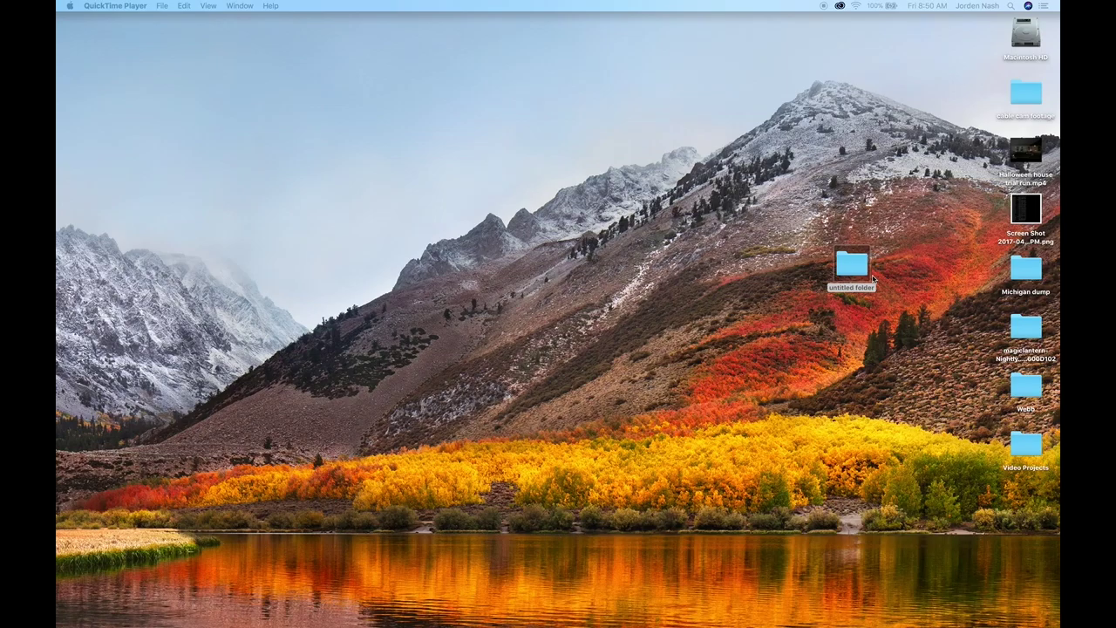
Rename the untitled desktop folder as "1806 Projector mapping".
key(Return)
text(18)
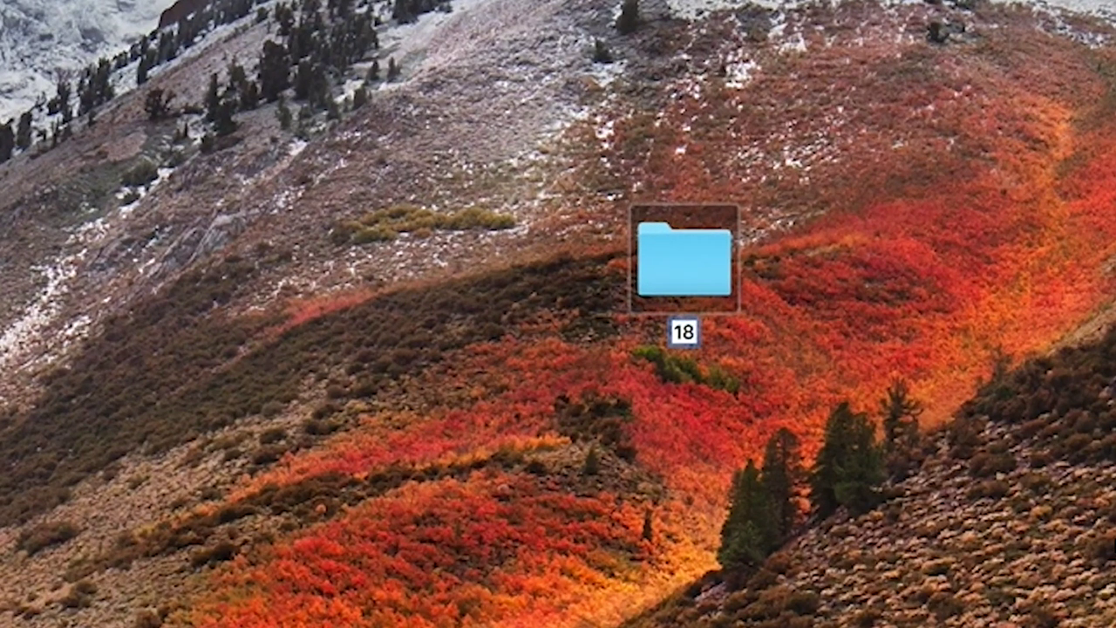
text(06)
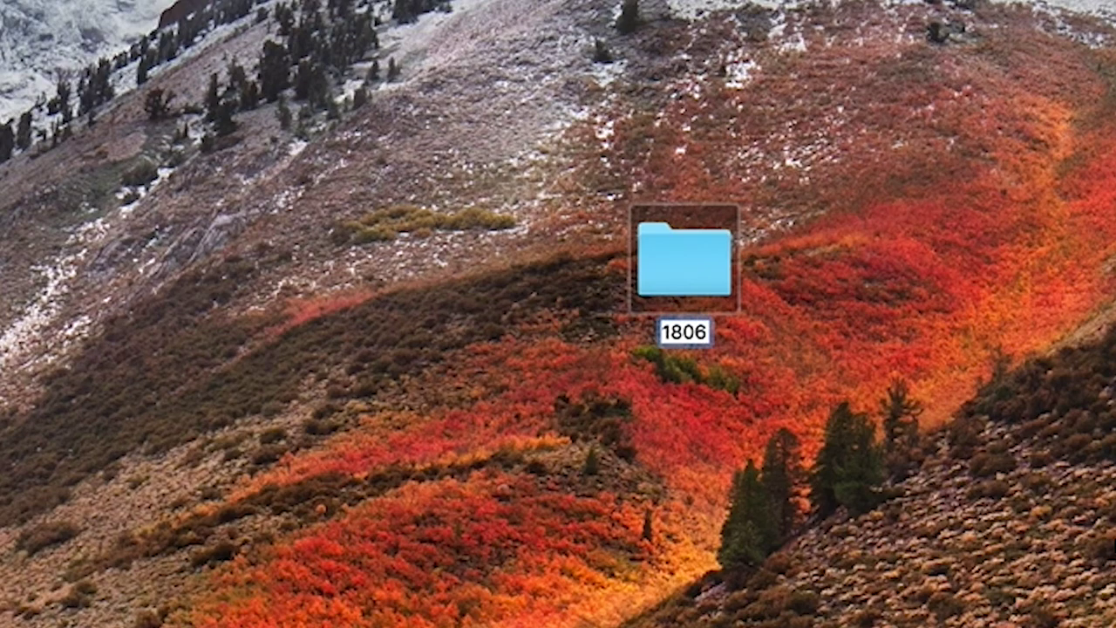
text( P)
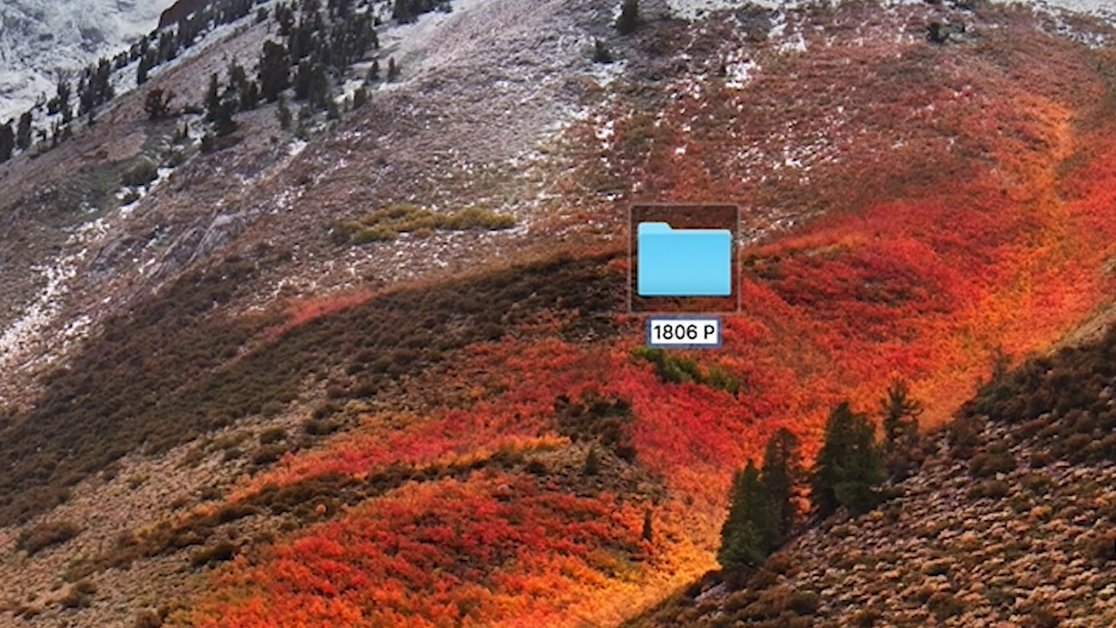
text(rojector mapping)
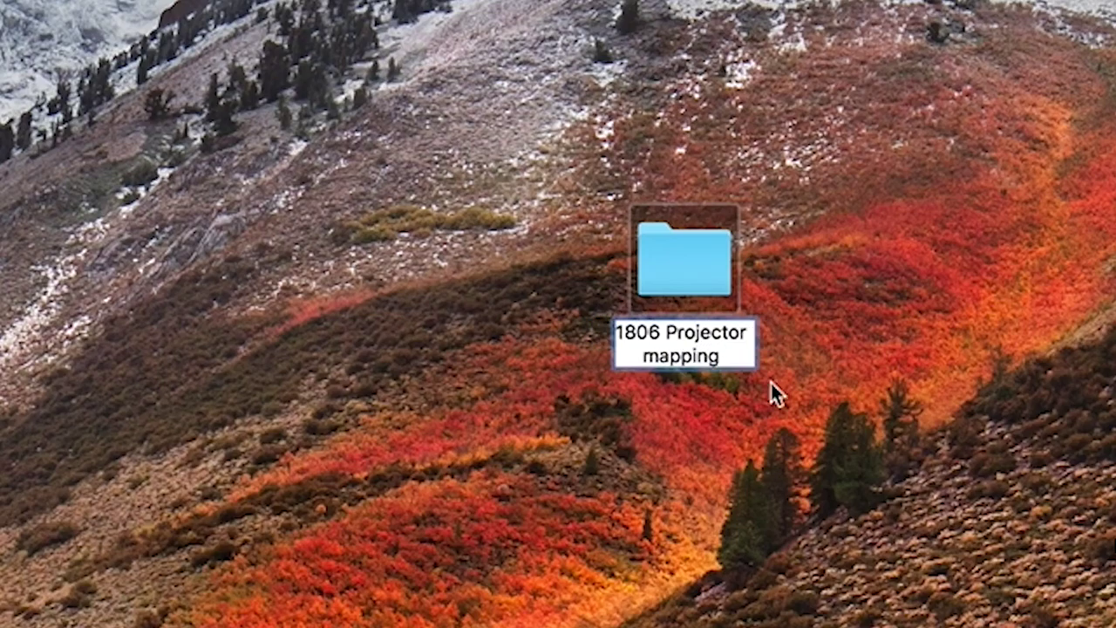
click(742, 451)
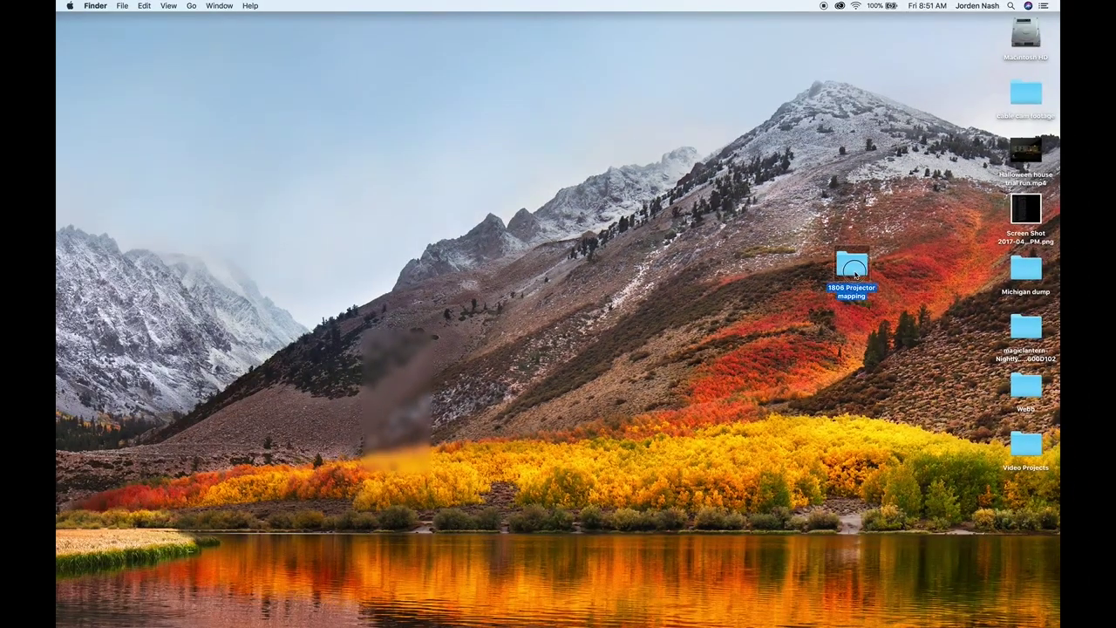
Move the 1806 Projector mapping folder closer to the other desktop icons and open the Video Projects folder.
drag(837, 273, 909, 273)
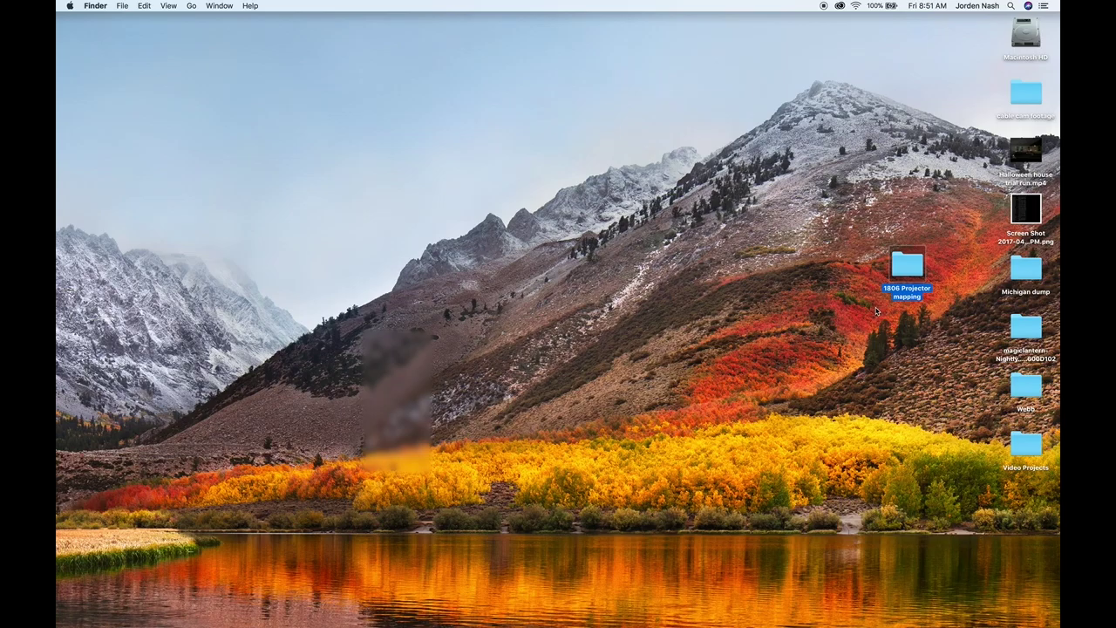
click(878, 310)
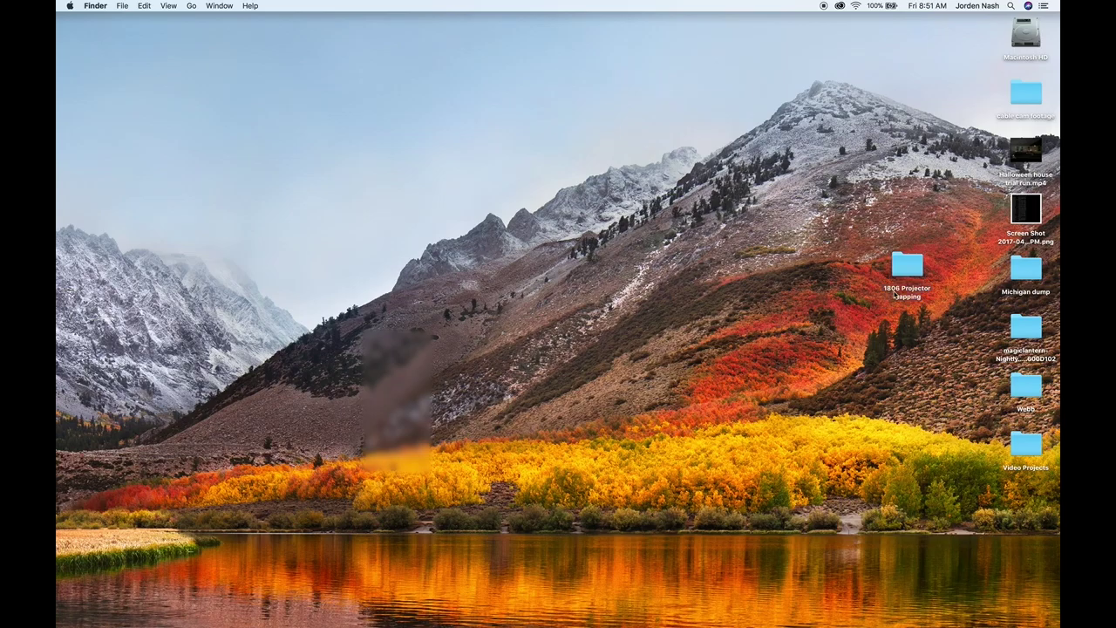
click(1021, 450)
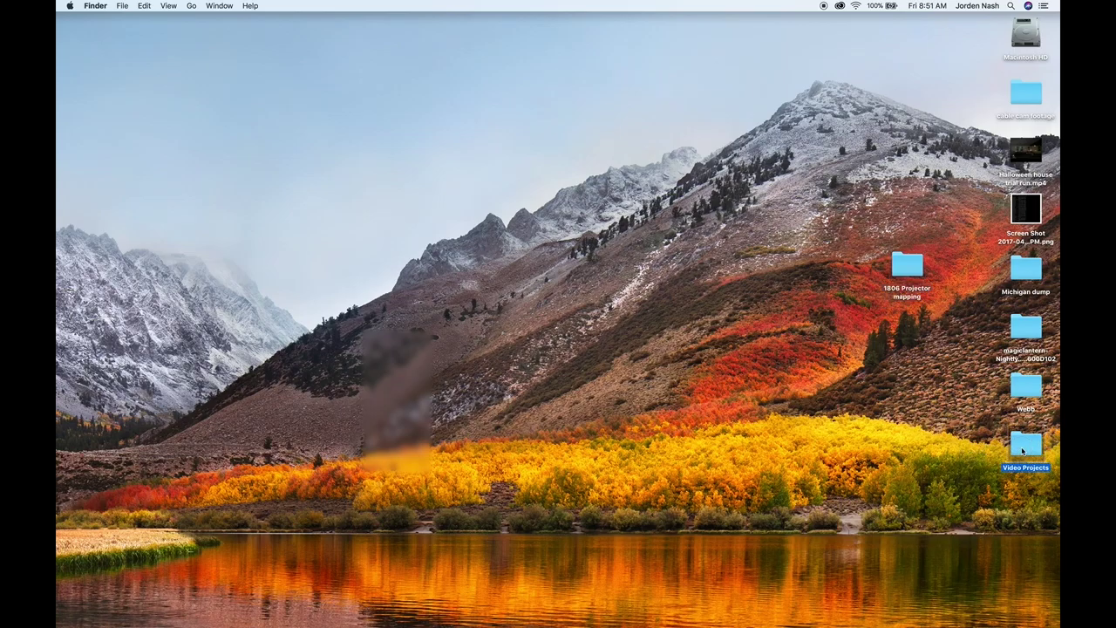
double_click(1023, 450)
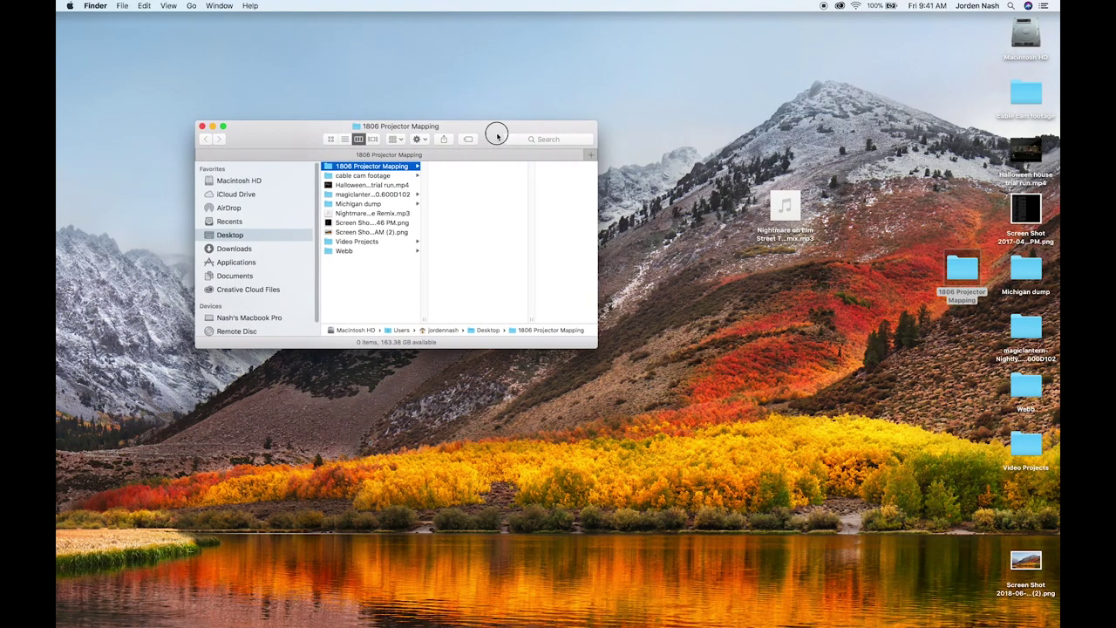
Create a subfolder named "sound" inside the 1806 Projector Mapping folder.
right_click(469, 192)
click(497, 200)
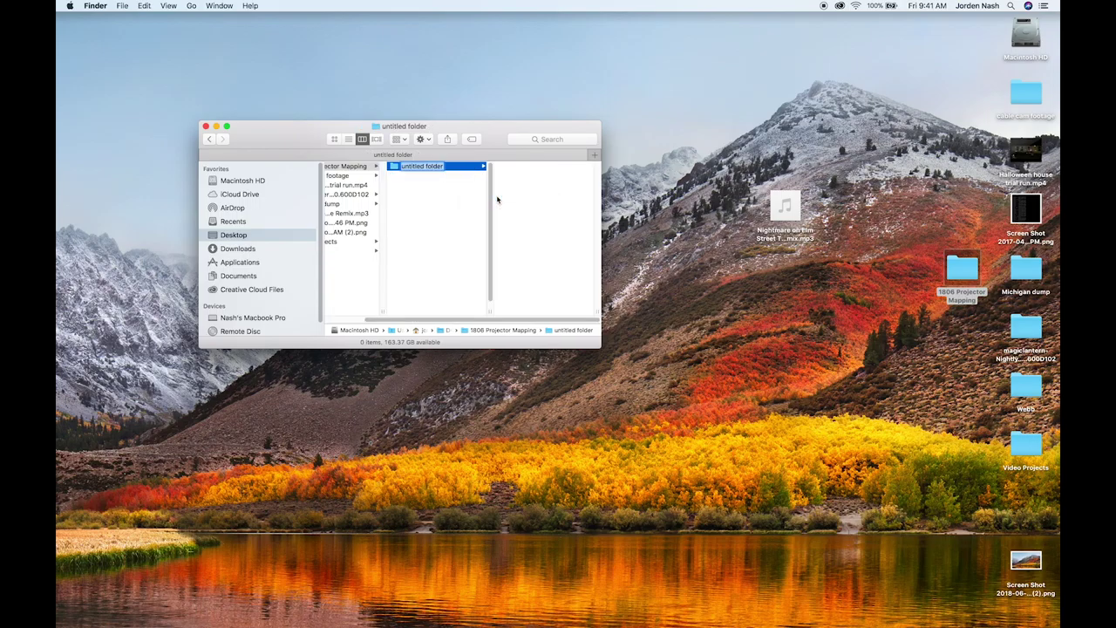
text(sound)
key(Return)
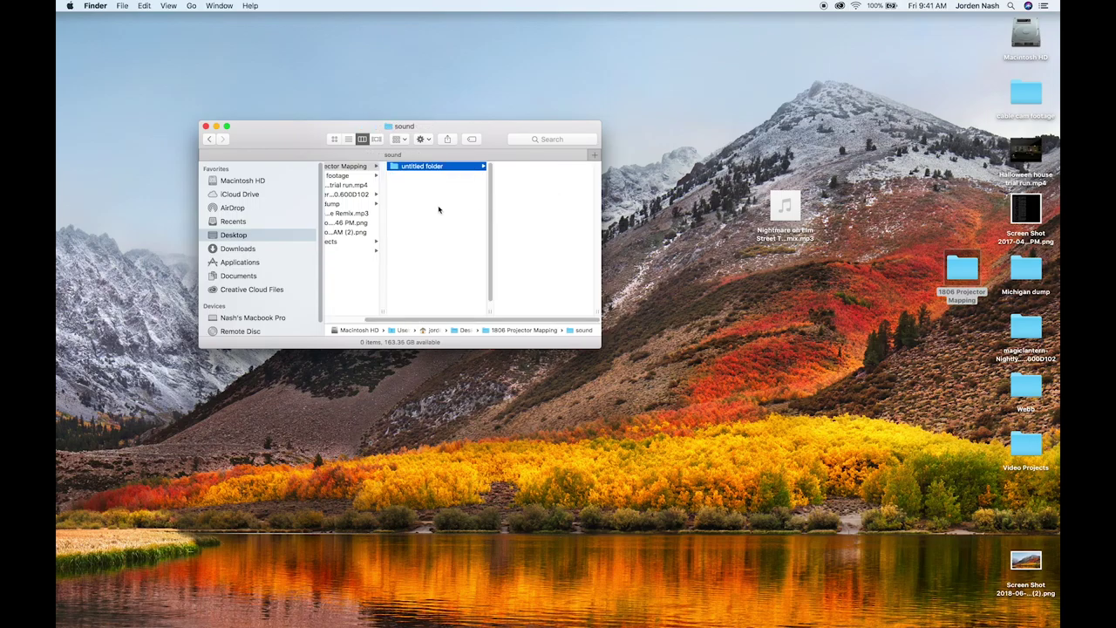
click(418, 208)
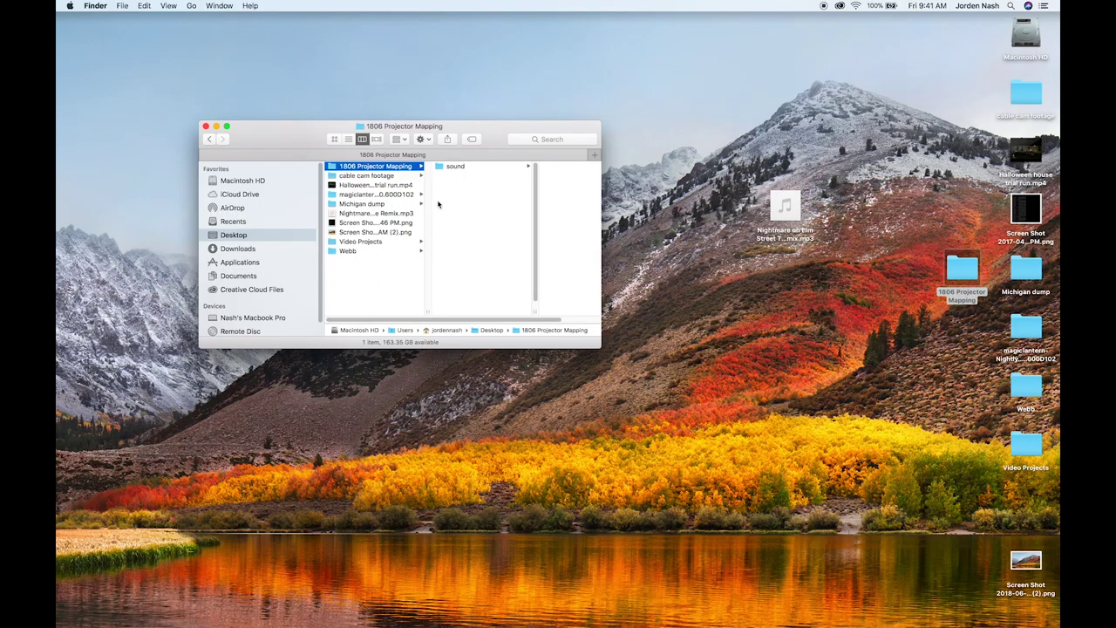
Add two more subfolders named "Project files" and "Images" to the 1806 Projector Mapping folder.
right_click(462, 198)
click(467, 197)
text(Project files)
key(Return)
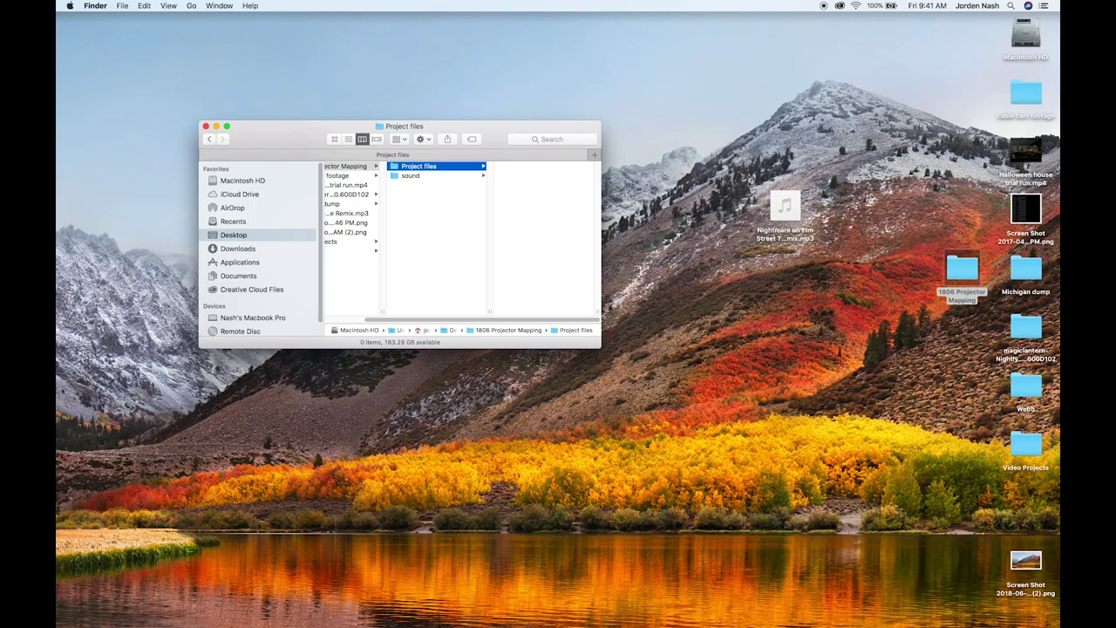
right_click(463, 215)
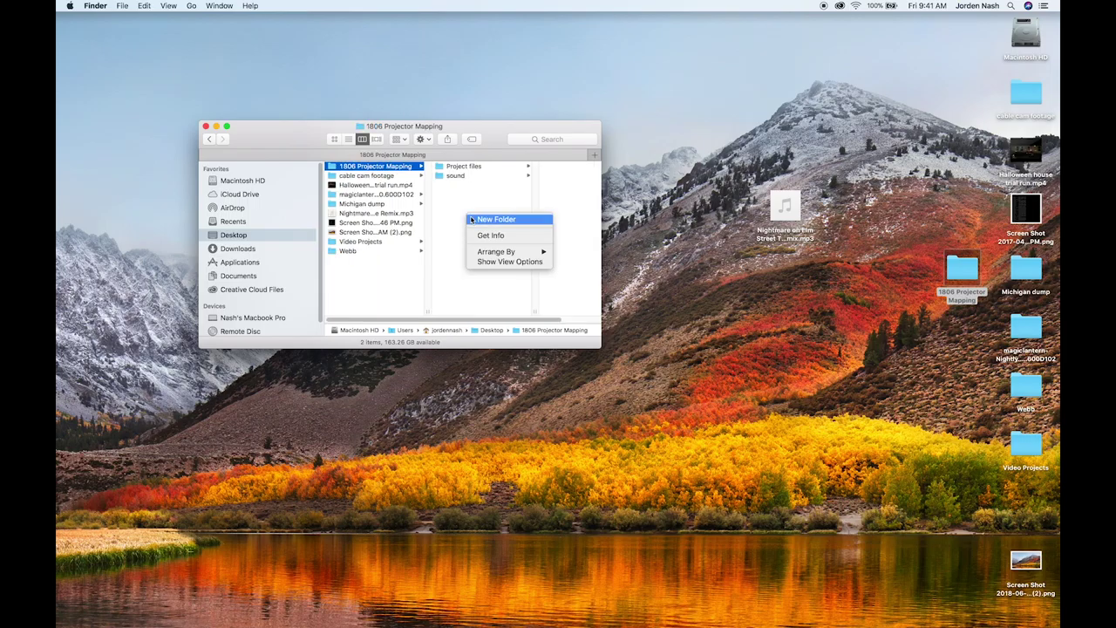
click(471, 218)
text(Images)
key(Return)
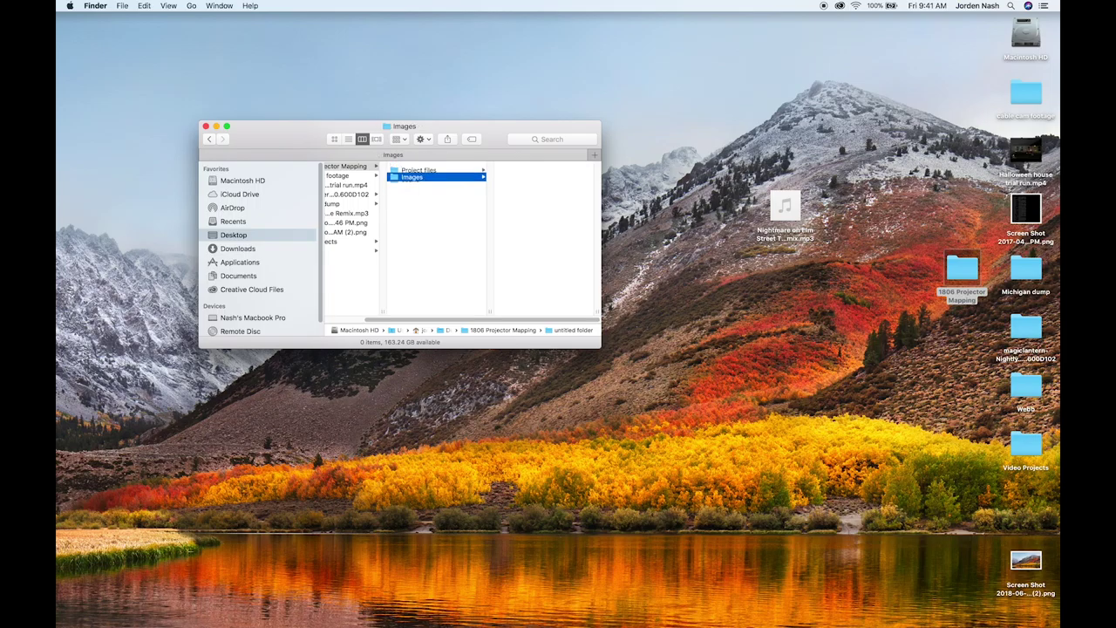
Add subfolders named "Video" and "Renders" to the 1806 Projector Mapping folder.
right_click(444, 232)
click(450, 233)
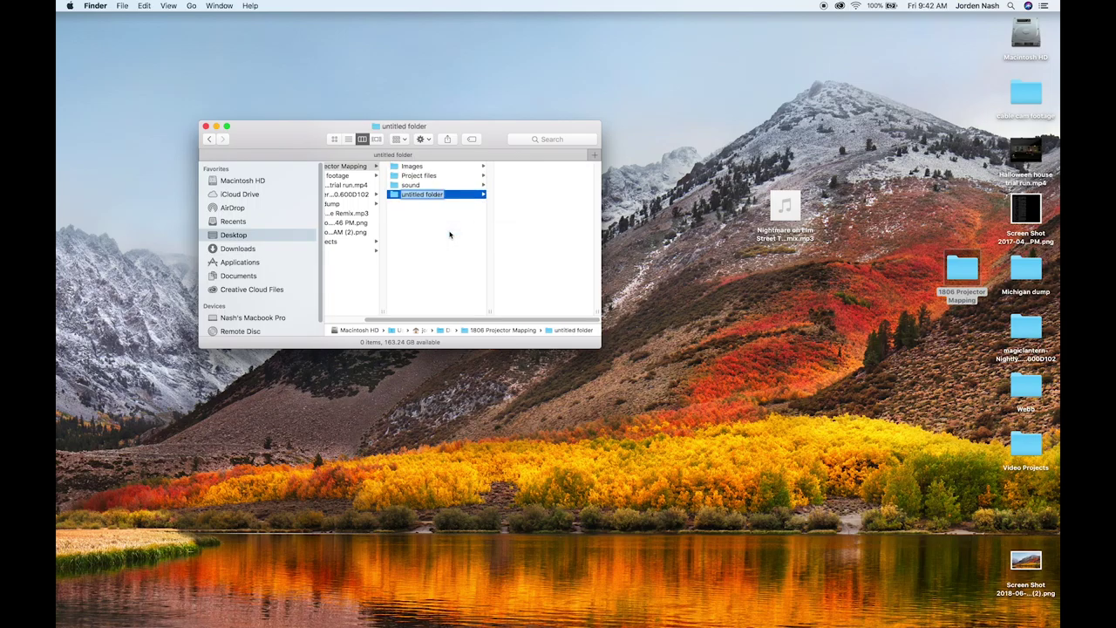
text(Video)
key(Return)
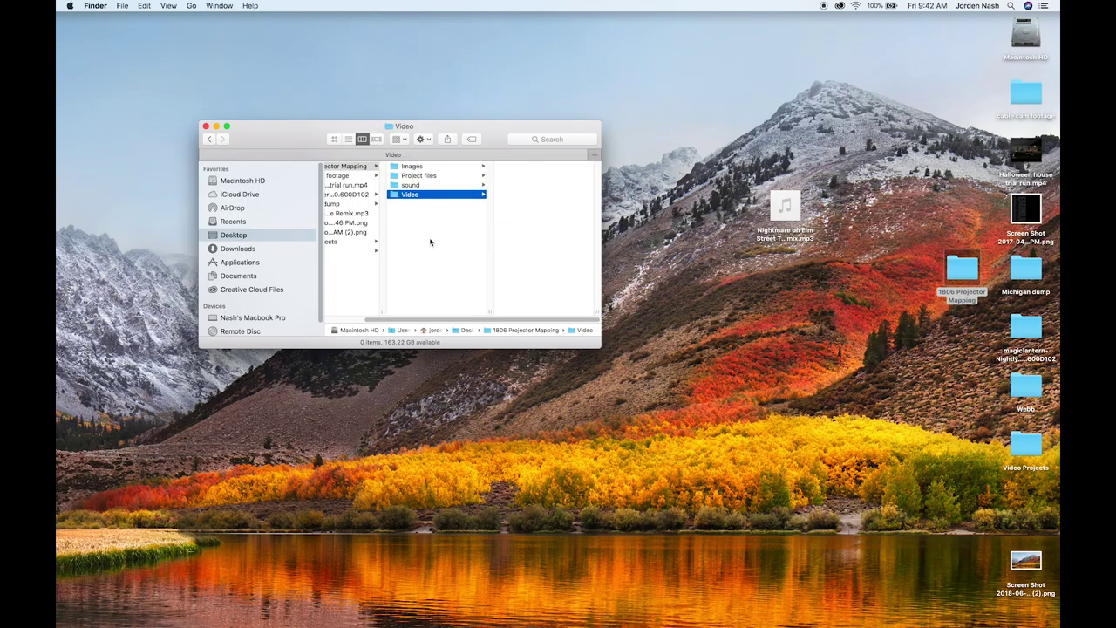
right_click(421, 241)
click(436, 247)
text(R)
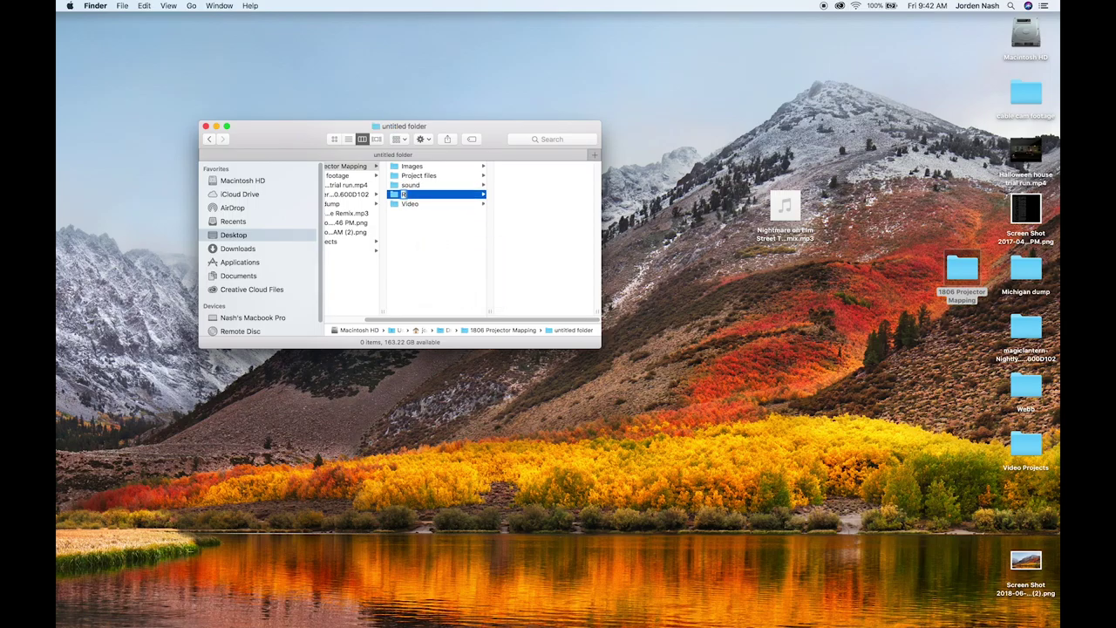
text(enders)
key(Return)
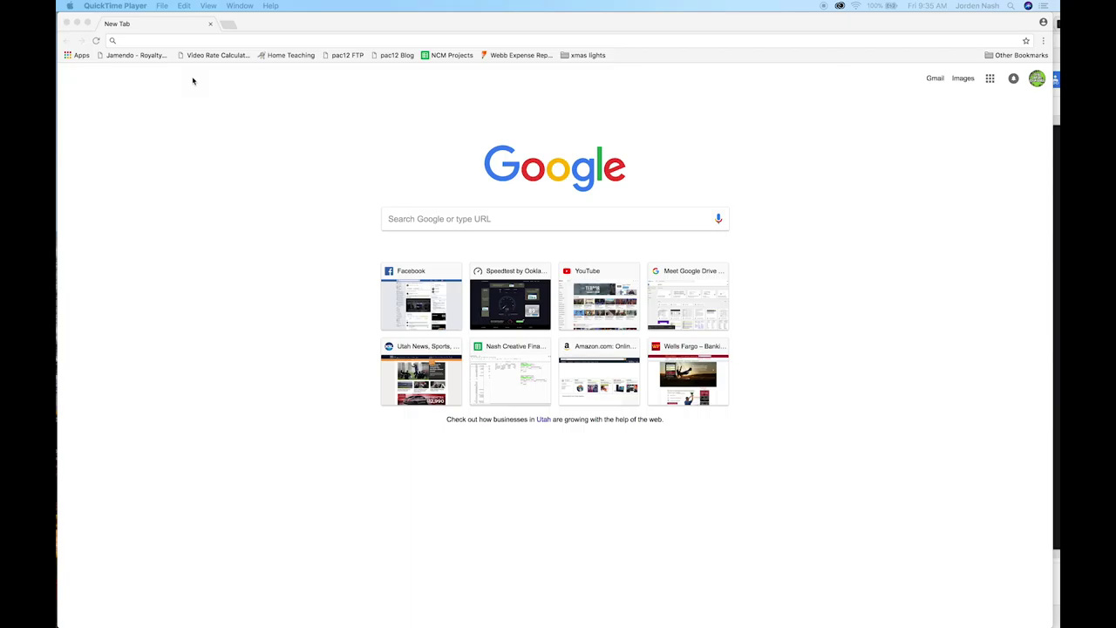
Switch to Chrome, open YouTube and search for "halloween nightmare remix".
click(193, 81)
text(you)
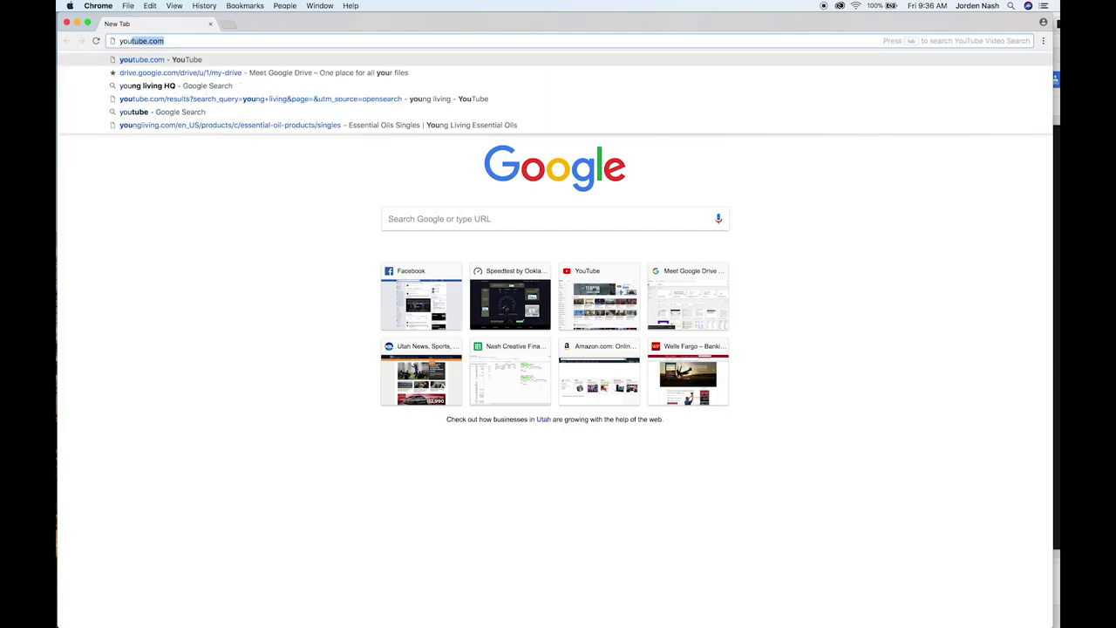
key(Return)
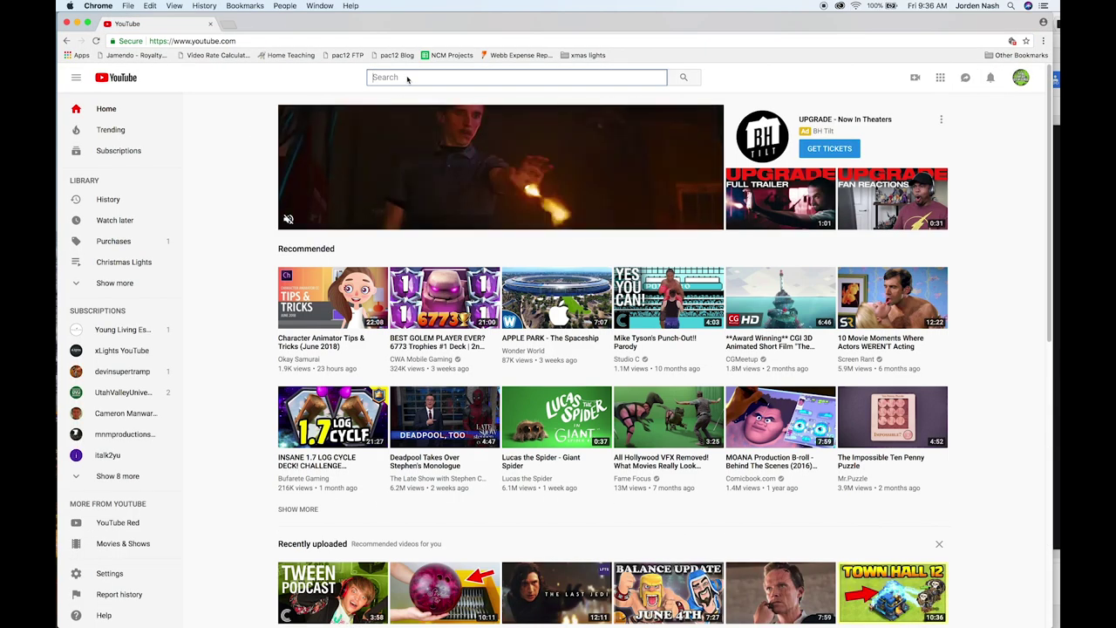
text(halloween nightmare rem)
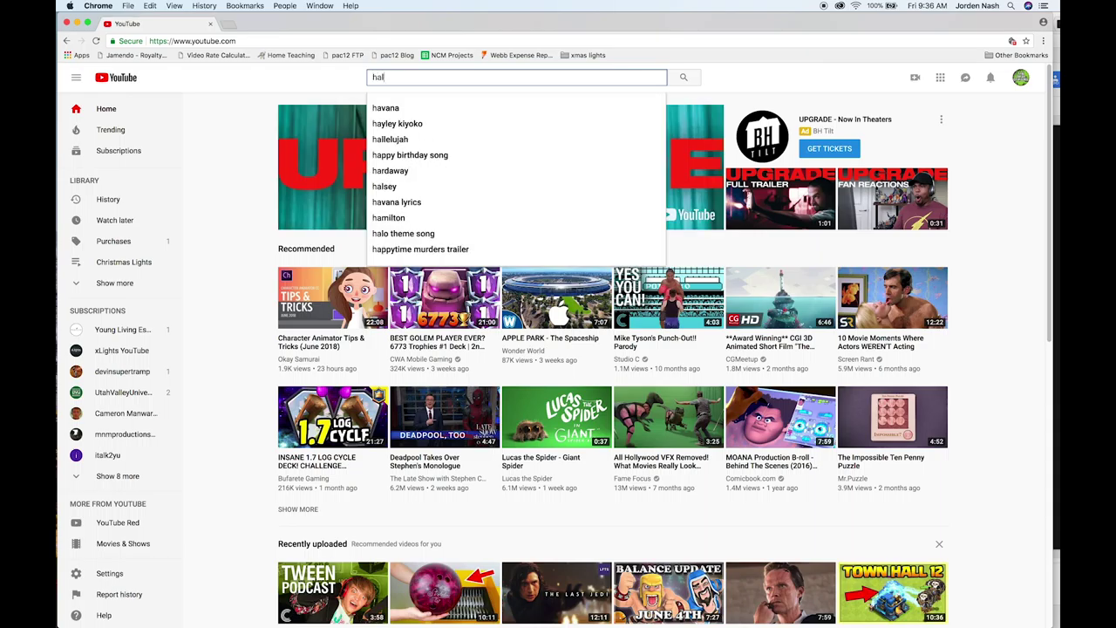
text(ix)
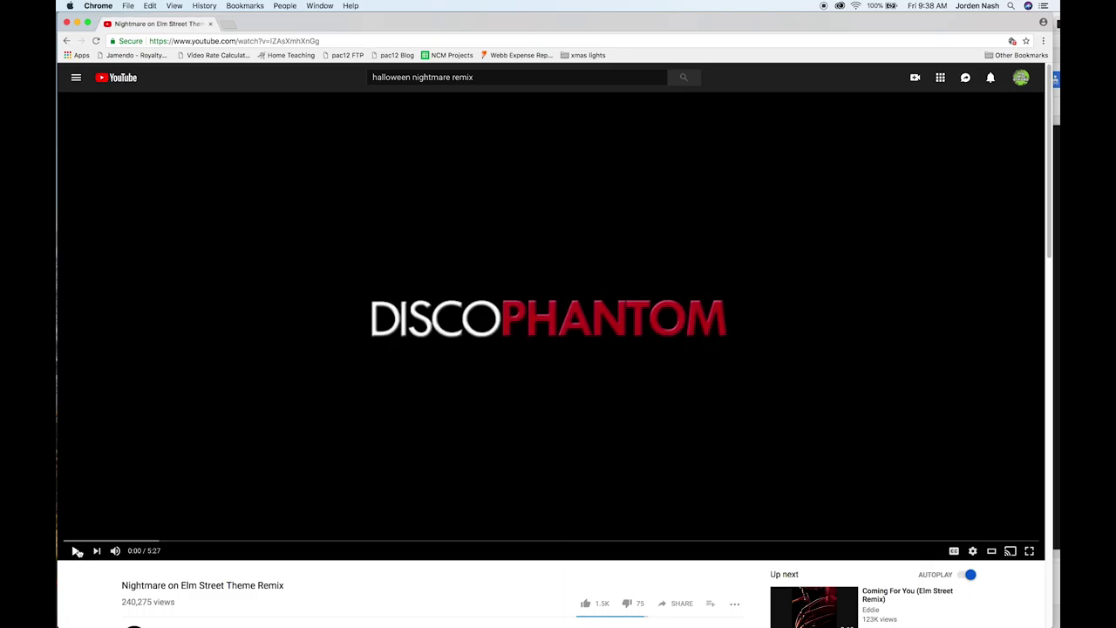
Play the Nightmare on Elm Street Theme Remix video and check the iTunes link in its description.
click(77, 551)
scroll(173, 496, down, 4)
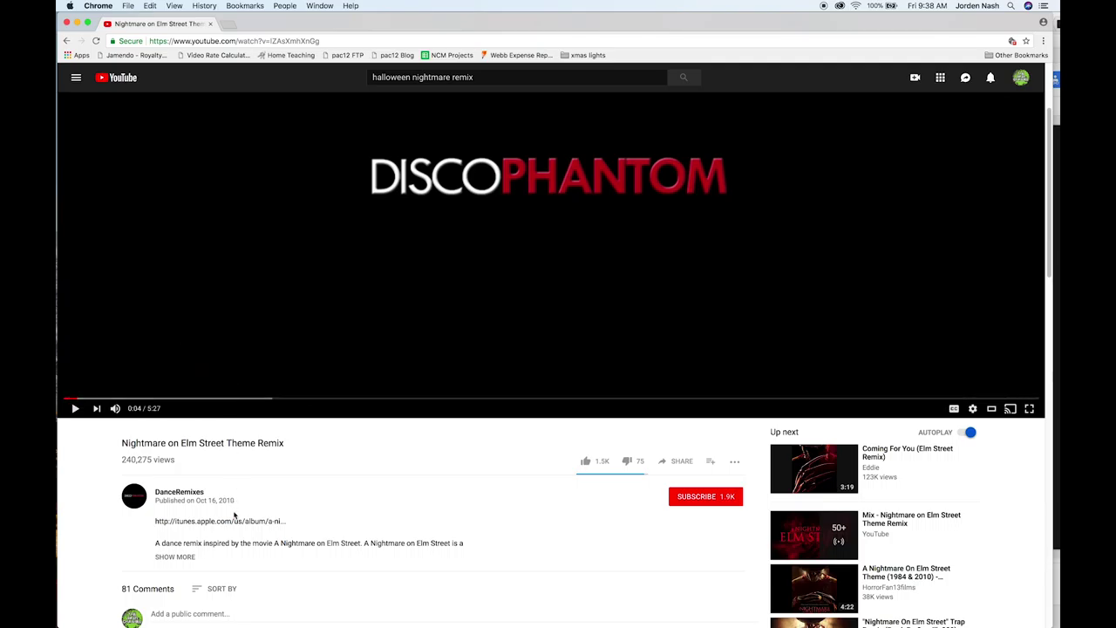
click(232, 526)
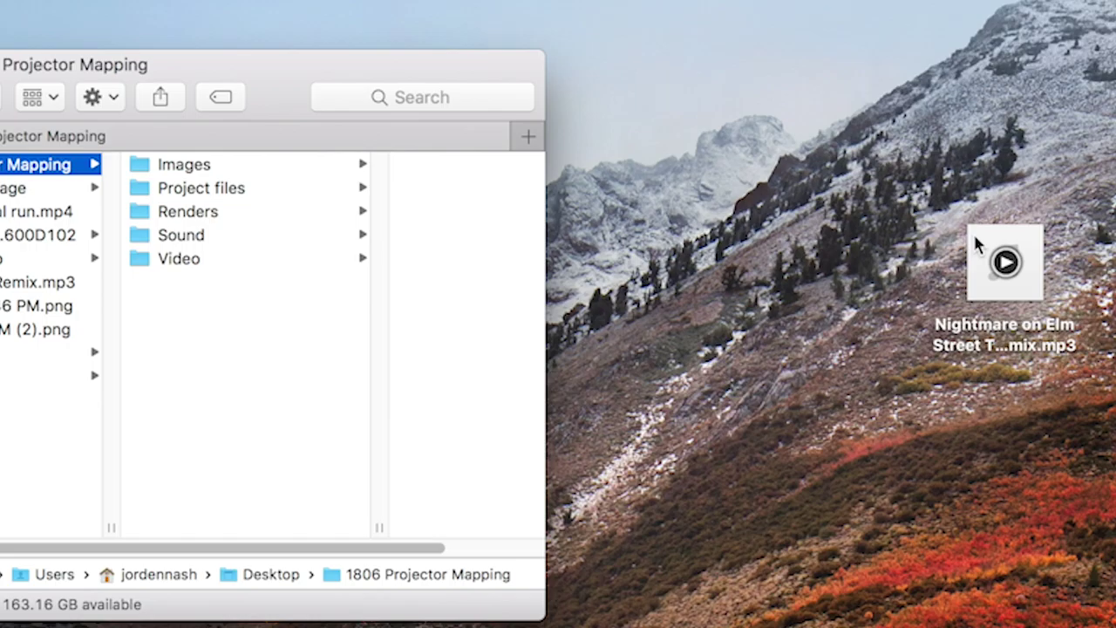
Move the Nightmare on Elm Street remix MP3 from the desktop into the project's Sound folder and select that folder.
click(1005, 260)
drag(1016, 259, 201, 239)
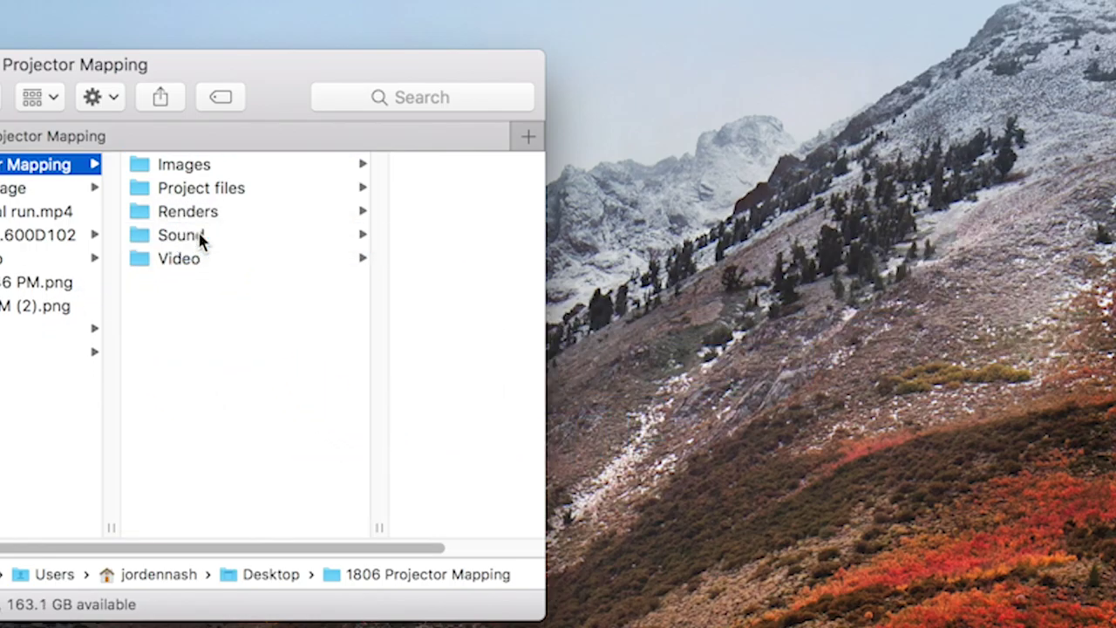
click(200, 235)
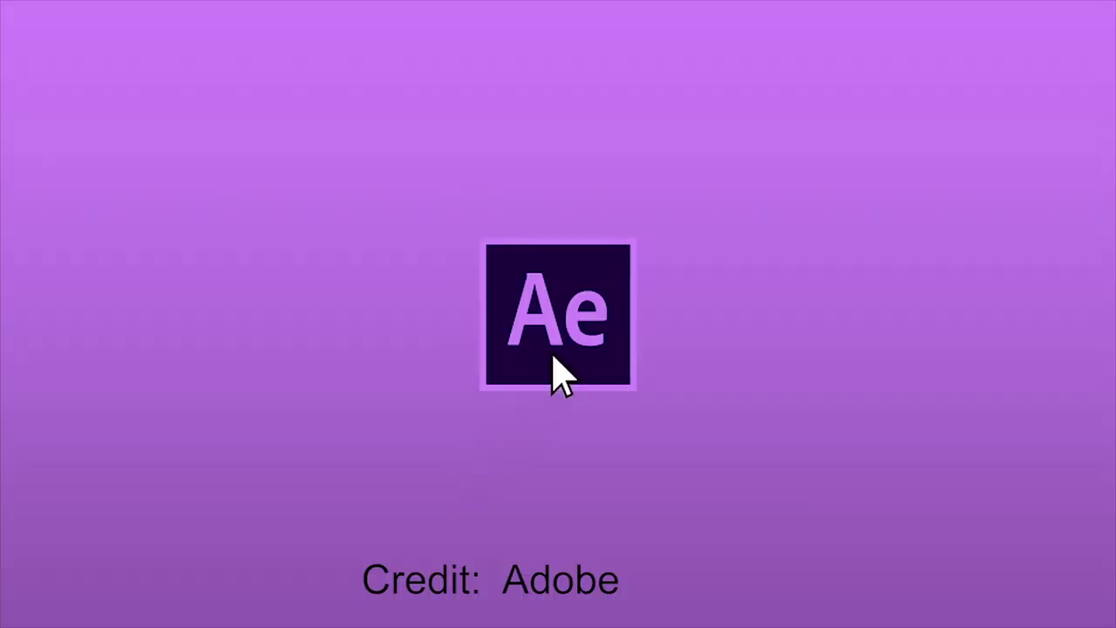
double_click(551, 351)
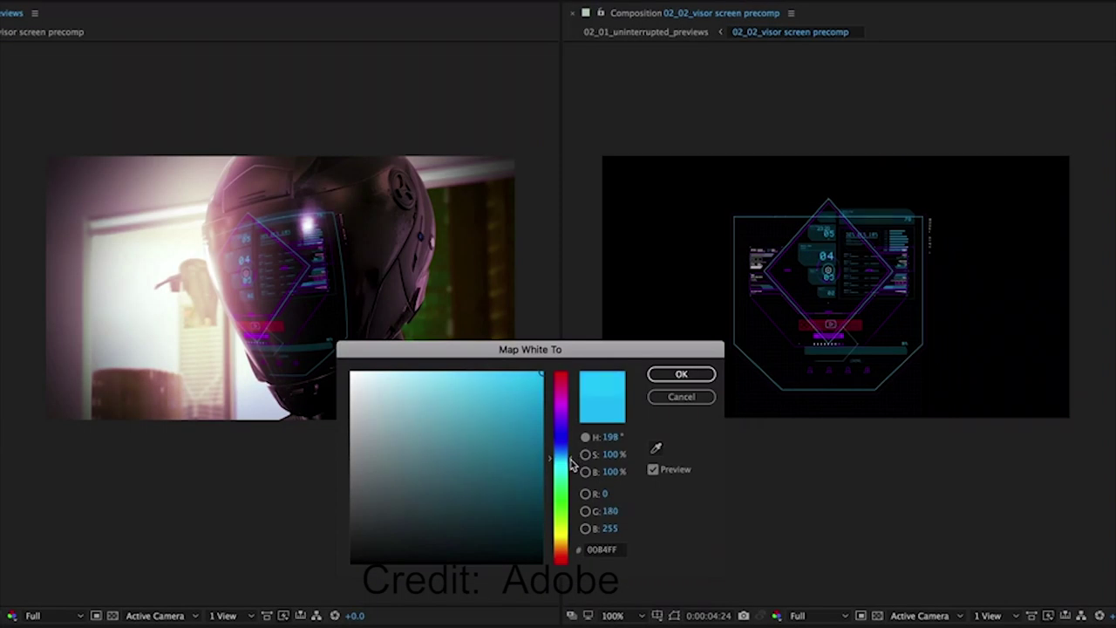
drag(565, 462, 570, 505)
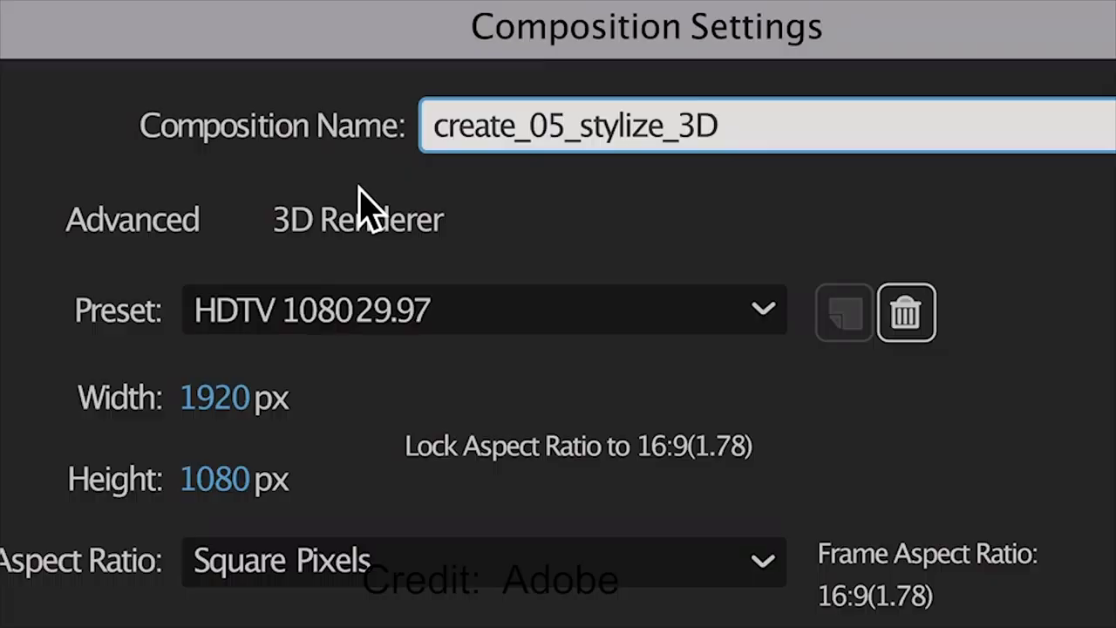
click(434, 229)
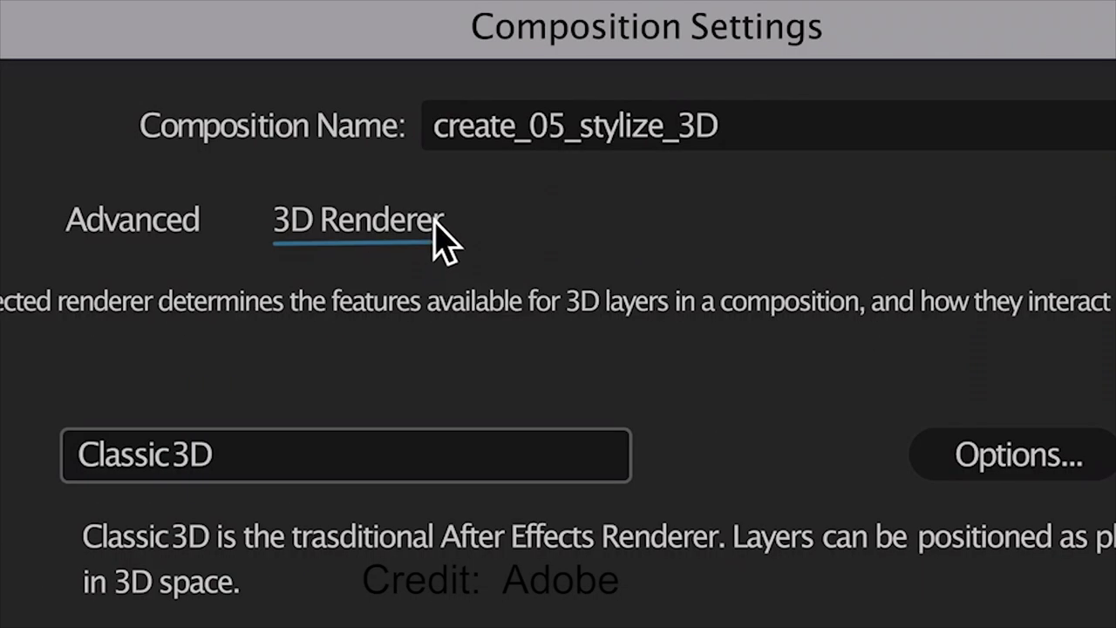
click(606, 466)
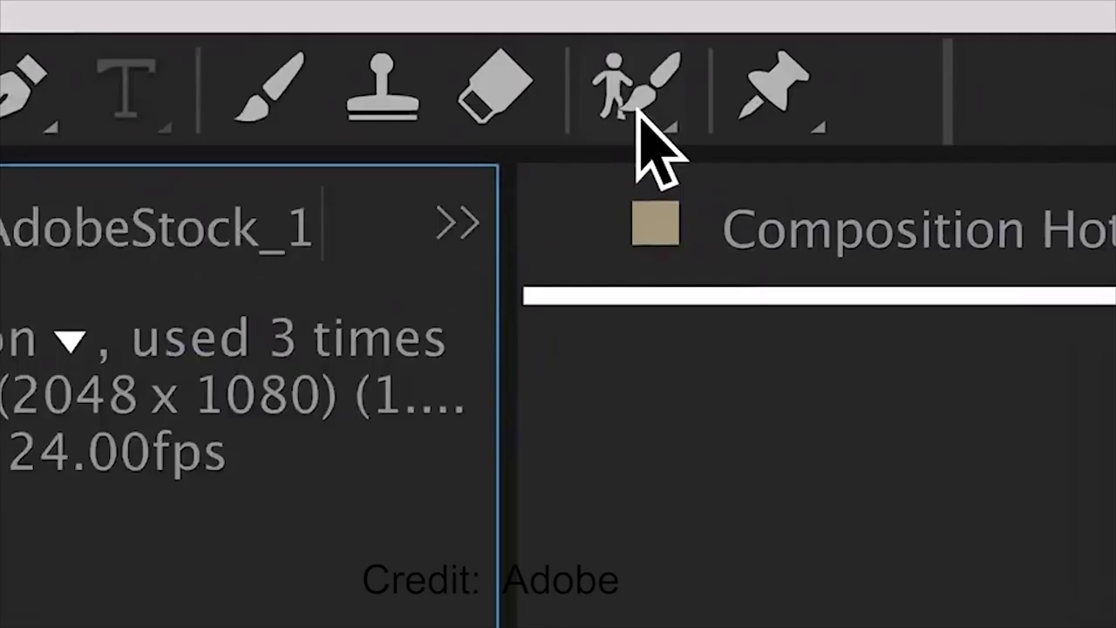
click(633, 102)
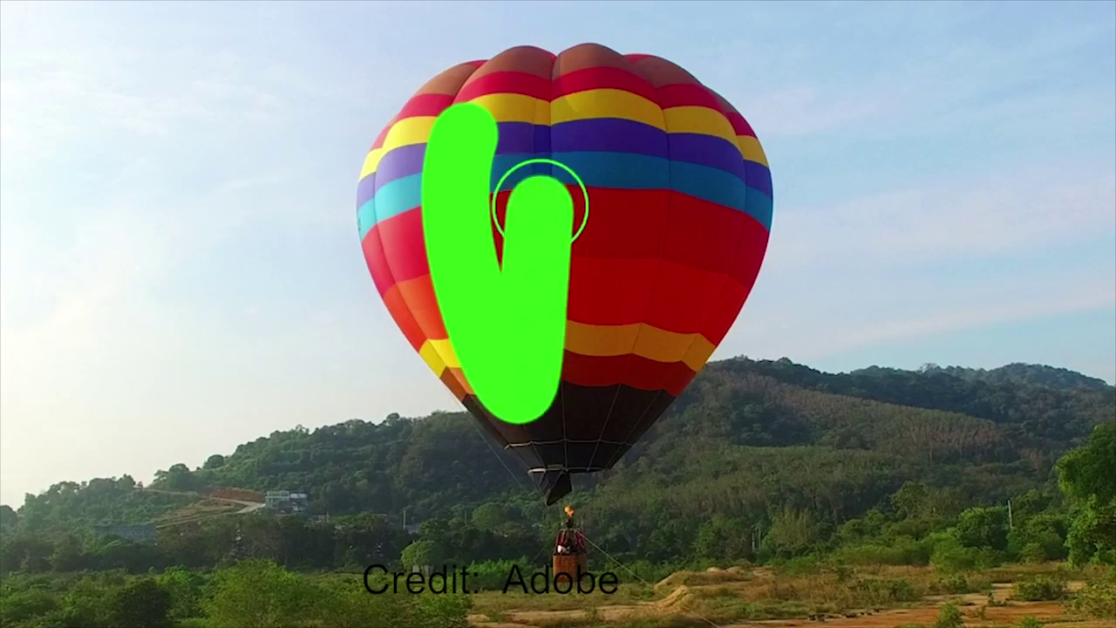
drag(543, 200, 665, 346)
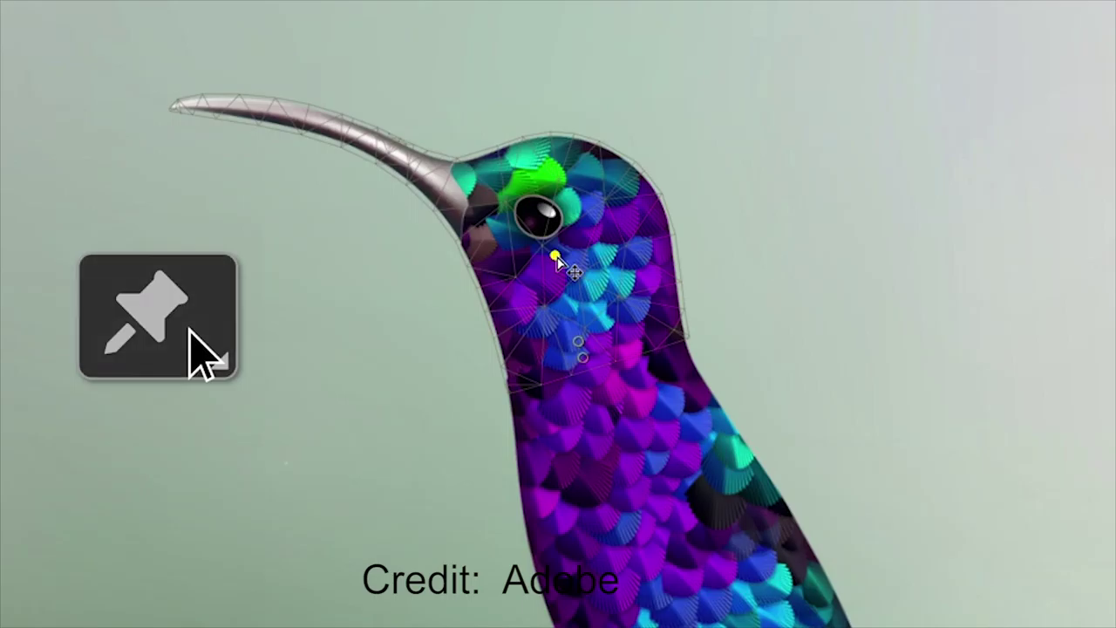
drag(562, 254, 558, 261)
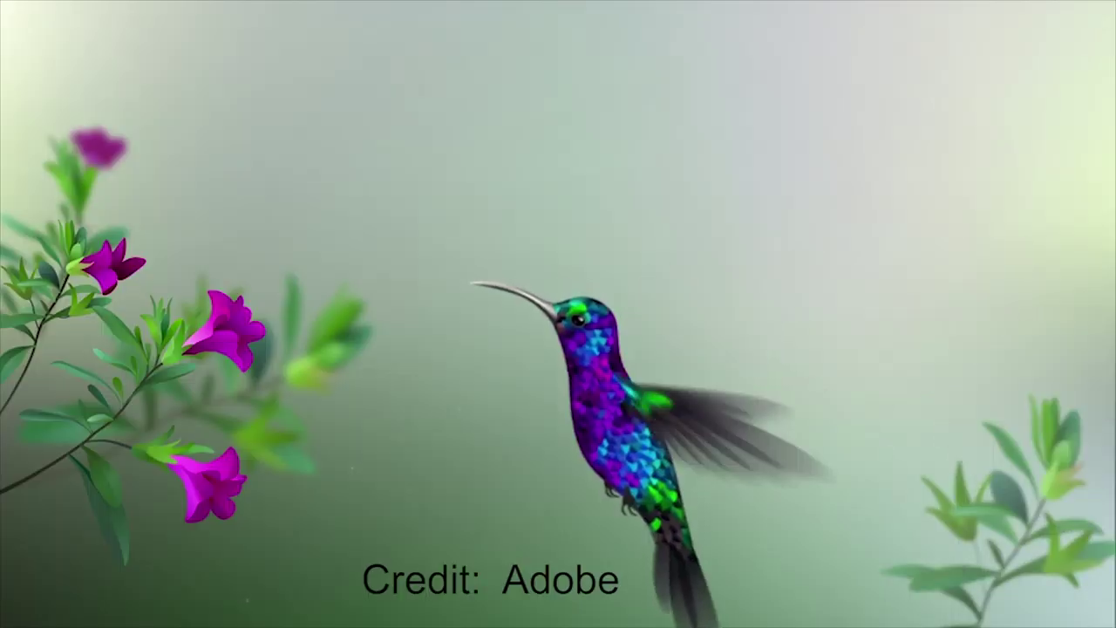
drag(322, 197, 790, 351)
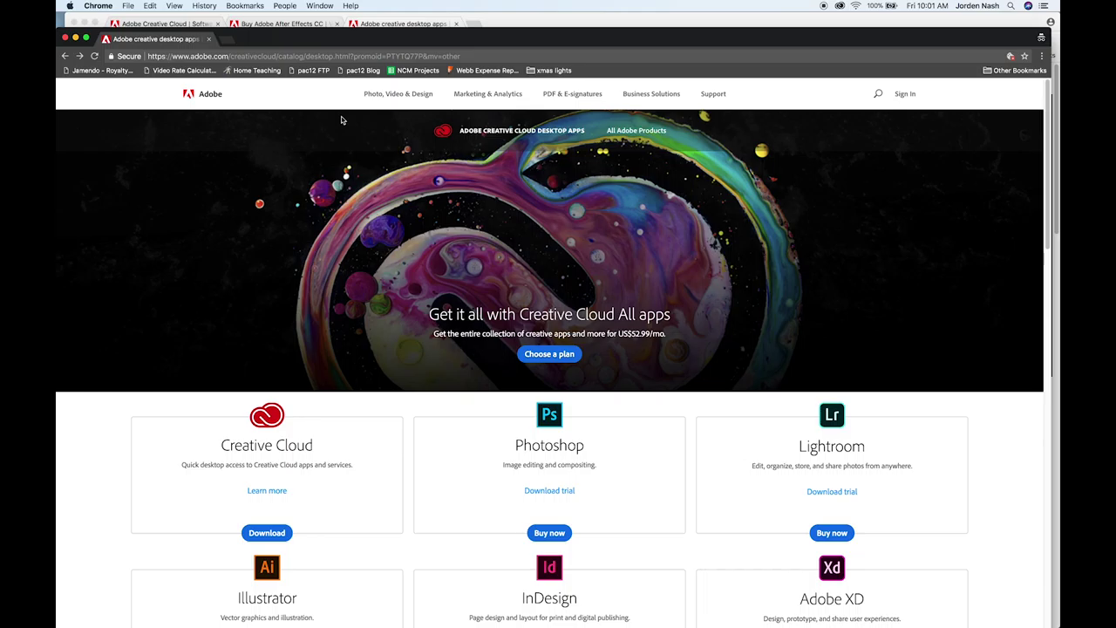
From Adobe's full product list, open the purchase options for After Effects and choose the Monthly plan for Single App.
click(389, 96)
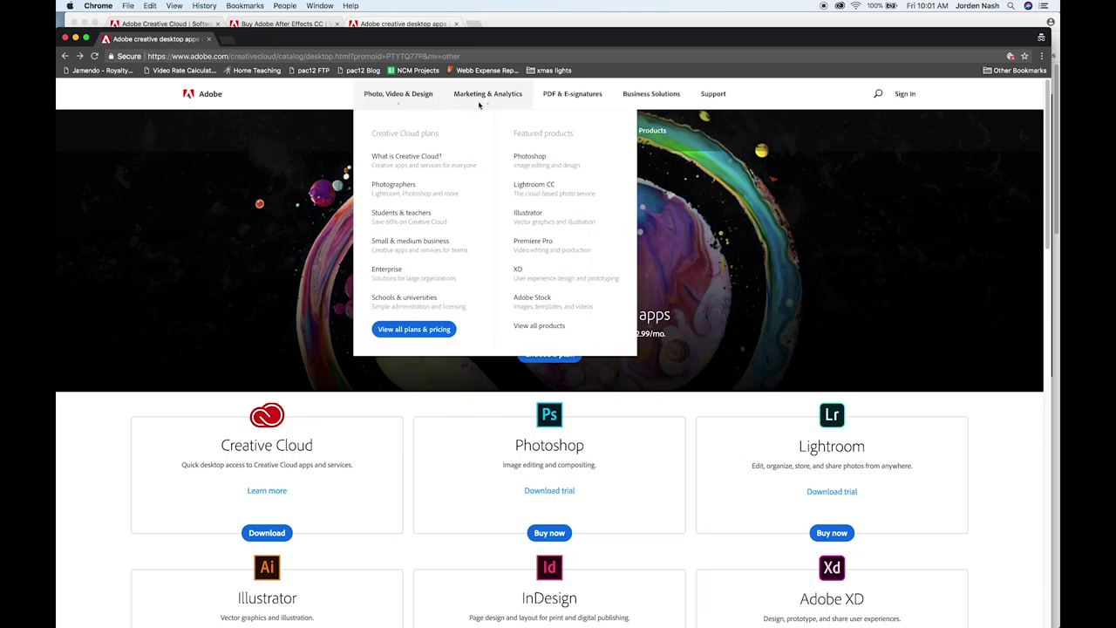
click(548, 328)
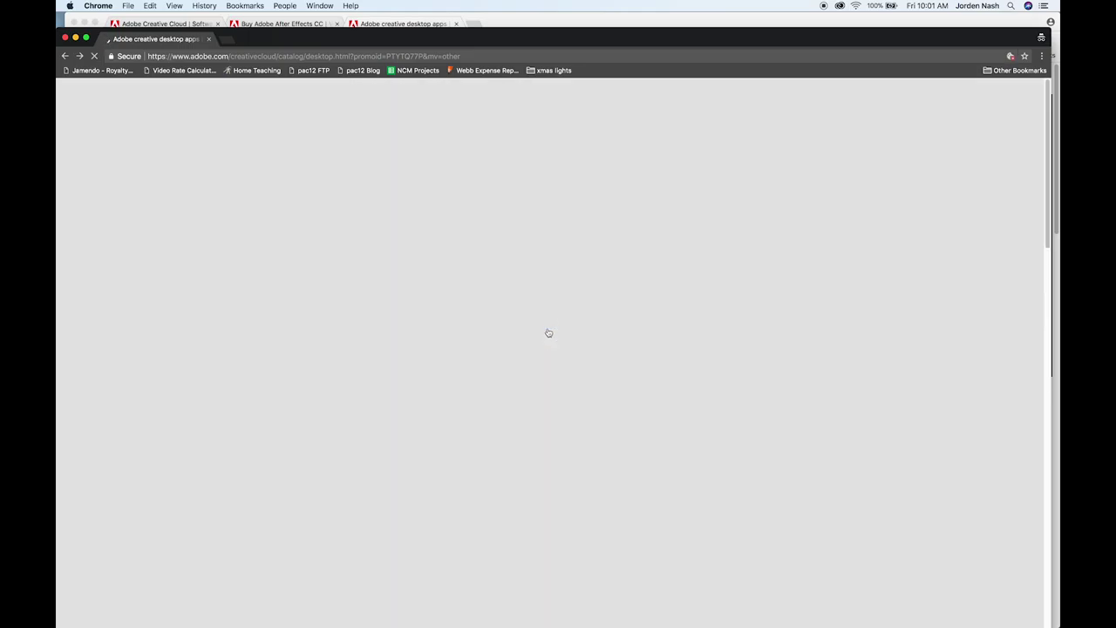
scroll(661, 308, down, 5)
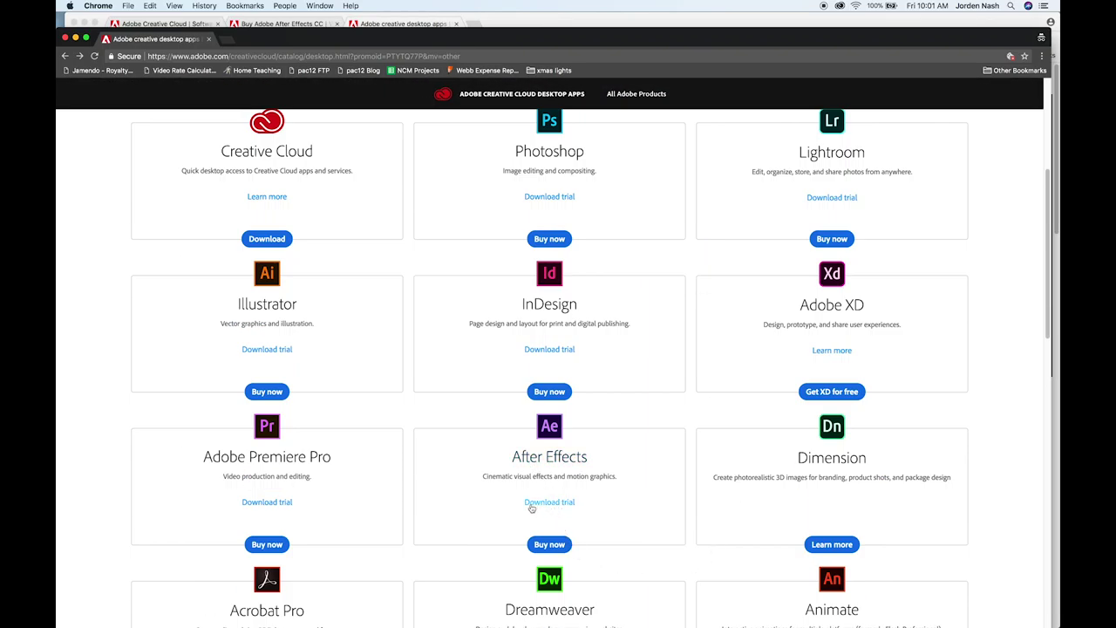
click(550, 546)
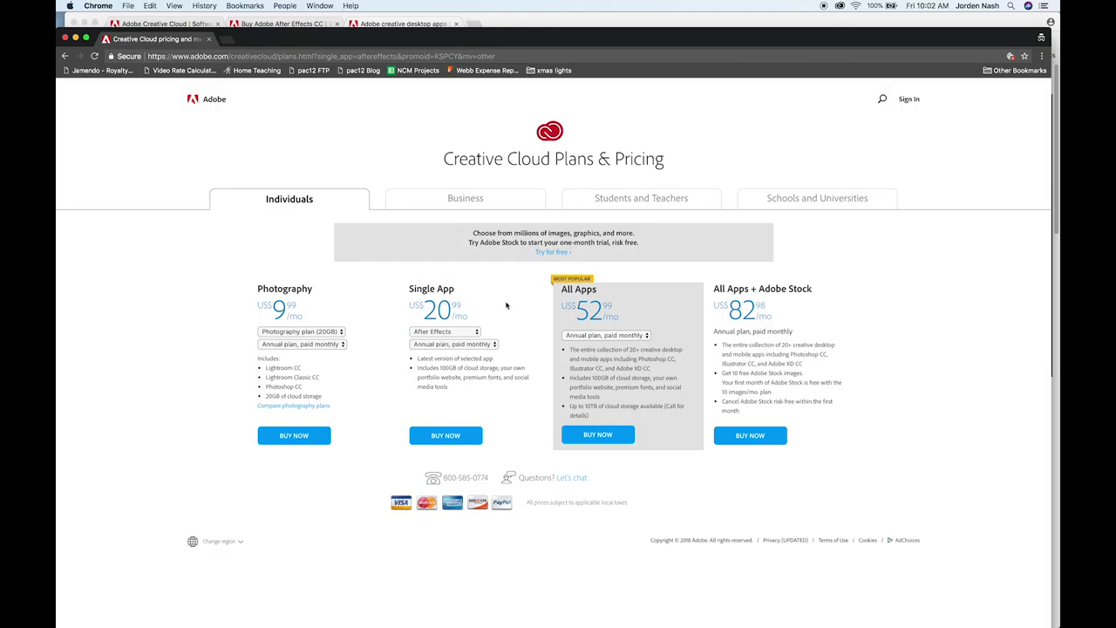
click(491, 345)
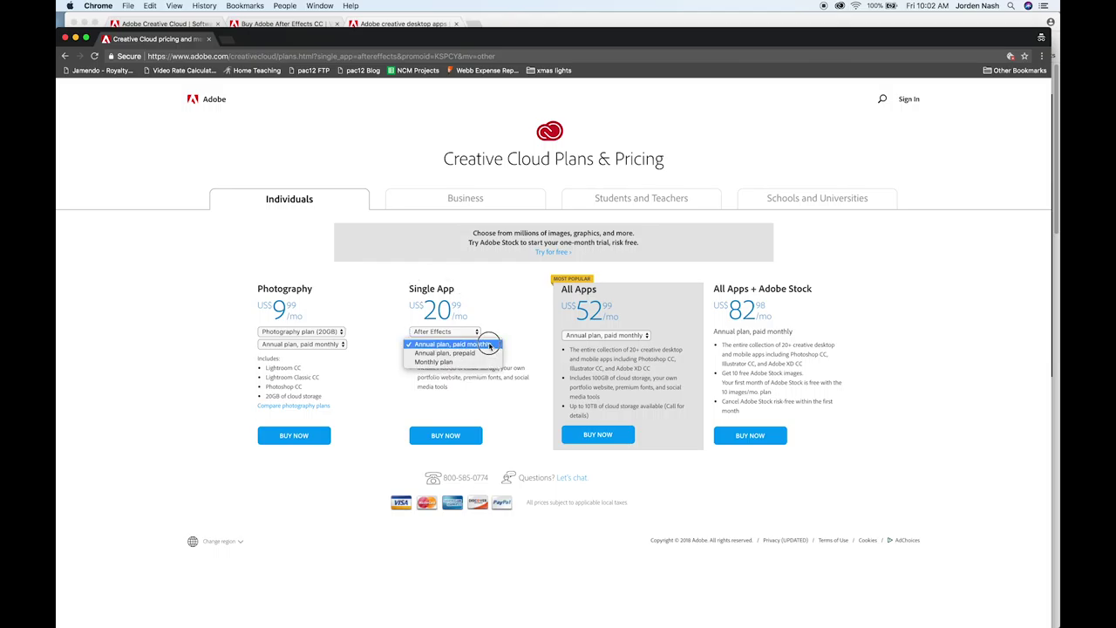
click(435, 363)
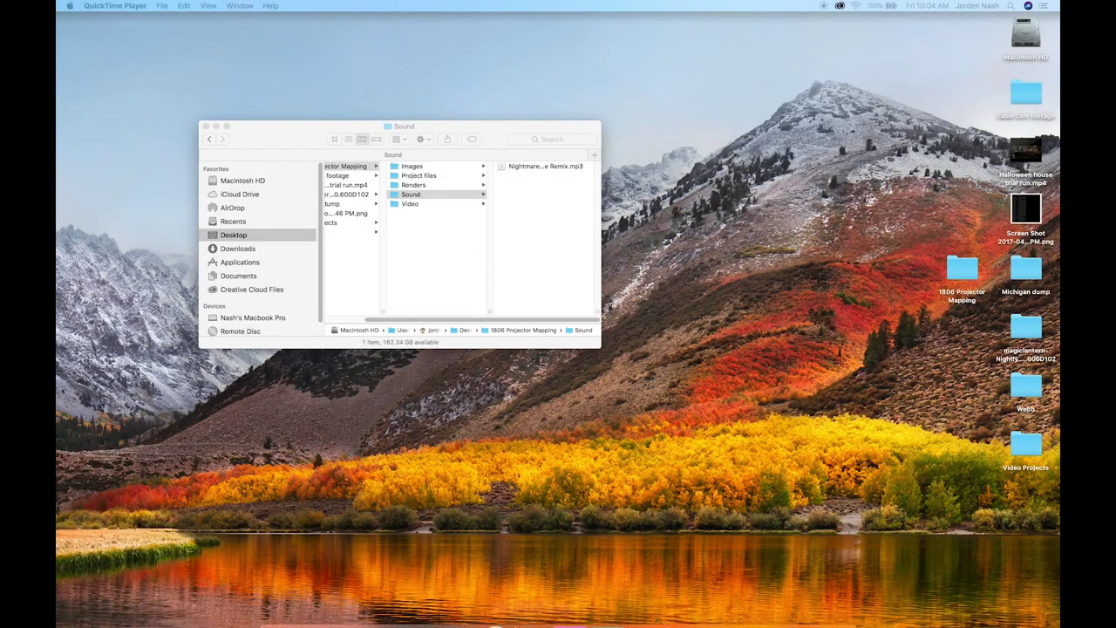
Switch to Premiere Pro and start a new project located in the Project files folder of 1806 Projector Mapping on the Desktop.
click(569, 600)
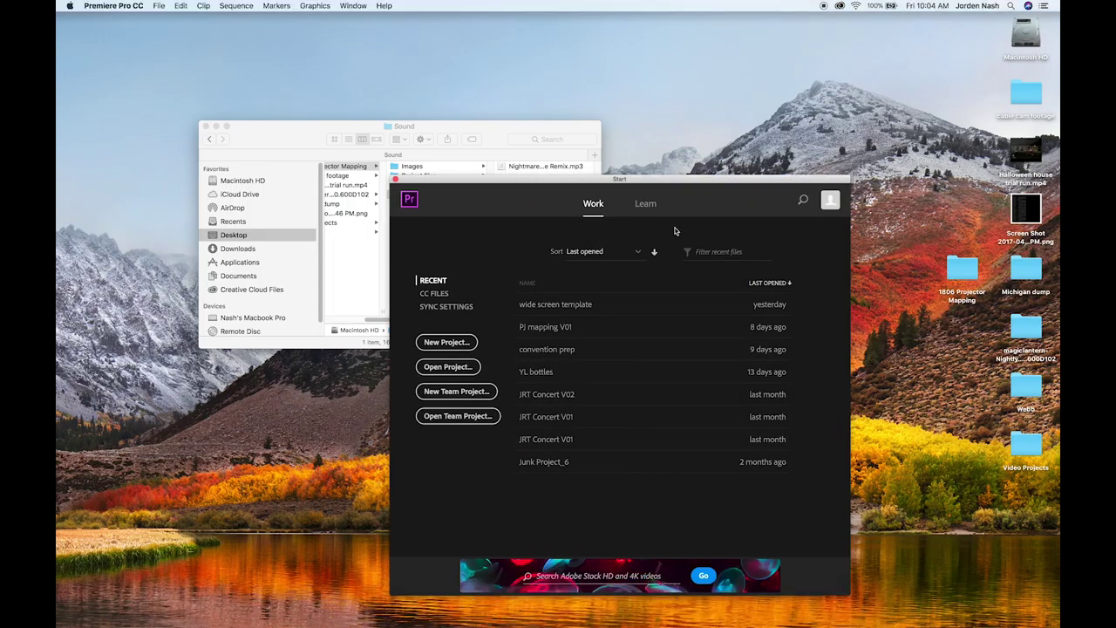
click(447, 342)
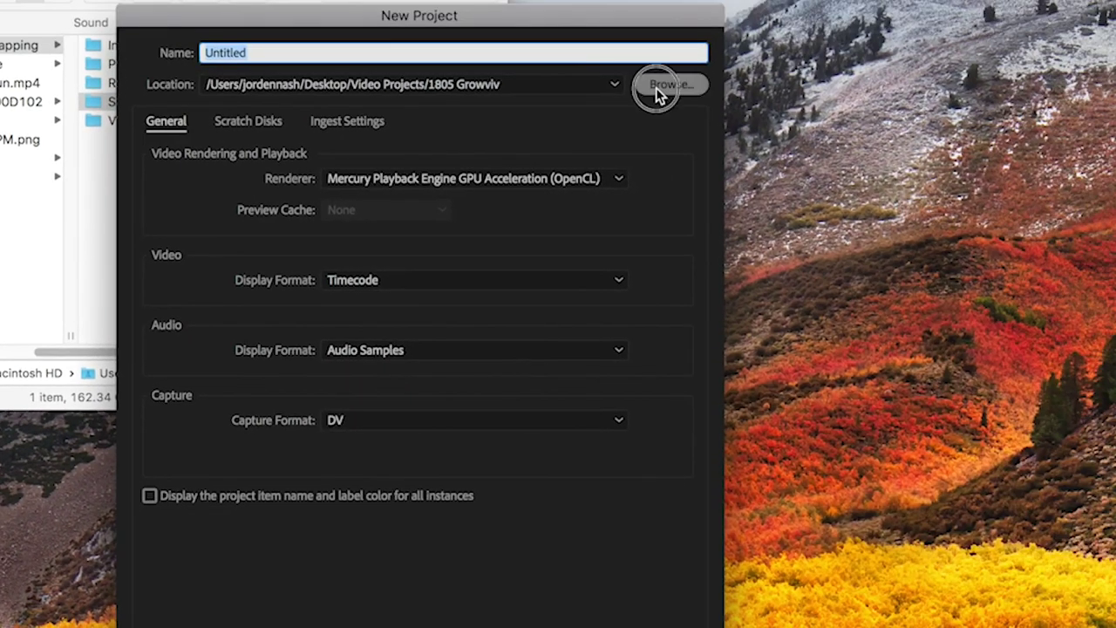
click(659, 87)
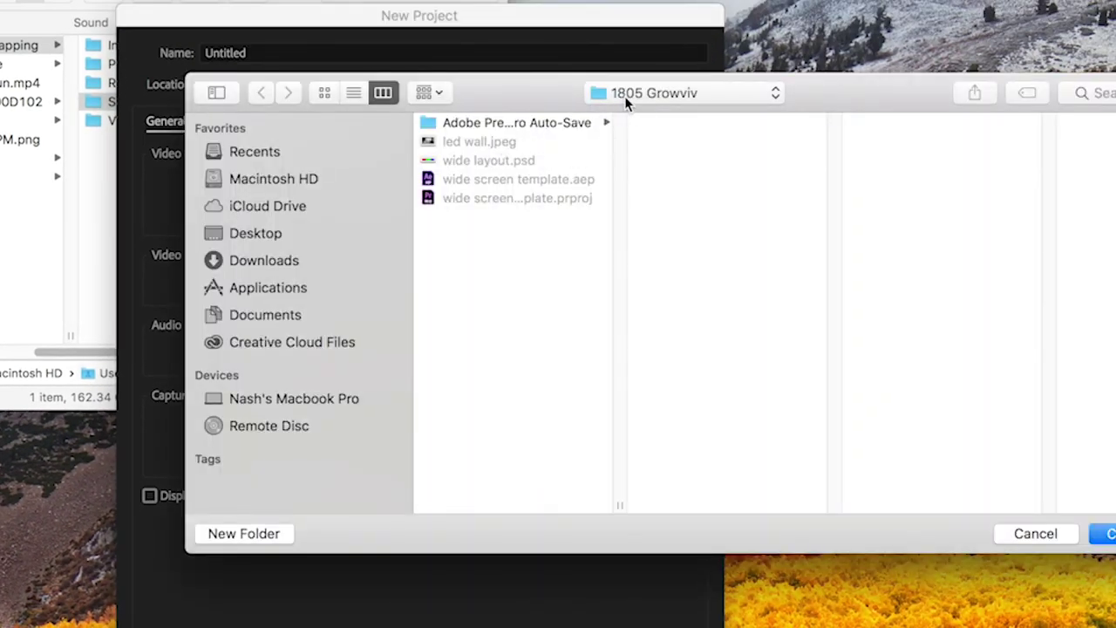
click(624, 96)
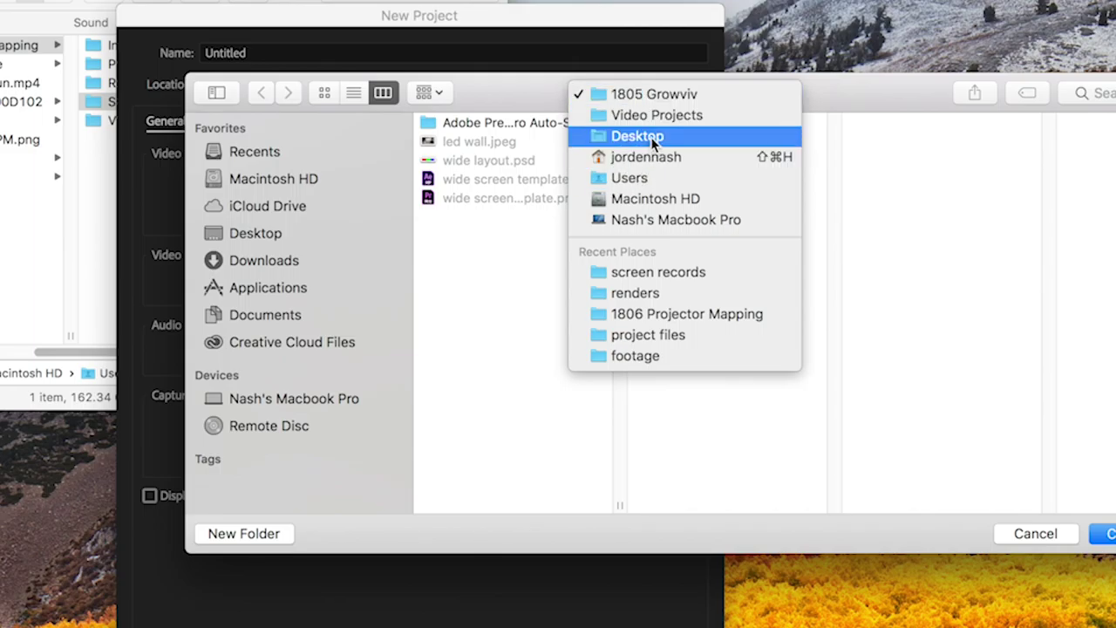
click(653, 141)
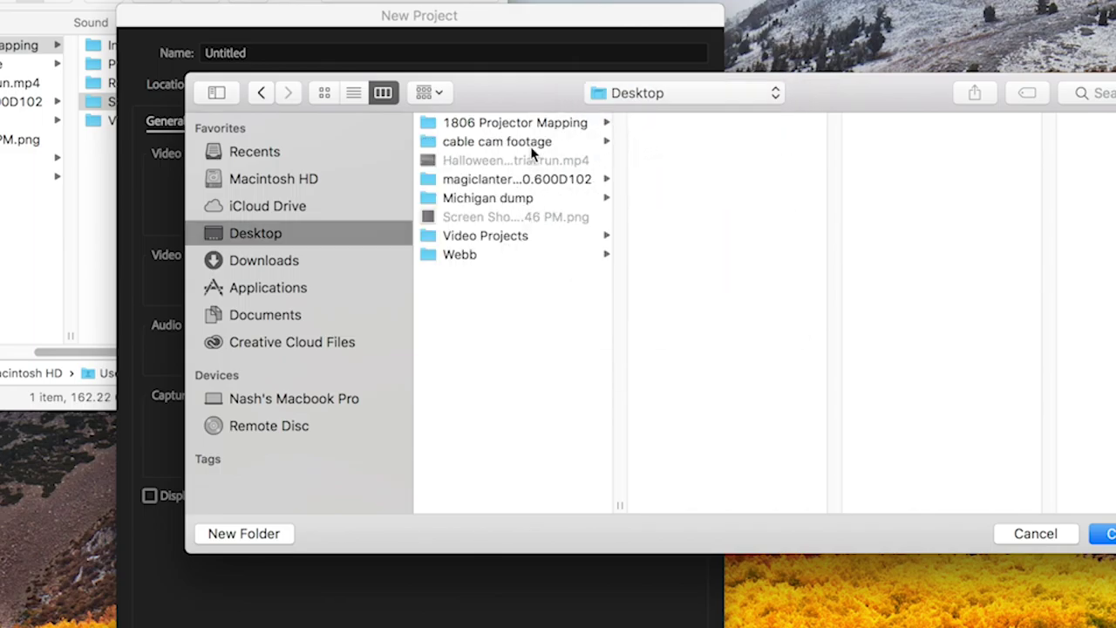
click(538, 127)
click(692, 141)
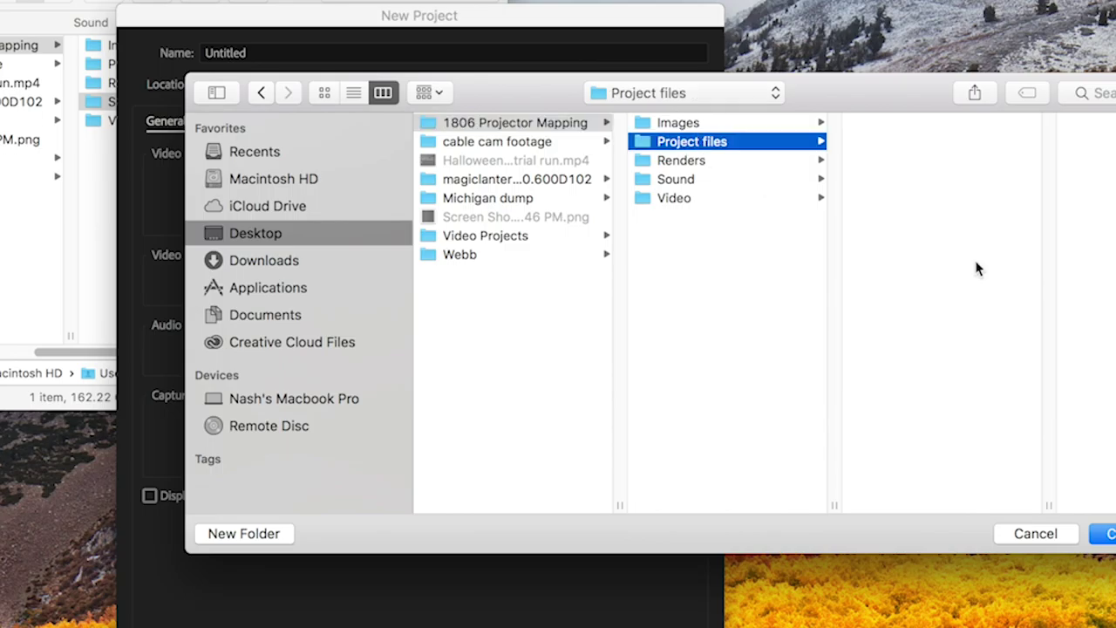
click(1106, 534)
Name the new project "1806 projector mapping audio" and create it.
click(286, 61)
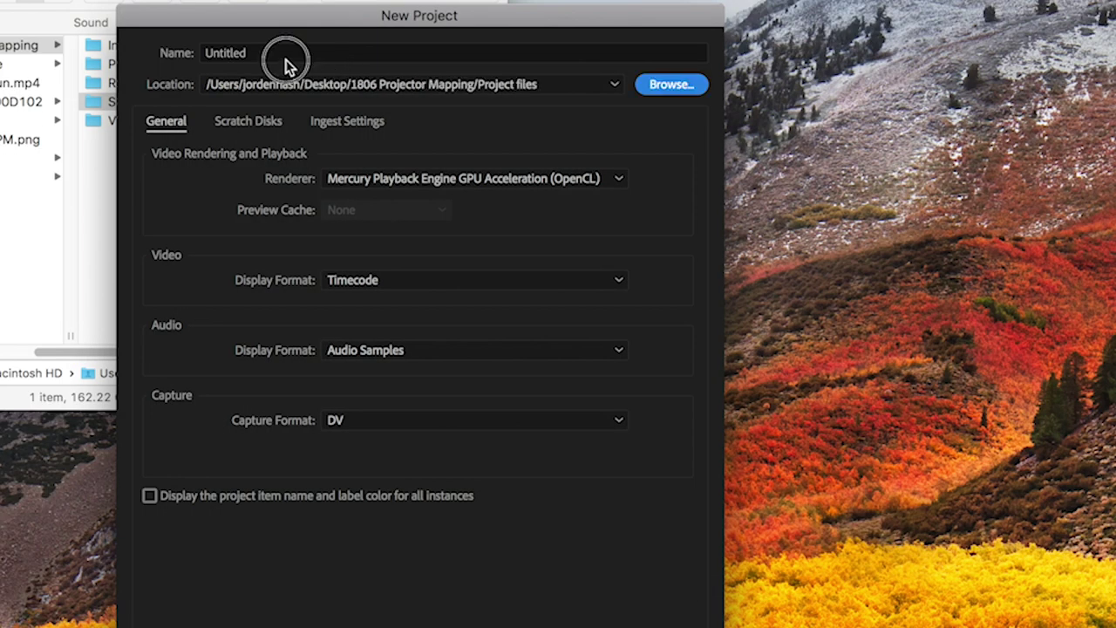
double_click(214, 52)
text(18)
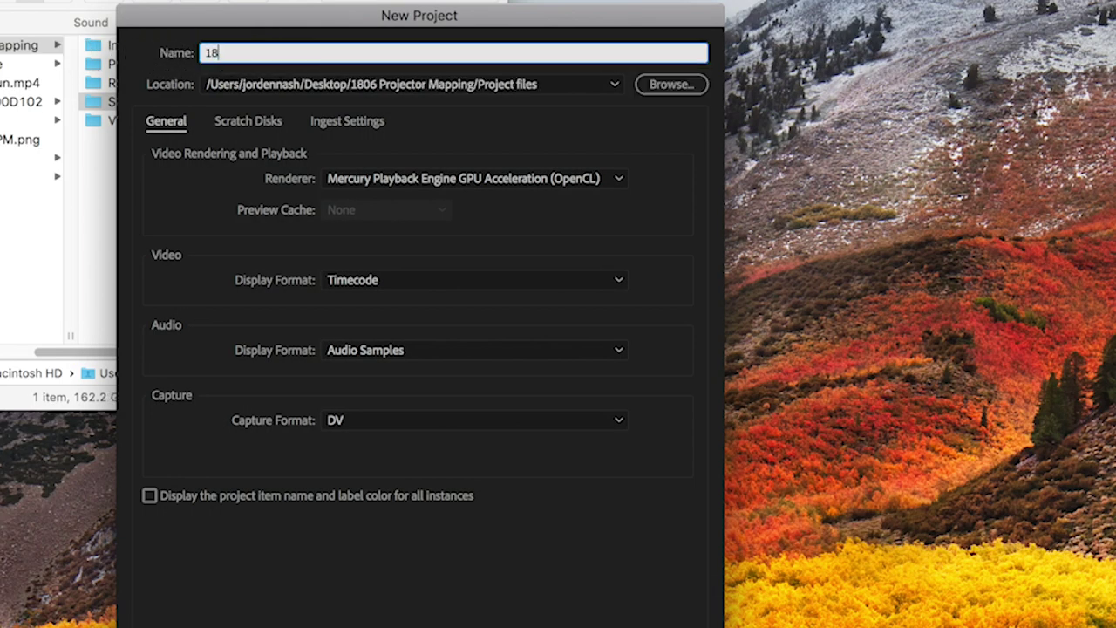
text(06 projector mapping audio)
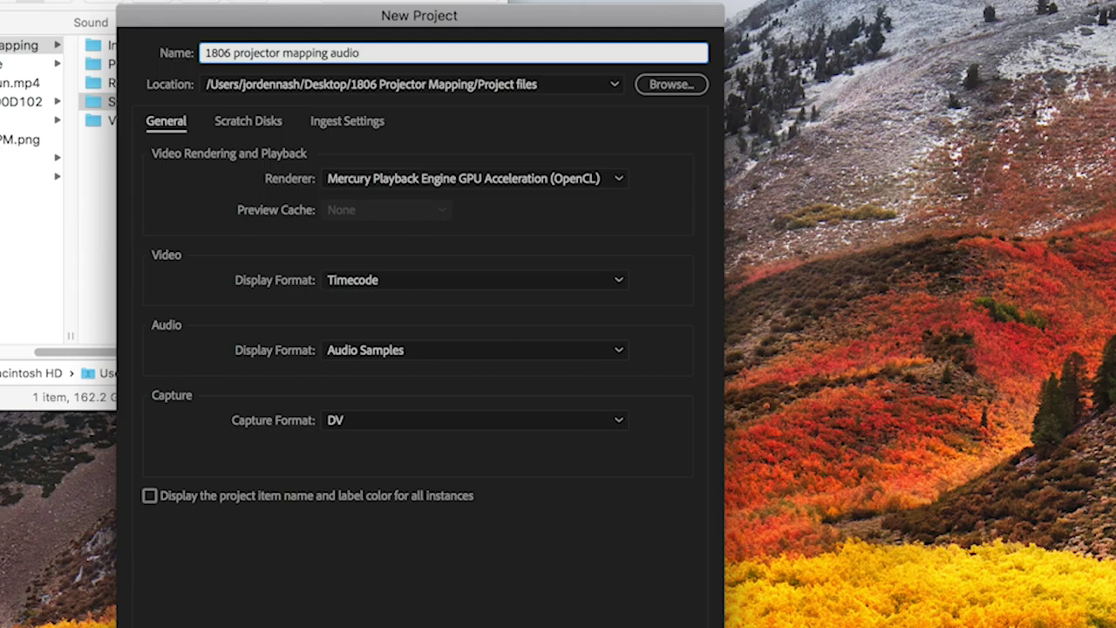
key(Return)
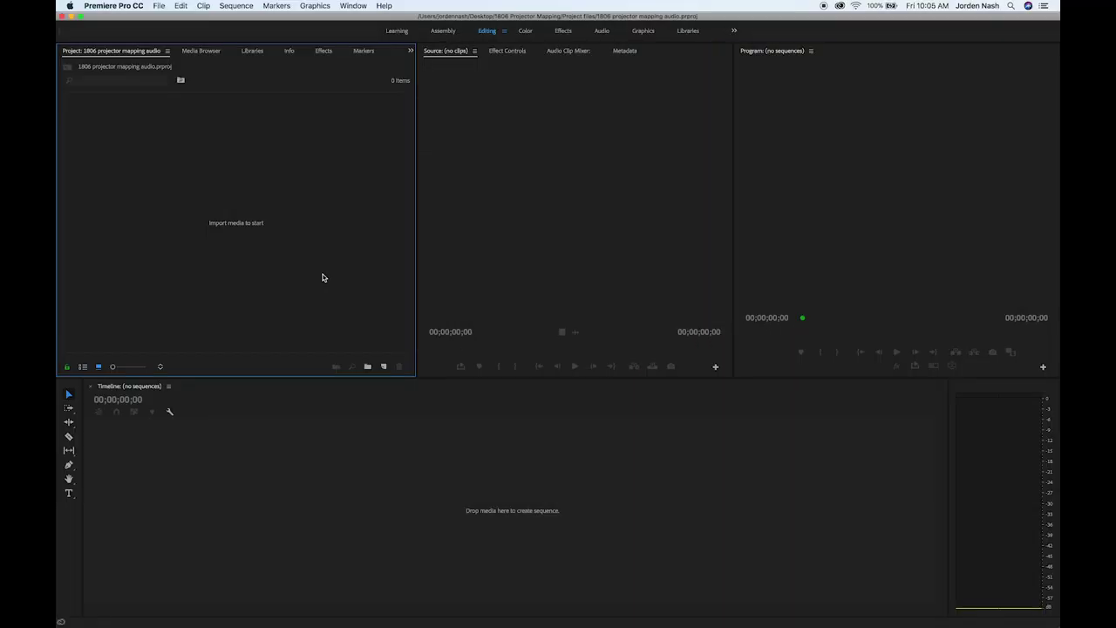
Narrow the audio meters to widen the timeline and import the Nightmare on Elm Street remix MP3 from the project's Sound folder.
drag(952, 509, 1009, 499)
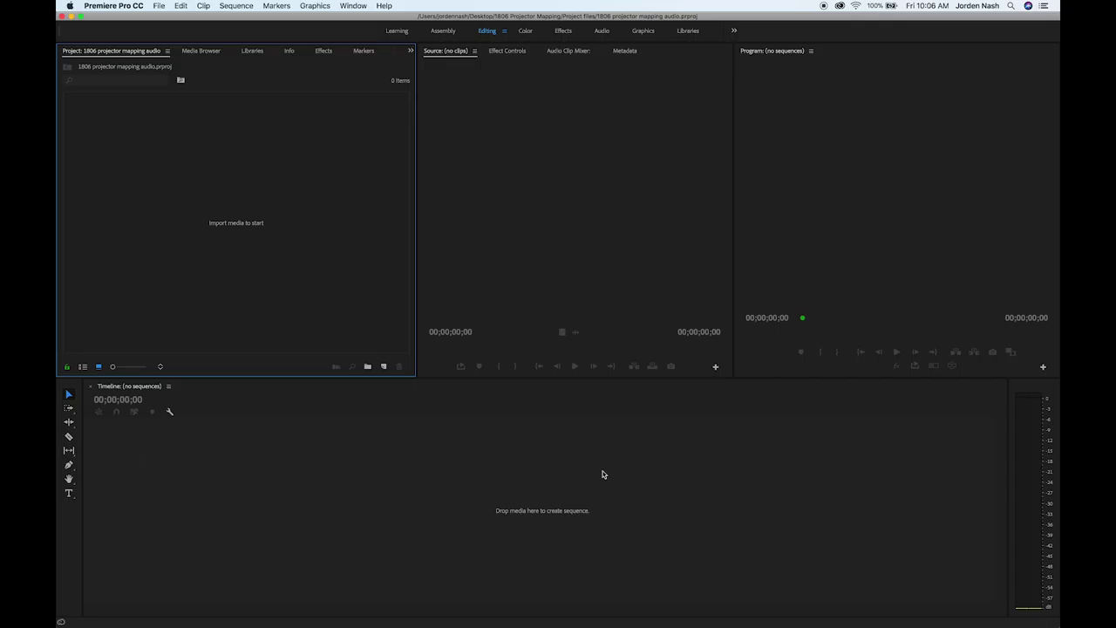
double_click(251, 254)
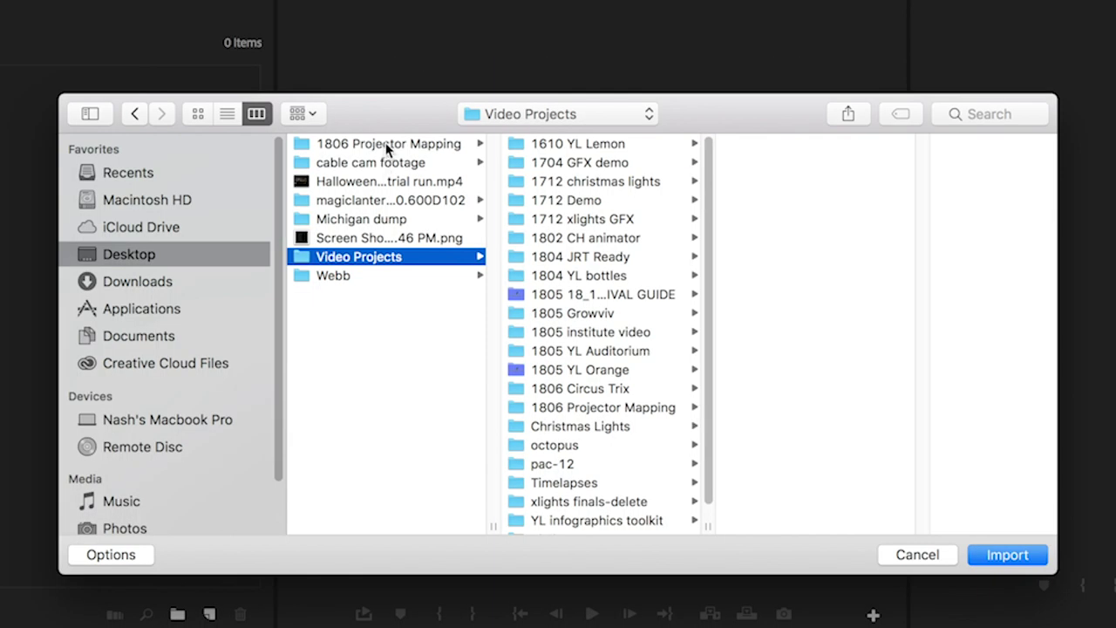
click(473, 131)
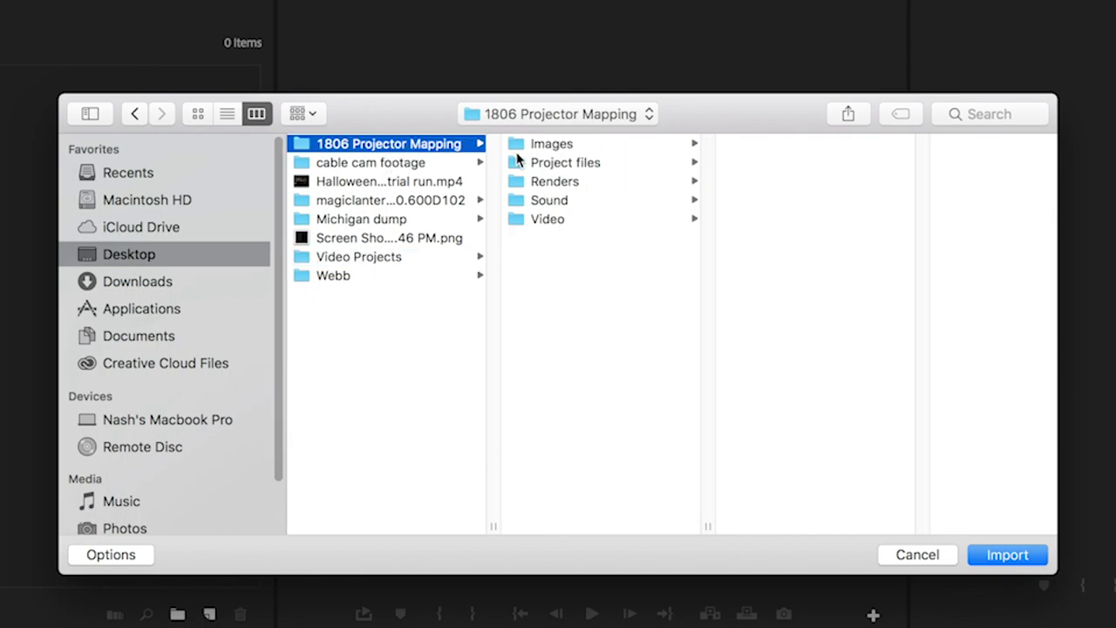
click(576, 207)
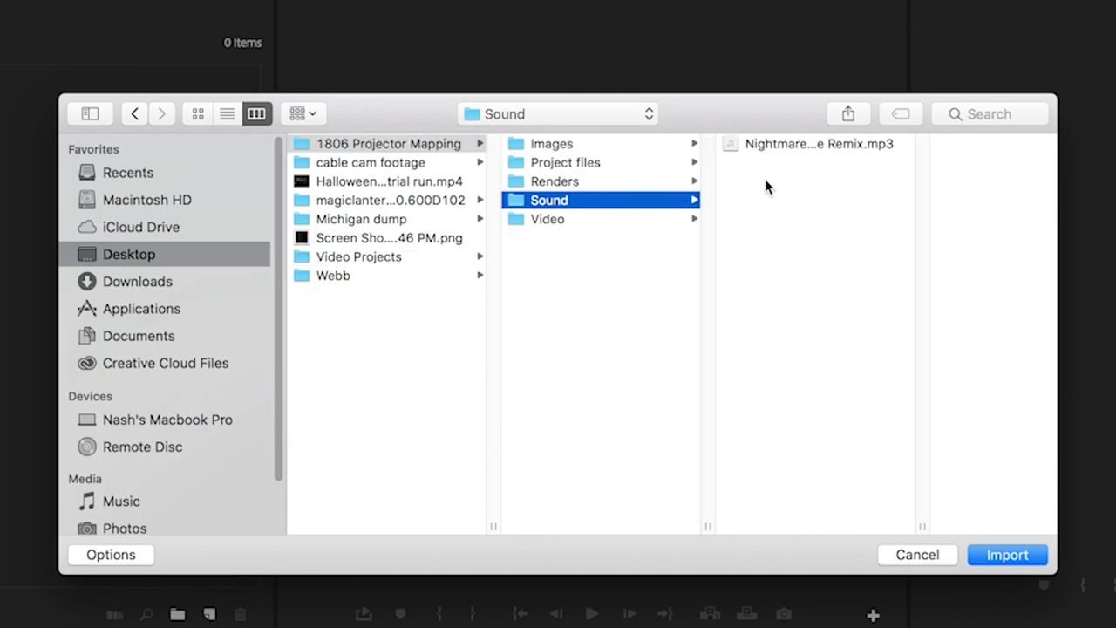
click(802, 144)
click(1008, 554)
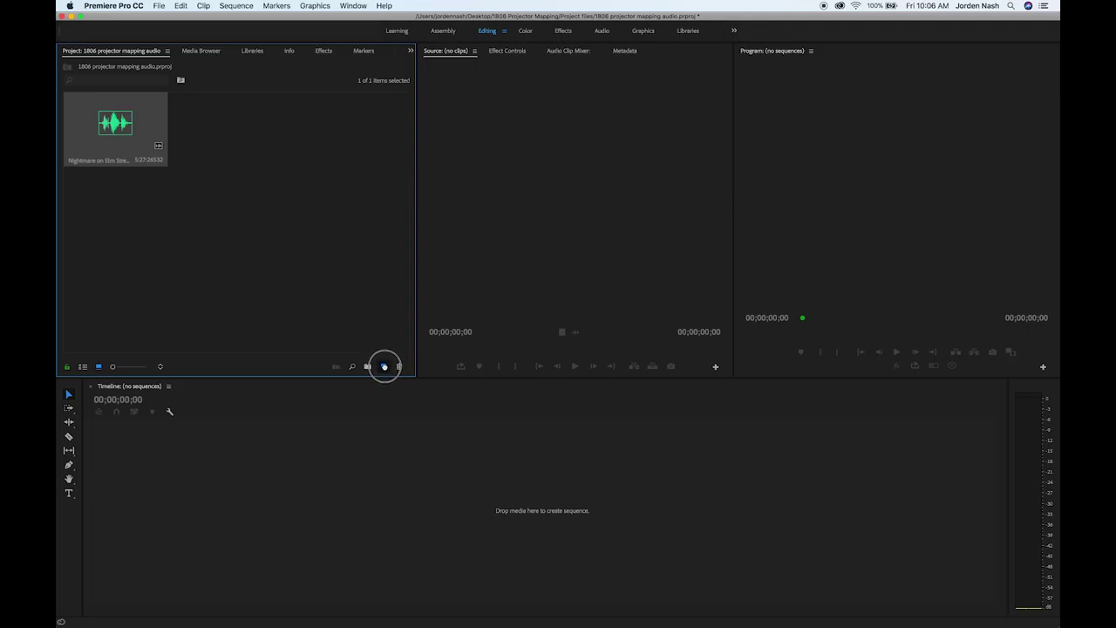
Create a new sequence from the imported remix MP3 and increase the height of the timeline tracks.
drag(385, 366, 385, 366)
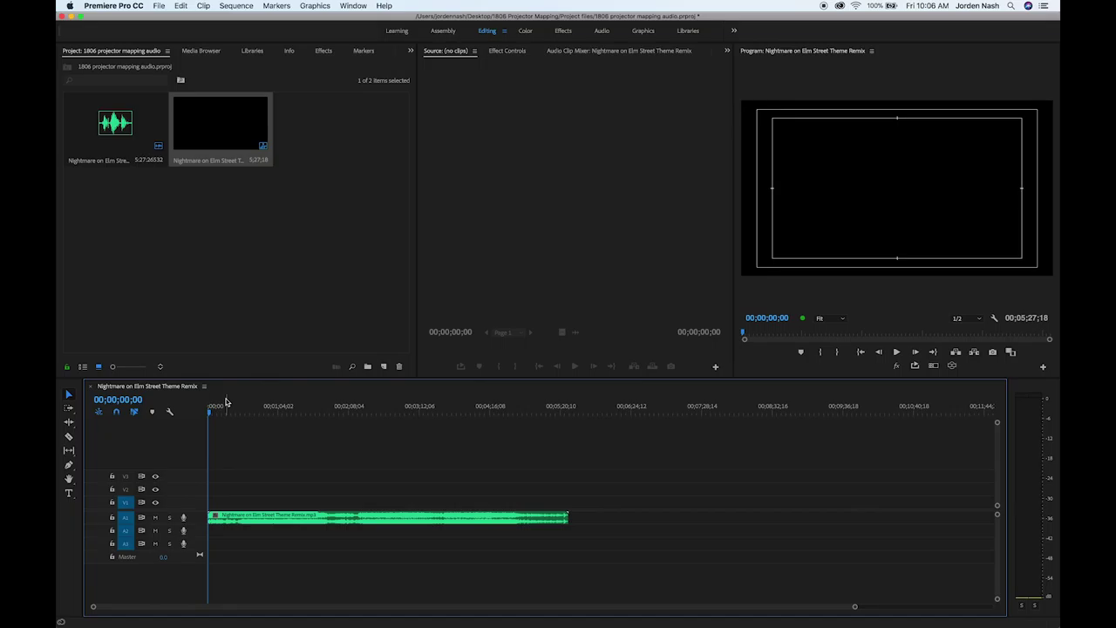
key(shift+equal)
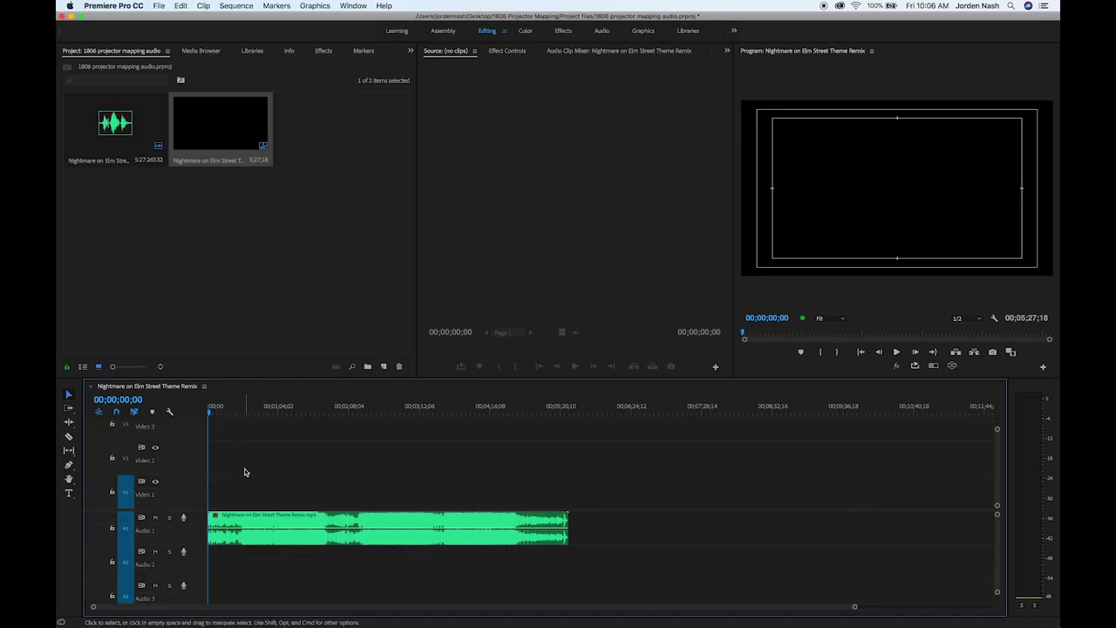
key(equal)
key(minus)
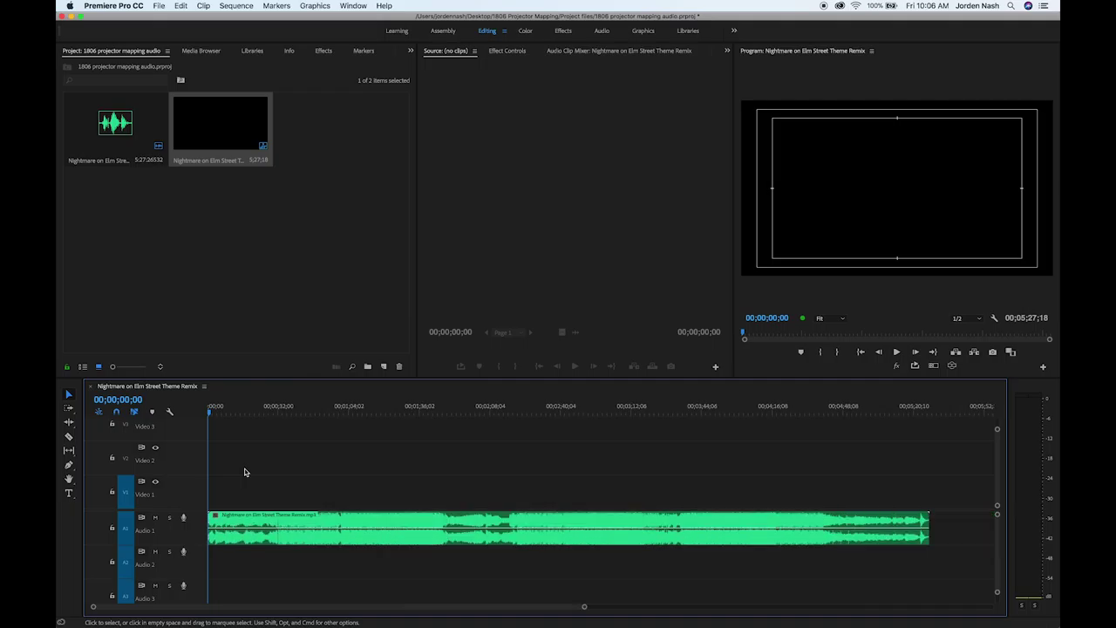
key(minus)
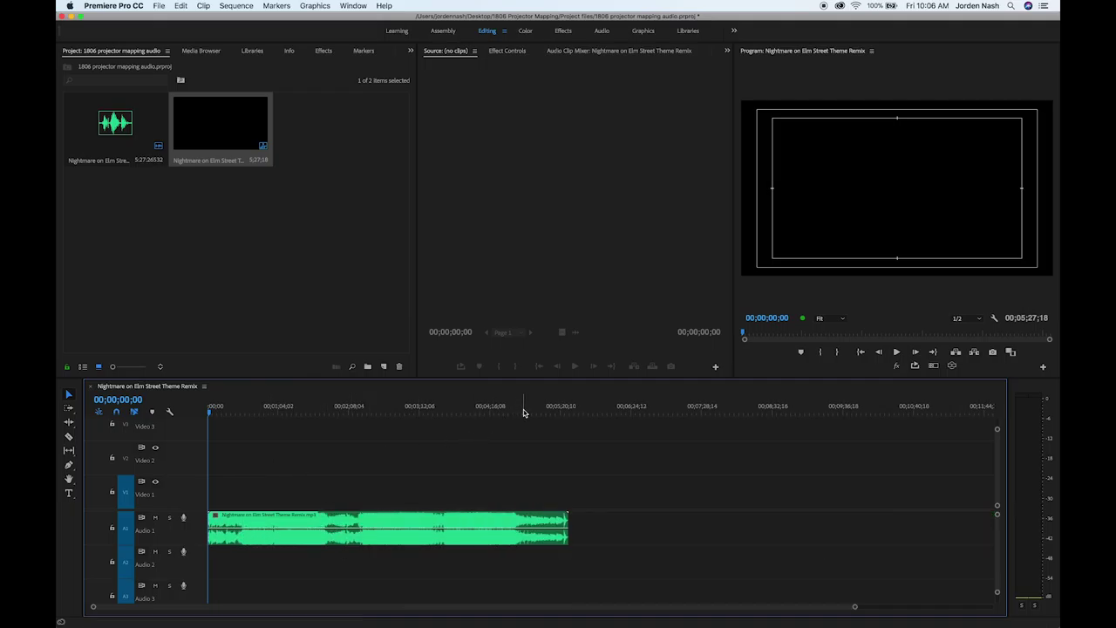
Play the remix from about 32 seconds, where the intro ends, and stop playback at 00;00;35;20.
drag(566, 411, 170, 416)
key(equal)
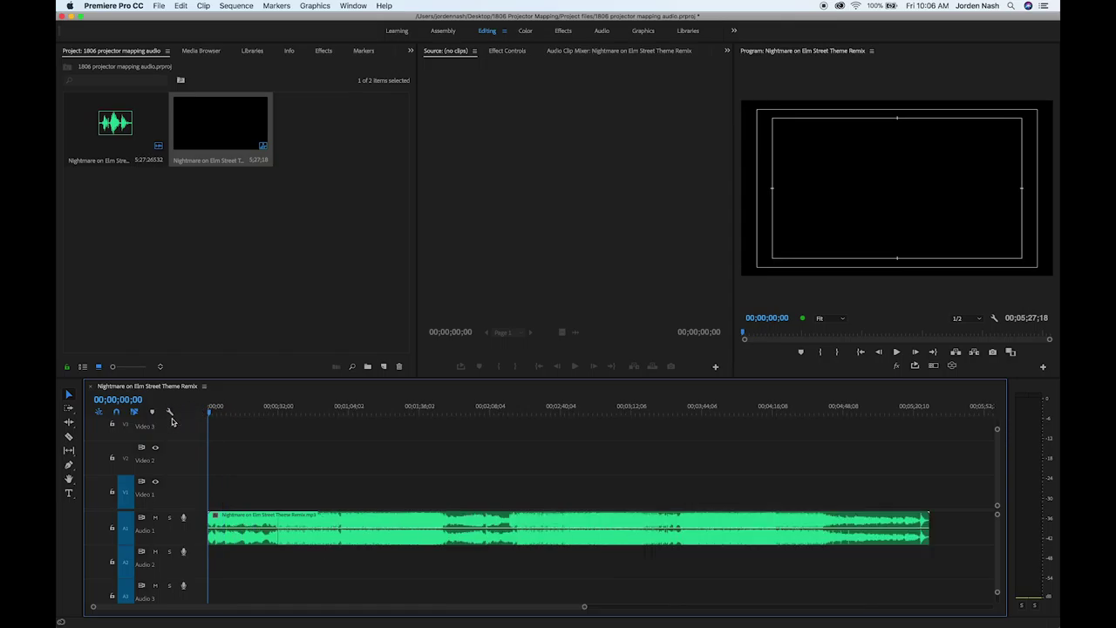
key(equal)
key(equal)
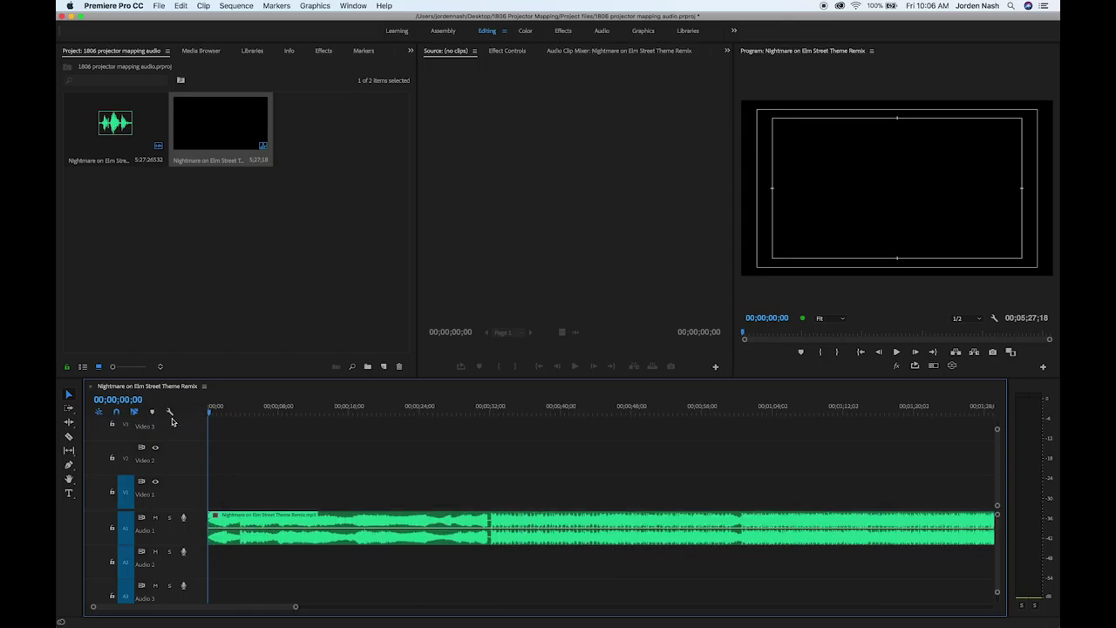
click(473, 407)
drag(475, 408, 491, 408)
key(space)
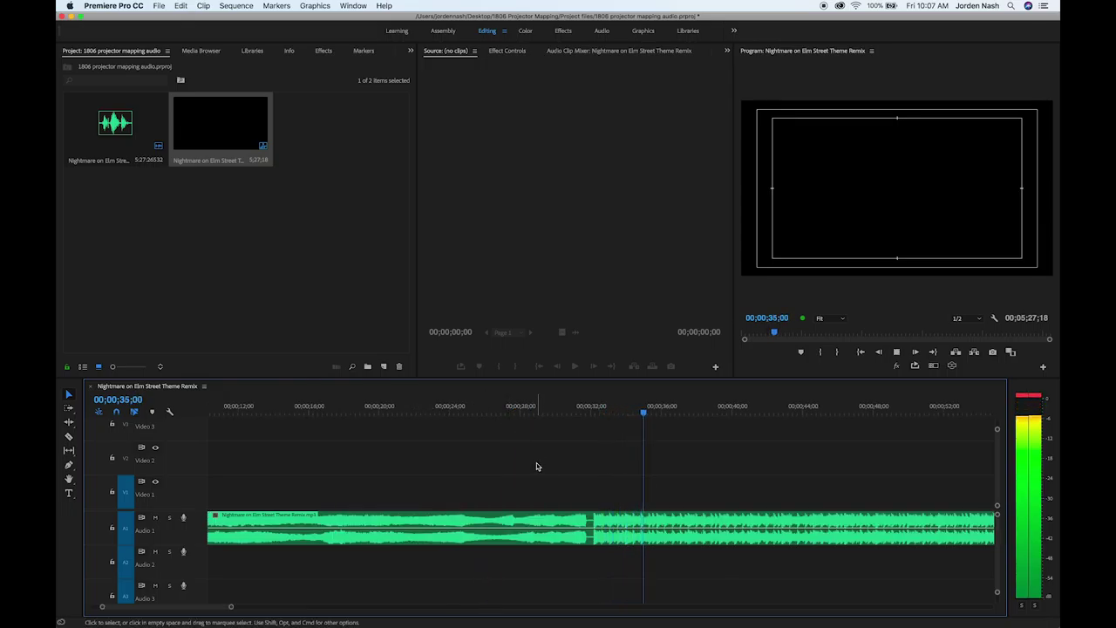
key(space)
Split the remix clip on Audio 1 with the Razor tool at the playhead, 00;00;35;20.
key(equal)
key(equal)
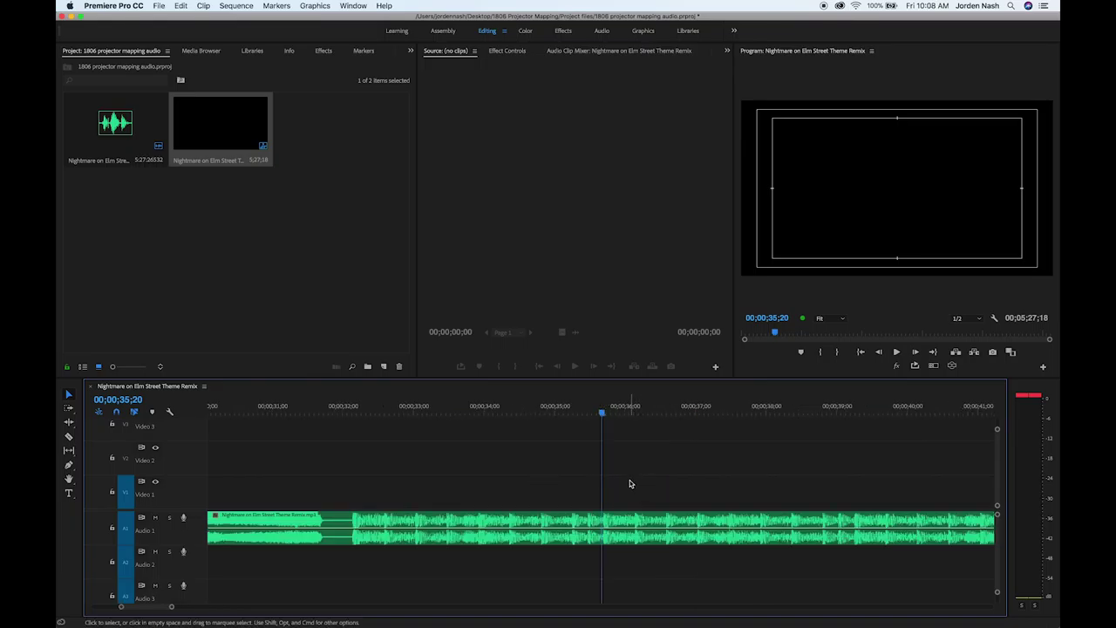
click(624, 521)
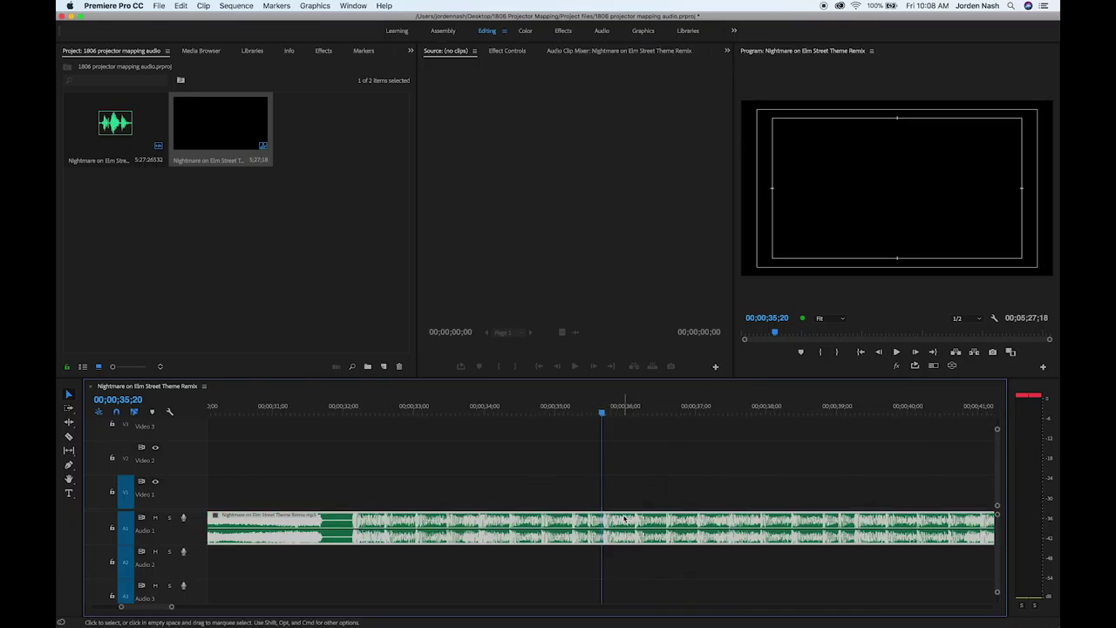
click(68, 438)
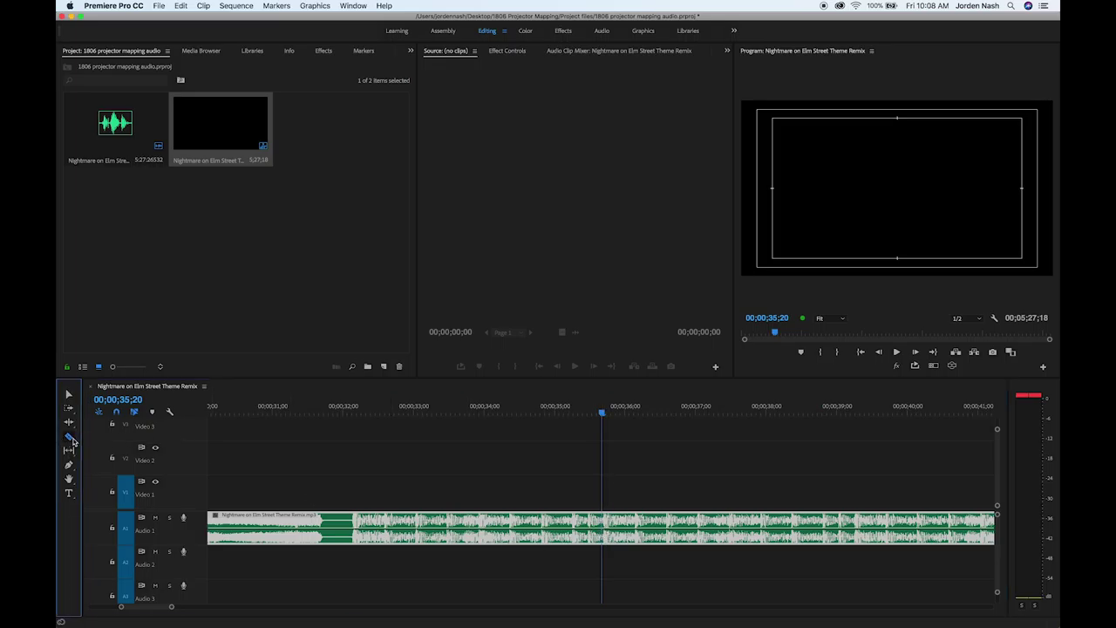
click(605, 525)
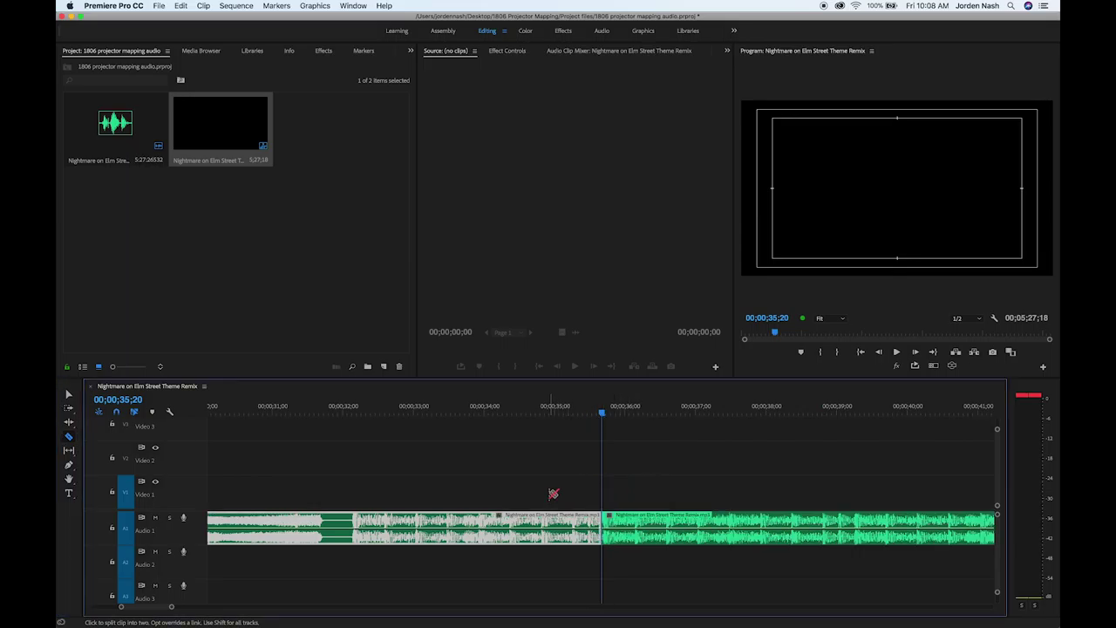
Play on from the cut to 00;00;42;24, remove the remix section from 00;00;35;20 to that point, and close the gap.
key(v)
key(space)
key(minus)
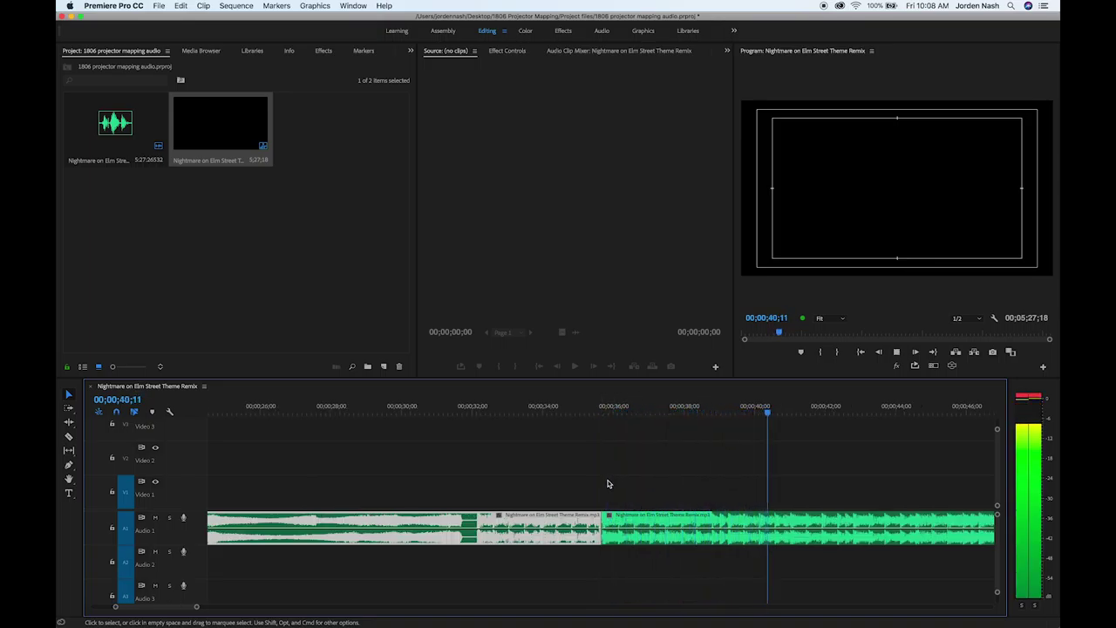
key(space)
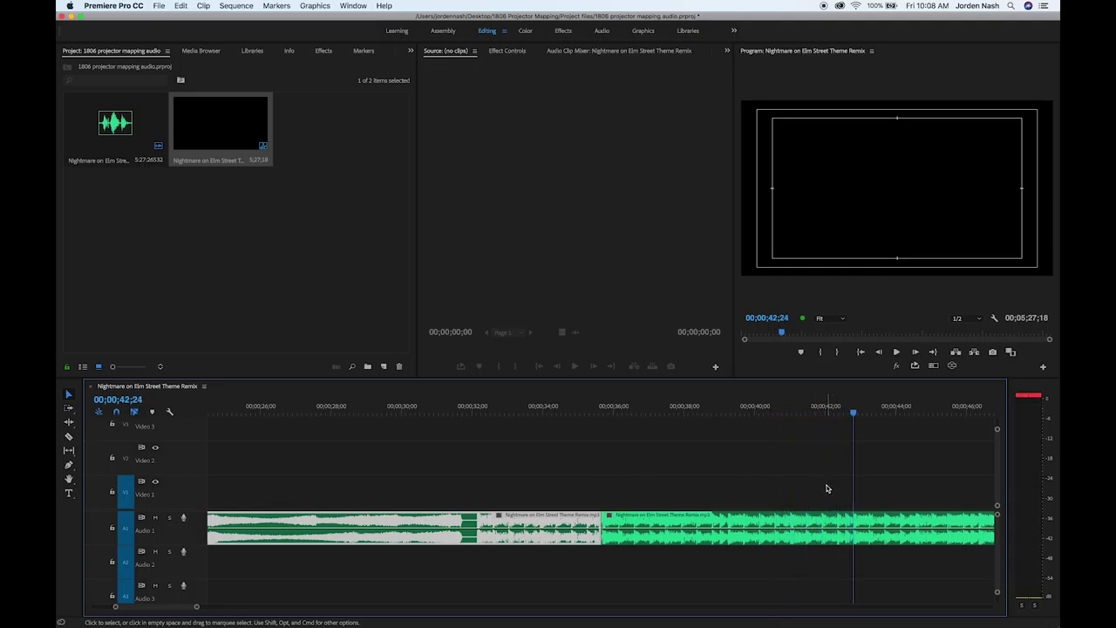
click(794, 528)
key(Delete)
click(782, 529)
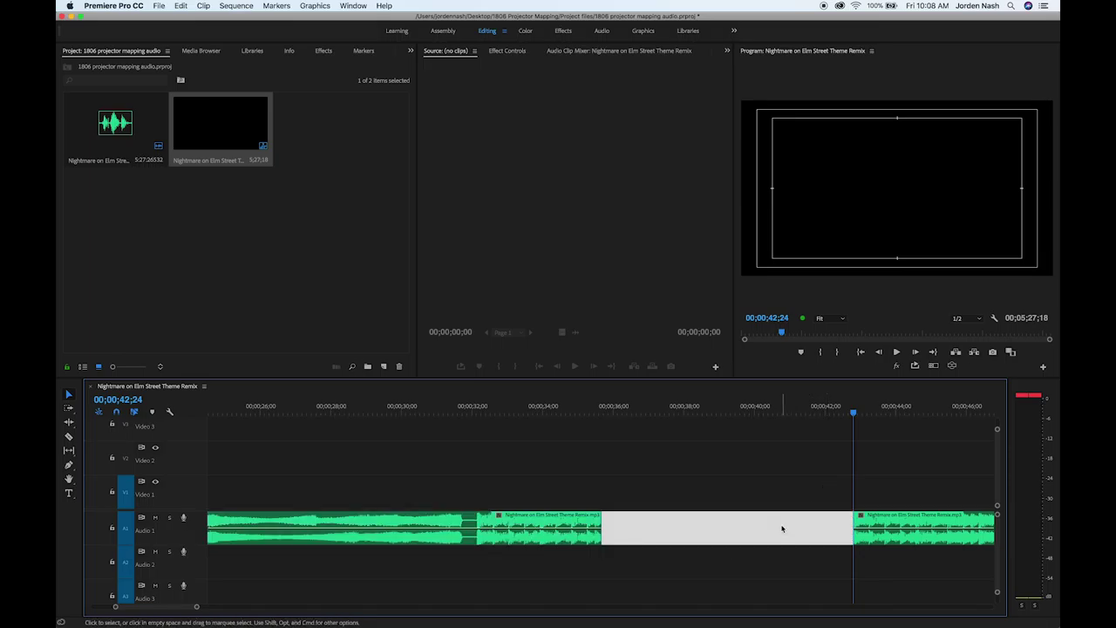
key(Delete)
Play across the new join from about 00;00;34;19 to check the edit and stop at 00;00;38;29.
click(568, 412)
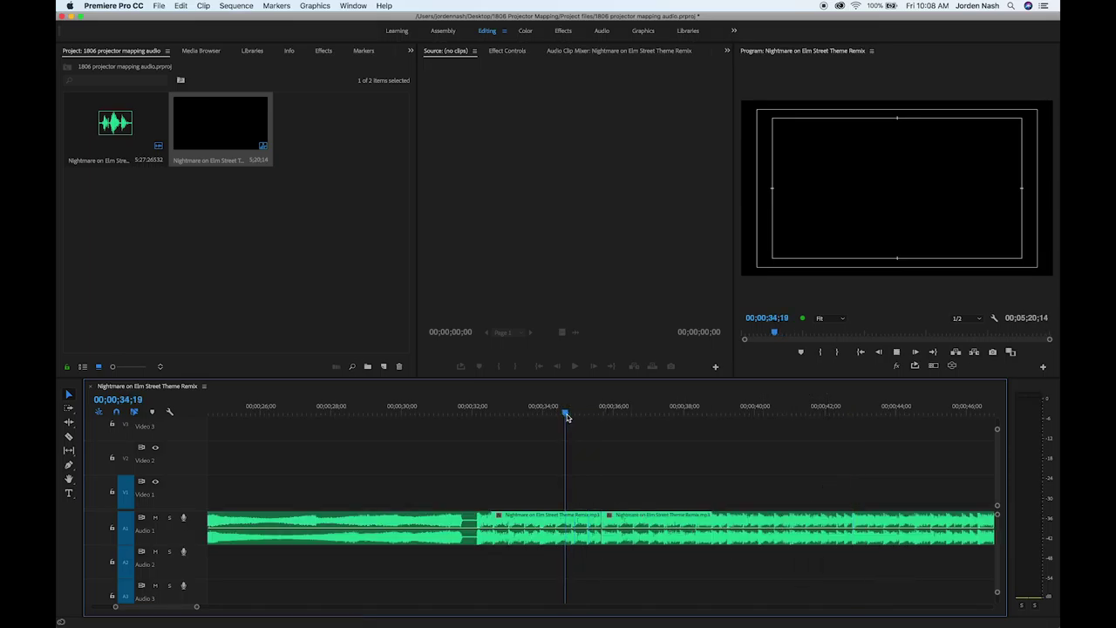
key(space)
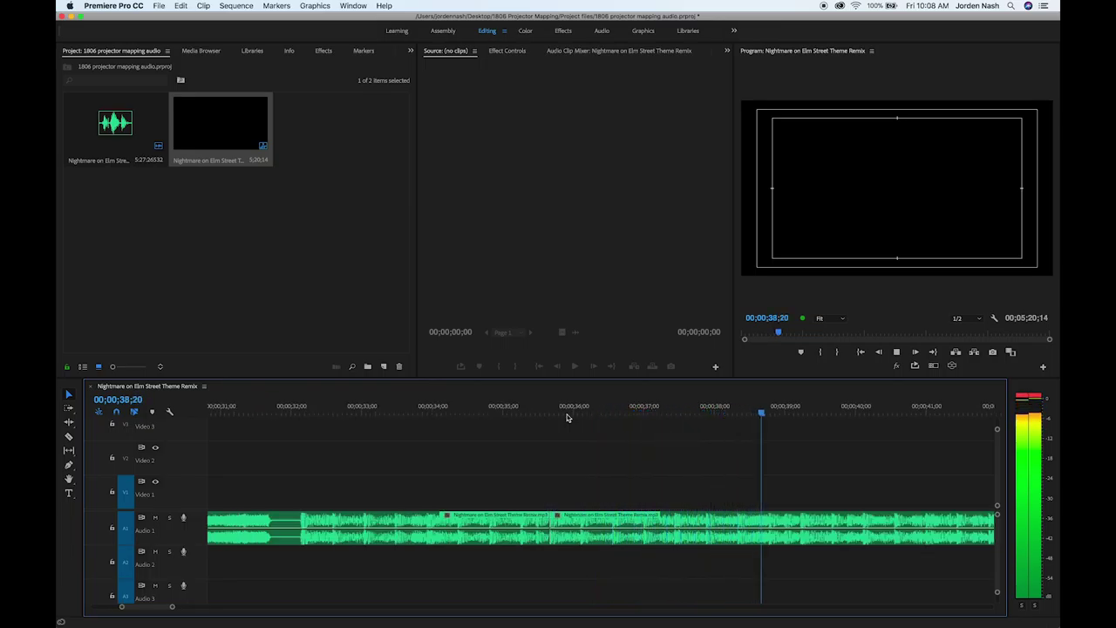
key(space)
key(minus)
key(minus)
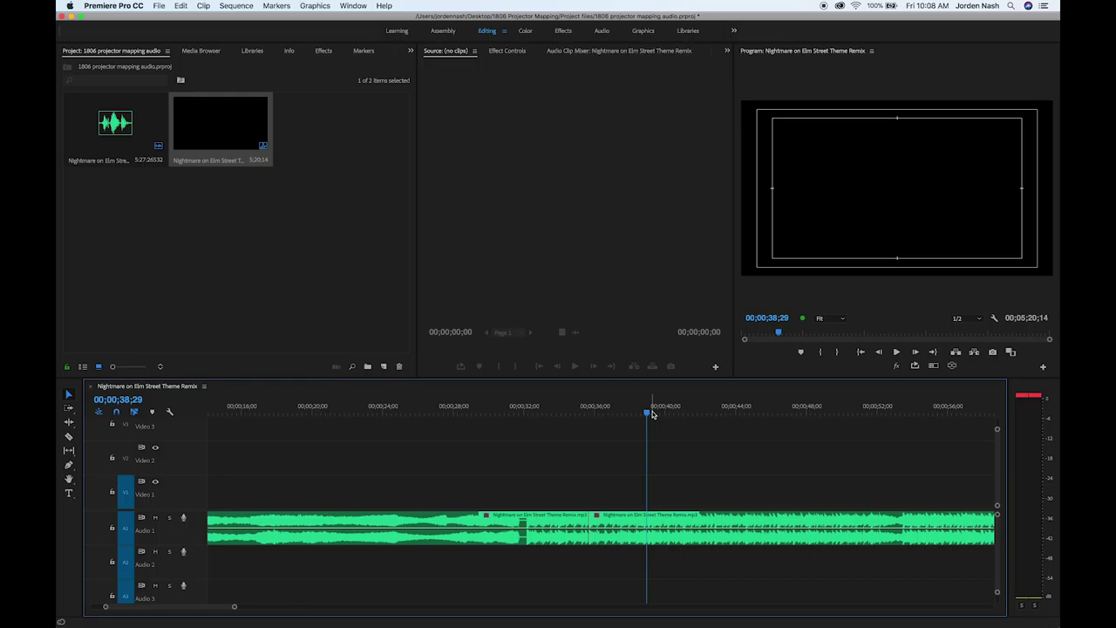
Listen to the remix past 00;00;41;28 and fine-tune the clip's position or edit point on Audio 1.
key(space)
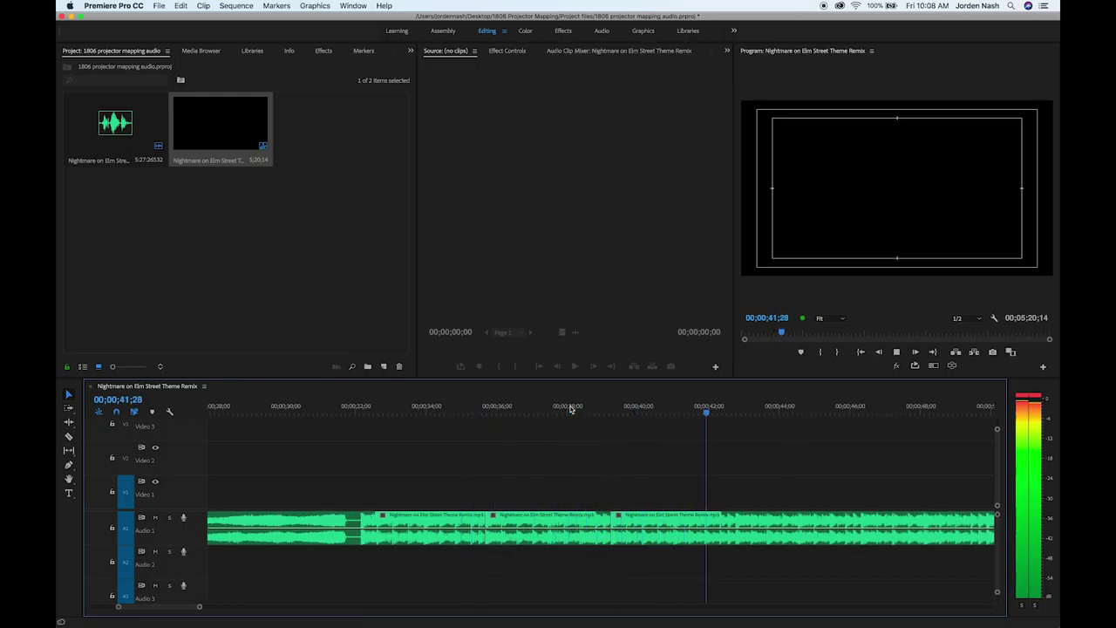
key(space)
key(equal)
key(equal)
key(equal)
key(equal)
key(equal)
mouse_move(635, 527)
mouse_down()
mouse_move(636, 444)
mouse_move(618, 562)
mouse_move(618, 528)
mouse_up()
Review the remix around 00;01;33;11 and cut out further sections to shorten the sequence to 00;01;39;27.
key(space)
key(minus)
key(minus)
key(minus)
key(minus)
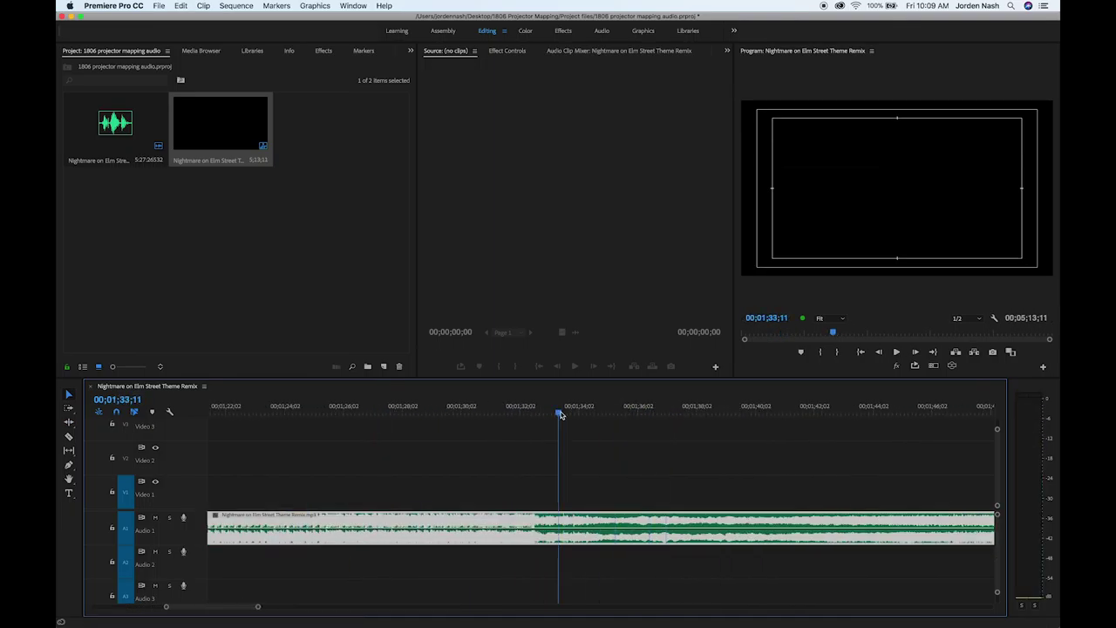
key(minus)
key(equal)
key(minus)
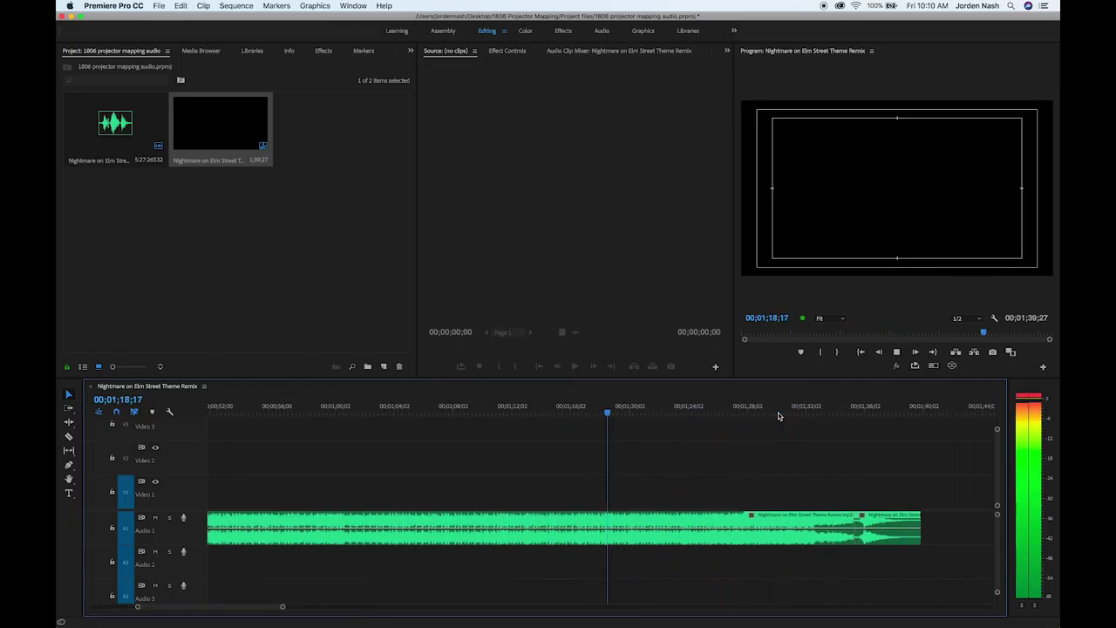
Shorten the sequence to 00;01;04;11 and add a Constant Power crossfade at the cut just before 00;00;50.
key(equal)
key(equal)
click(476, 412)
key(super+shift+d)
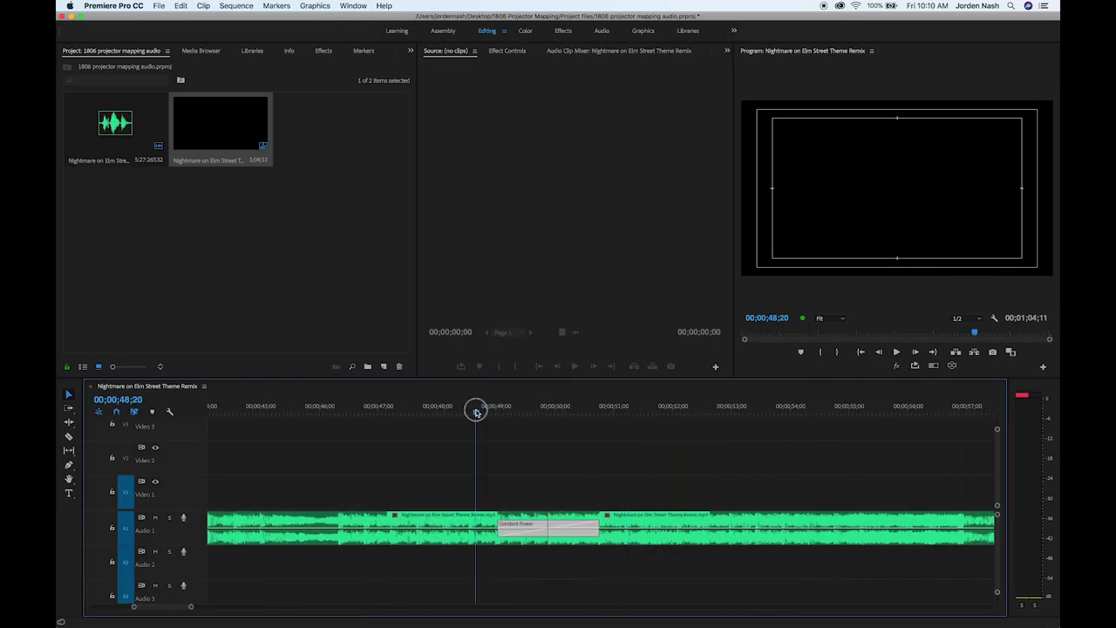
Delete the part of the intro between about 10 and 19 seconds on Audio 1.
key(minus)
mouse_move(476, 412)
mouse_down()
mouse_move(406, 414)
mouse_move(685, 411)
mouse_move(489, 404)
mouse_up()
key(Delete)
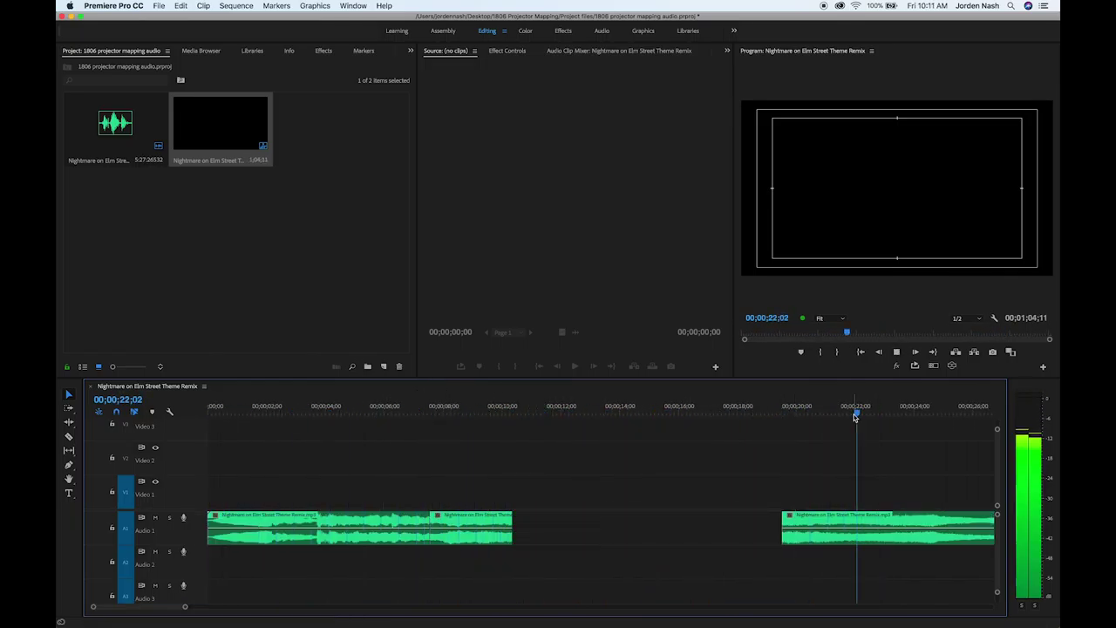
Close up the remaining clips to a 00;00;49;21 sequence with crossfades near 12 and 17 seconds, and return to the start.
key(super+shift+d)
key(space)
key(Delete)
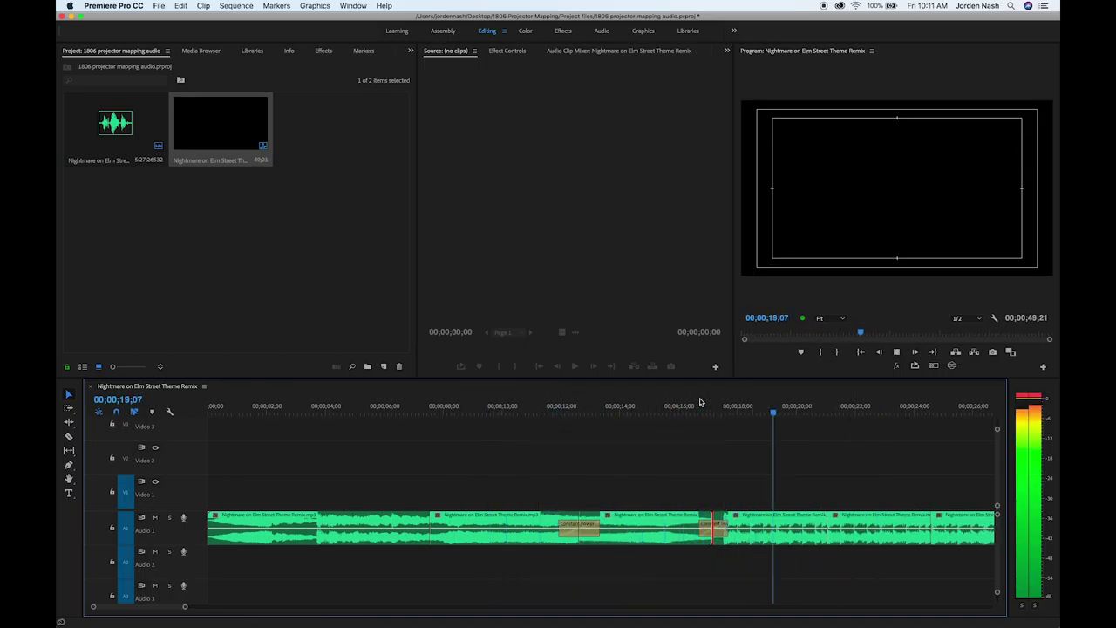
key(super+shift+d)
key(backslash)
key(Home)
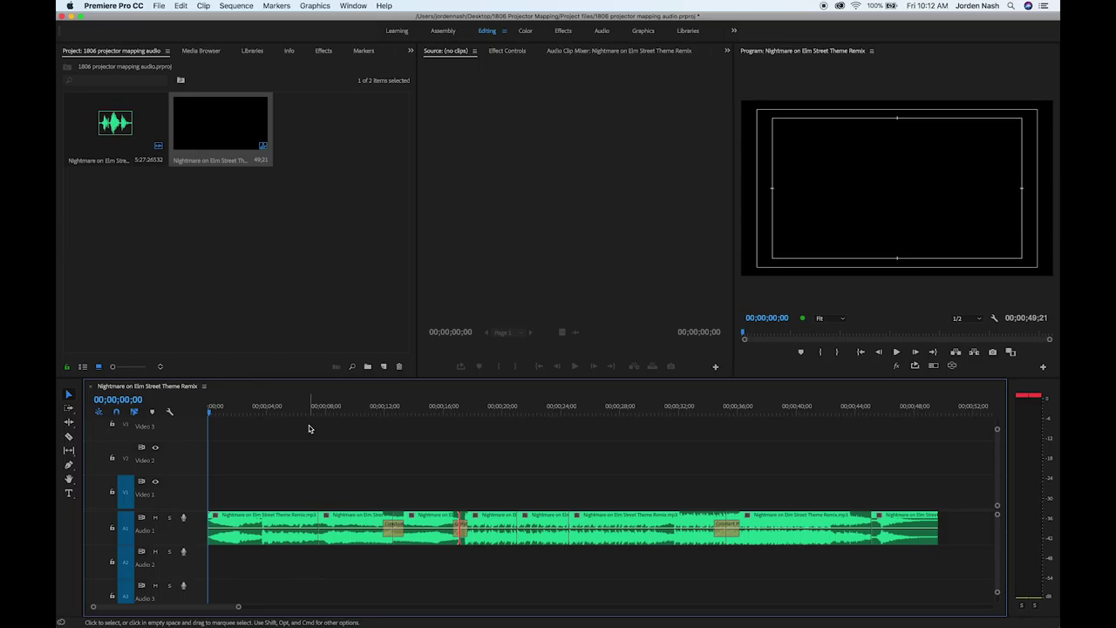
Play the edited soundtrack from the start and add markers at about 00;00;03;20 and 00;00;08;05, stepping through frames for accuracy.
key(equal)
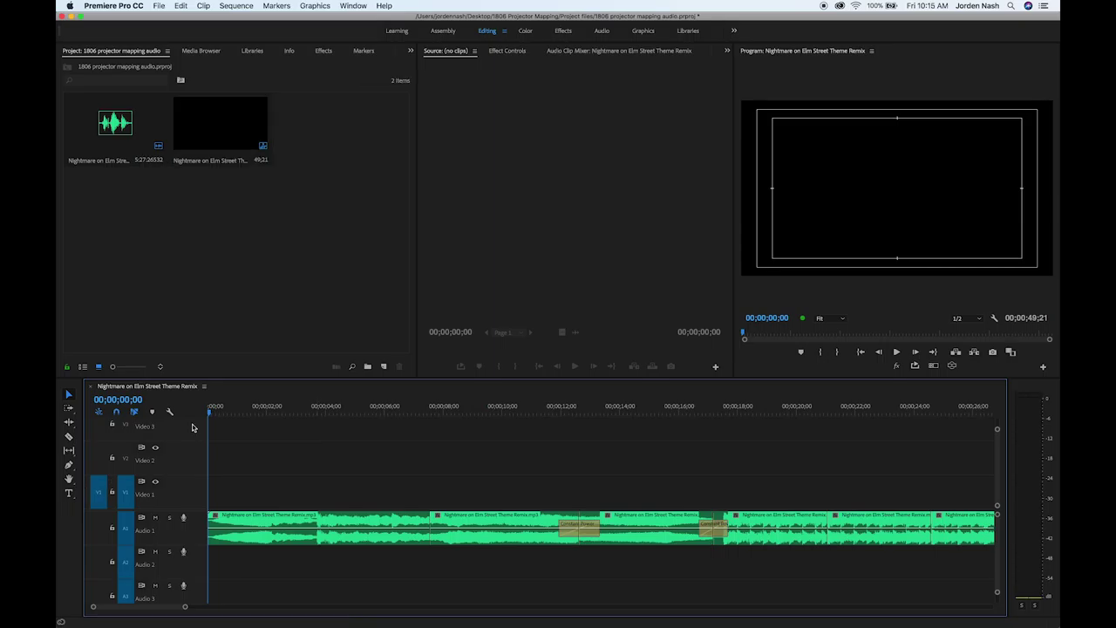
key(space)
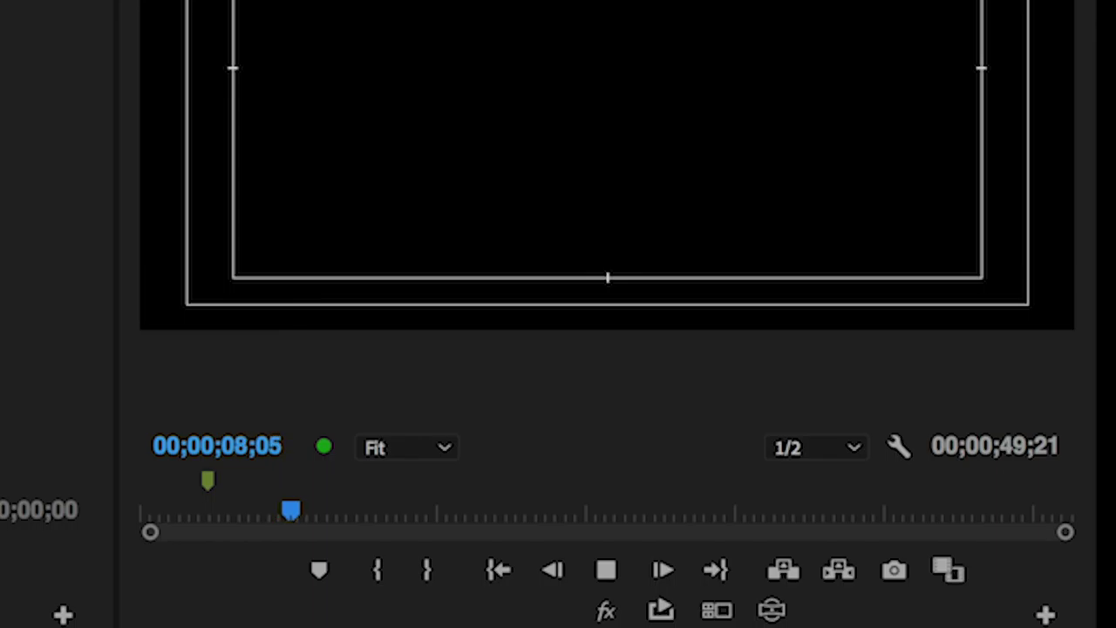
key(space)
key(shift+Left)
key(shift+Left)
key(shift+Left)
key(shift+Left)
key(shift+Left)
key(shift+Left)
key(shift+Left)
key(Right)
key(Right)
key(Right)
key(Right)
key(Right)
key(Right)
key(Right)
key(Right)
key(Right)
key(Right)
key(Right)
key(Right)
key(Right)
key(Right)
key(Right)
key(Right)
key(Right)
key(Right)
key(Right)
key(Right)
key(m)
Play on and add sequence markers at 00;00;09;08 and about 00;00;15;16.
key(space)
key(space)
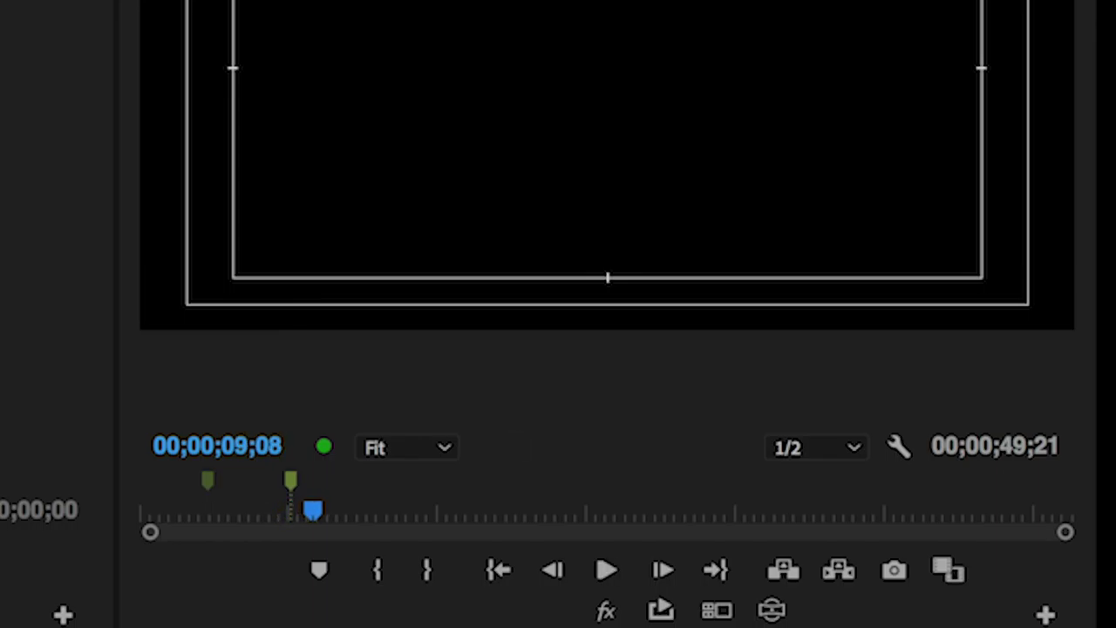
key(m)
key(Down)
key(space)
key(m)
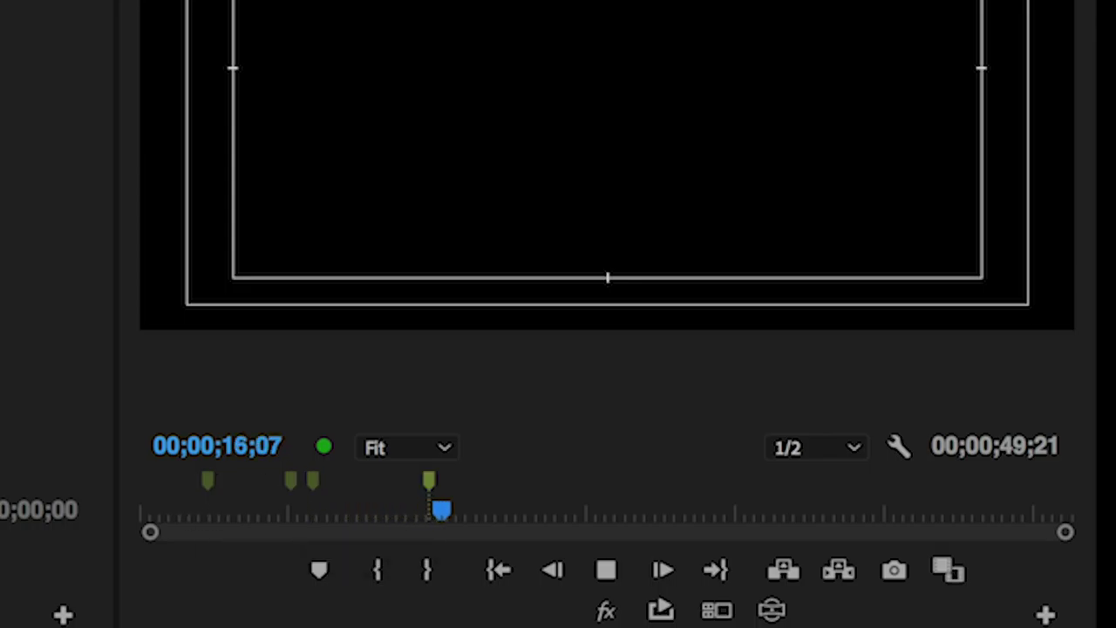
Add sequence markers at the remaining musical cues between about 17 and 46 seconds during playback.
key(m)
key(m)
key(m)
key(m)
key(m)
key(m)
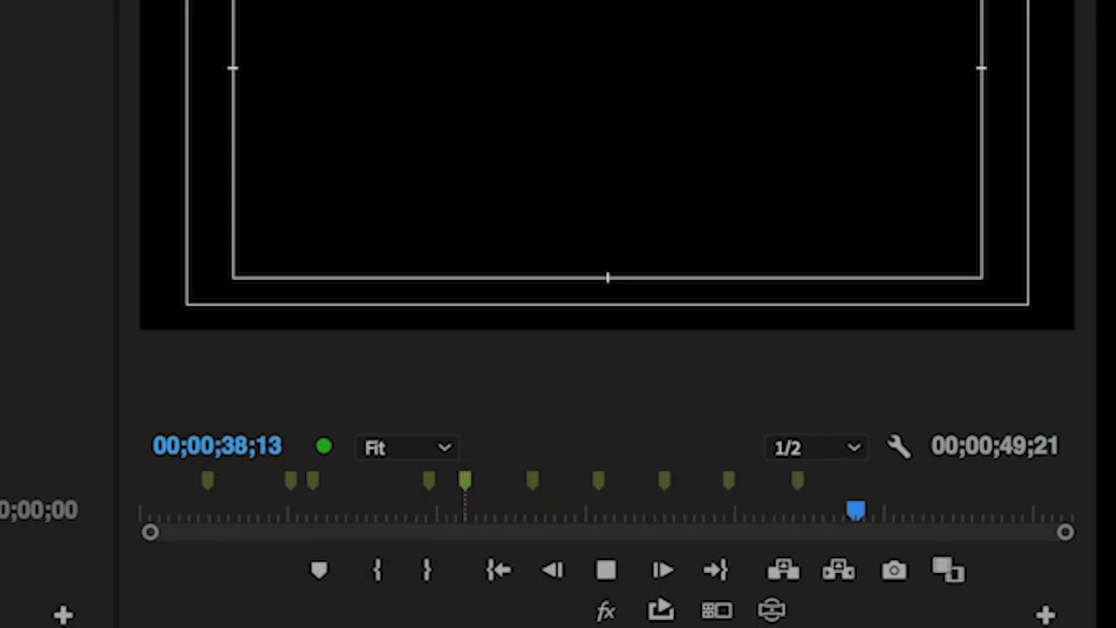
key(m)
key(m)
key(space)
key(m)
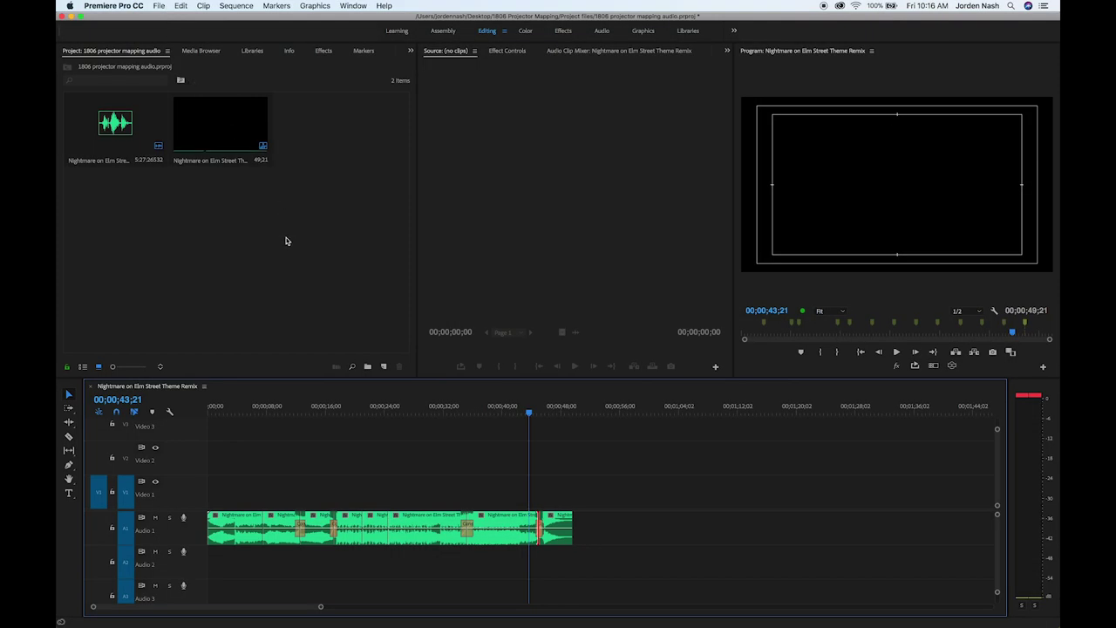
Start a media export of the sequence and set its format to Waveform Audio.
click(175, 8)
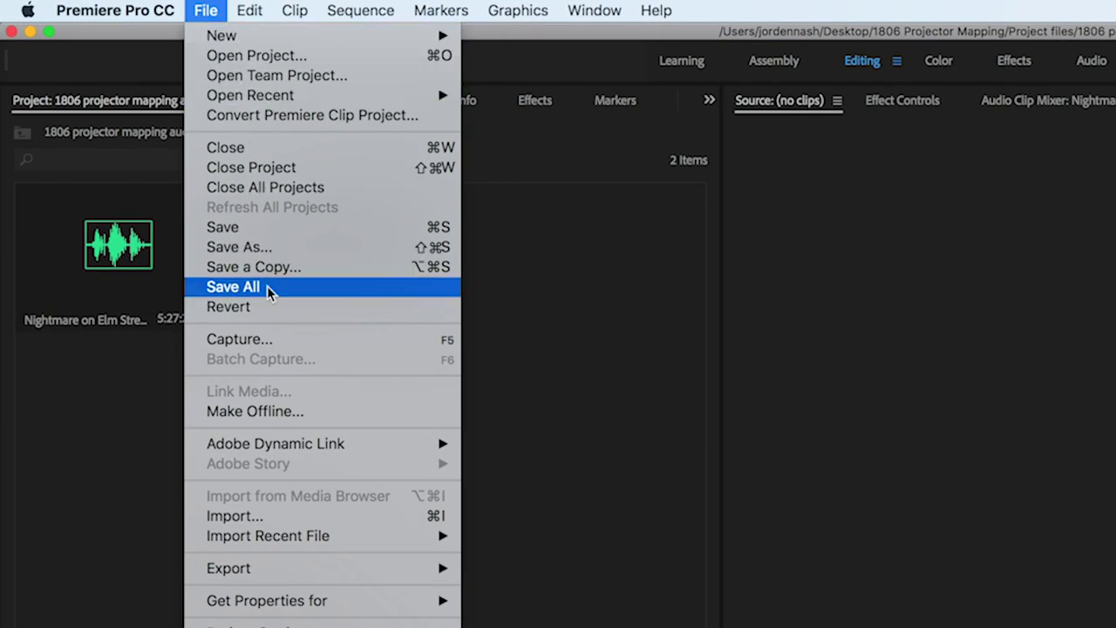
mouse_move(244, 384)
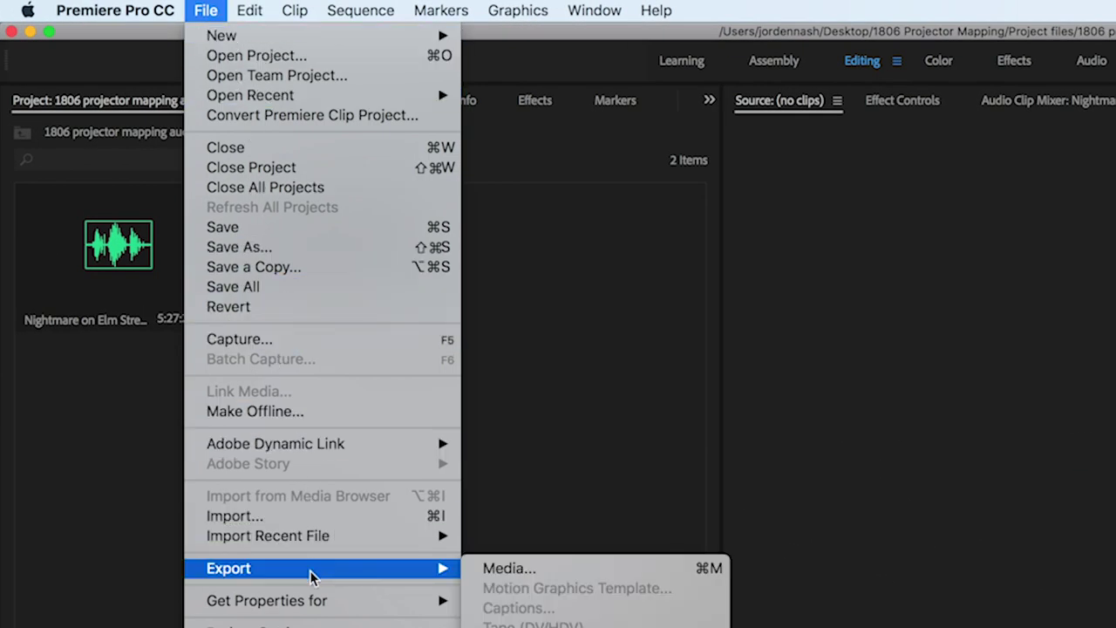
click(550, 570)
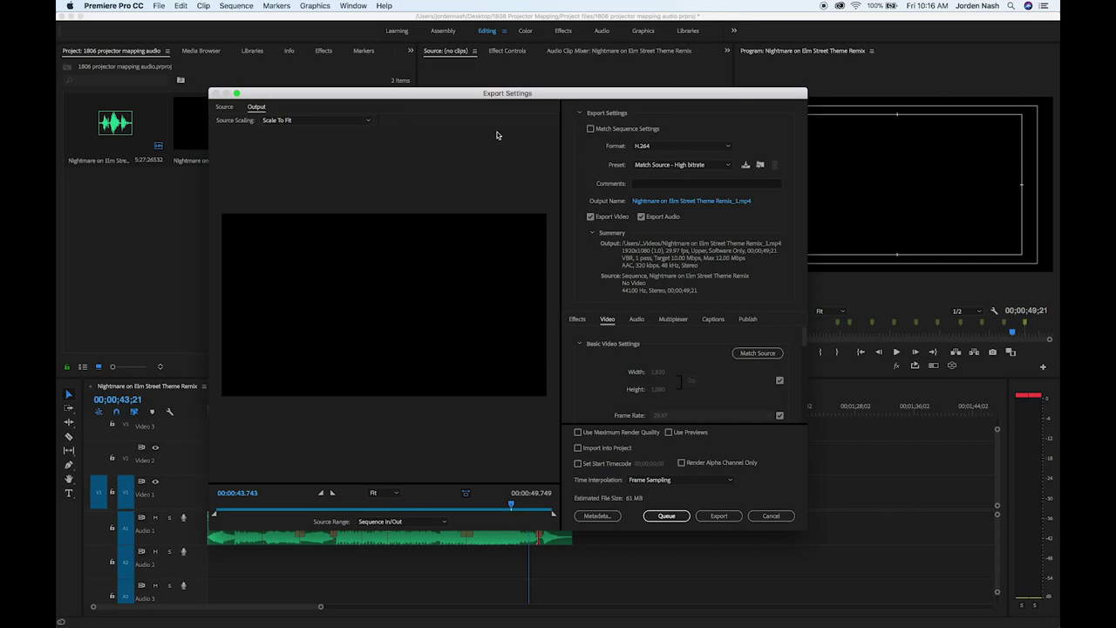
click(660, 146)
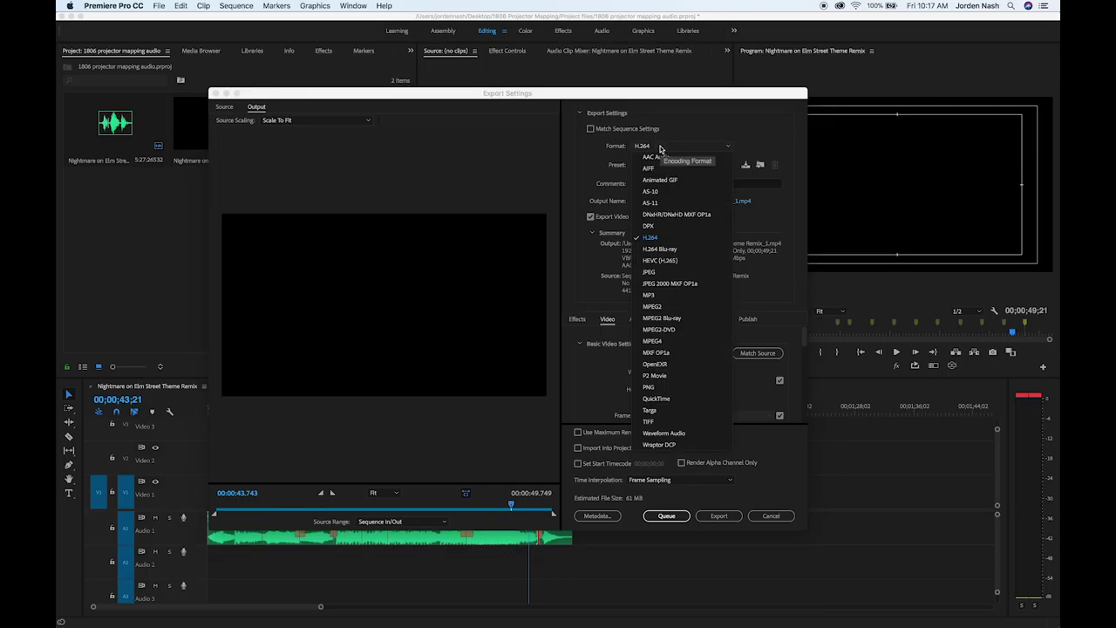
click(666, 433)
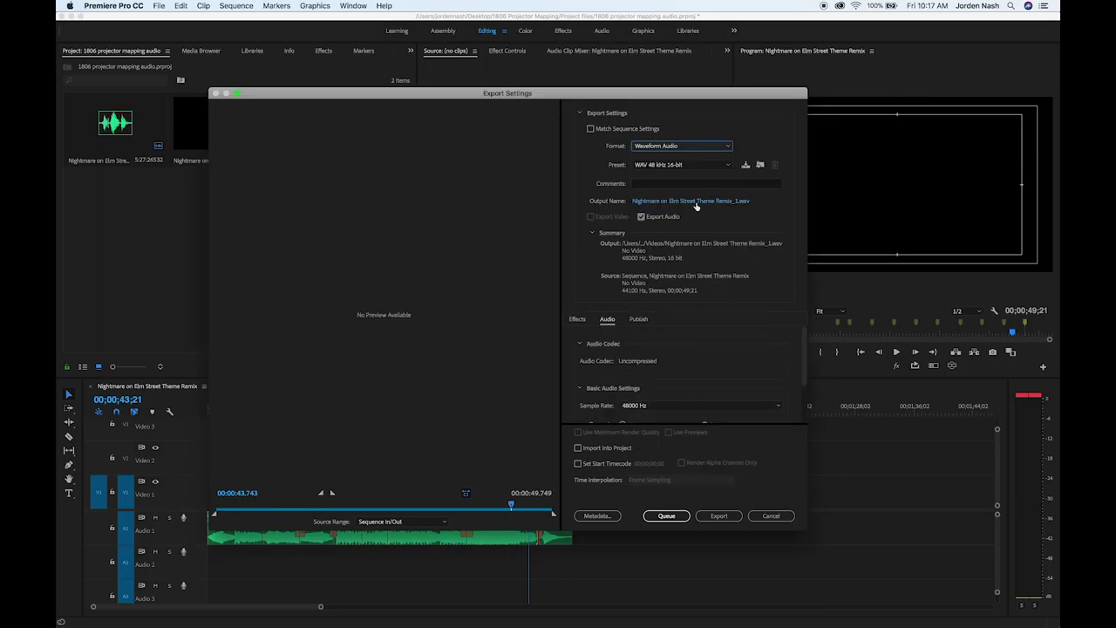
Name the output "Nightmare on Elm Street Theme Remix edited" in the 1806 Projector Mapping project's Sound folder and export it.
click(690, 206)
click(408, 91)
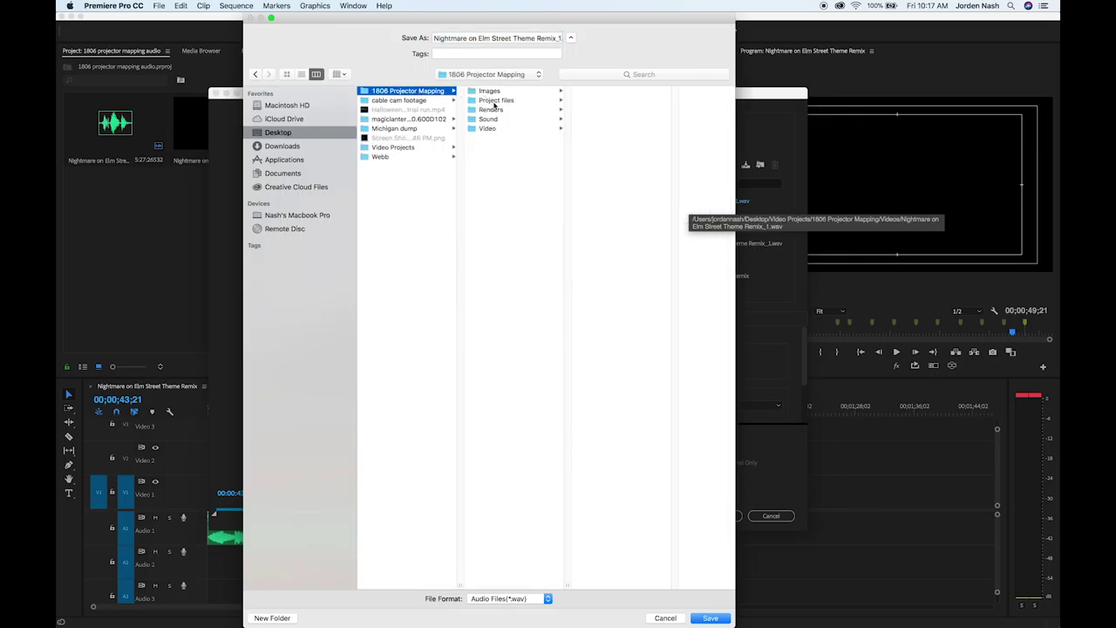
click(490, 119)
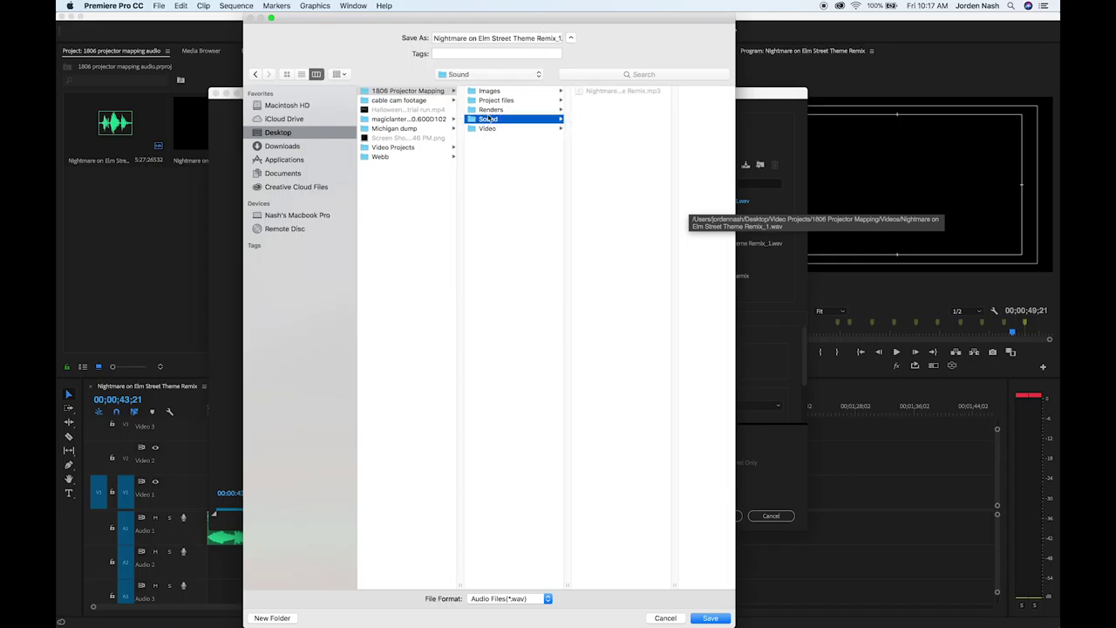
click(551, 38)
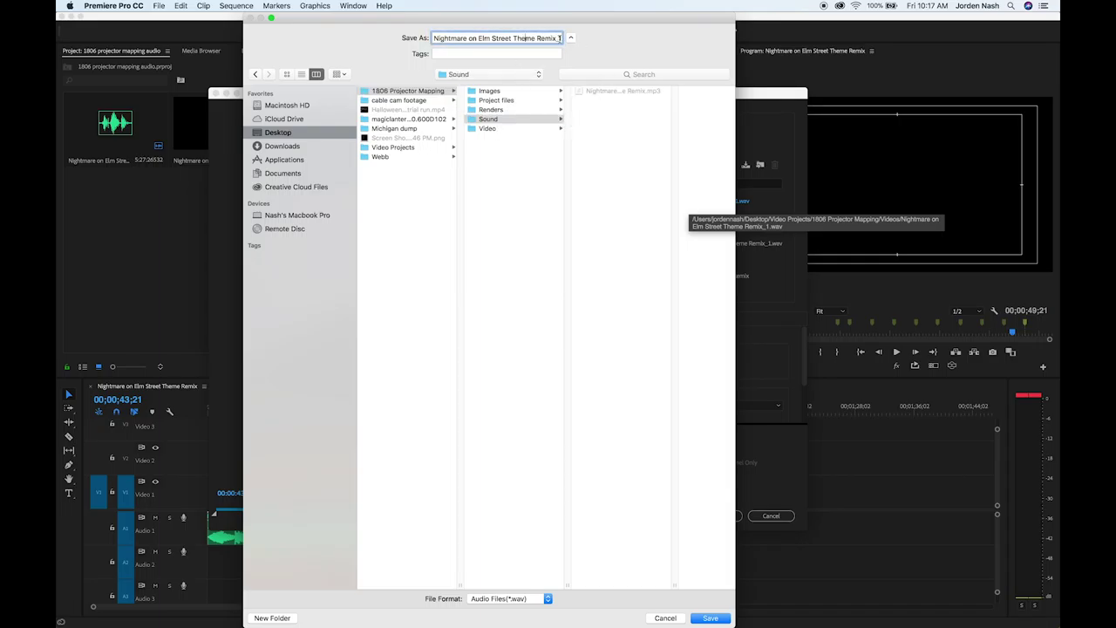
click(560, 39)
key(BackSpace)
key(BackSpace)
text(edited)
click(713, 617)
click(724, 516)
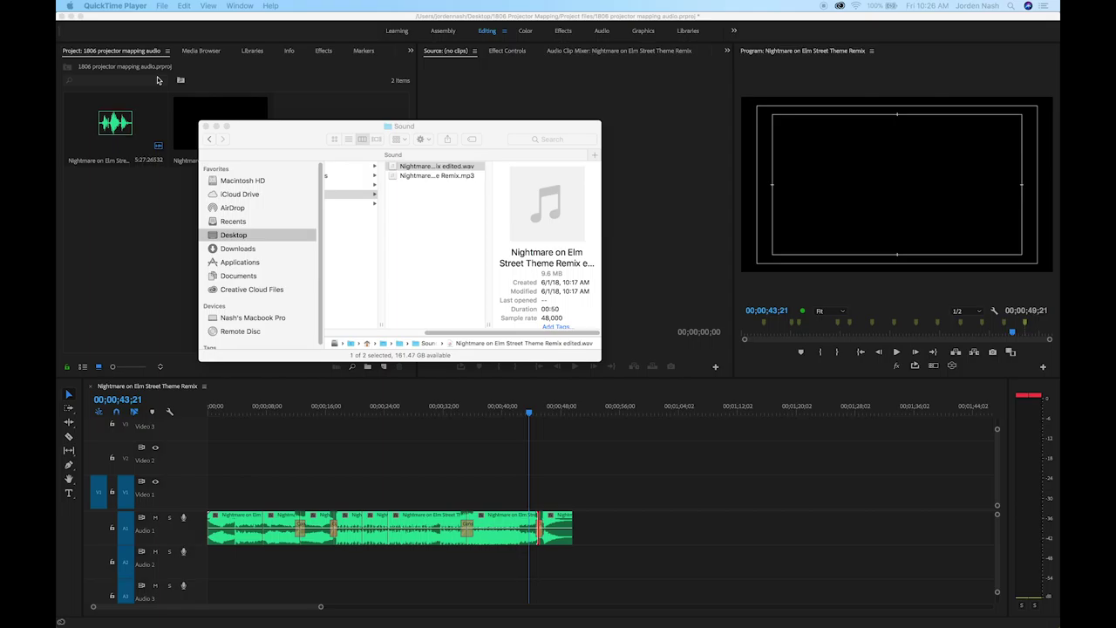
Preview the exported edited remix WAV from the Sound folder in Finder, skipping ahead to its ending.
mouse_move(545, 333)
mouse_down()
mouse_move(492, 334)
mouse_move(525, 334)
mouse_up()
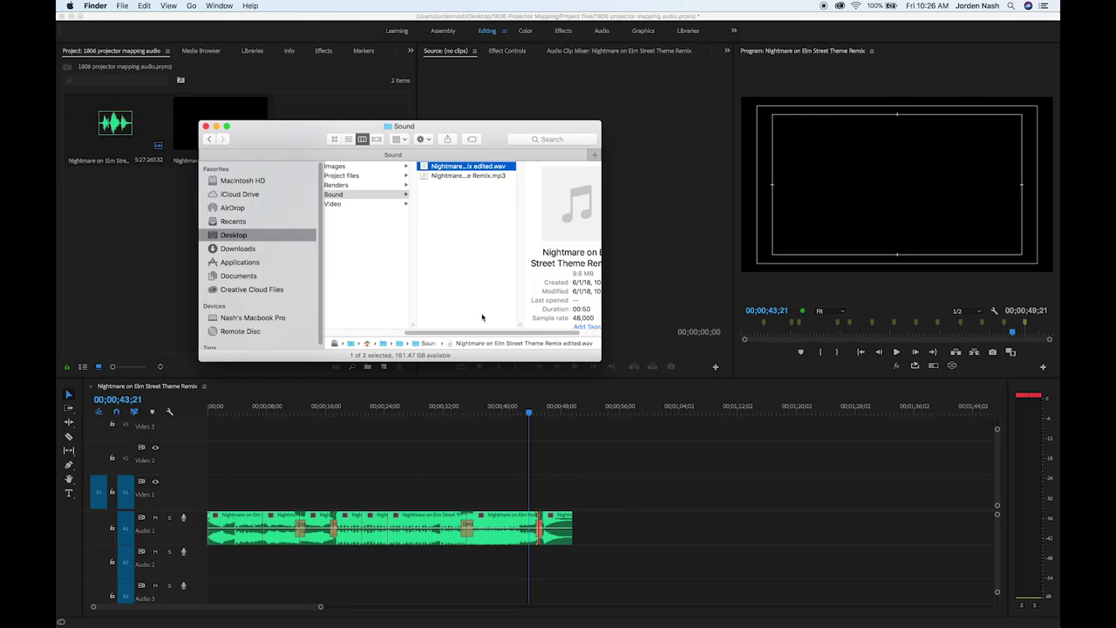
drag(495, 334, 515, 332)
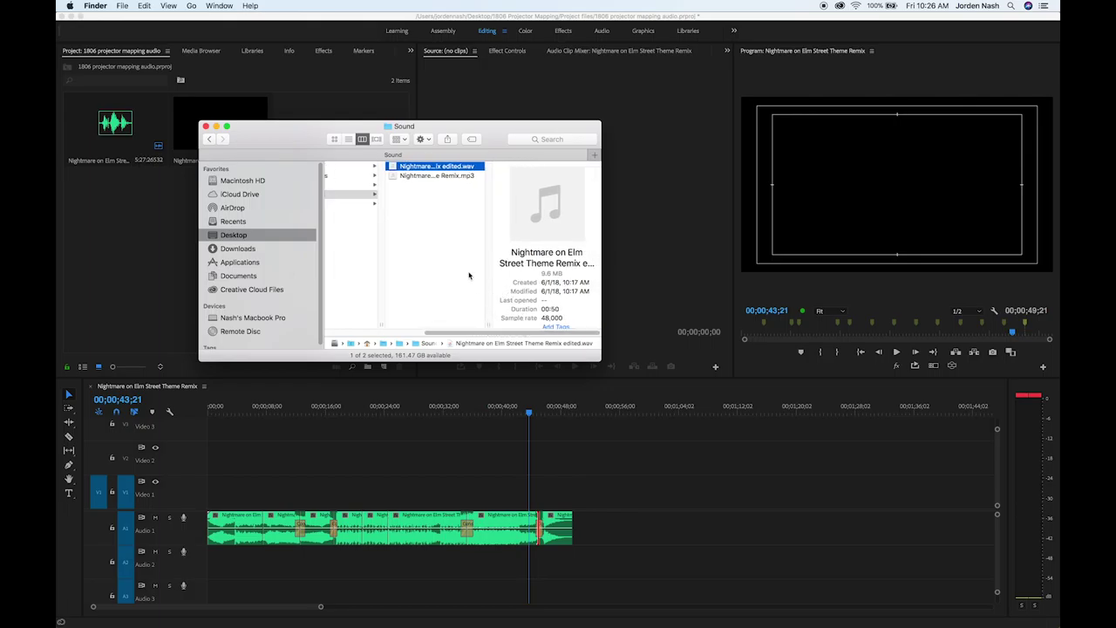
key(space)
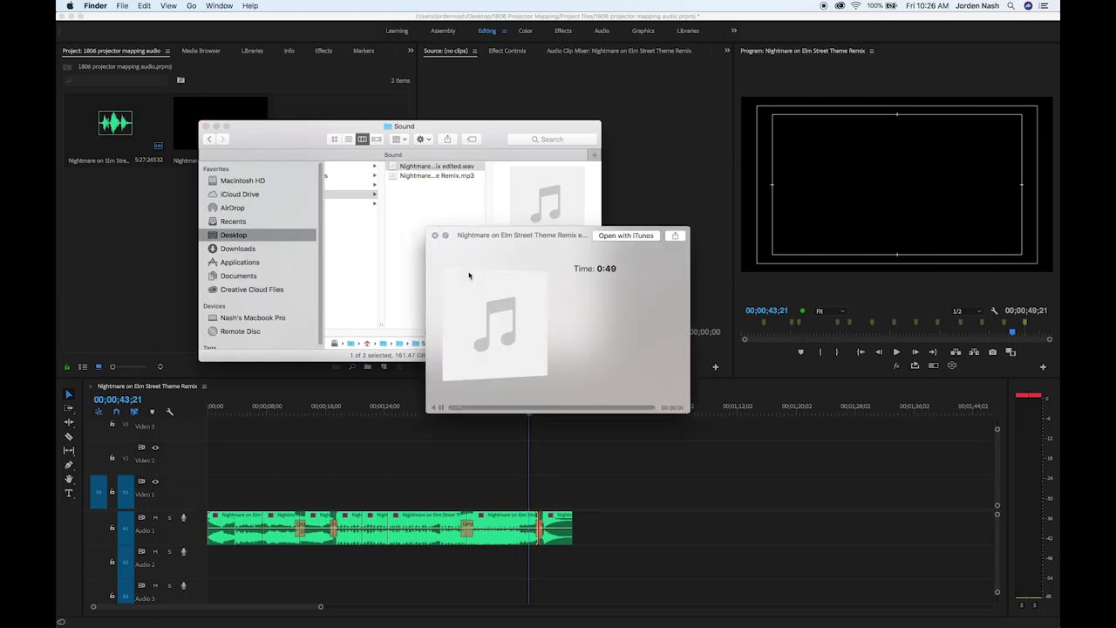
click(637, 408)
key(space)
Switch back to Premiere Pro, save the project and quit the application.
click(541, 447)
key(super+s)
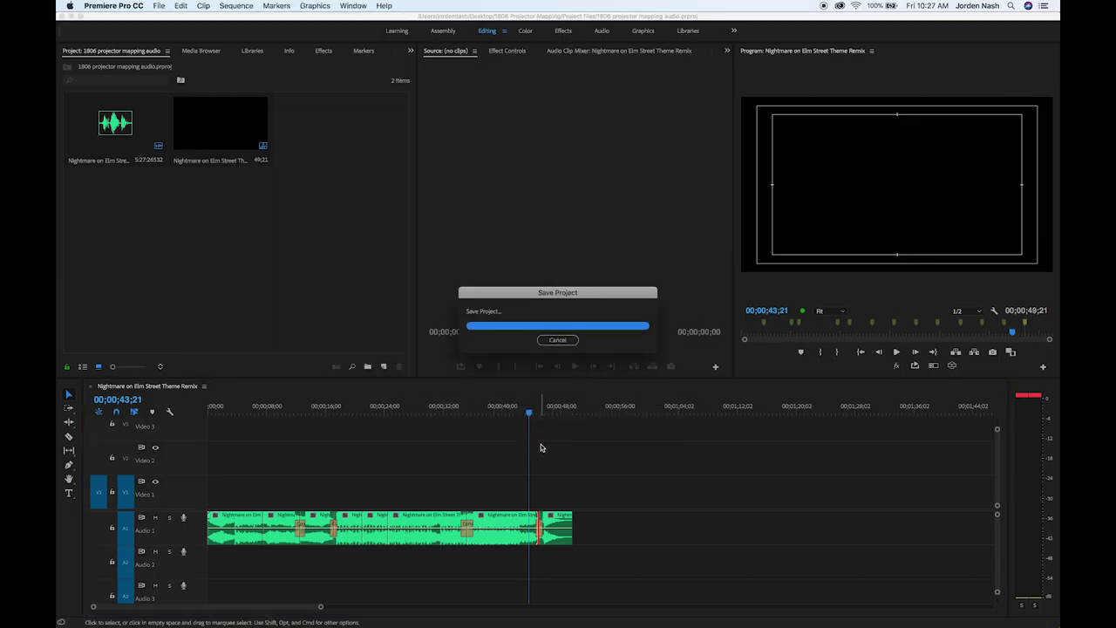
key(super+q)
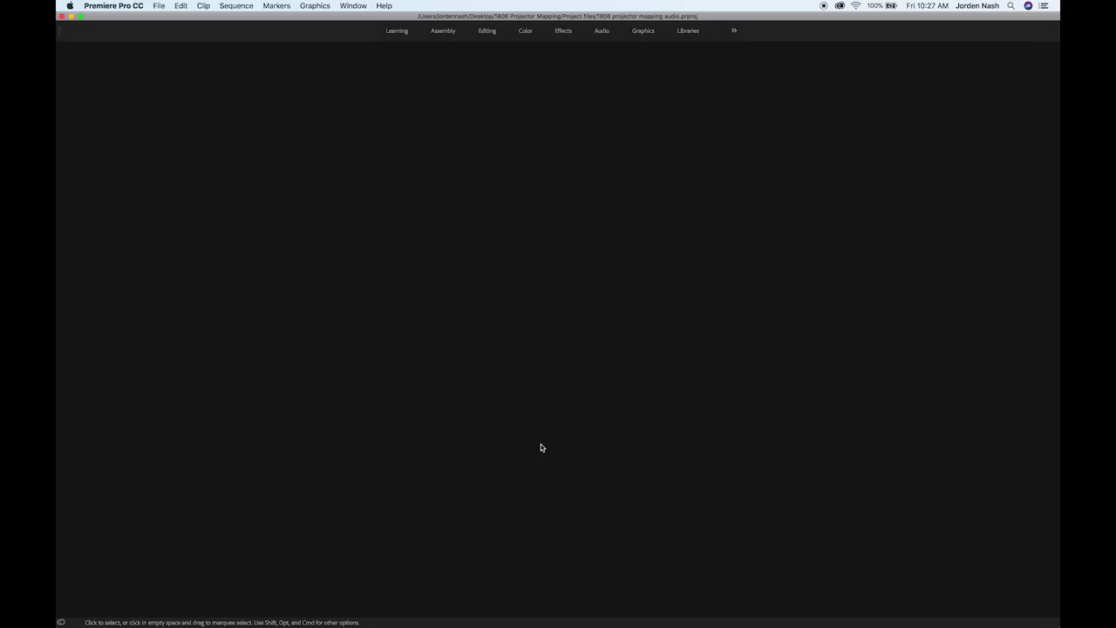
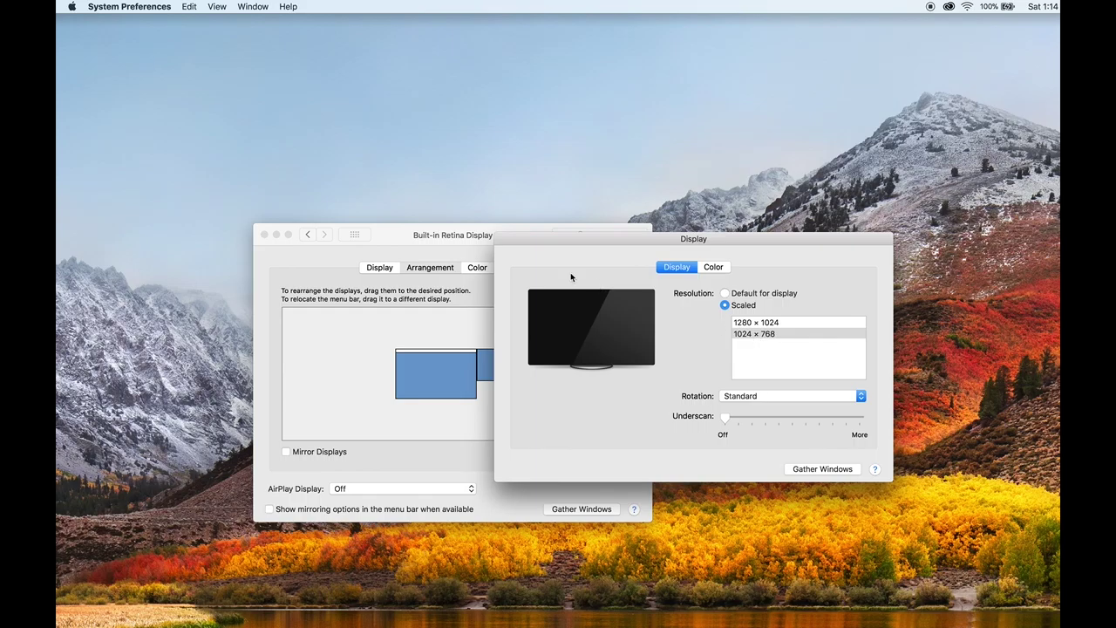
click(475, 241)
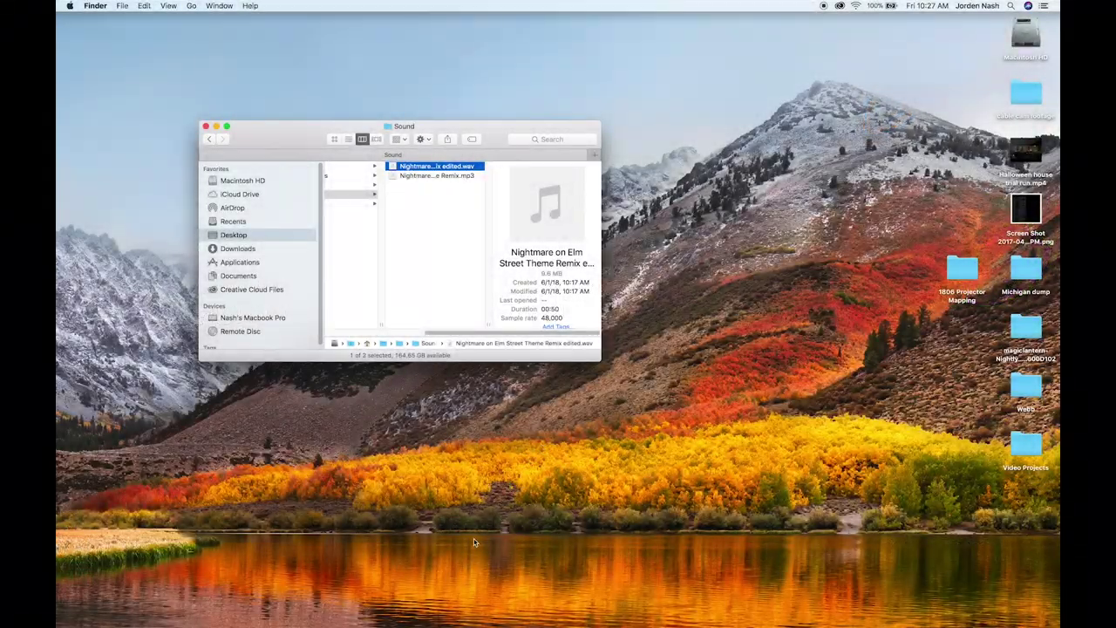
Switch to After Effects and start a new project.
mouse_move(465, 601)
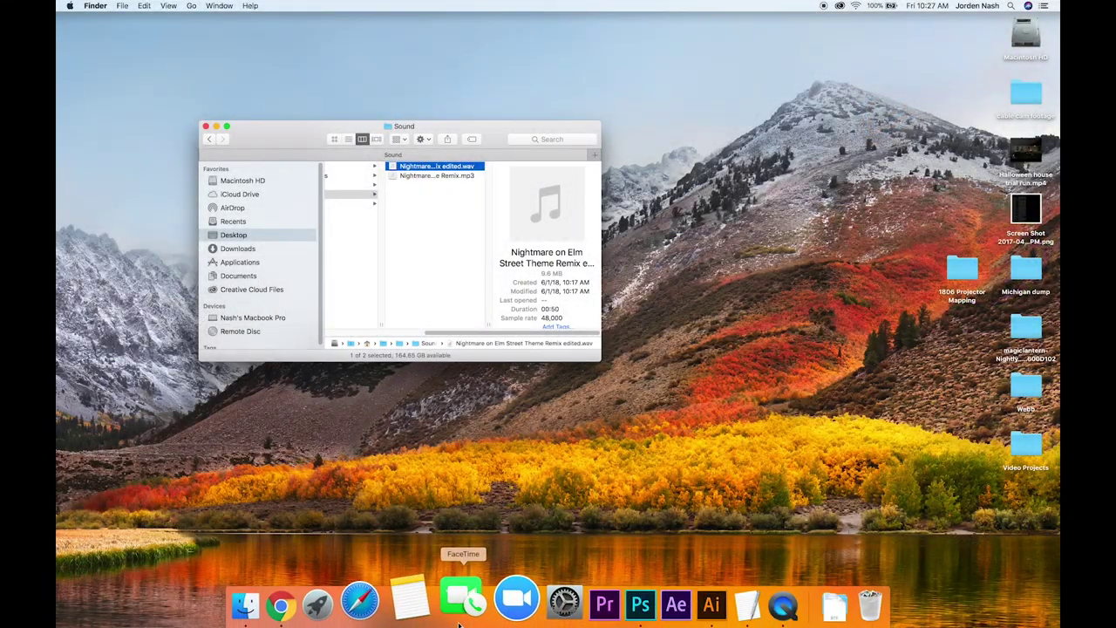
click(639, 600)
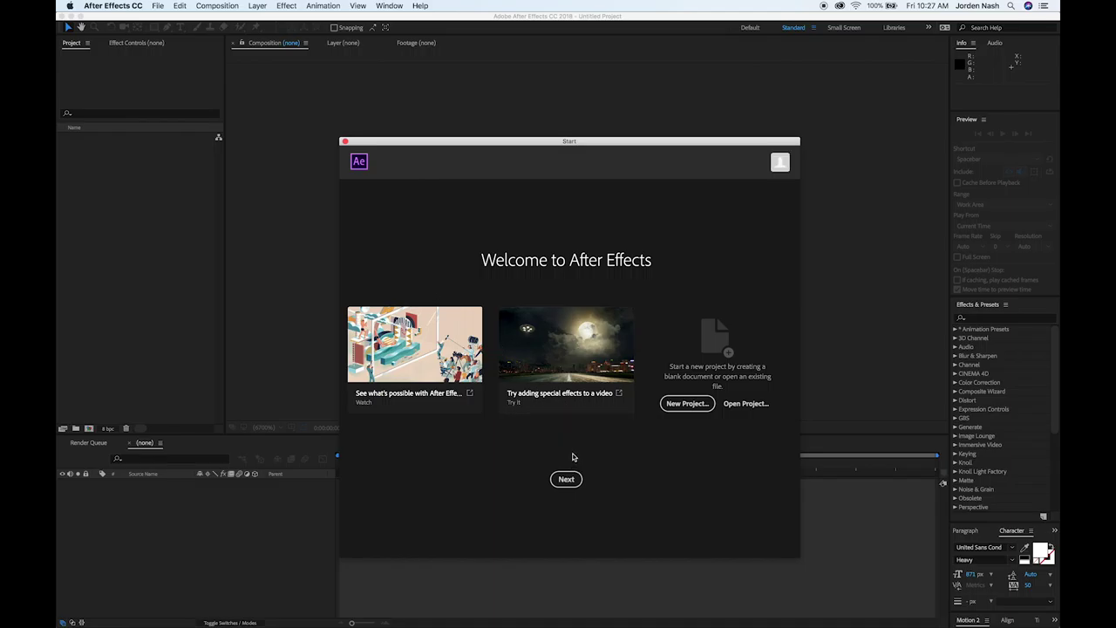
click(566, 479)
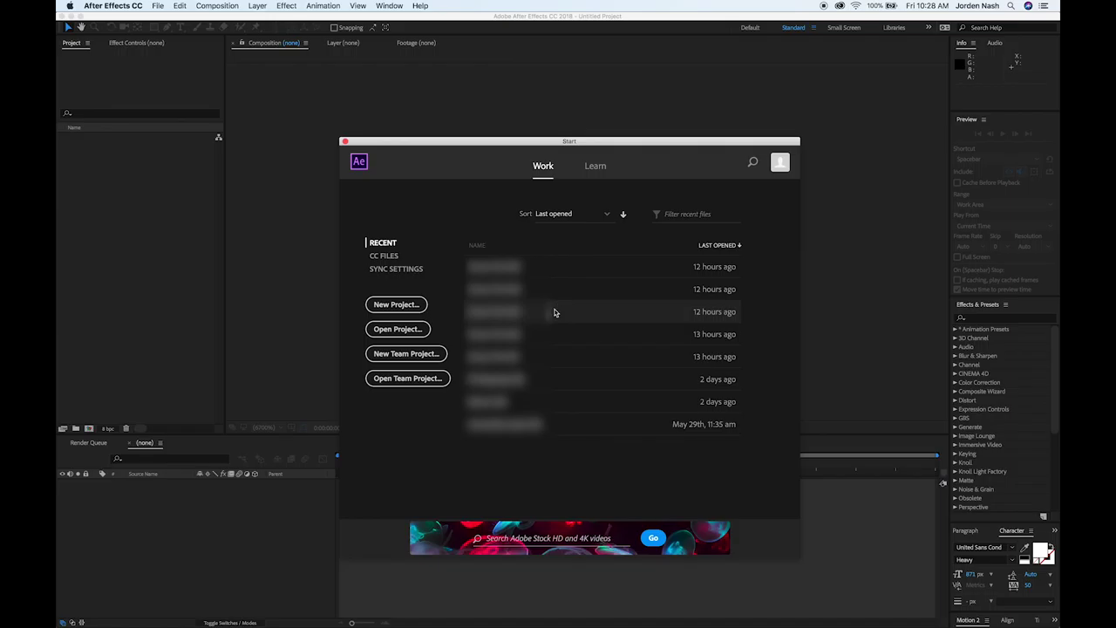
click(396, 304)
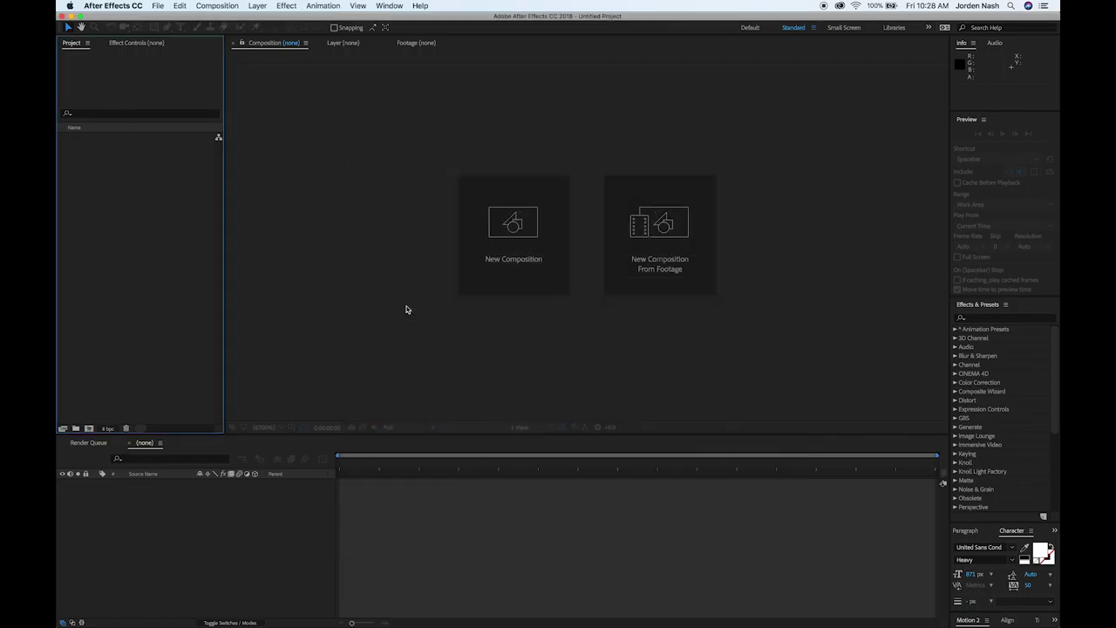
Save the project as "1806 projector mapping VFX" in the Project files folder of 1806 Projector Mapping.
click(158, 6)
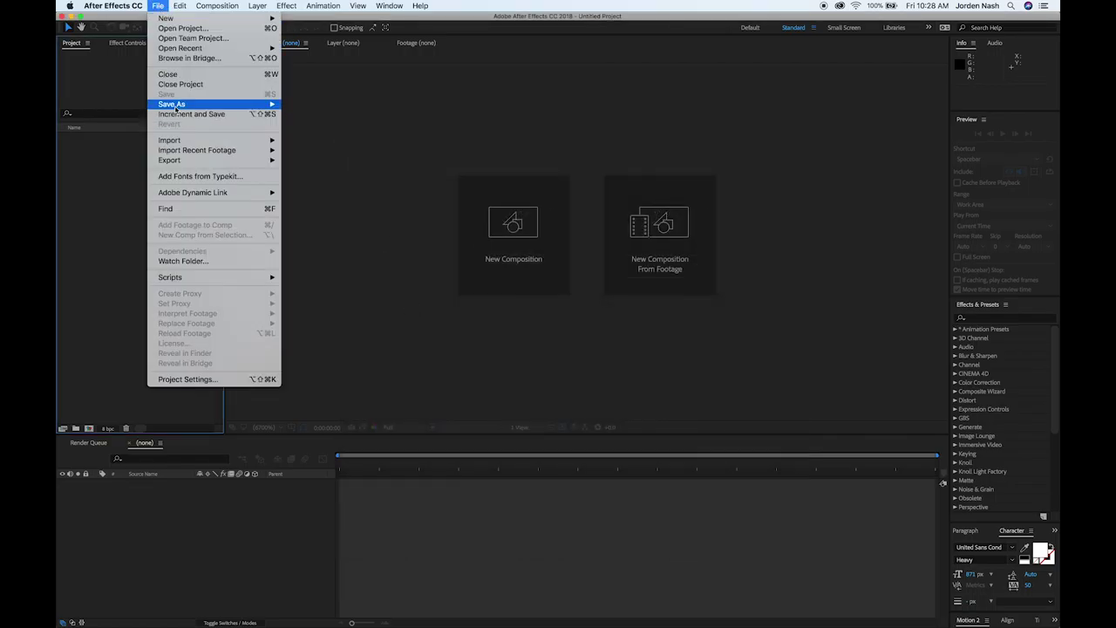
mouse_move(253, 104)
click(339, 105)
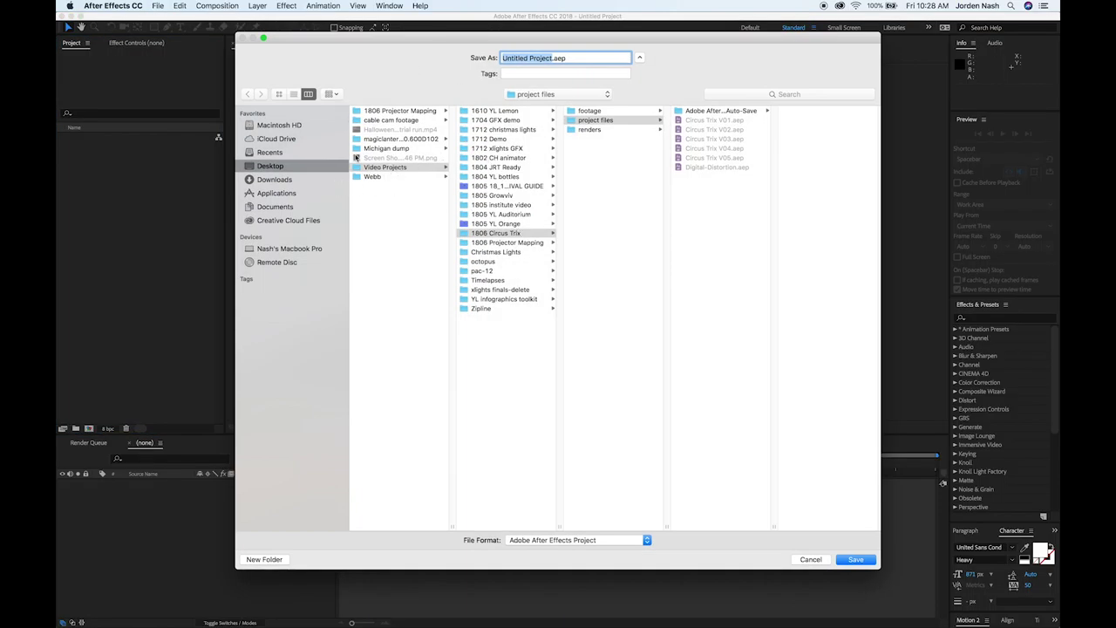
click(424, 112)
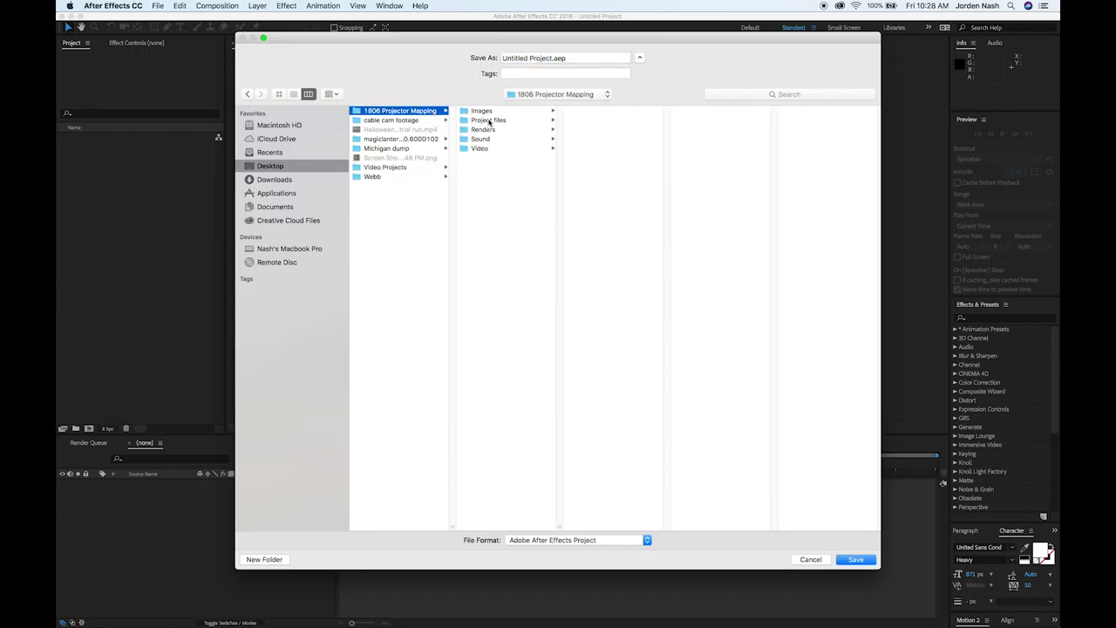
click(489, 121)
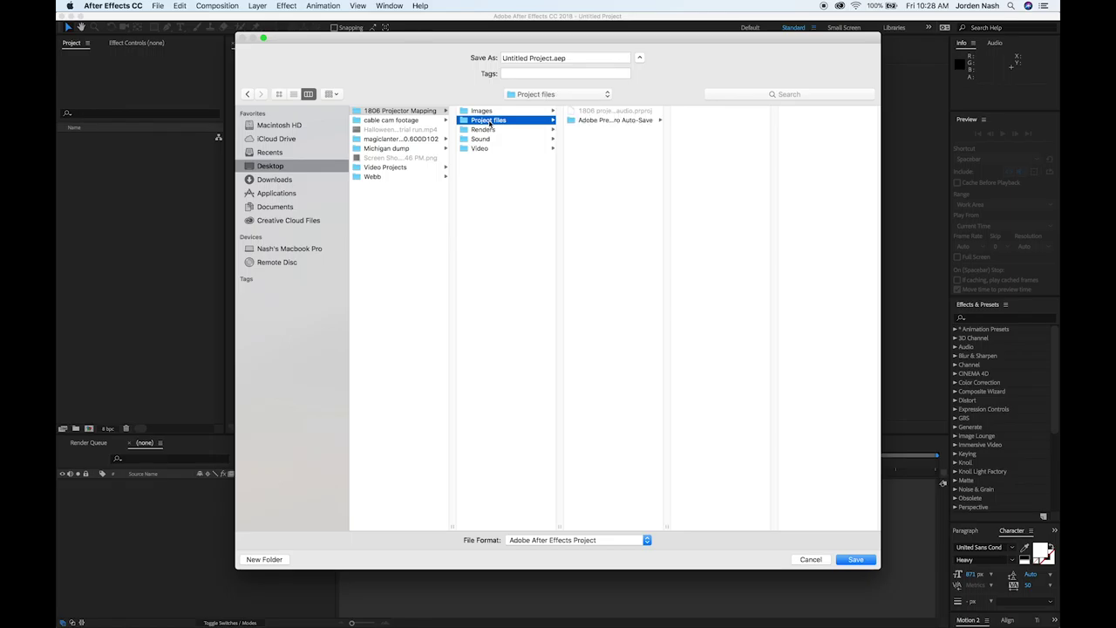
triple_click(576, 59)
key(BackSpace)
text(180)
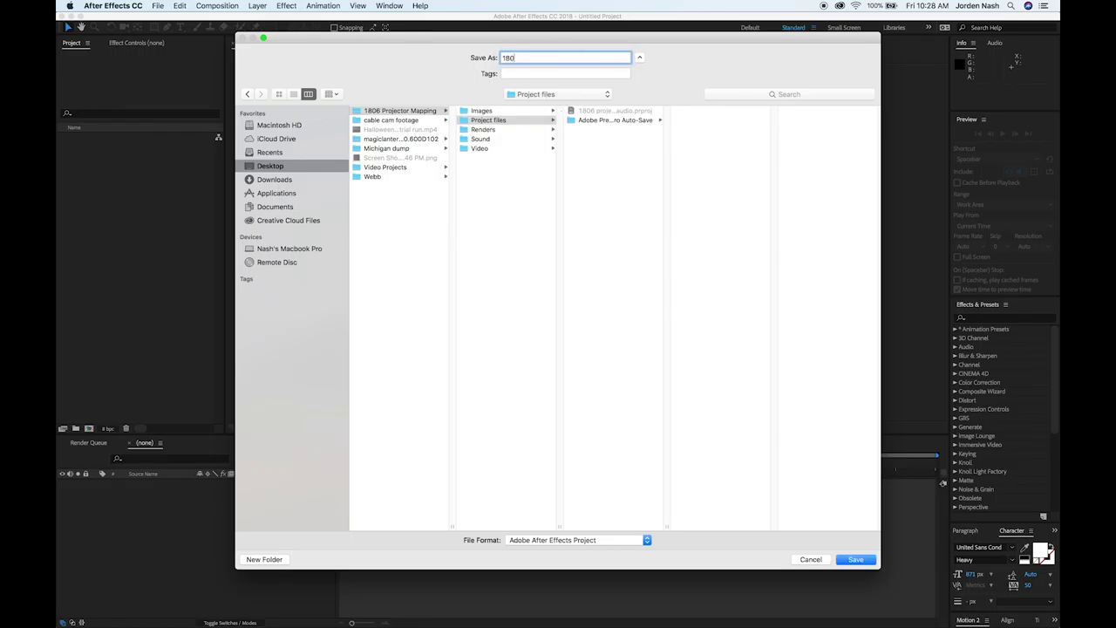
text(6 projector mapping VFX)
key(Return)
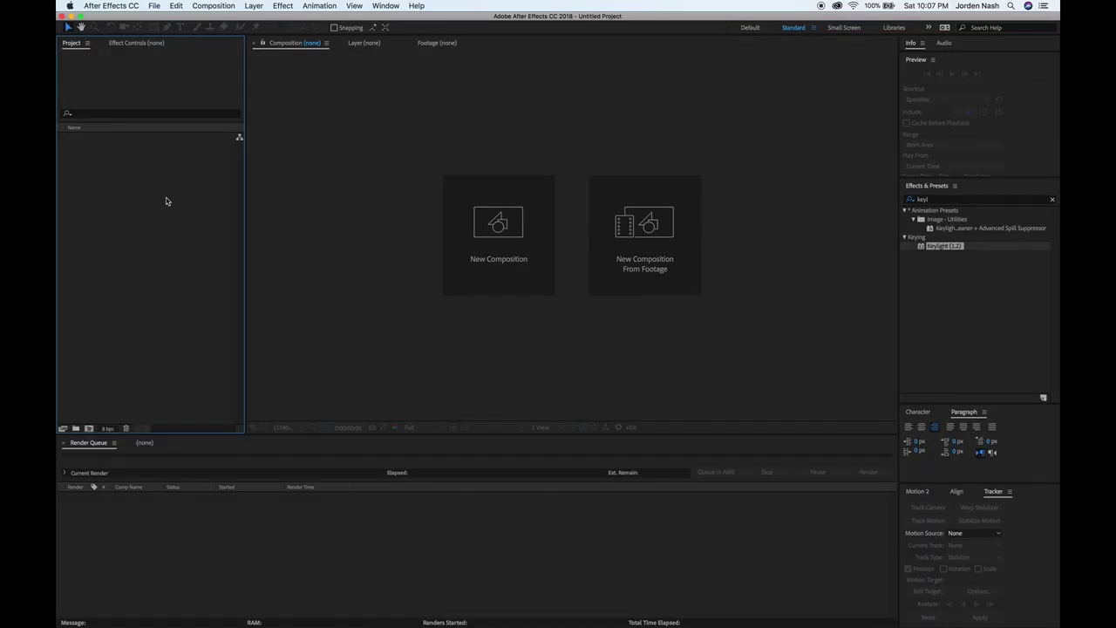
In the video preview preferences, enable Adobe Monitor 2: 1024 x 768 as the output device.
click(130, 6)
mouse_move(137, 35)
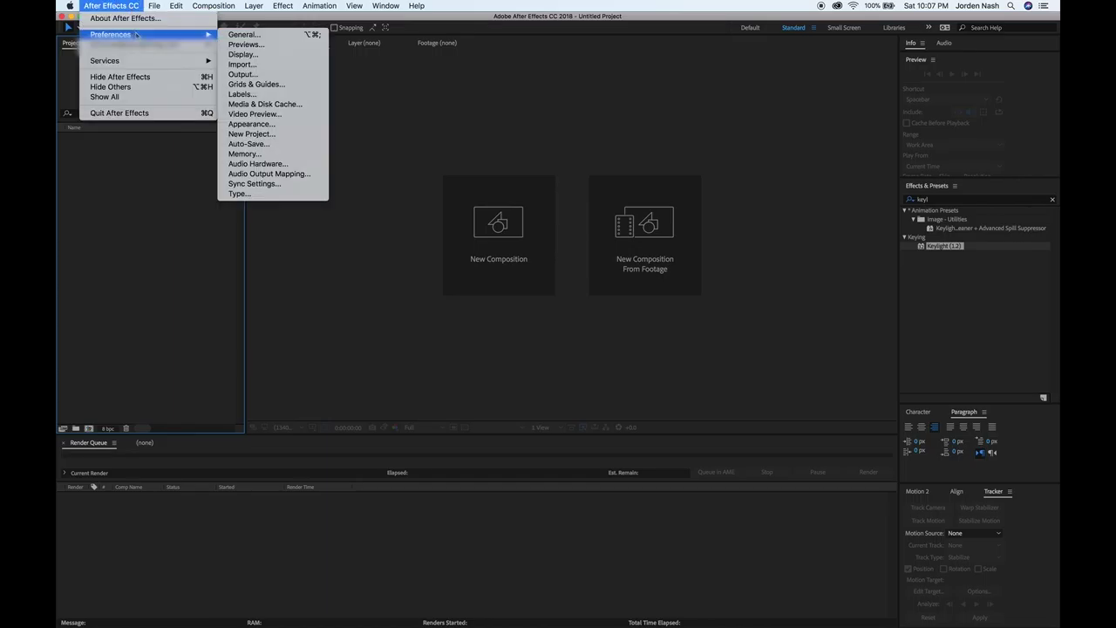
click(273, 114)
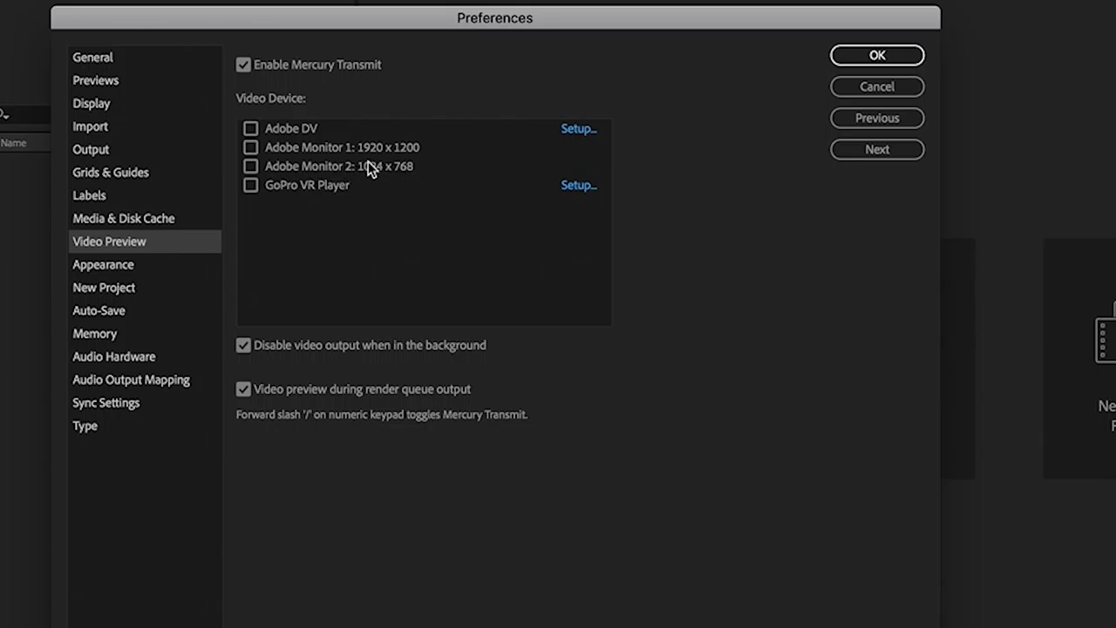
click(251, 166)
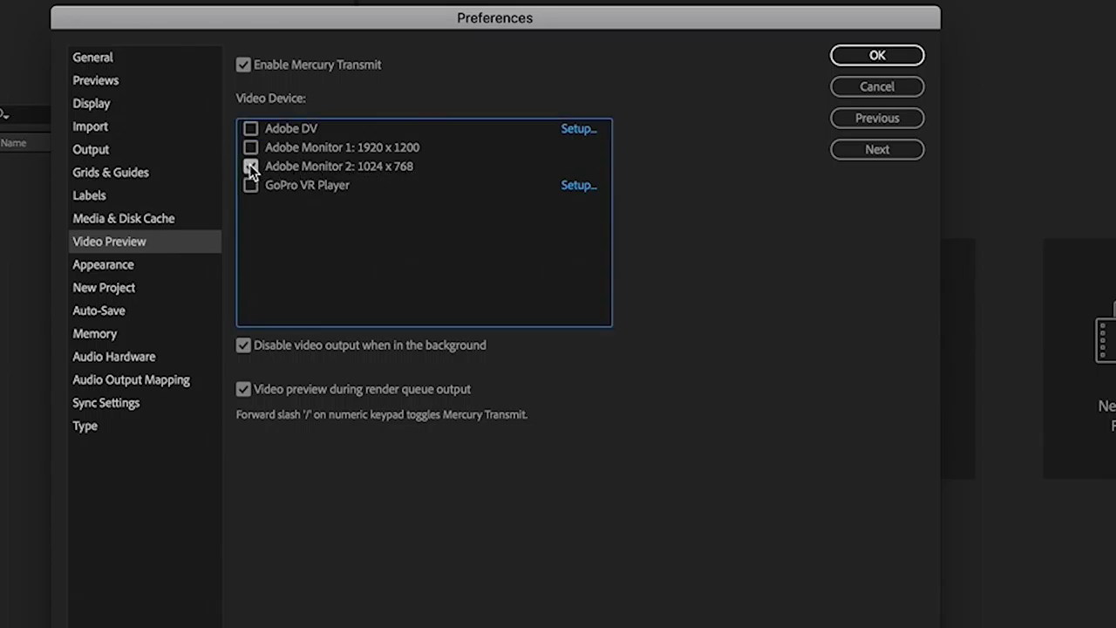
click(891, 56)
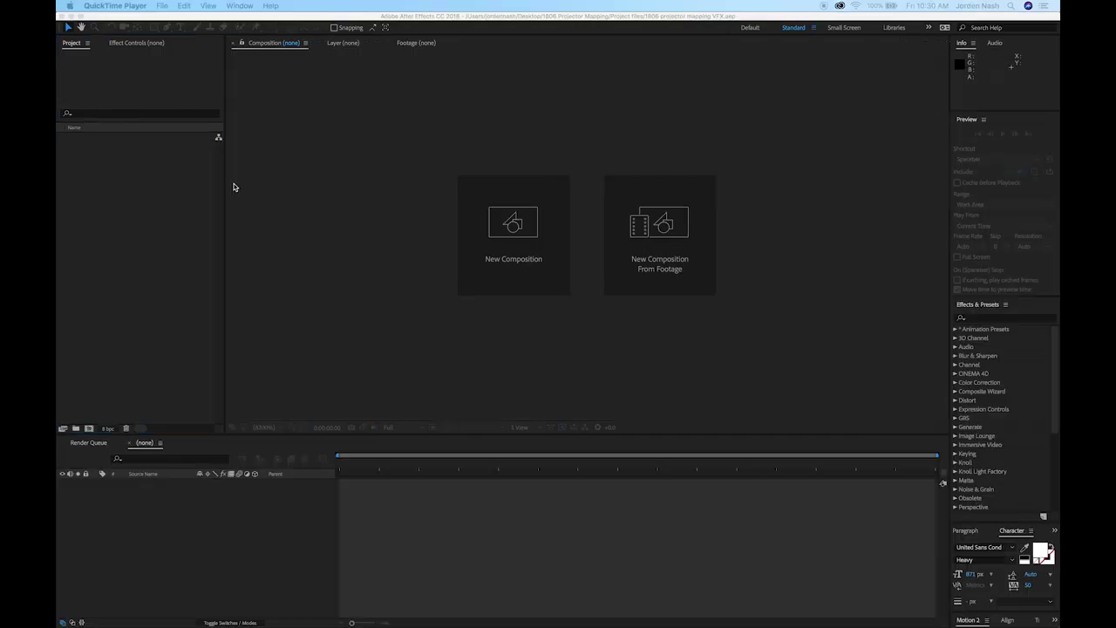
Import the edited Nightmare on Elm Street Theme Remix WAV from the project's Sound folder.
click(151, 202)
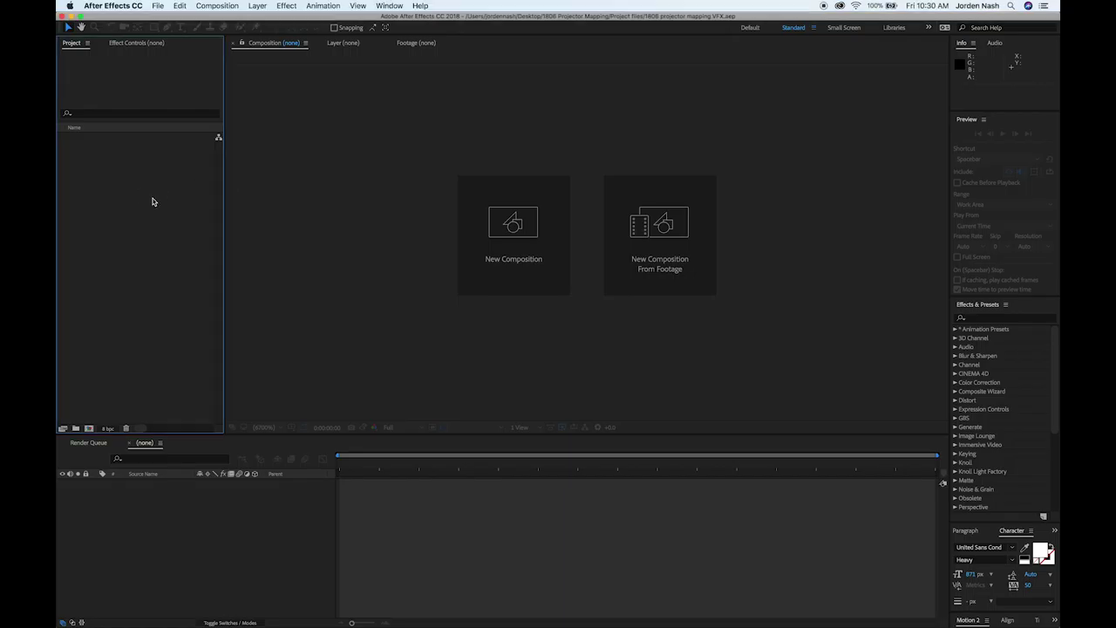
double_click(152, 202)
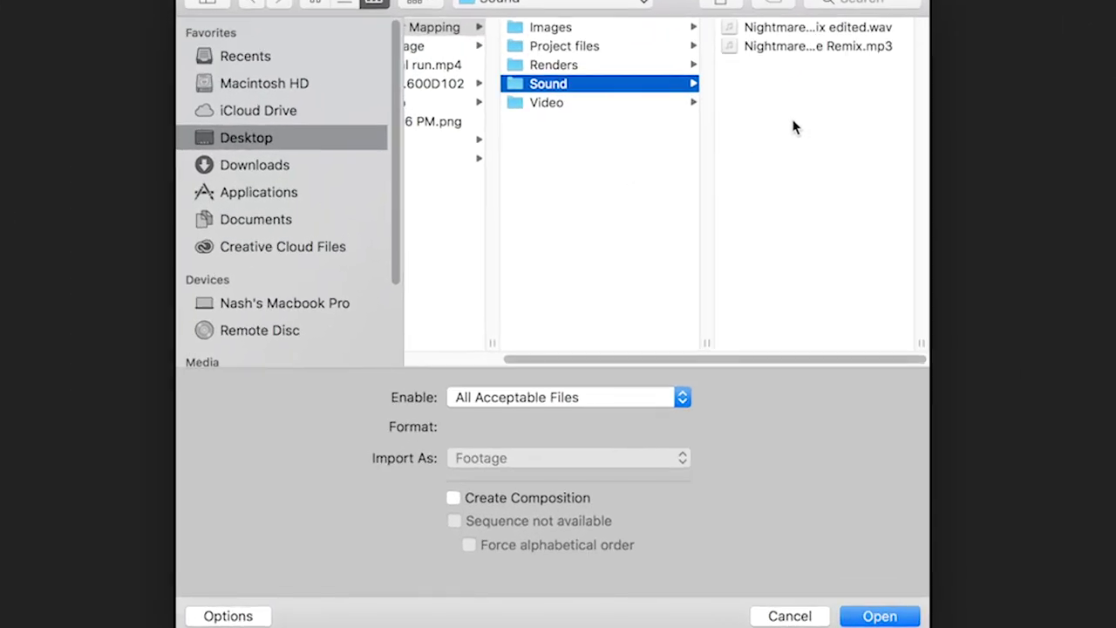
click(826, 27)
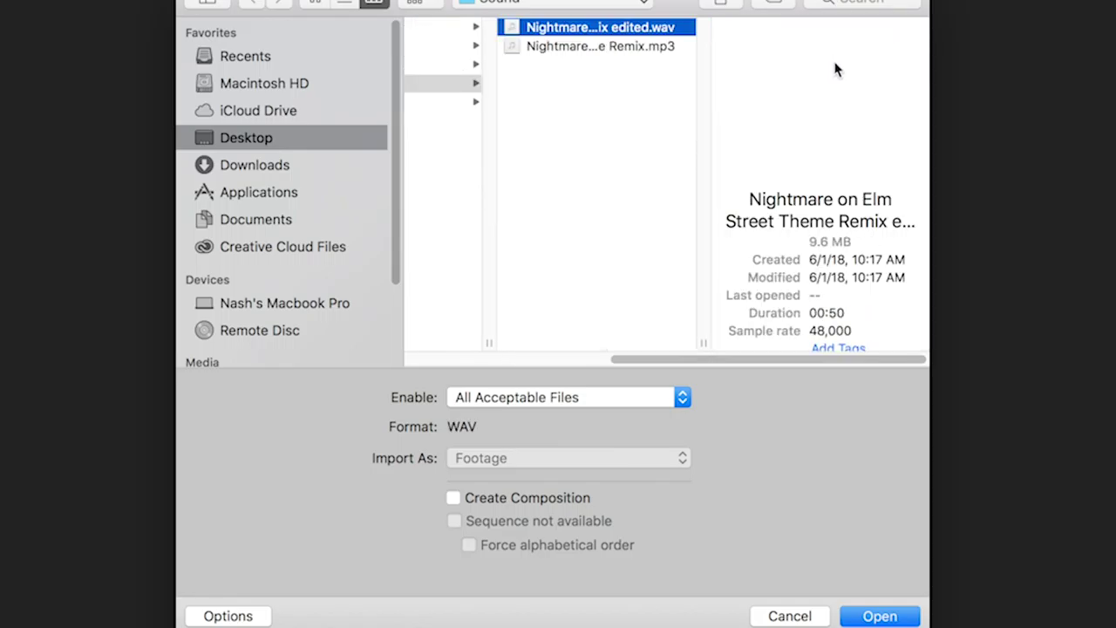
click(881, 615)
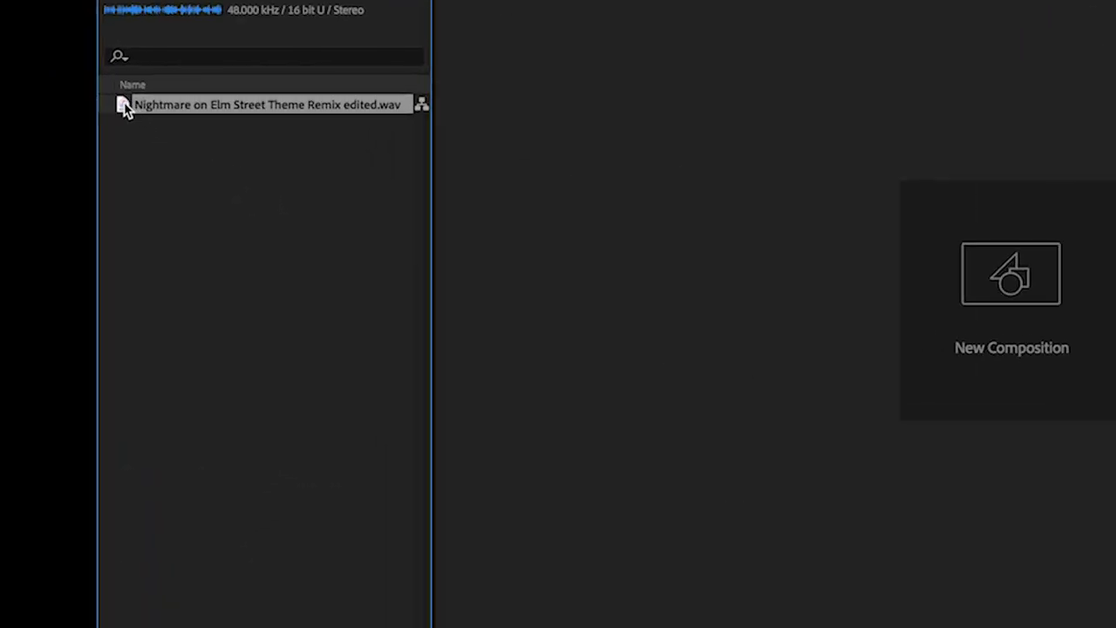
Create a composition from the imported edited remix WAV.
drag(123, 103, 163, 458)
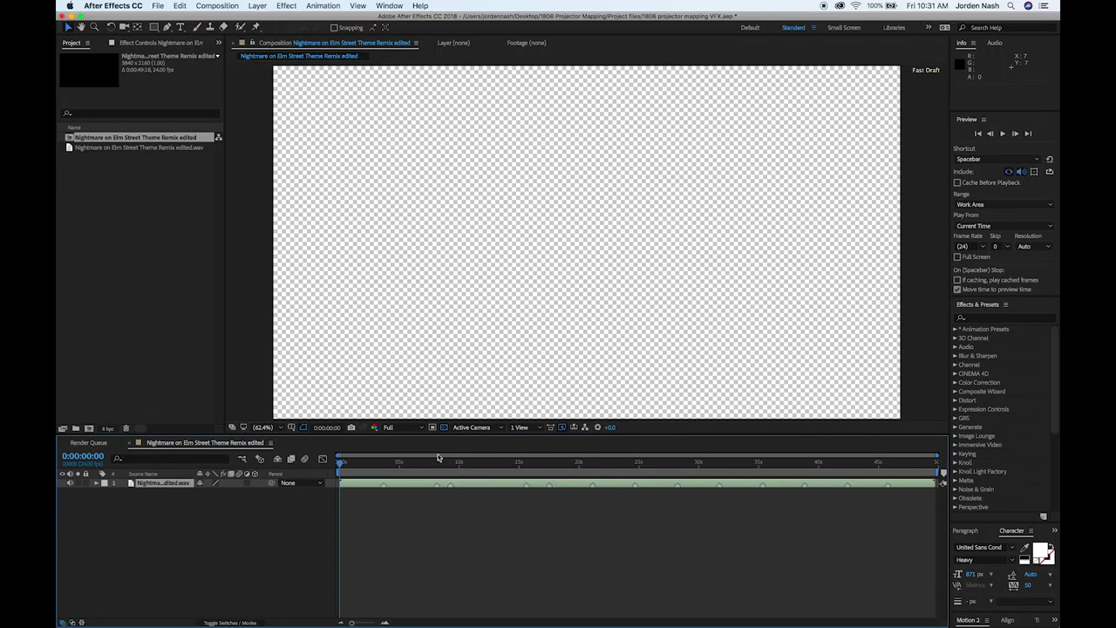
key(comma)
key(comma)
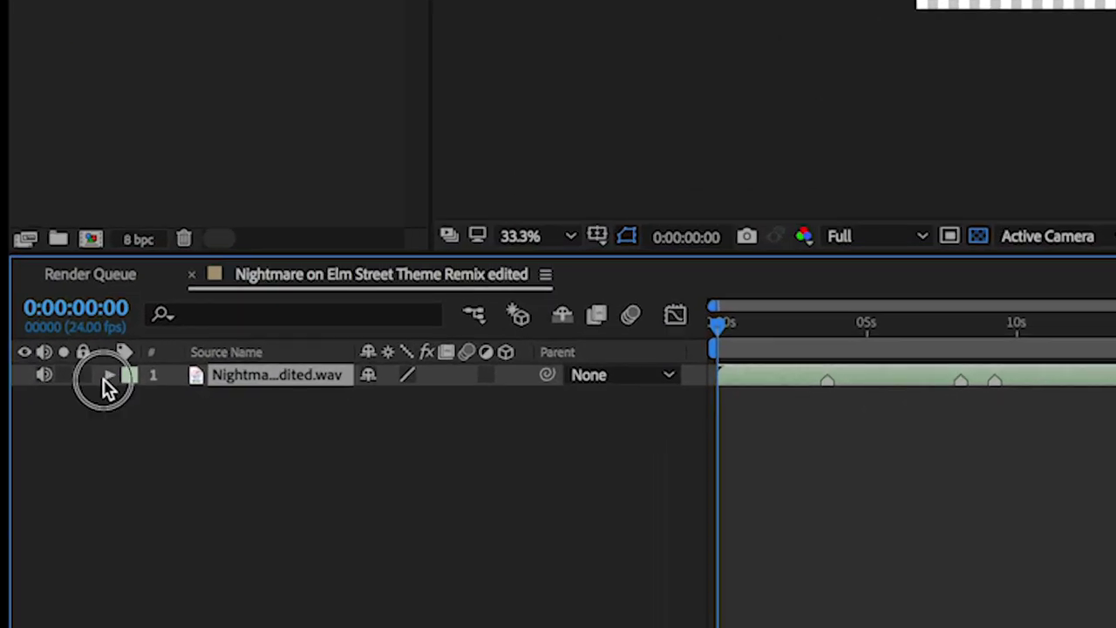
Expand the soundtrack layer's audio properties and show its waveform in the timeline.
click(96, 482)
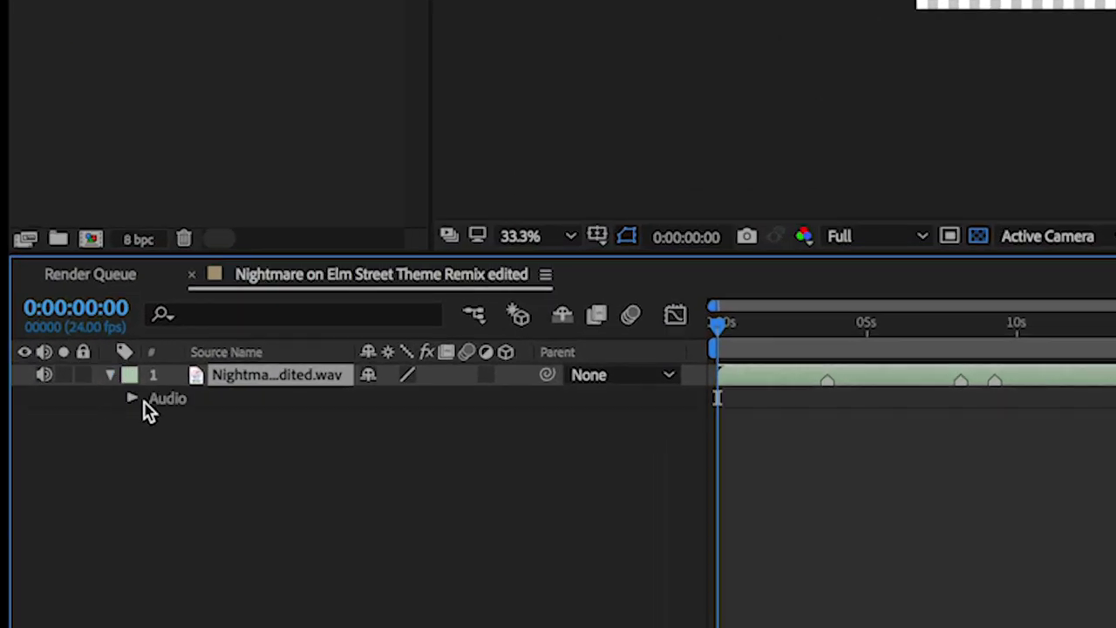
click(132, 399)
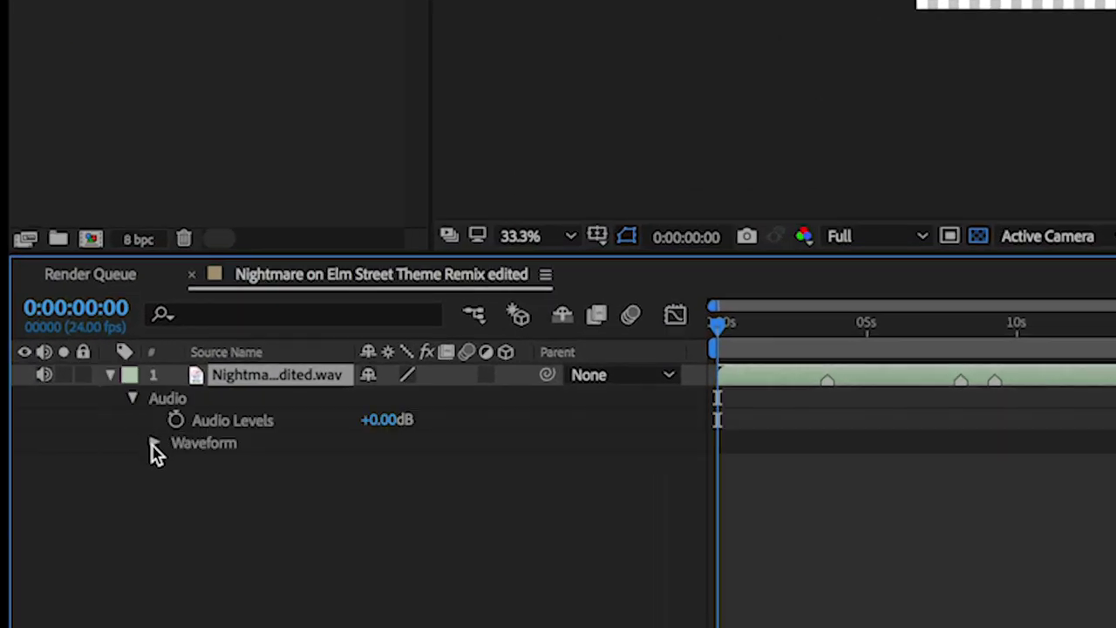
click(154, 445)
drag(362, 463, 523, 465)
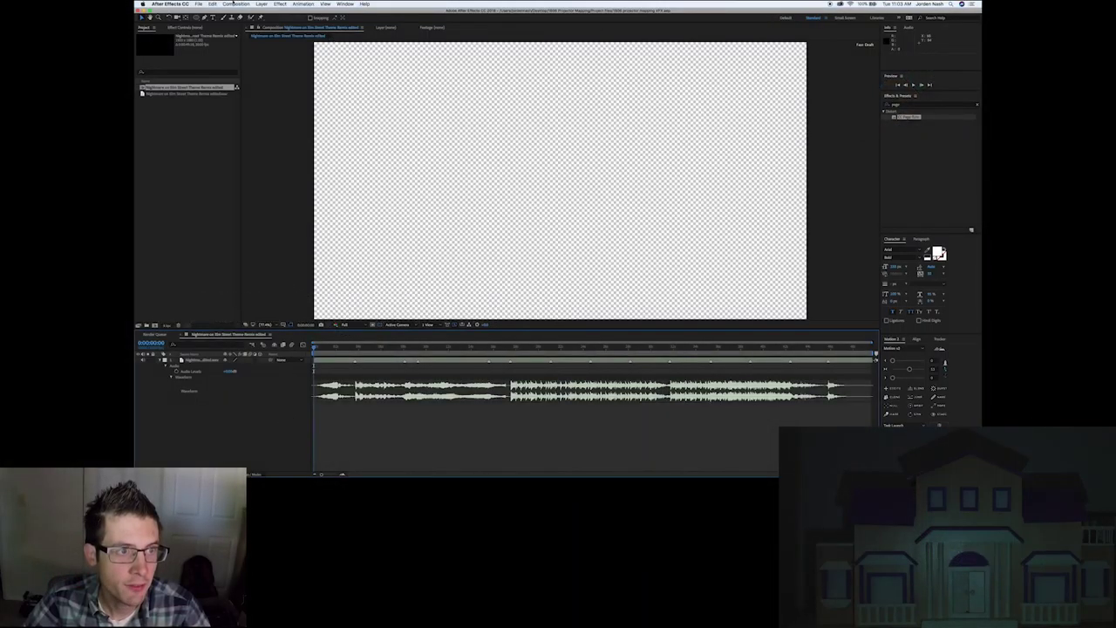
Set the soundtrack composition to 1024 × 768 px at 30 frames per second, and collapse its audio layer's properties.
click(234, 4)
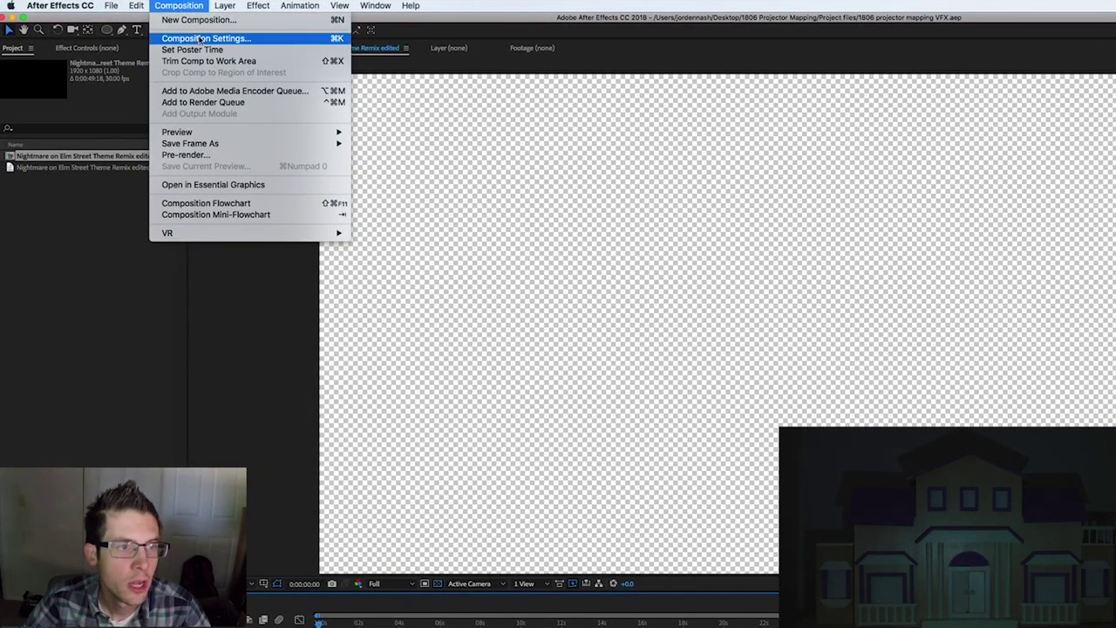
click(206, 38)
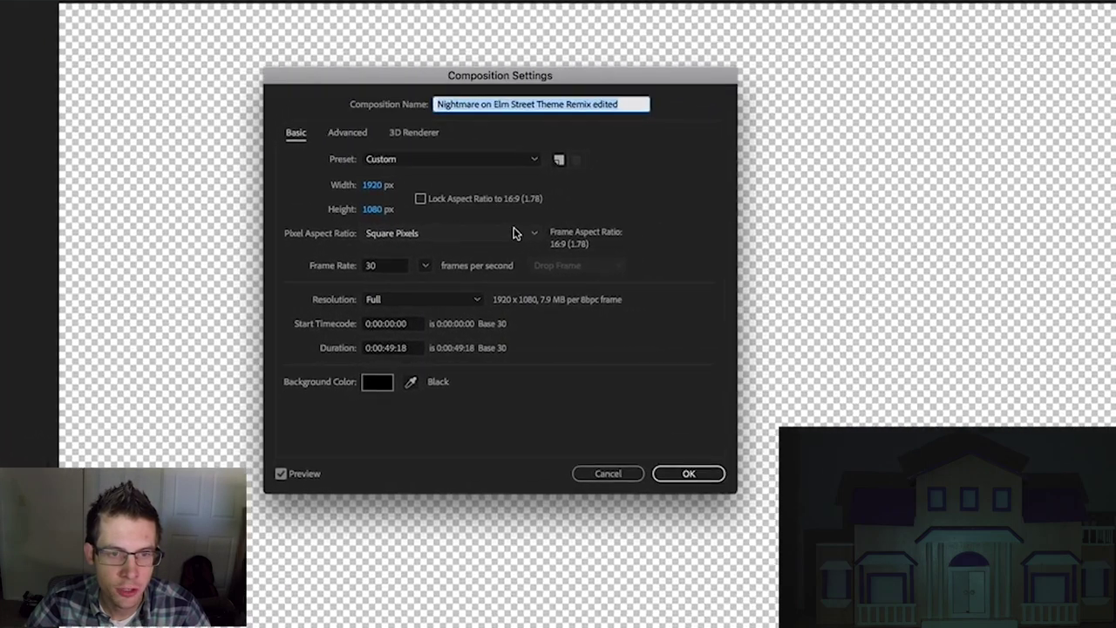
click(373, 185)
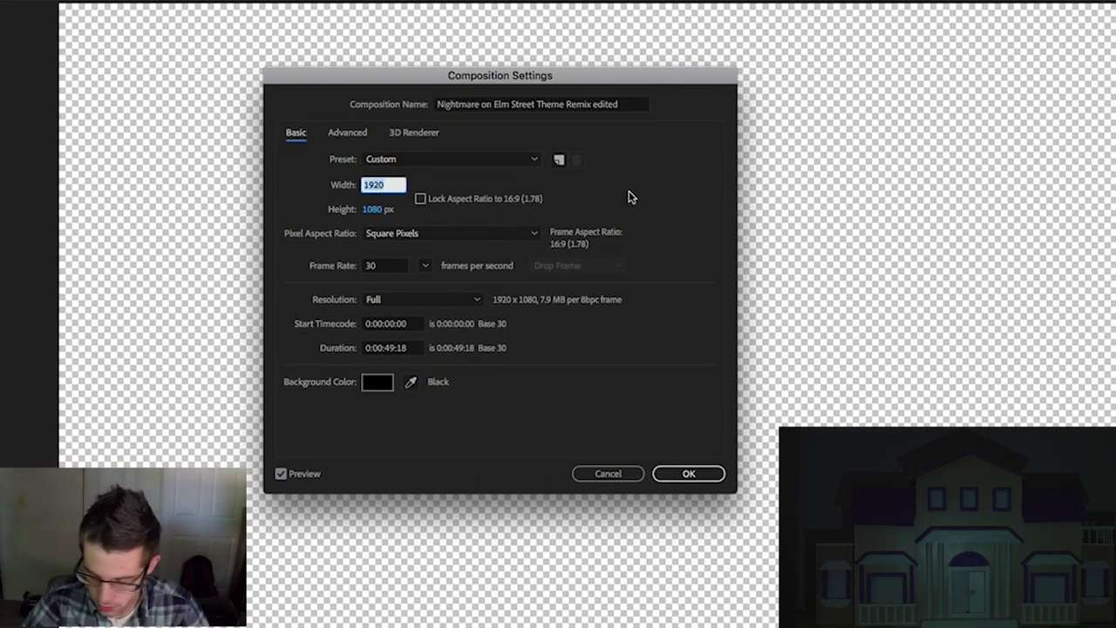
text(12807)
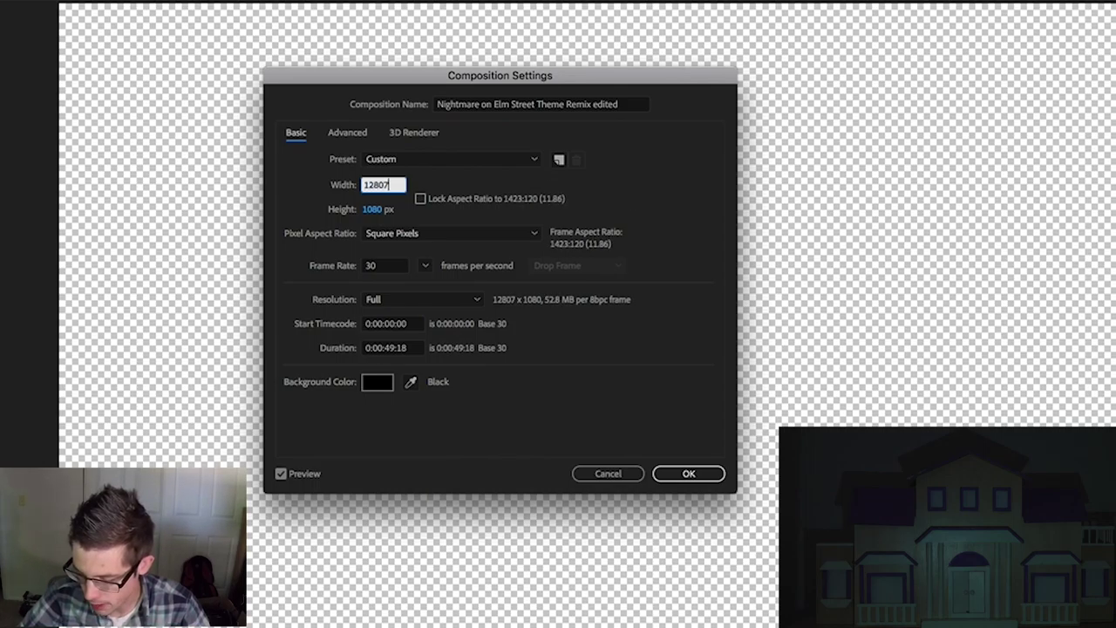
key(super+a)
text(10)
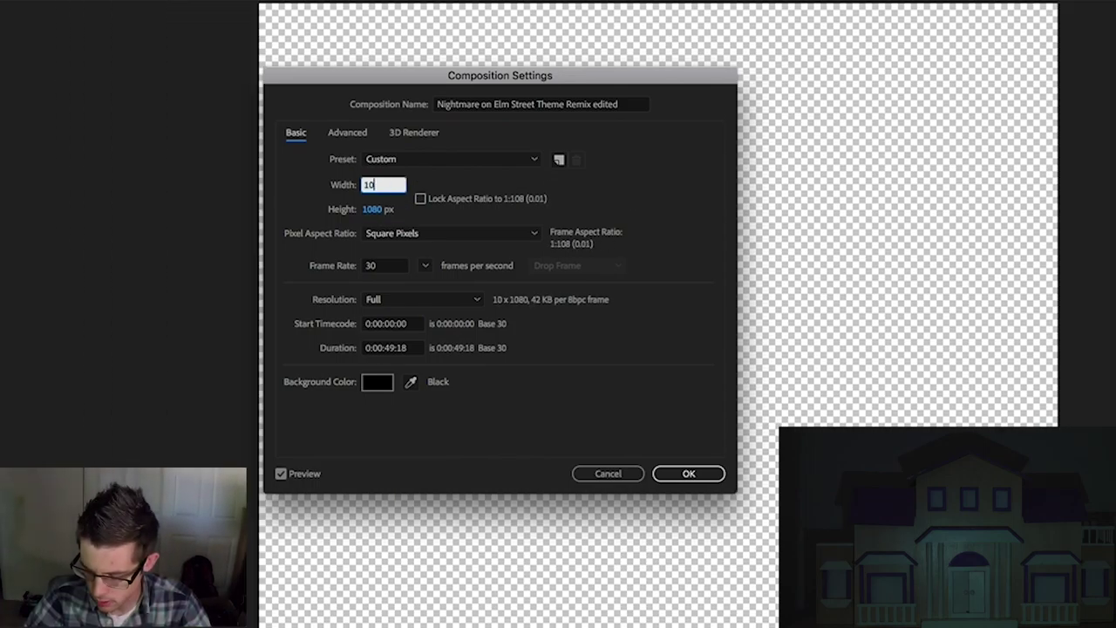
text(24)
key(Tab)
text(768)
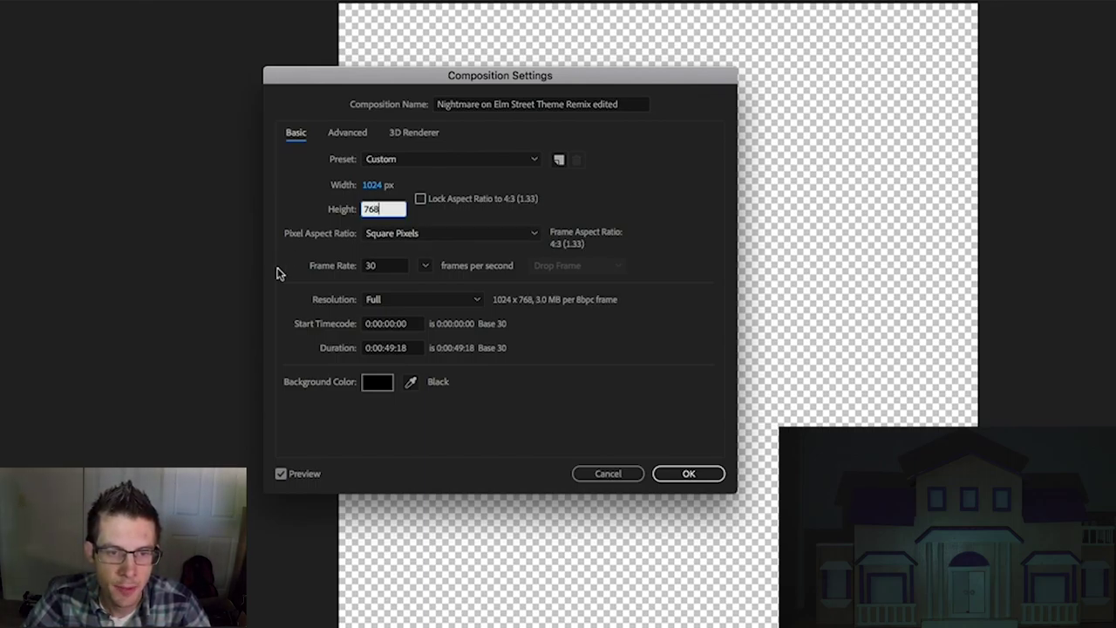
click(426, 266)
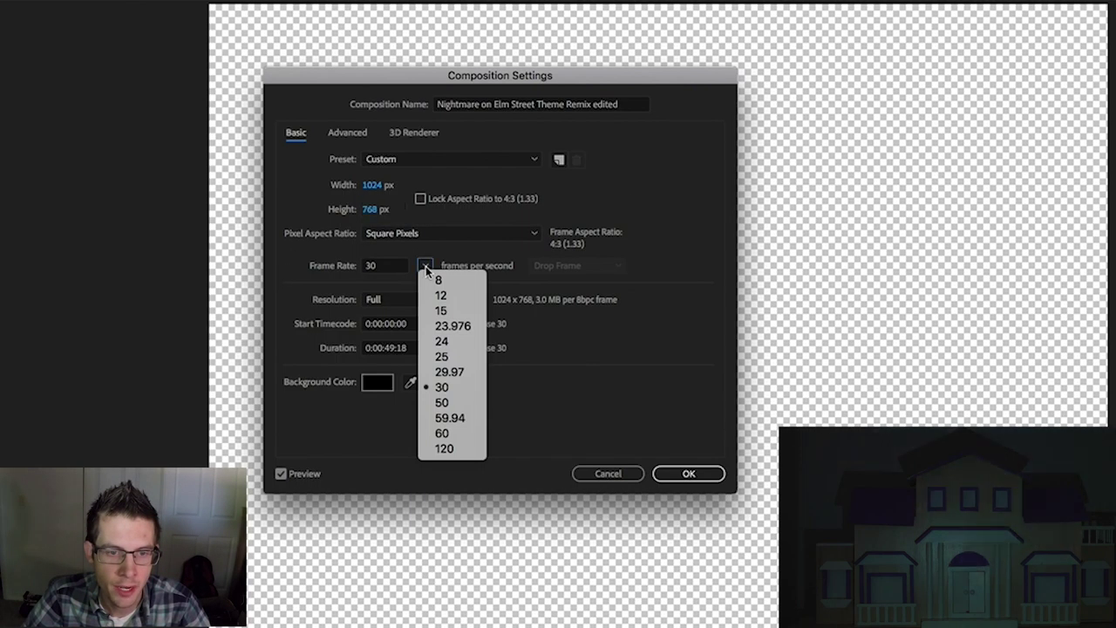
click(466, 387)
click(714, 472)
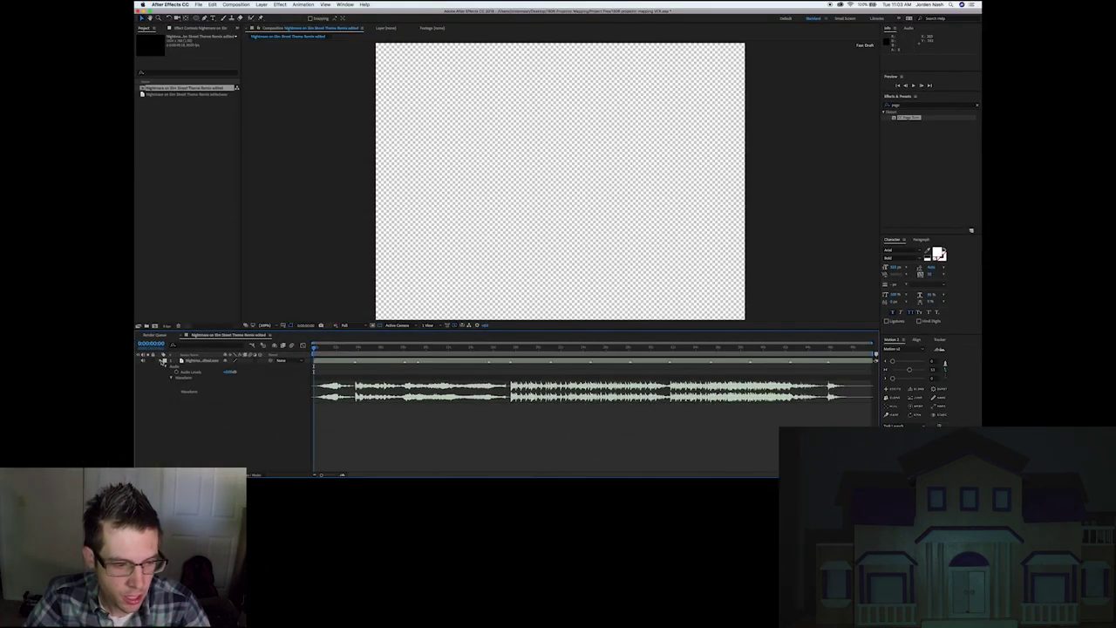
click(162, 360)
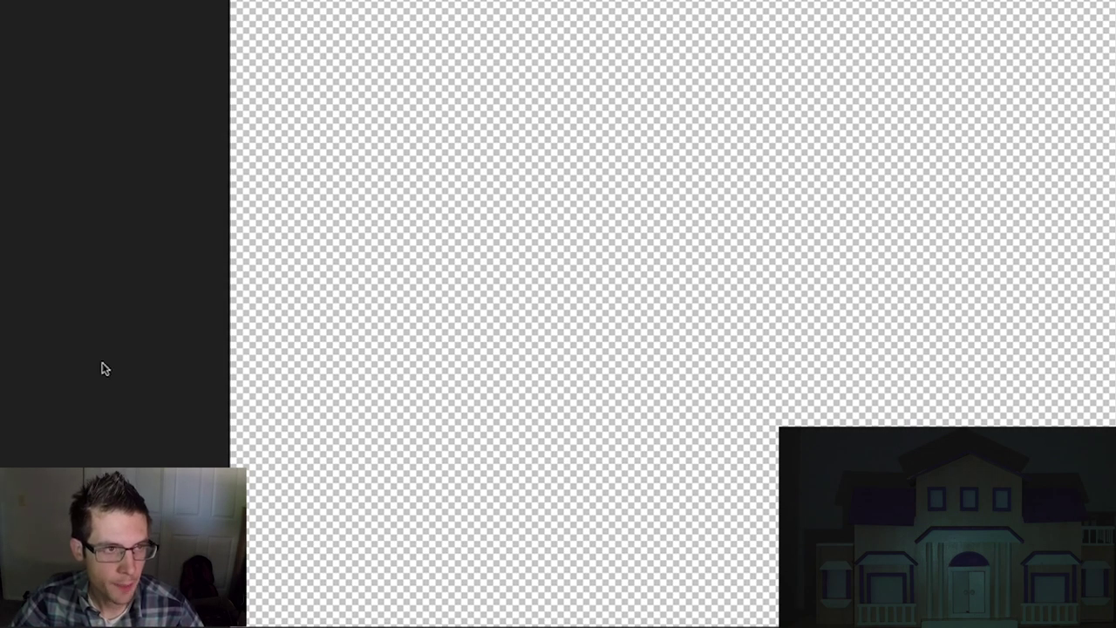
Create a new composition named *Map at 1024 × 768 px and 30 frames per second.
click(235, 5)
key(super+k)
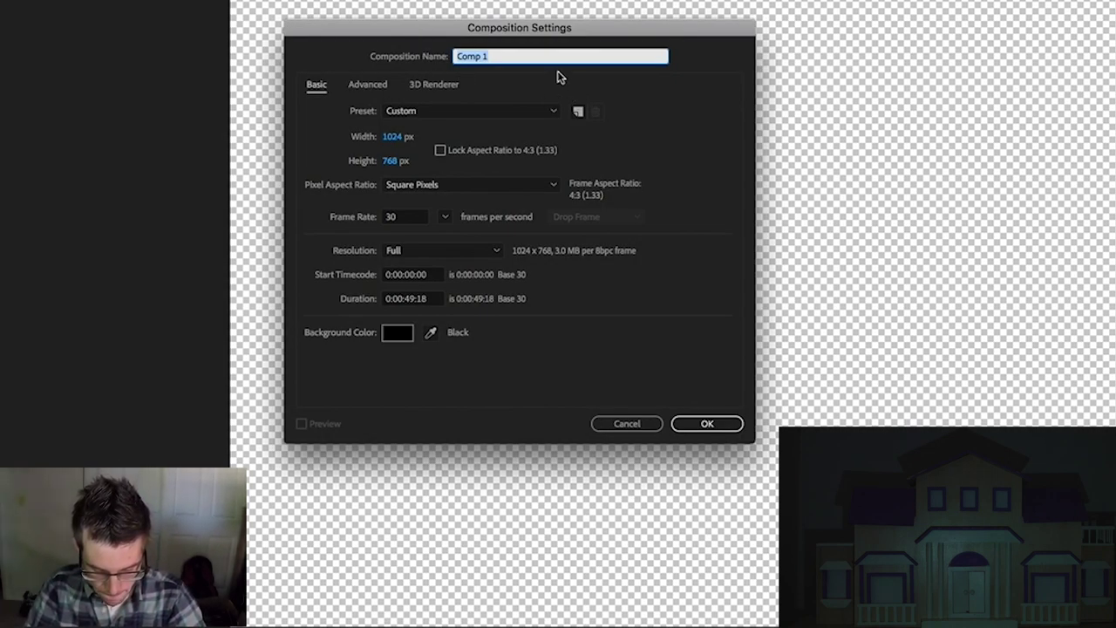
text(*Map)
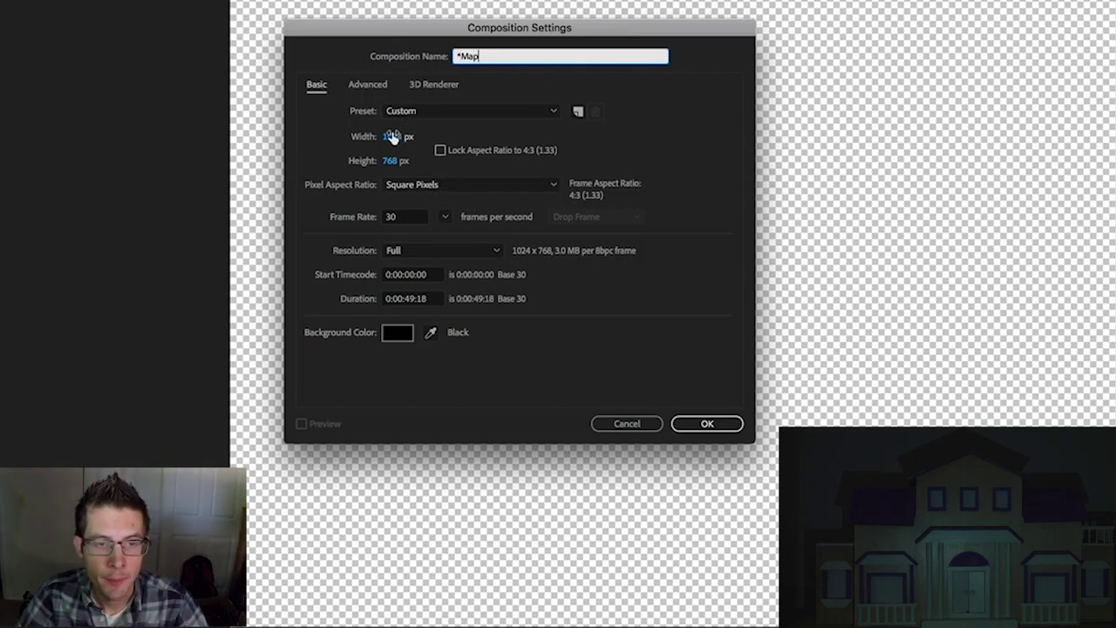
click(388, 137)
click(389, 160)
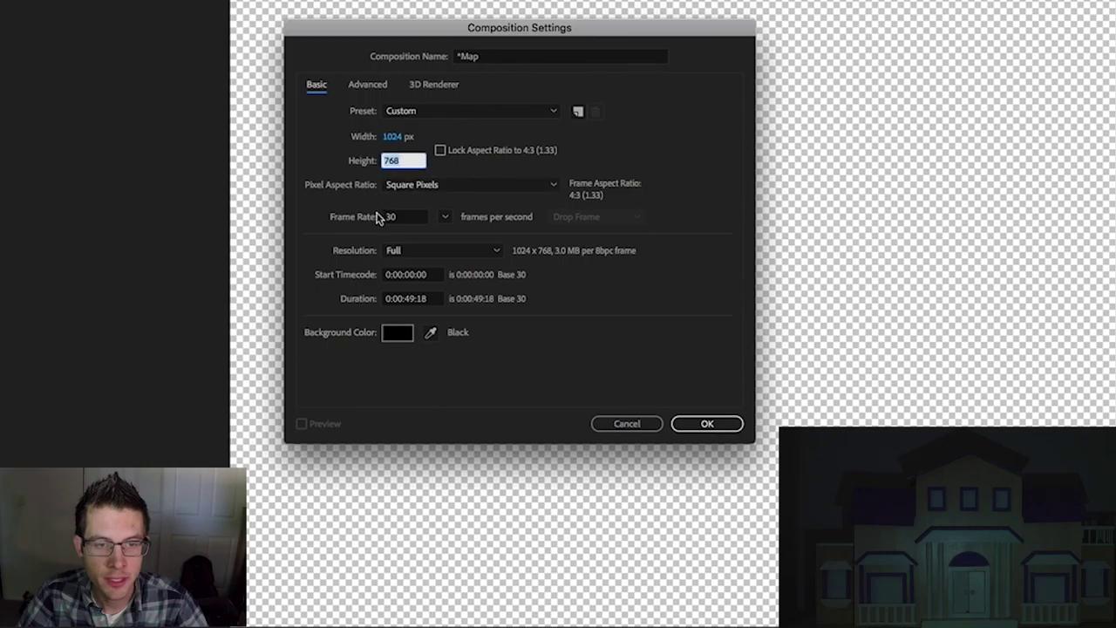
click(399, 217)
click(707, 423)
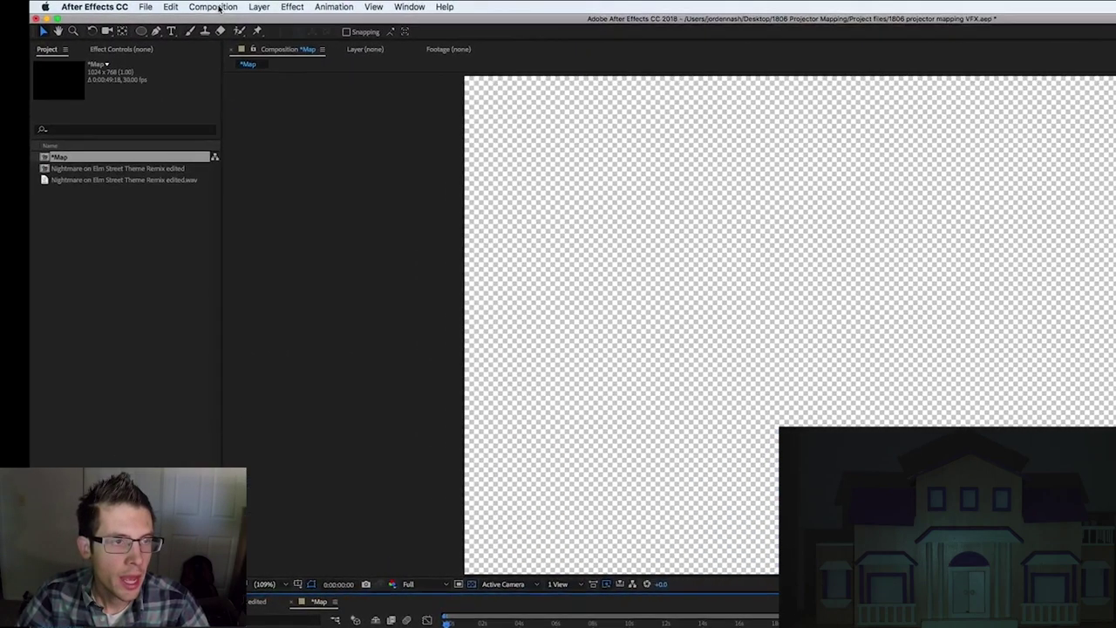
Add a white solid layer of 1024 × 768 px to the *Map composition.
click(261, 4)
mouse_move(264, 11)
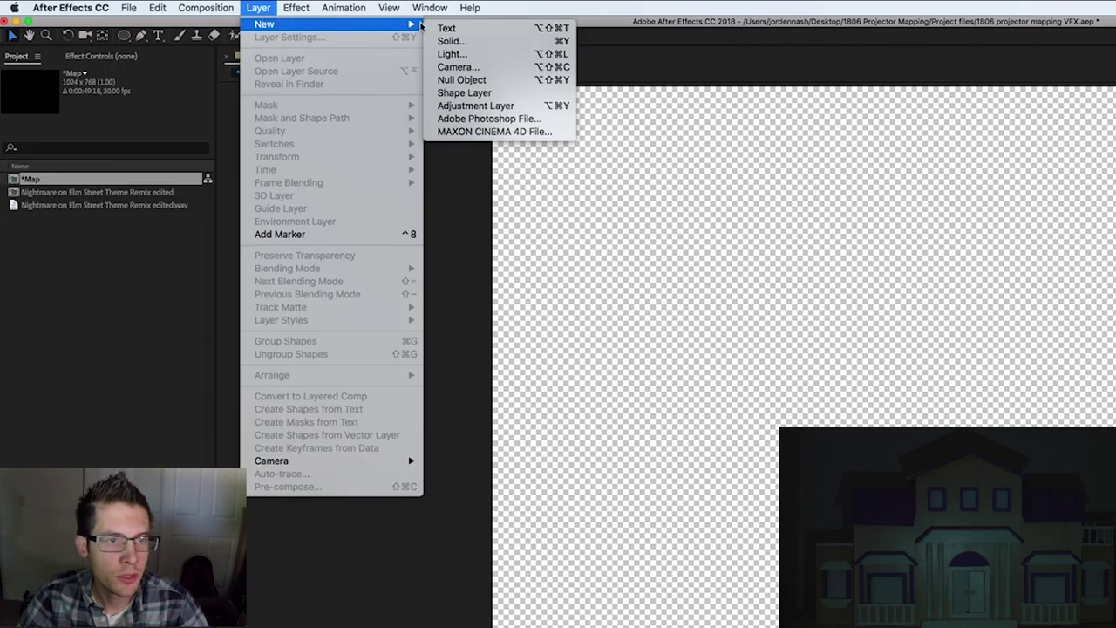
click(452, 41)
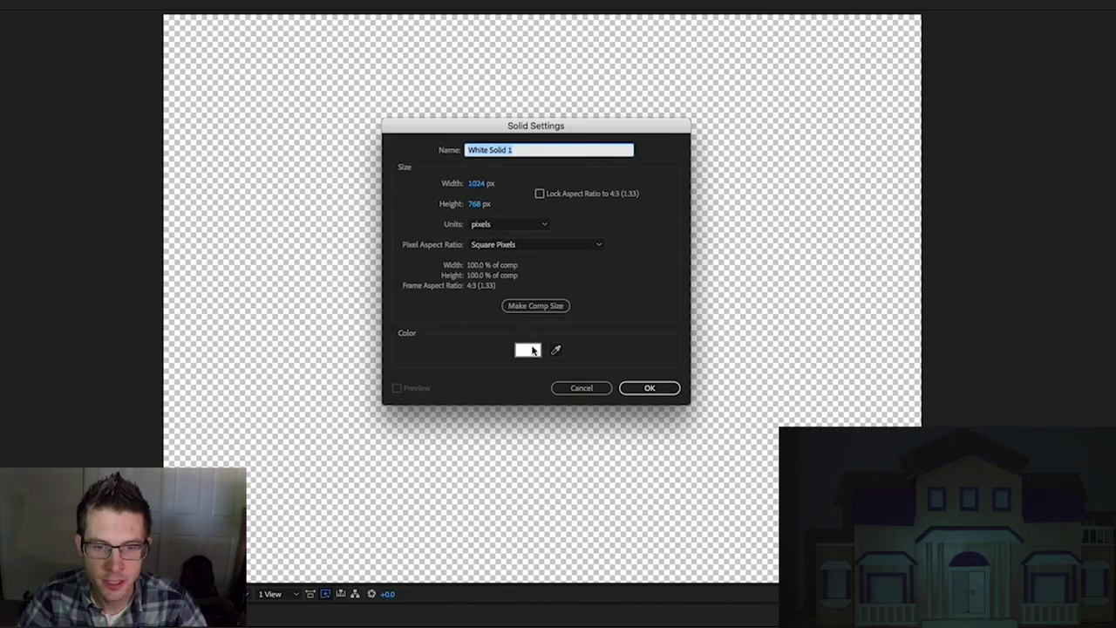
click(529, 350)
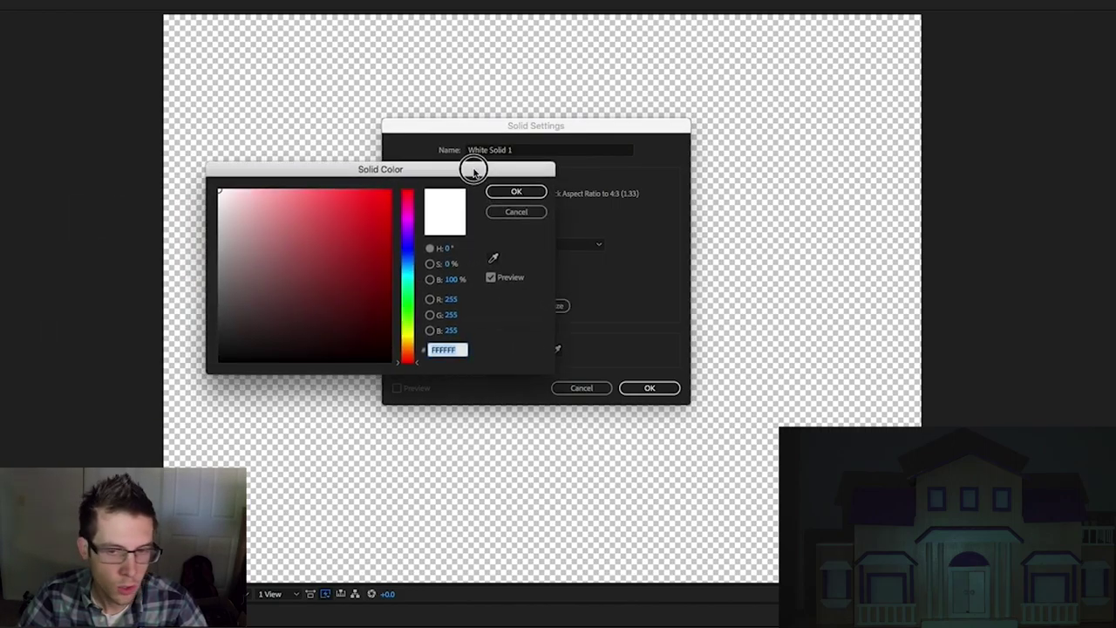
drag(474, 169, 497, 162)
drag(361, 237, 226, 160)
click(540, 186)
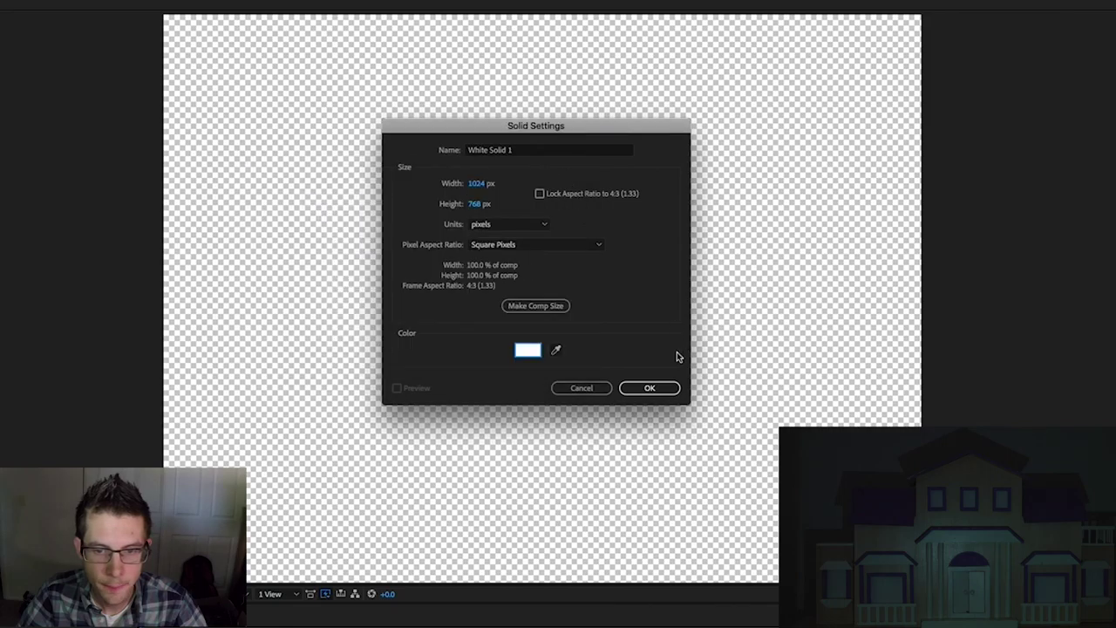
click(661, 385)
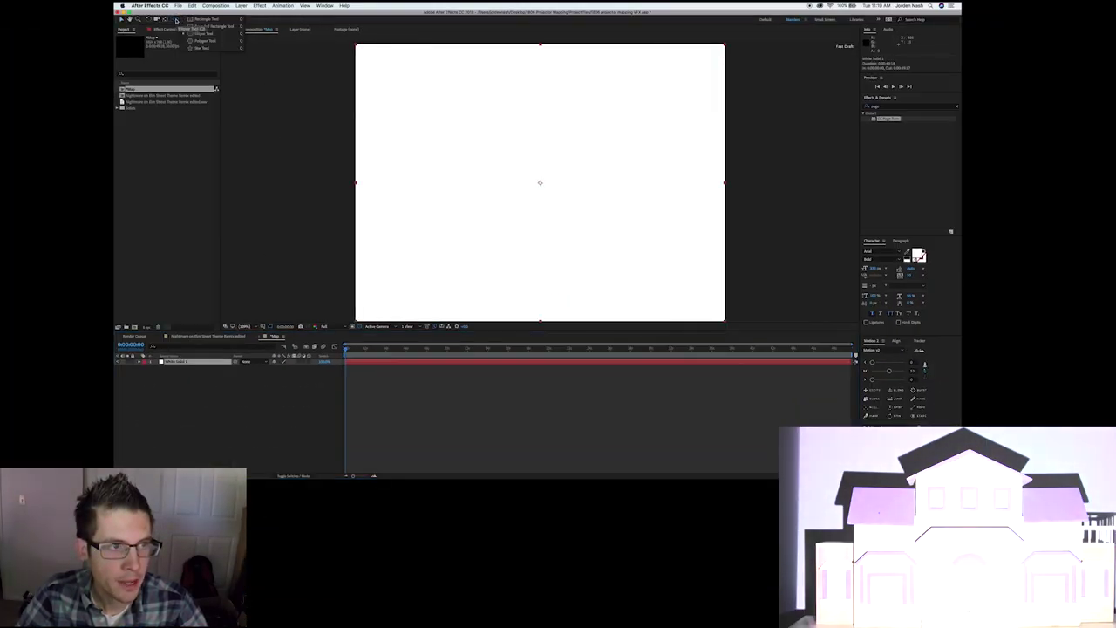
Draw a four-point Pen mask on the white solid and fit its corners to the house's first top window.
click(184, 18)
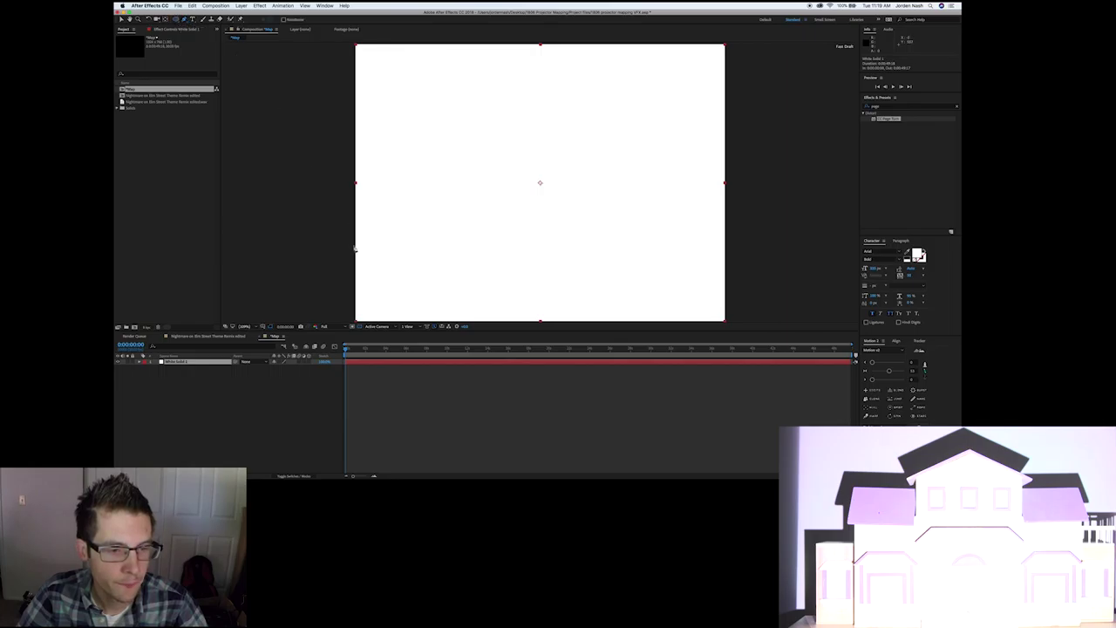
click(450, 132)
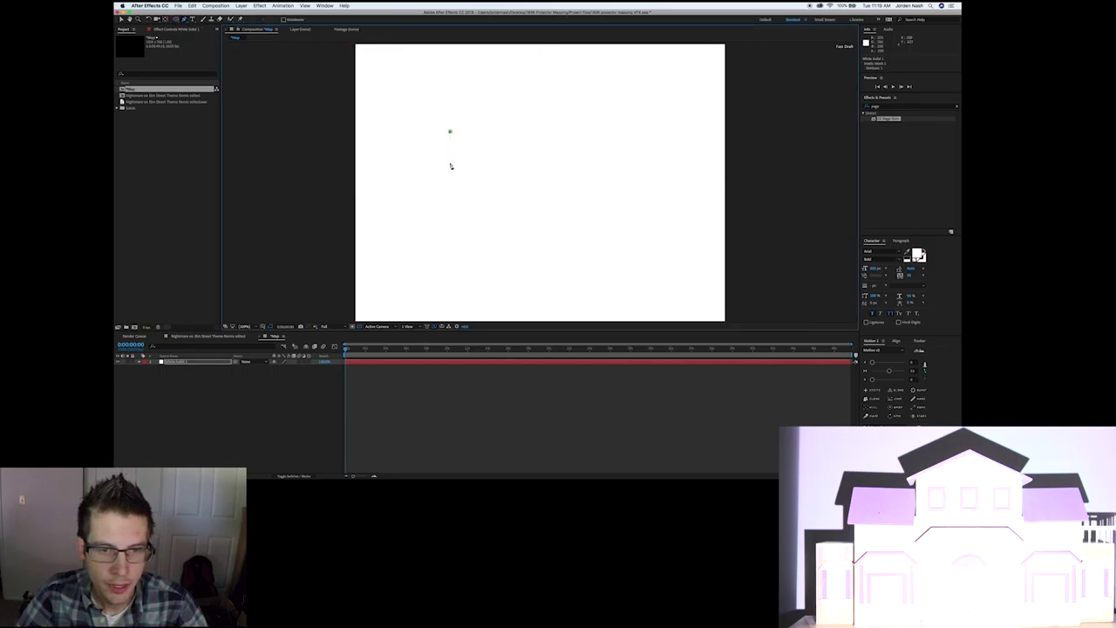
click(449, 166)
click(484, 165)
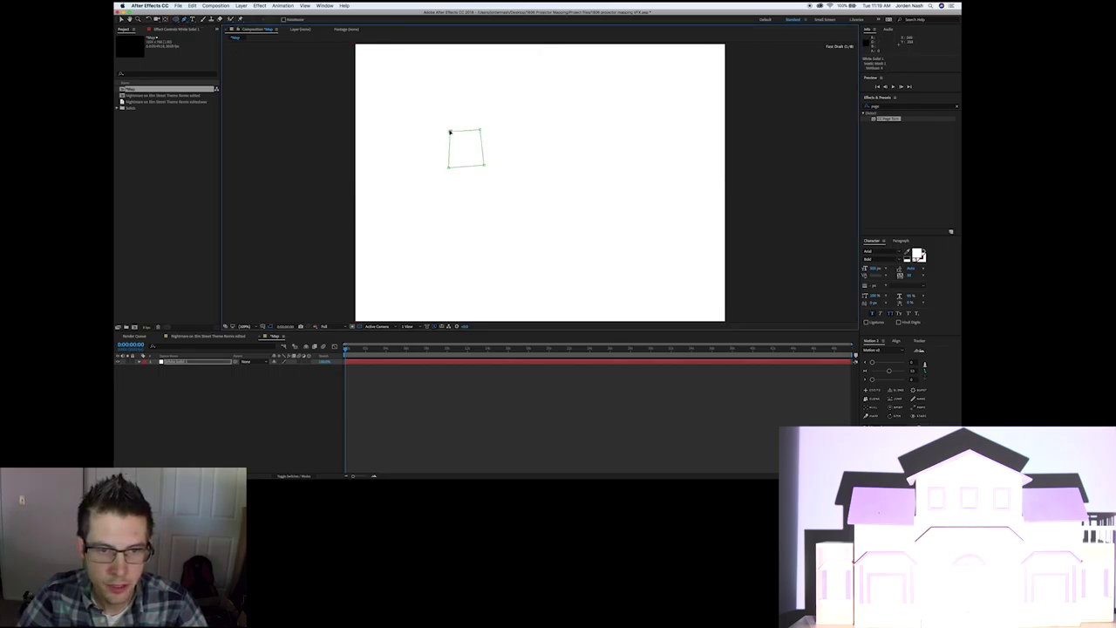
click(450, 132)
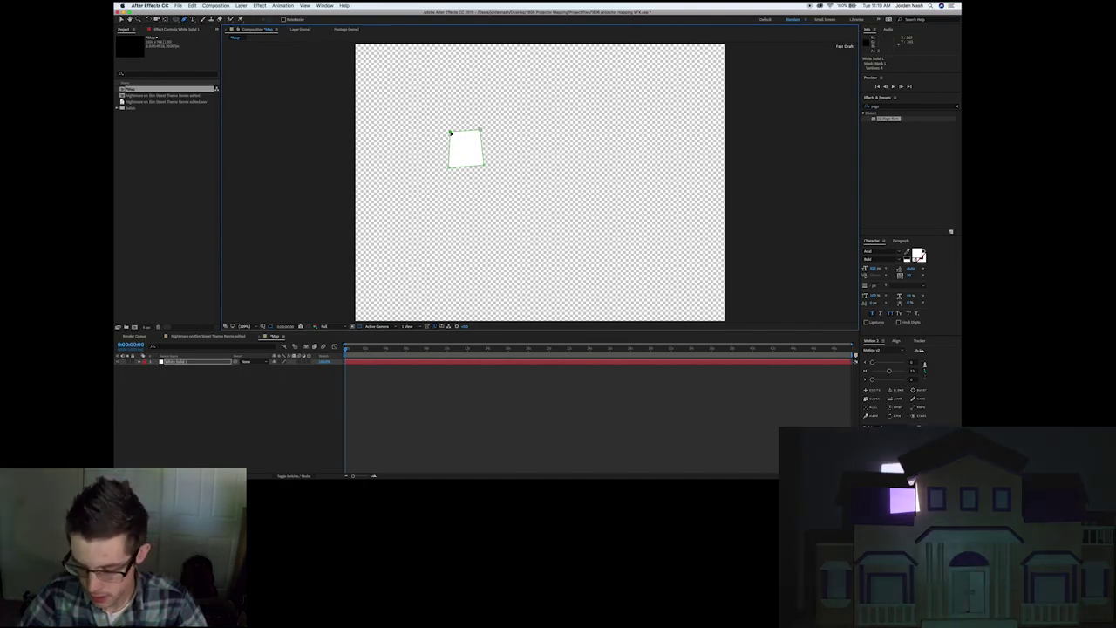
drag(450, 132, 497, 140)
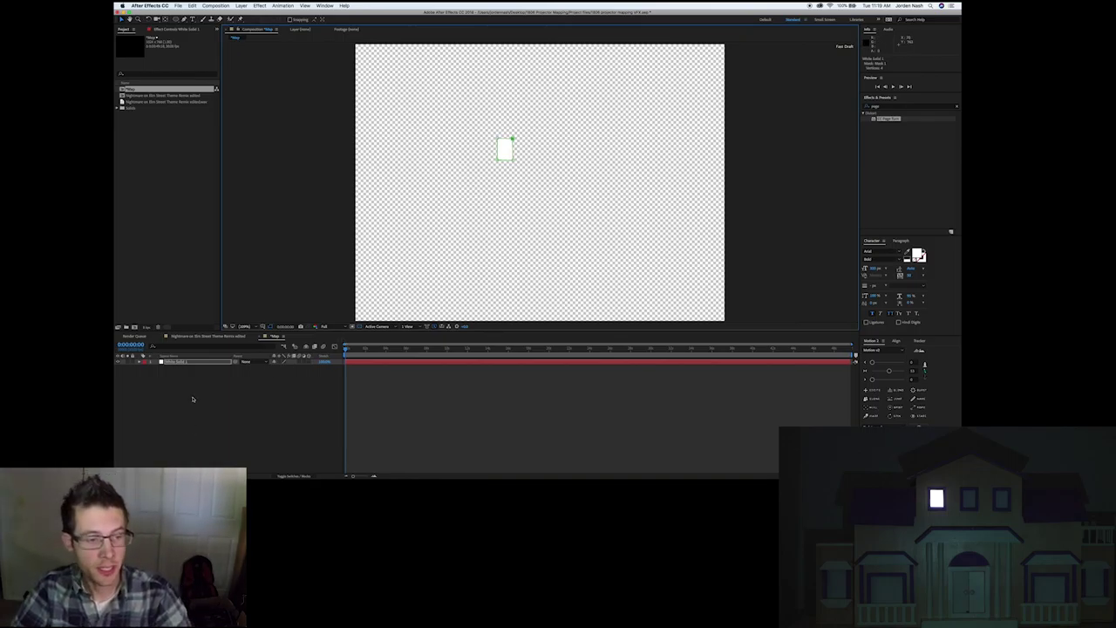
Rename the masked white solid layer as top window 1.
click(188, 361)
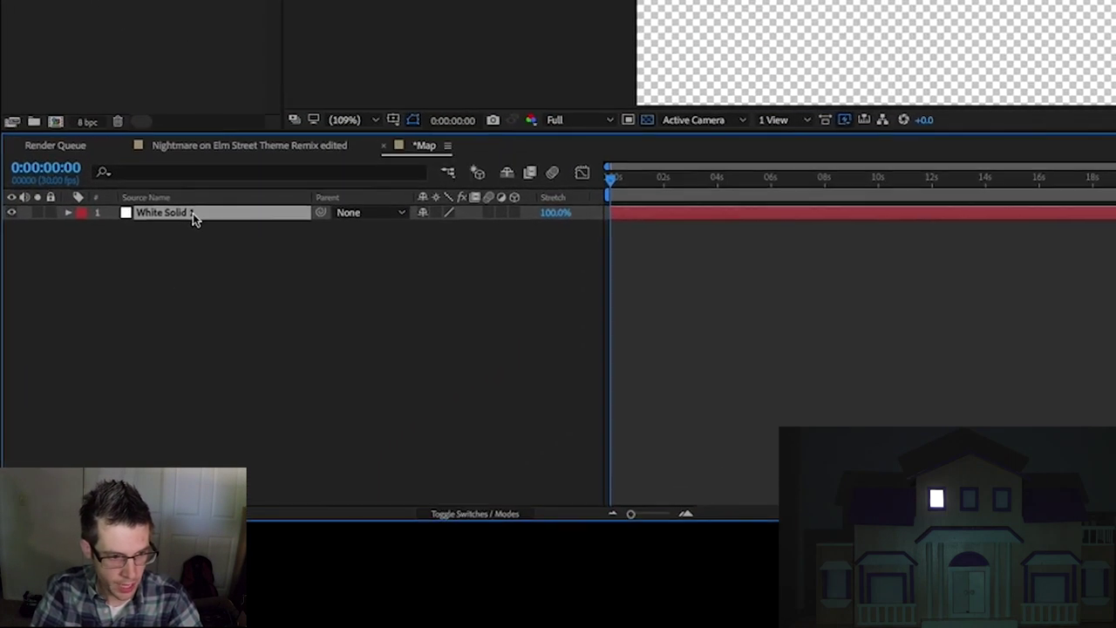
key(Return)
text(top)
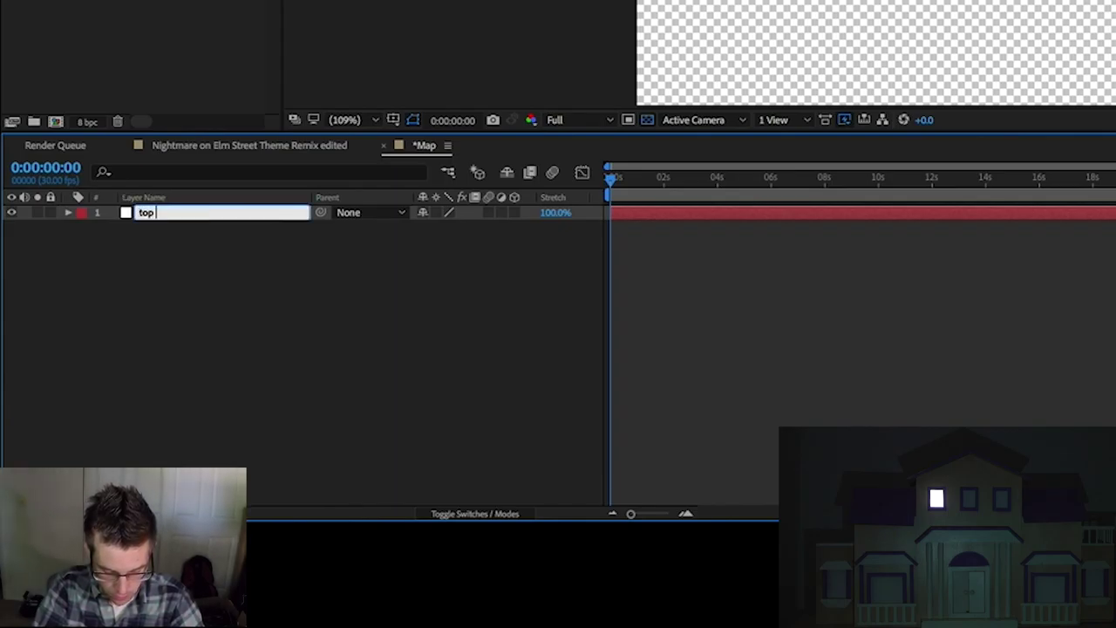
text( window 1)
key(Return)
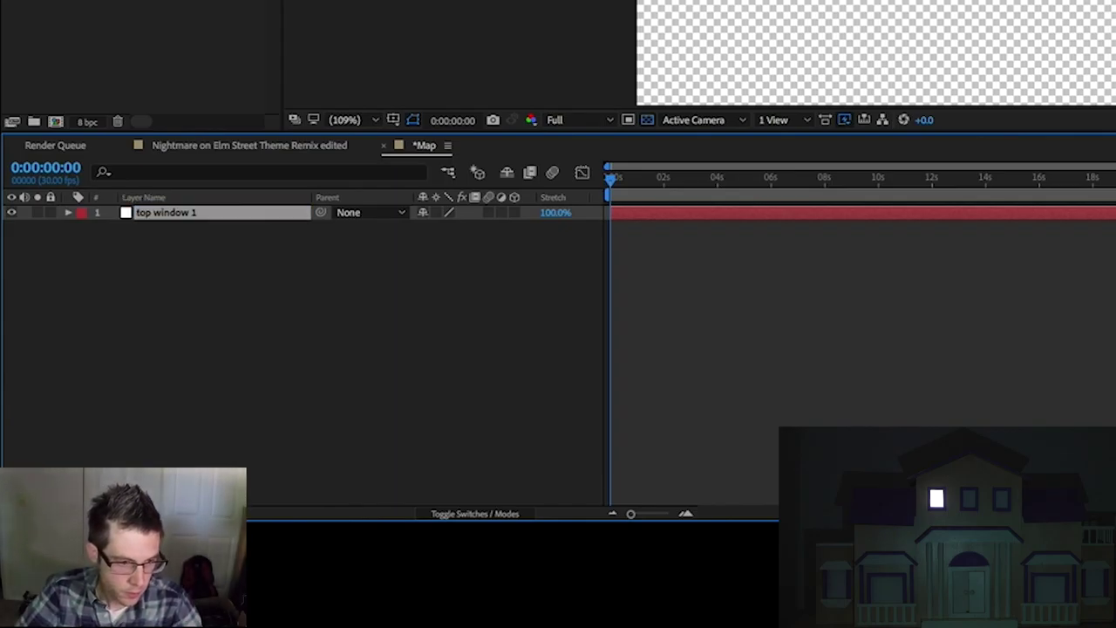
Duplicate the top window 1 layer twice and order the copies below it as top window 2 and top window 3.
click(166, 239)
click(164, 214)
key(ctrl+d)
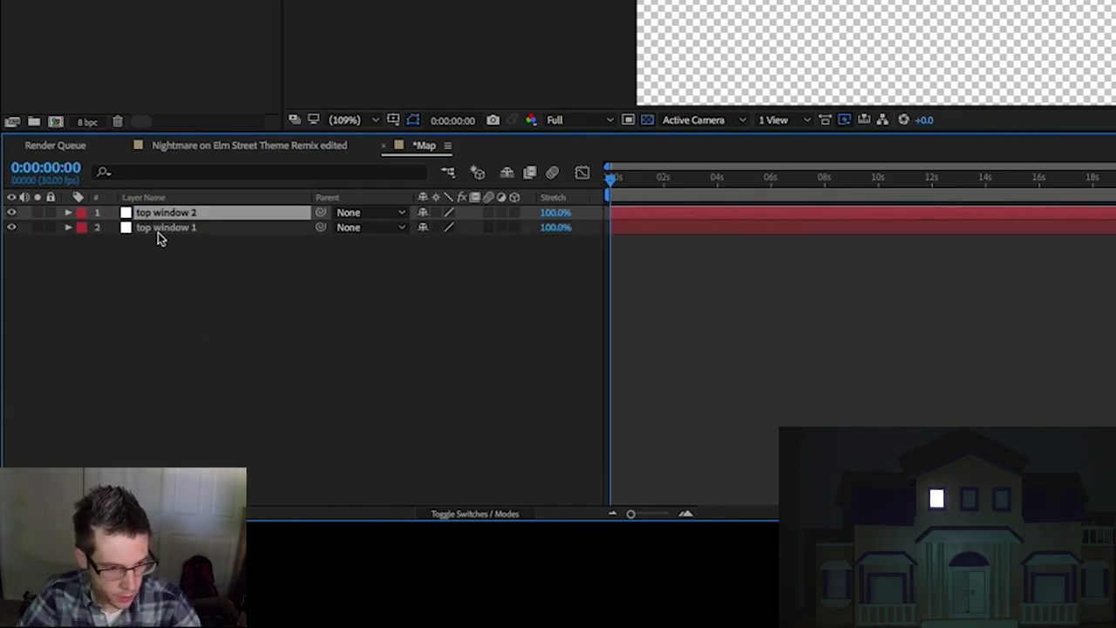
key(ctrl+bracketleft)
key(ctrl+d)
key(ctrl+bracketleft)
Expand the masks of top window 2 and move its mask path over the house's middle top window.
click(175, 227)
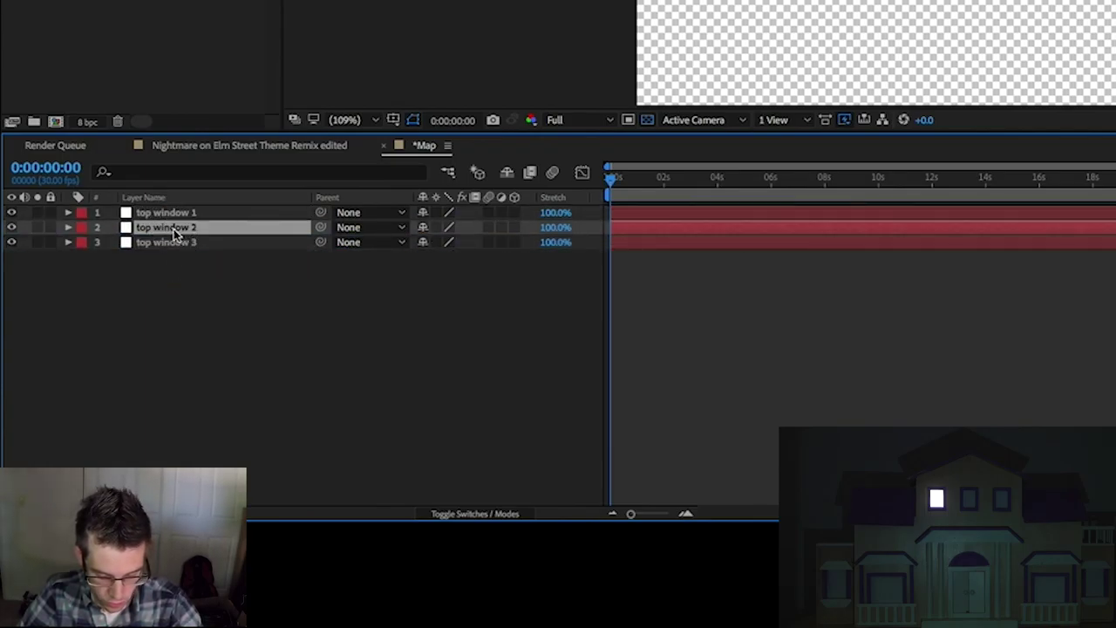
click(68, 227)
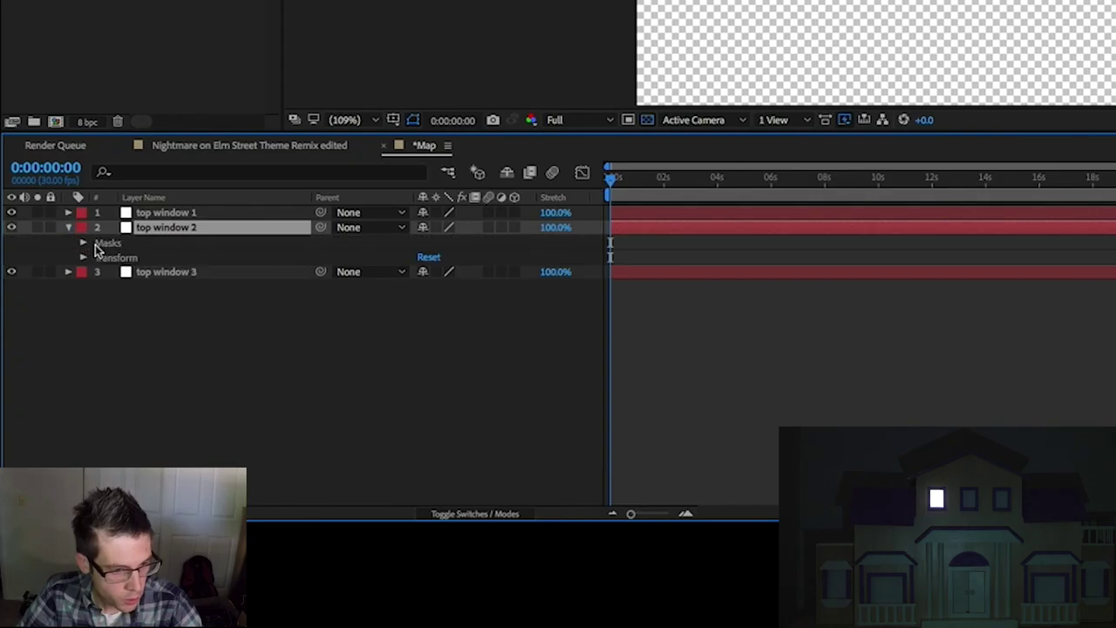
click(84, 244)
click(98, 257)
click(157, 273)
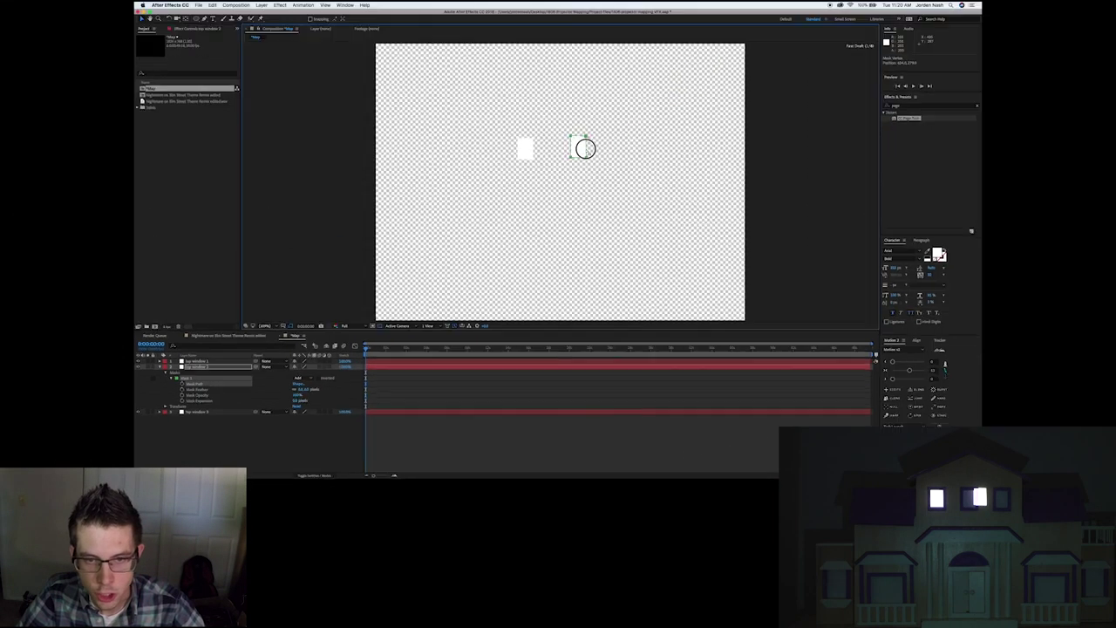
drag(581, 147, 570, 149)
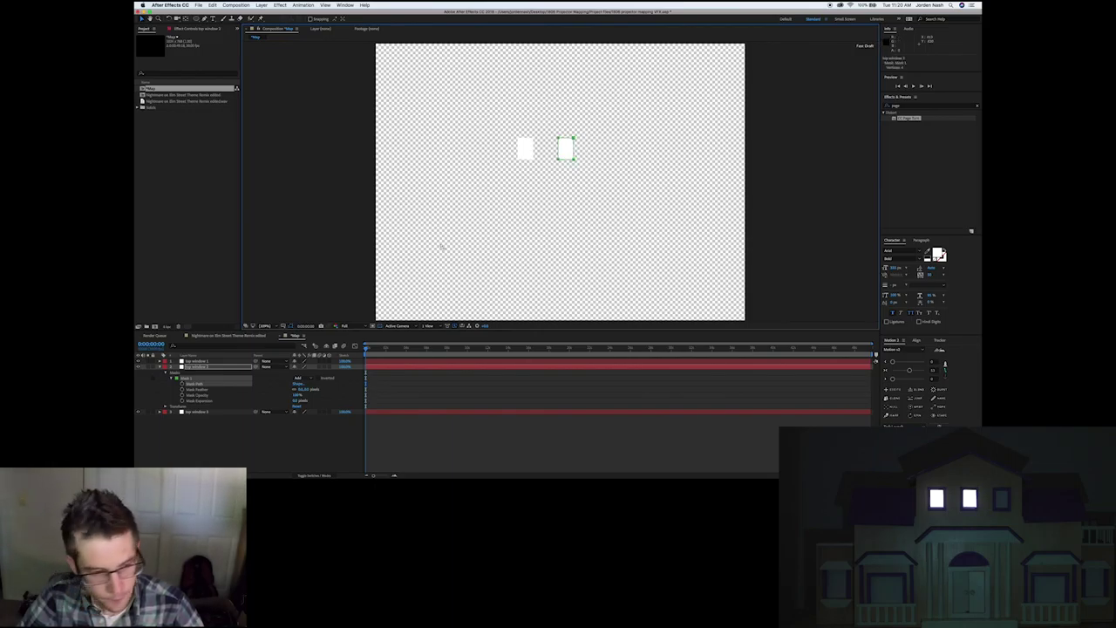
Move the third window layer's mask over the house's third top window and collapse the layer properties.
right_click(163, 413)
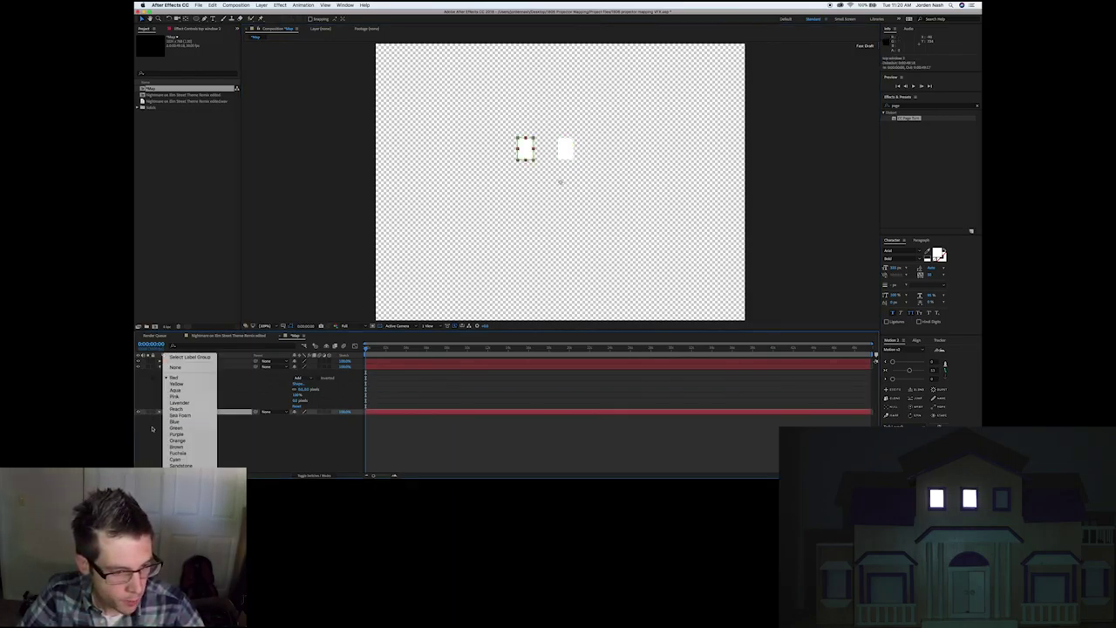
click(171, 419)
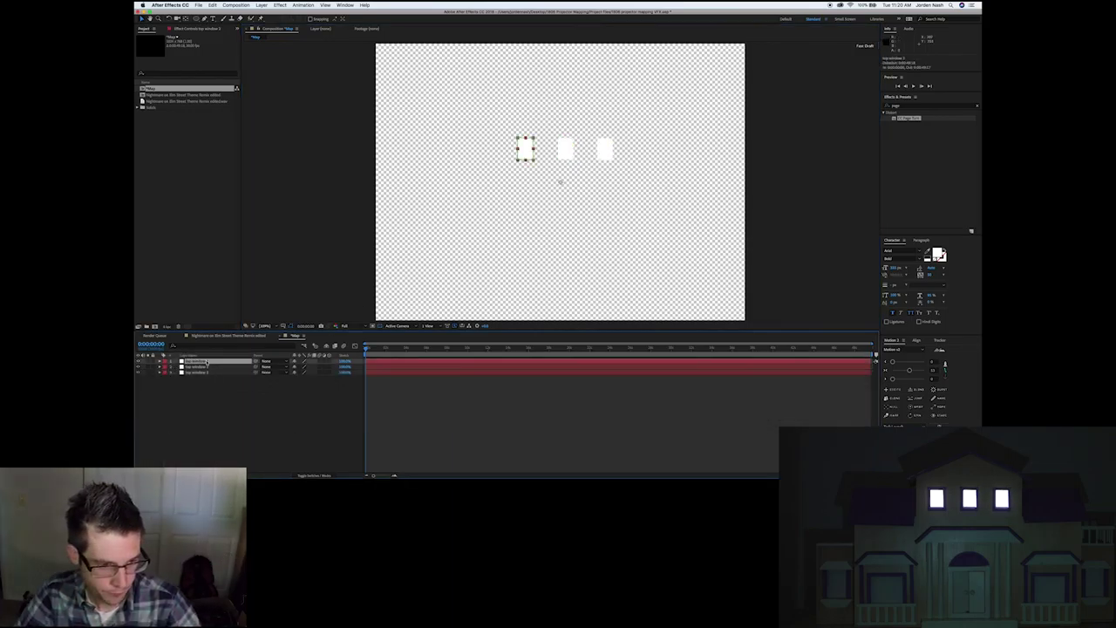
key(super+c)
click(215, 412)
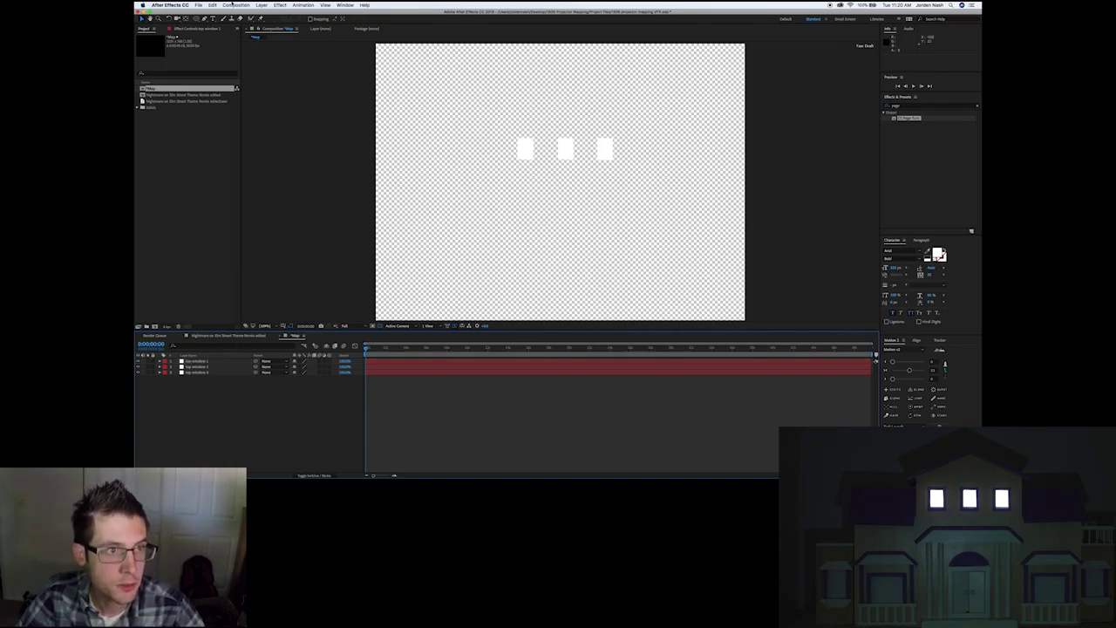
Add a medium red solid at composition size and place it beneath the three window layers.
click(261, 5)
mouse_move(266, 12)
click(384, 20)
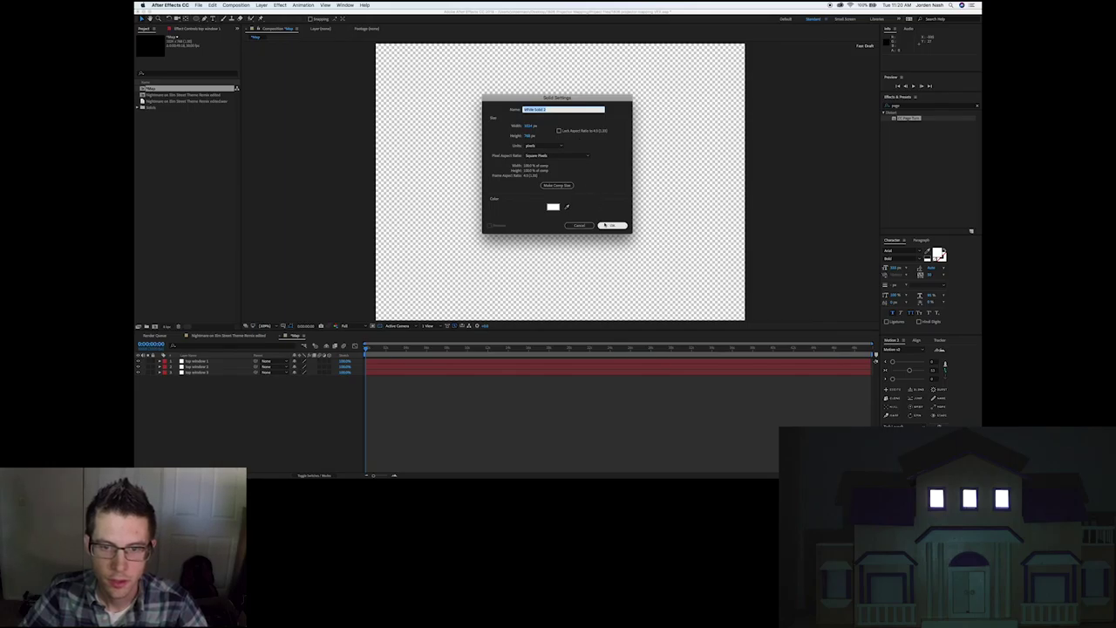
click(553, 207)
mouse_move(474, 146)
mouse_down()
mouse_move(478, 131)
mouse_move(462, 129)
mouse_up()
click(560, 128)
click(613, 225)
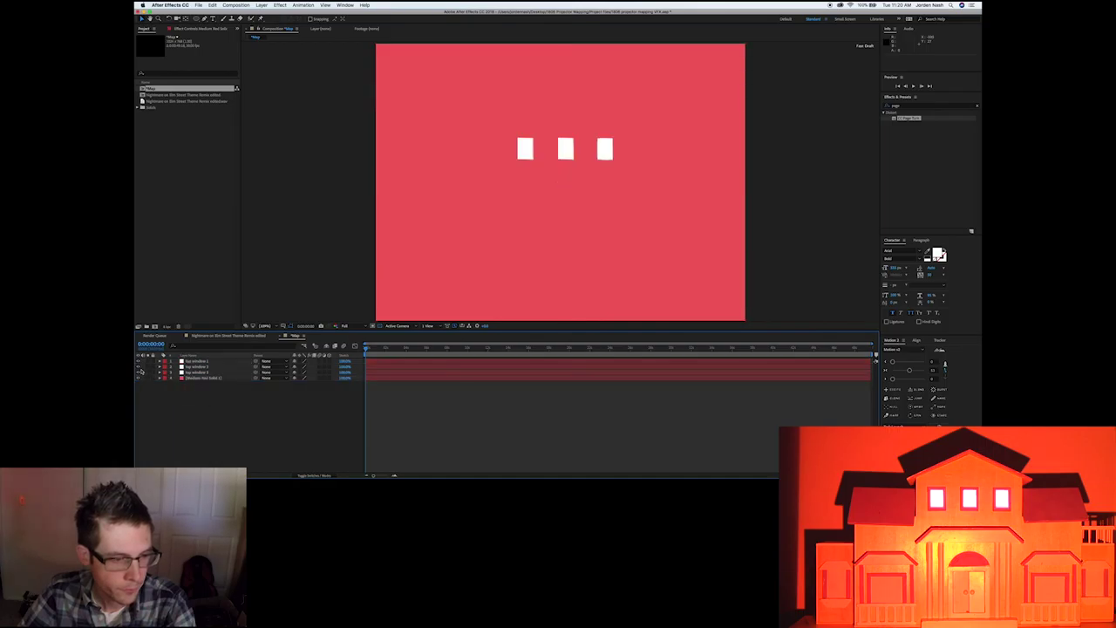
Hide the three window layers and draw a closed four-point Pen mask on the red solid.
click(148, 377)
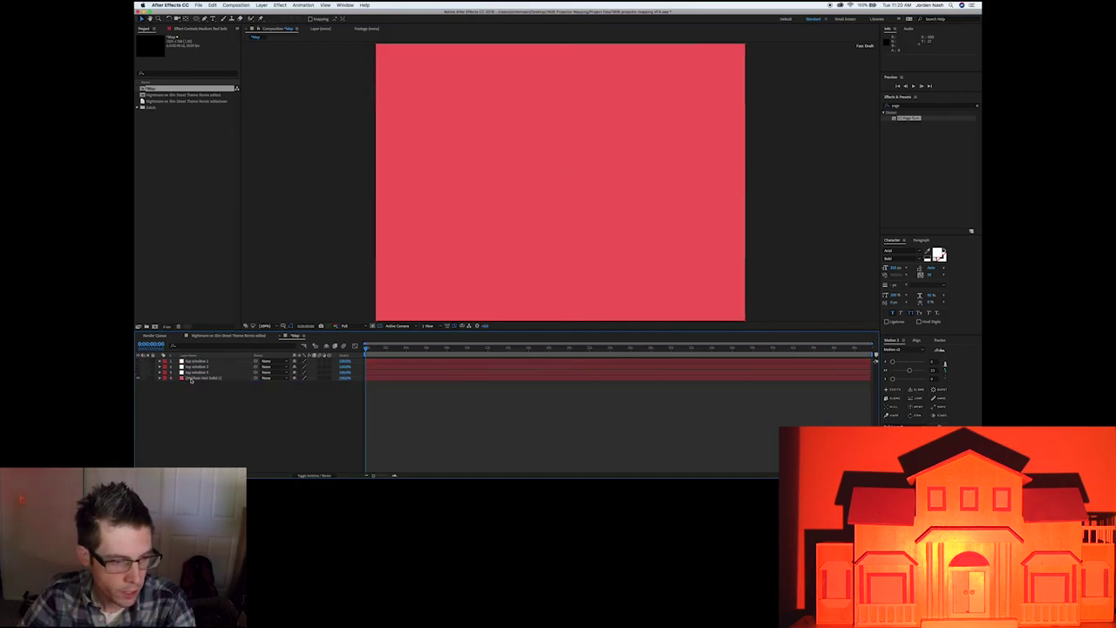
click(205, 18)
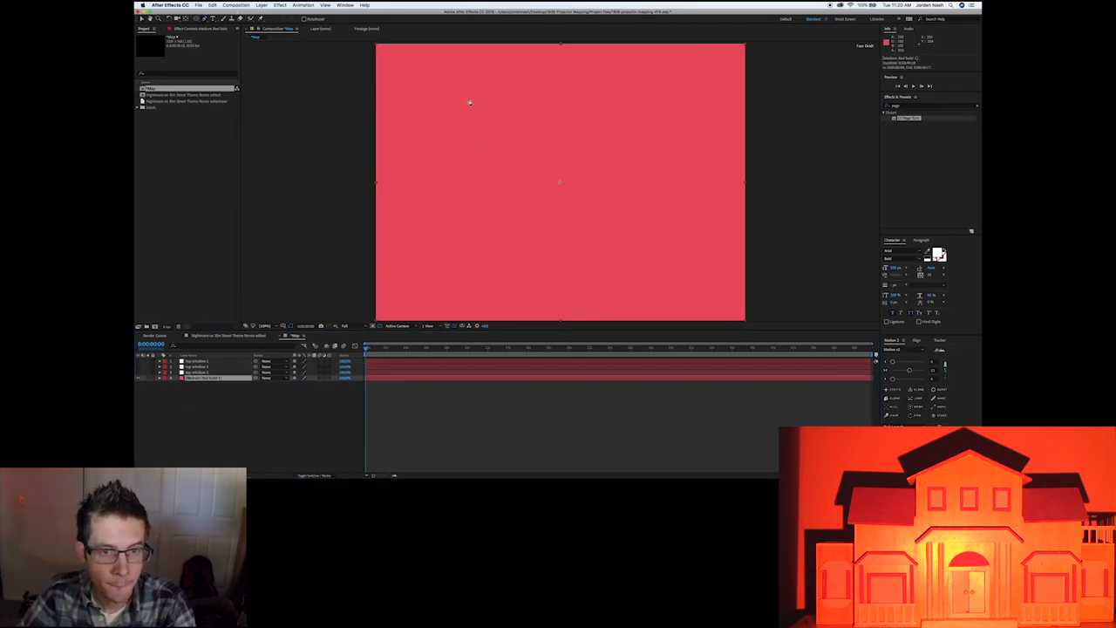
drag(468, 100, 468, 149)
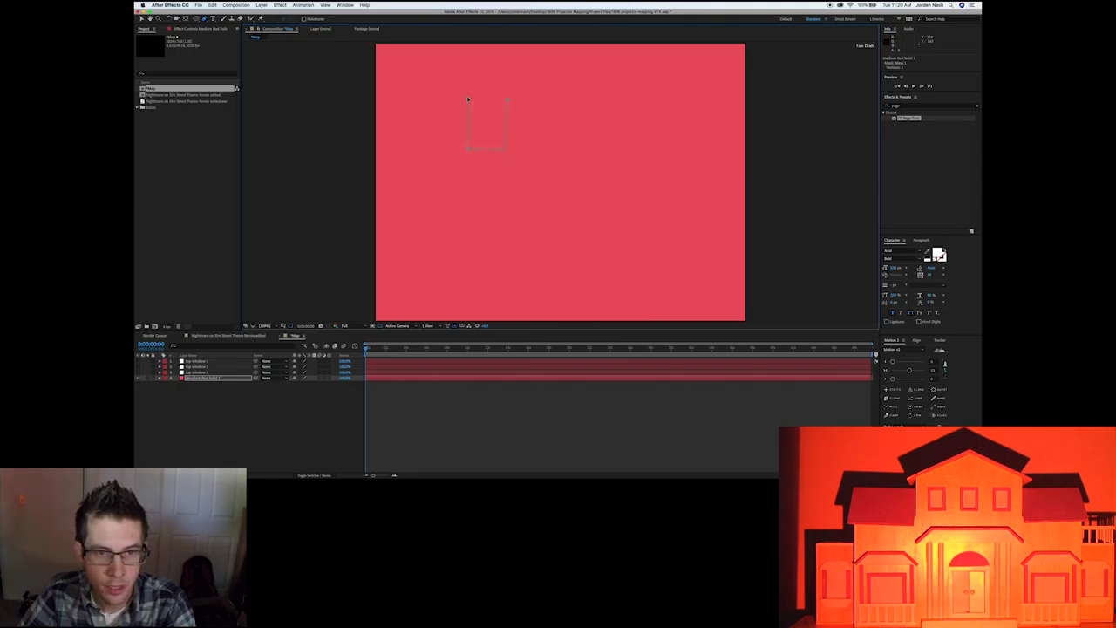
click(468, 100)
Move the red mask's four corners to the outer edges of the first top window's frame.
drag(503, 148, 533, 162)
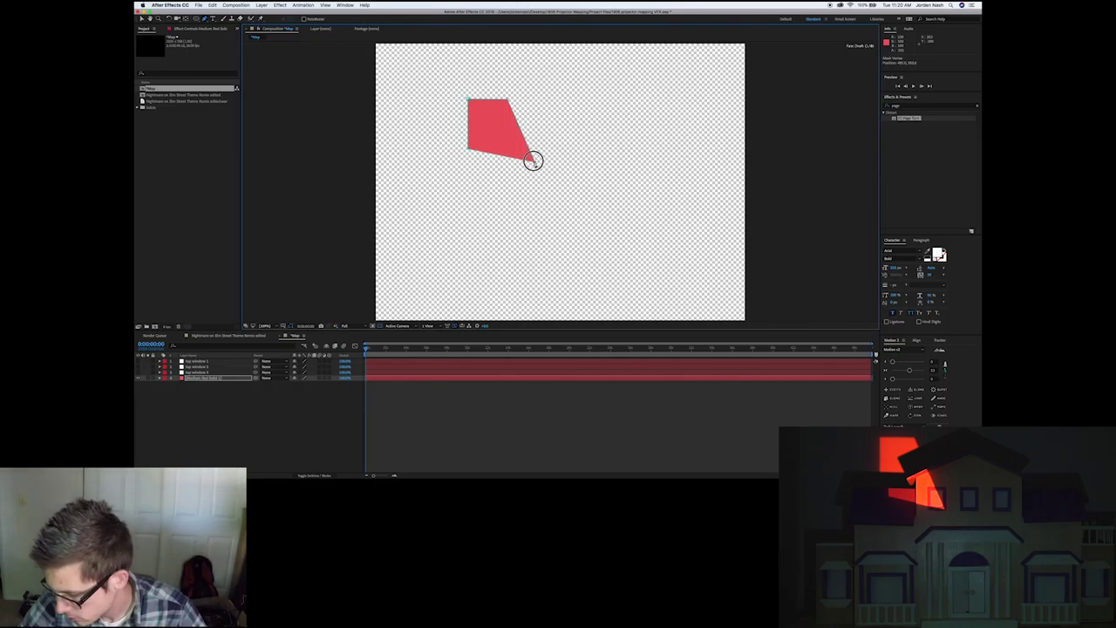
drag(514, 102, 534, 132)
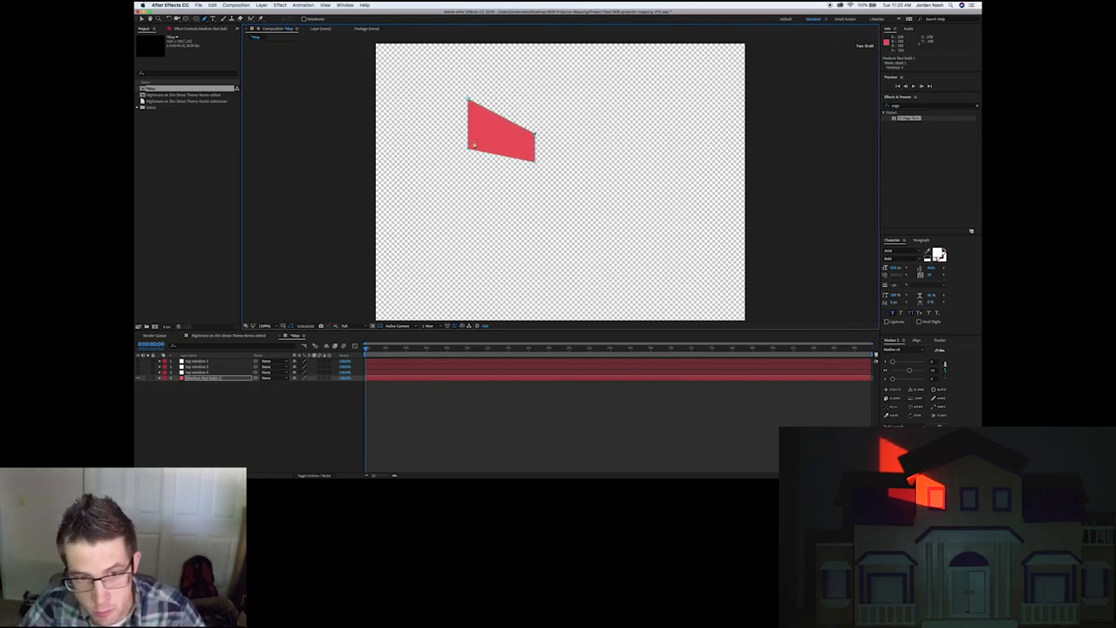
drag(468, 148, 515, 162)
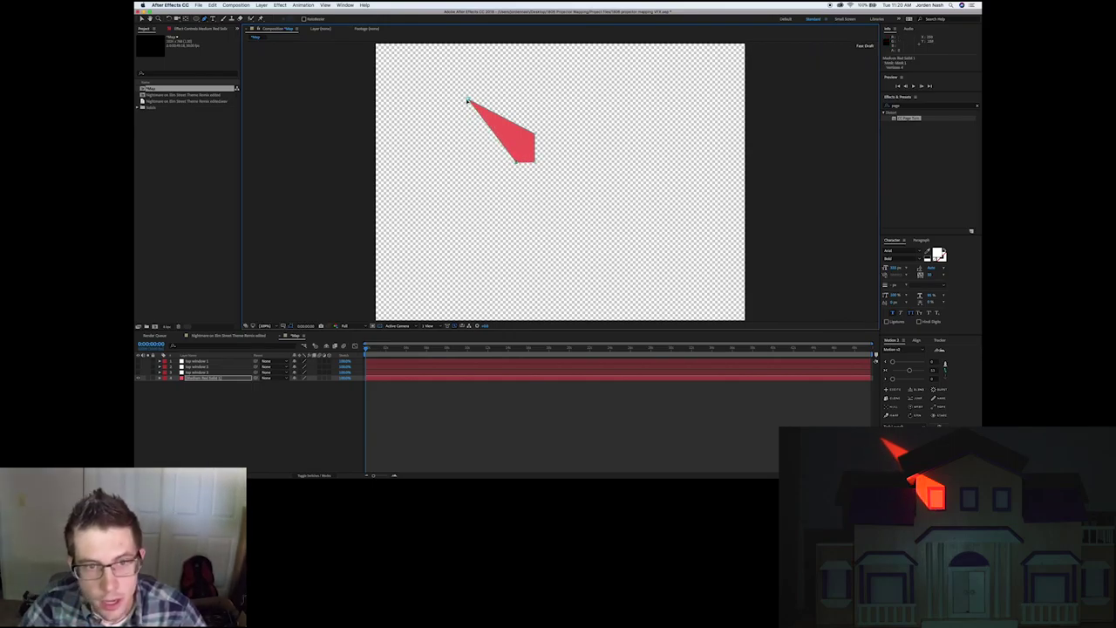
drag(469, 100, 533, 135)
Rename the medium red solid layer as "top window 1 frame".
click(197, 413)
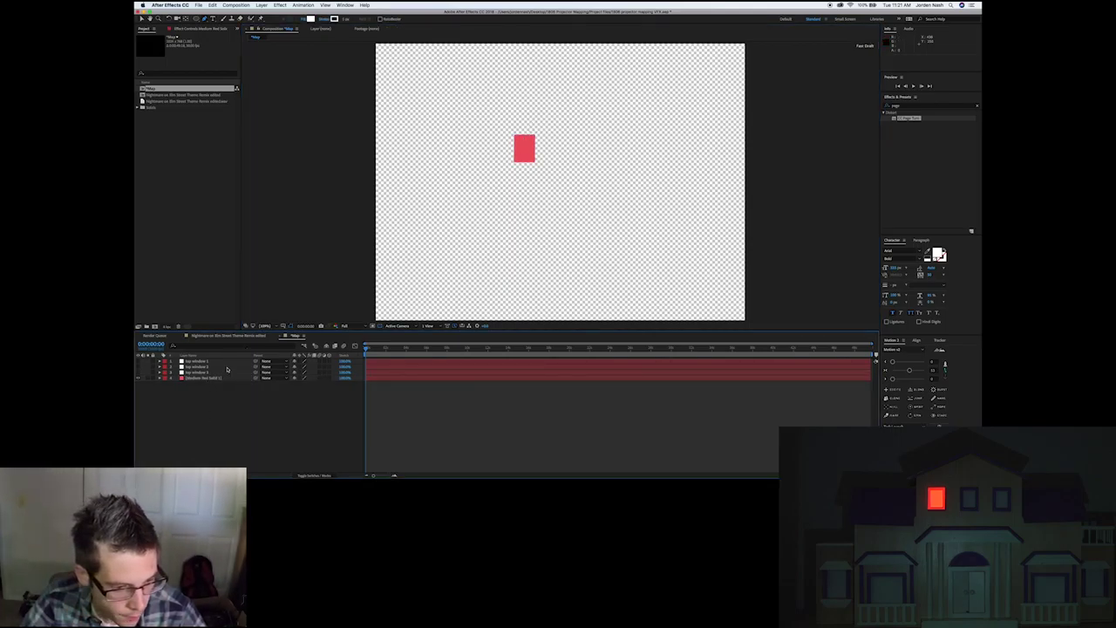
click(206, 380)
key(Return)
text(Map)
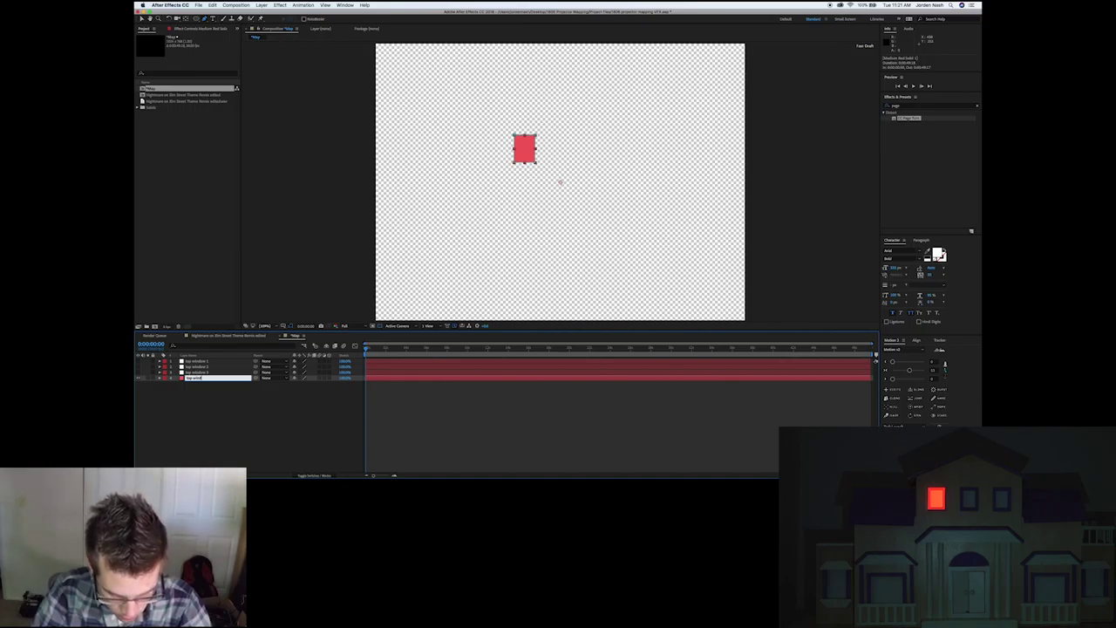
text(e)
key(Return)
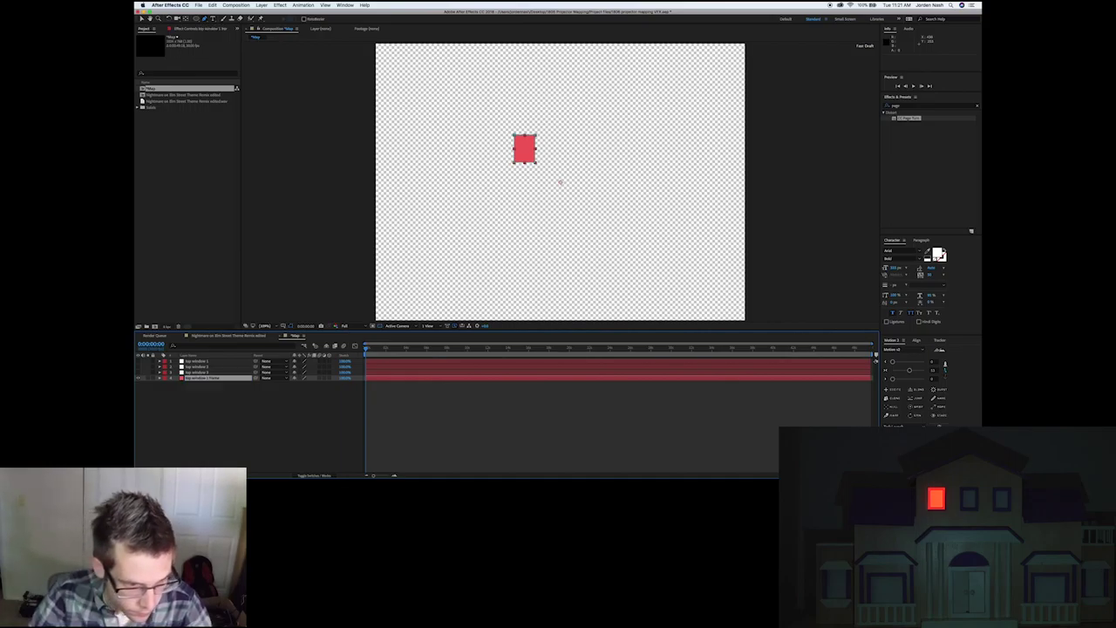
Duplicate the top window 1 frame layer twice and return to the *Map composition view.
key(super+d)
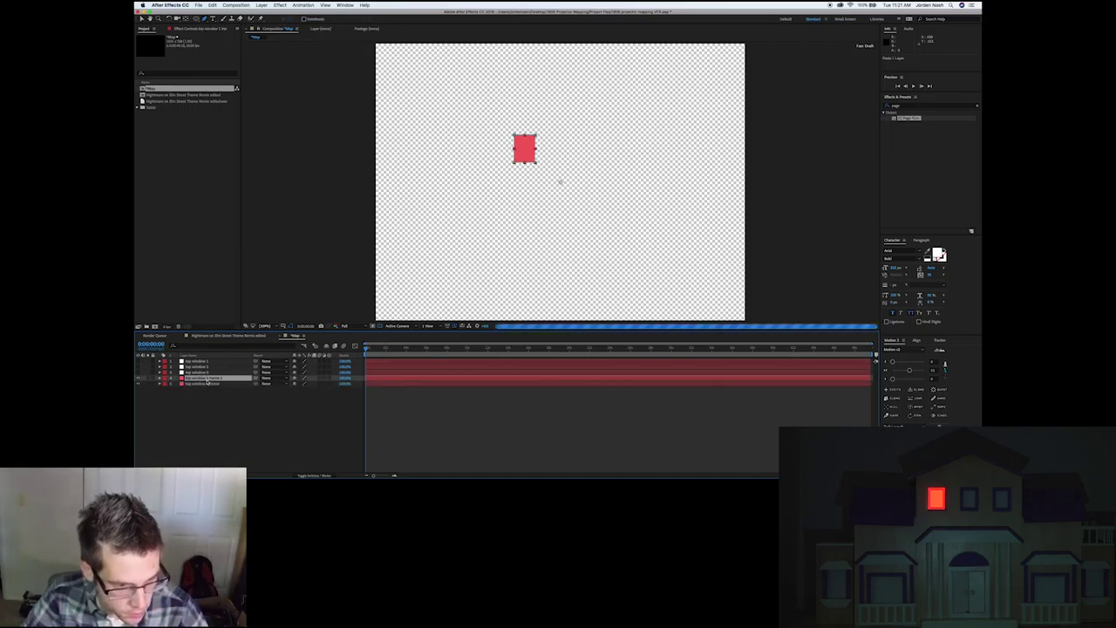
key(super+d)
double_click(209, 381)
click(212, 384)
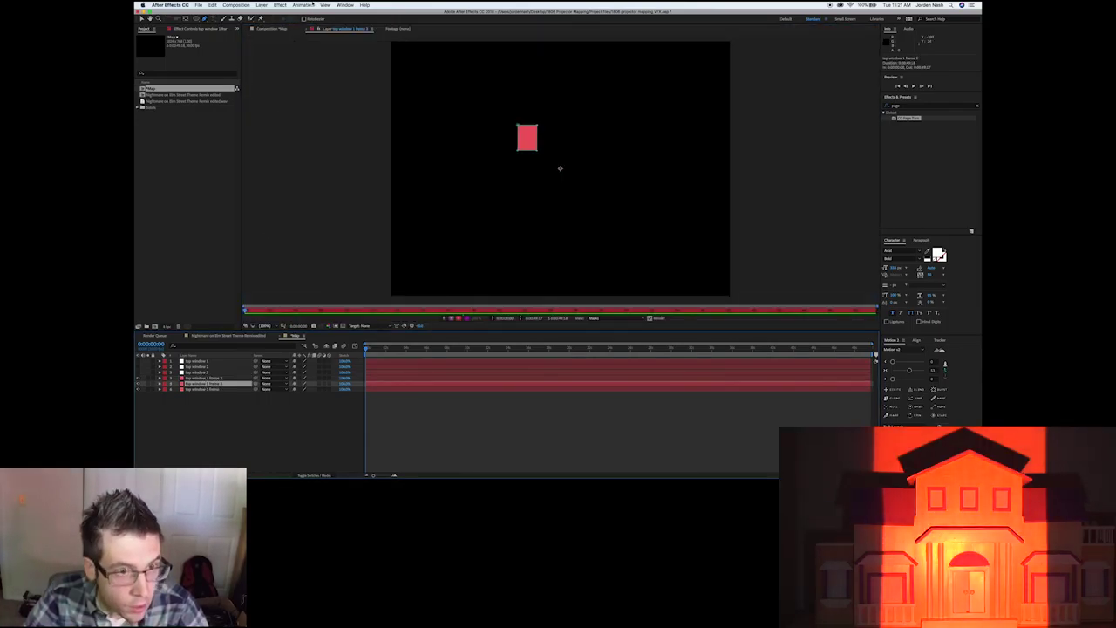
click(286, 28)
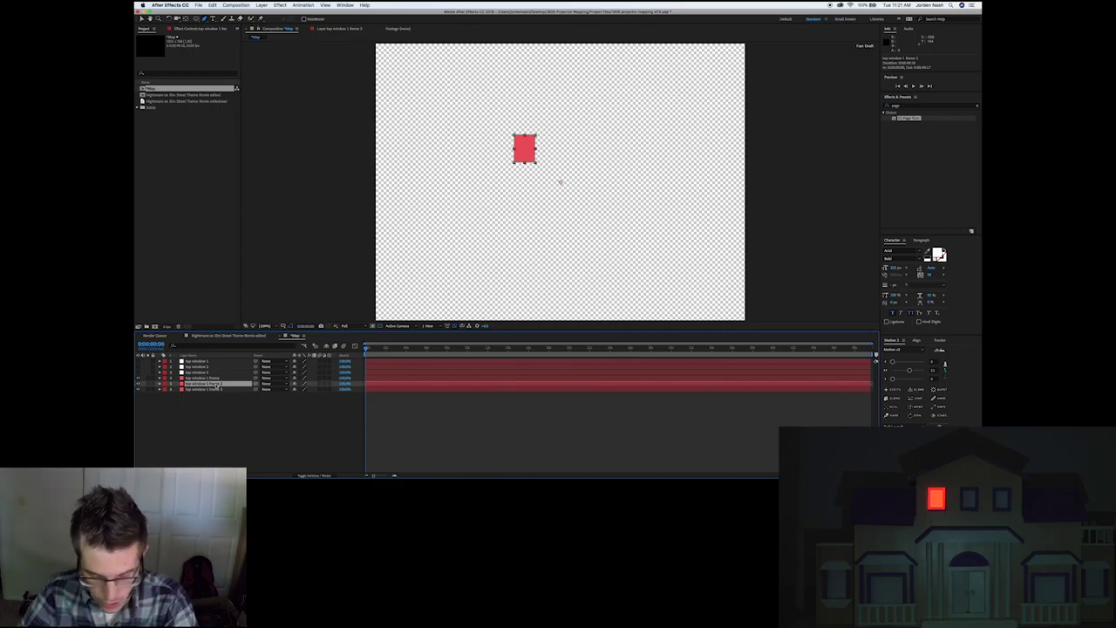
Rename the two duplicated frame layers as "top window 2 frame" and "top window 3 frame".
key(Return)
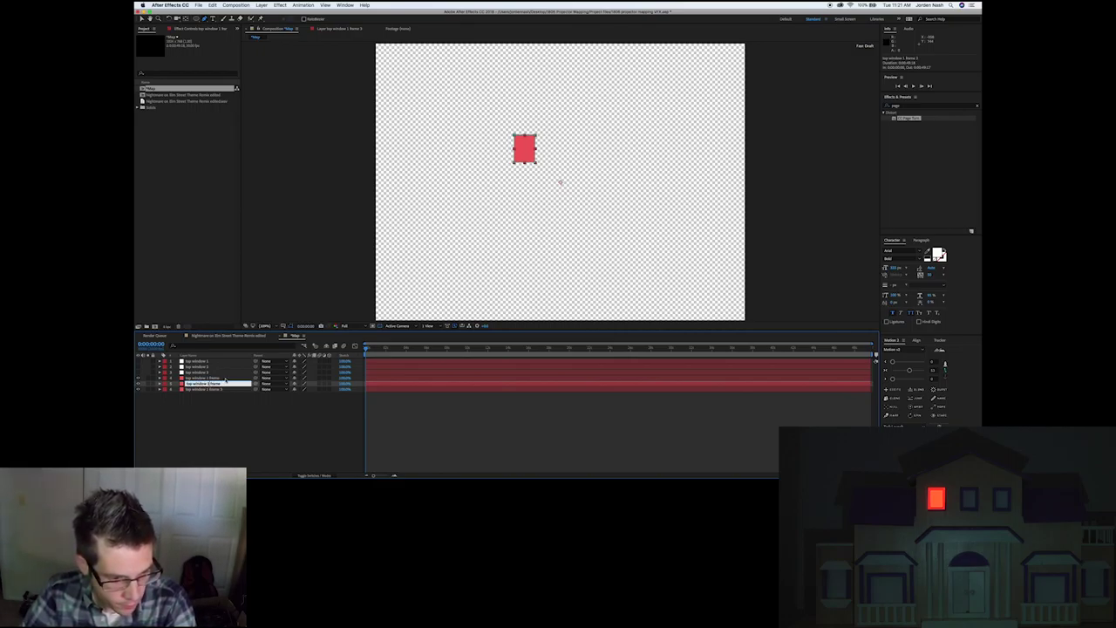
key(Tab)
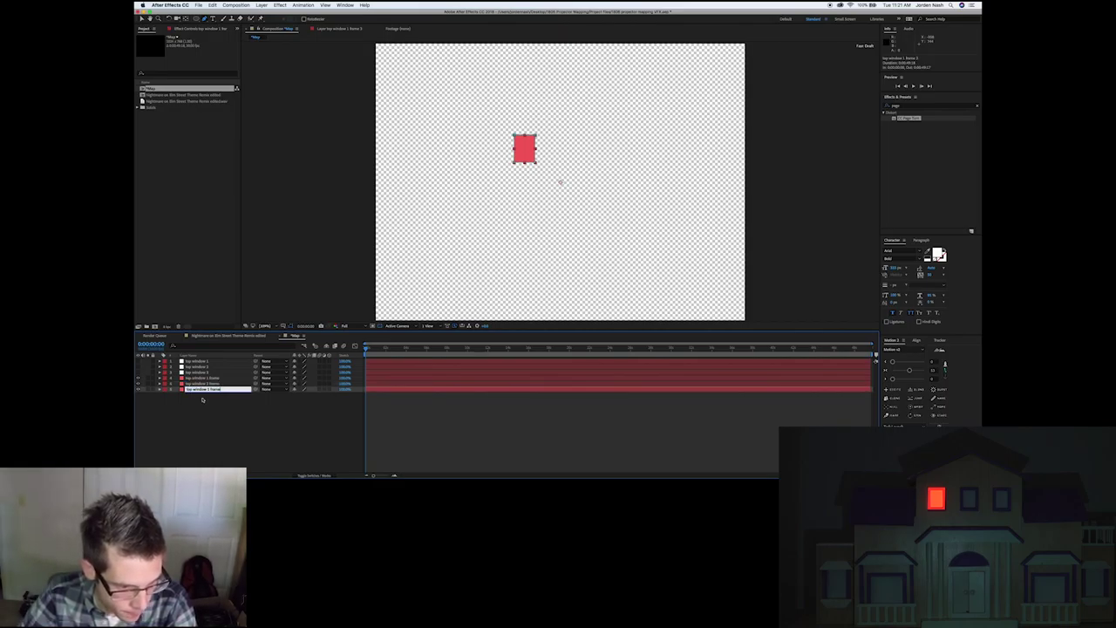
click(213, 385)
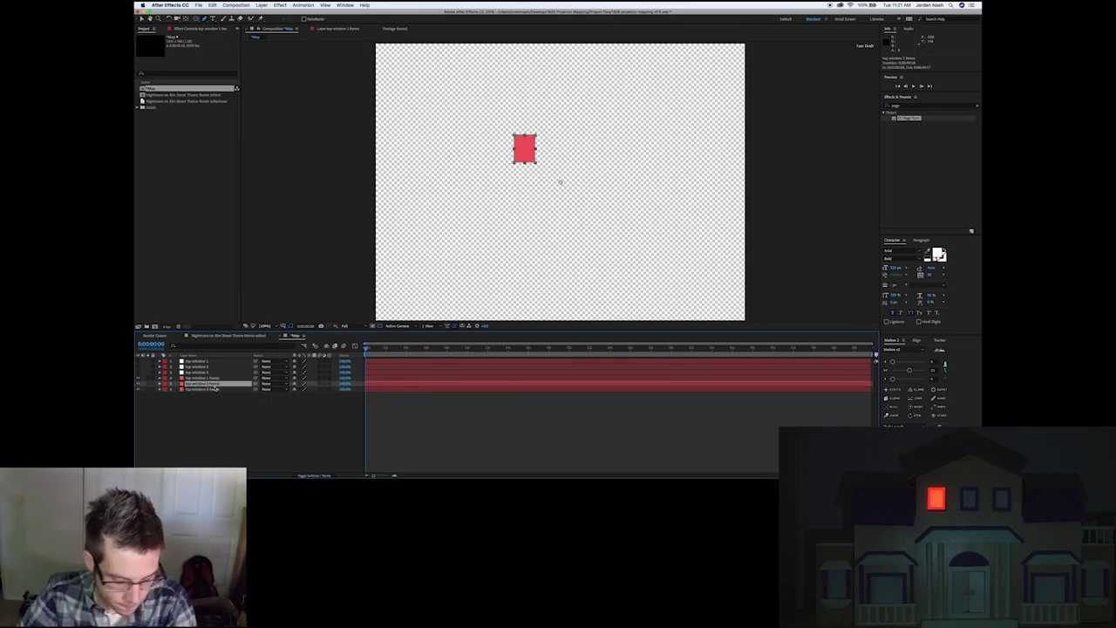
Expand Mask 1 of the top window 2 frame layer and select its mask path.
click(162, 384)
click(166, 390)
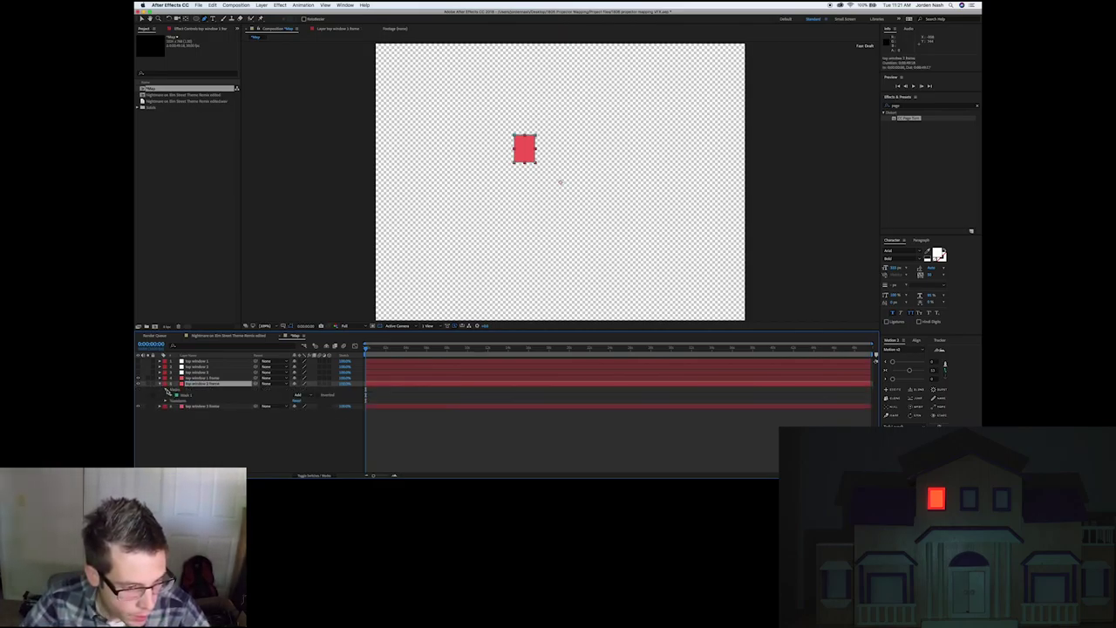
click(166, 389)
click(166, 390)
click(172, 395)
click(198, 401)
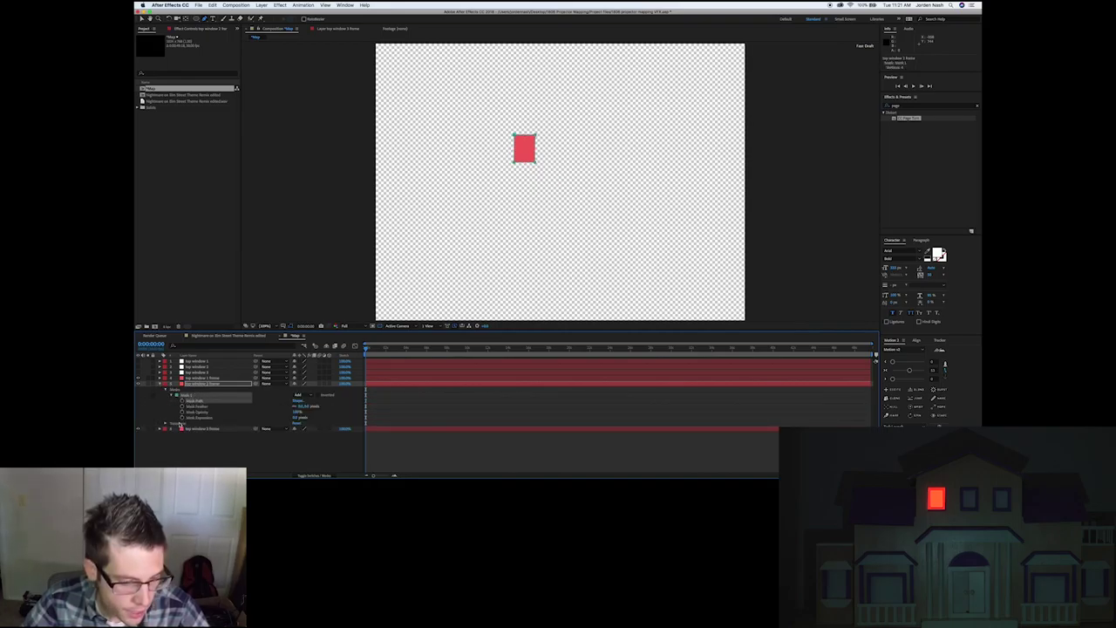
Try moving the whole top window 2 frame layer sideways, set its mask mode to None with the other frames hidden, and reset its transform.
click(203, 385)
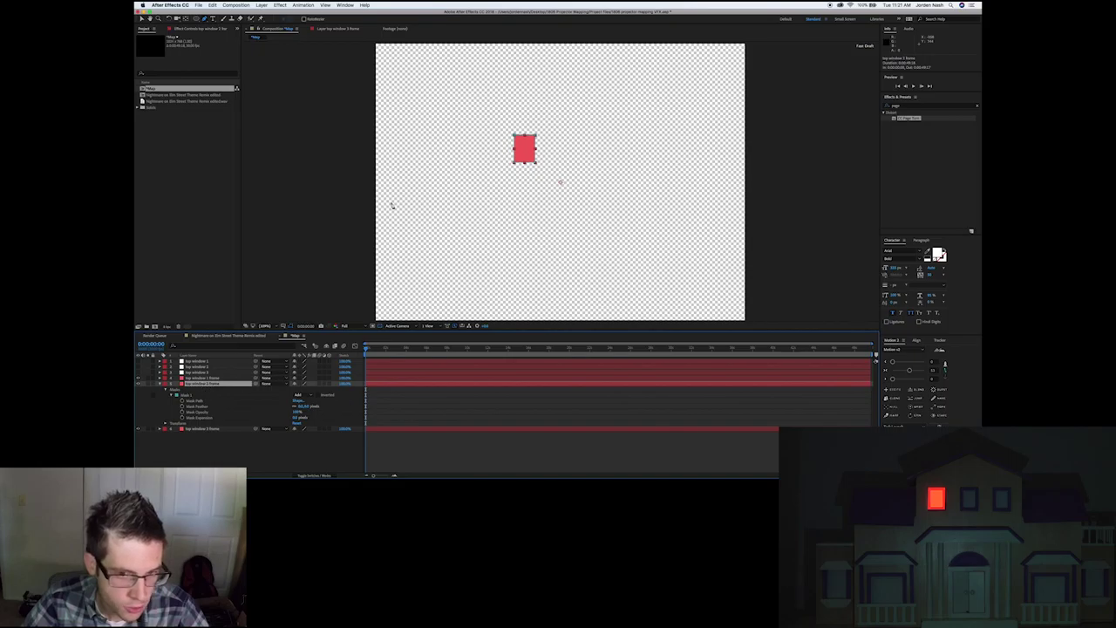
drag(523, 151, 566, 148)
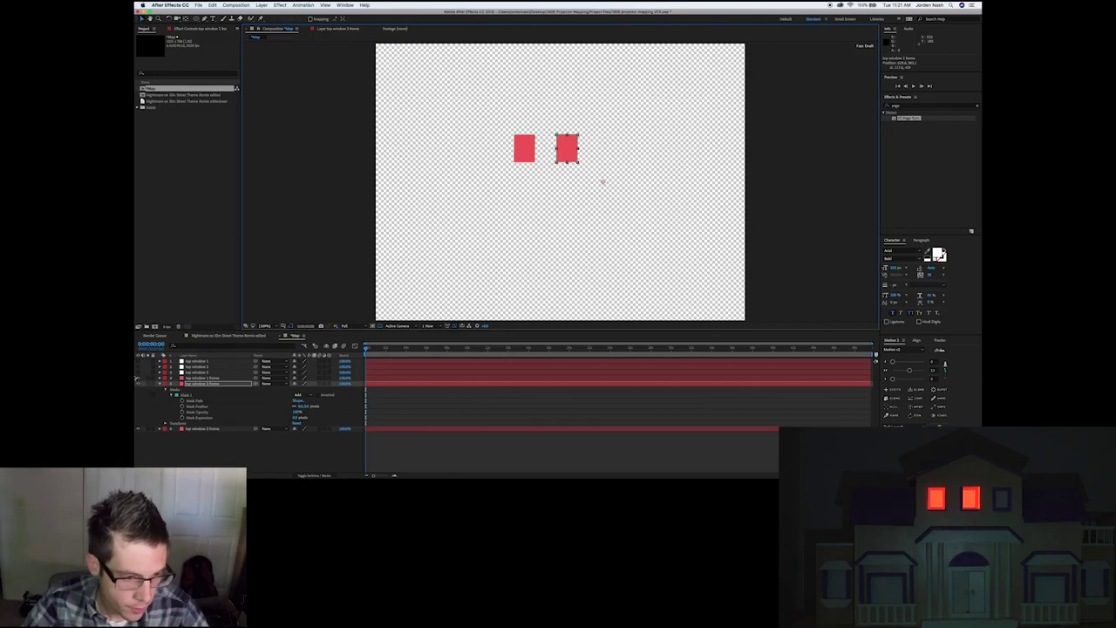
click(137, 429)
click(310, 395)
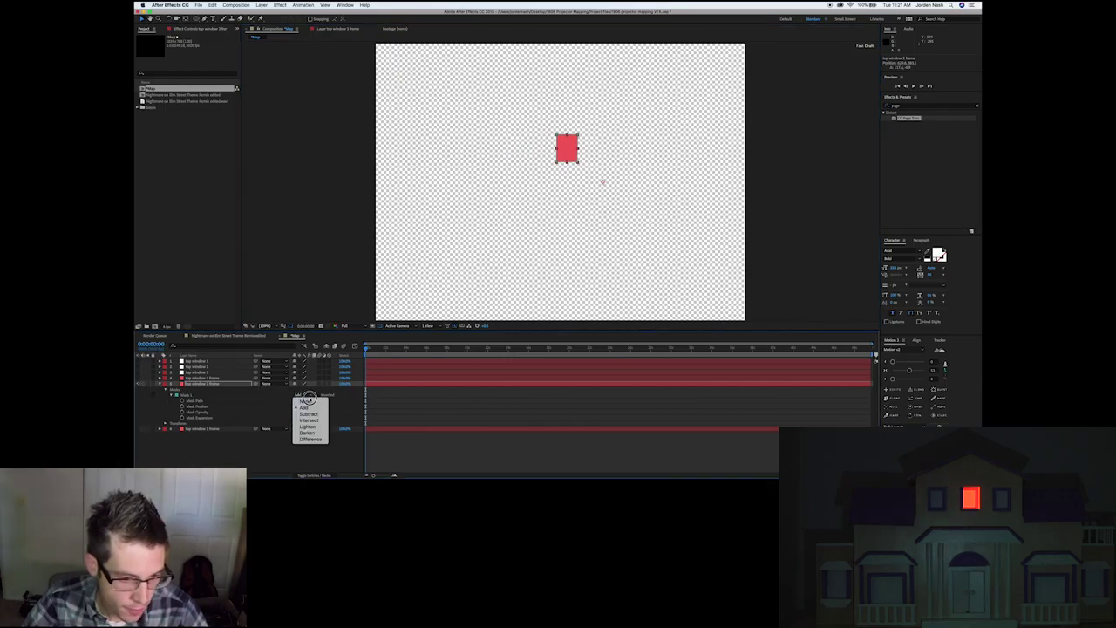
click(309, 401)
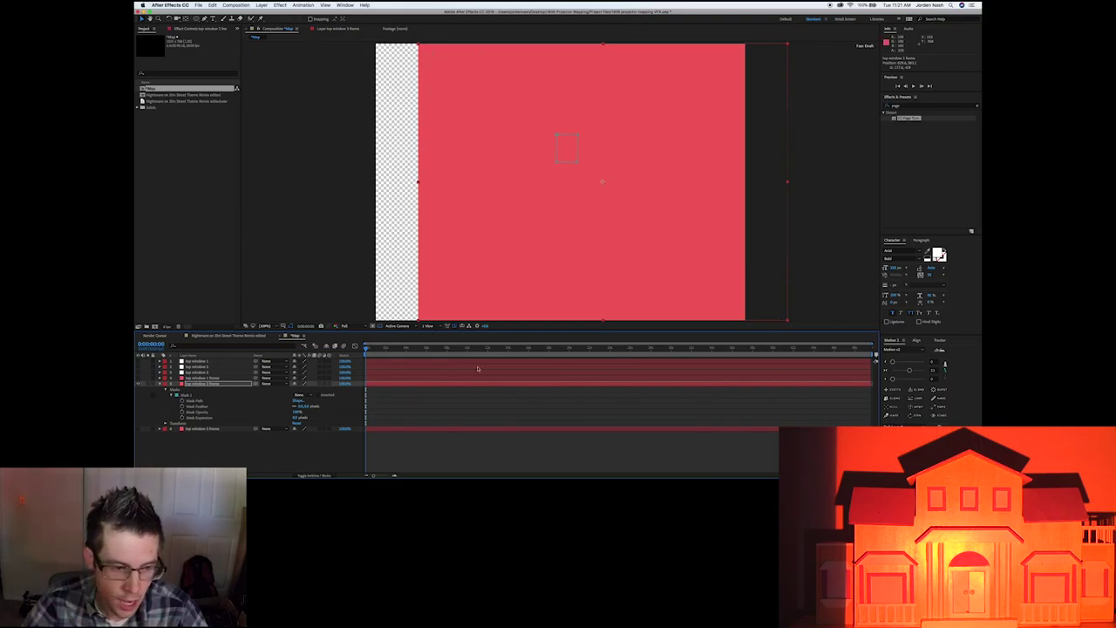
click(299, 424)
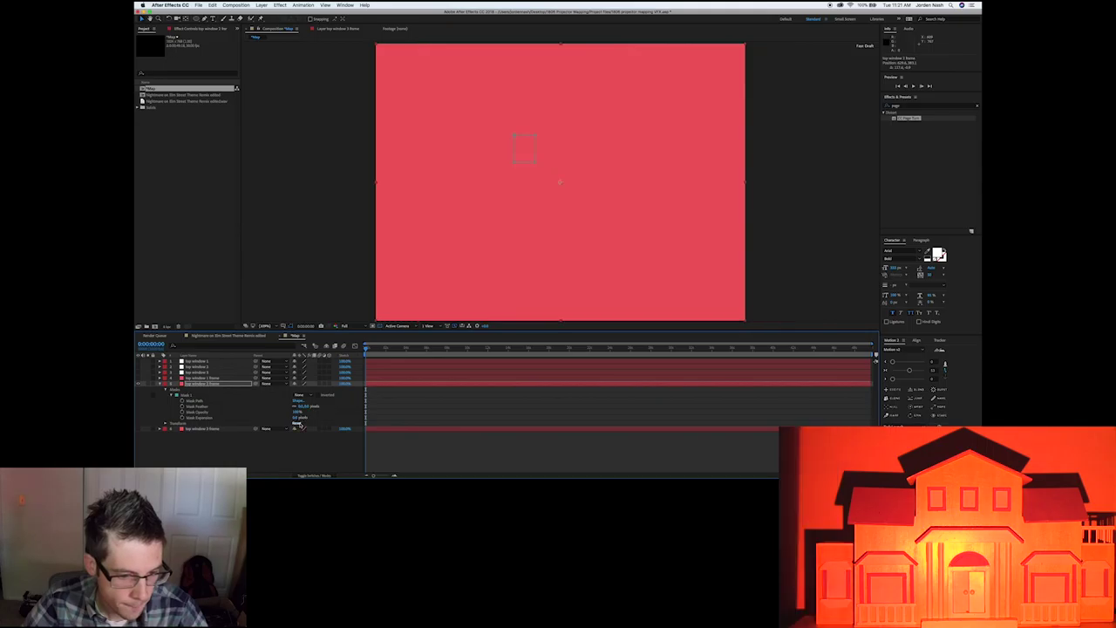
Set the top window 2 frame's mask mode to Add and move the mask path over the house's second top window.
click(199, 401)
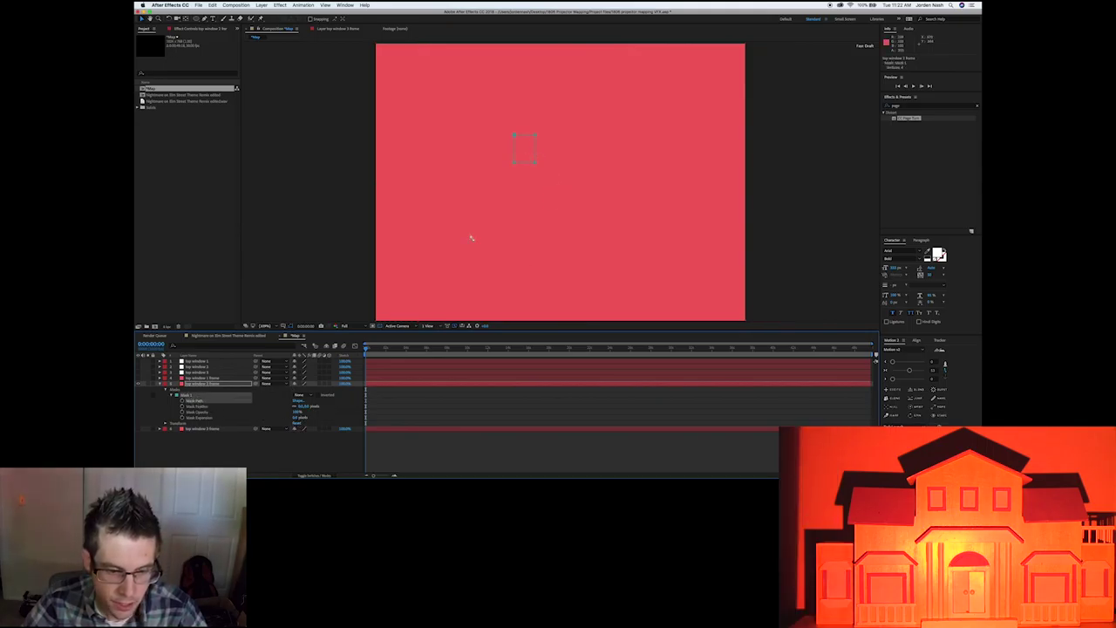
click(299, 395)
click(304, 403)
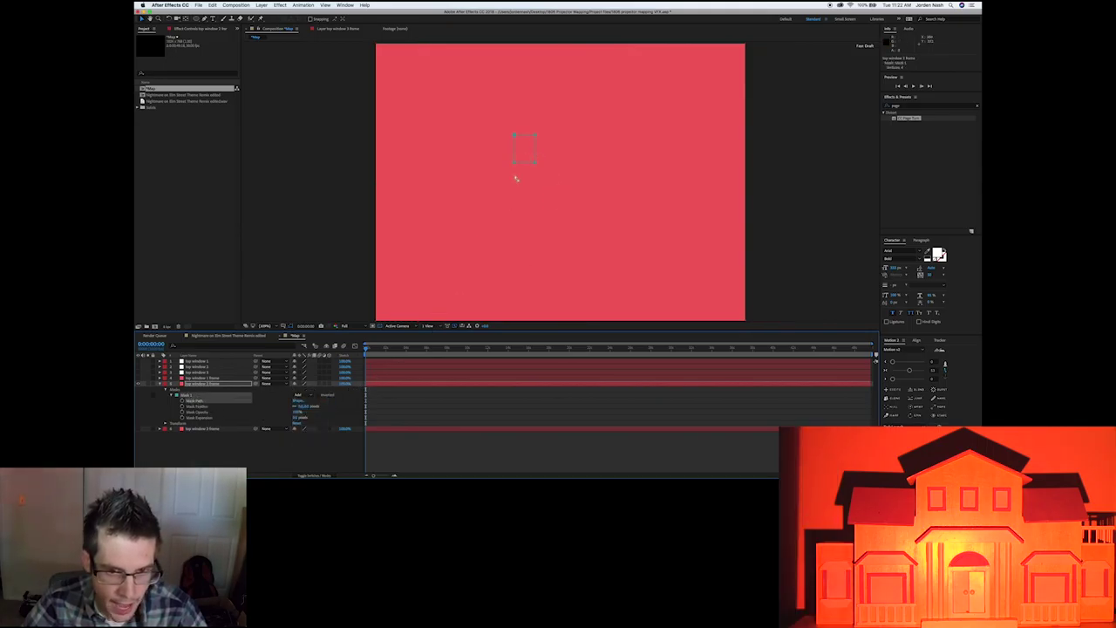
drag(535, 142, 575, 140)
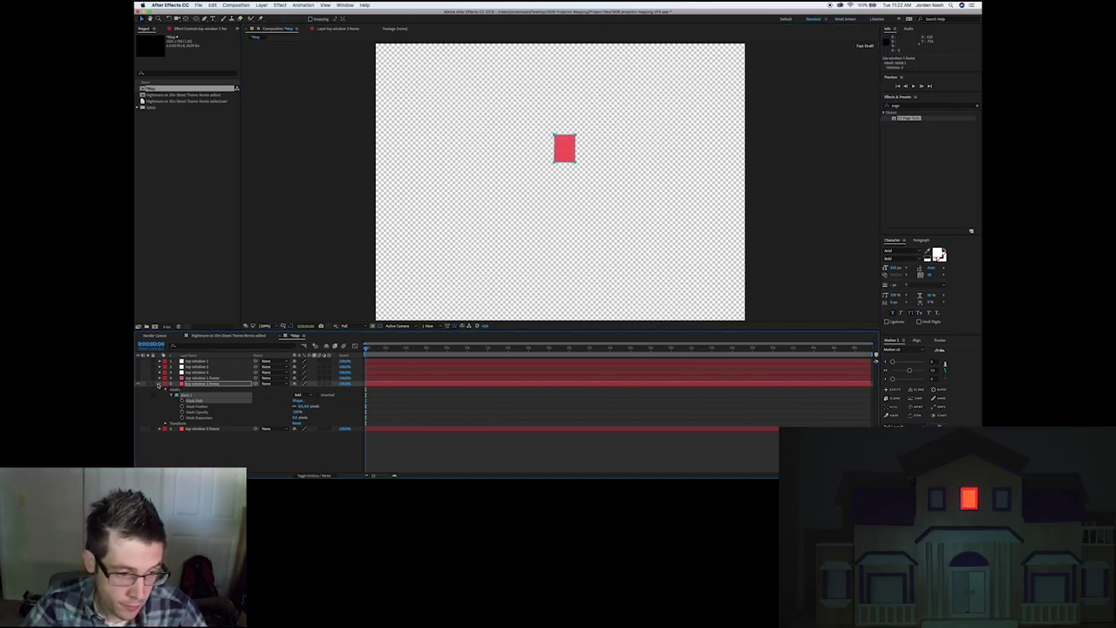
click(161, 383)
Show only the top window 3 frame layer and move its mask path over the house's third top window.
click(140, 384)
click(140, 389)
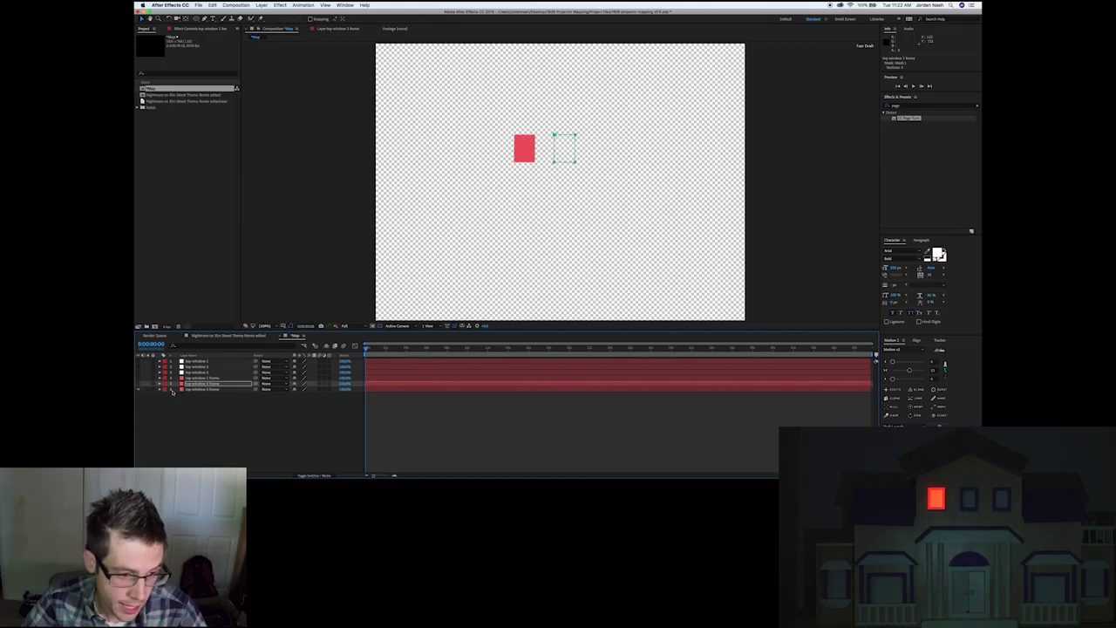
click(160, 389)
click(166, 395)
click(171, 401)
click(194, 406)
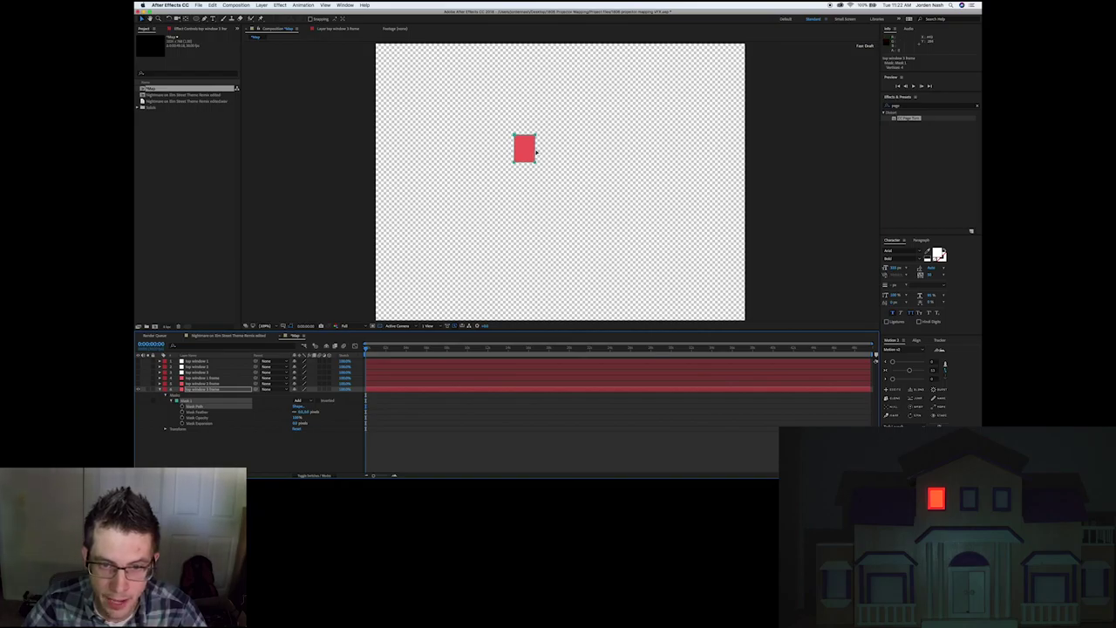
drag(535, 153, 616, 150)
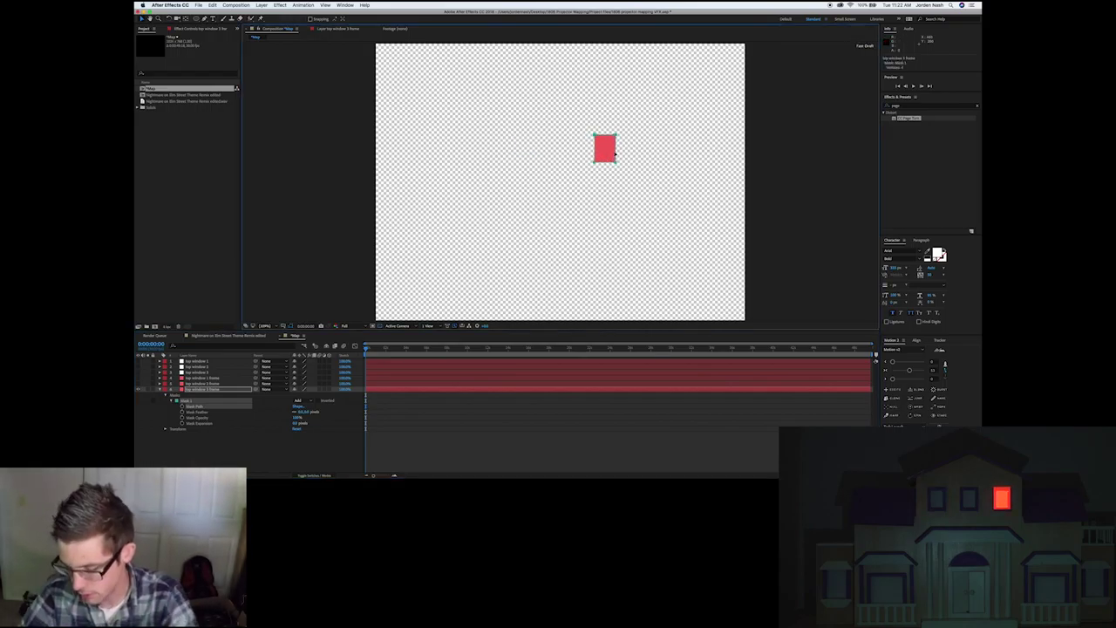
Collapse the top window 3 frame layer's properties and turn on visibility for all six window and frame layers.
click(163, 392)
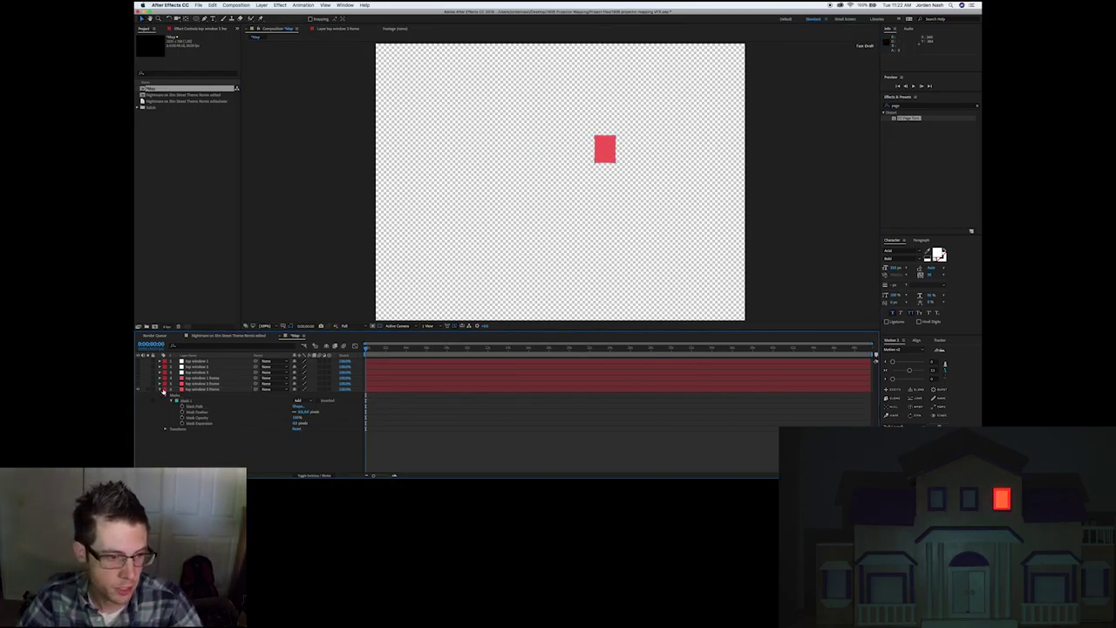
click(159, 389)
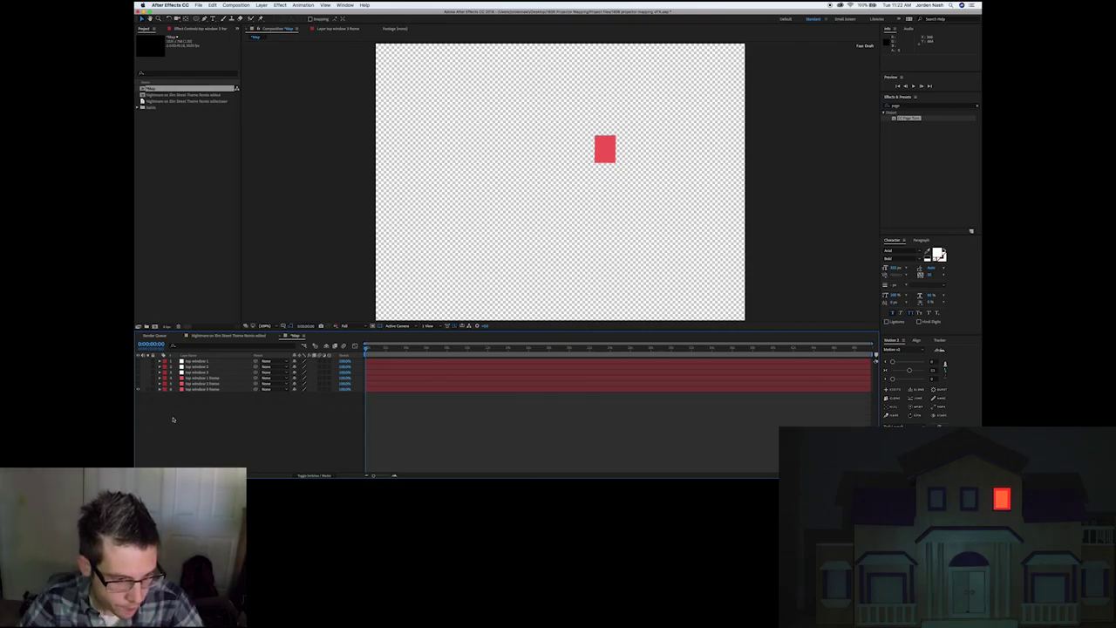
click(138, 390)
drag(138, 361, 139, 390)
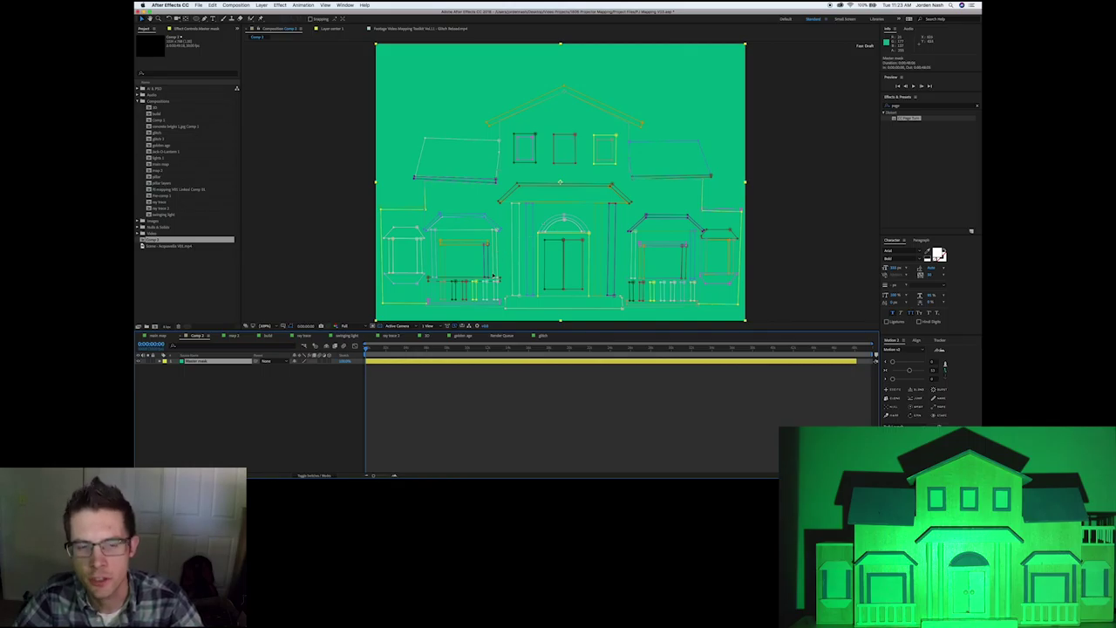
Expand the finished project's Master mask layer and look through its door and arch masks.
click(159, 361)
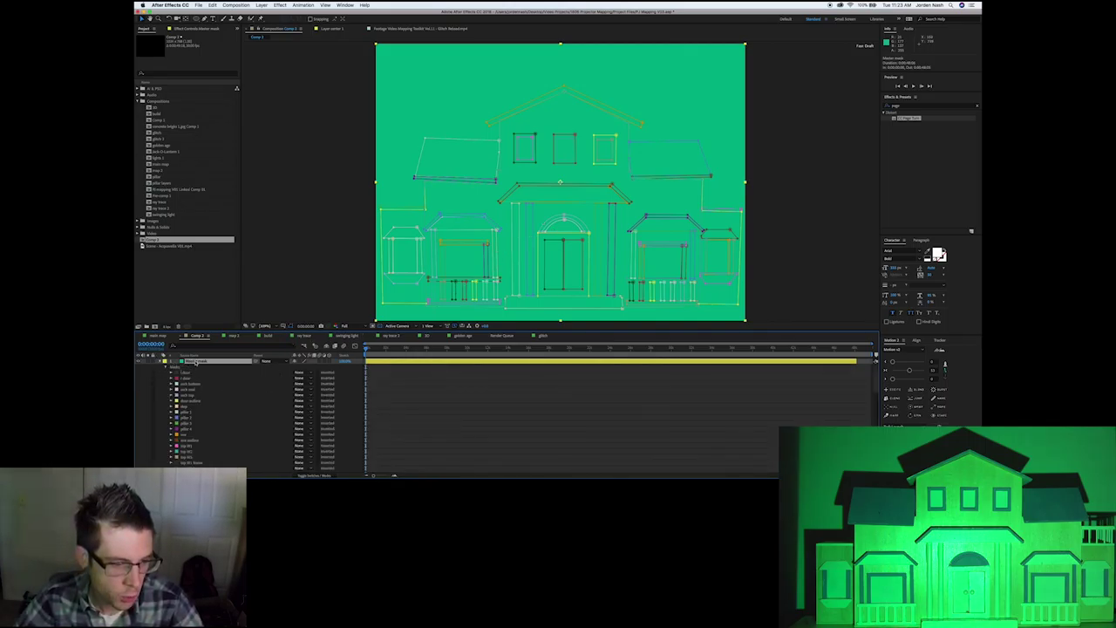
click(190, 378)
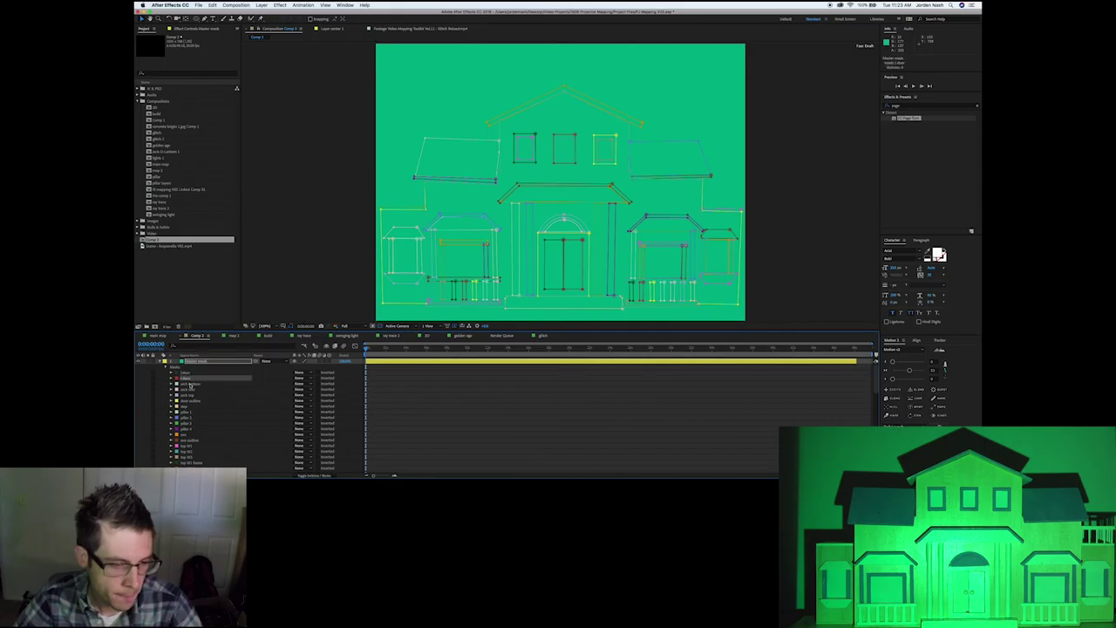
click(193, 383)
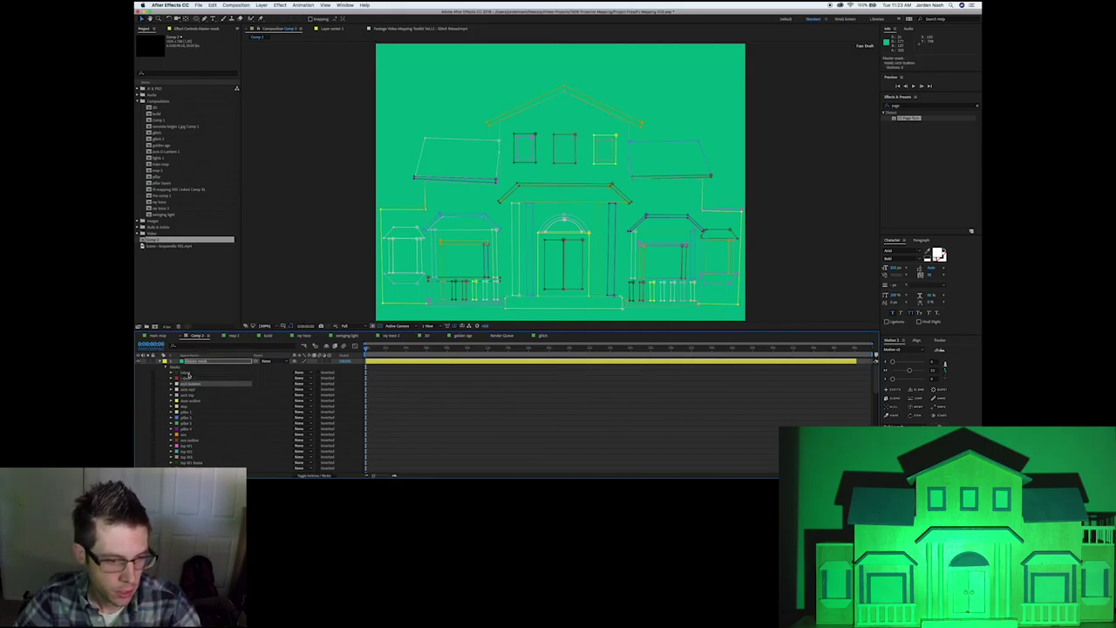
click(185, 374)
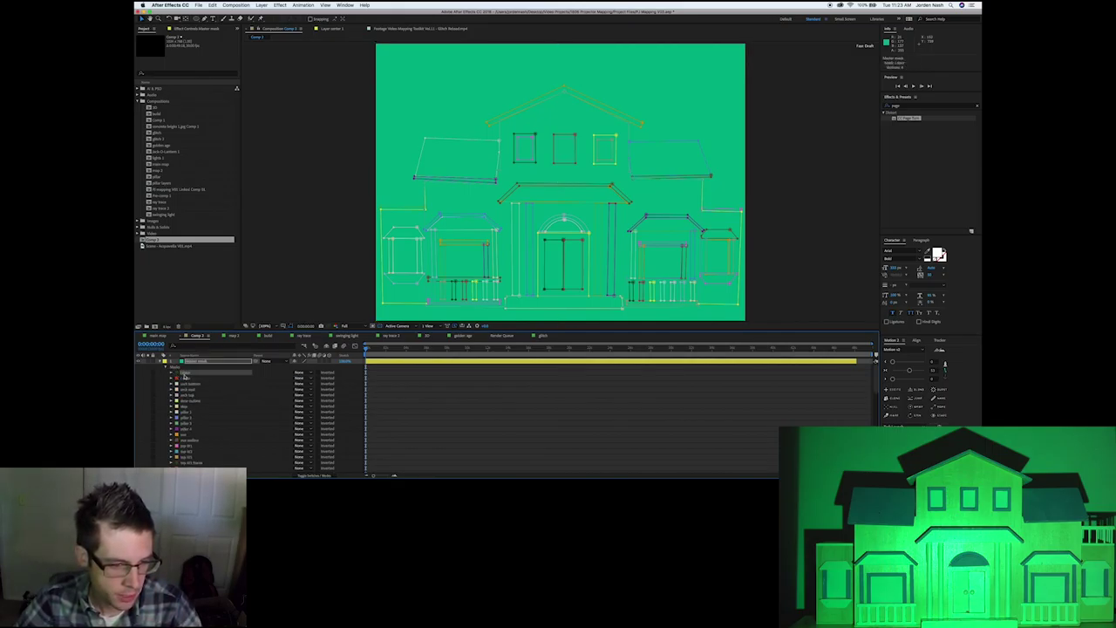
Preview the left door mask by setting its mode to Add, and undo that change.
click(303, 374)
click(301, 378)
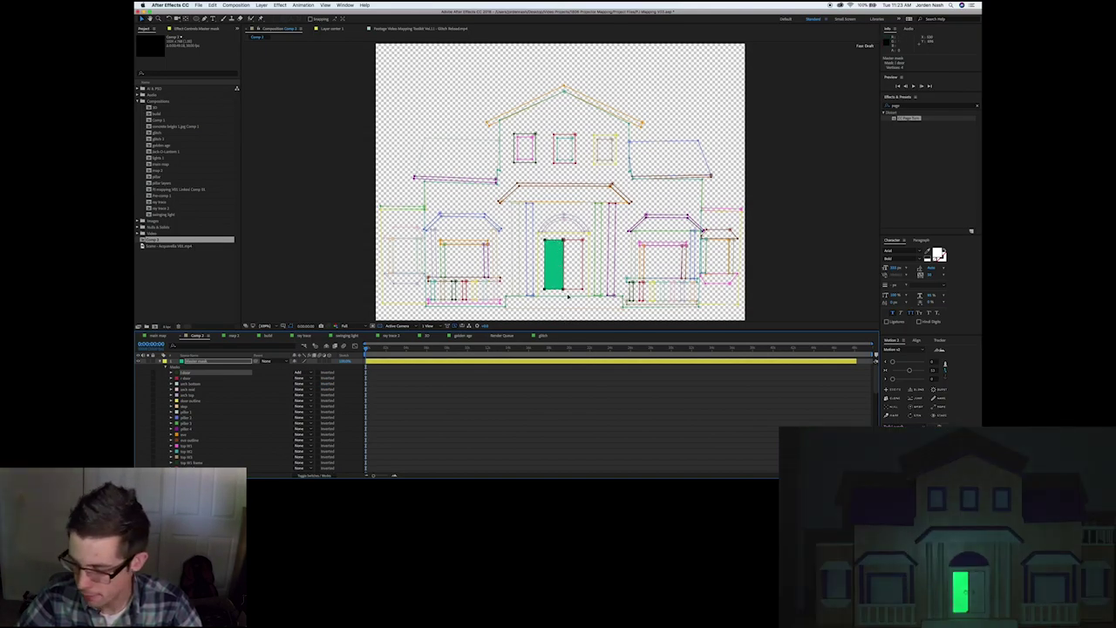
key(ctrl+z)
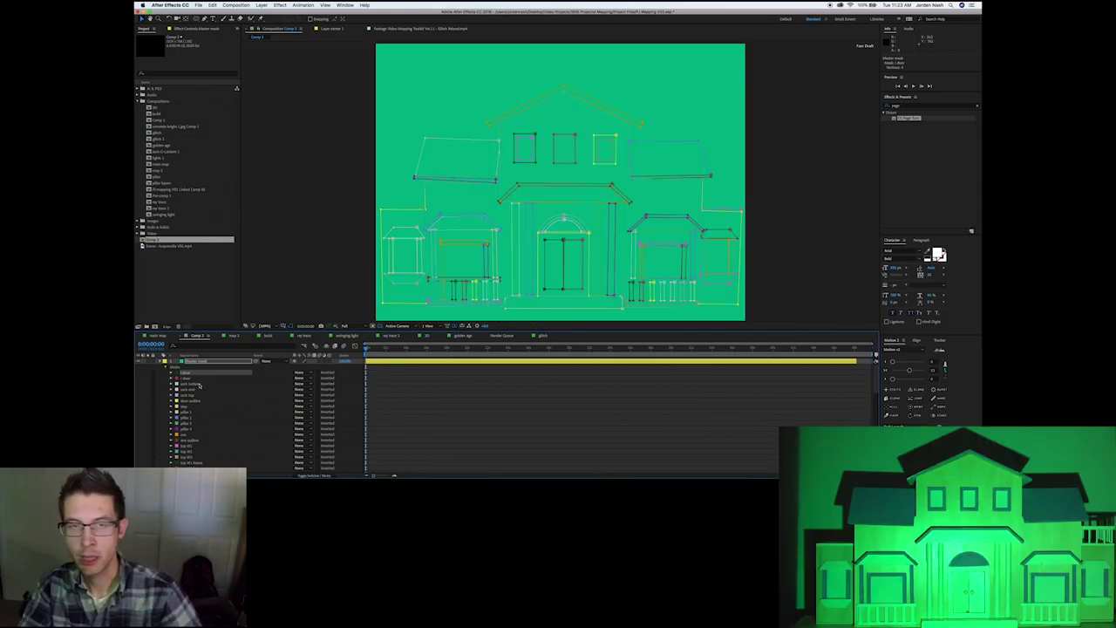
Set the mode of the "whole house - step" mask on the Master mask layer to Add.
scroll(209, 457, down, 5)
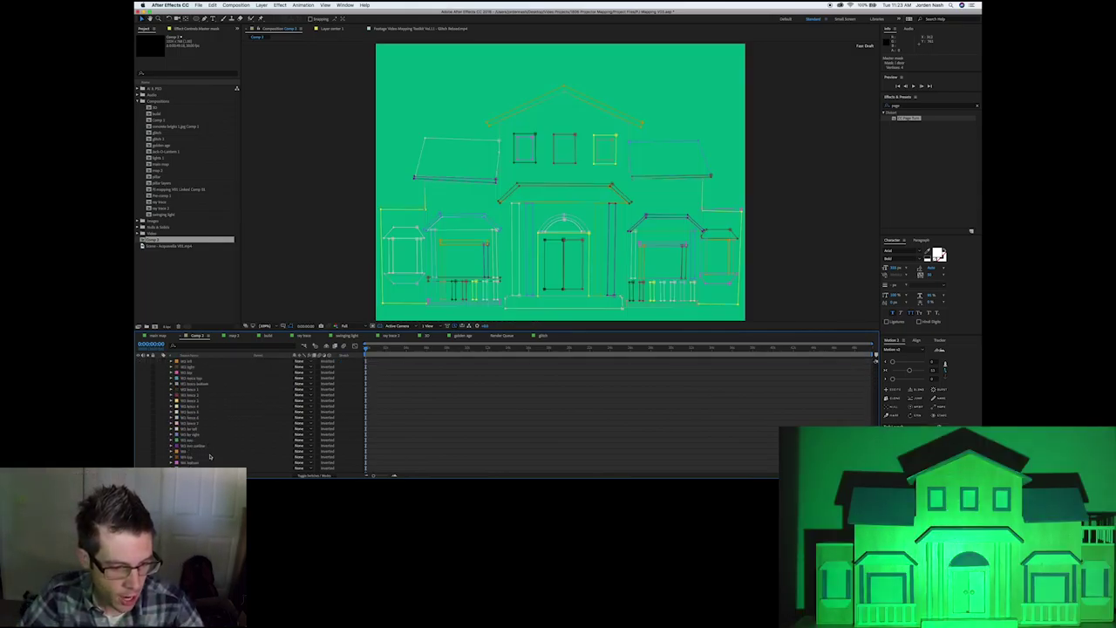
click(184, 459)
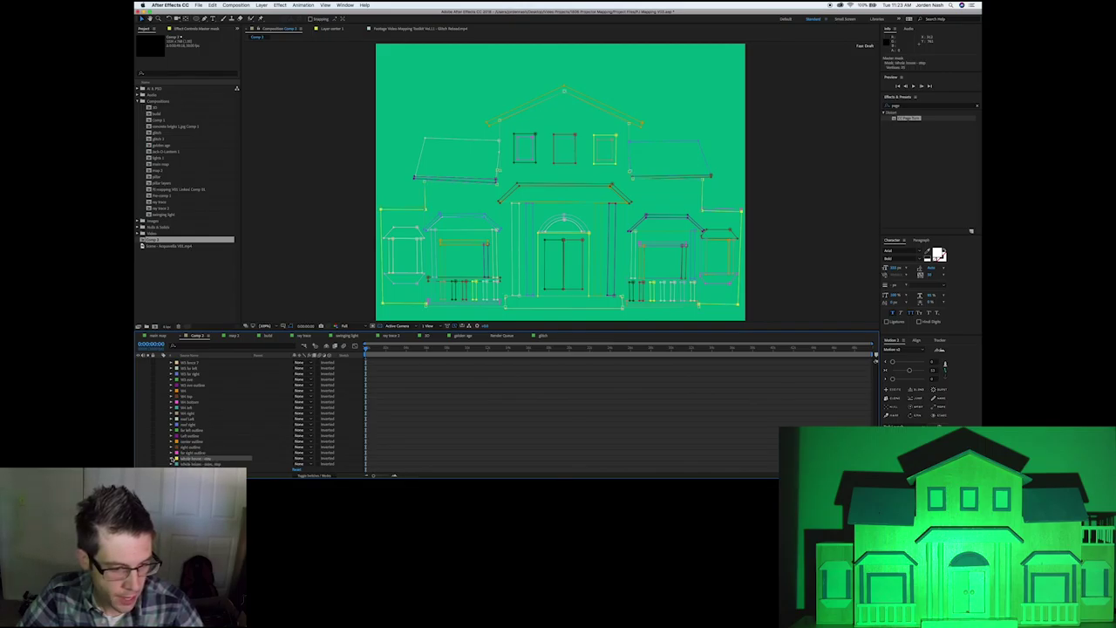
click(305, 462)
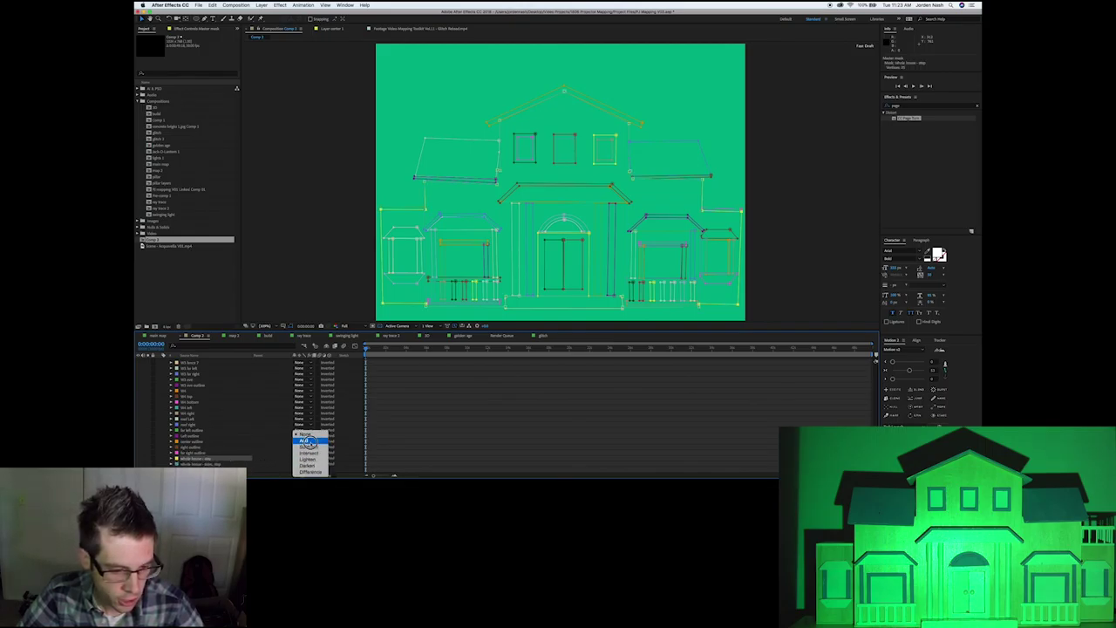
click(314, 441)
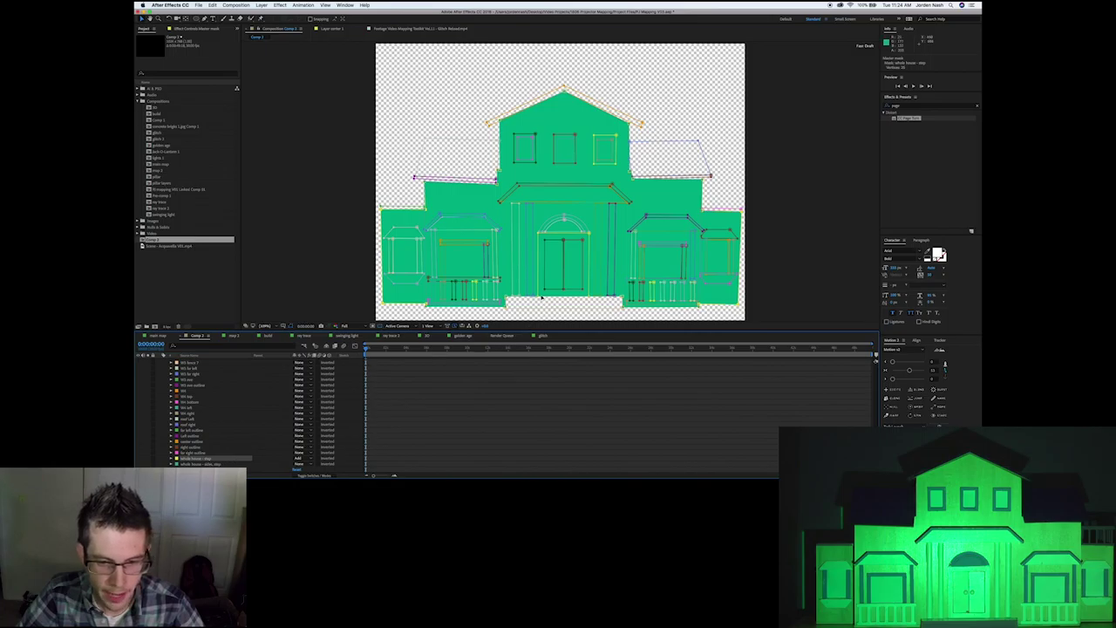
Set the "whole house - step" mask back to None, and preview the "whole house - sides_step" mask in Add mode before resetting it to None.
click(310, 436)
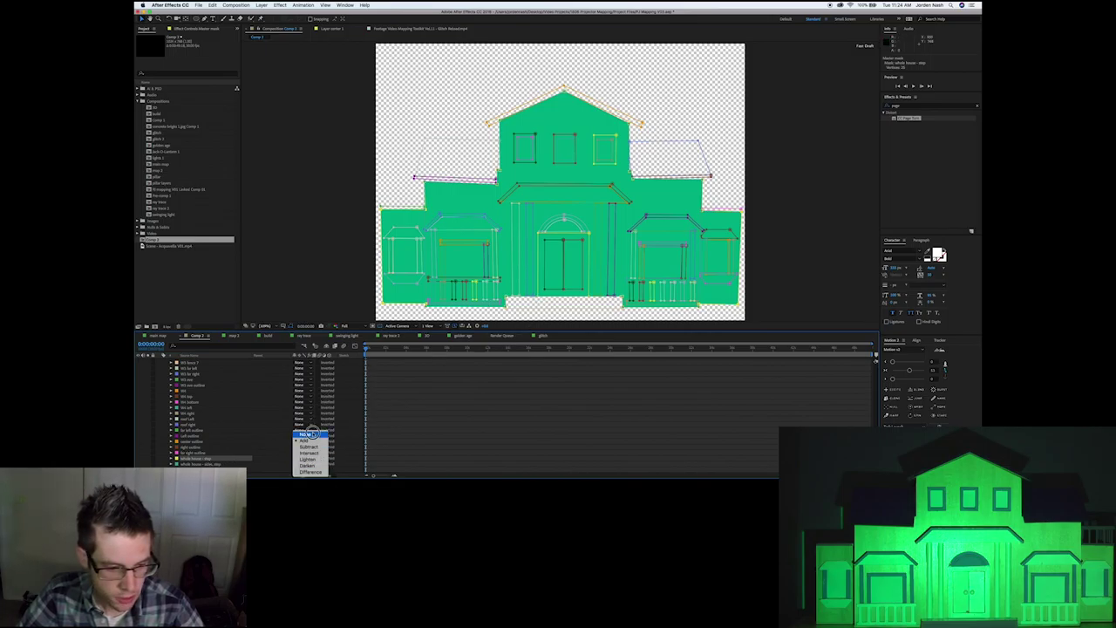
click(305, 434)
click(315, 467)
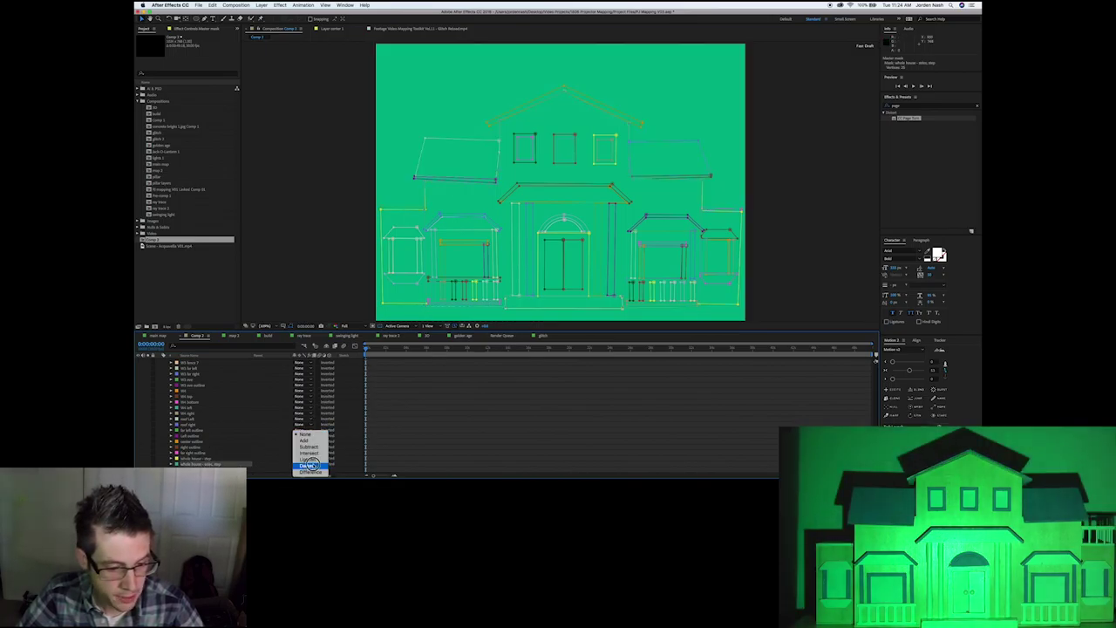
click(311, 441)
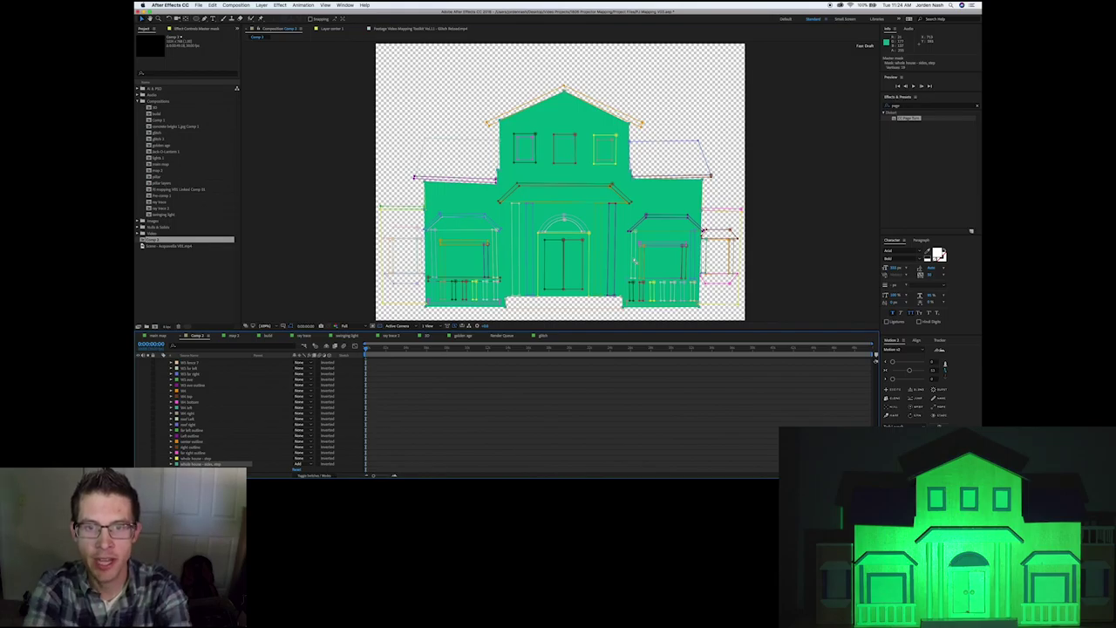
click(307, 436)
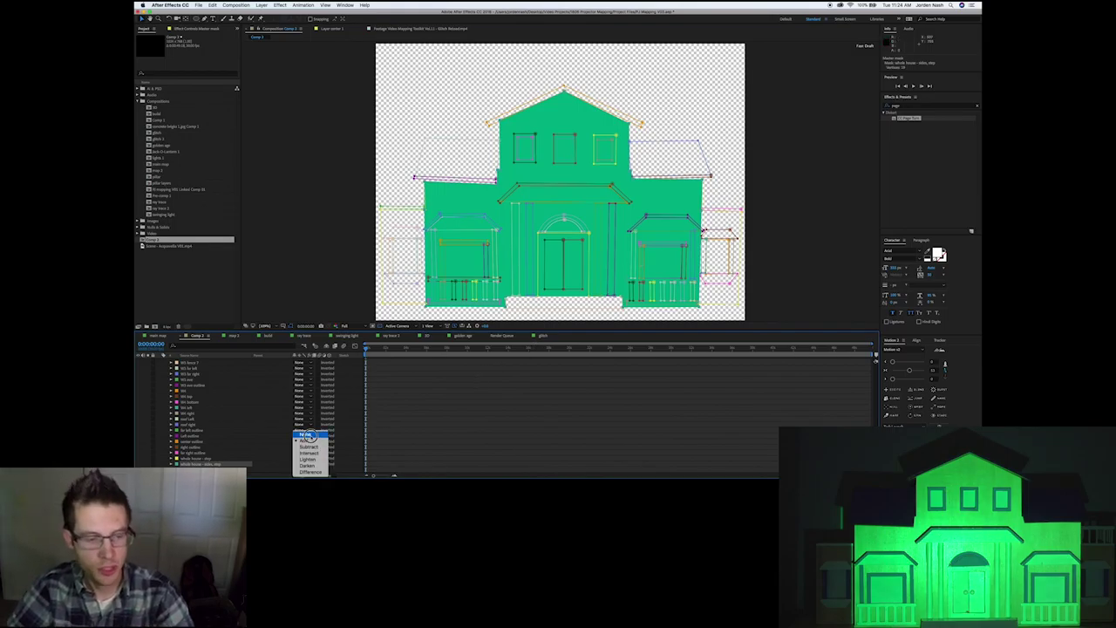
click(305, 434)
Collapse the Master mask layer's properties and turn off the layer's visibility.
scroll(222, 403, down, 5)
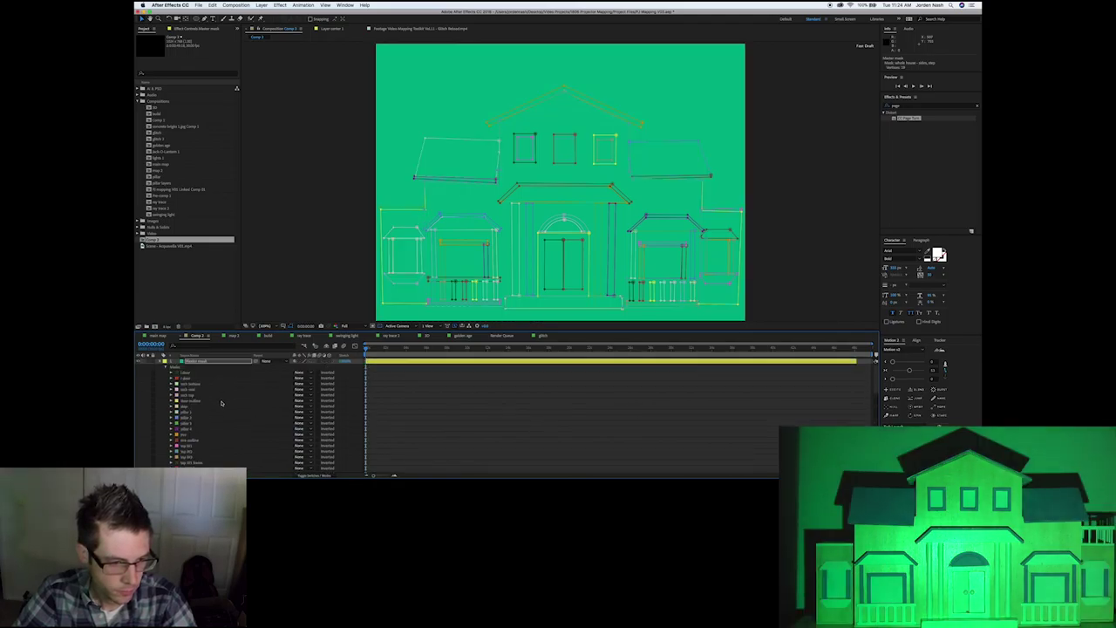
click(160, 361)
click(229, 404)
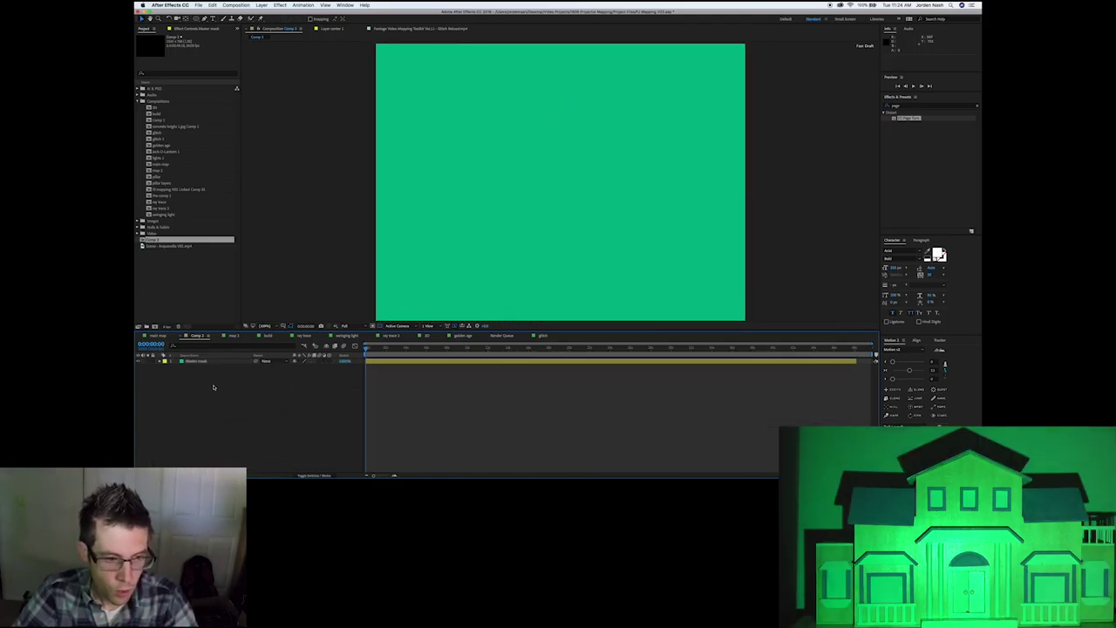
click(199, 361)
click(137, 361)
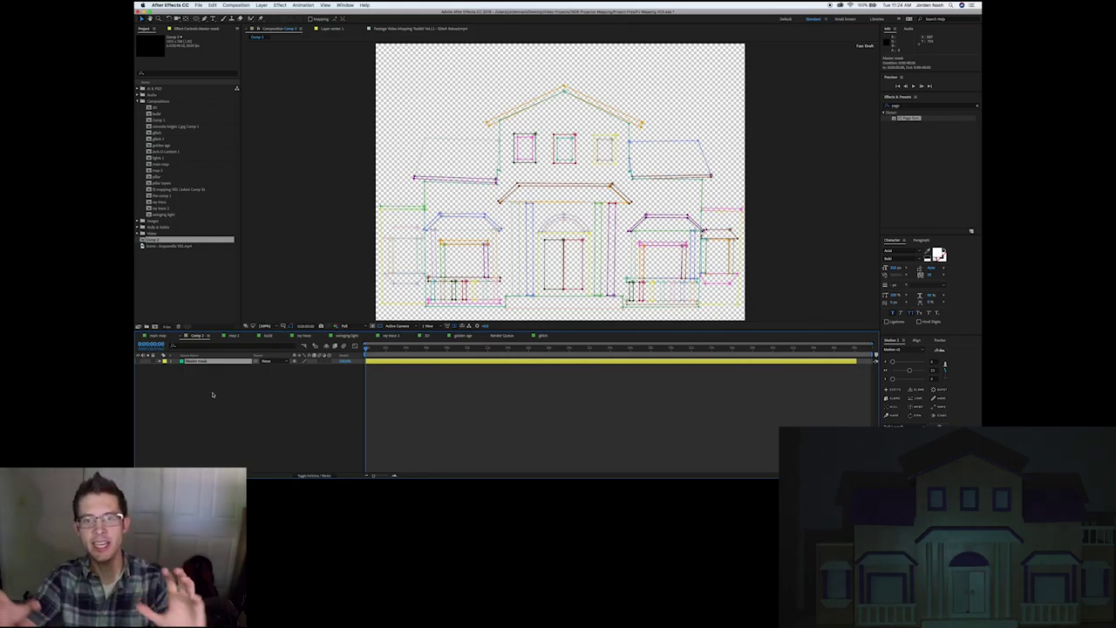
click(239, 428)
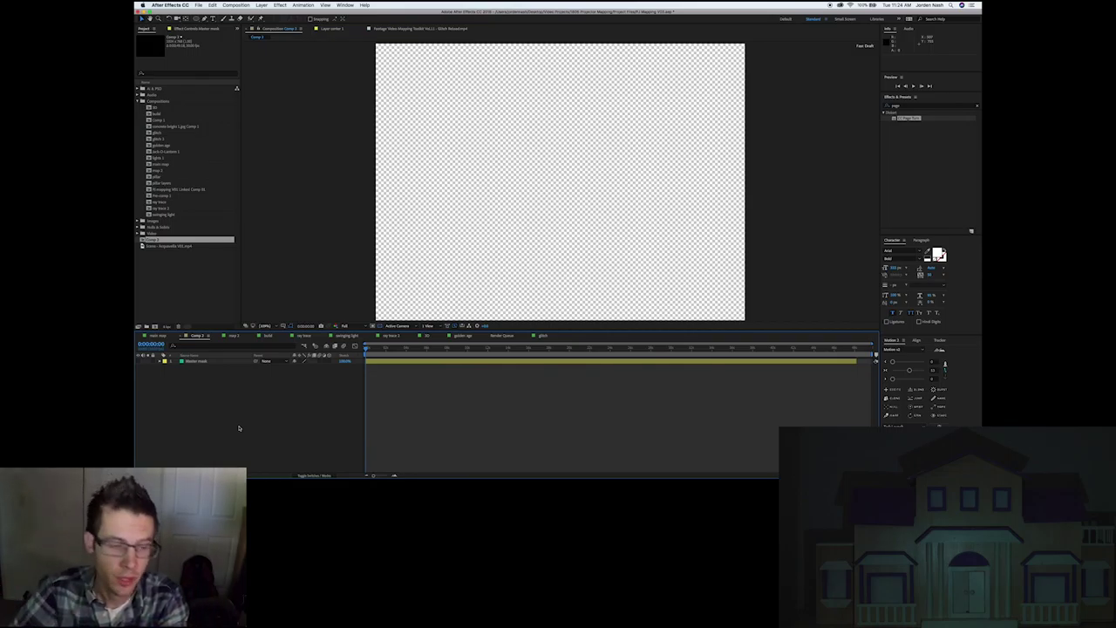
Preview "Free halloween projection loop(1).mp4" in Finder's Videos folder, import it, and add it to the composition below the Master mask layer.
click(139, 101)
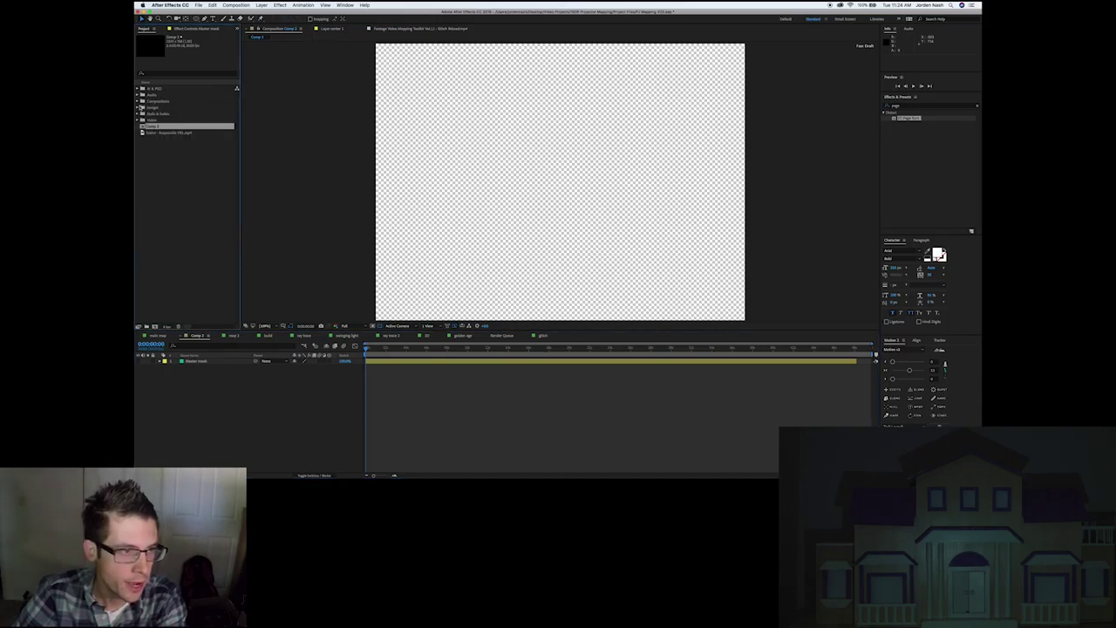
click(137, 120)
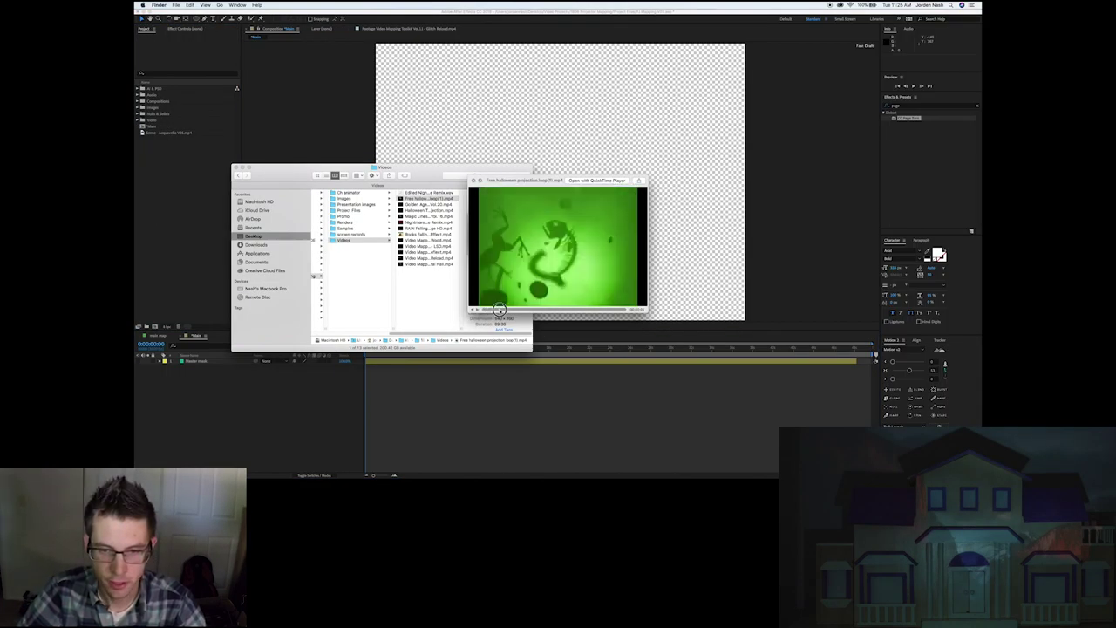
drag(498, 309, 611, 310)
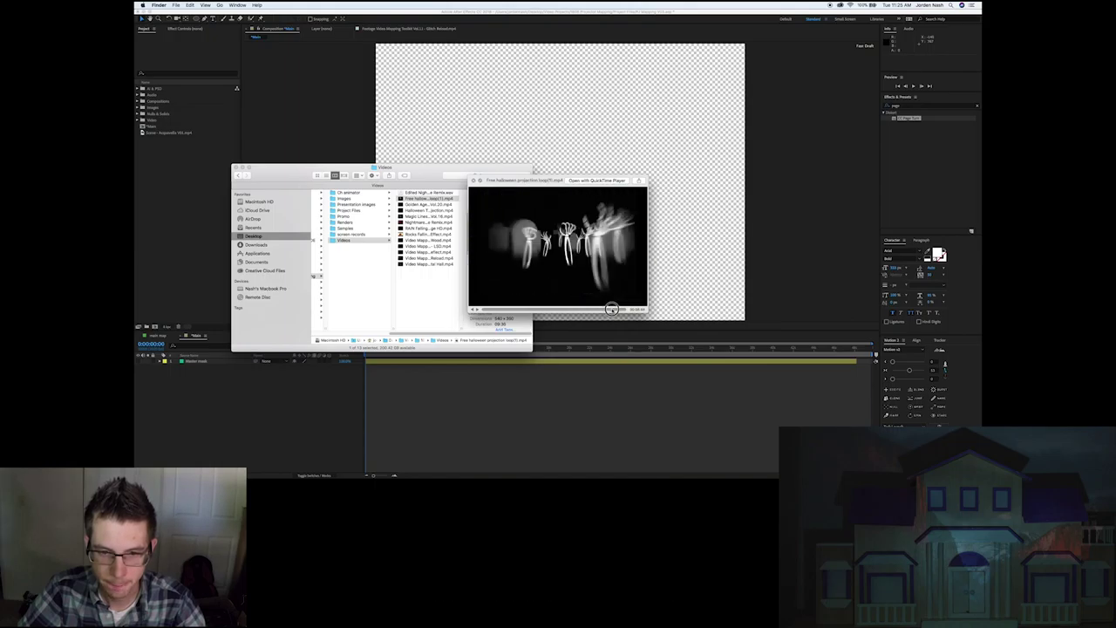
key(space)
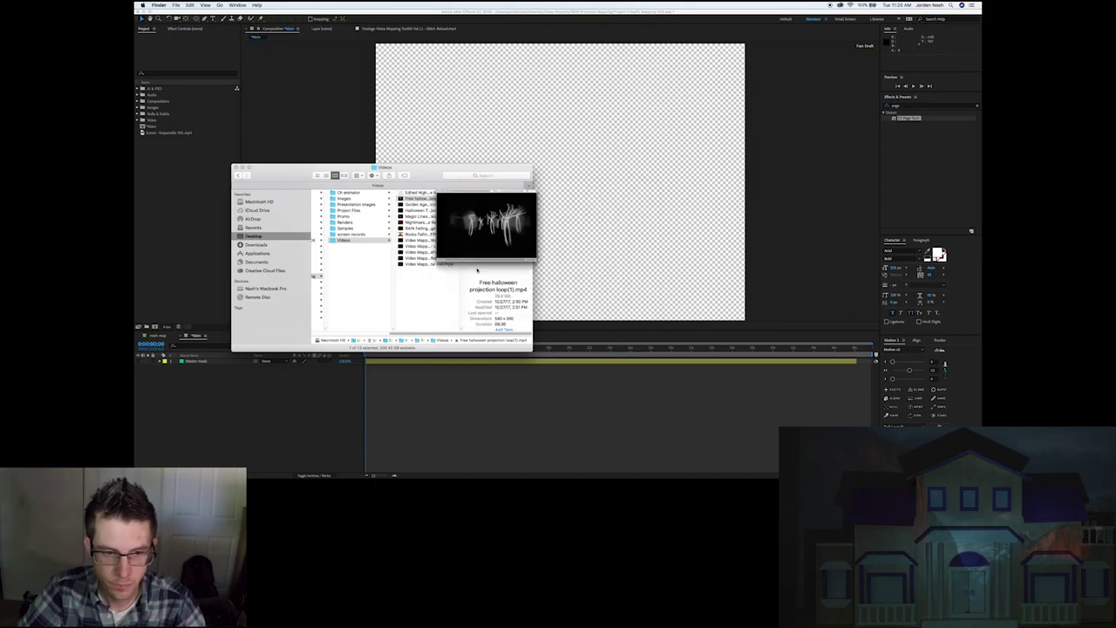
drag(427, 198, 174, 192)
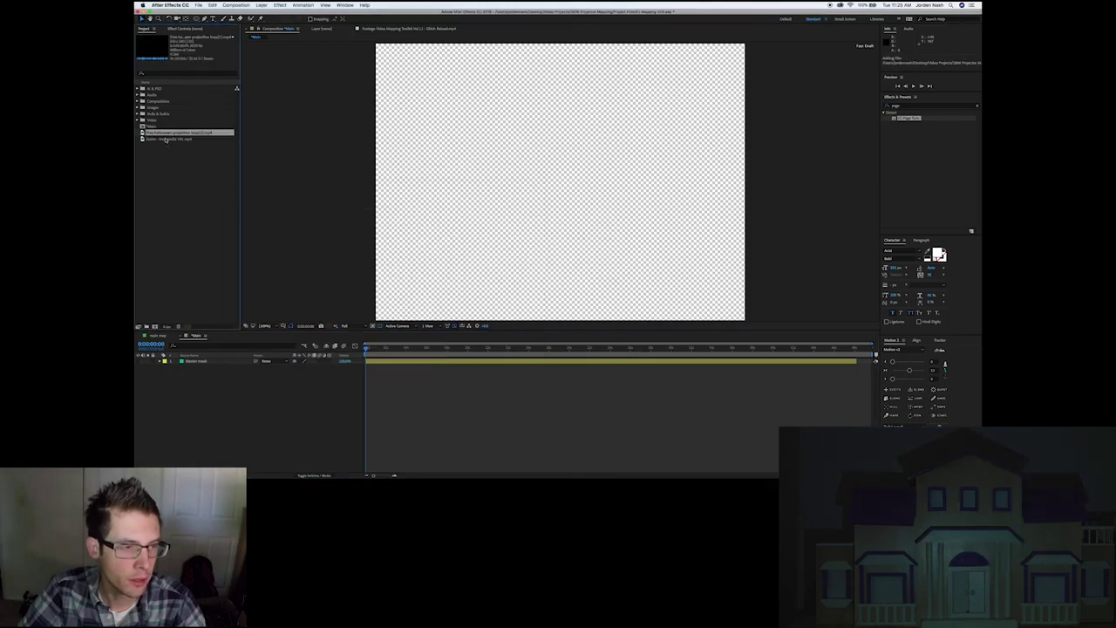
drag(241, 385, 232, 402)
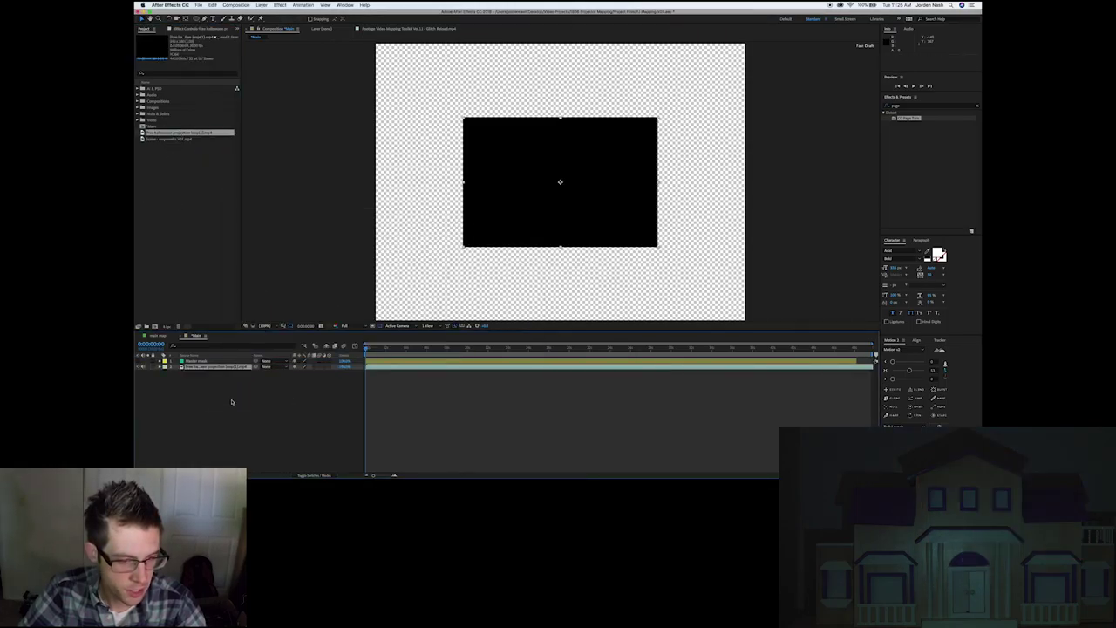
Trim the Halloween loop layer to the green witch section, from 0:00:38:11 to about 0:00:48, and move it to the composition's start.
drag(369, 350, 756, 366)
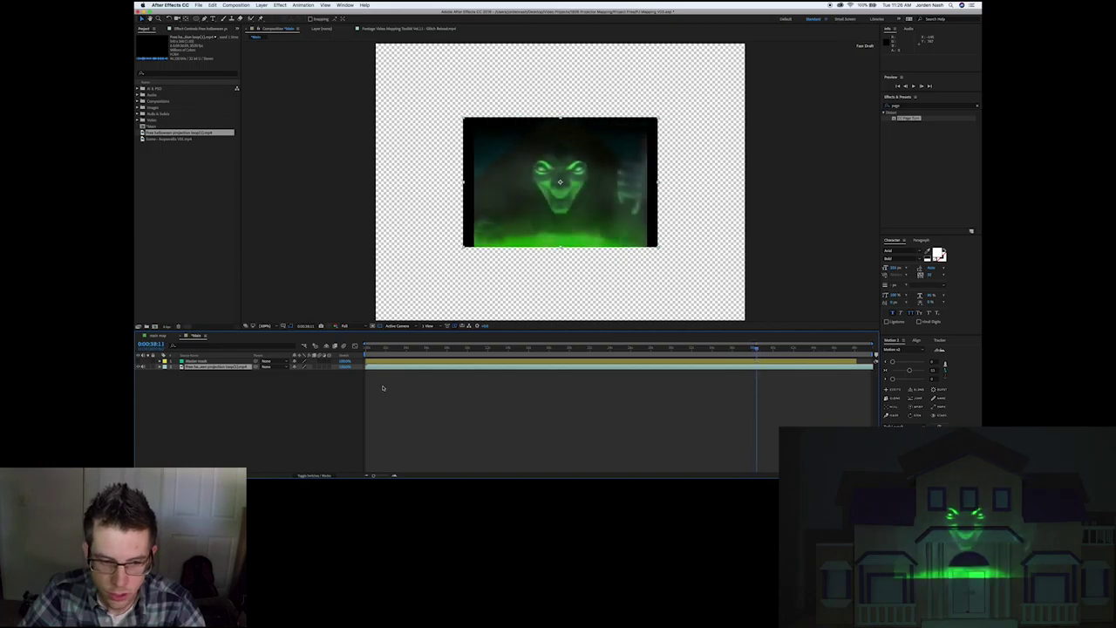
click(755, 372)
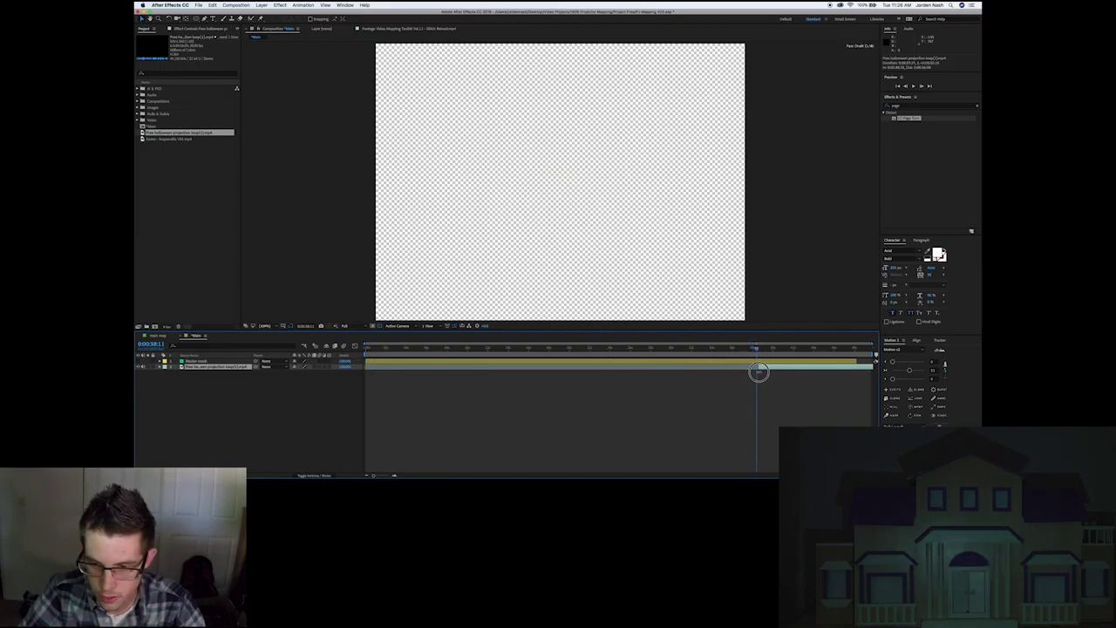
drag(757, 372, 855, 370)
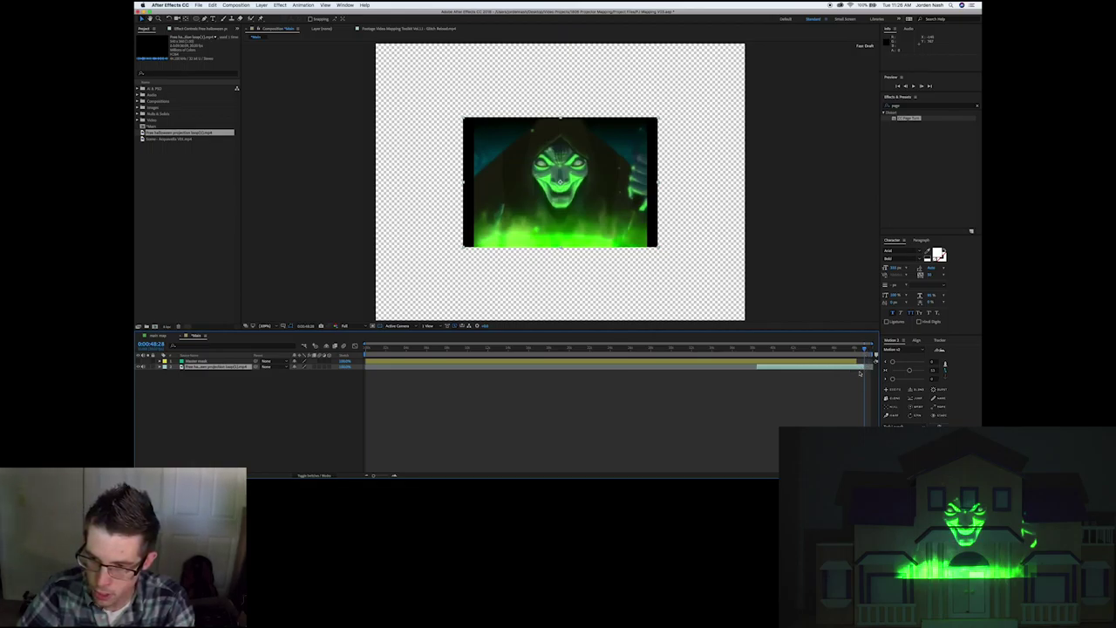
drag(818, 369, 421, 376)
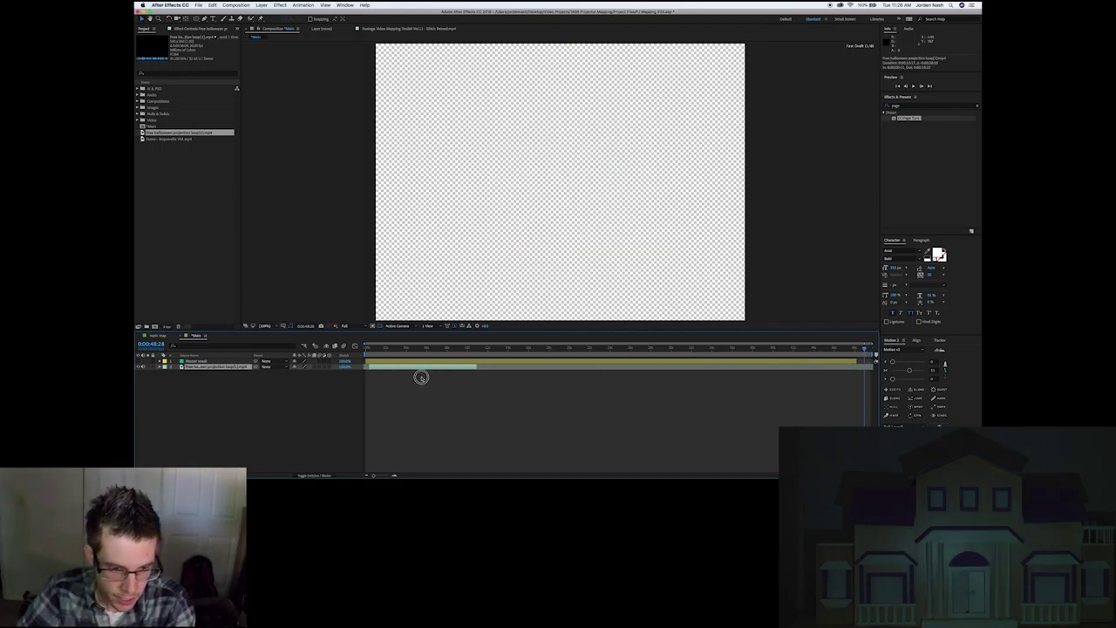
click(377, 349)
key(space)
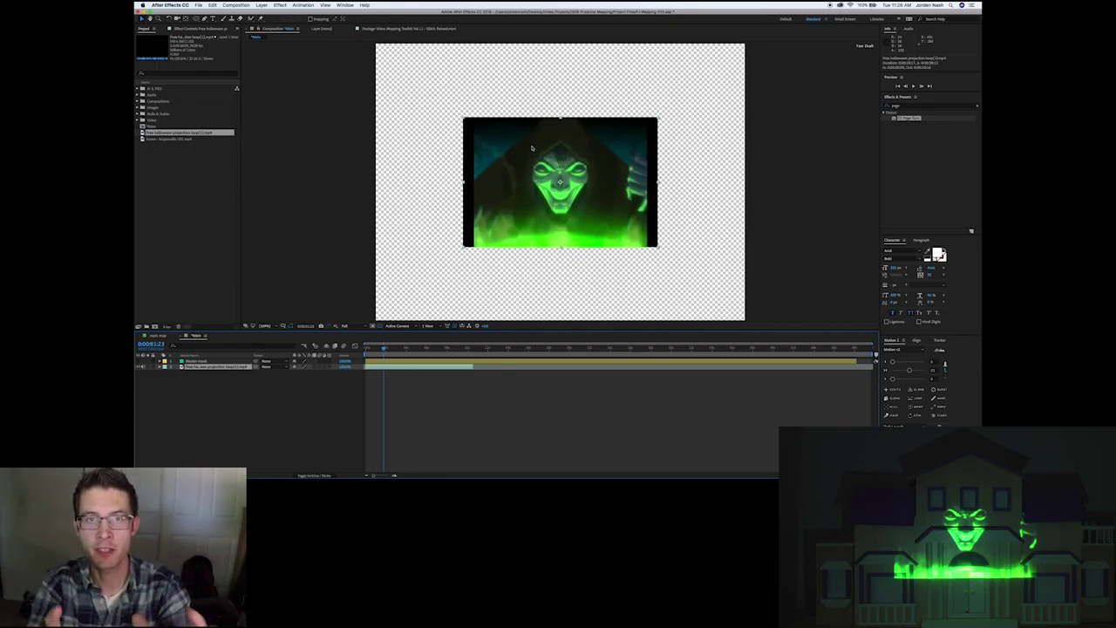
Duplicate the Master mask layer, turn on visibility for the lower copy, and reveal its masks.
click(249, 378)
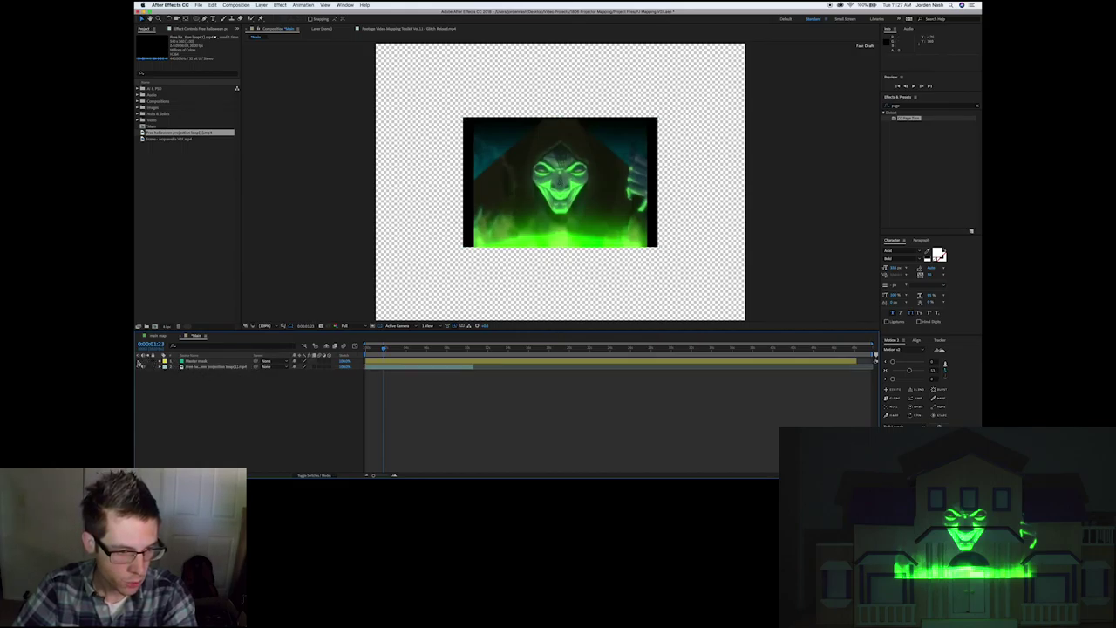
click(195, 361)
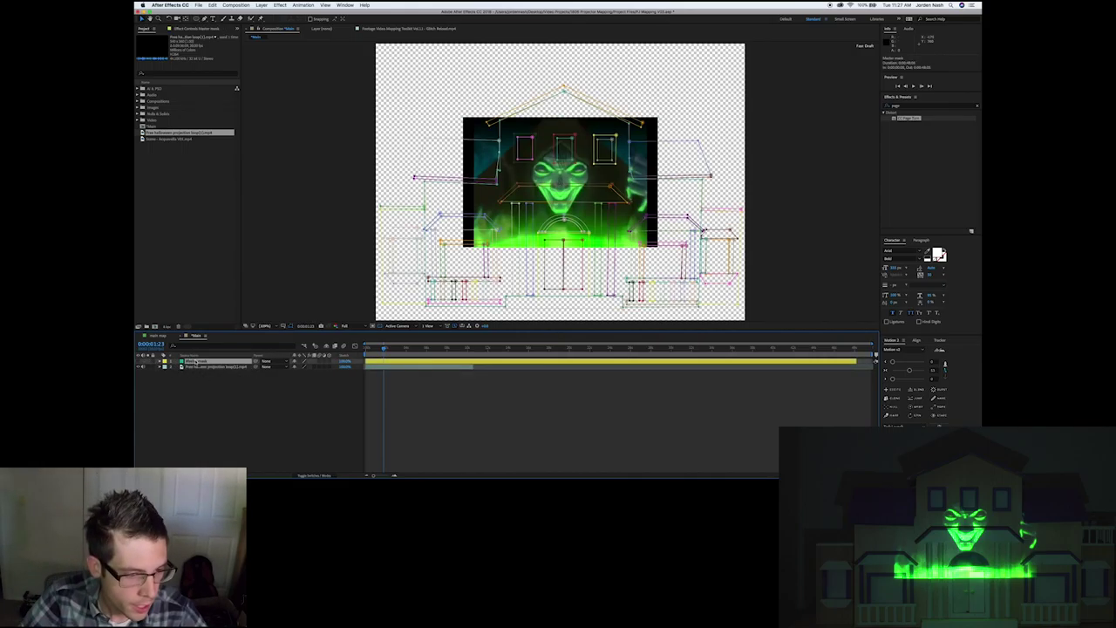
key(super+d)
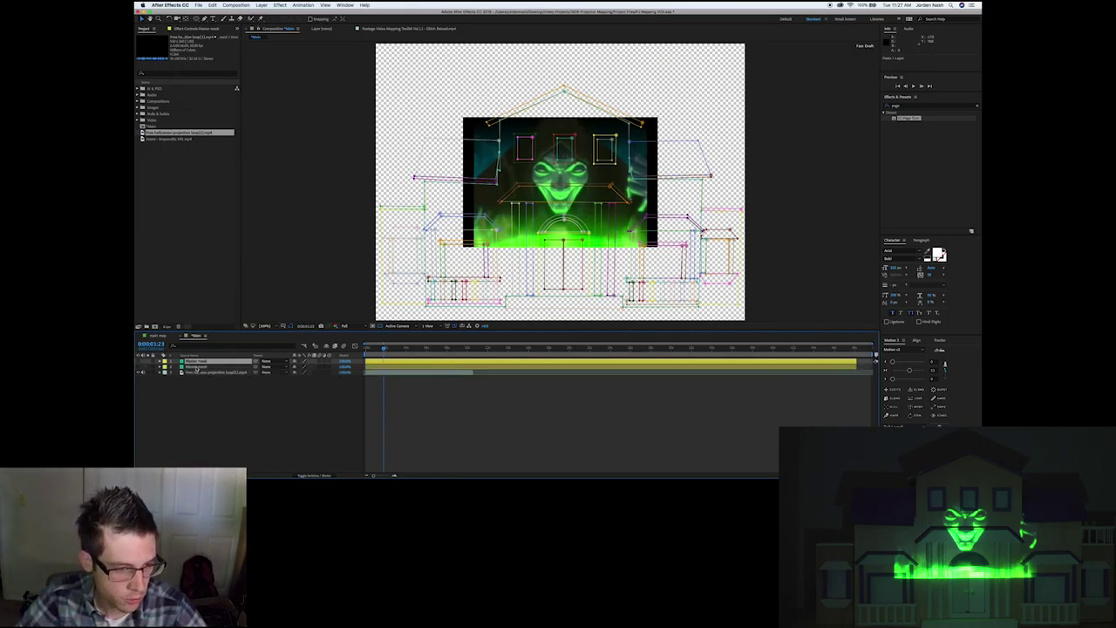
click(197, 366)
click(147, 367)
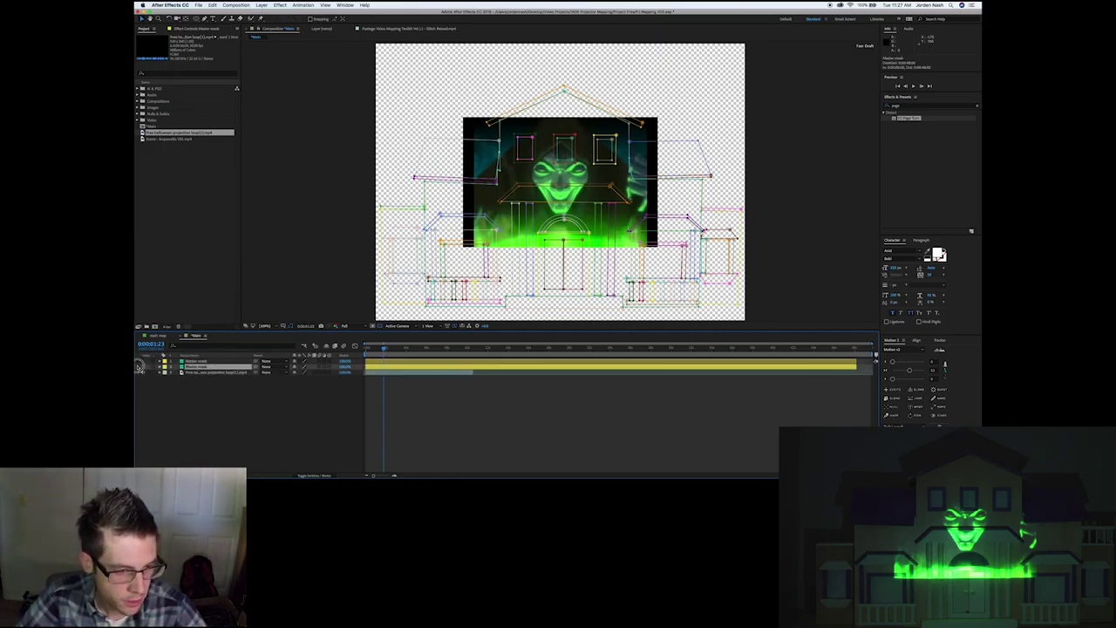
key(m)
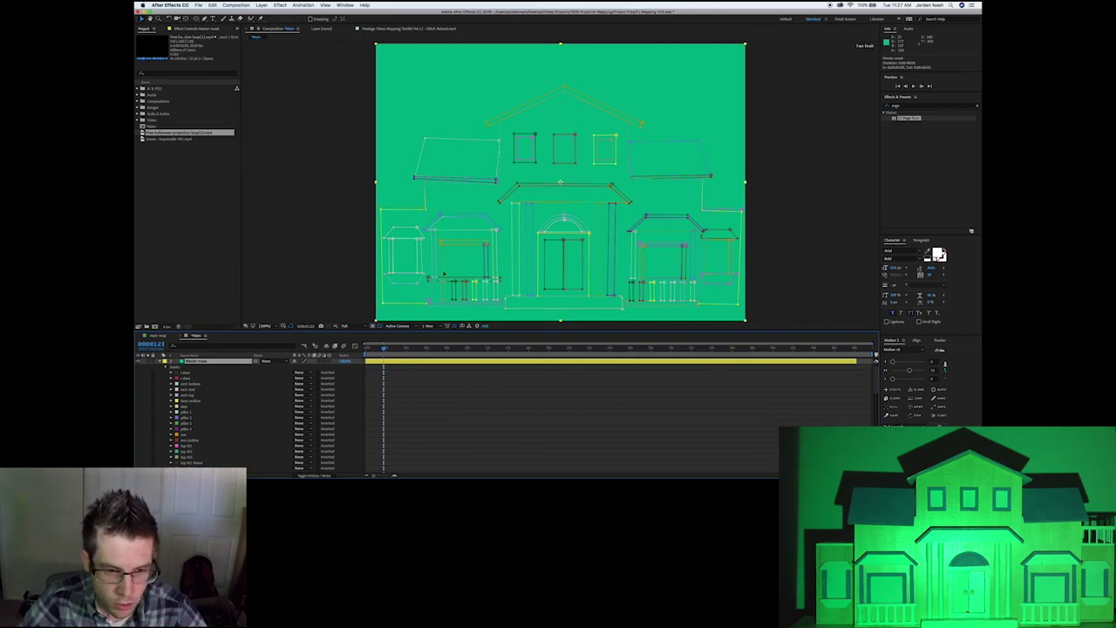
On the lower Master mask copy, set the mask of the large ground-floor window left of the door to Add, and collapse the layer.
scroll(227, 419, down, 3)
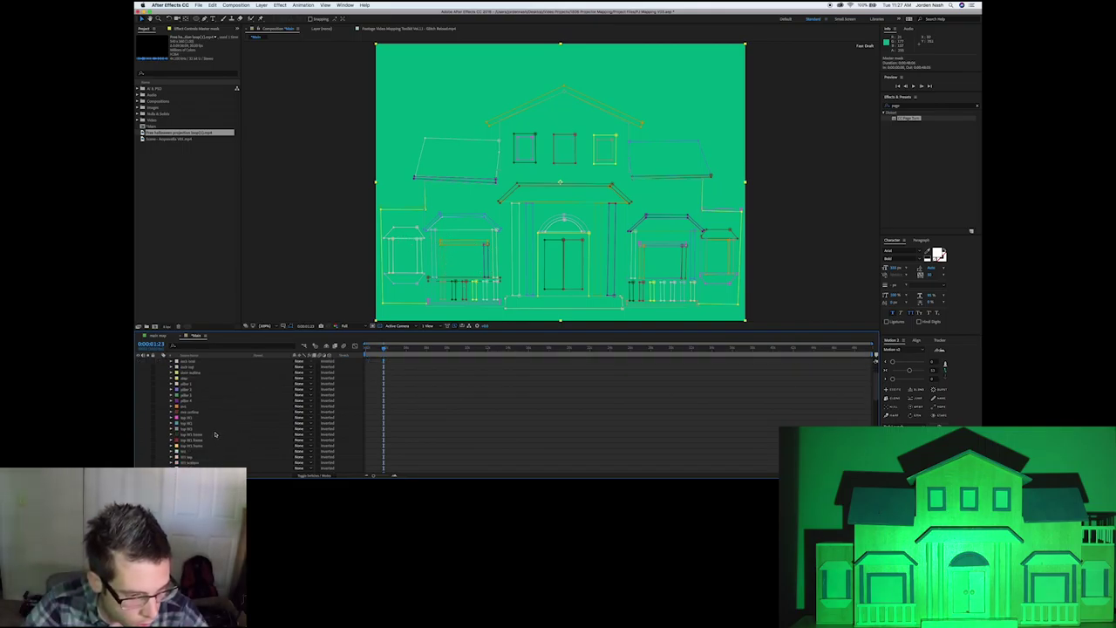
scroll(203, 434, down, 2)
click(185, 445)
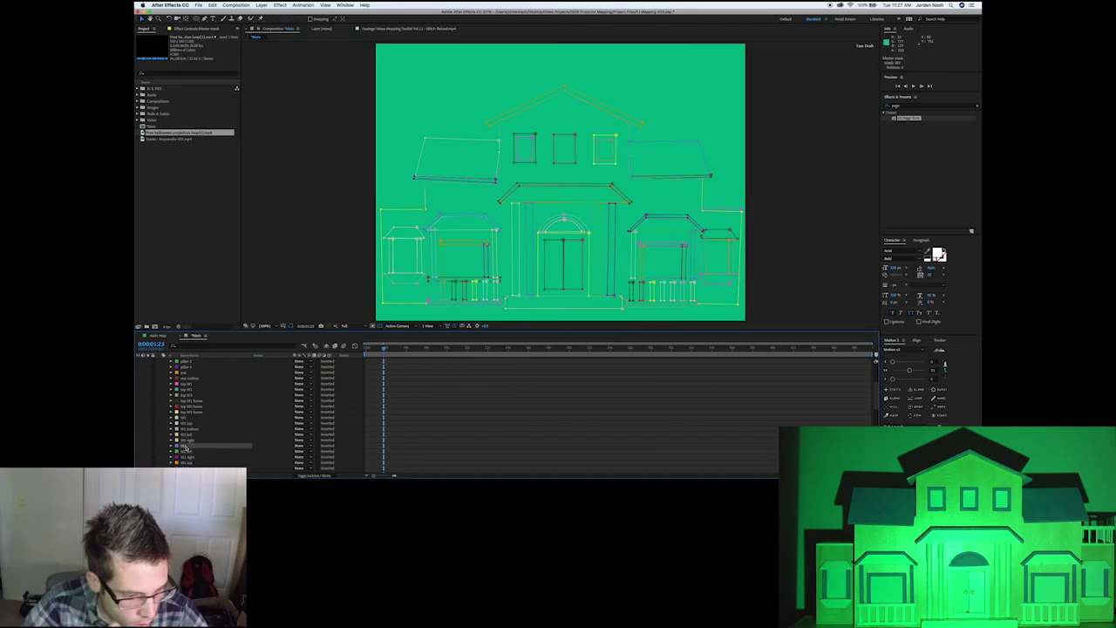
click(301, 445)
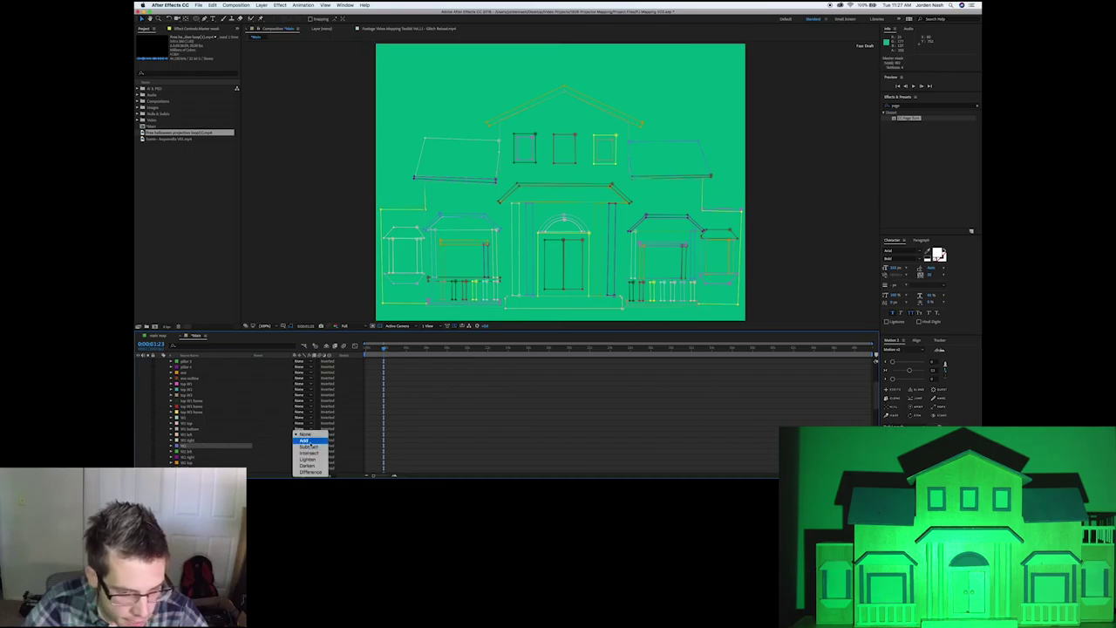
click(309, 445)
click(352, 394)
scroll(215, 387, up, 5)
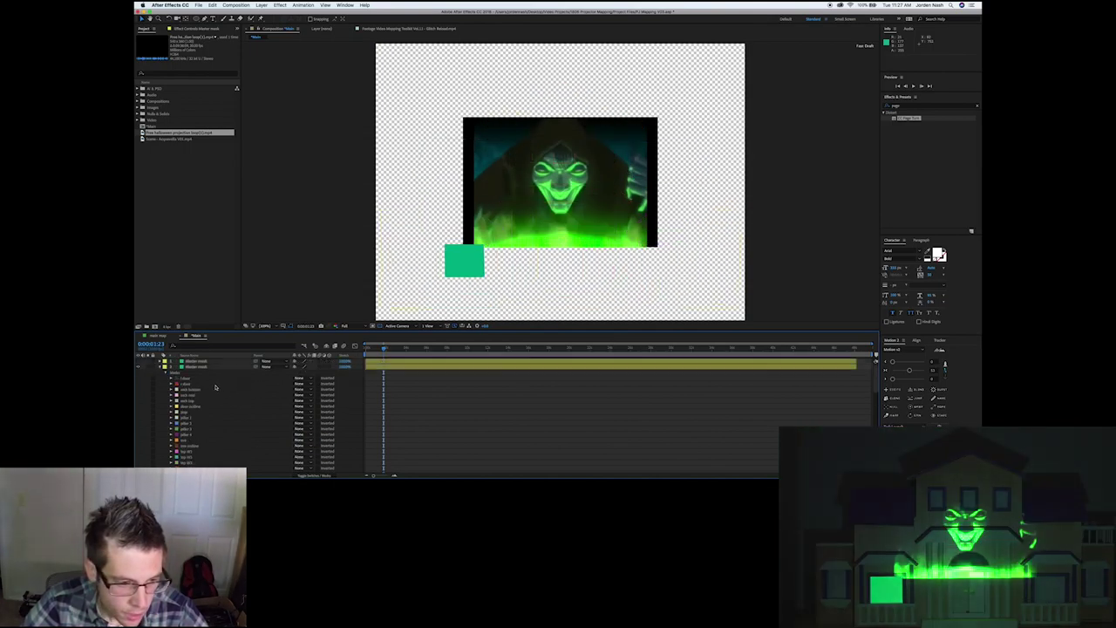
click(159, 366)
Scale the Halloween loop layer to 25% and position it behind the green window shape left of the door.
click(217, 373)
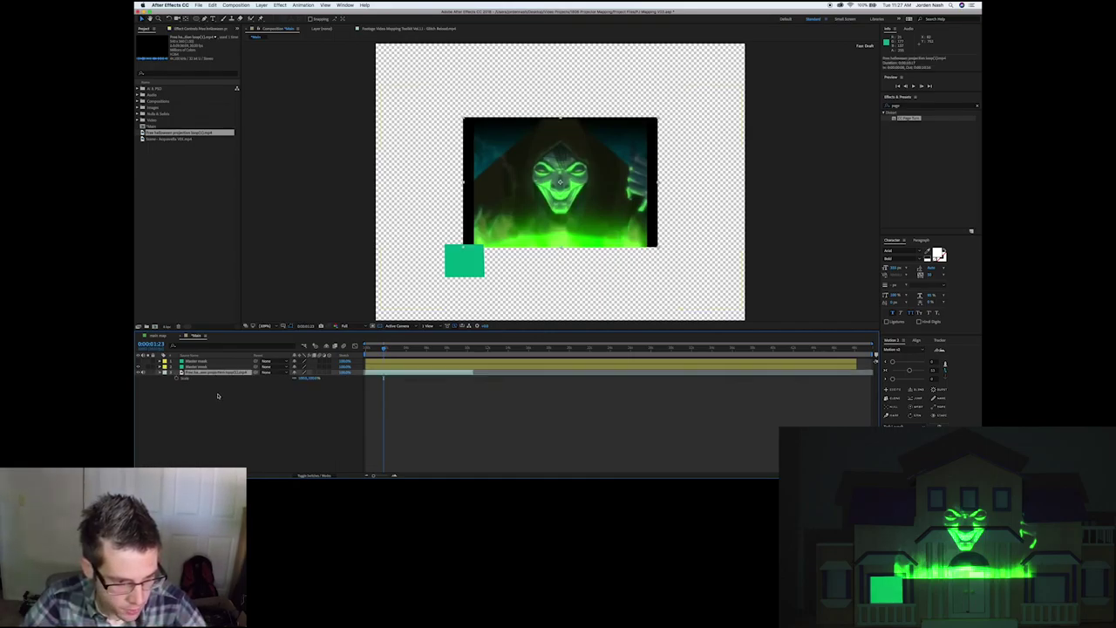
drag(316, 381, 291, 378)
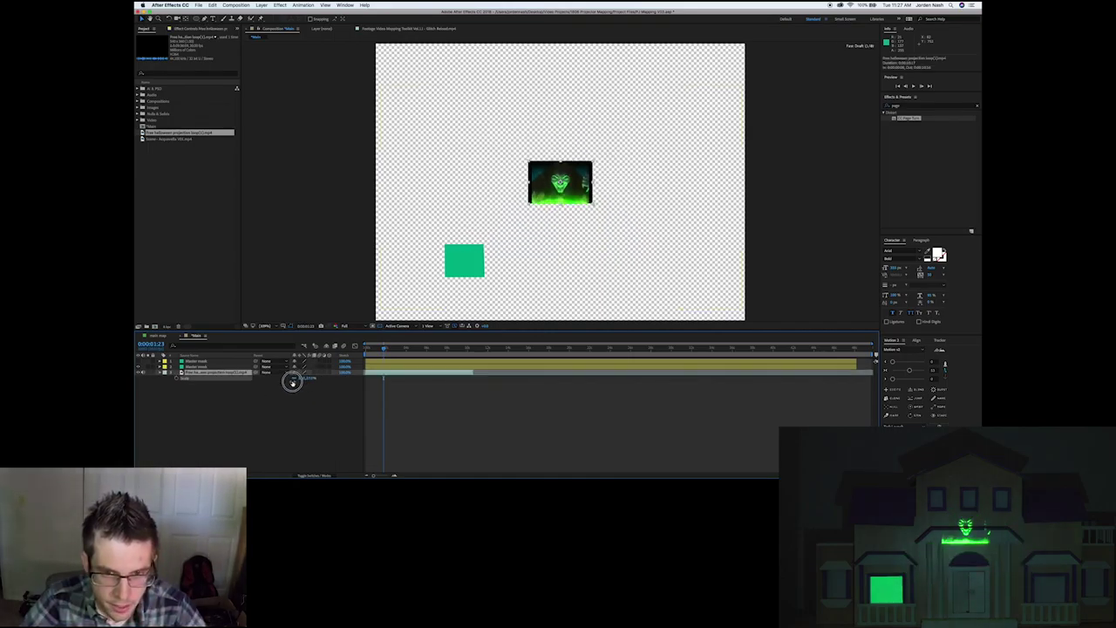
drag(569, 184, 476, 263)
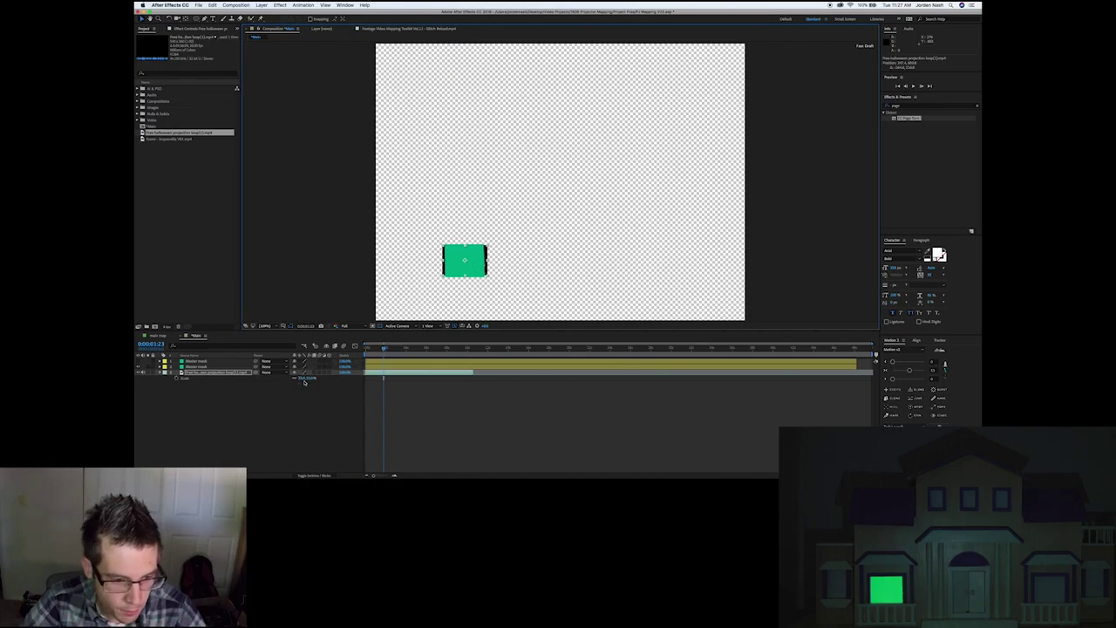
drag(314, 377, 312, 378)
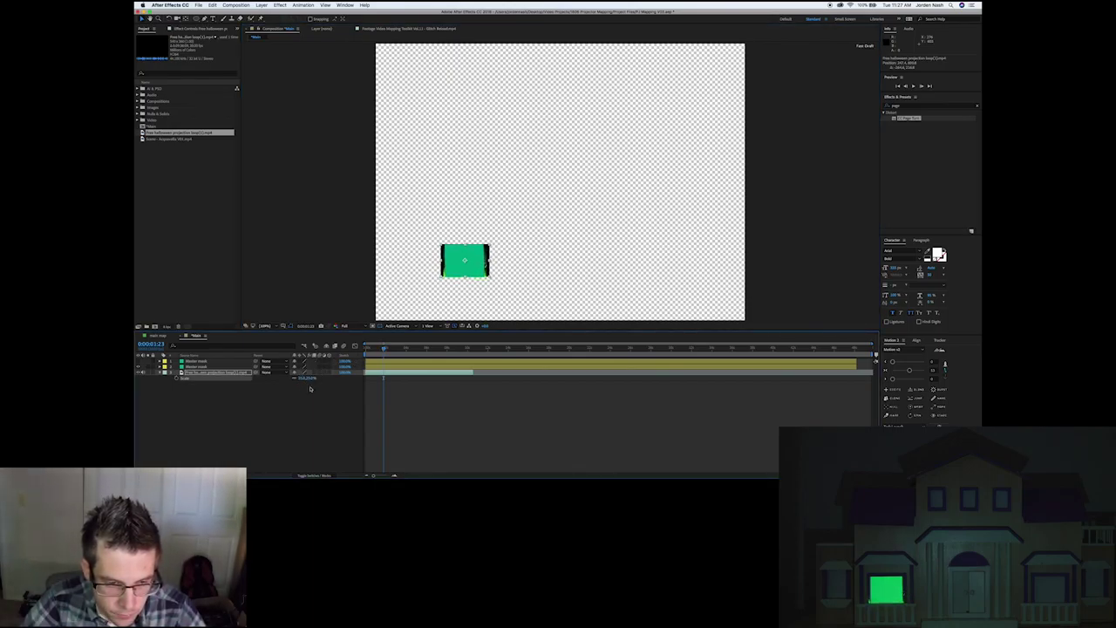
Show the track matte options and set the Halloween loop layer's track matte to Alpha Matte "Master mask".
click(307, 393)
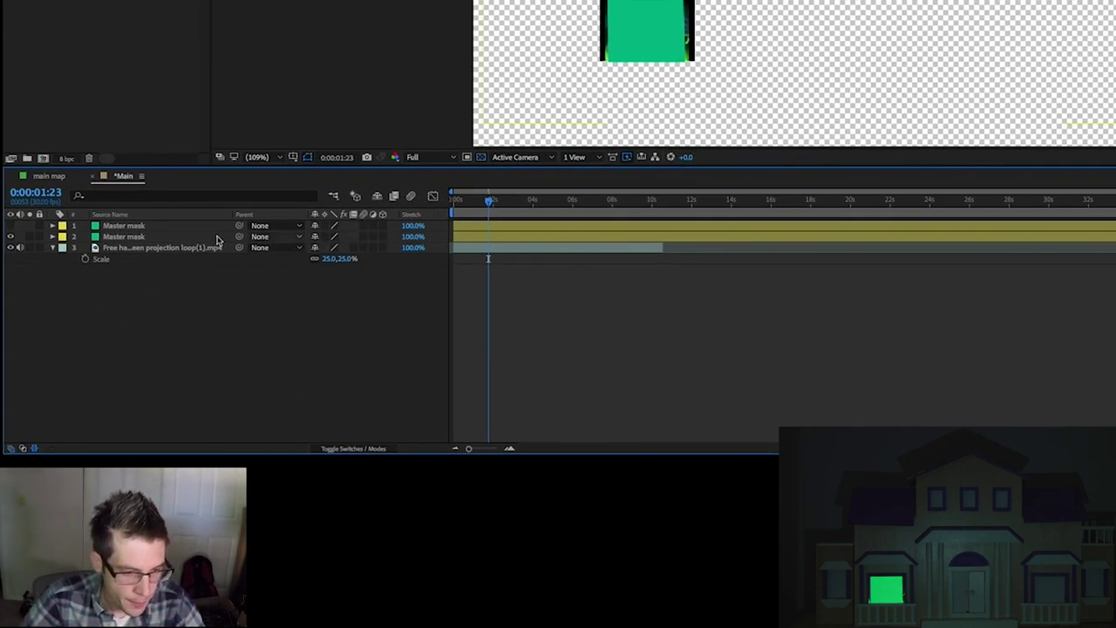
click(125, 237)
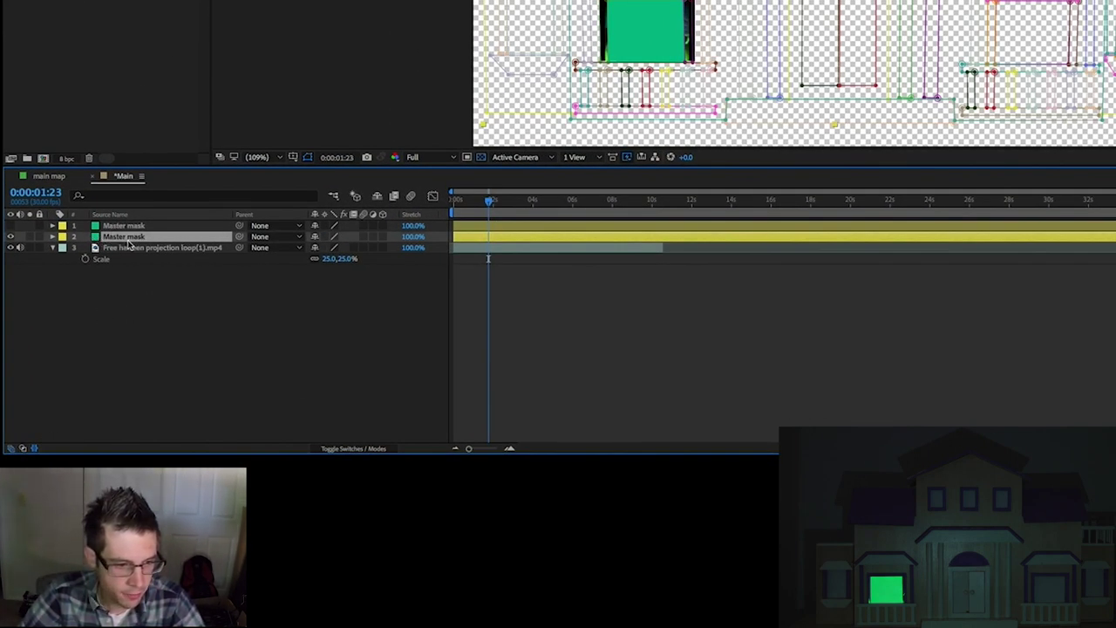
click(130, 248)
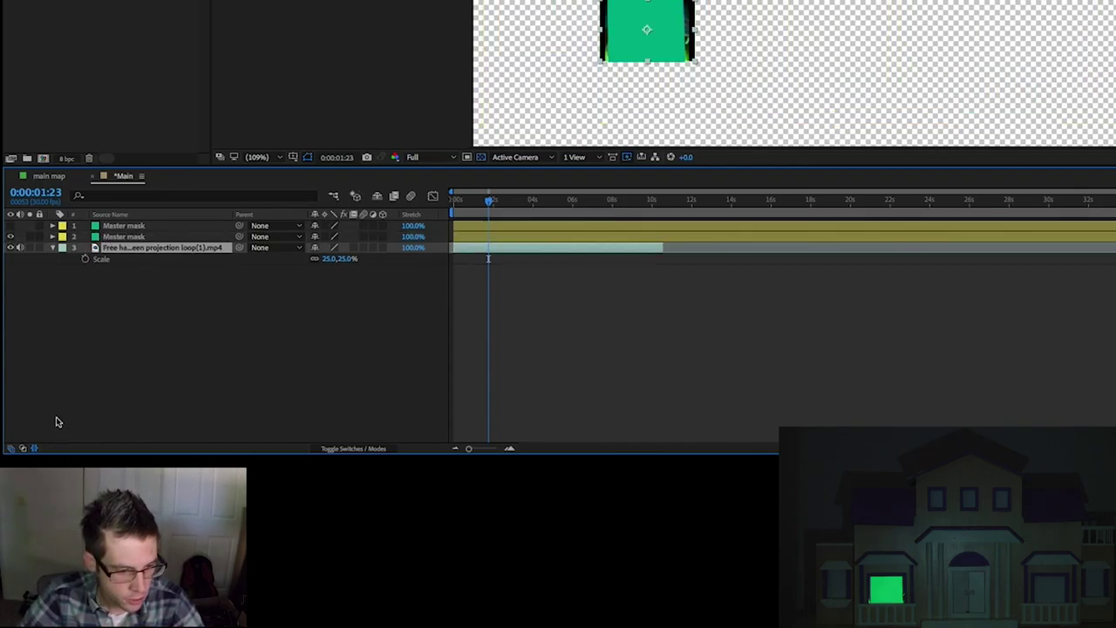
click(23, 448)
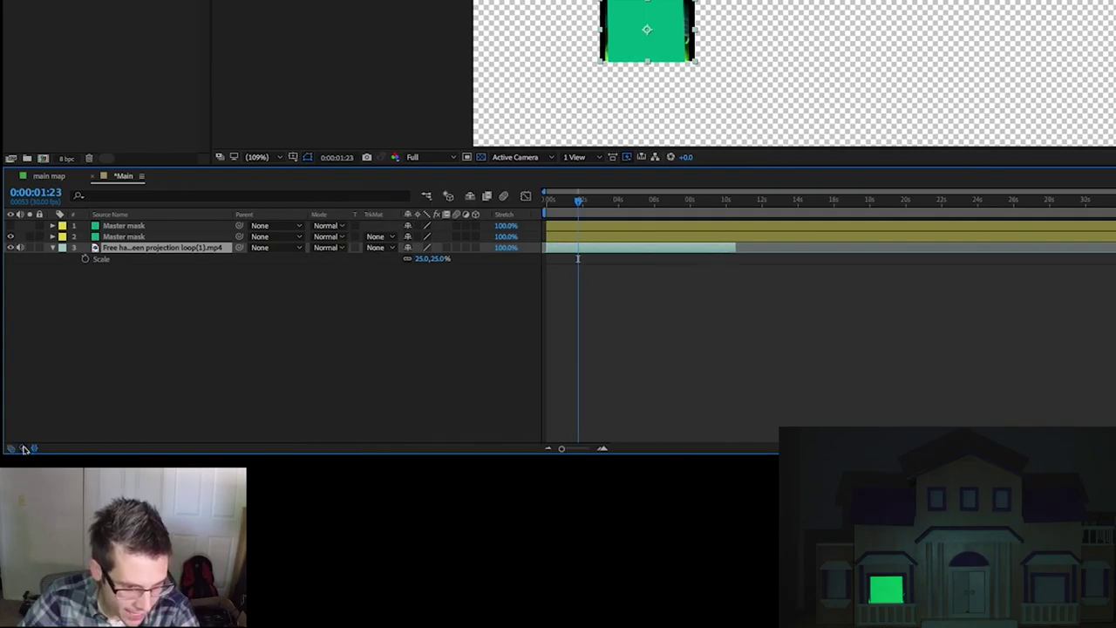
click(381, 250)
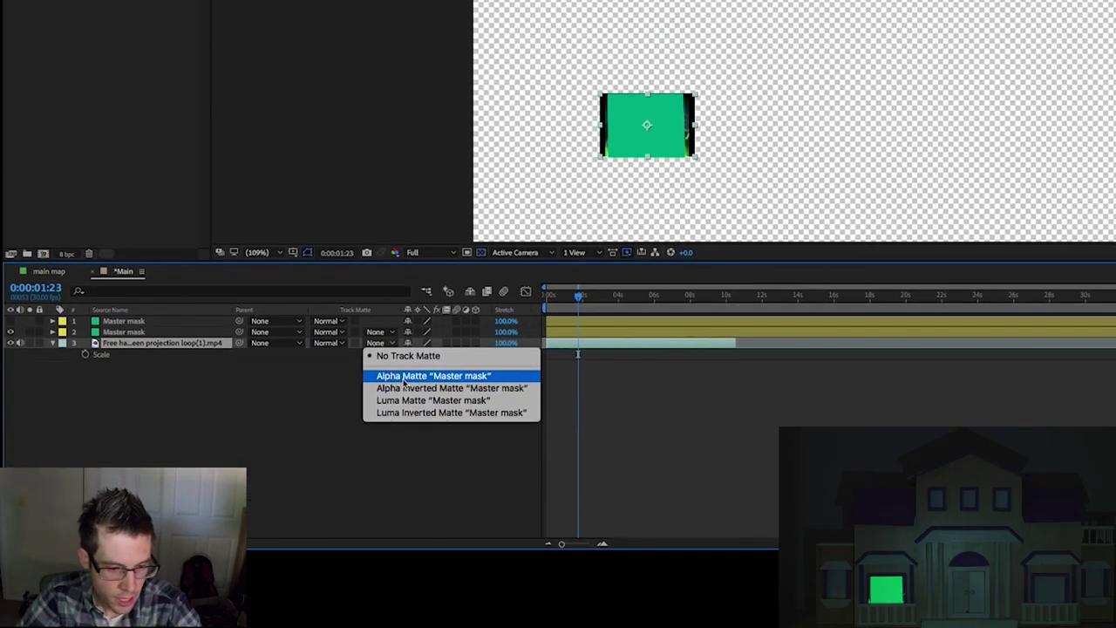
click(403, 376)
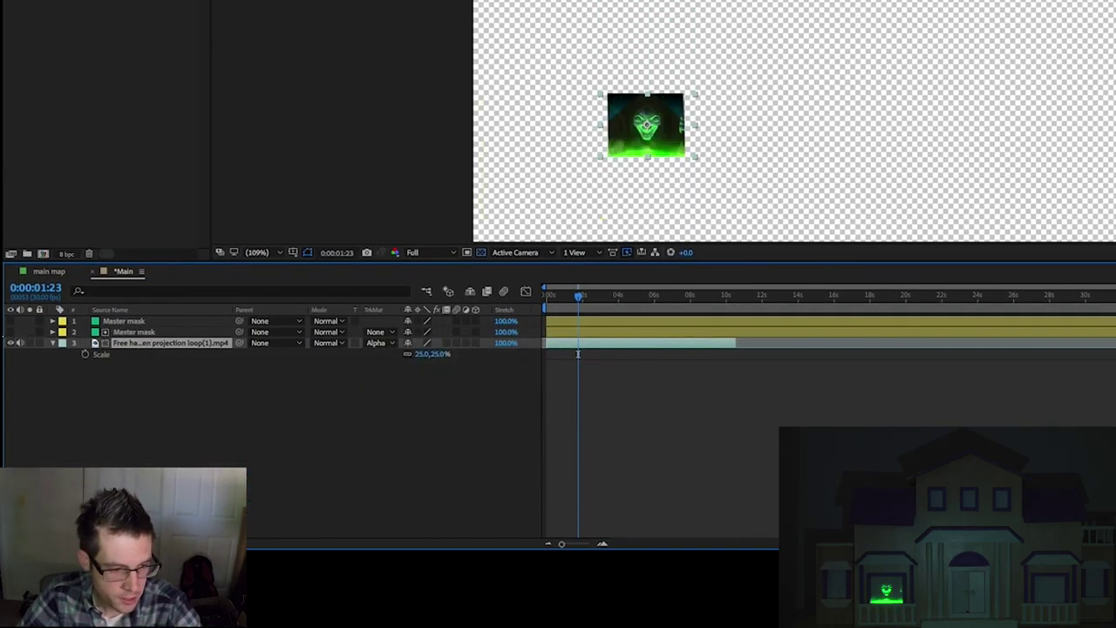
Show the lower Master mask layer over the witch footage, then hide it again.
click(144, 335)
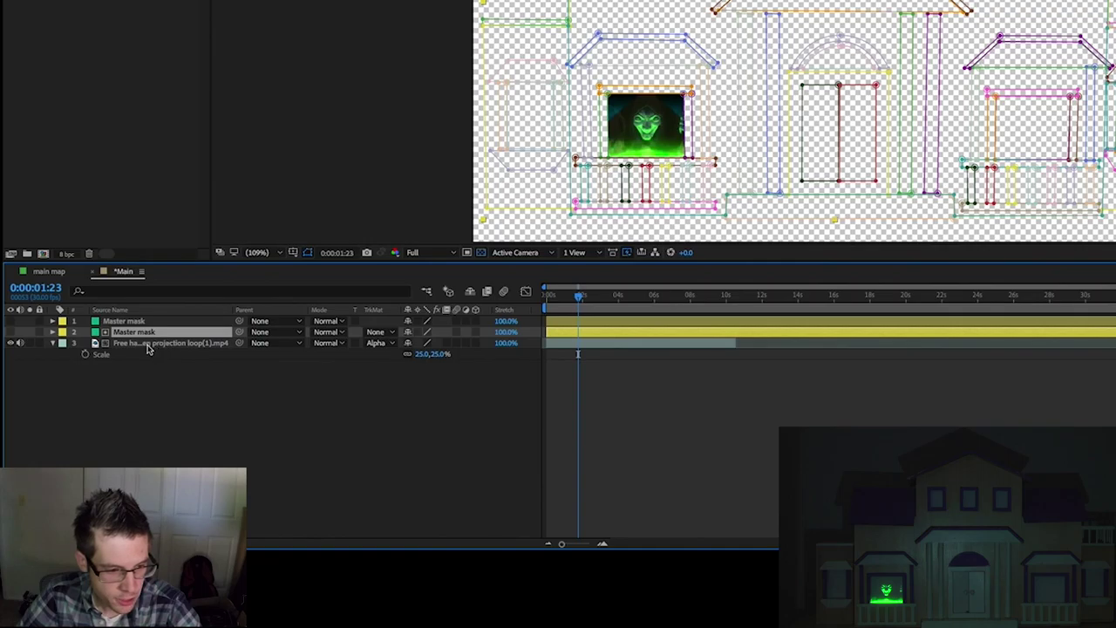
click(147, 346)
click(155, 336)
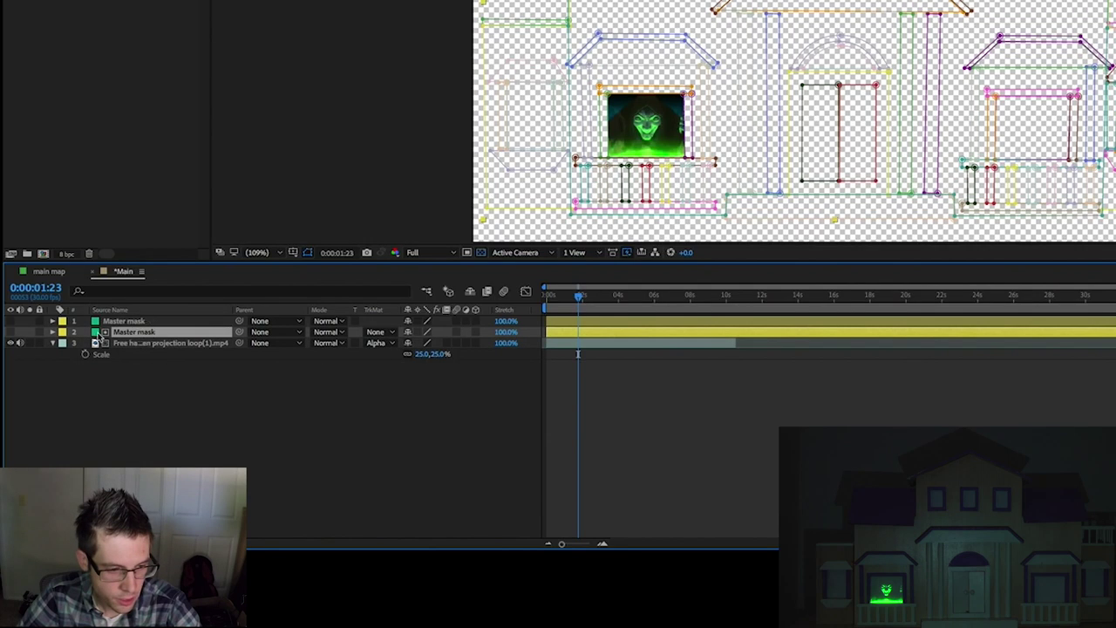
click(12, 332)
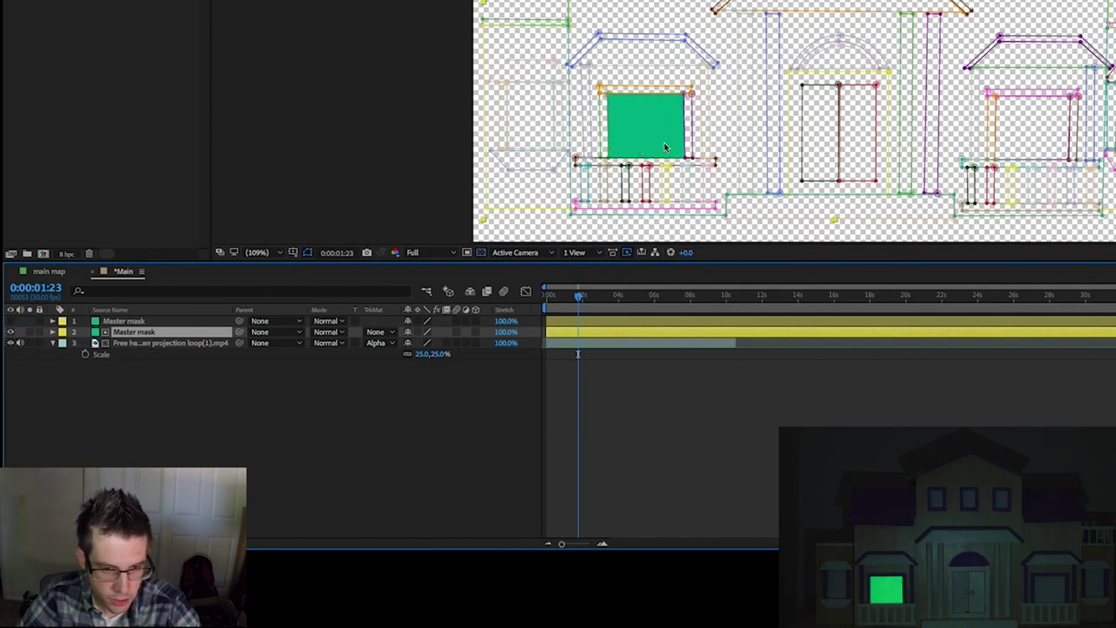
click(12, 332)
Switch the Halloween loop layer to No Track Matte and back to Alpha Matte for comparison, then collapse the layer.
click(200, 344)
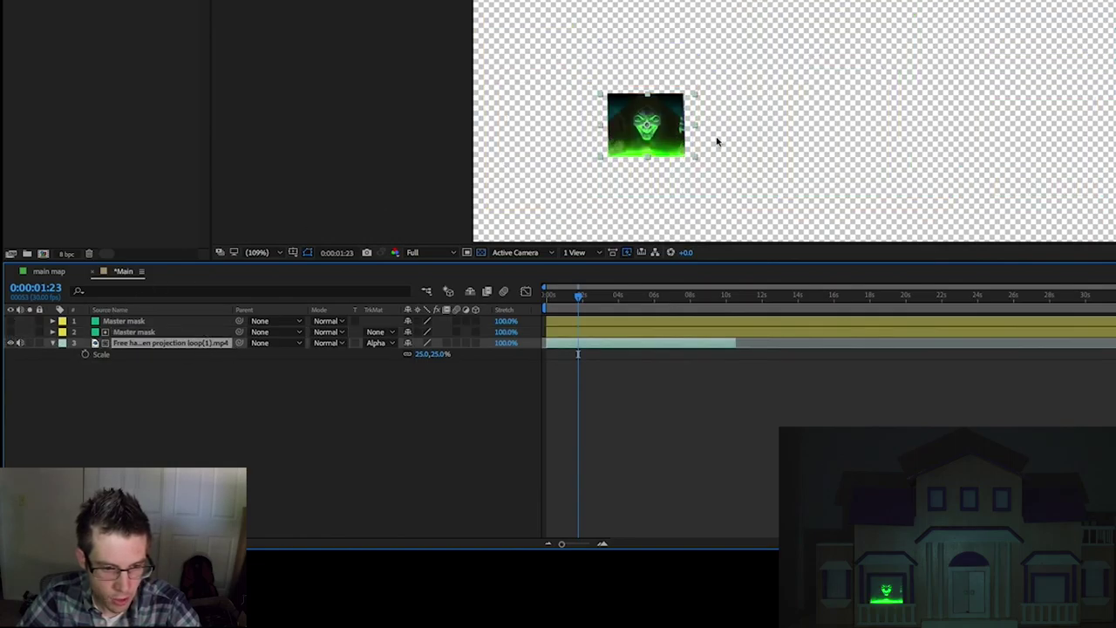
click(381, 342)
click(388, 357)
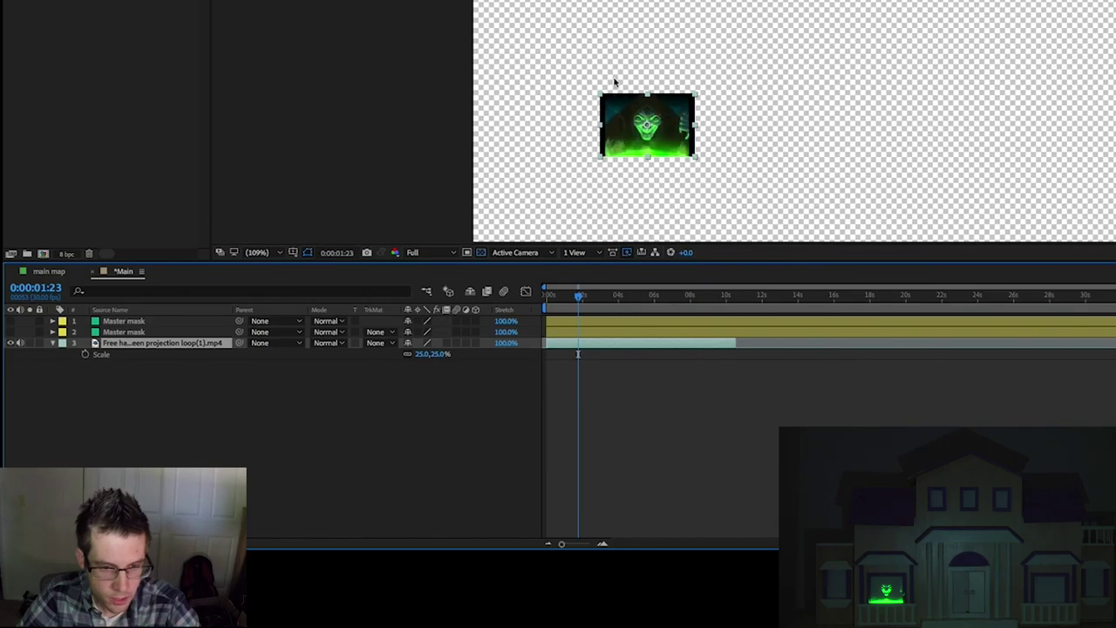
click(377, 342)
click(602, 156)
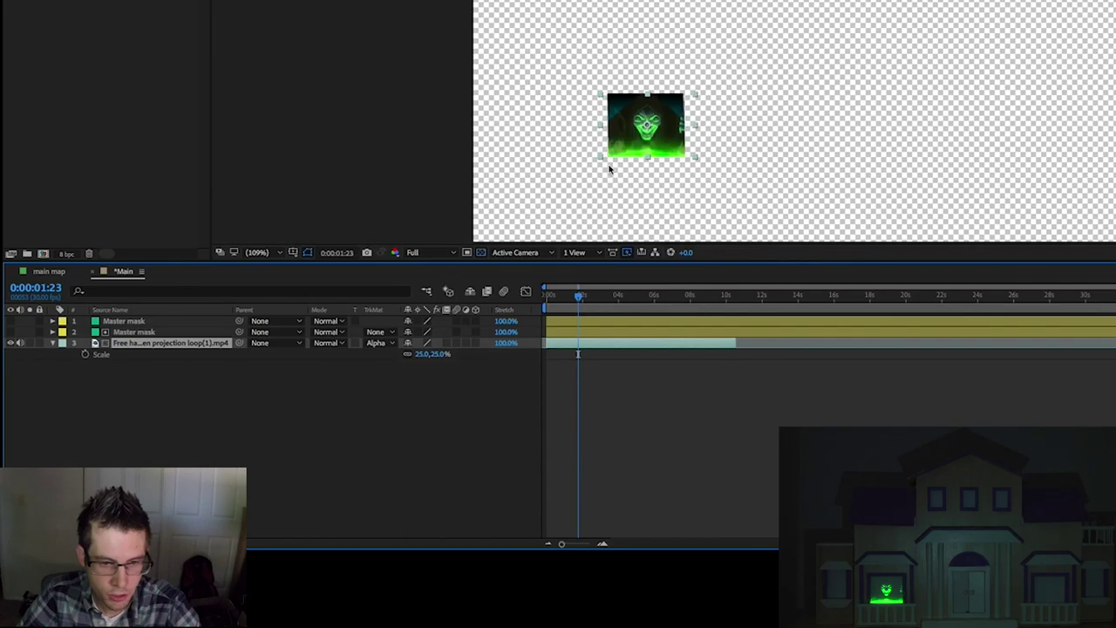
click(70, 387)
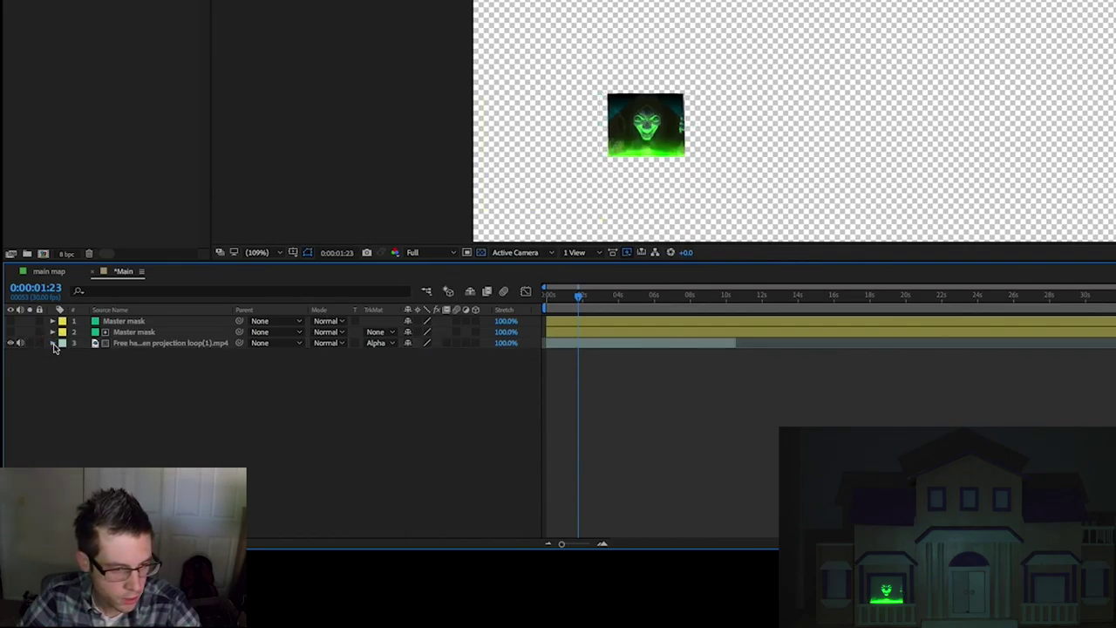
Add a second copy of the Halloween projection loop footage at the bottom of the layer stack and hide the first loop layer.
click(125, 321)
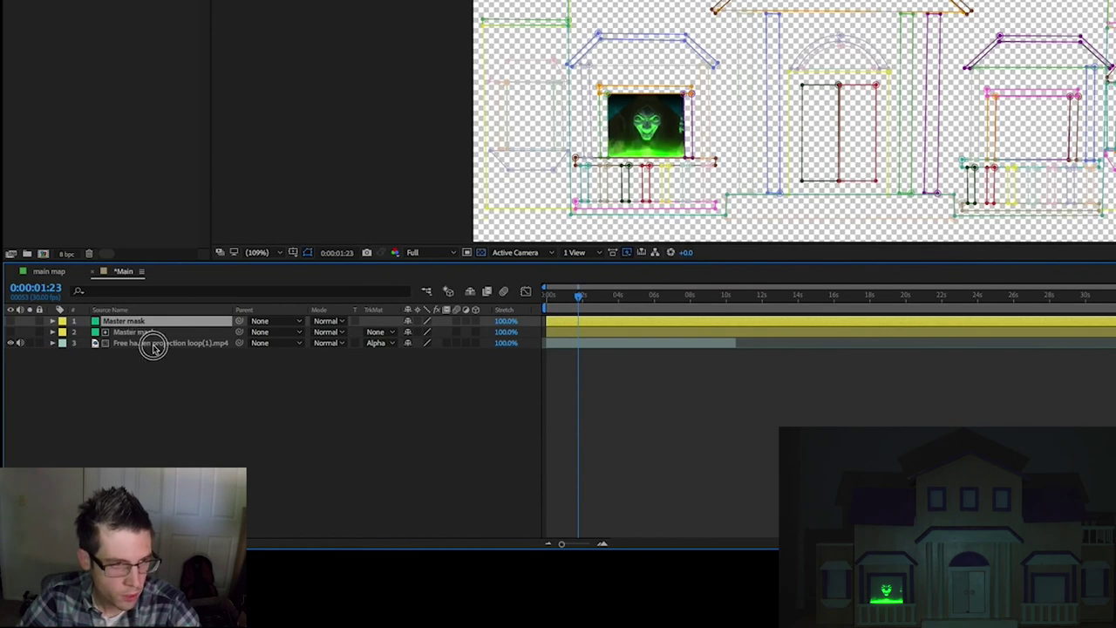
click(154, 343)
click(104, 130)
drag(104, 131, 196, 450)
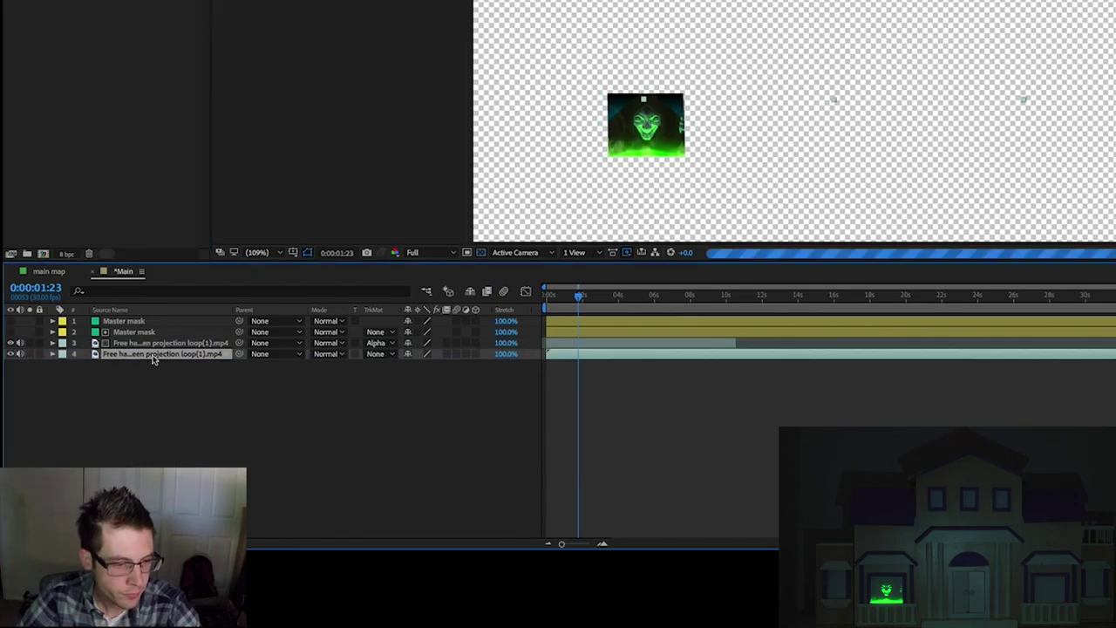
click(11, 342)
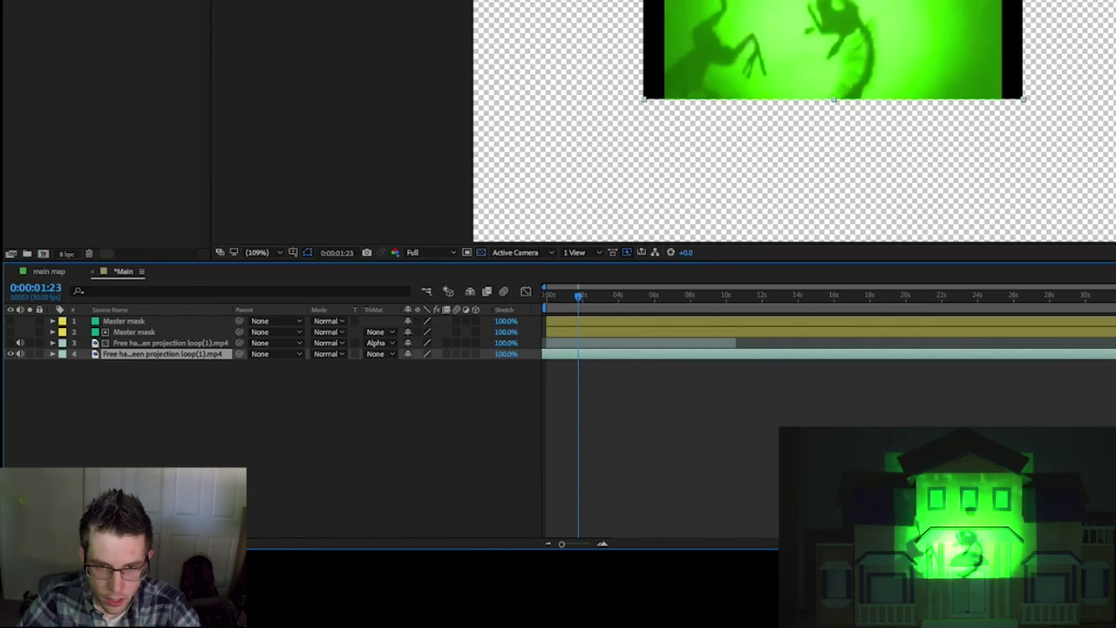
Trim the second loop's start at 0:00:01:23, move it to the composition's start, and trim its end at 0:00:10:12.
key(alt+bracketleft)
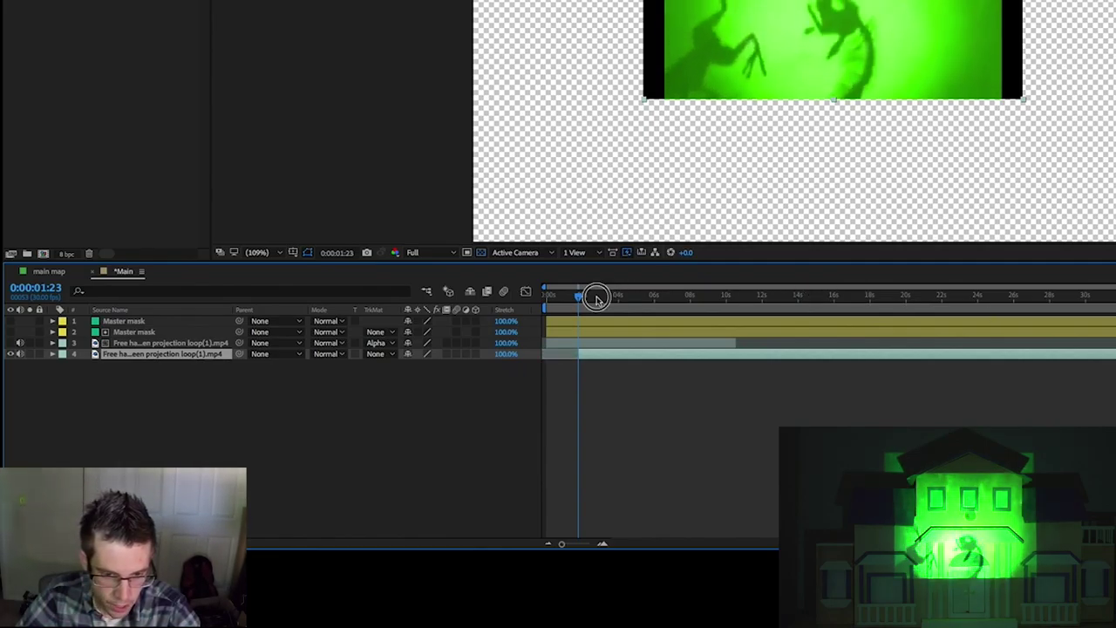
click(829, 294)
drag(593, 356, 561, 352)
click(732, 294)
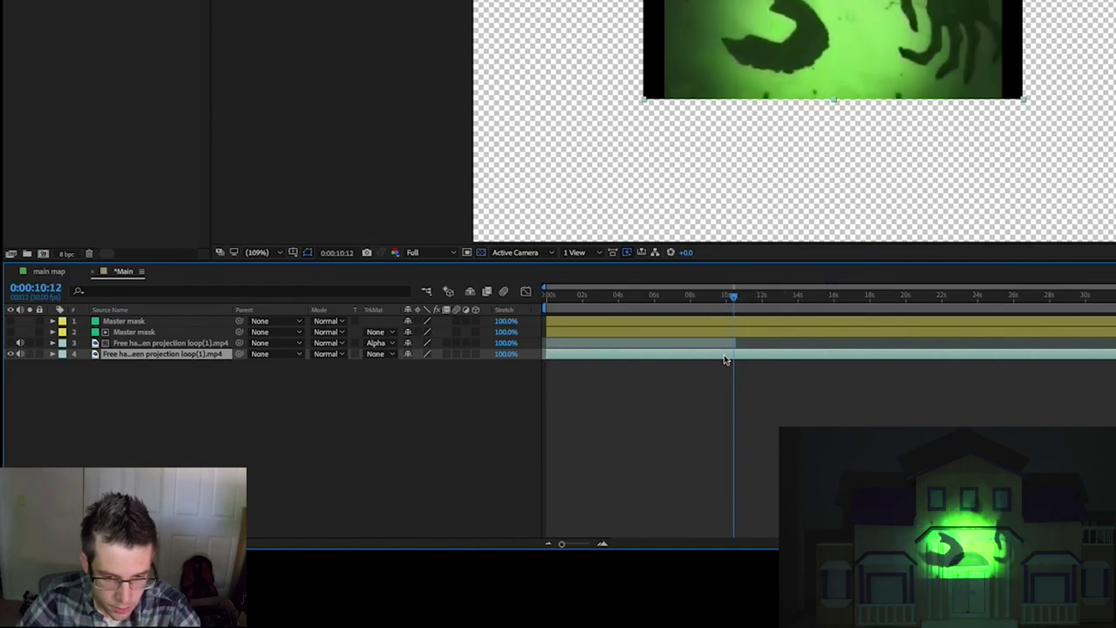
key(alt+bracketright)
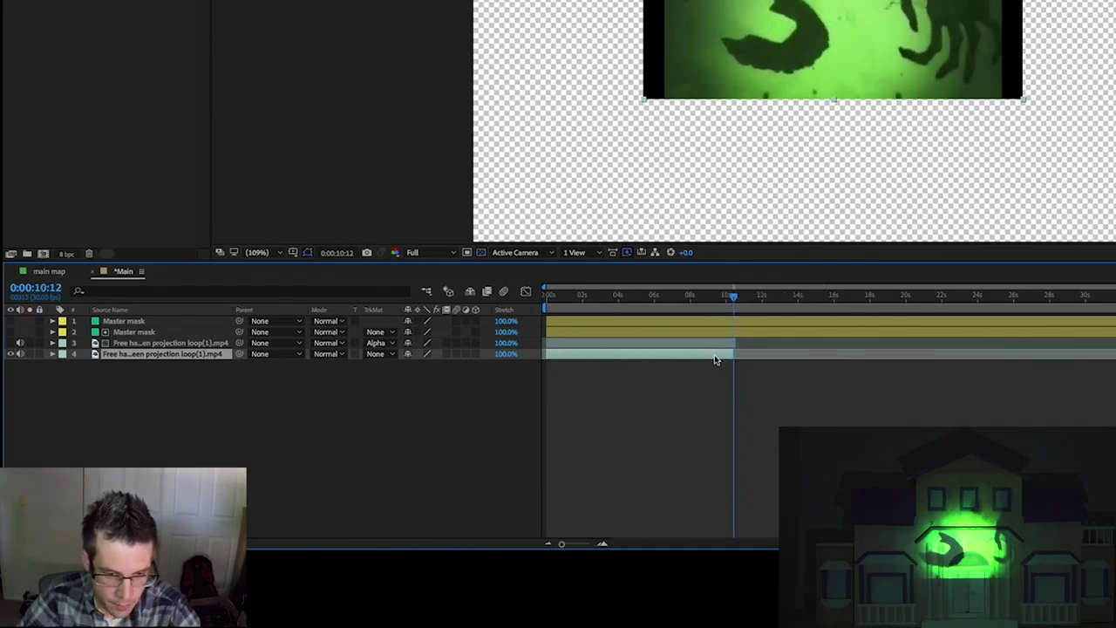
click(159, 427)
Duplicate the top Master mask layer and place the copy directly above the second Halloween loop layer.
click(133, 322)
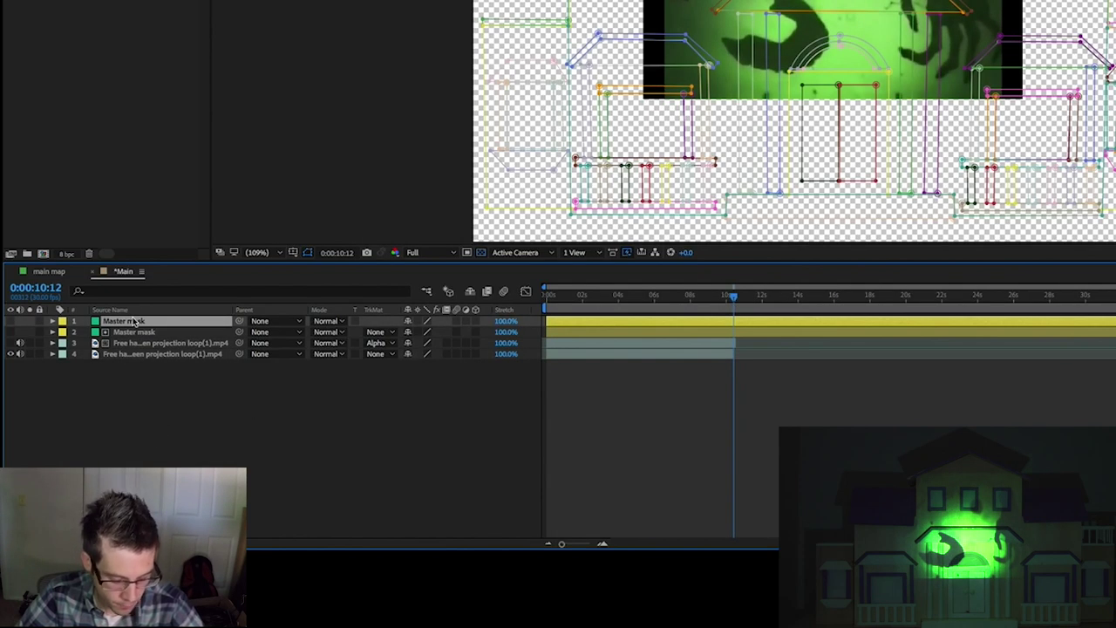
key(ctrl+d)
drag(137, 322, 96, 367)
click(130, 366)
click(131, 354)
On the new visible Master mask copy, set the mask of the large ground-floor window right of the door to Add.
click(52, 354)
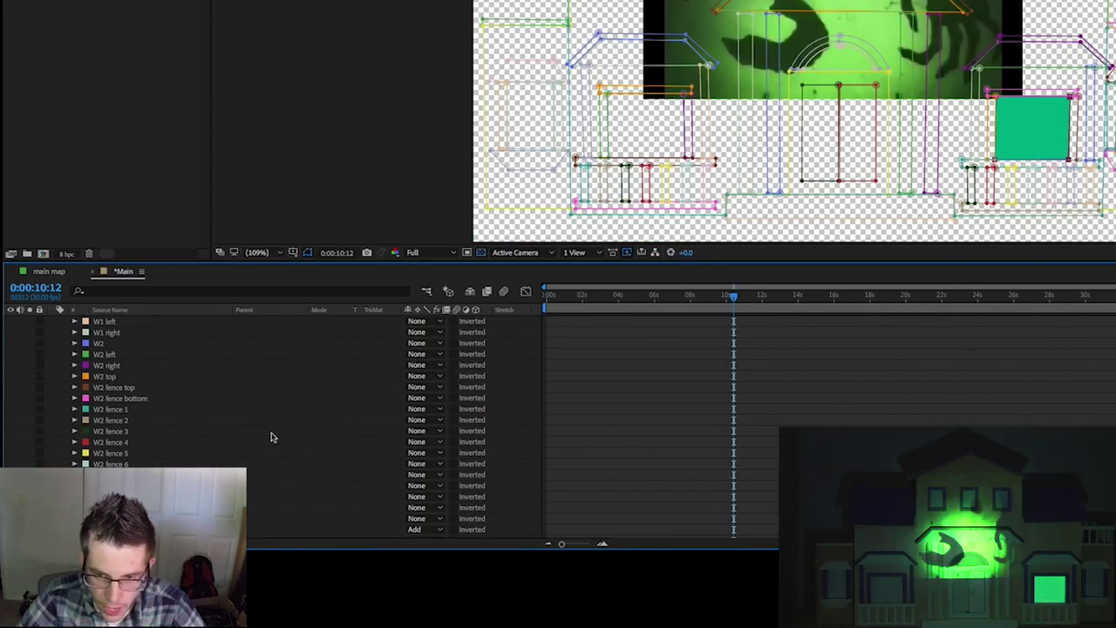
scroll(218, 432, up, 3)
click(52, 354)
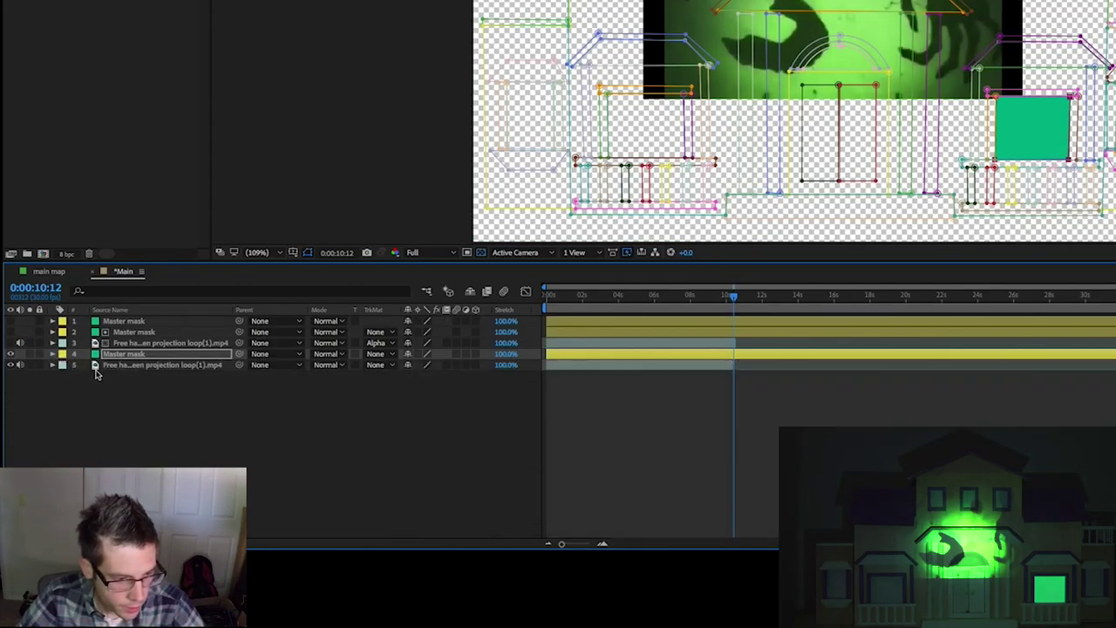
Try Alpha Matte "Master mask" on the second loop layer, return to the composition's start, and show the first loop layer.
click(113, 366)
click(388, 367)
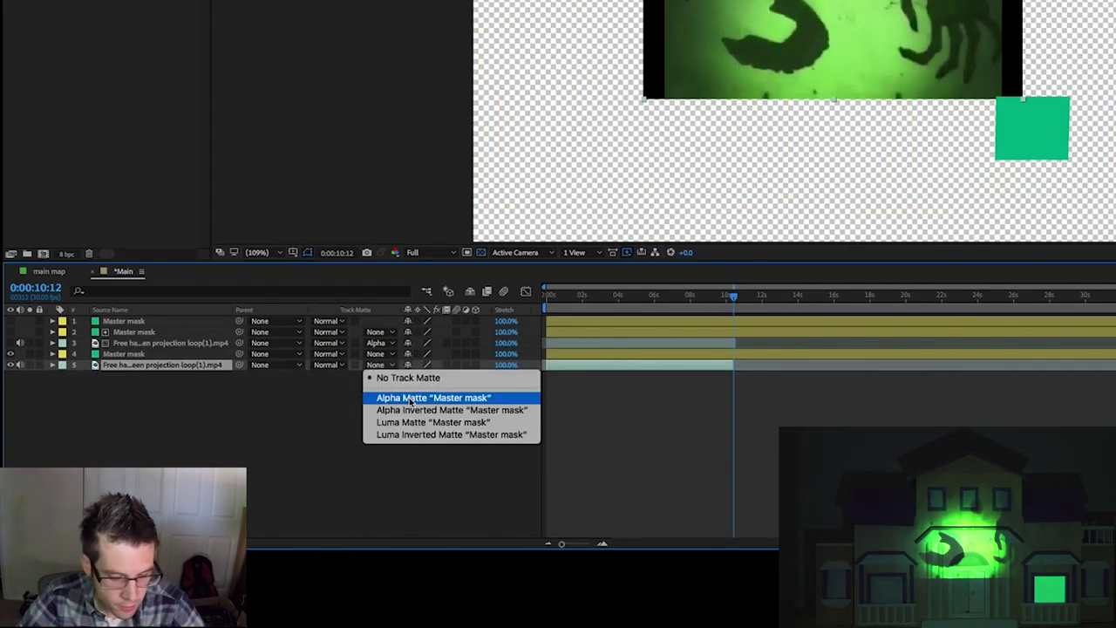
click(409, 396)
drag(695, 302, 504, 321)
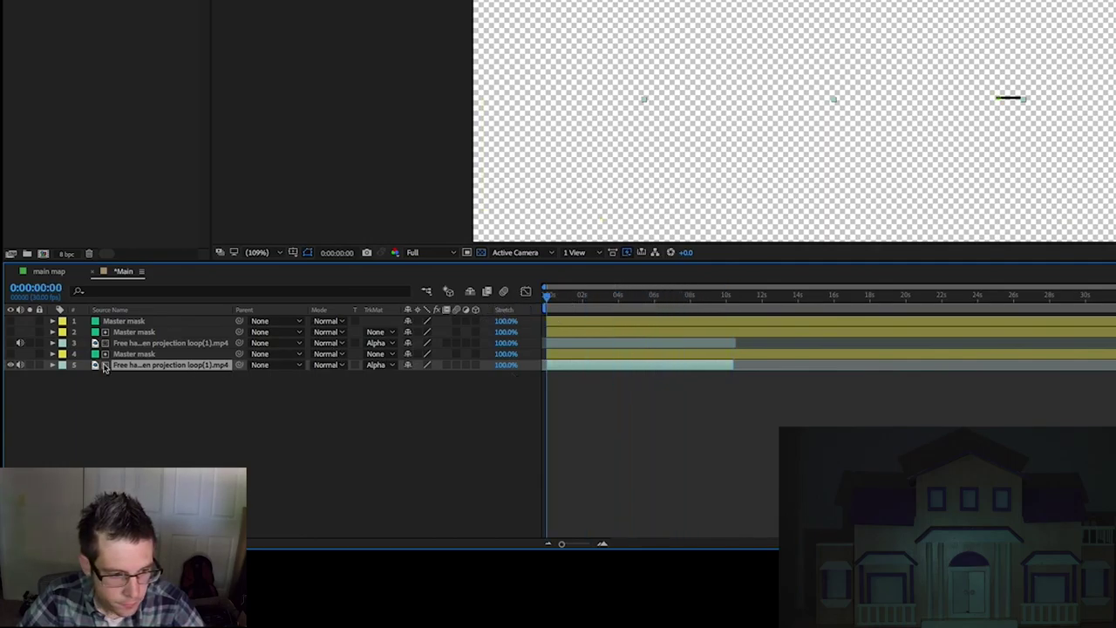
click(10, 343)
click(132, 399)
Show the Master mask copy above the second loop layer and hide the first Halloween loop layer.
click(179, 367)
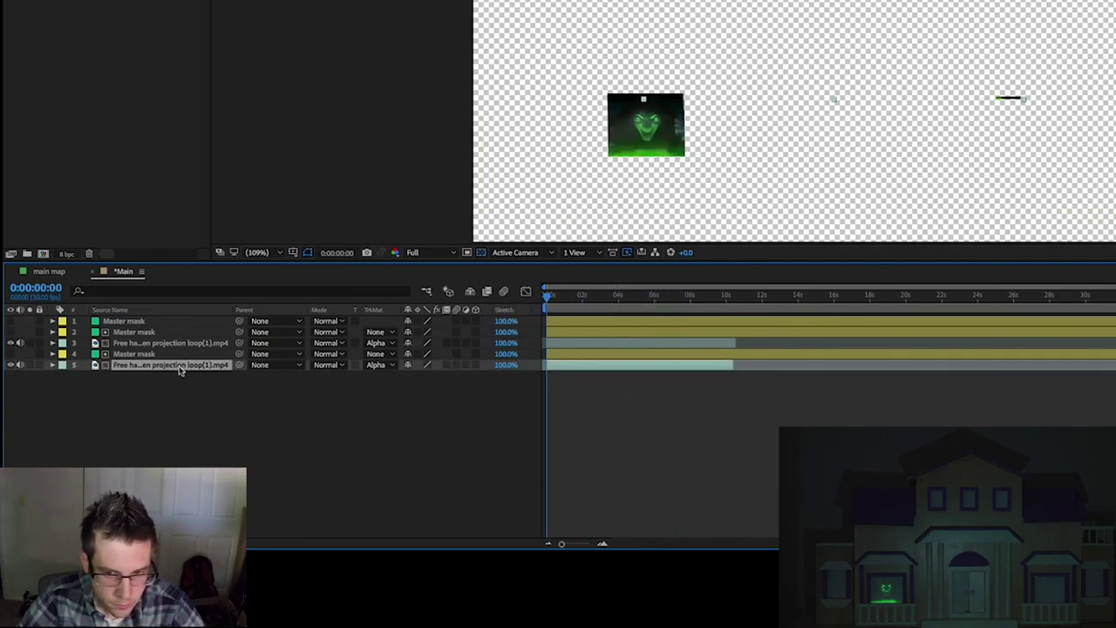
click(135, 354)
click(11, 354)
click(11, 354)
click(154, 392)
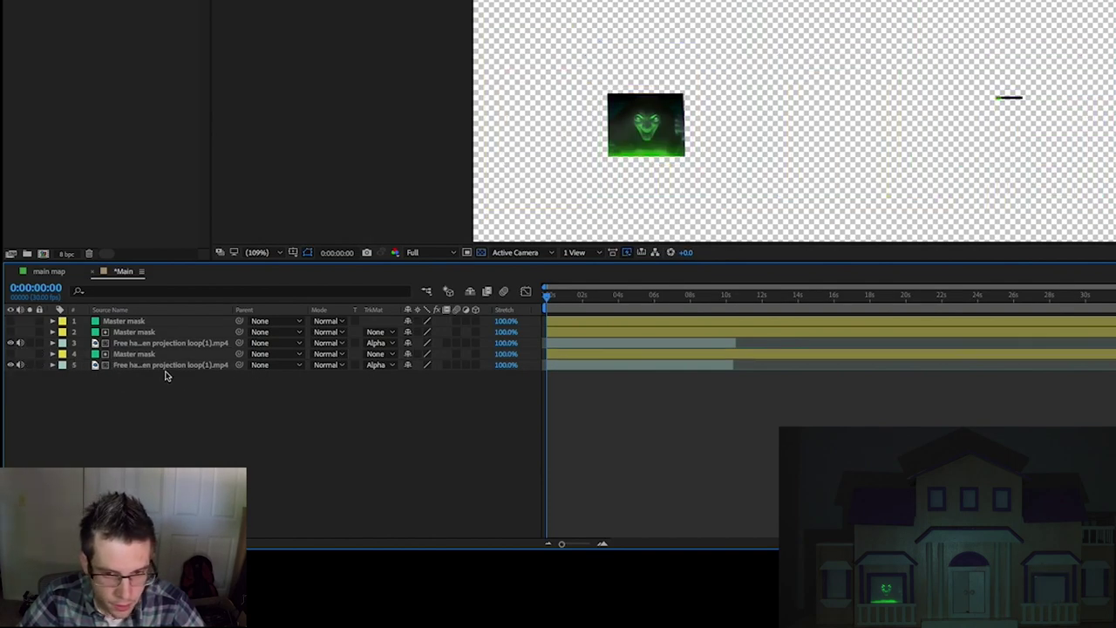
click(166, 366)
click(9, 358)
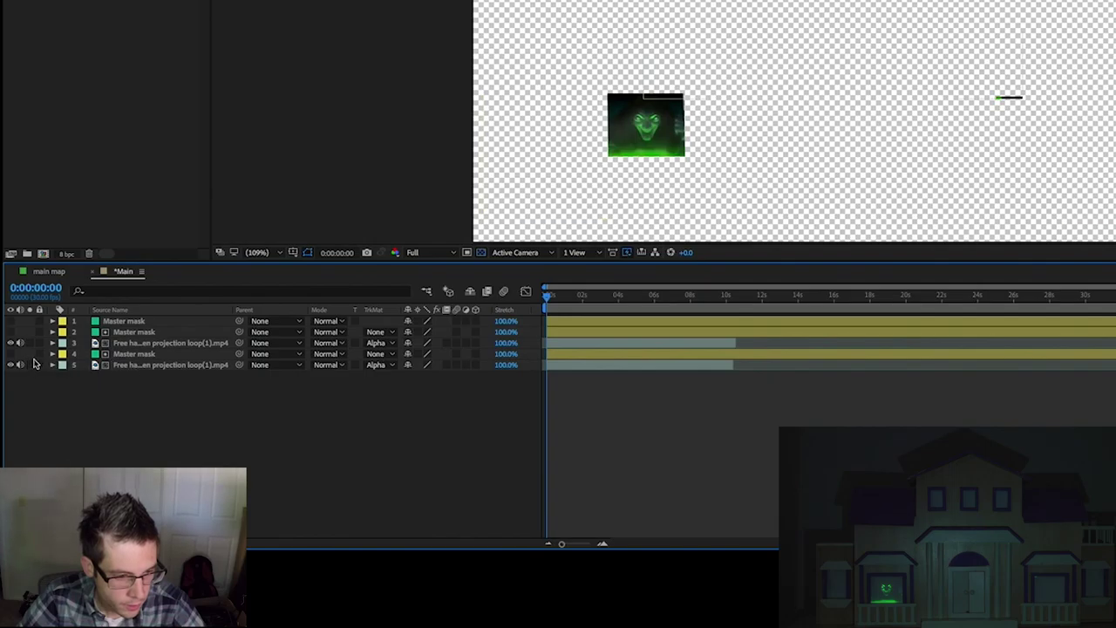
click(10, 354)
click(162, 365)
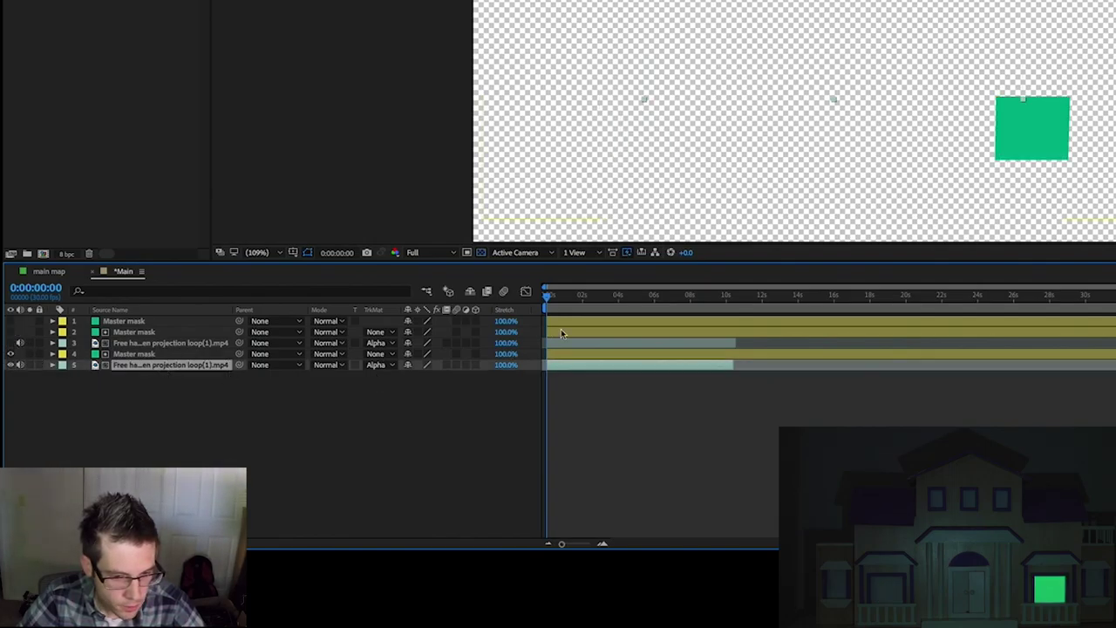
Go to 0:00:01:15 and set the second Halloween loop layer to No Track Matte.
click(558, 296)
drag(558, 297, 573, 296)
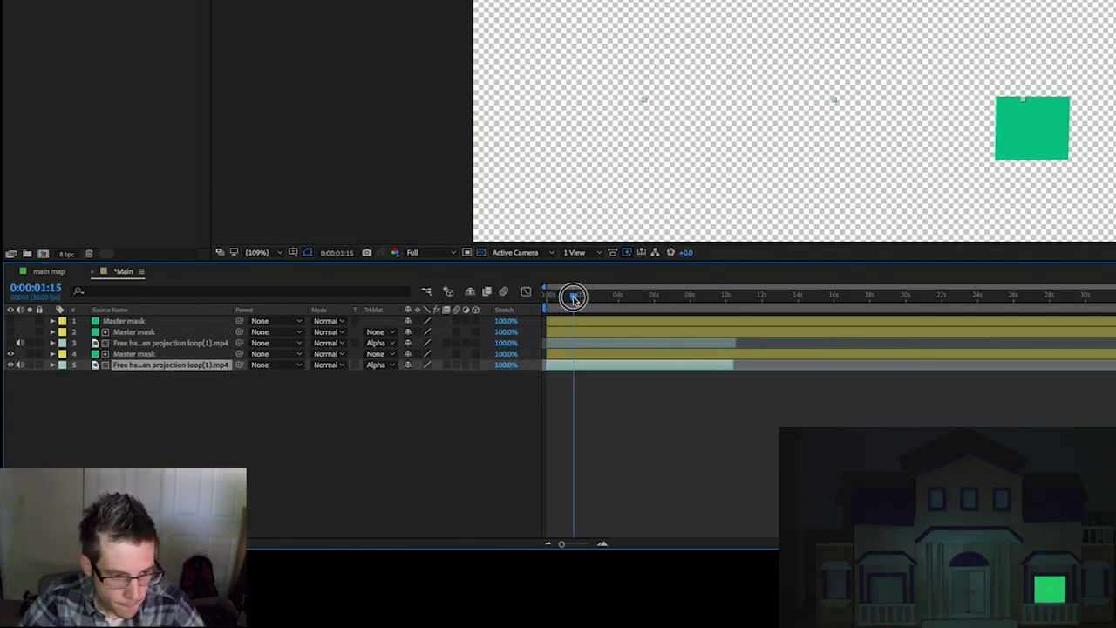
click(388, 365)
click(390, 378)
click(166, 389)
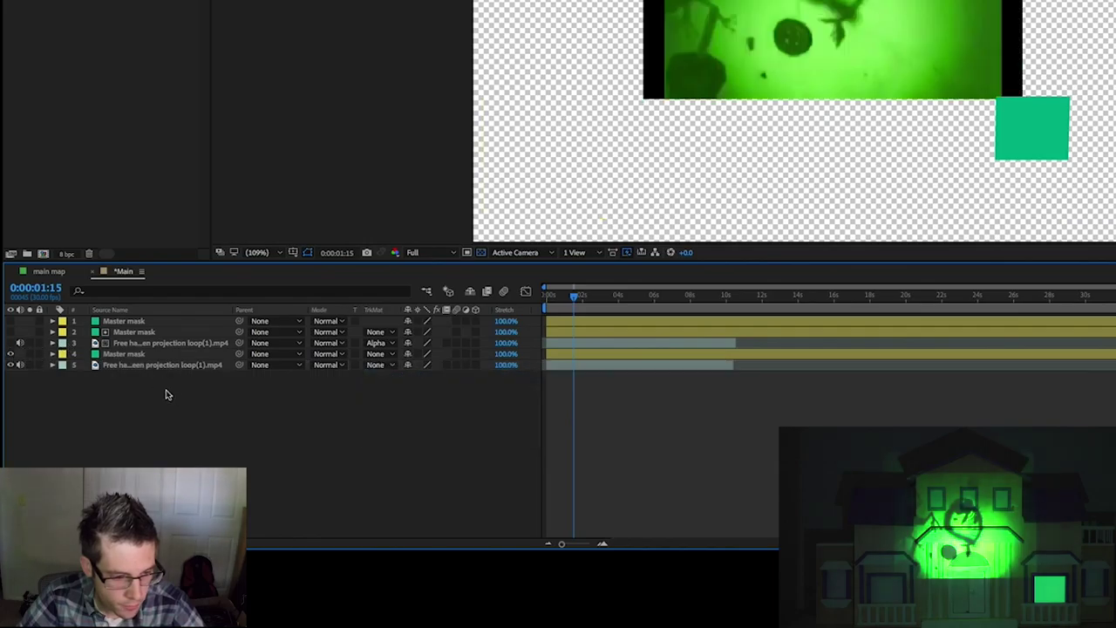
Scale the second Halloween loop layer to 26% and position it behind the green window shape right of the door.
click(153, 370)
key(s)
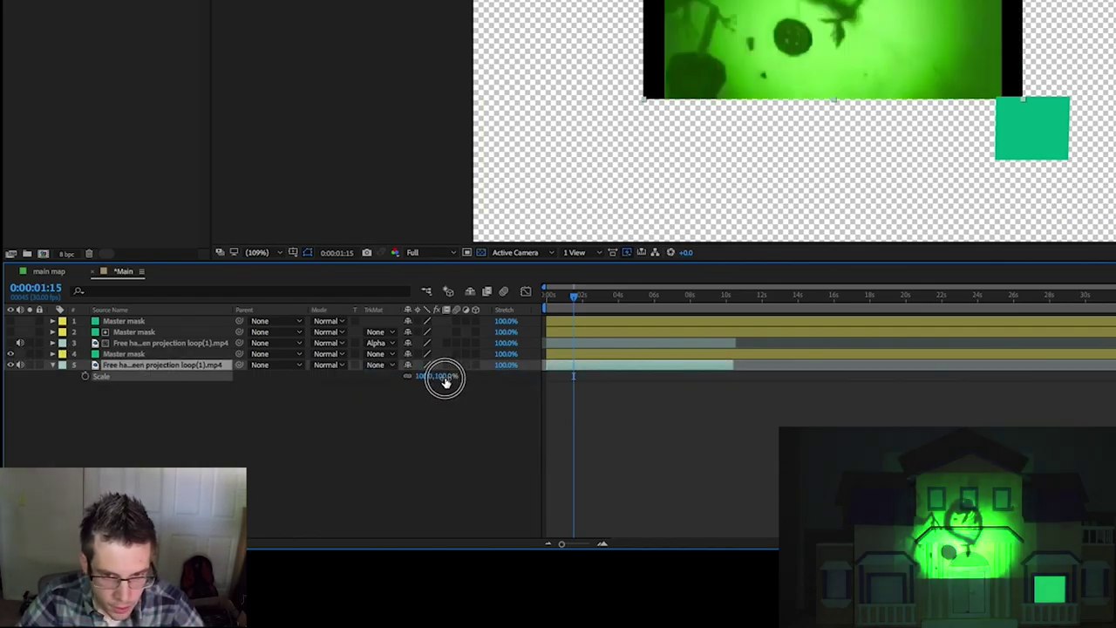
drag(442, 377, 402, 382)
drag(816, 13, 1039, 140)
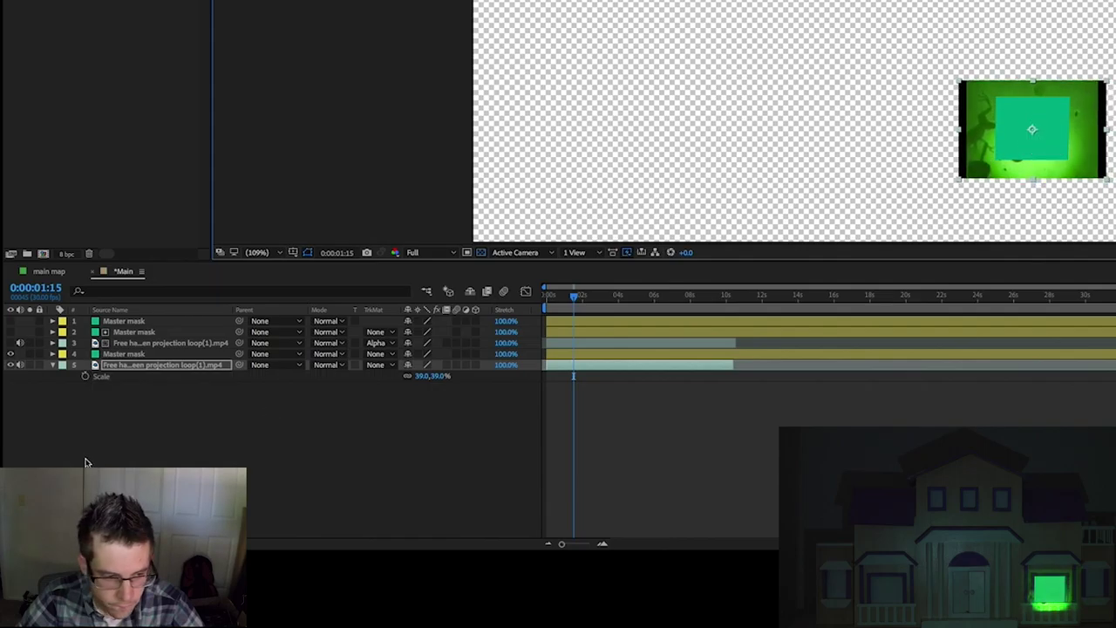
drag(440, 376, 433, 376)
drag(1066, 130, 1068, 129)
Reveal all transform properties of the second Halloween loop layer and look at Anchor Point and Scale.
click(160, 370)
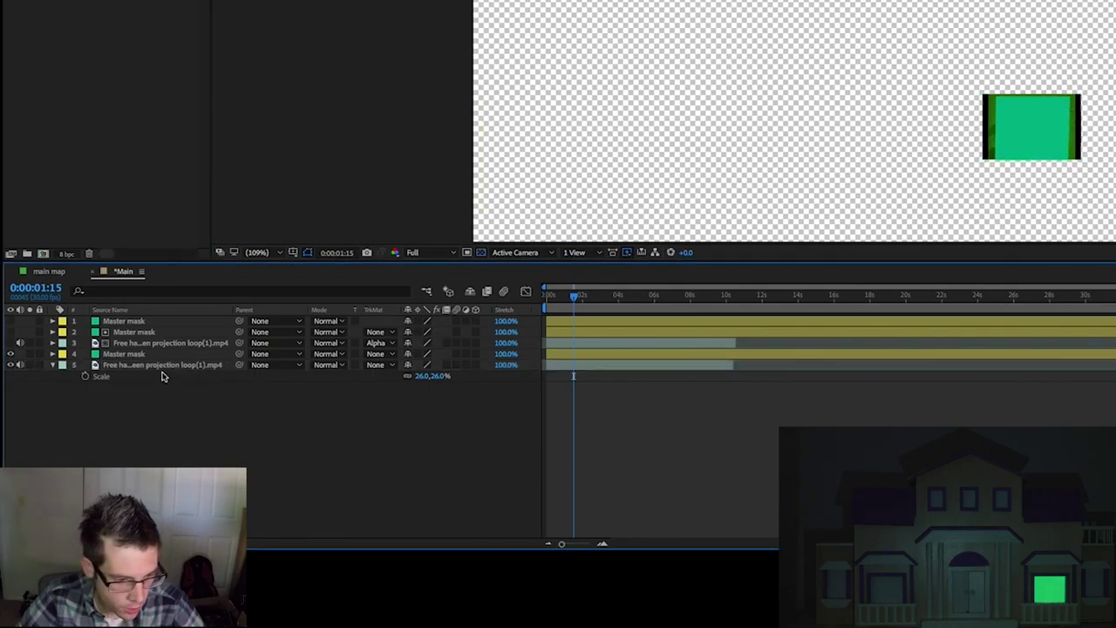
click(51, 365)
click(52, 365)
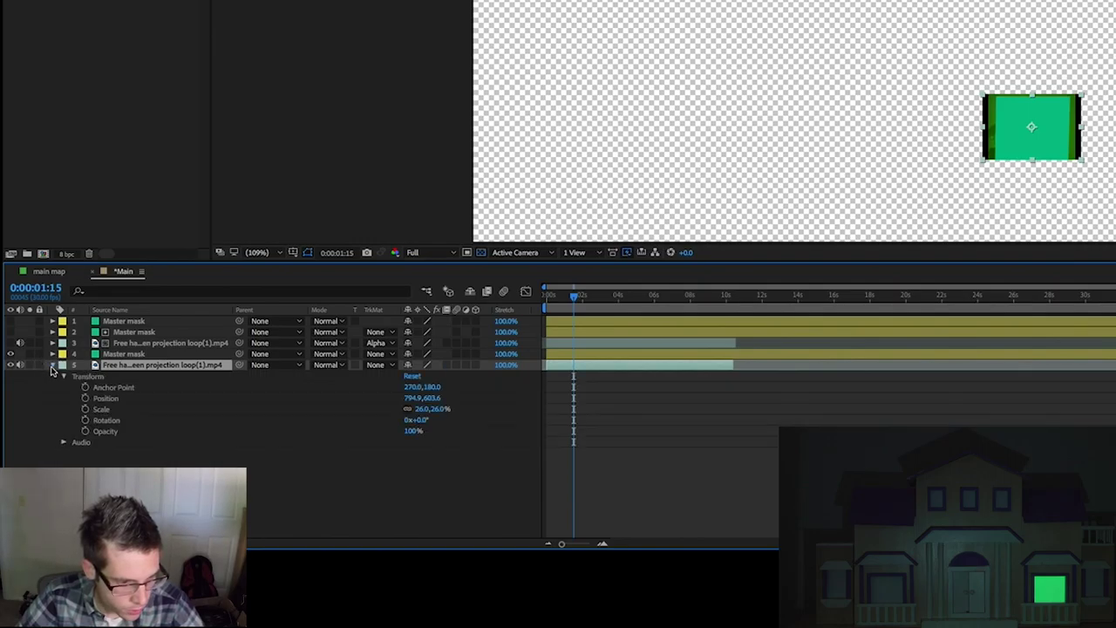
click(113, 387)
click(108, 409)
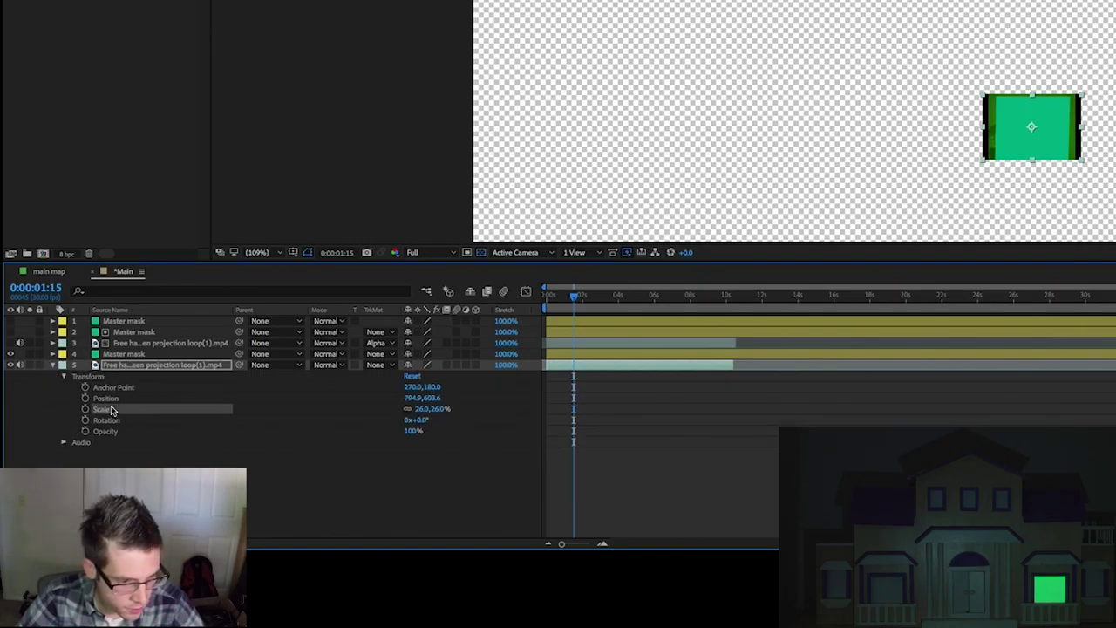
Look through the Anchor Point, Position, Scale, Rotation and Opacity properties of the second Halloween loop layer.
click(115, 387)
click(114, 400)
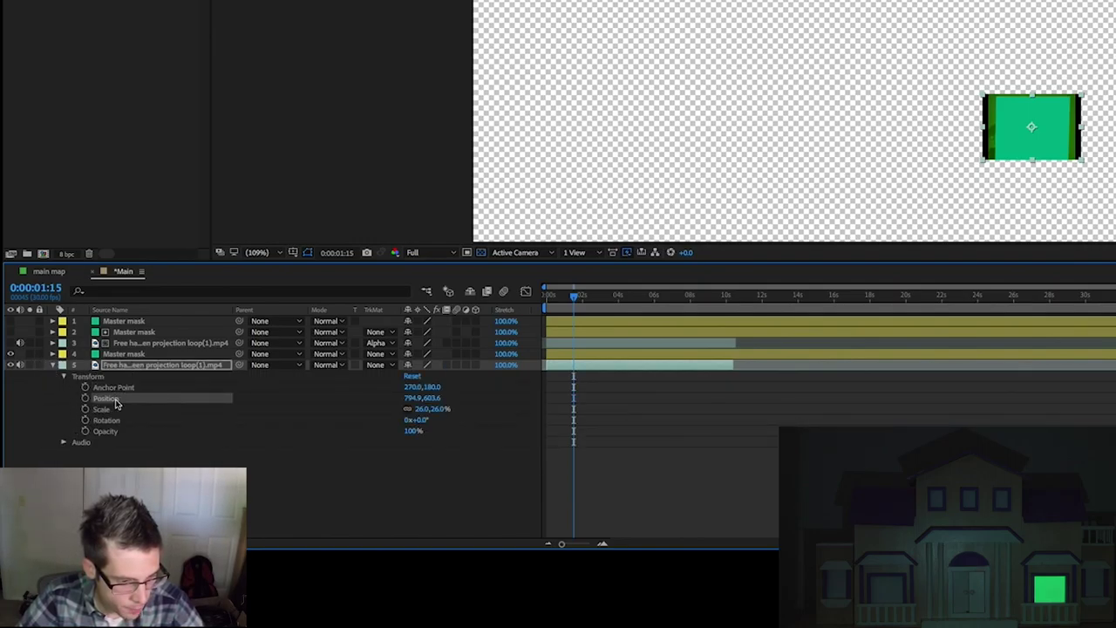
click(109, 410)
click(112, 420)
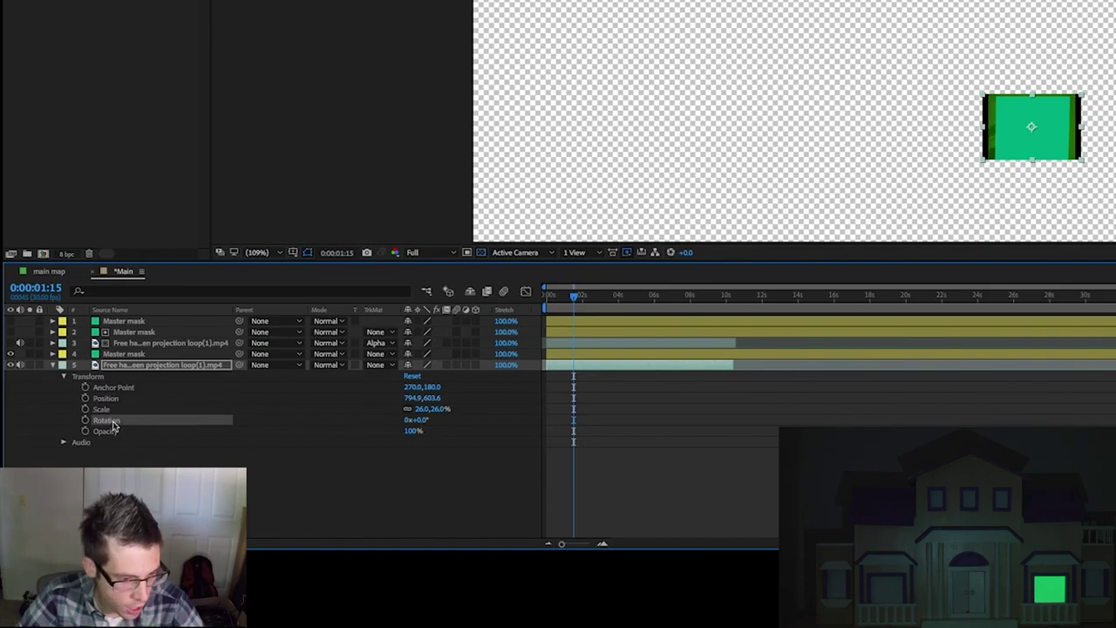
click(111, 433)
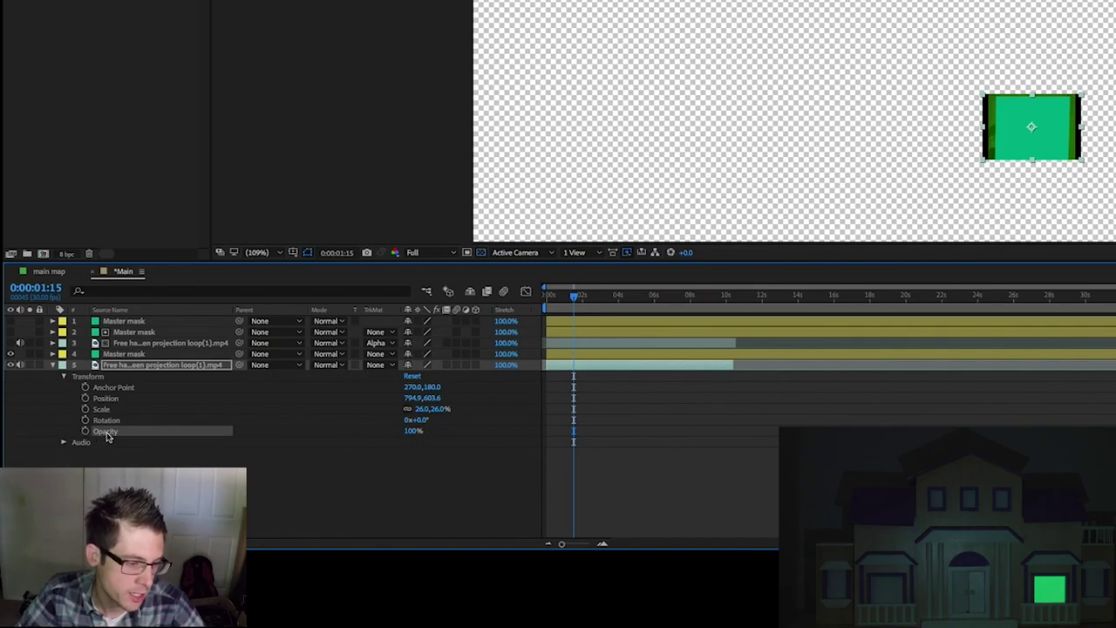
Show only Scale, Position, Opacity and Anchor Point in turn for the second Halloween loop layer.
click(130, 366)
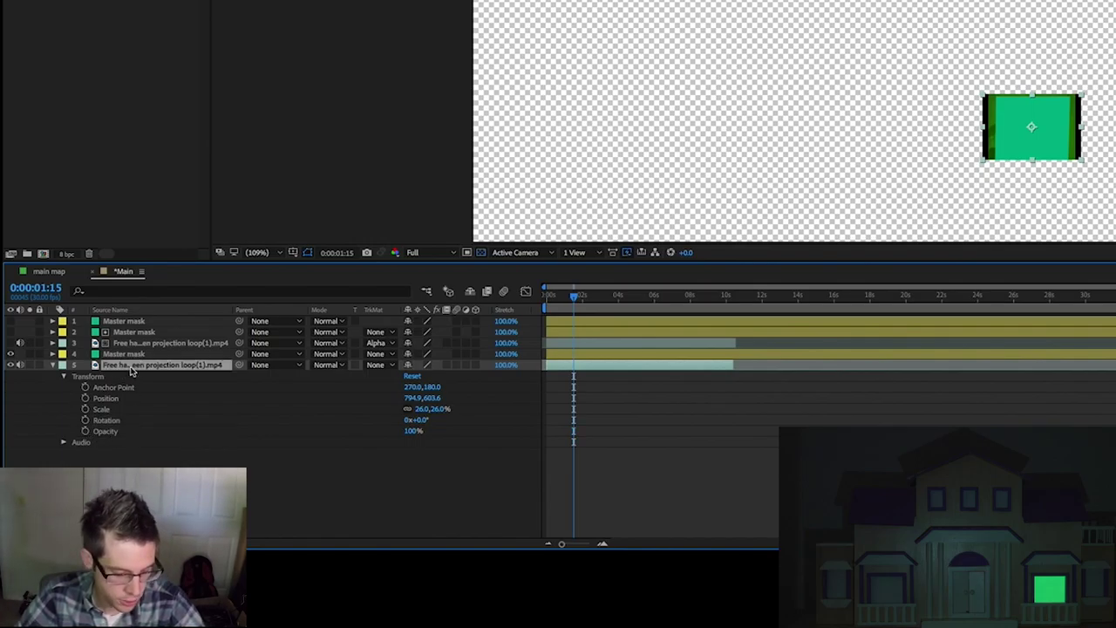
key(s)
click(97, 378)
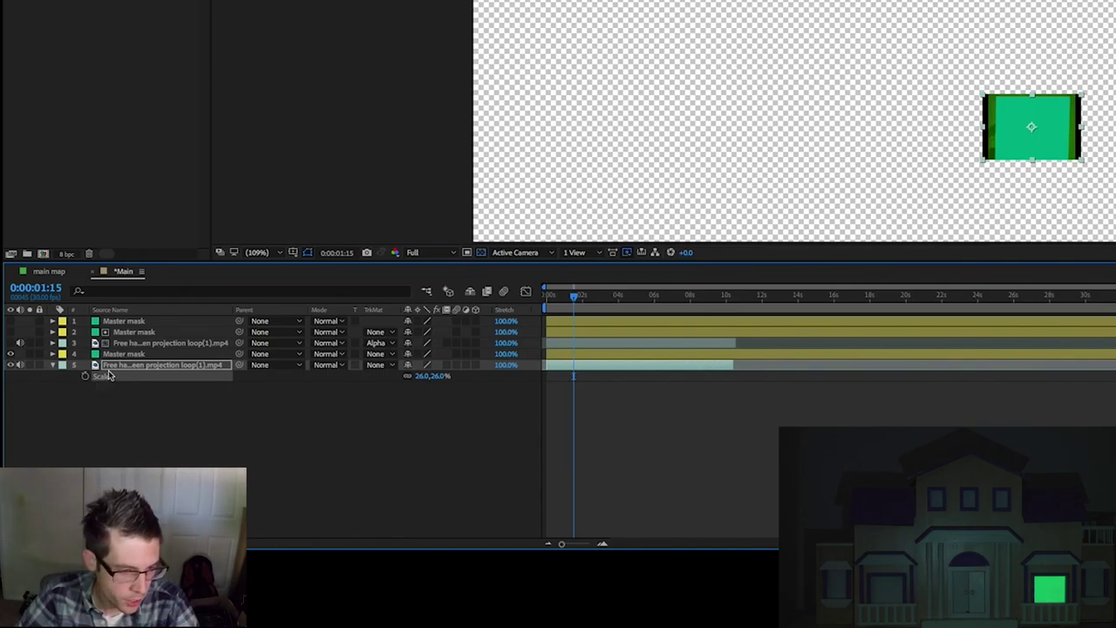
click(113, 367)
key(p)
key(t)
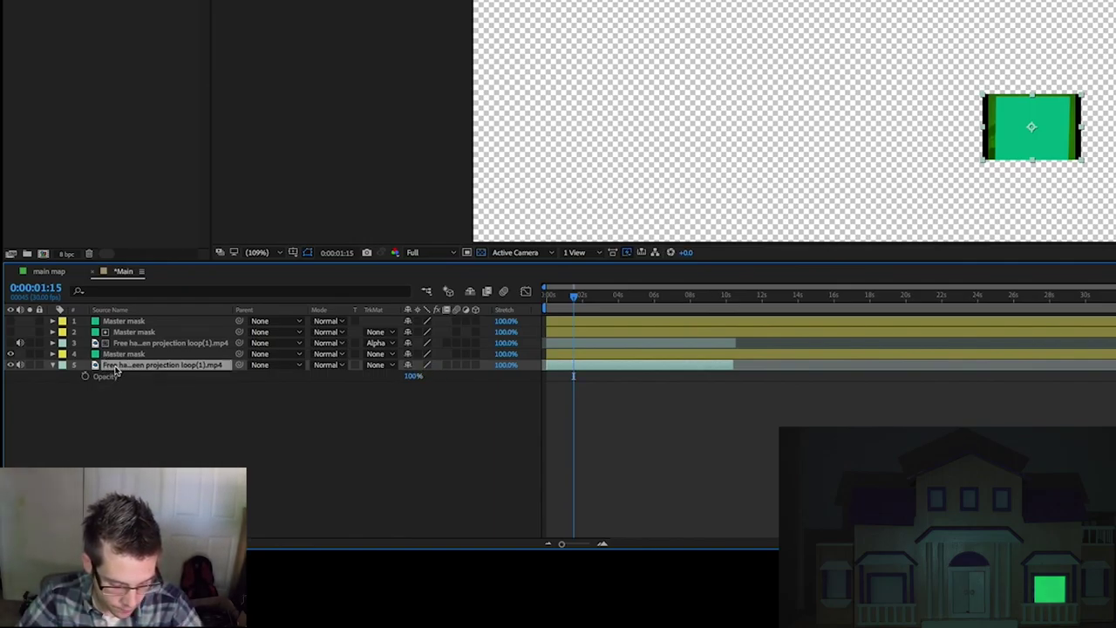
key(a)
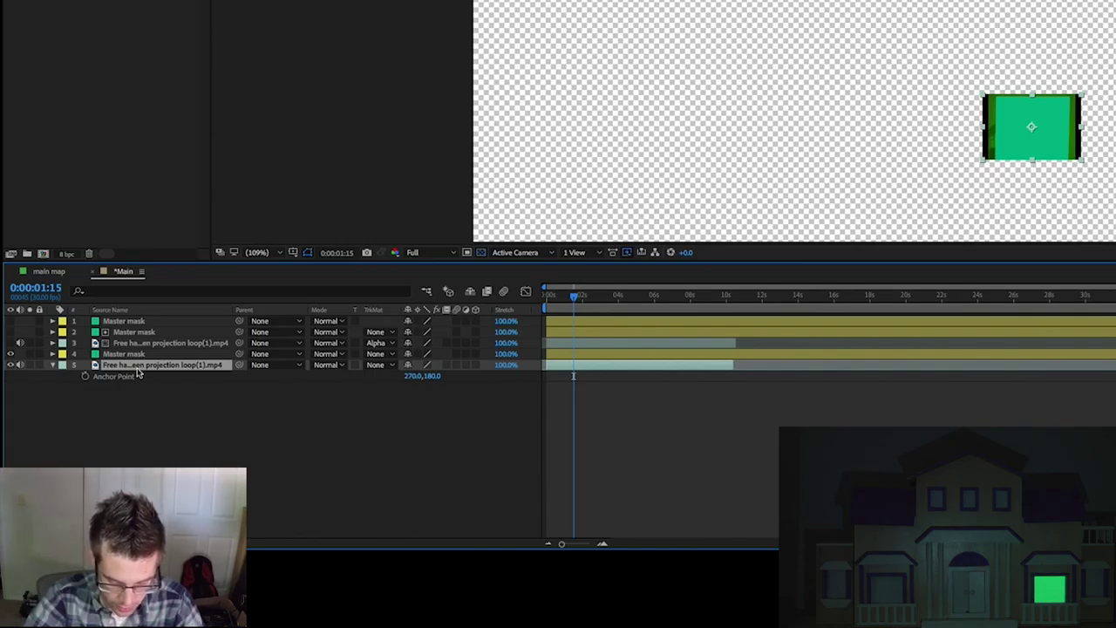
Show Position and Scale together for the second Halloween loop layer, and adjust them to 793.7, 605.8 and 25.3%.
key(p)
key(shift+s)
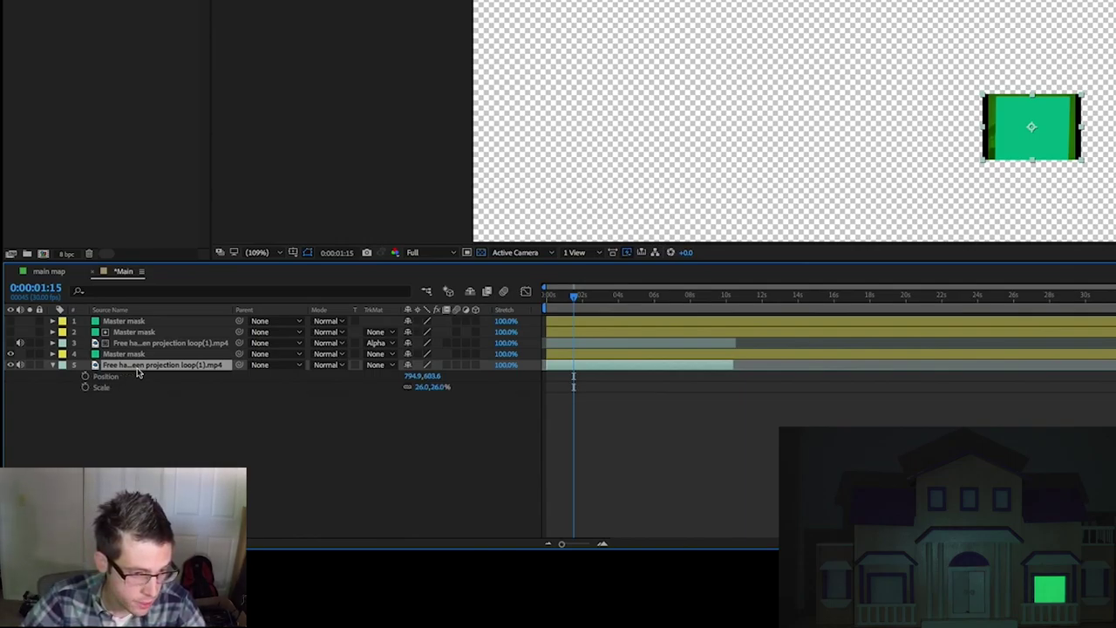
click(112, 387)
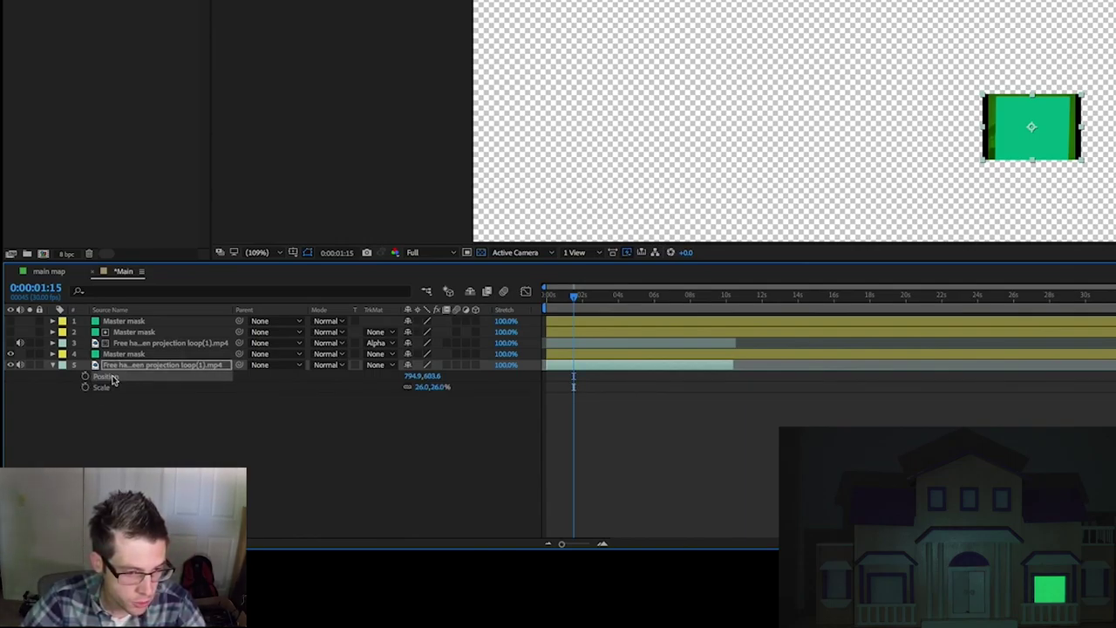
drag(414, 375, 406, 375)
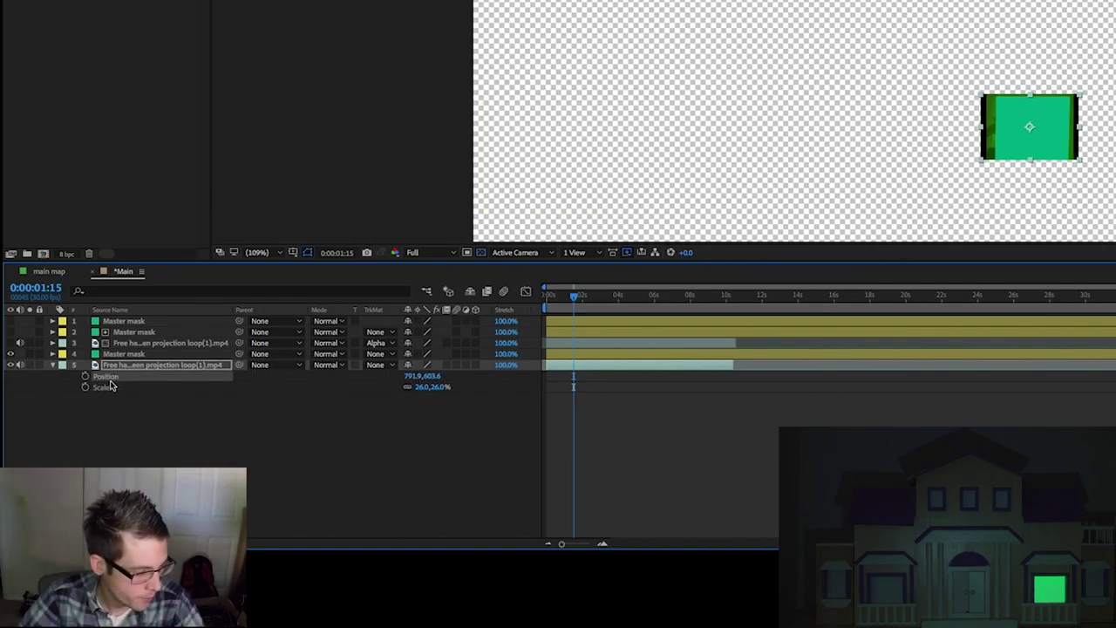
drag(415, 375, 440, 388)
click(439, 387)
click(386, 406)
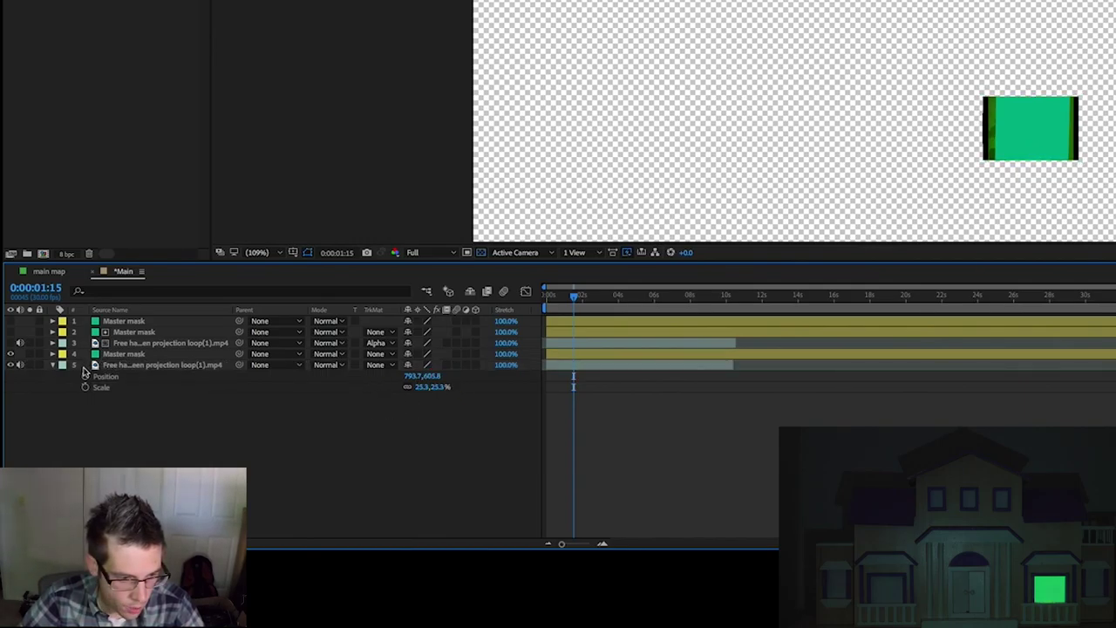
Collapse the second Halloween loop layer and set its track matte to Alpha Matte "Master mask".
click(52, 364)
click(378, 364)
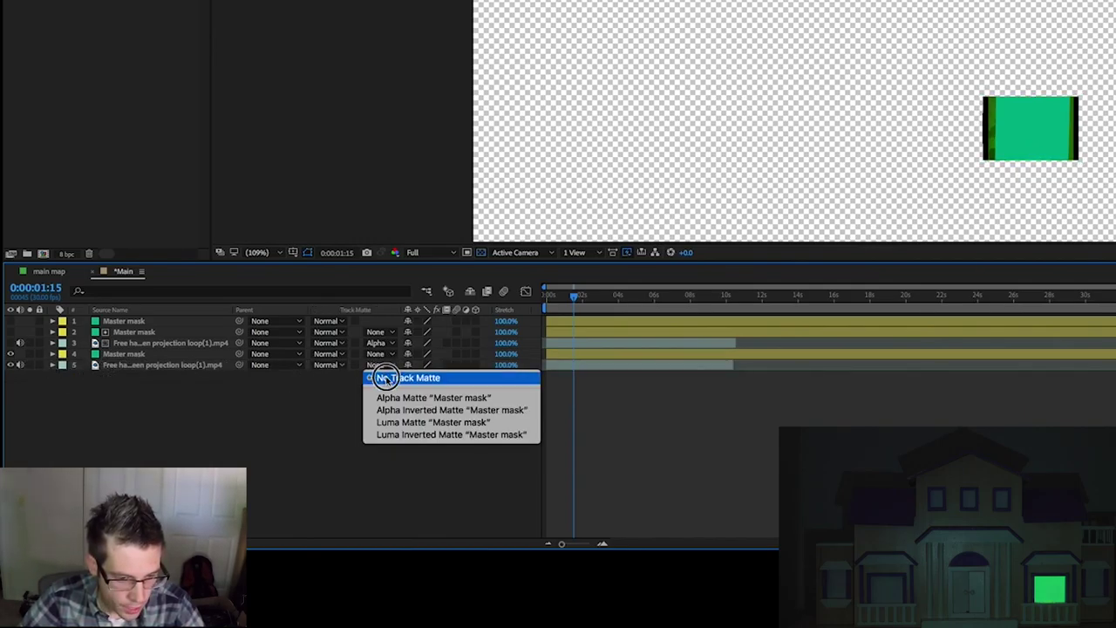
click(399, 394)
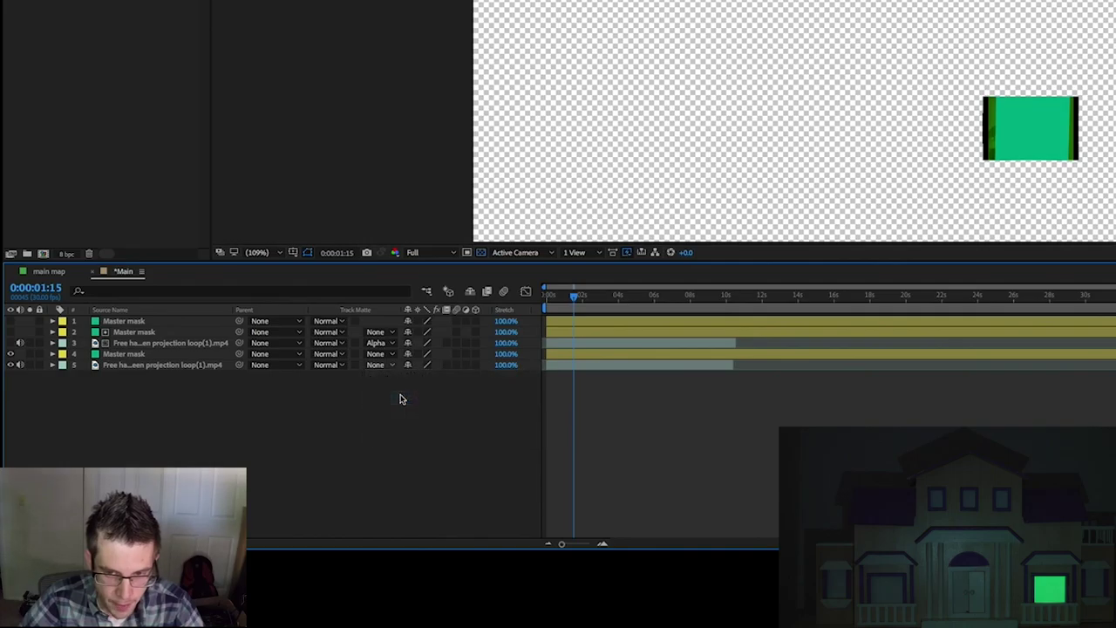
Examine the mask list of the Master mask layer above the second loop layer, checking the mode of mask W3.
click(140, 354)
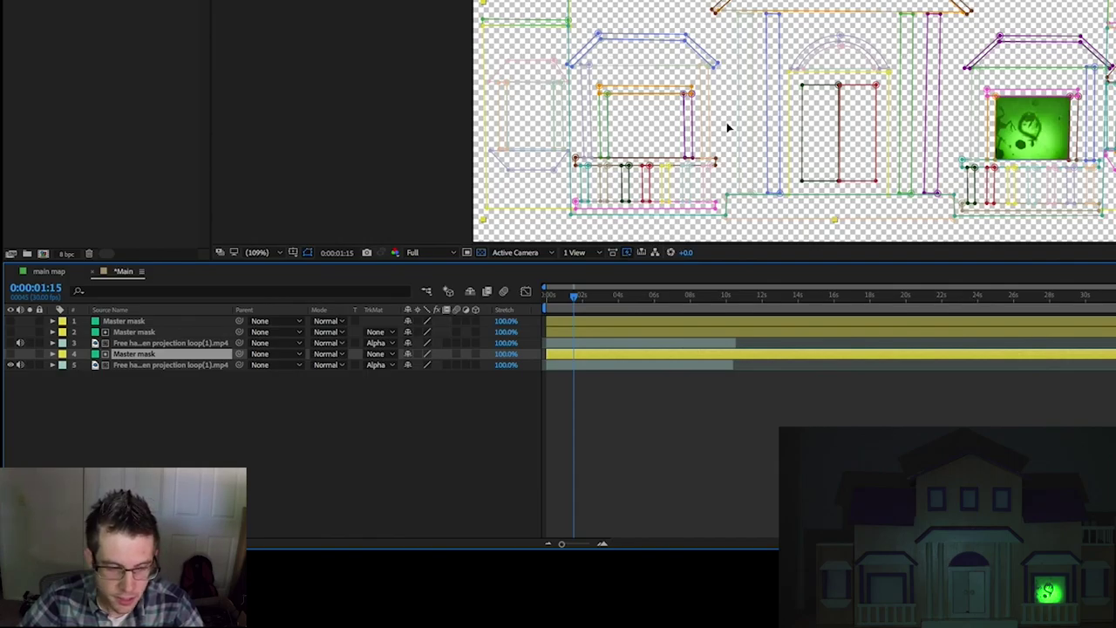
click(53, 354)
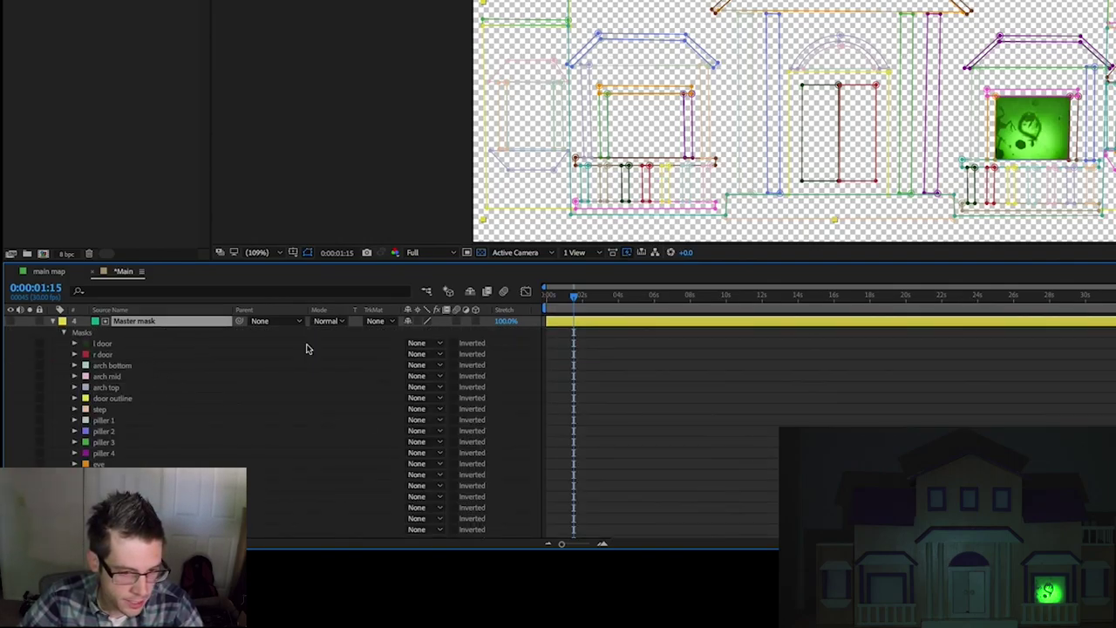
scroll(419, 512, down, 4)
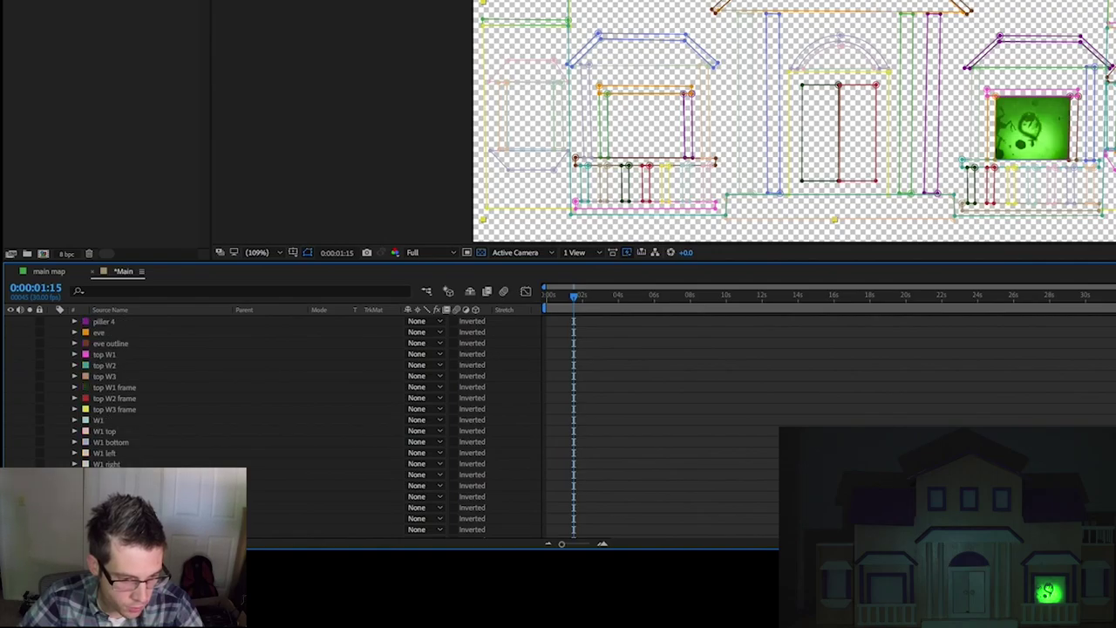
scroll(262, 428, down, 6)
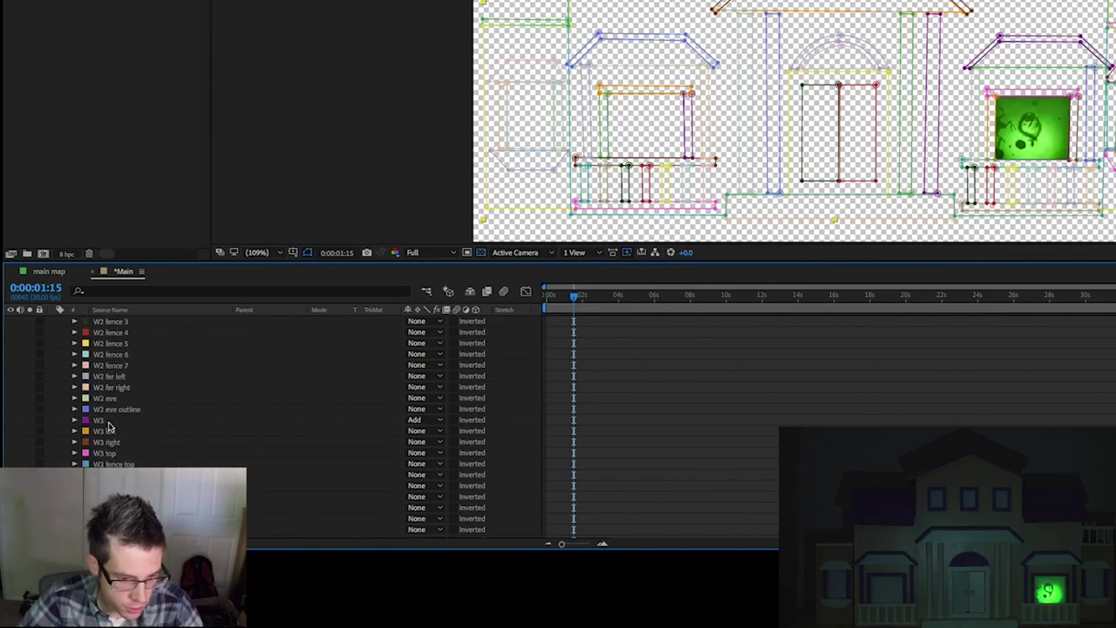
click(109, 421)
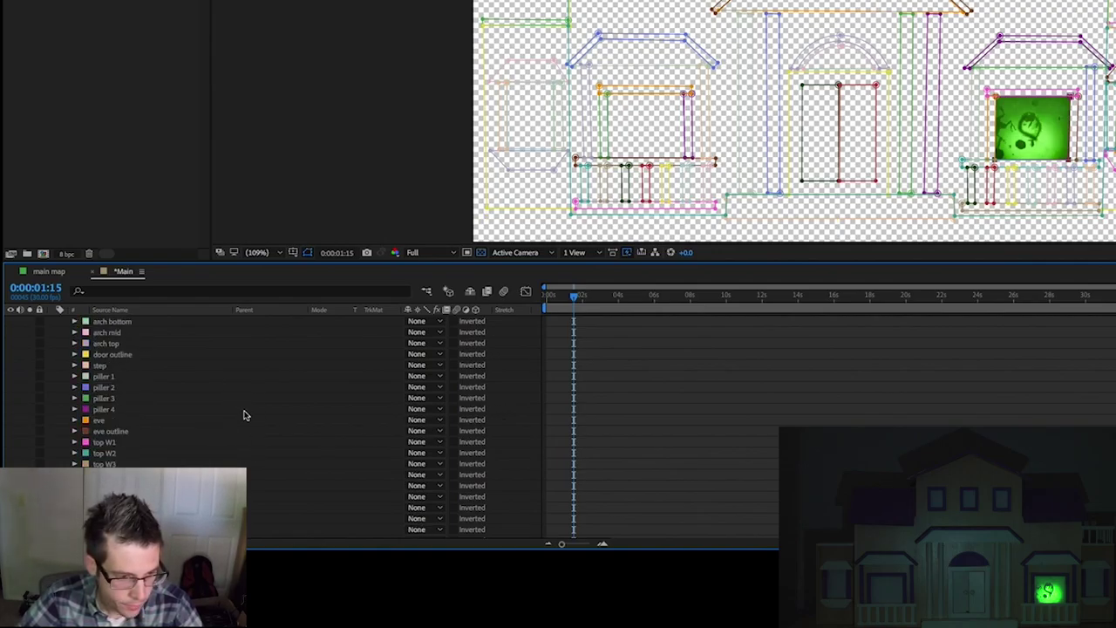
scroll(244, 413, up, 10)
click(53, 355)
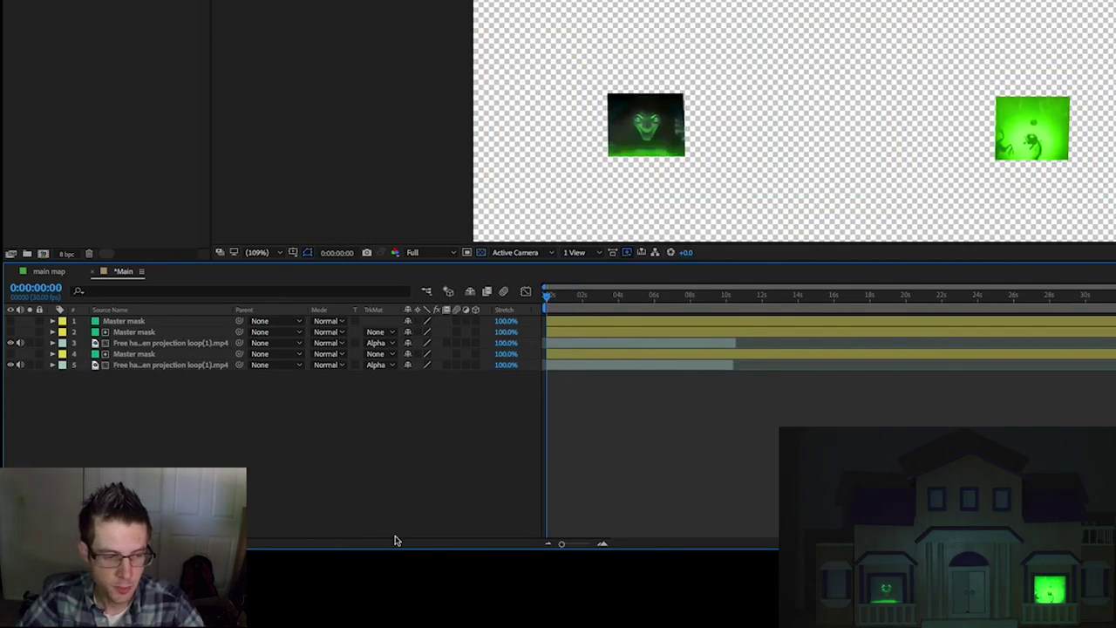
Preview the composition from 0:00:00:00 to watch both Halloween loops playing in the windows.
key(space)
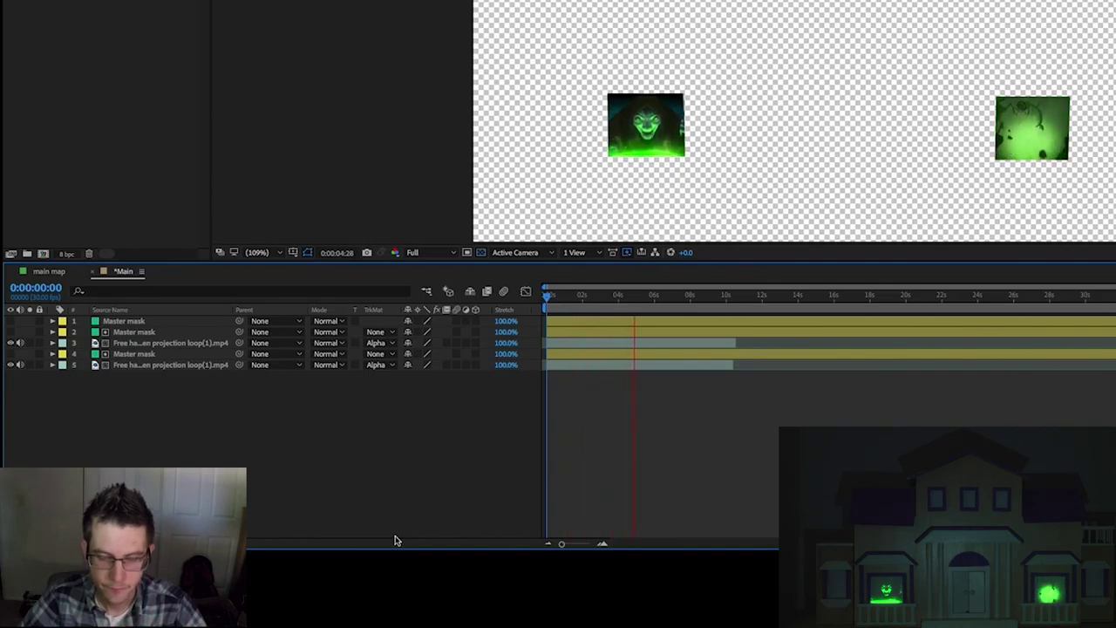
key(space)
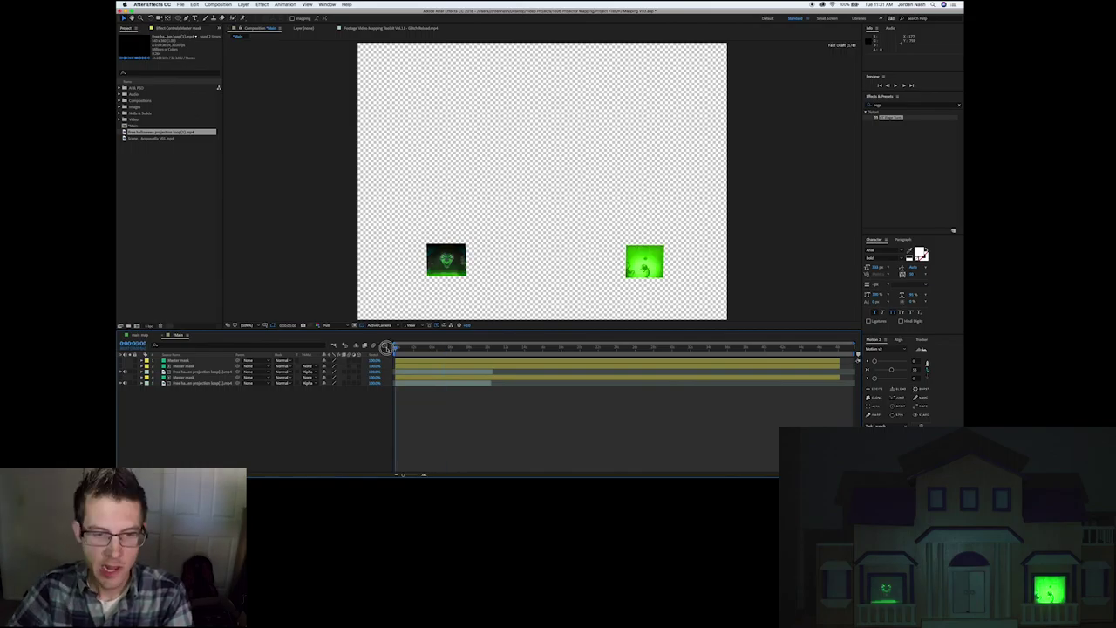
key(space)
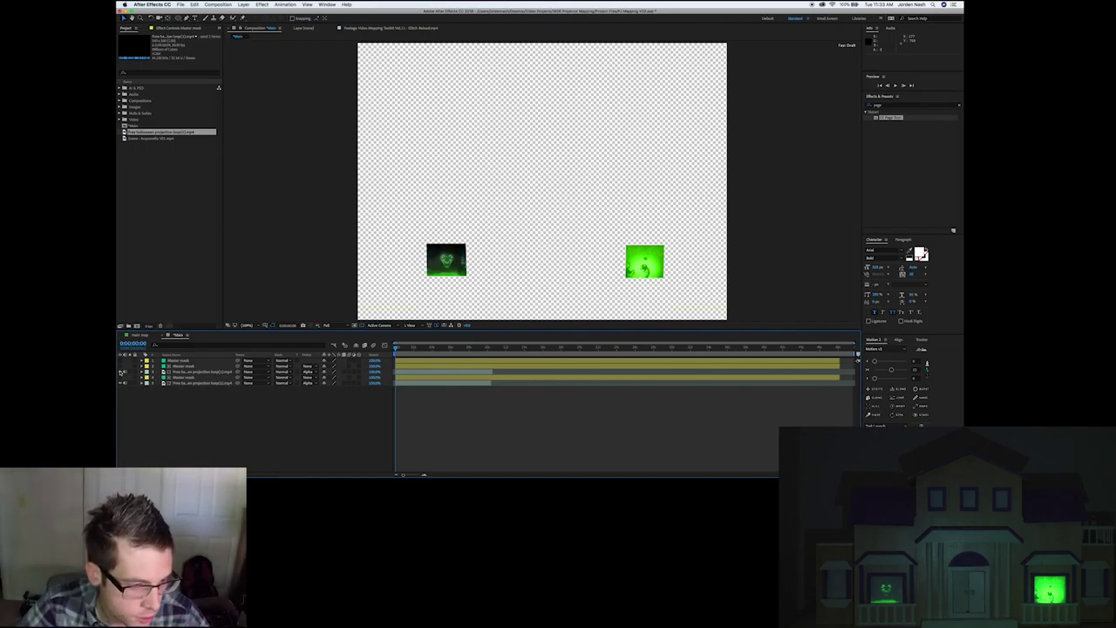
Hide both Halloween loop layers, then duplicate the top Master mask layer and place the copy at the bottom of the layer stack.
click(123, 384)
click(123, 372)
click(174, 360)
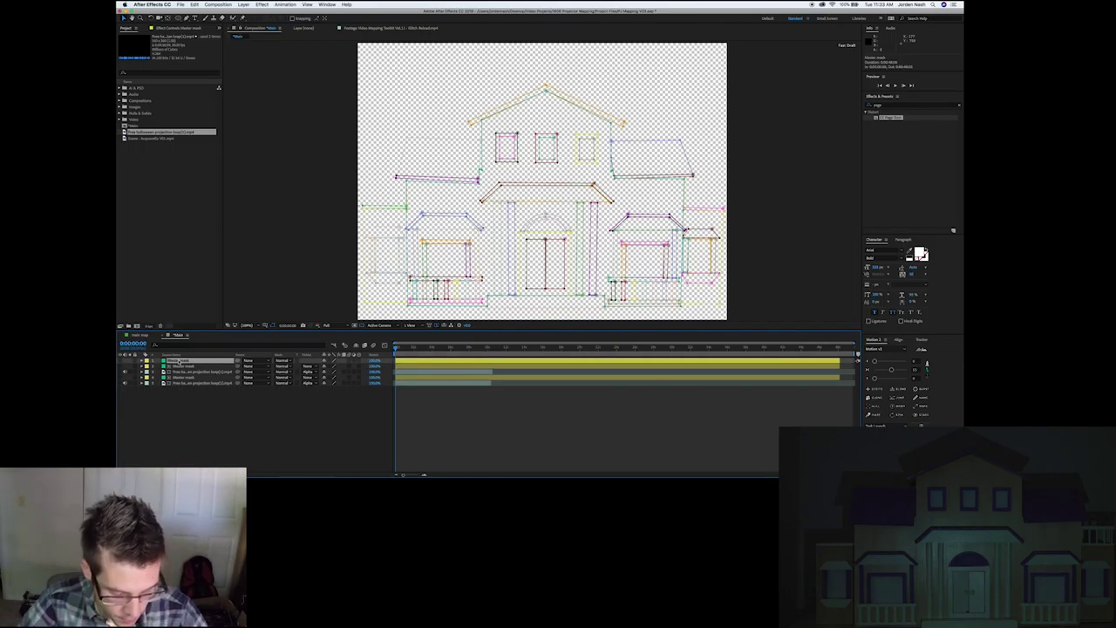
key(ctrl+d)
drag(186, 360, 199, 424)
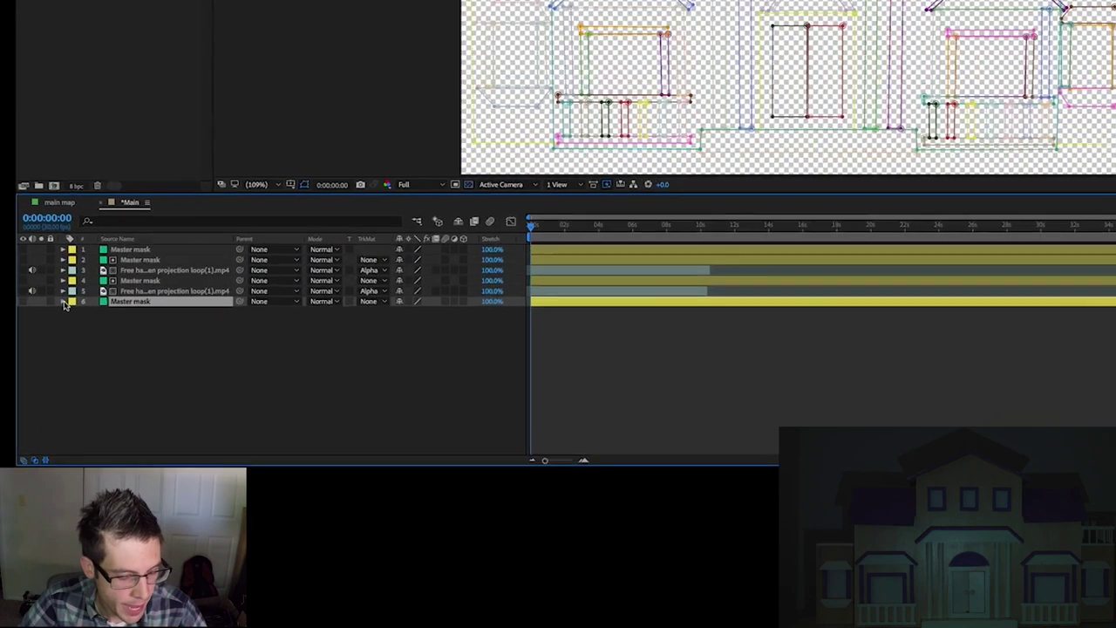
Set the piller 1 to piller 4 masks of the bottom Master mask copy to Add and make that layer visible.
click(137, 389)
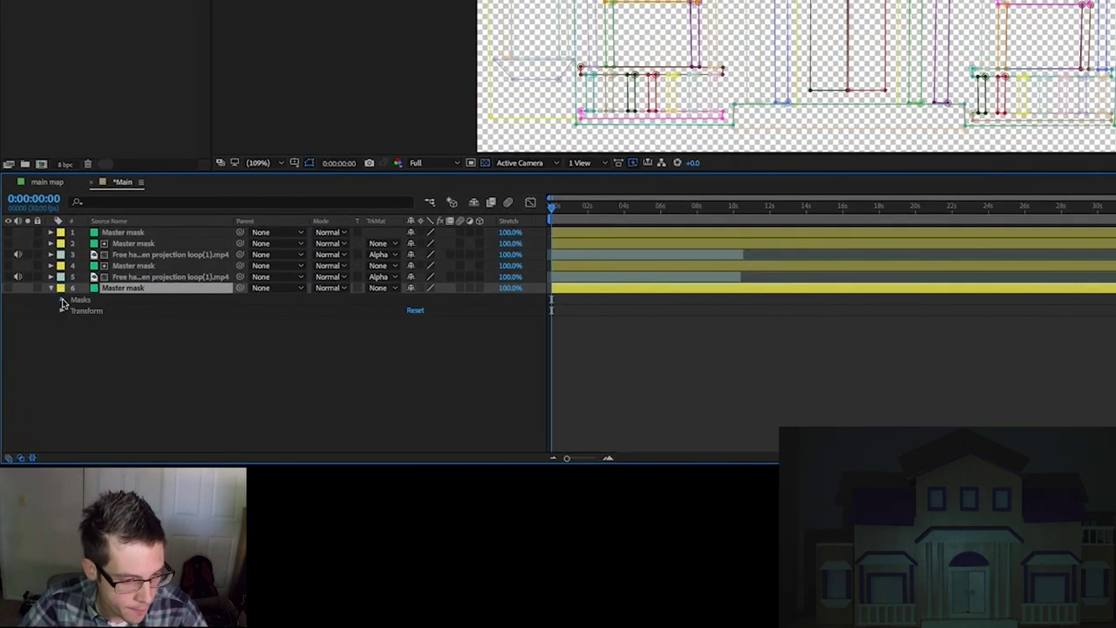
click(62, 300)
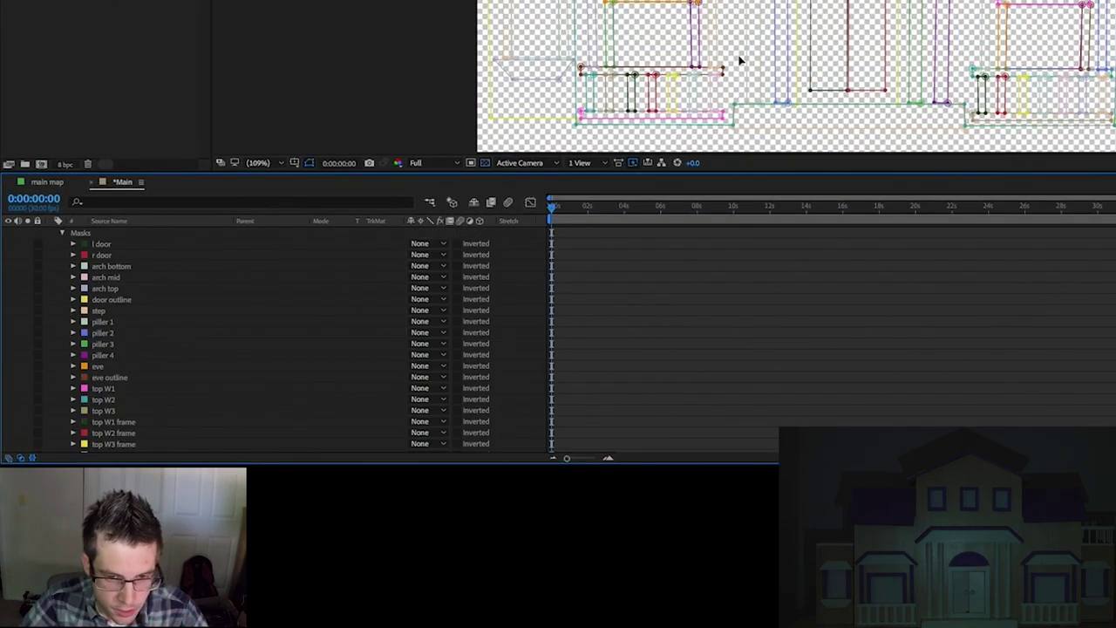
click(103, 323)
shift+click(109, 355)
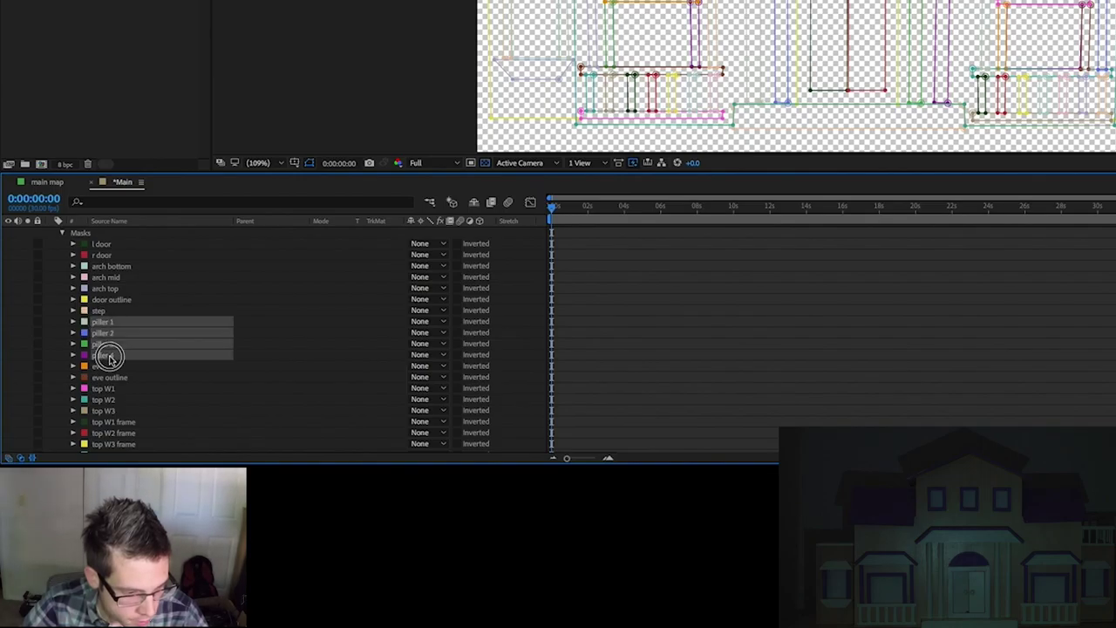
click(430, 330)
click(440, 346)
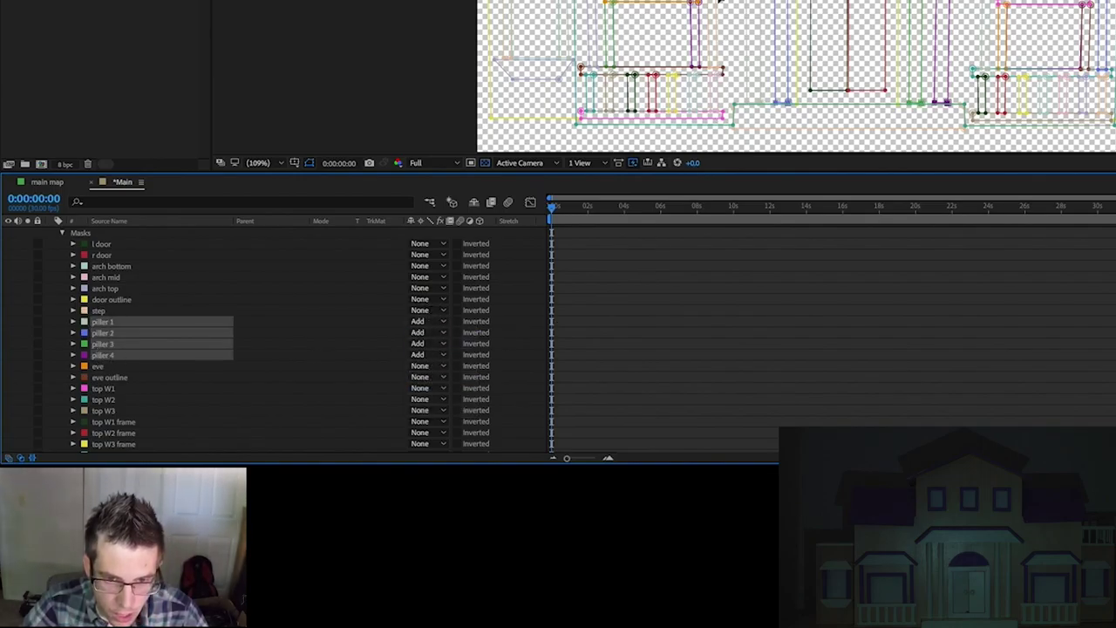
scroll(105, 302, up, 3)
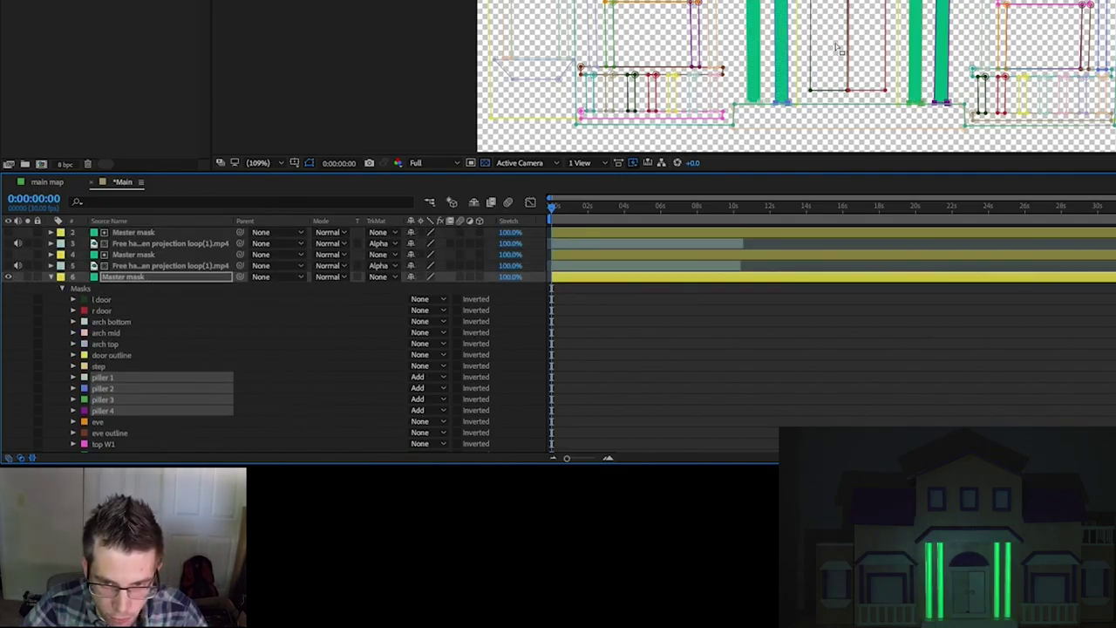
Expand the properties of the piller 1 to piller 4 masks and add a Mask Path keyframe for piller 1 at 0:00:00:00.
scroll(589, 322, down, 3)
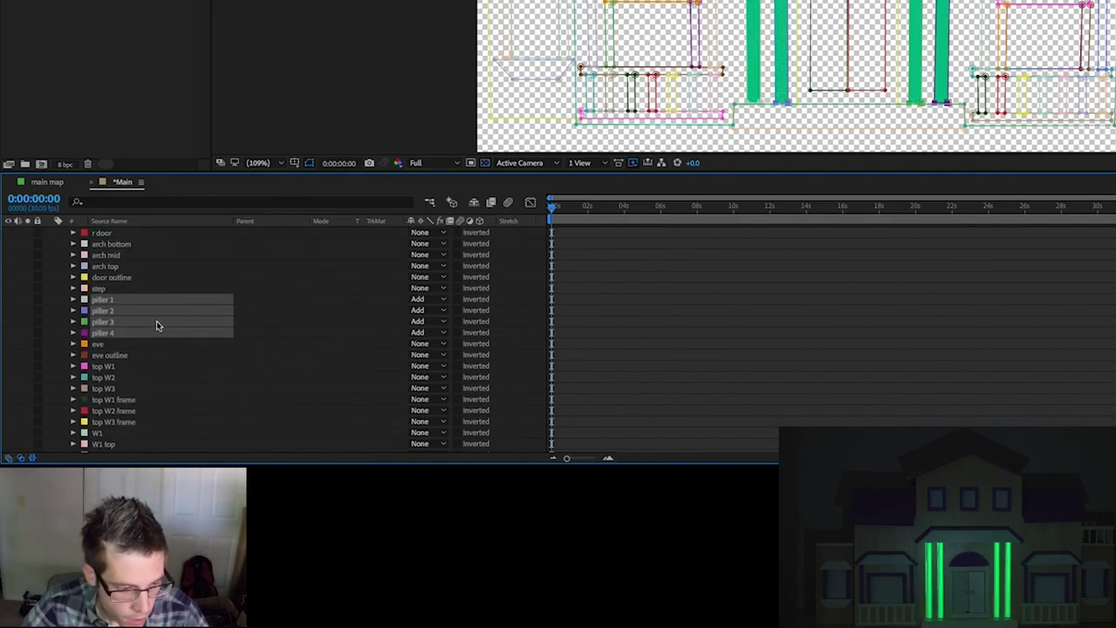
click(74, 302)
scroll(206, 317, down, 2)
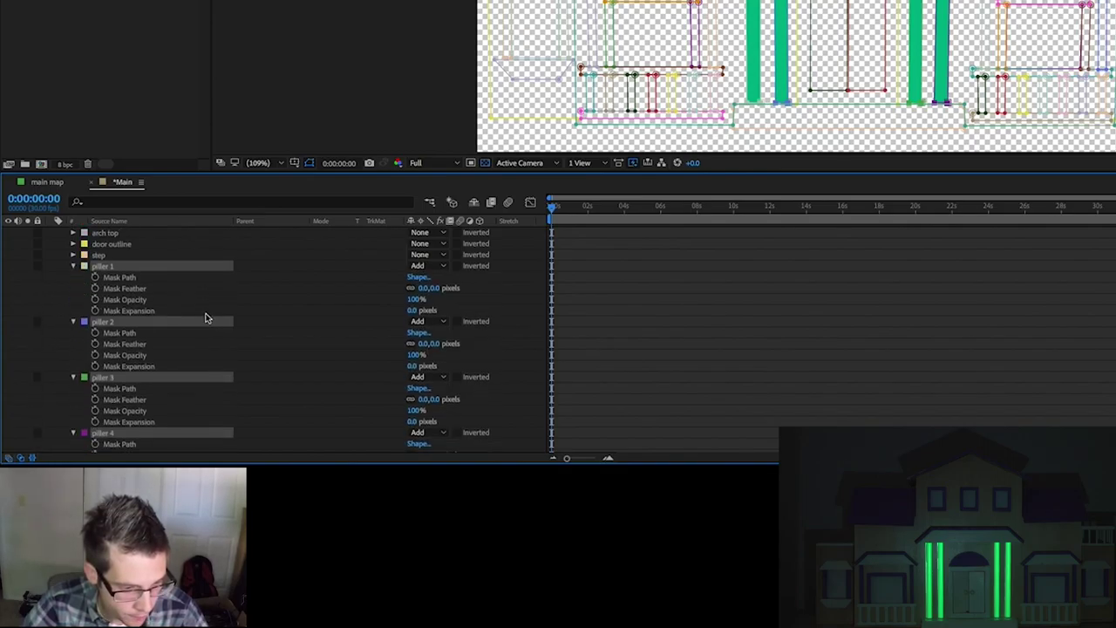
click(114, 280)
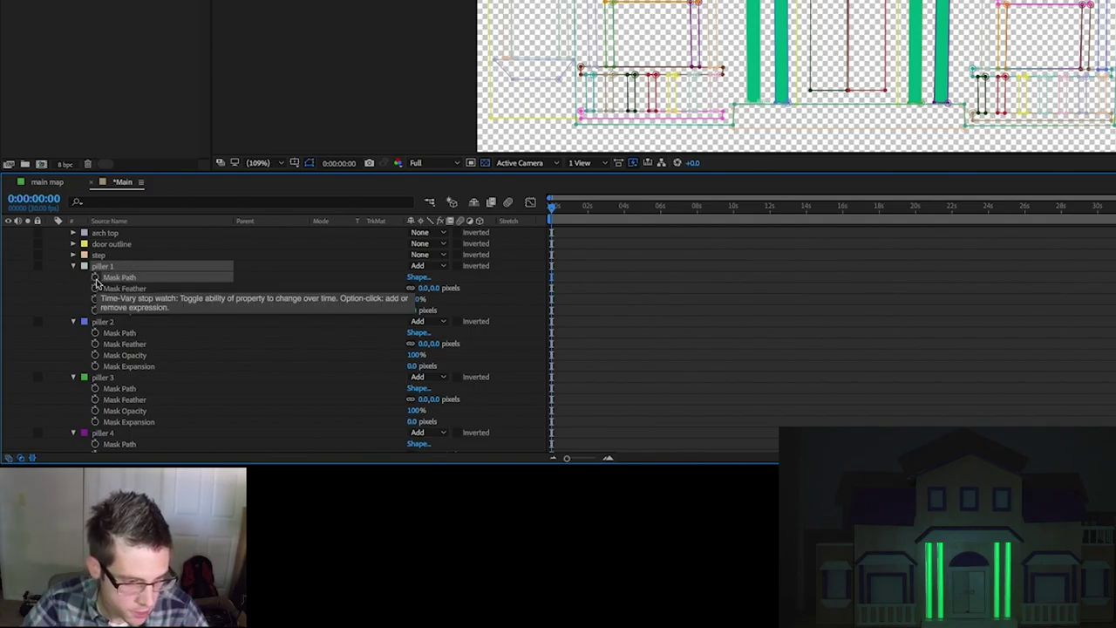
click(95, 277)
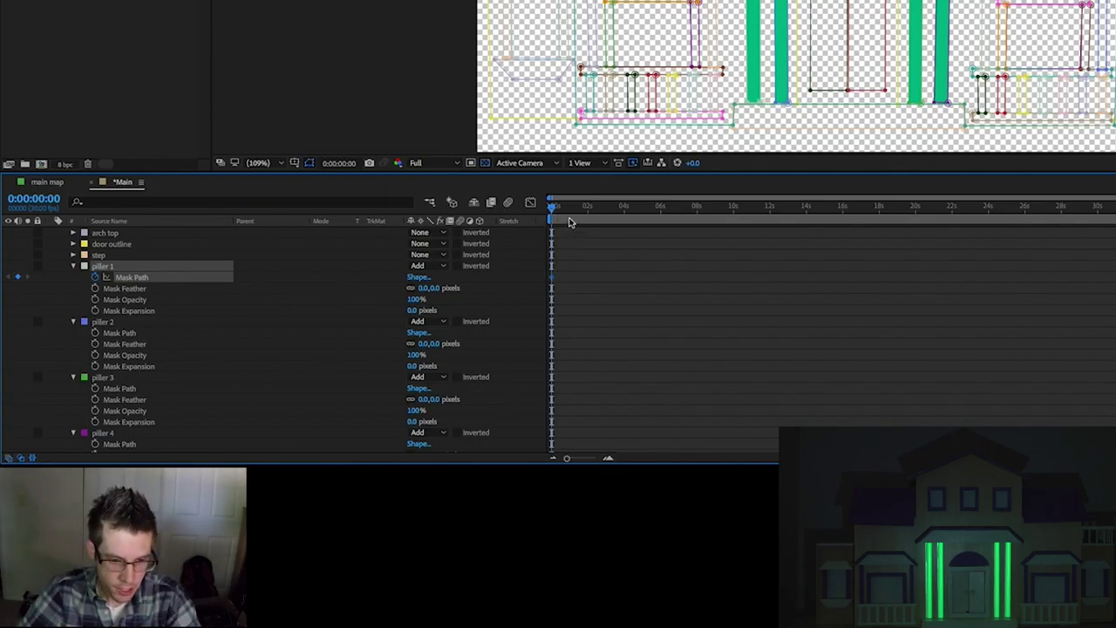
drag(572, 215, 622, 218)
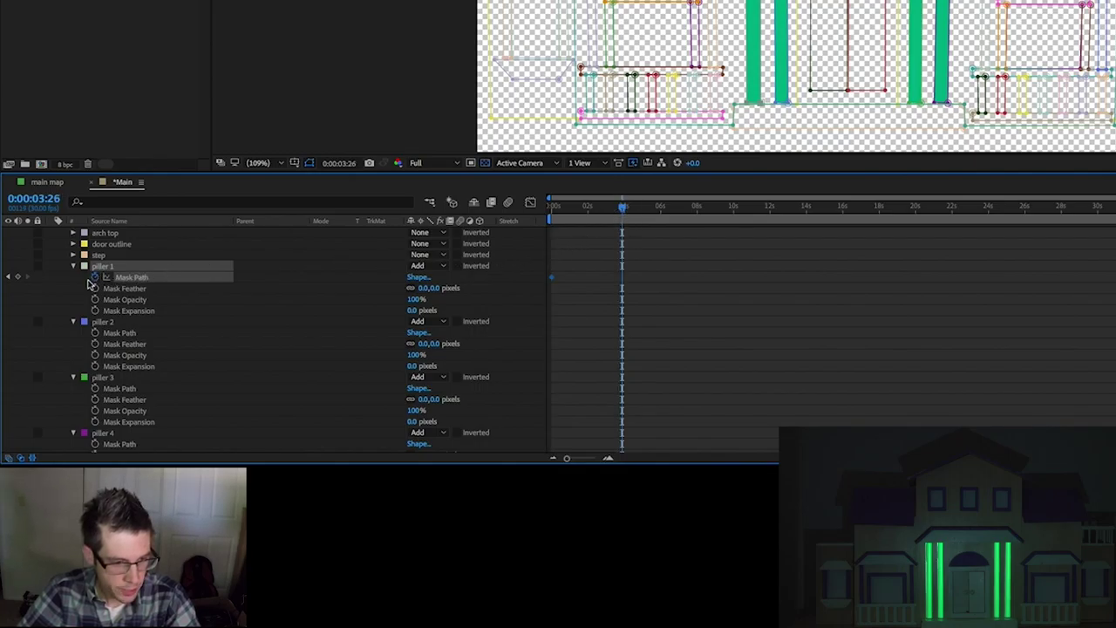
click(9, 277)
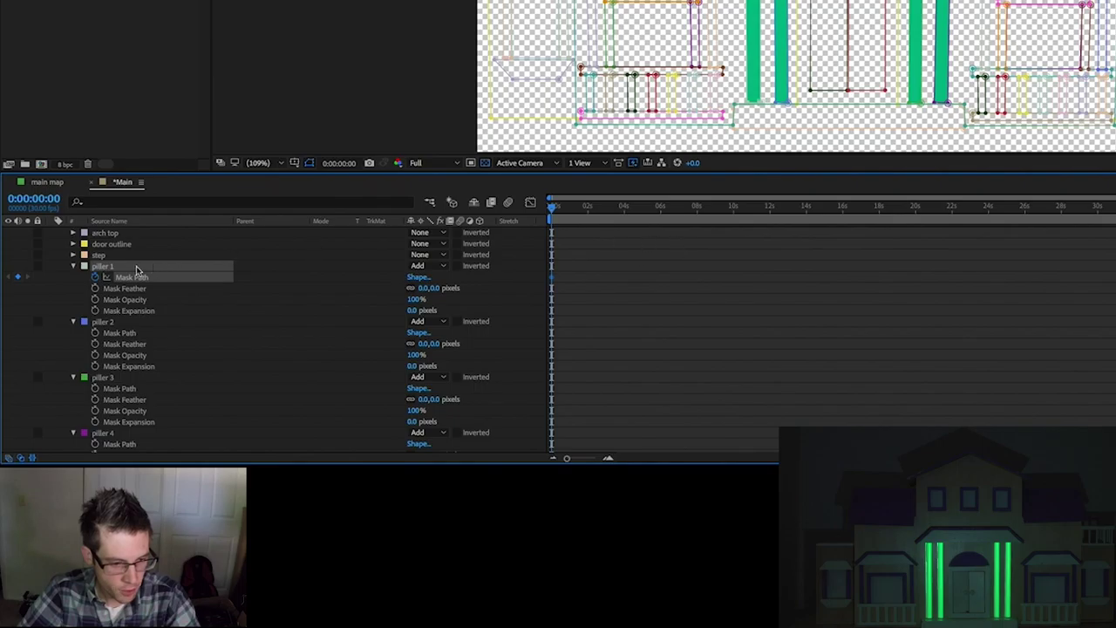
Add a second Mask Path keyframe for piller 1 at 0:00:04:01 and return to its first keyframe.
click(624, 219)
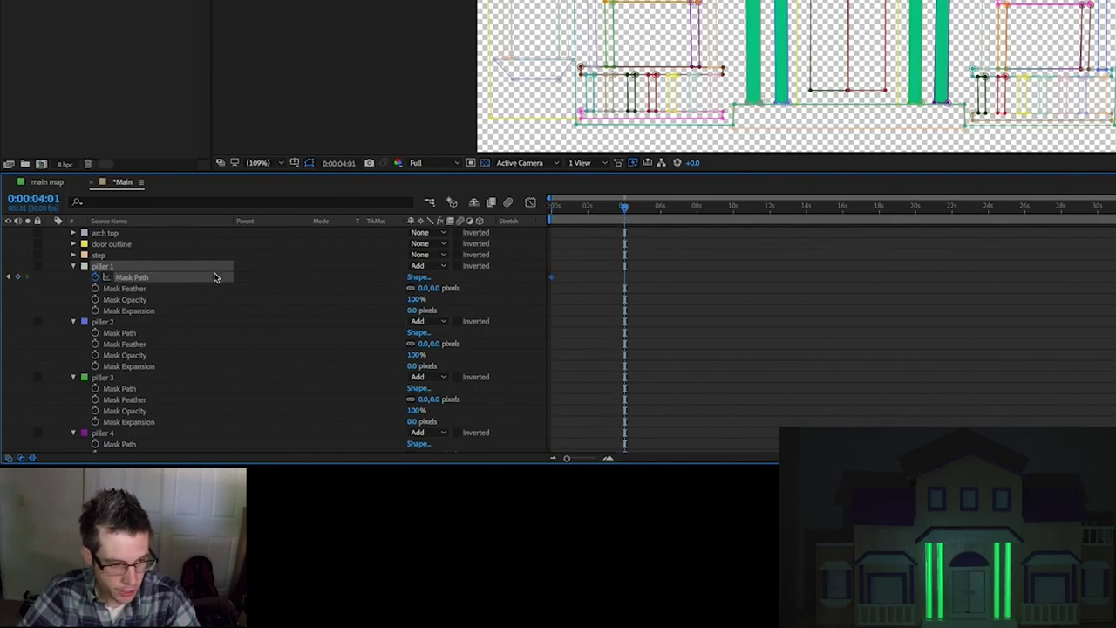
click(17, 277)
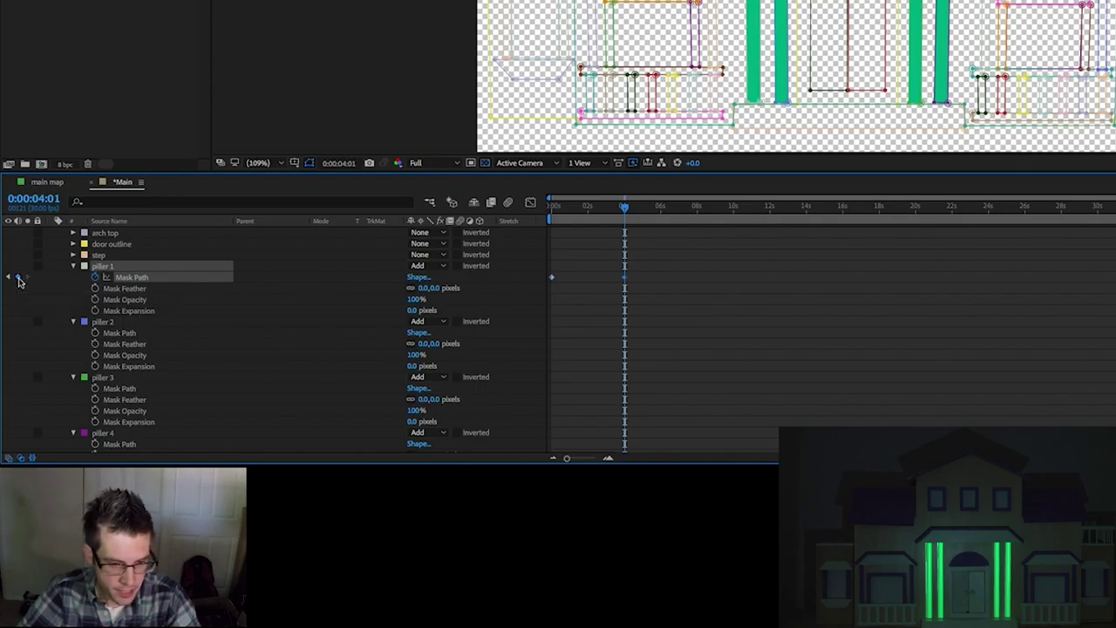
click(8, 277)
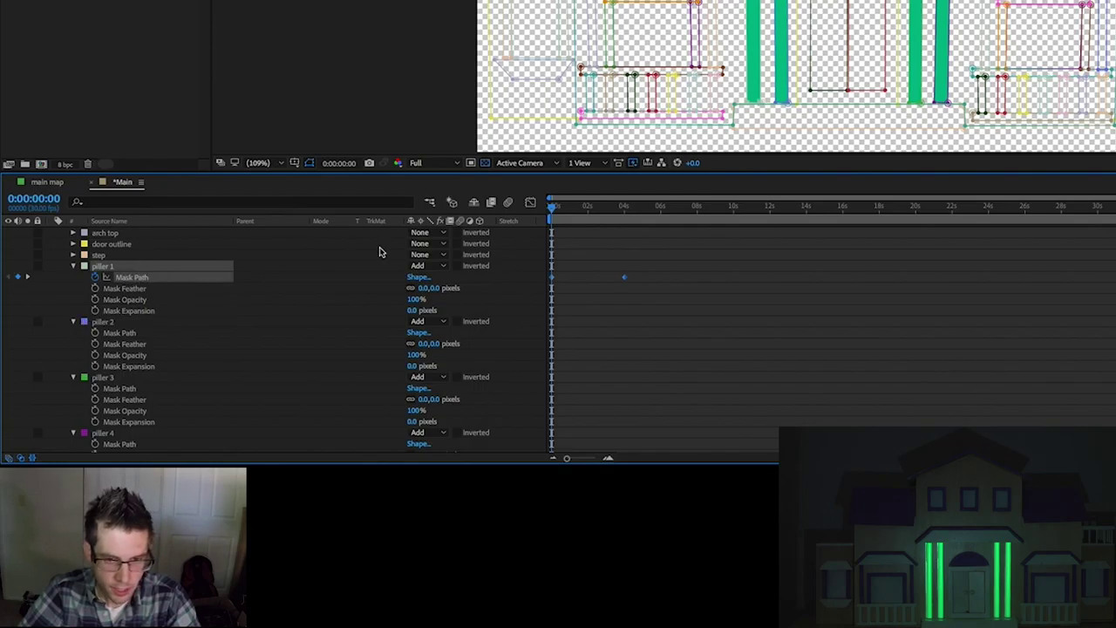
At the first keyframe, collapse the piller 1 mask by moving its top edge down to the pillar's base.
scroll(746, 9, up, 4)
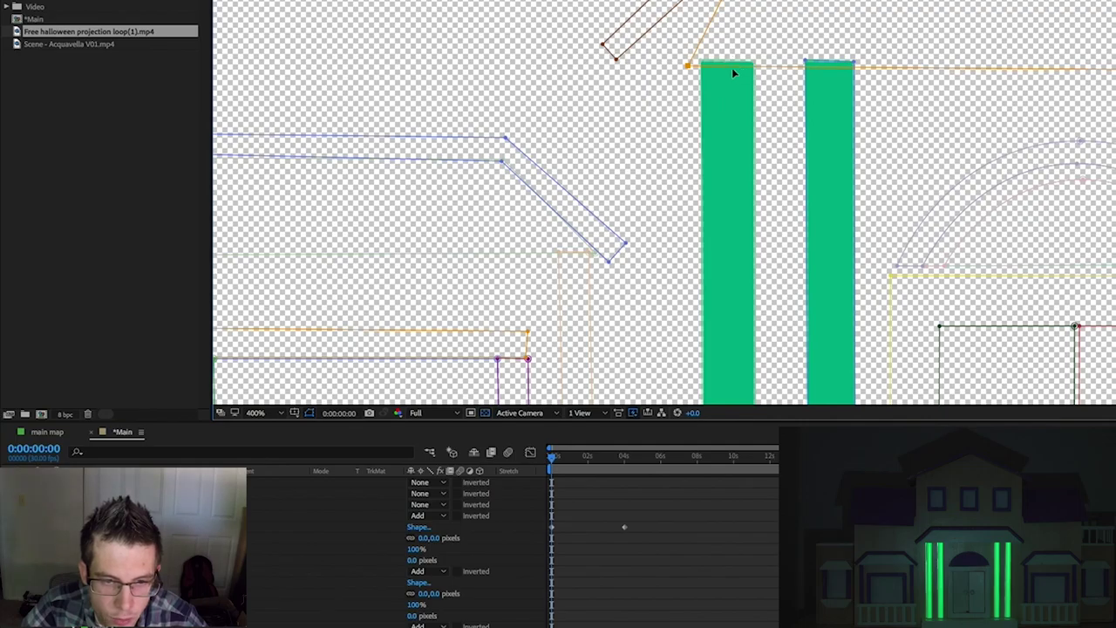
drag(692, 88, 733, 63)
key(ctrl+z)
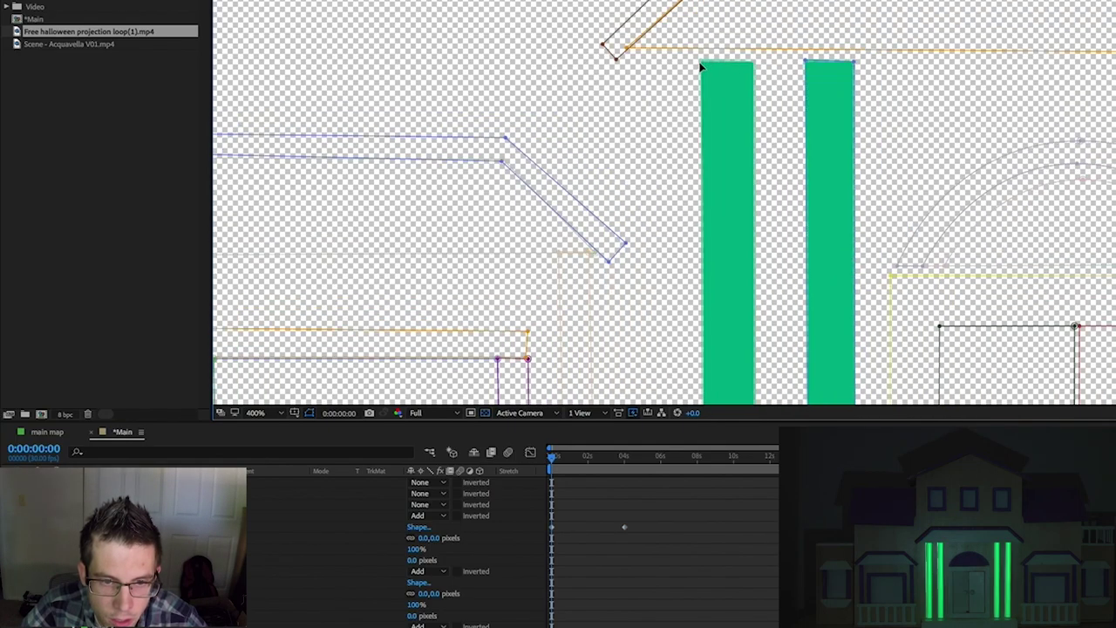
scroll(780, 142, down, 5)
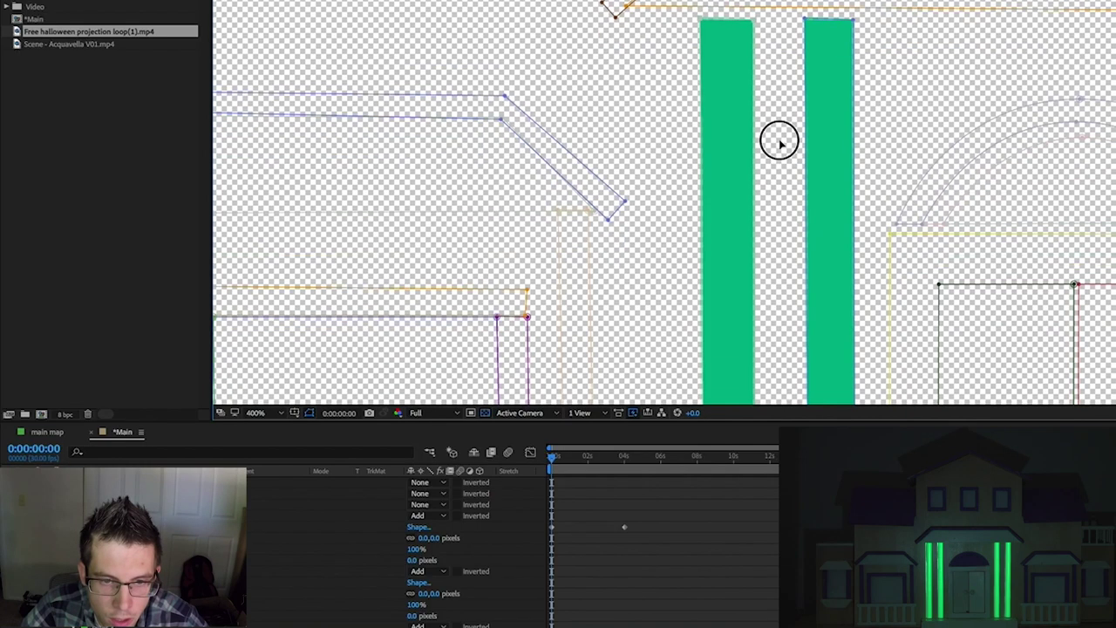
scroll(764, 78, down, 3)
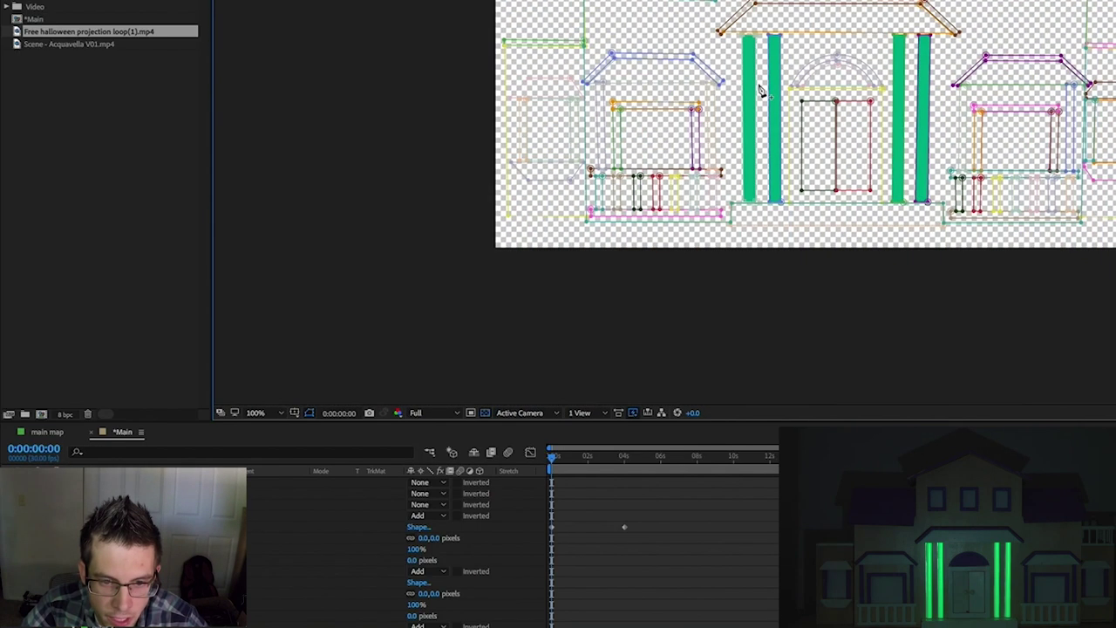
scroll(761, 87, up, 1)
drag(739, 11, 742, 319)
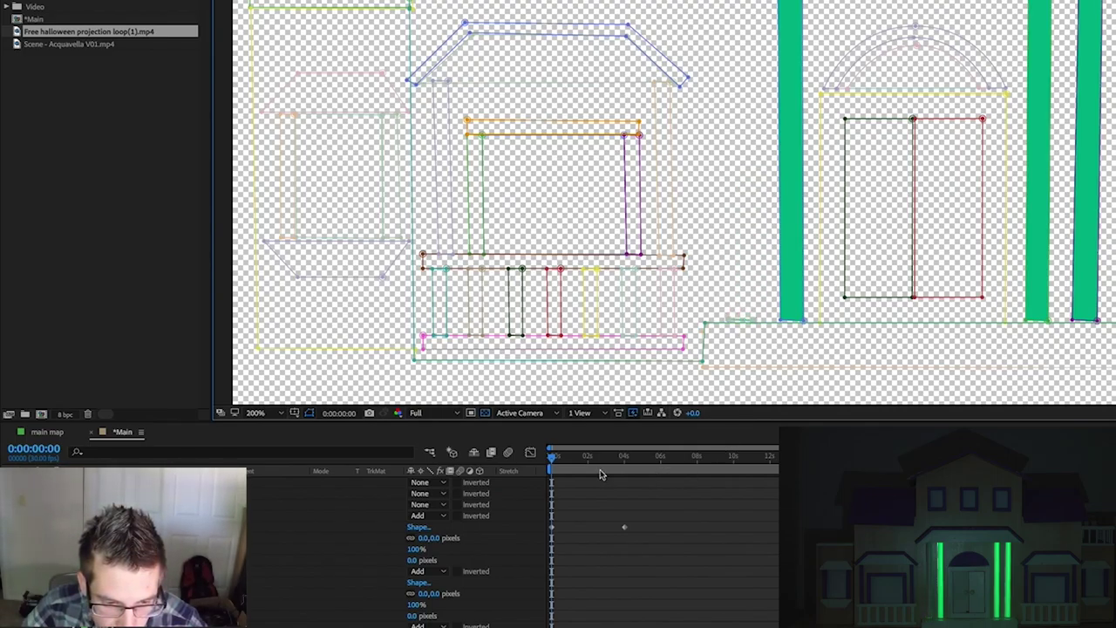
Scrub from 0:00:00:00 to 0:00:04:01 to check the growth of the piller 1 mask.
click(552, 459)
mouse_move(552, 459)
mouse_down()
mouse_move(629, 460)
mouse_move(542, 462)
mouse_up()
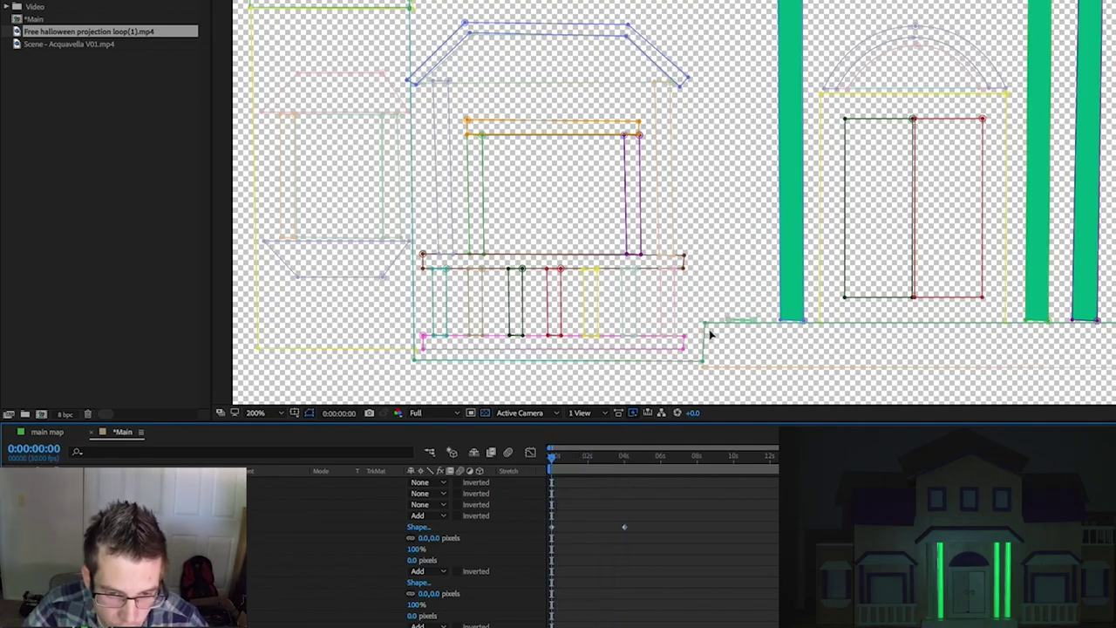
drag(560, 461, 623, 463)
drag(624, 462, 625, 463)
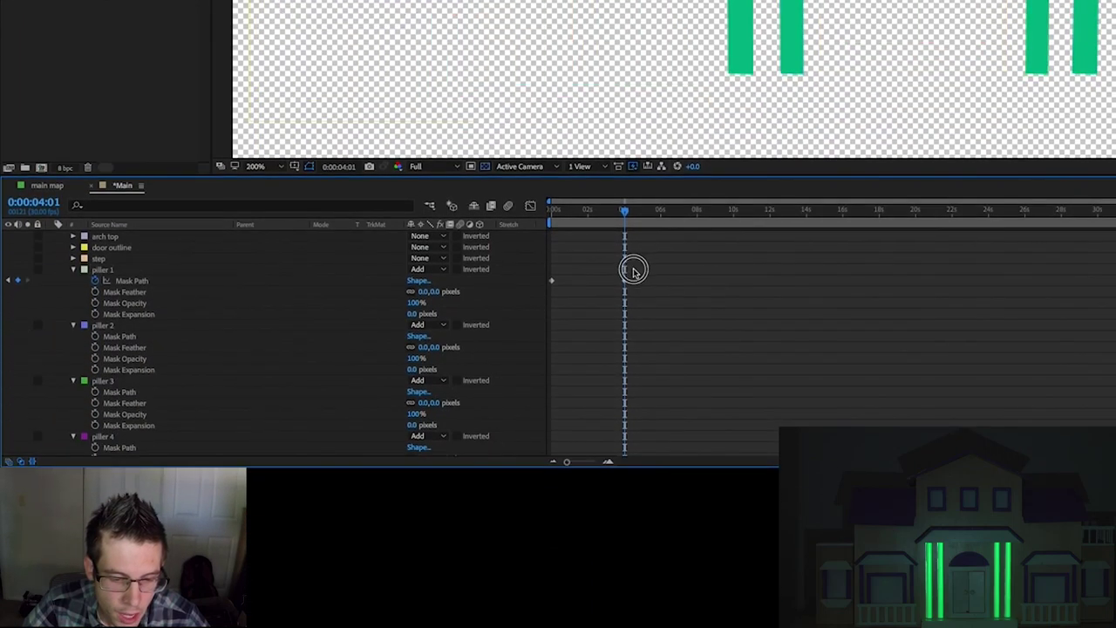
Shorten the piller 1 animation by moving its second Mask Path keyframe to 0:00:01:00.
drag(625, 527, 592, 533)
drag(591, 286, 583, 280)
drag(593, 218, 536, 233)
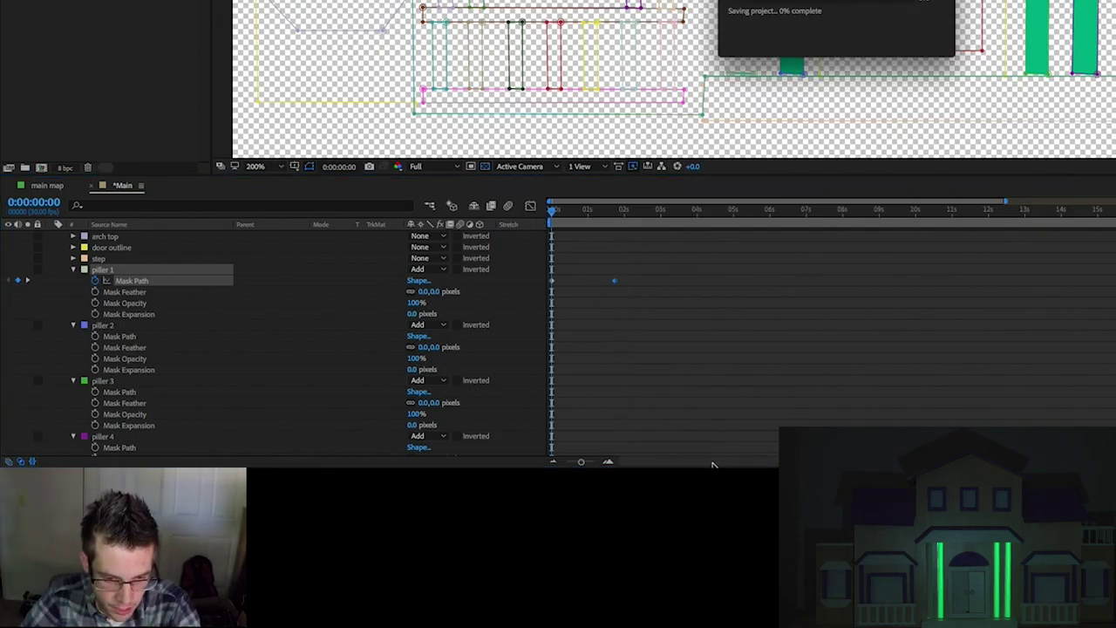
key(=)
key(=)
key(=)
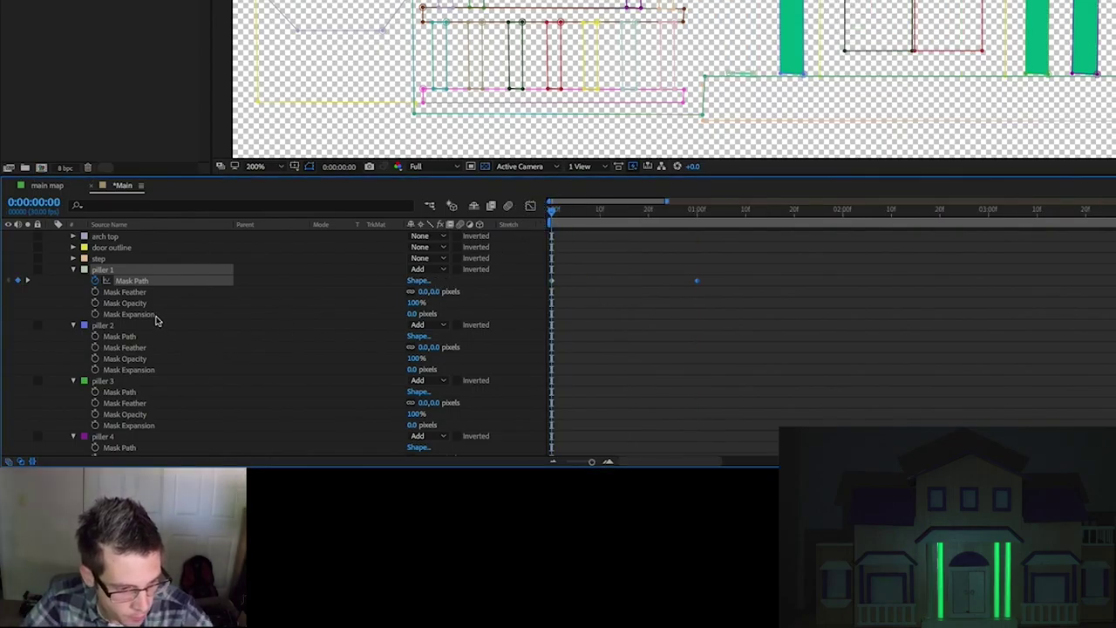
Give piller 2, 3 and 4 Mask Path keyframes at 0:00:00:00 and 0:00:01:00, with their paths collapsed to the pillar bases at the start.
scroll(155, 332, down, 5)
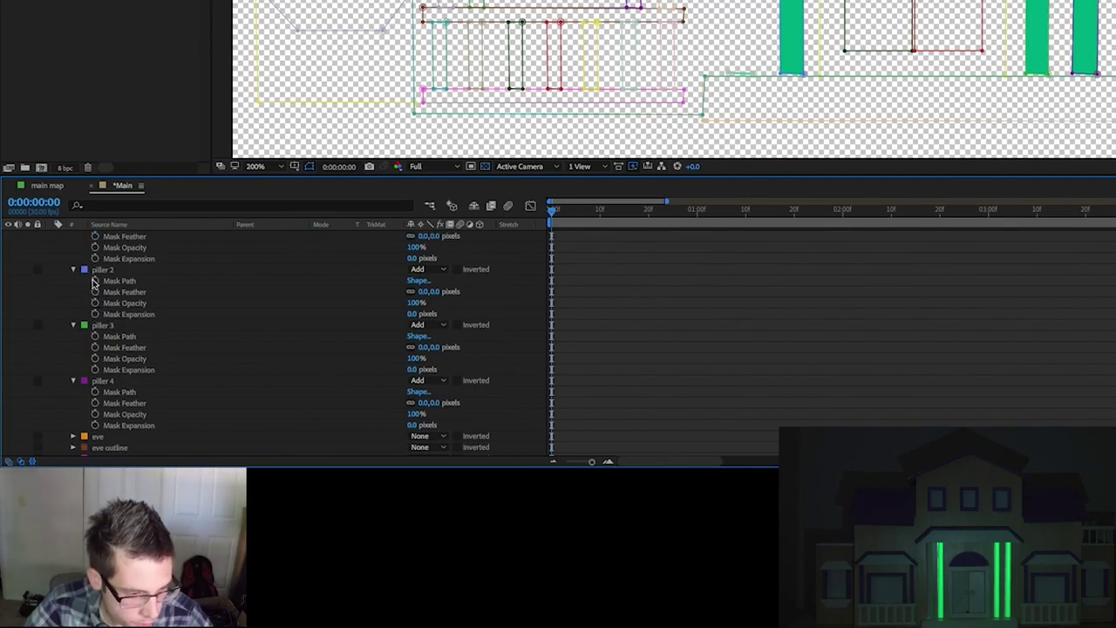
click(120, 281)
ctrl+click(120, 335)
ctrl+click(119, 391)
key(ctrl+v)
scroll(155, 349, up, 1)
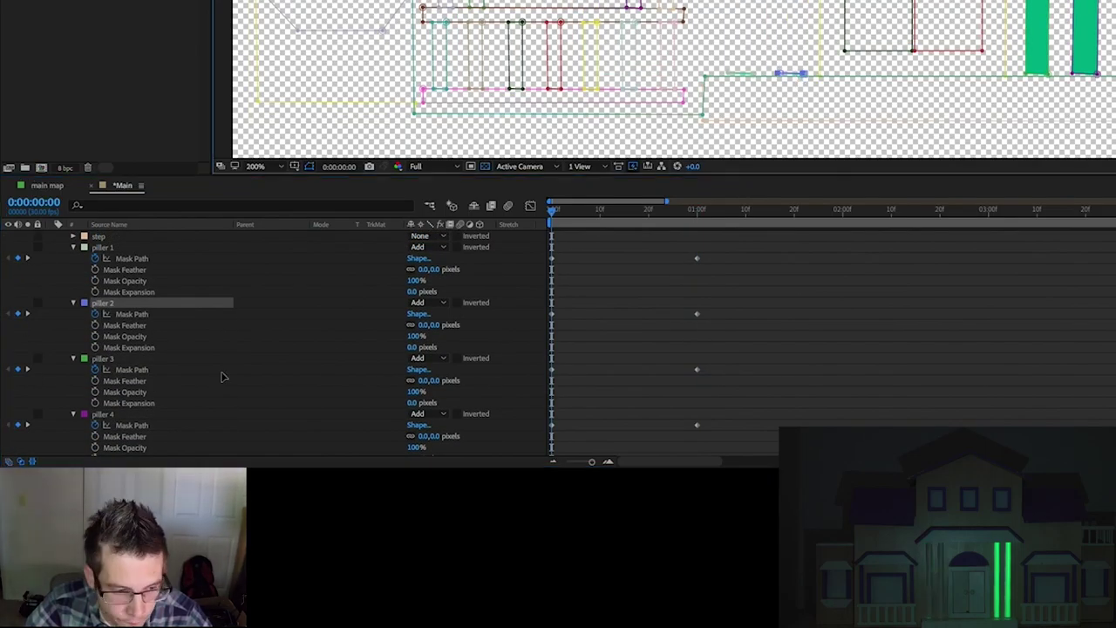
click(107, 416)
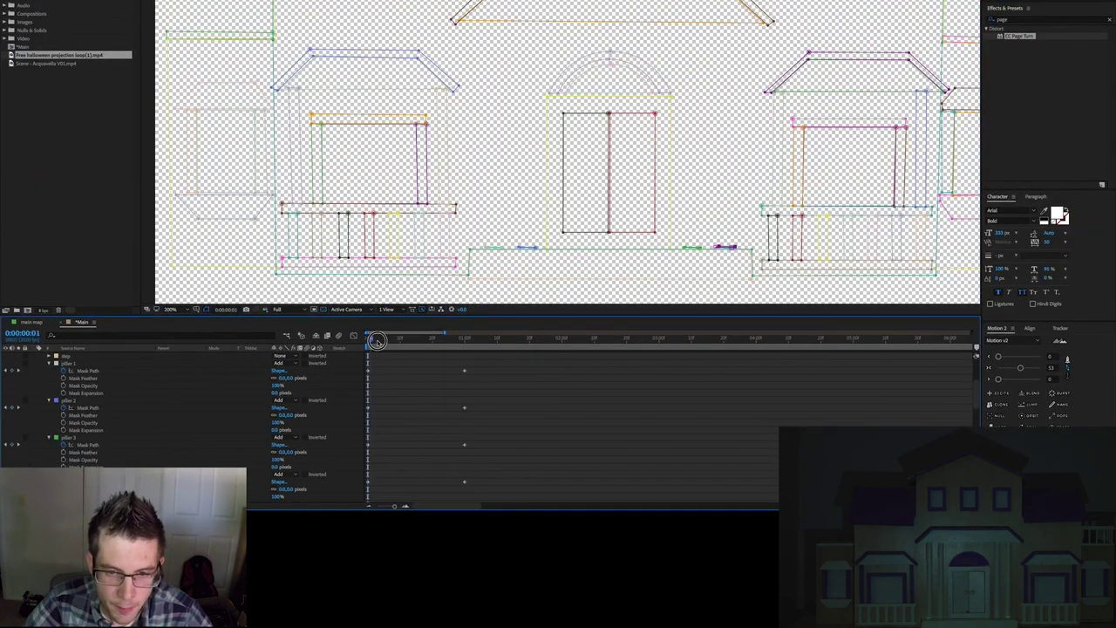
Scrub the opening frames to check all four pillar masks growing together, returning to 0:00:00:00.
drag(553, 210, 615, 215)
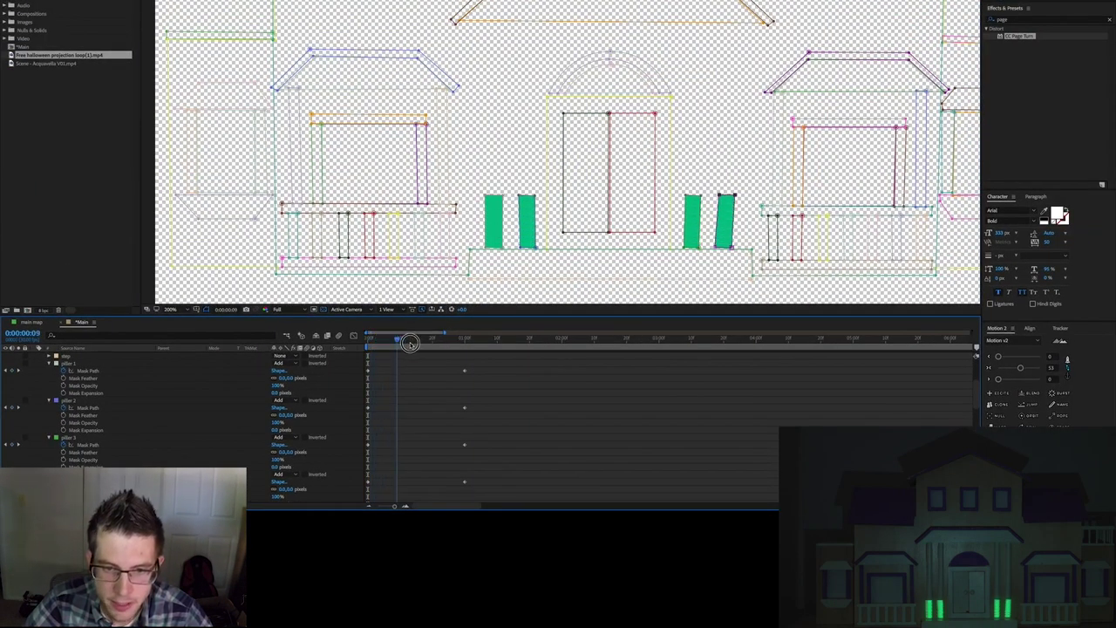
drag(410, 342, 360, 371)
scroll(396, 400, up, 3)
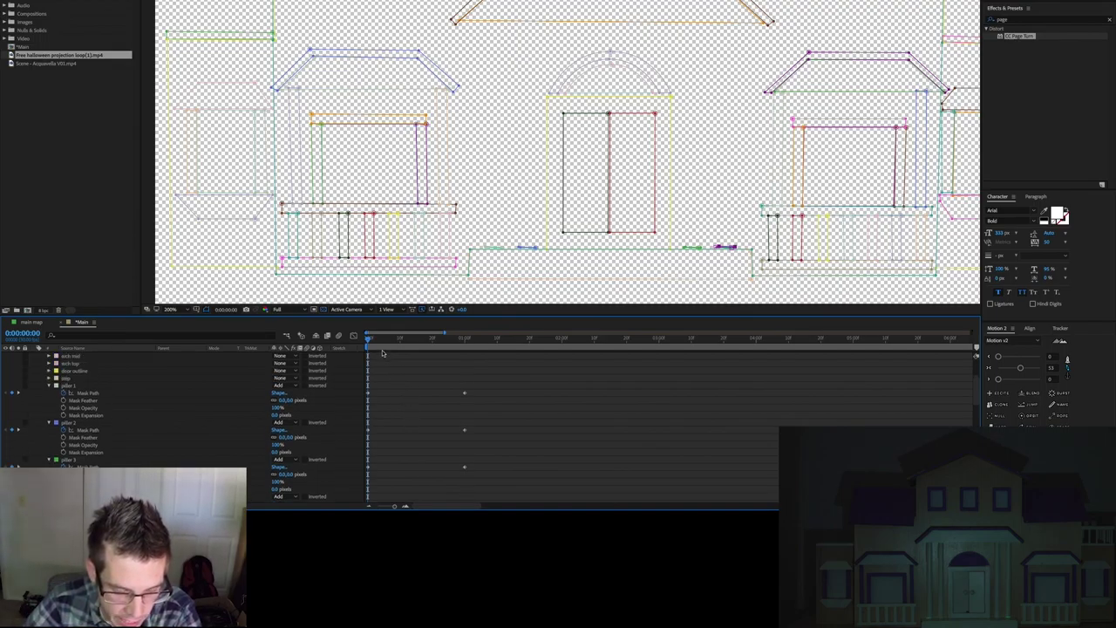
Shift the piller 2 Mask Path keyframes to start at 0:00:00:05 and the piller 3 keyframes to start at 0:00:00:10.
key(space)
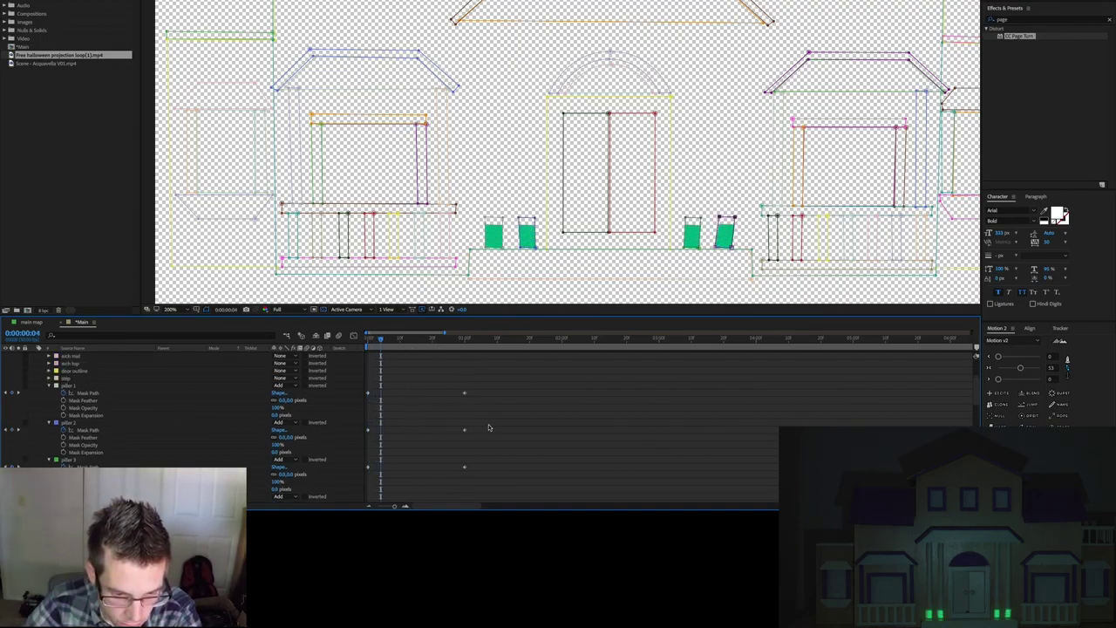
drag(491, 418, 384, 431)
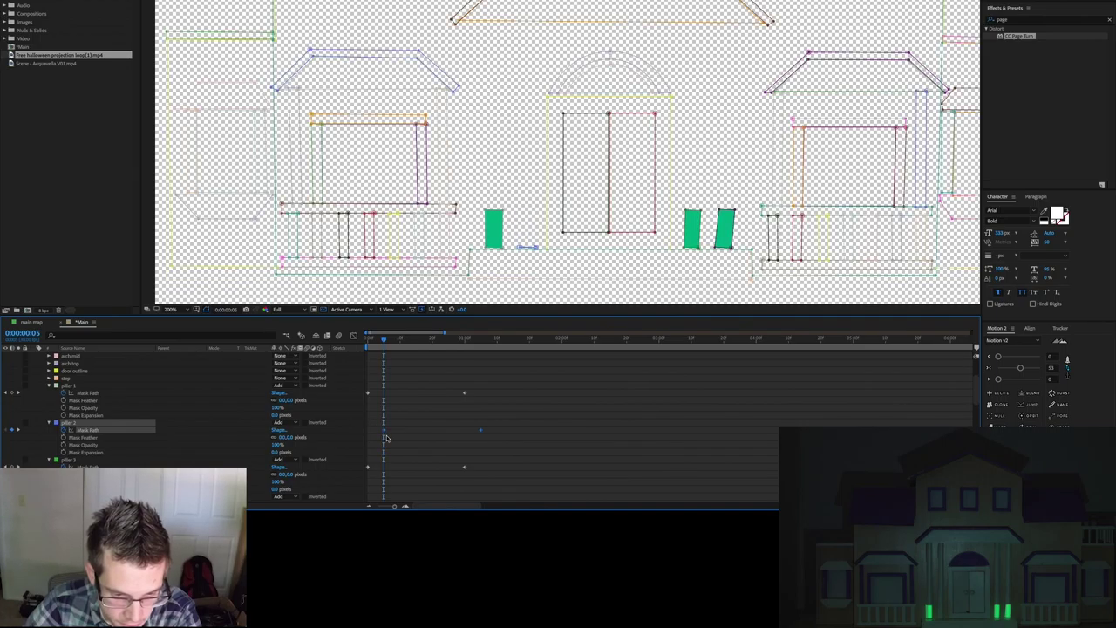
scroll(436, 436, down, 2)
key(Page_Down)
key(Page_Down)
key(Page_Down)
key(Page_Down)
key(Page_Down)
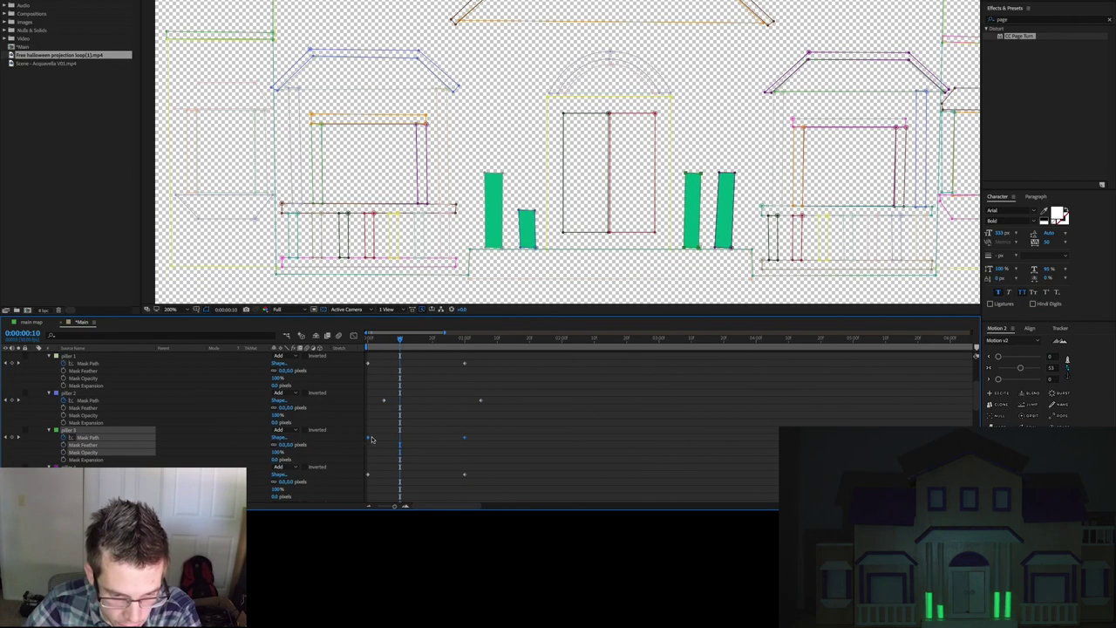
drag(368, 437, 401, 438)
Shift both piller 4 Mask Path keyframes so they start at 0:00:00:15.
drag(486, 469, 414, 478)
key(Page_Down)
key(Page_Down)
key(Page_Down)
key(Page_Down)
key(Page_Down)
scroll(375, 410, up, 1)
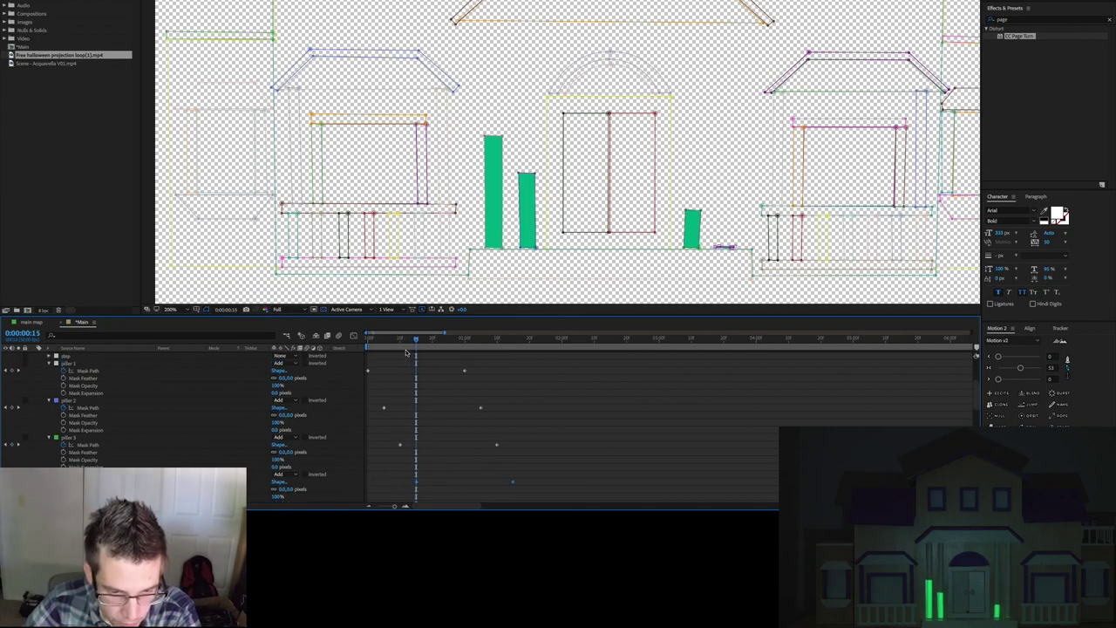
Preview the staggered pillar animation from the start of the composition.
key(Home)
key(space)
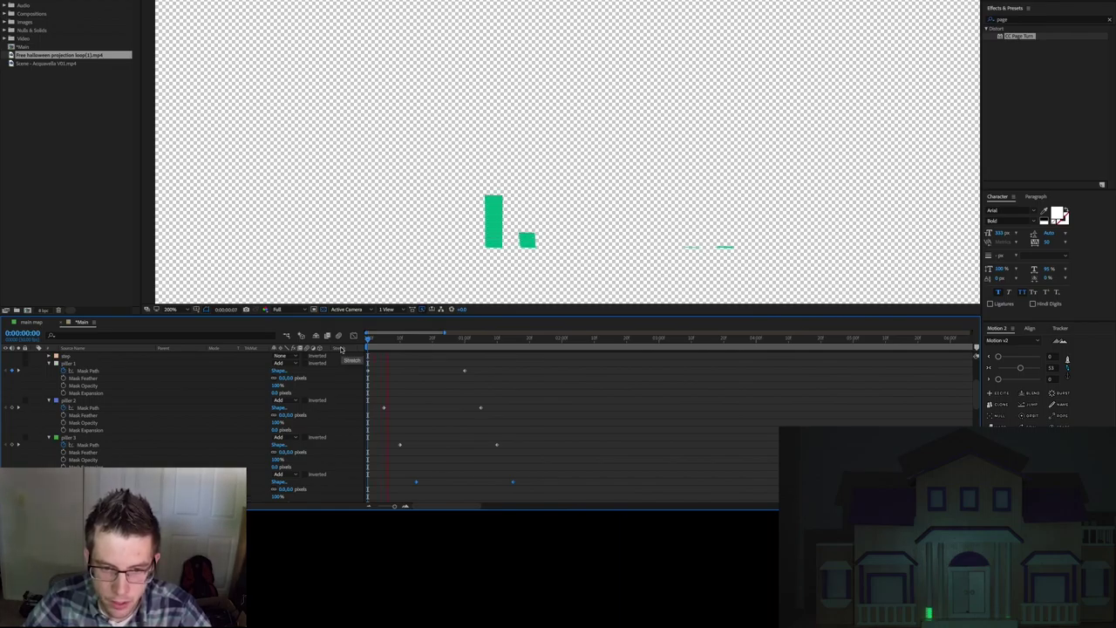
key(space)
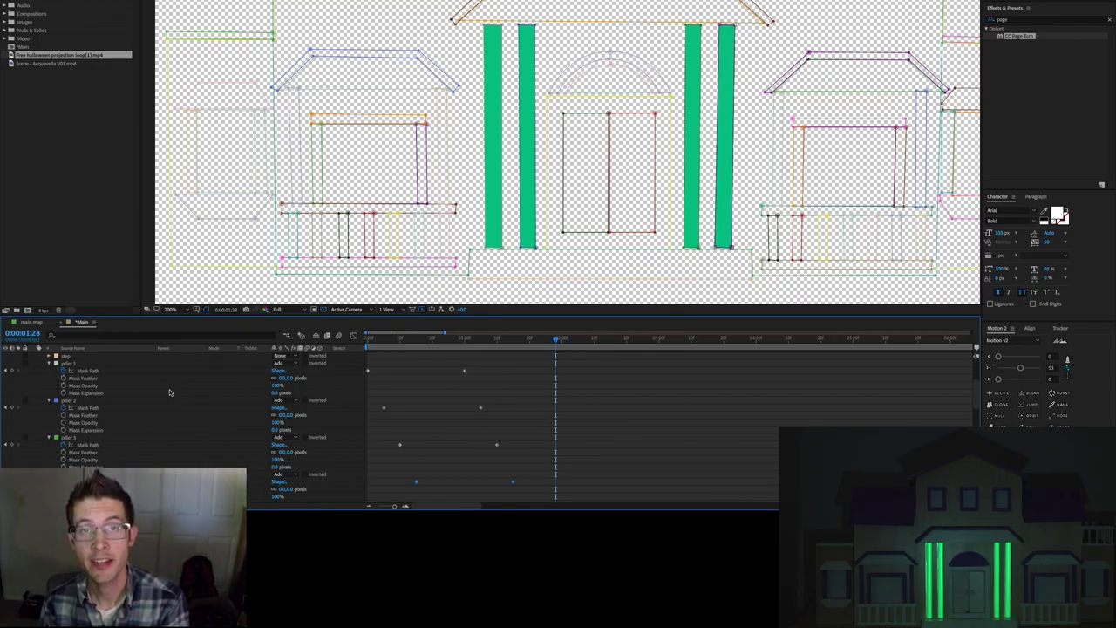
Apply Easy Ease to all the Mask Path keyframes of piller 1 to piller 4.
key(Home)
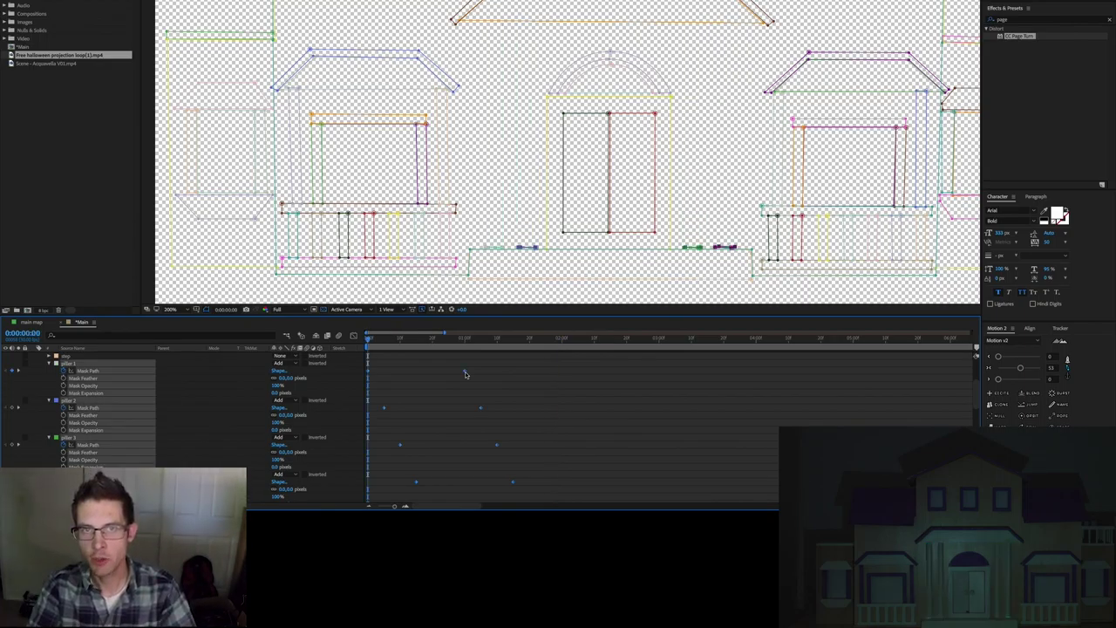
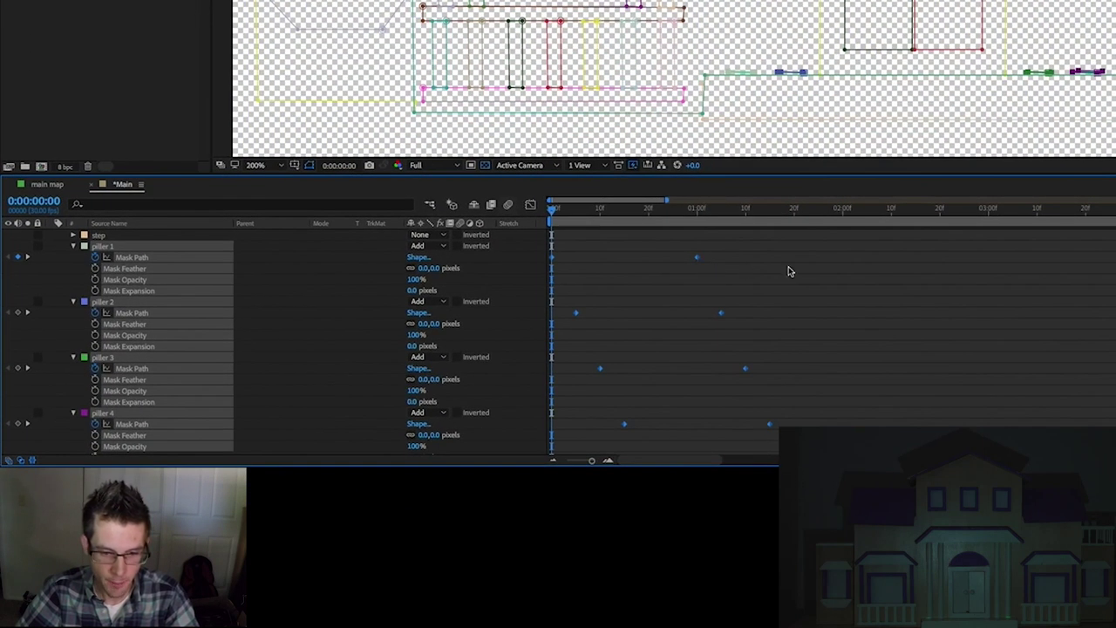
drag(833, 243, 531, 461)
right_click(696, 257)
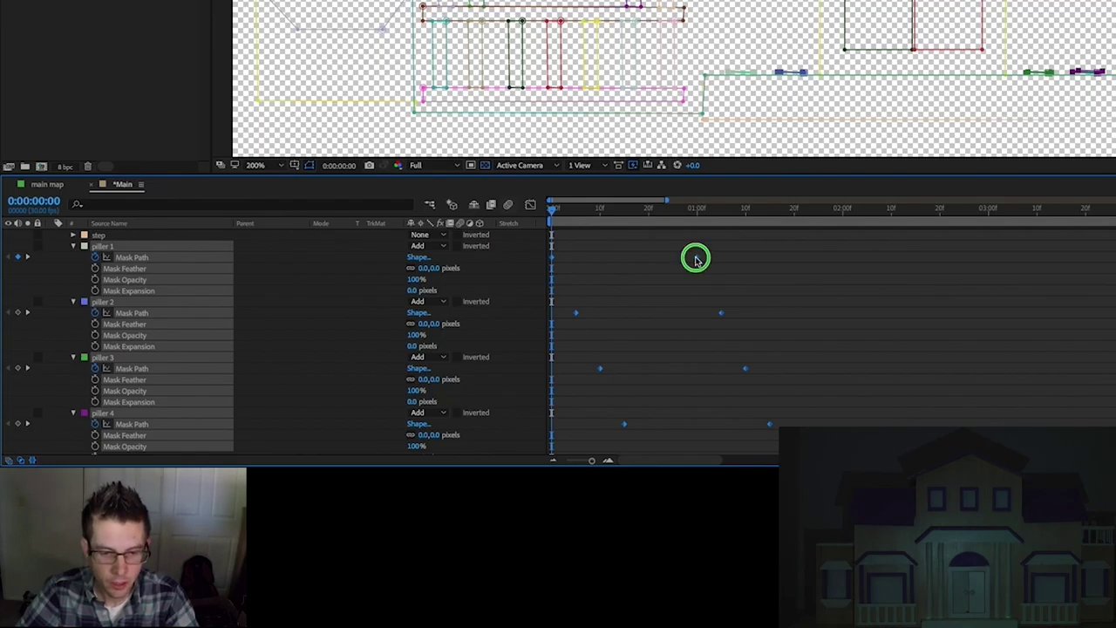
mouse_move(809, 410)
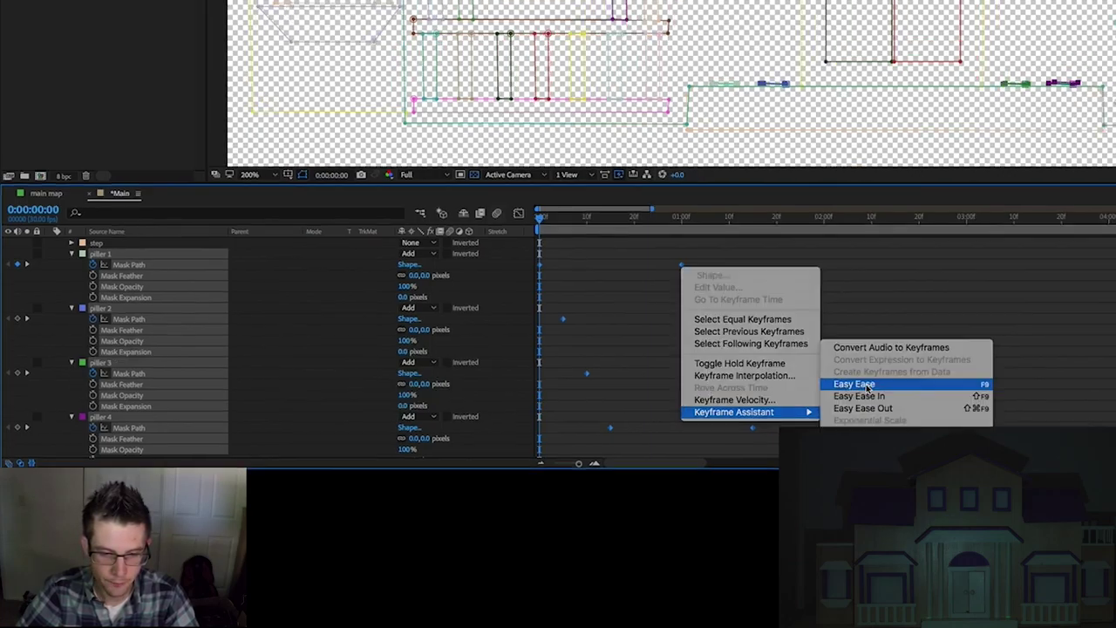
click(885, 381)
Play back the eased pillar animation twice to check its motion.
key(space)
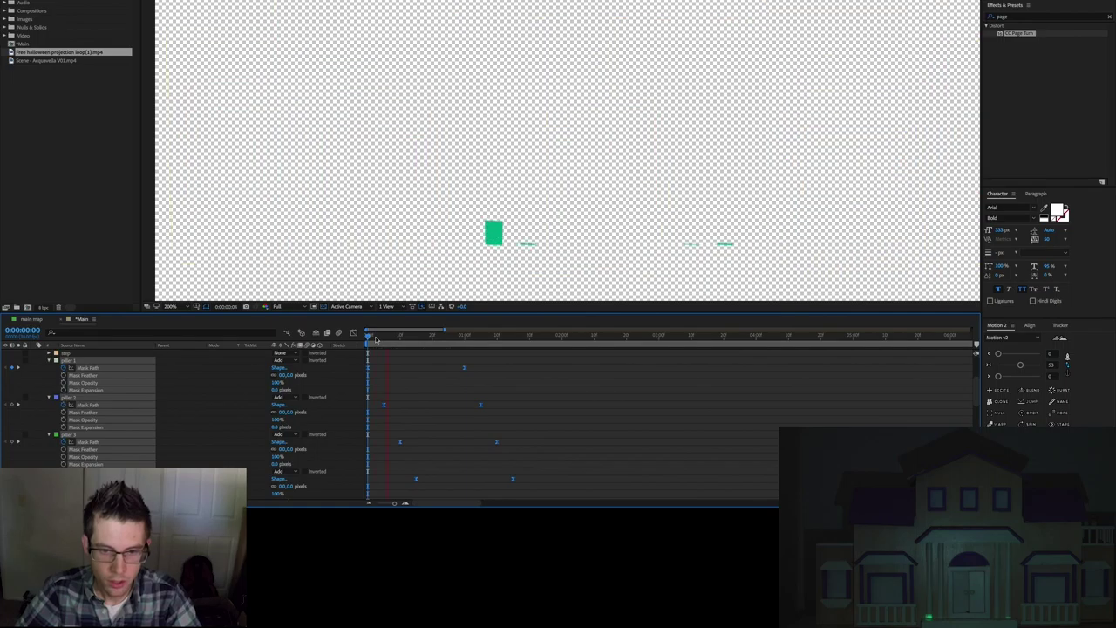
key(space)
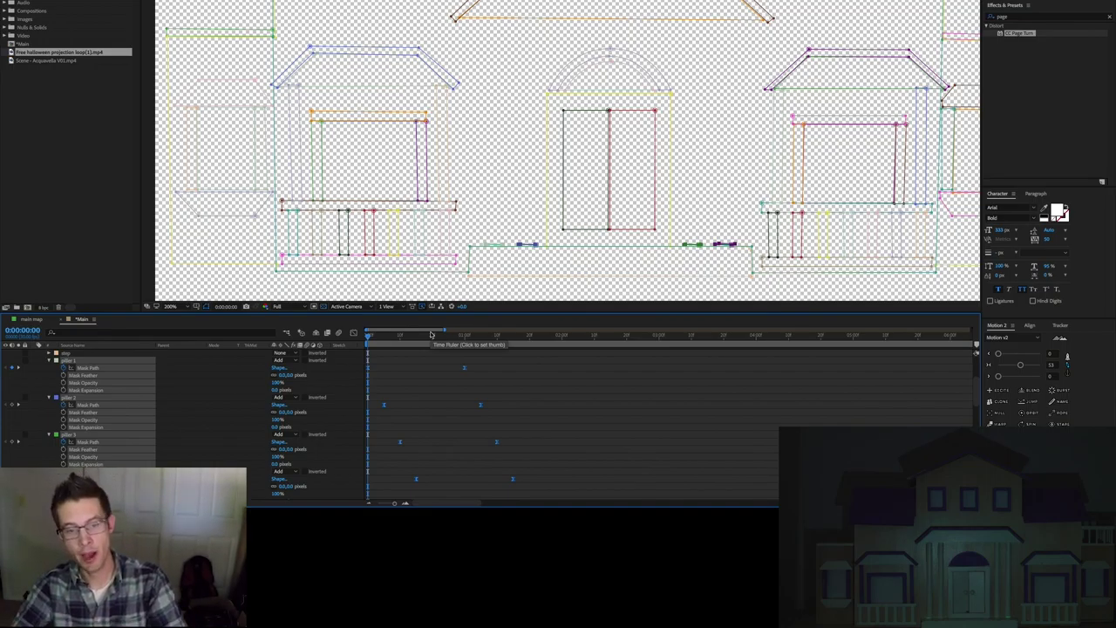
key(space)
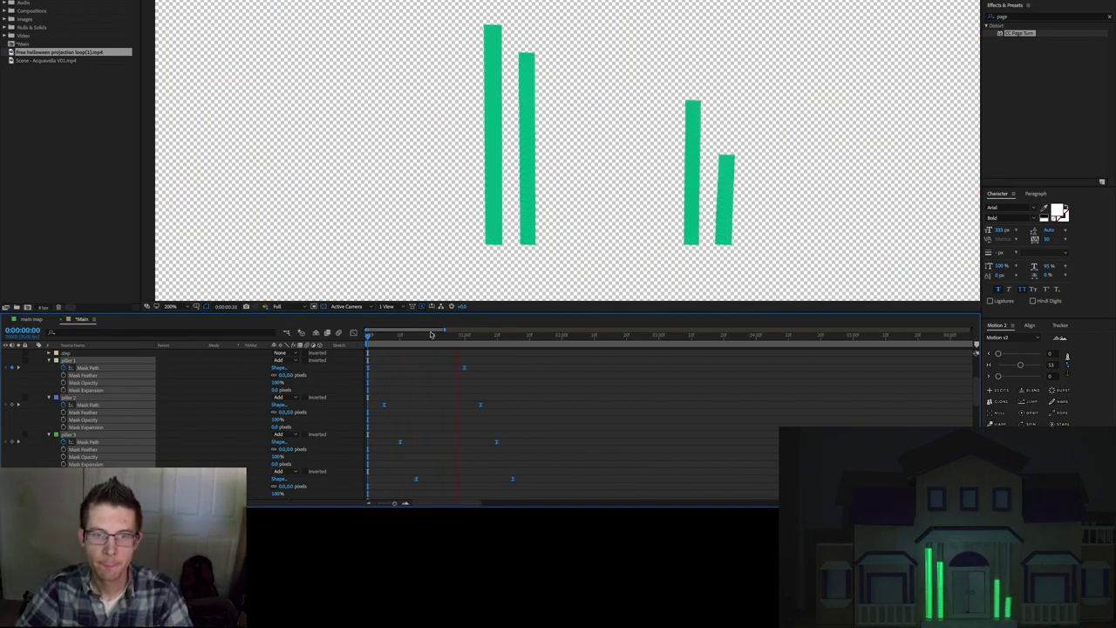
key(space)
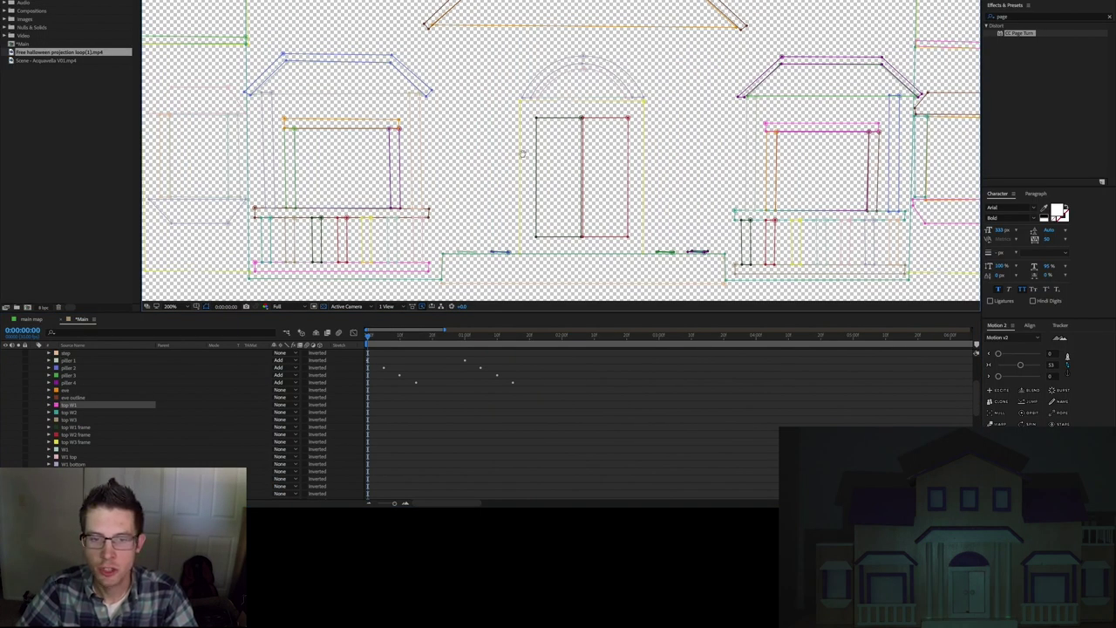
Keyframe the Mask Path of W2 fence 1 to W2 fence 7 at 0:00:00:00 and again at 0:00:01:00.
drag(523, 154, 526, 118)
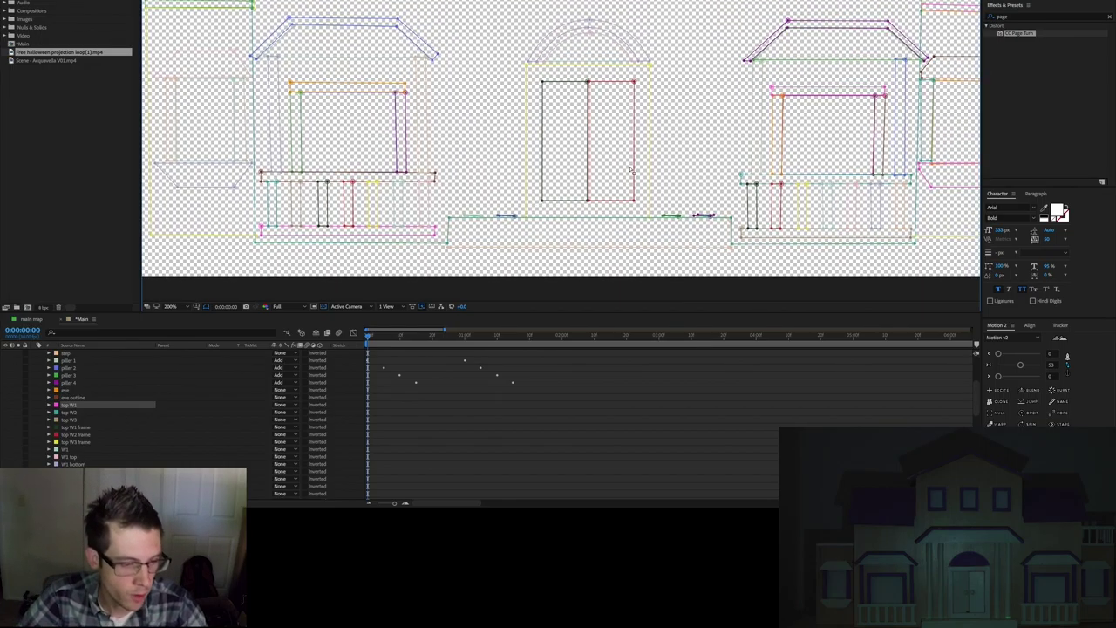
scroll(105, 401, down, 5)
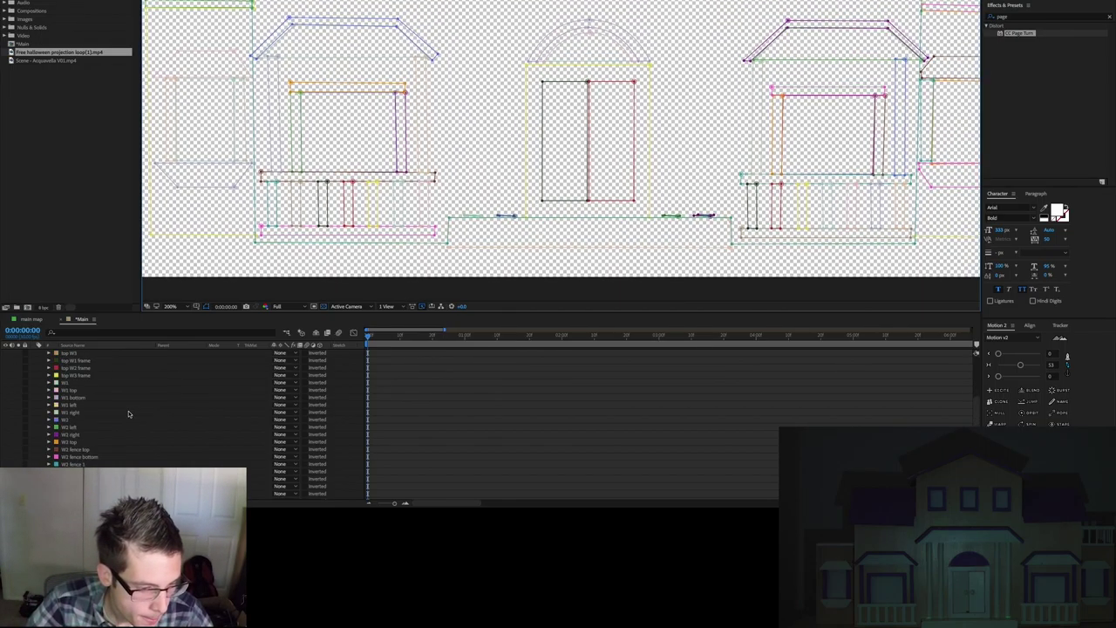
click(86, 382)
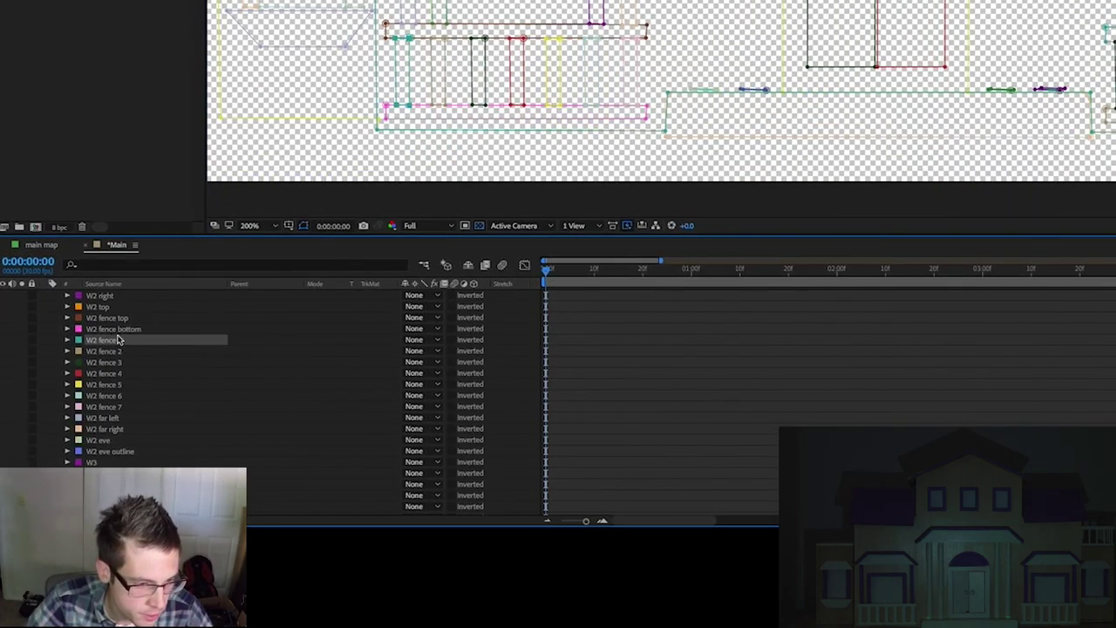
shift+click(110, 406)
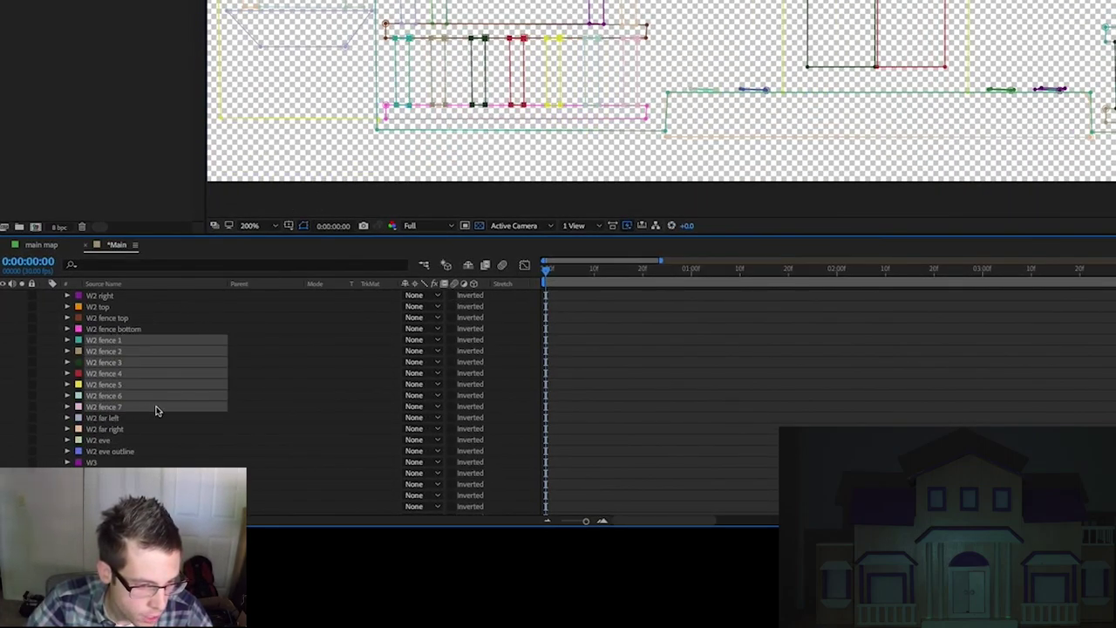
click(130, 319)
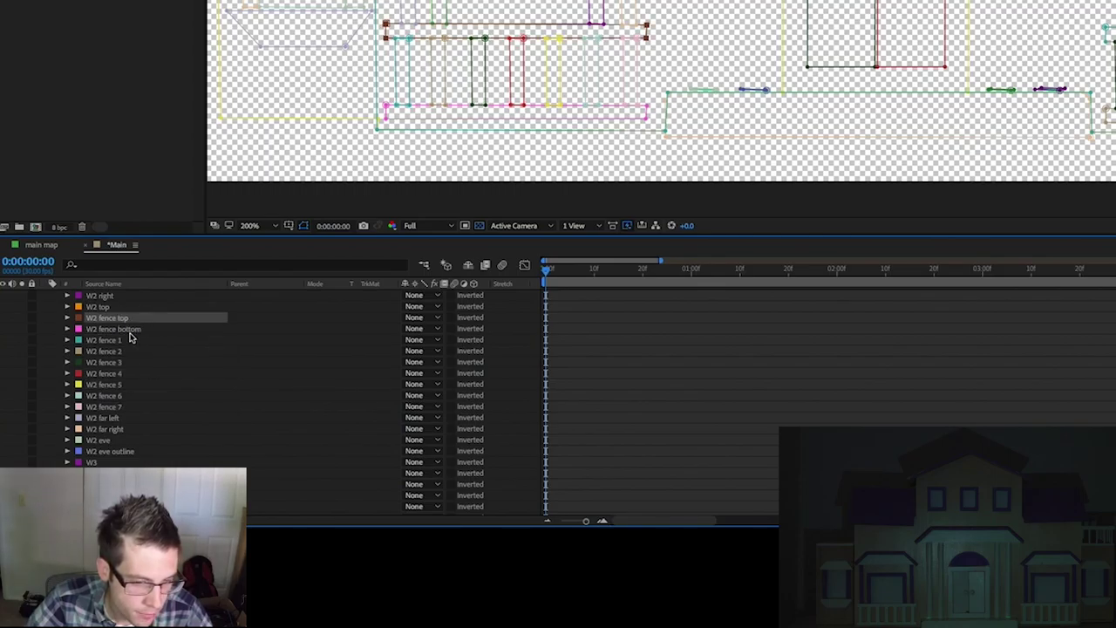
click(128, 330)
click(103, 340)
click(67, 340)
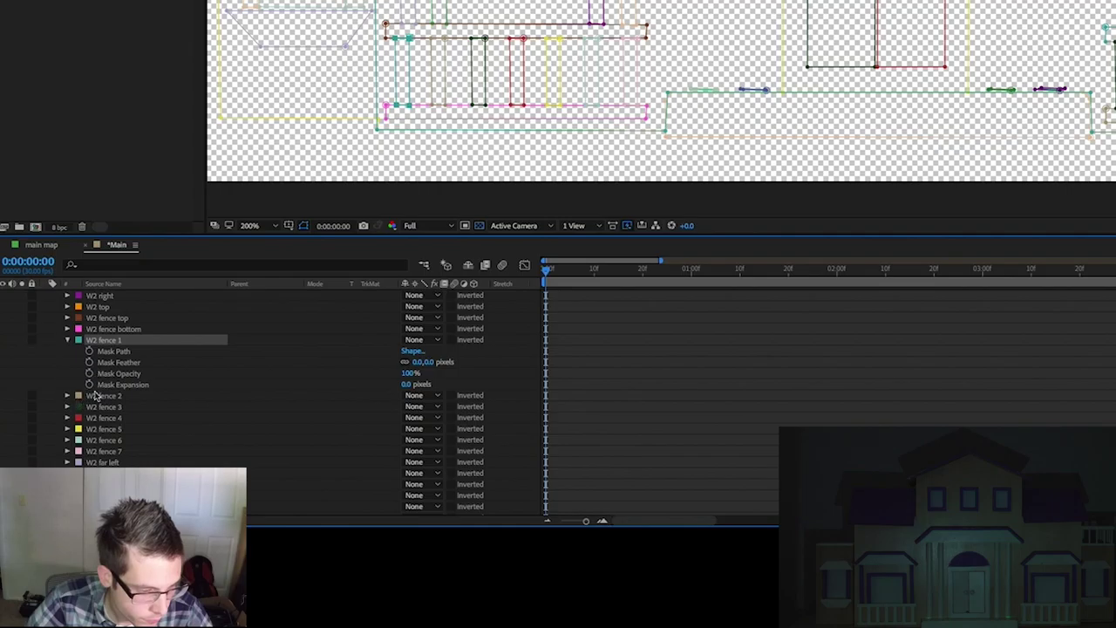
shift+click(92, 452)
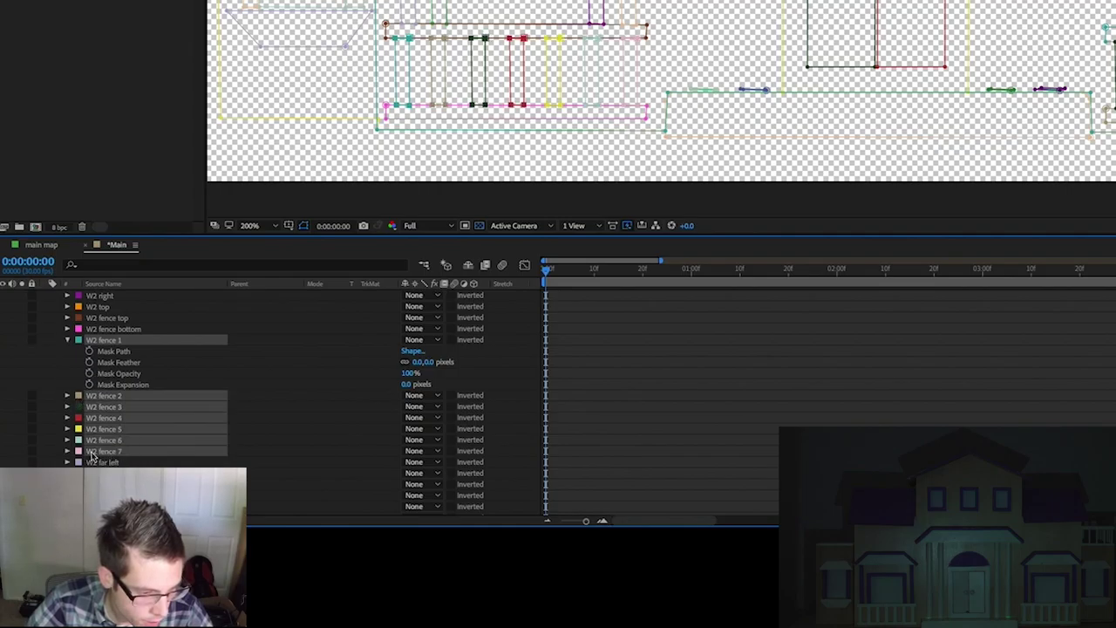
click(67, 400)
click(89, 351)
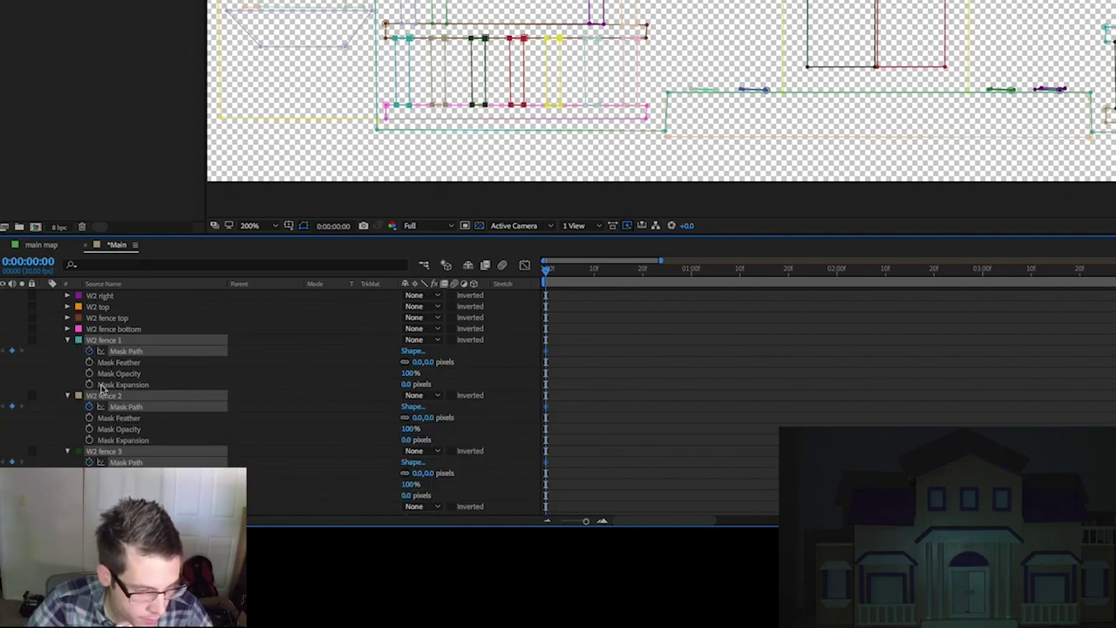
drag(629, 271, 691, 290)
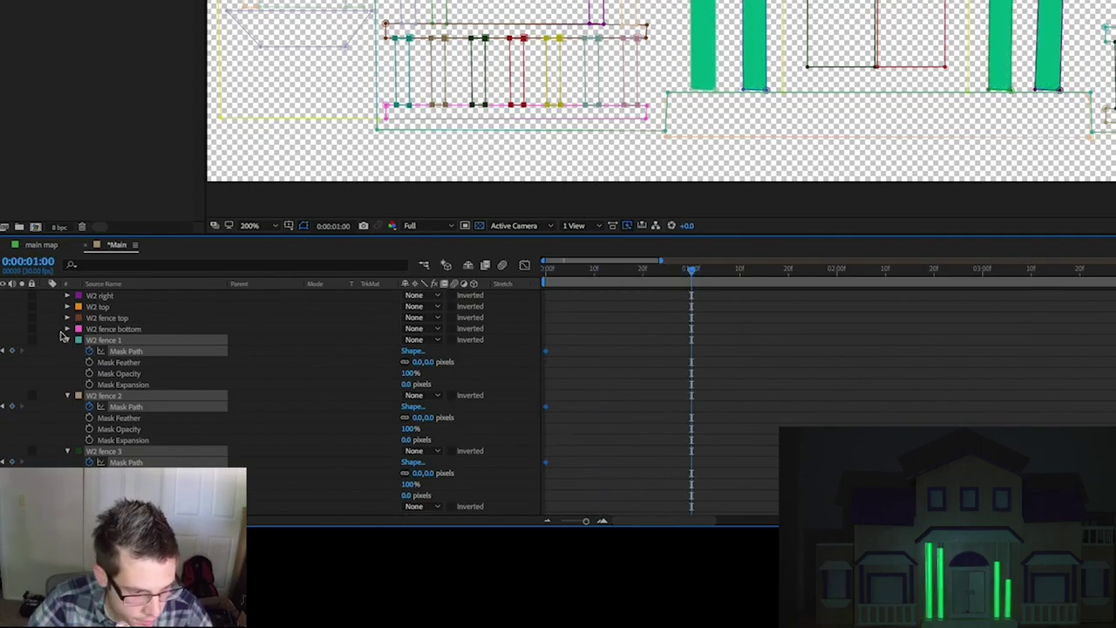
click(11, 352)
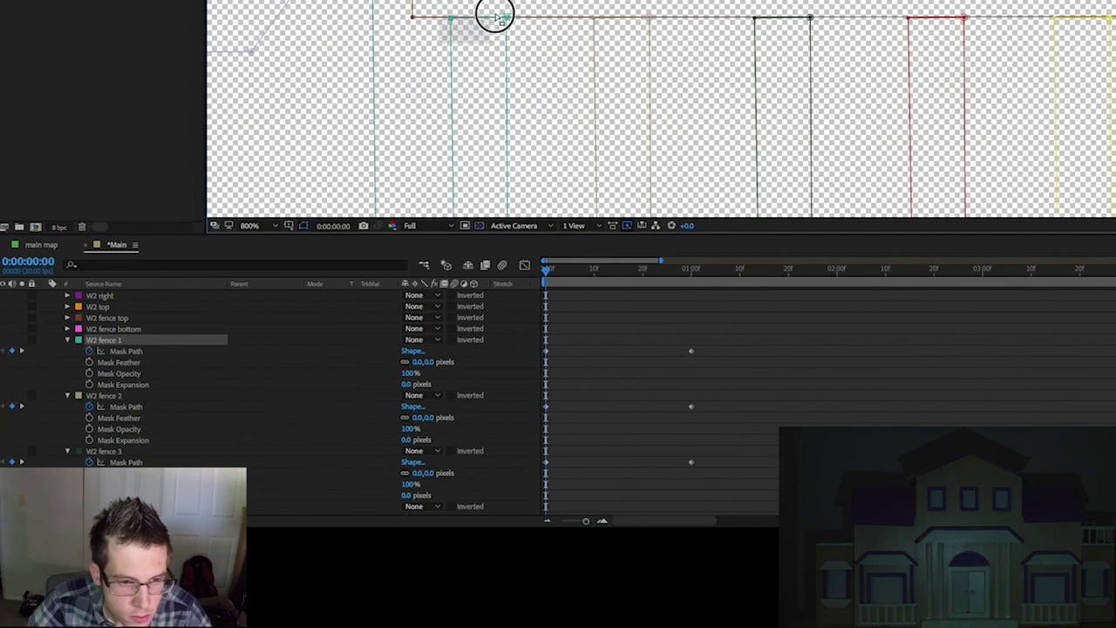
At 0:00:00:00, collapse the seven W2 fence masks by moving all their upper points down to the bottom rail.
drag(493, 13, 1115, 12)
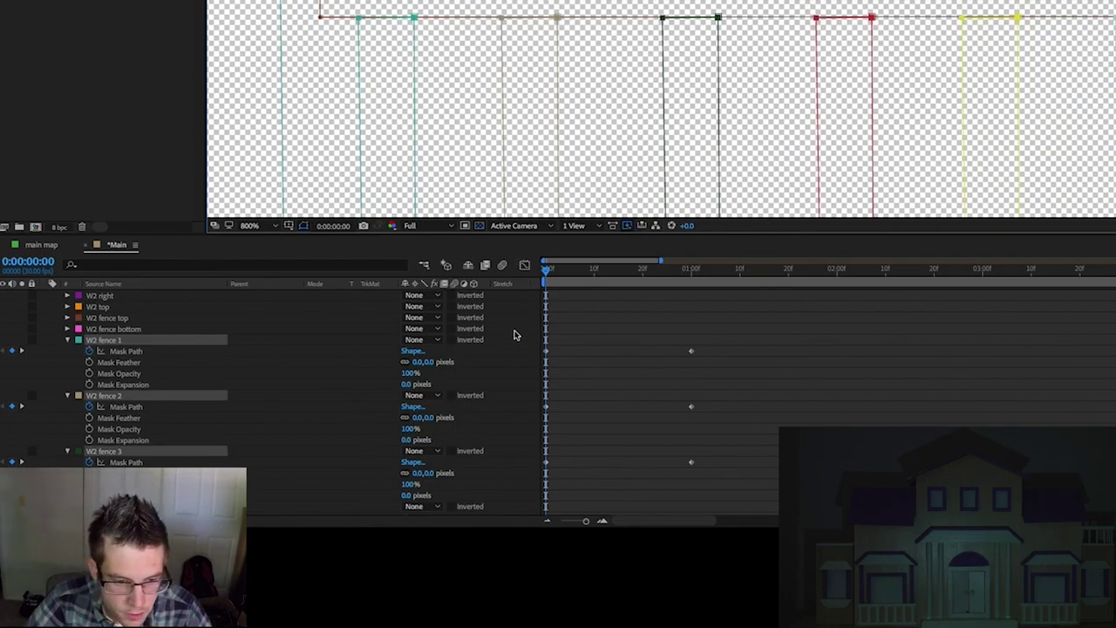
scroll(518, 337, down, 1)
scroll(268, 358, down, 1)
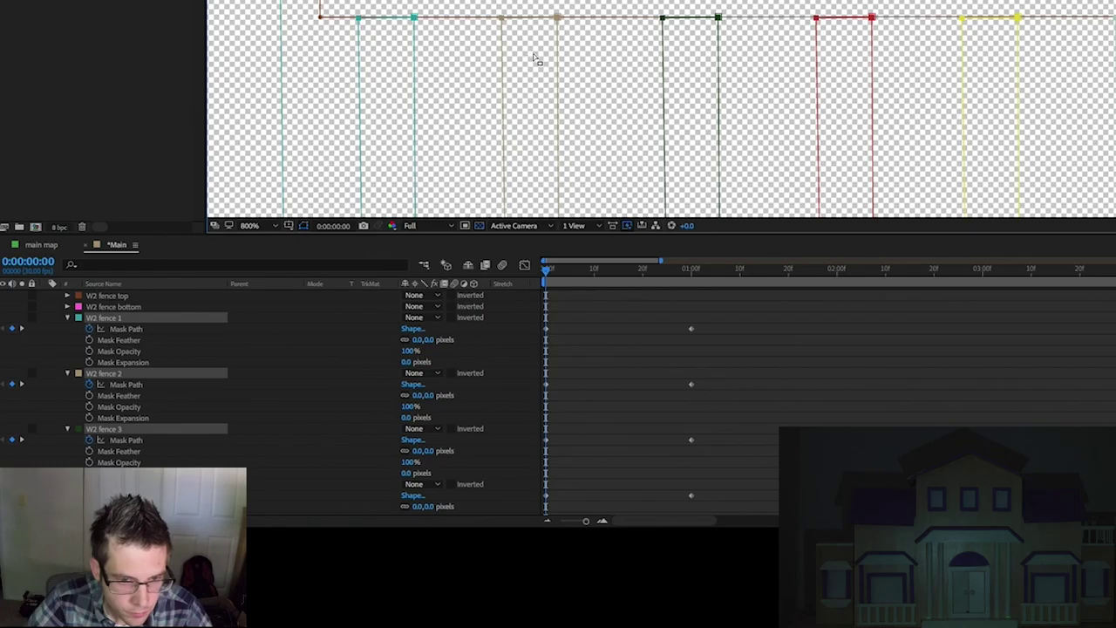
drag(590, 122, 574, 207)
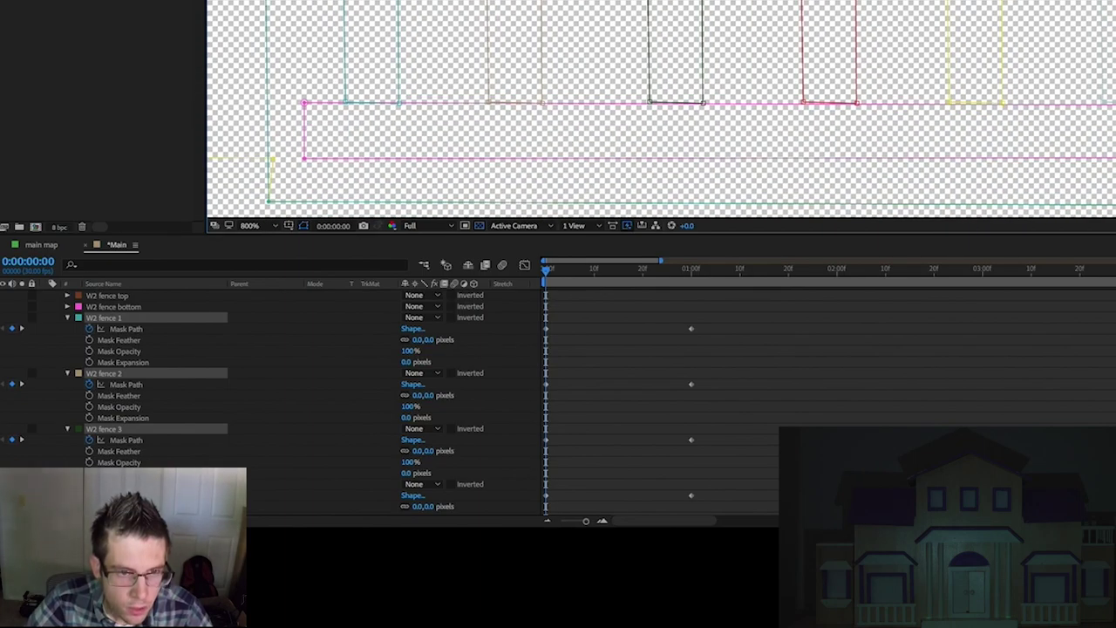
drag(541, 2, 548, 103)
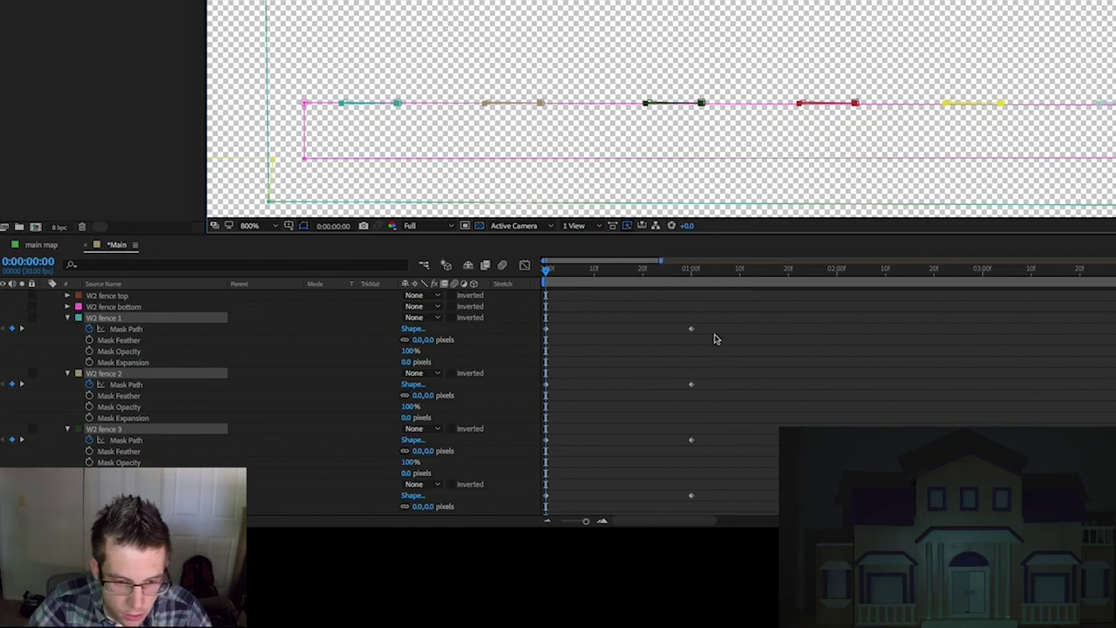
Apply Easy Ease to all W2 fence 1 to 7 Mask Path keyframes and set these masks to Add mode.
drag(746, 316, 540, 436)
scroll(593, 431, up, 10)
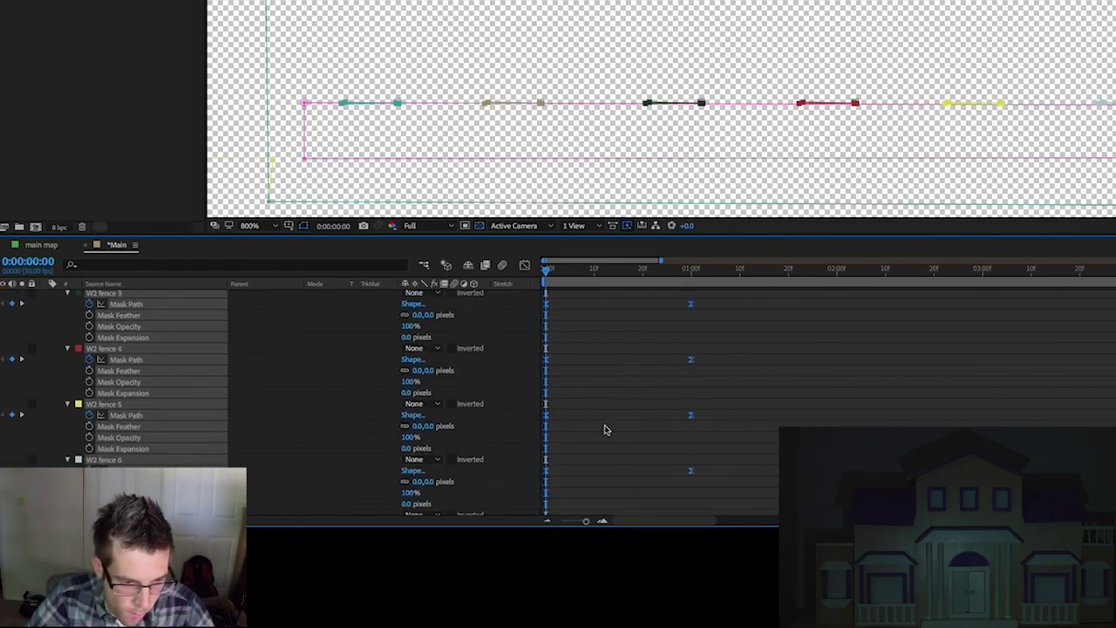
scroll(606, 429, down, 2)
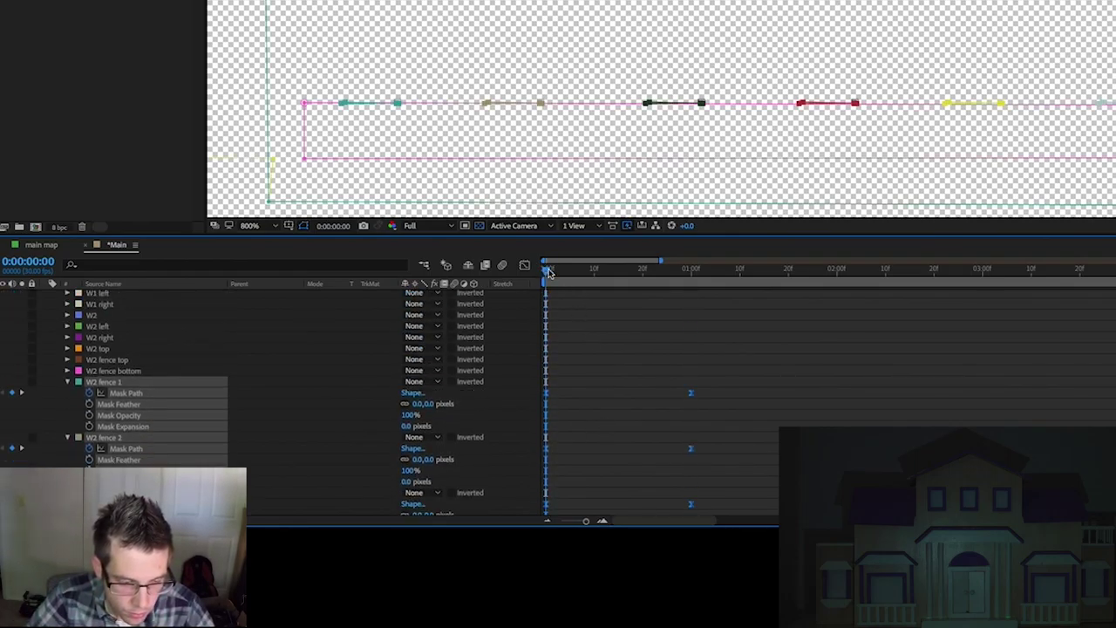
click(433, 393)
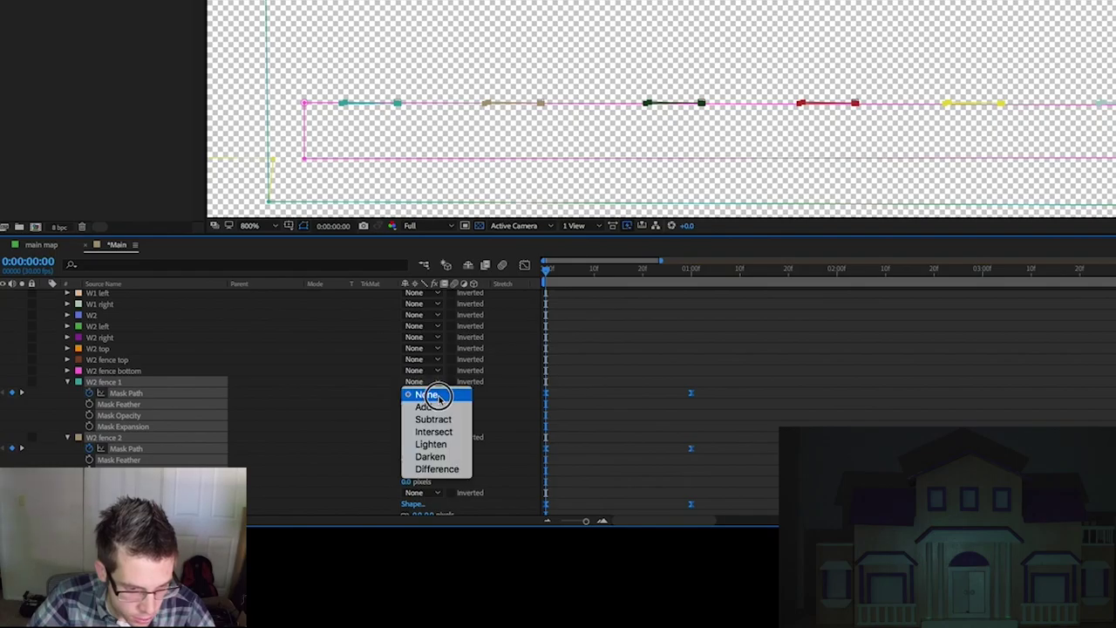
click(425, 407)
drag(551, 276, 533, 315)
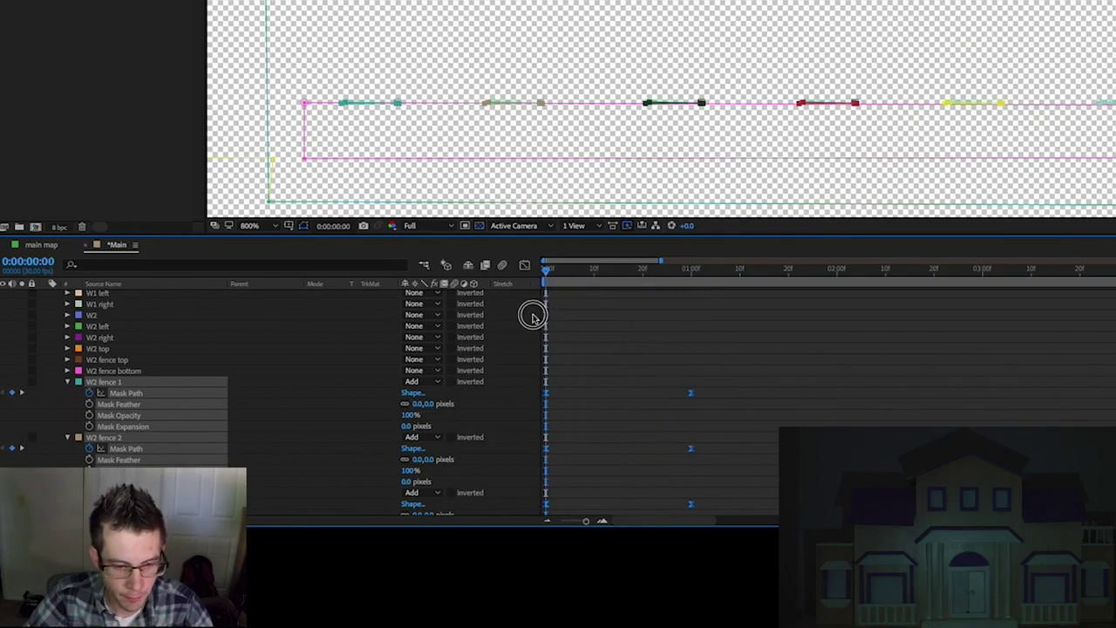
Shift both W2 fence 2 Mask Path keyframes so they start at 0:00:00:02.
scroll(590, 397, down, 3)
click(590, 396)
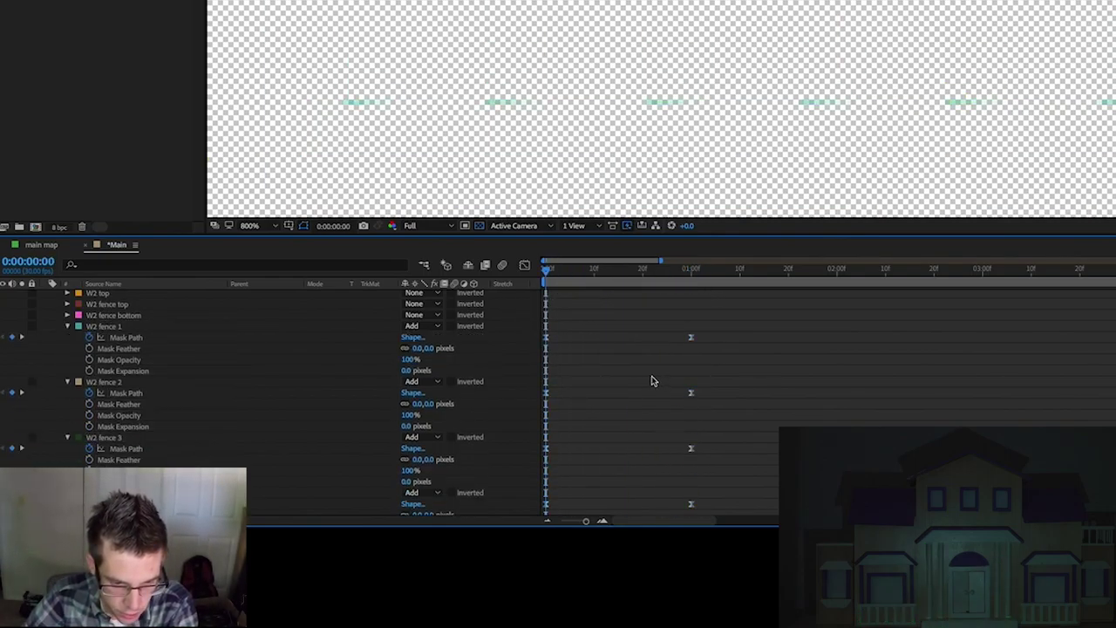
key(Page_Down)
key(Page_Down)
drag(723, 375, 559, 397)
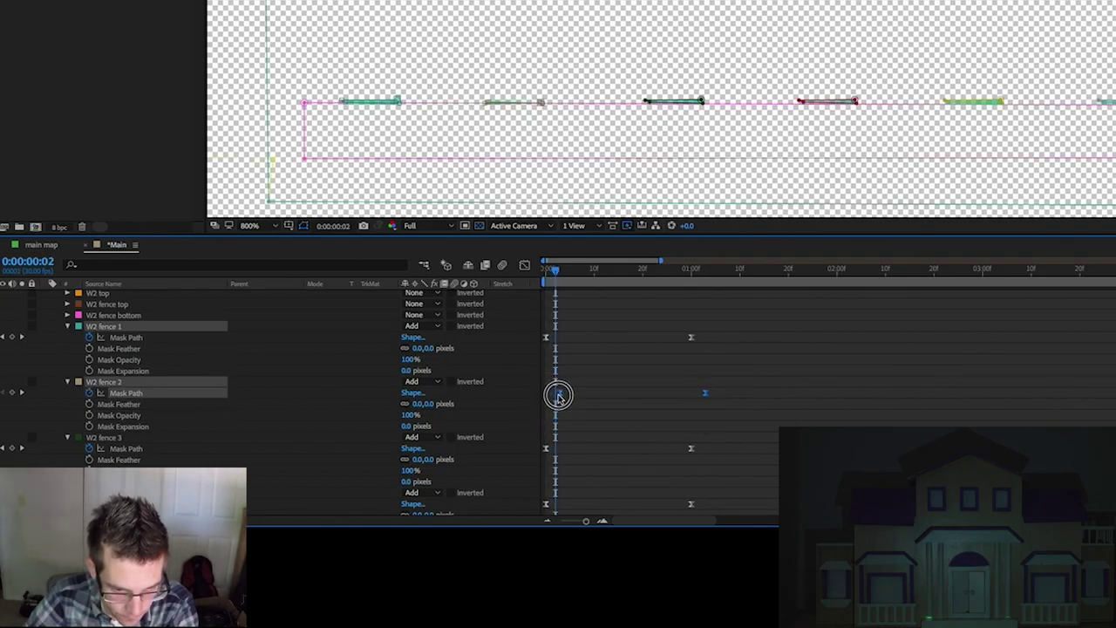
Shift the W2 fence 3 Mask Path keyframes to start at 0:00:00:04 and those of W2 fence 4 at 0:00:00:06.
key(Page_Down)
key(Page_Down)
scroll(690, 486, down, 1)
key(Page_Down)
key(Page_Down)
drag(551, 456, 575, 456)
Stagger the Mask Path keyframes of W2 fence 5, 6 and 7 to start at frames 8, 10 and 12.
key(Page_Down)
key(Page_Down)
scroll(720, 461, down, 1)
drag(713, 438, 530, 479)
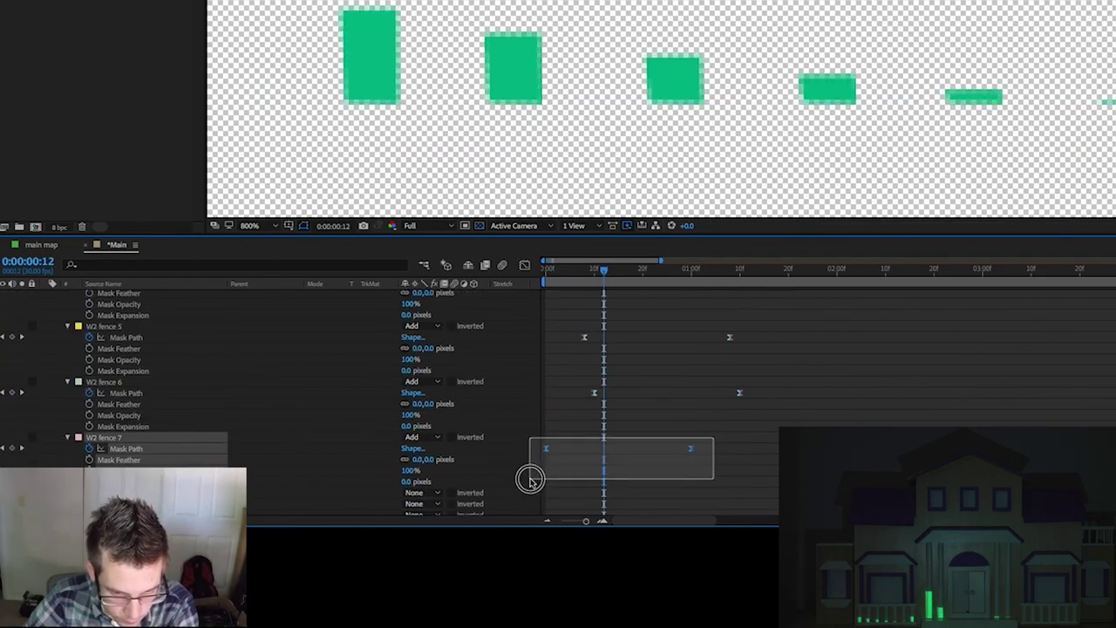
Preview the staggered fence animation from the start of the composition.
scroll(623, 424, up, 5)
key(Home)
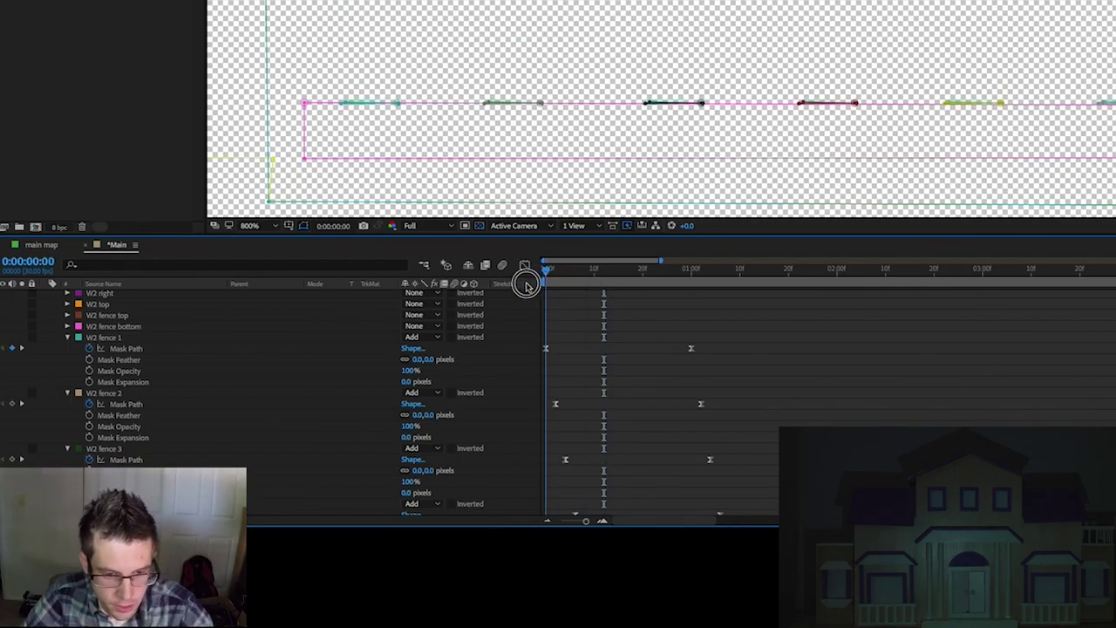
key(space)
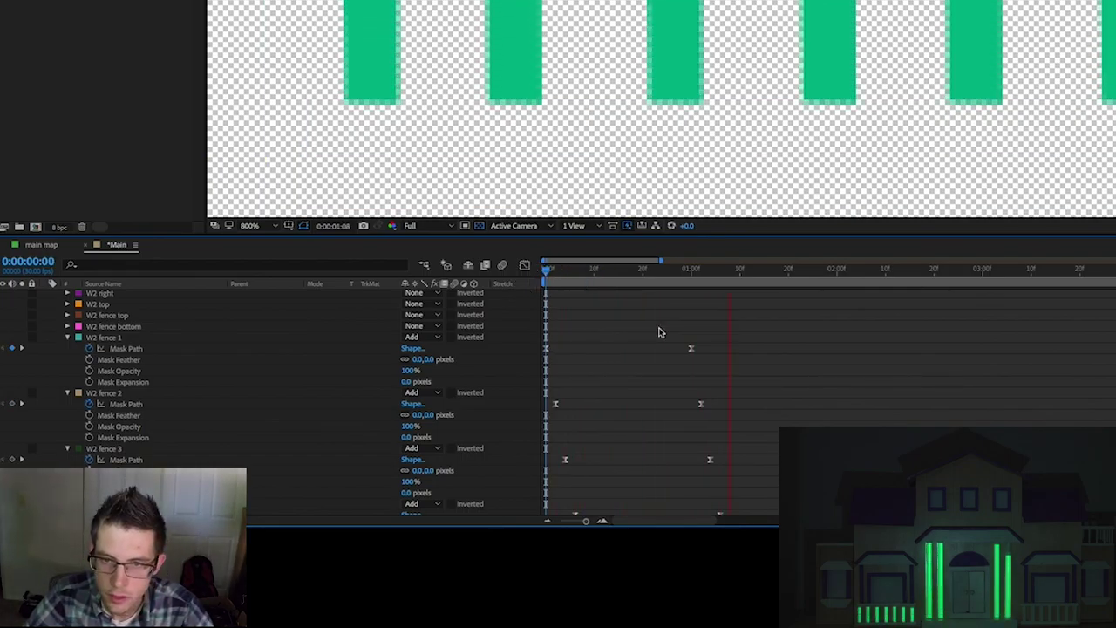
key(space)
Show only the keyframed properties of the Master mask layer holding the piller and fence animation.
scroll(606, 384, up, 6)
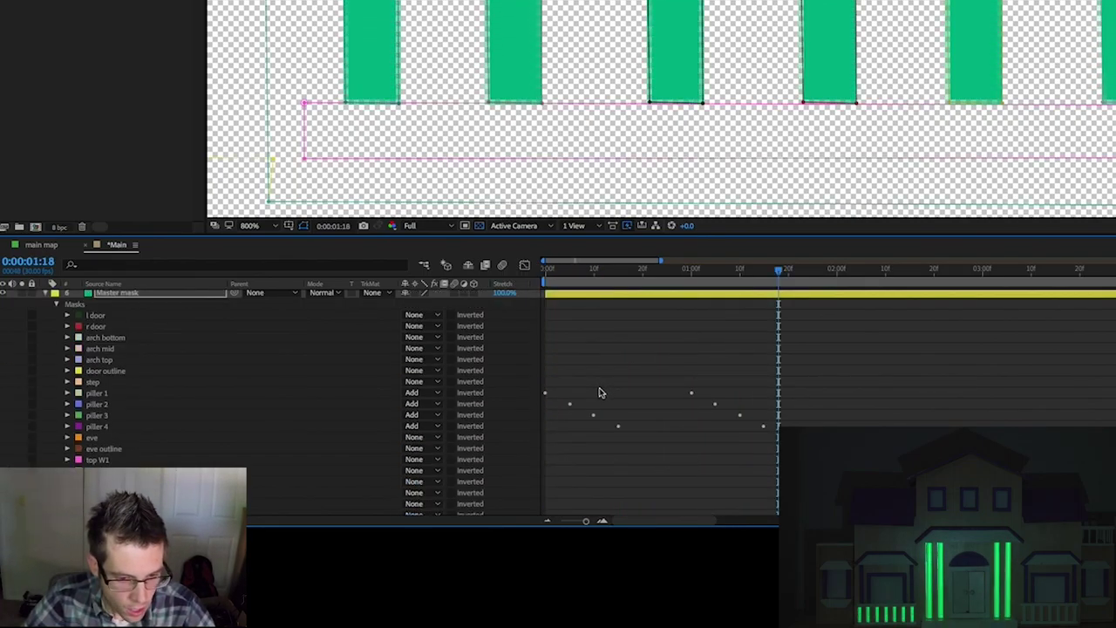
scroll(285, 403, up, 1)
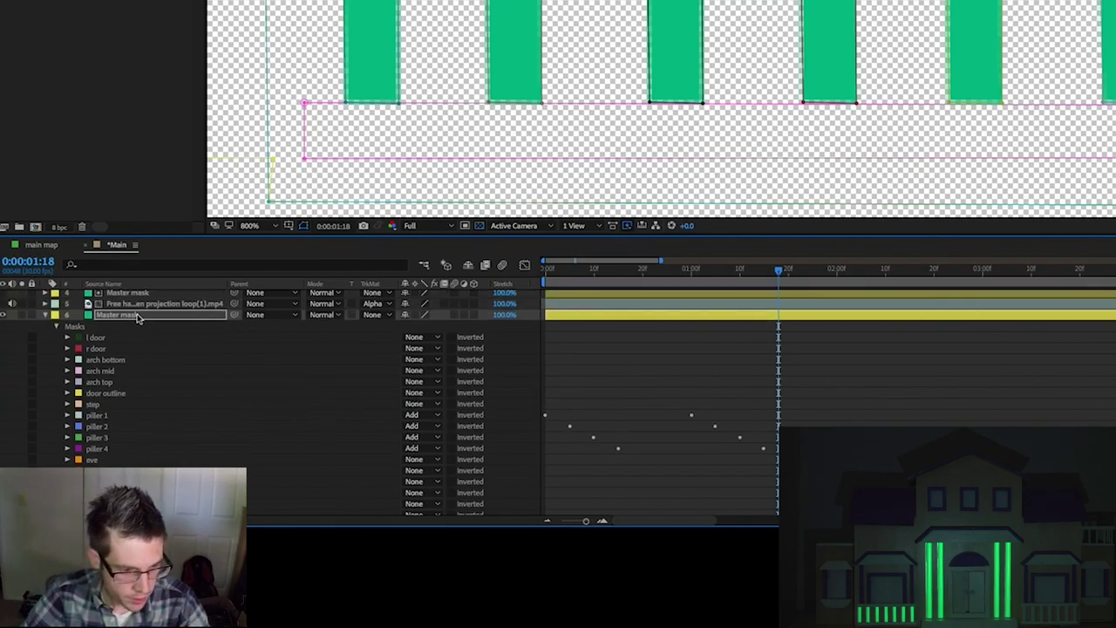
click(137, 316)
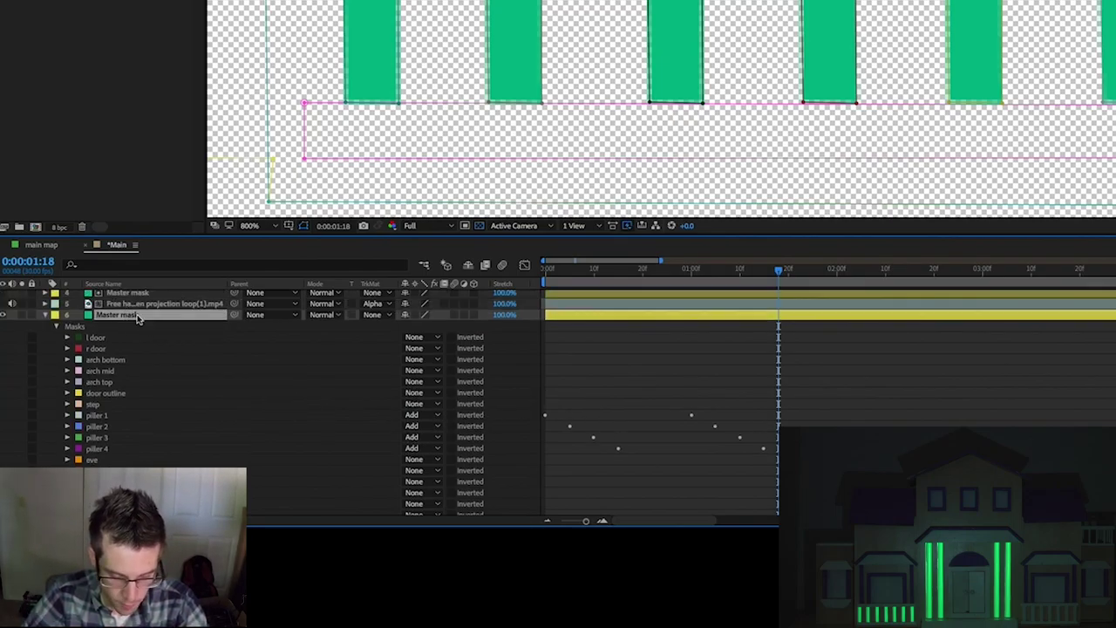
key(u)
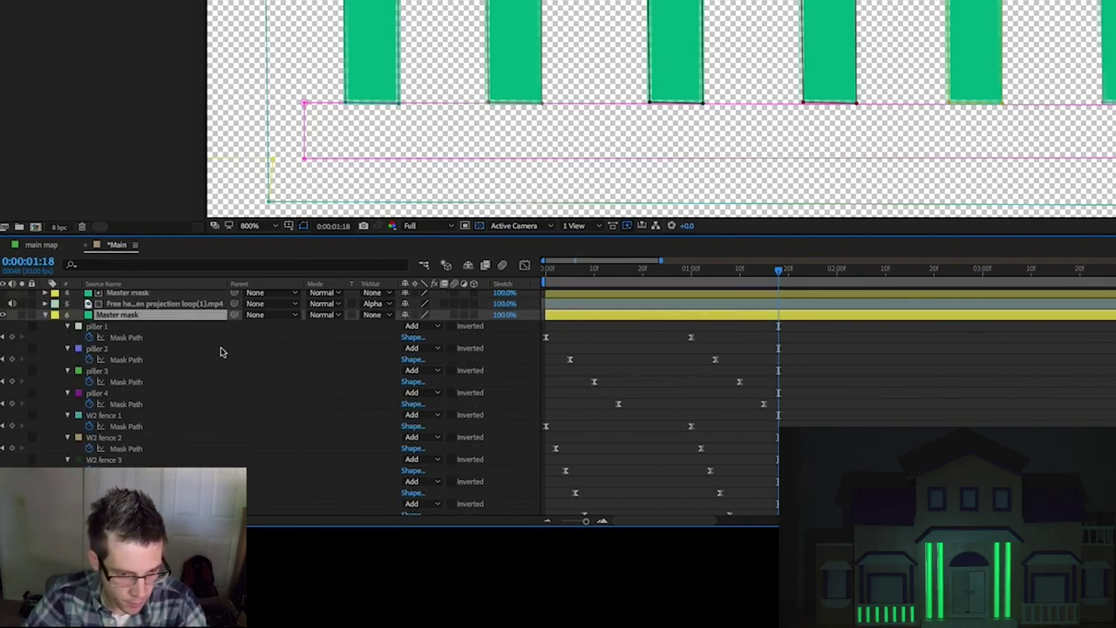
Scrub the timeline from about frame 8 to 0:00:01:12 to review the staggered pillar and fence mask animation.
scroll(613, 375, down, 2)
click(579, 277)
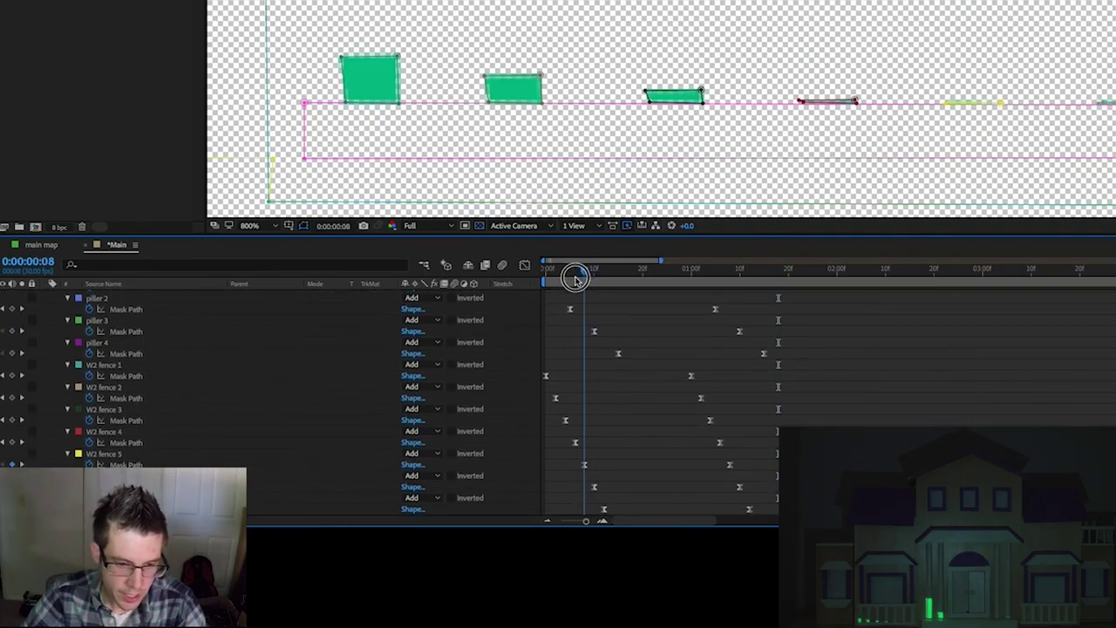
drag(576, 278, 750, 279)
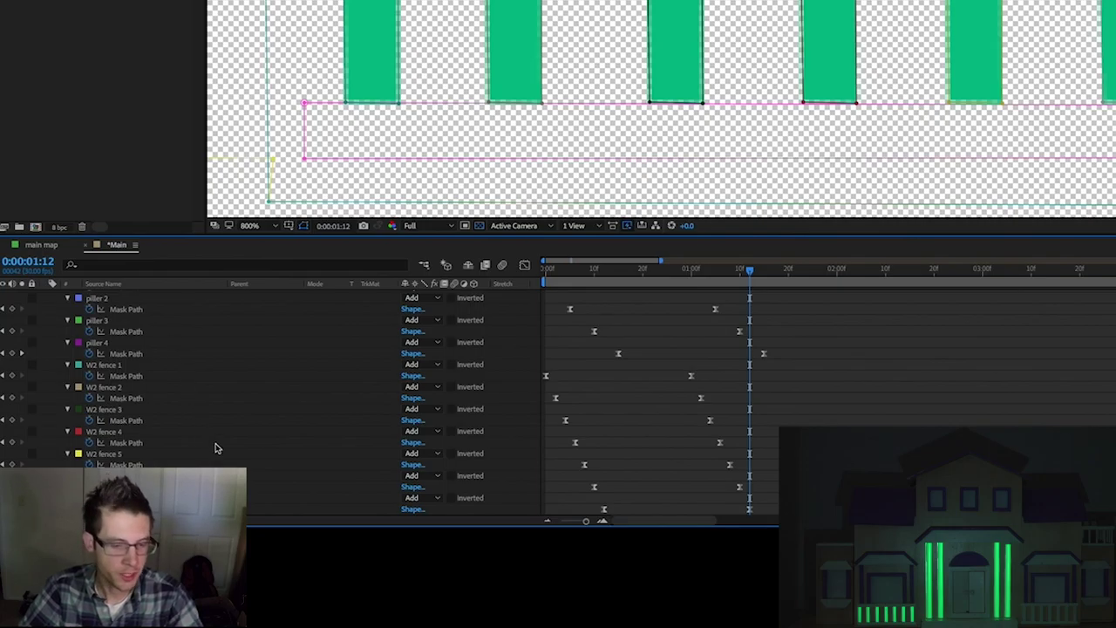
Collapse the keyframed mask properties of the lowest Master mask layer and duplicate that layer.
key(u)
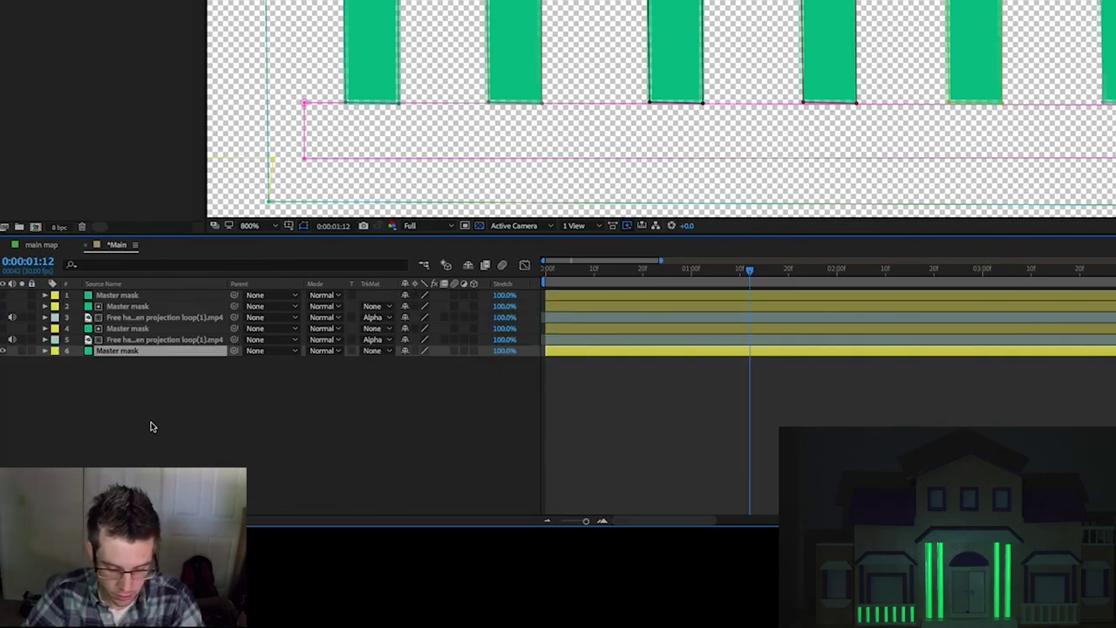
key(u)
scroll(623, 379, down, 5)
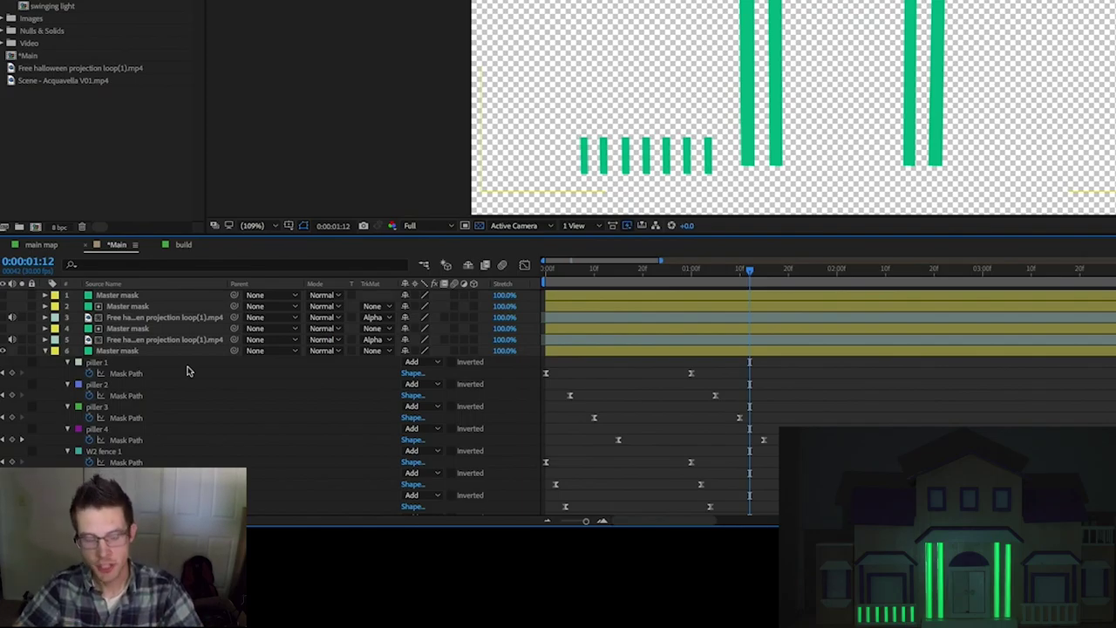
click(44, 351)
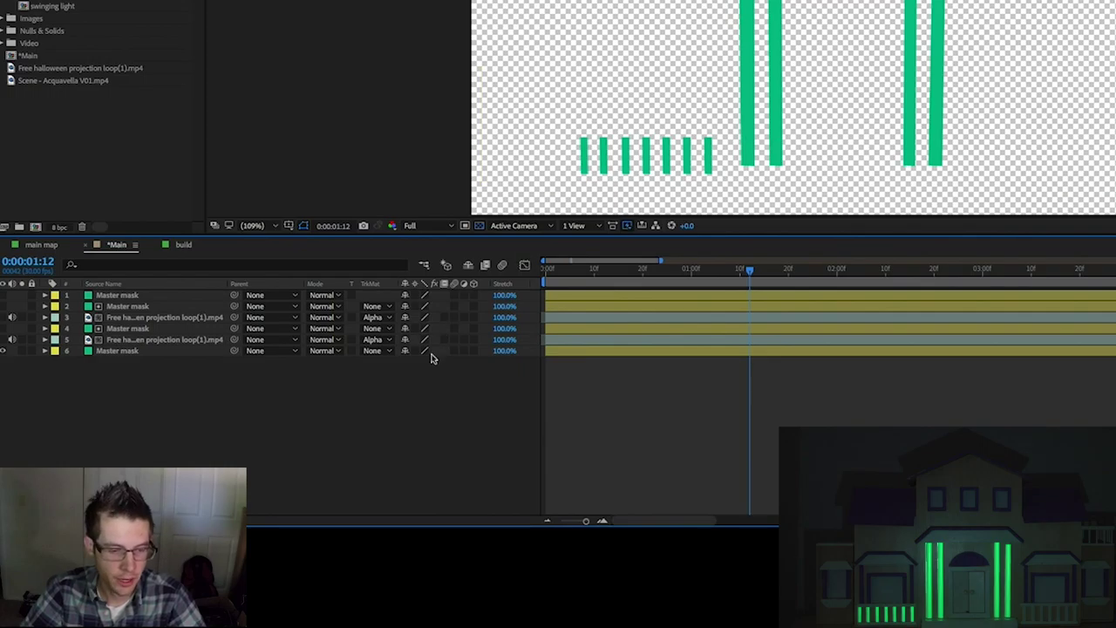
click(126, 352)
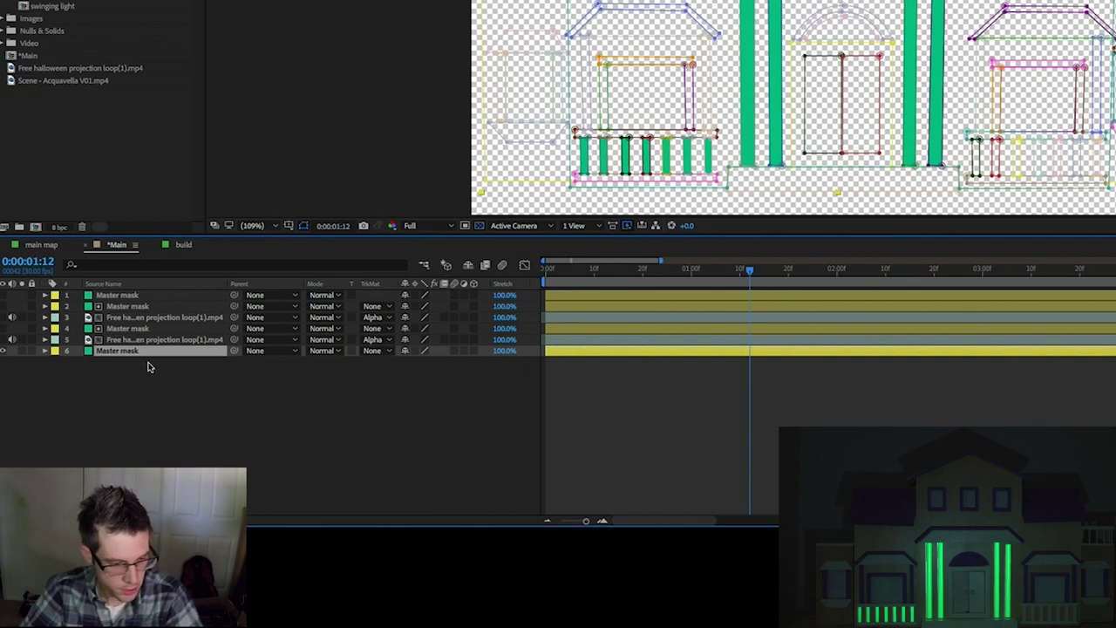
key(ctrl+d)
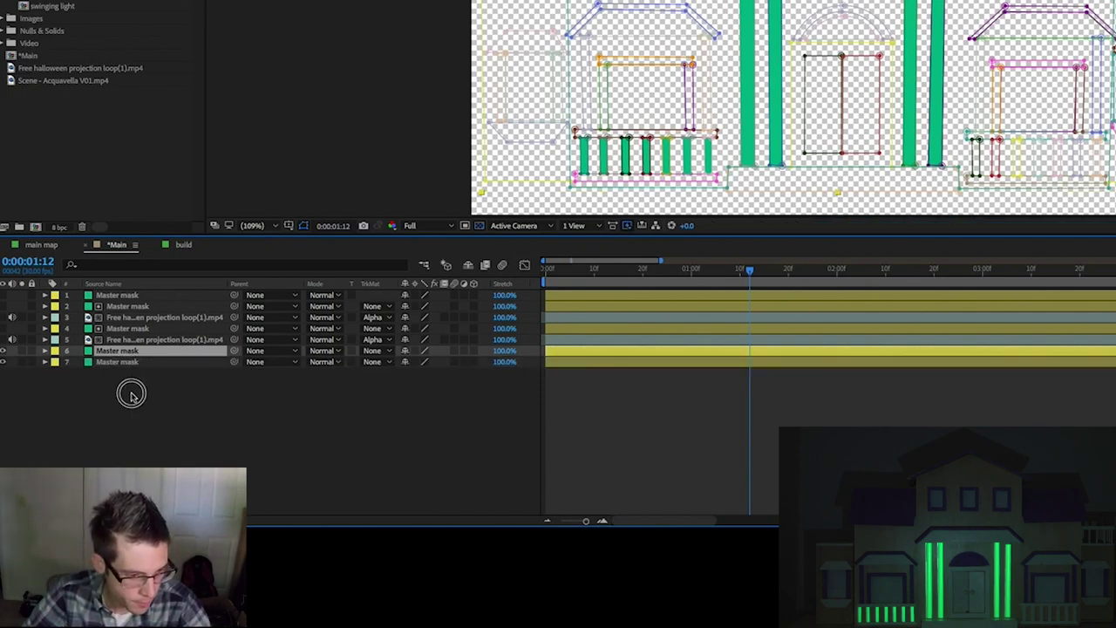
Rename the upper of the two duplicate Master mask layers, layer 6, as pillers.
click(129, 390)
click(130, 353)
key(Return)
text(p)
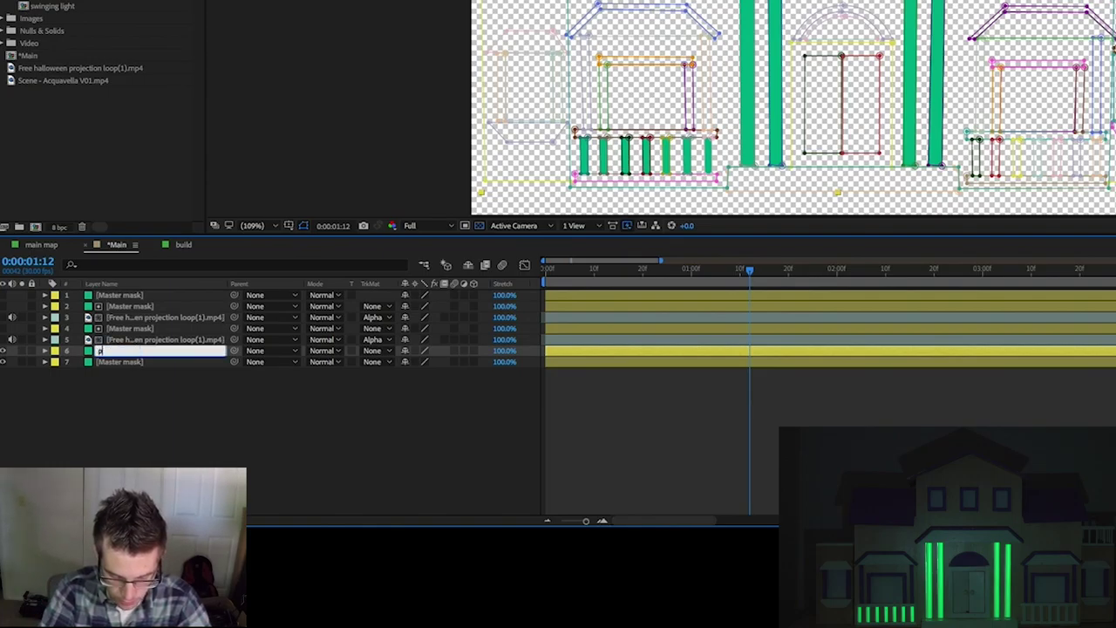
text(iler)
key(Return)
key(Return)
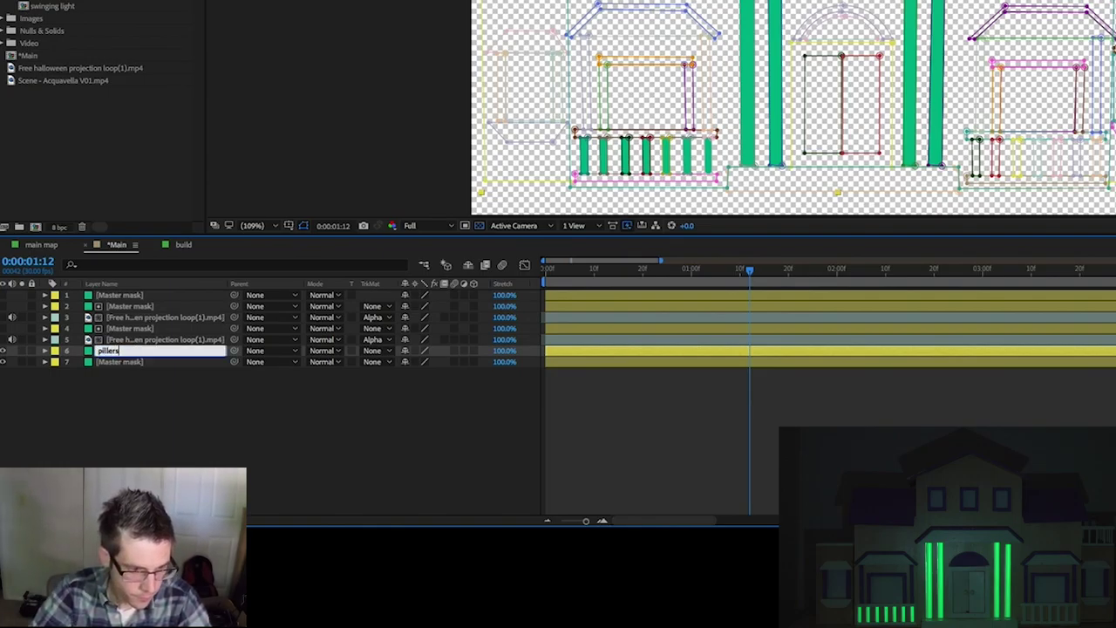
text(pillers)
key(Return)
Rename the Master mask layer directly below pillers as fence.
click(145, 363)
key(Return)
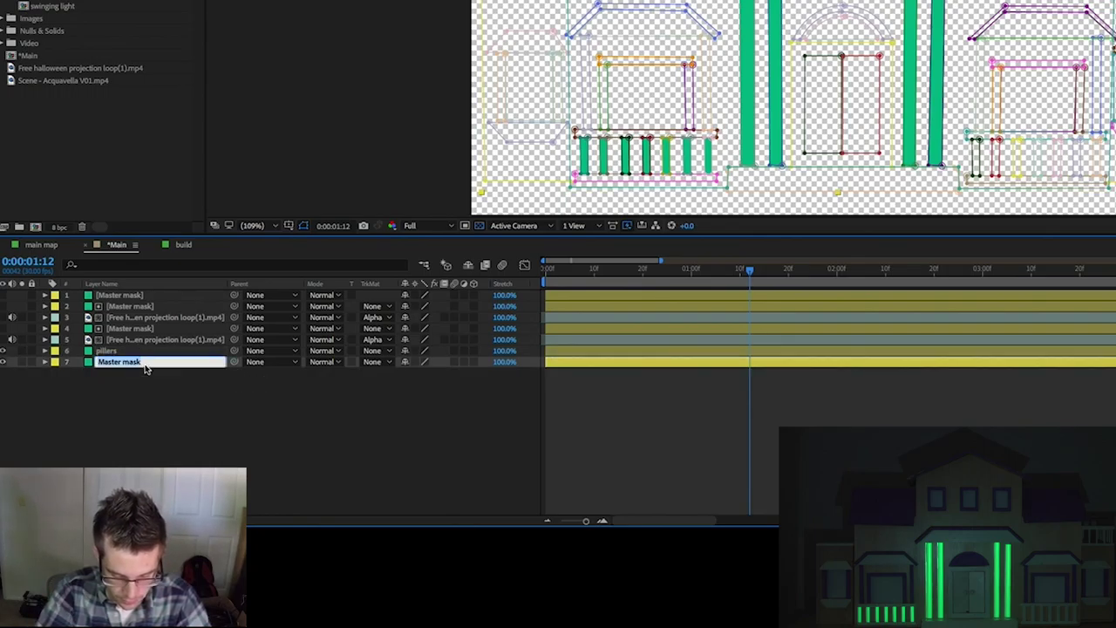
text(fence)
key(Return)
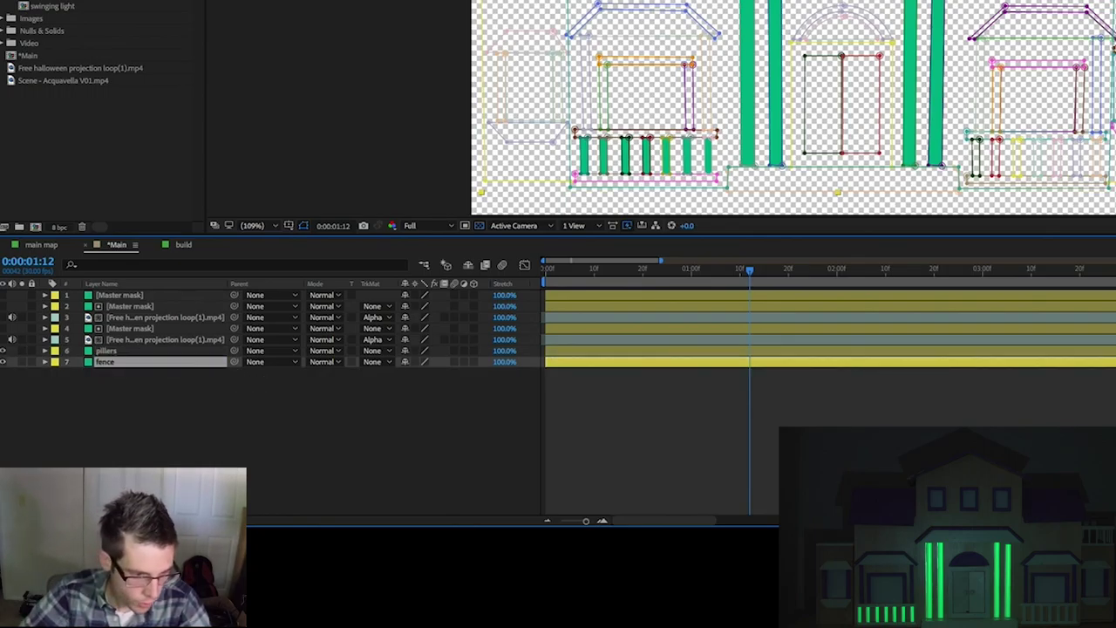
In the pillers layer, set the mode of masks W2 fence 1 through W2 fence 7 to None and collapse the layer.
click(47, 352)
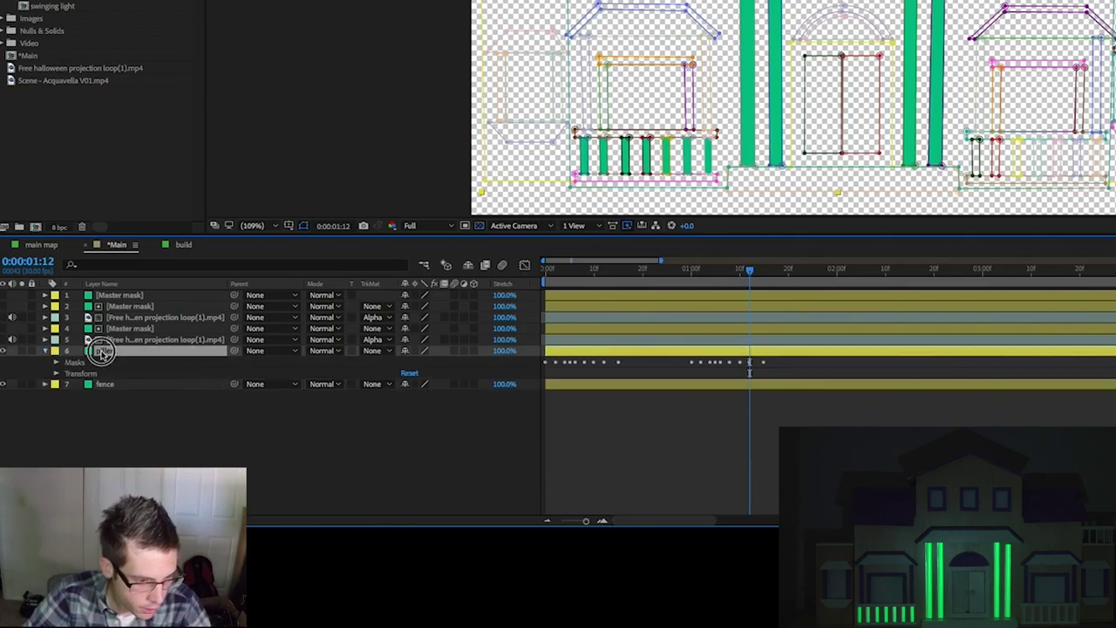
click(56, 362)
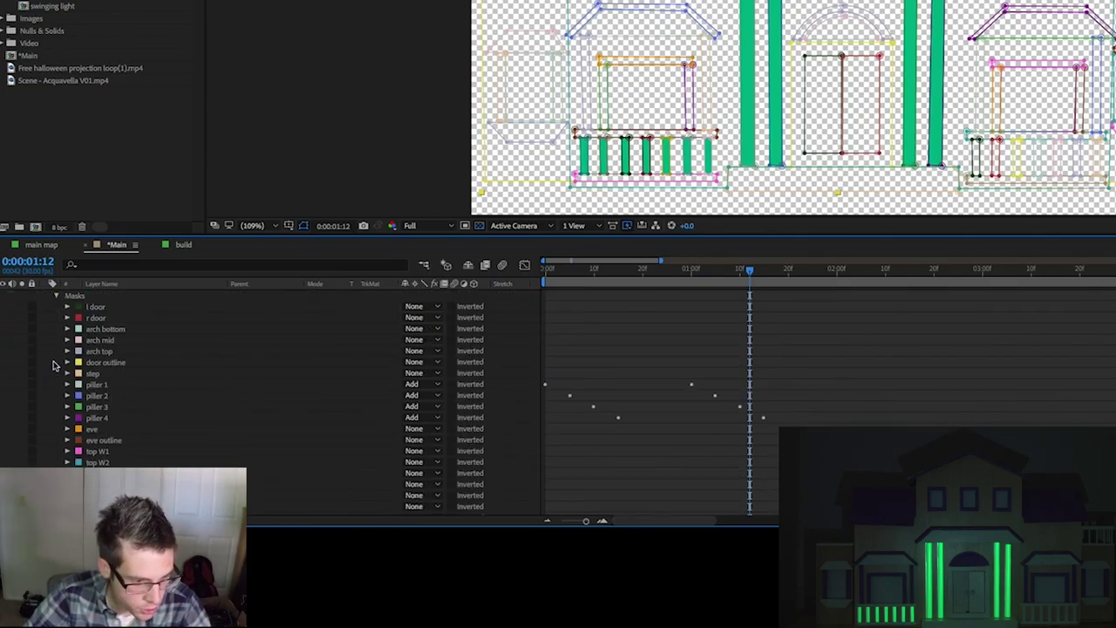
scroll(122, 397, down, 6)
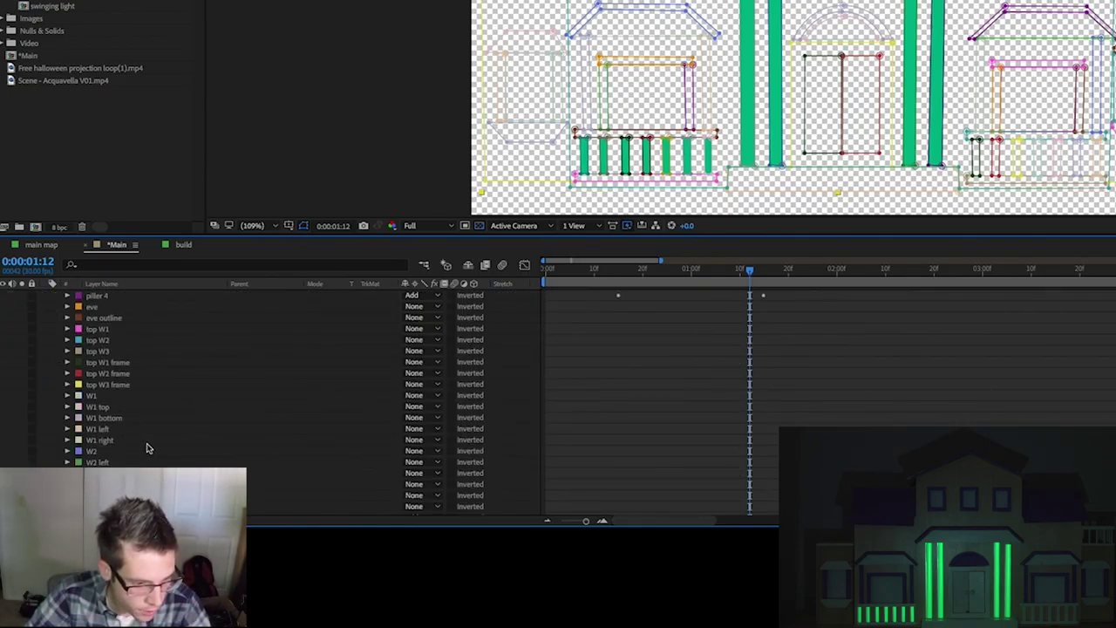
click(109, 374)
shift+click(118, 439)
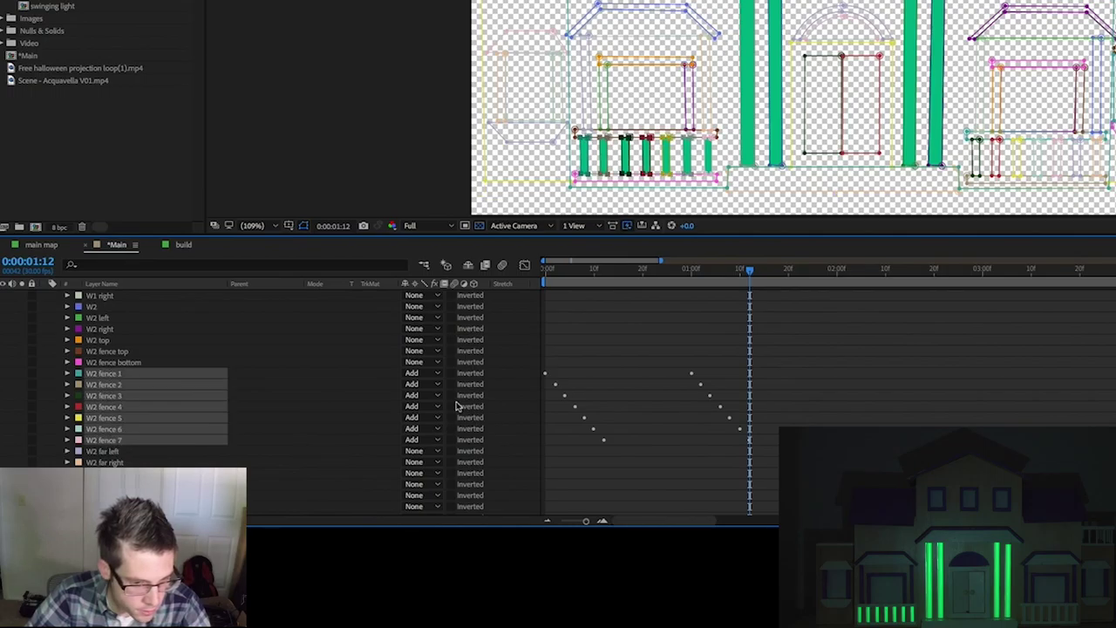
click(417, 373)
click(335, 392)
scroll(267, 374, up, 10)
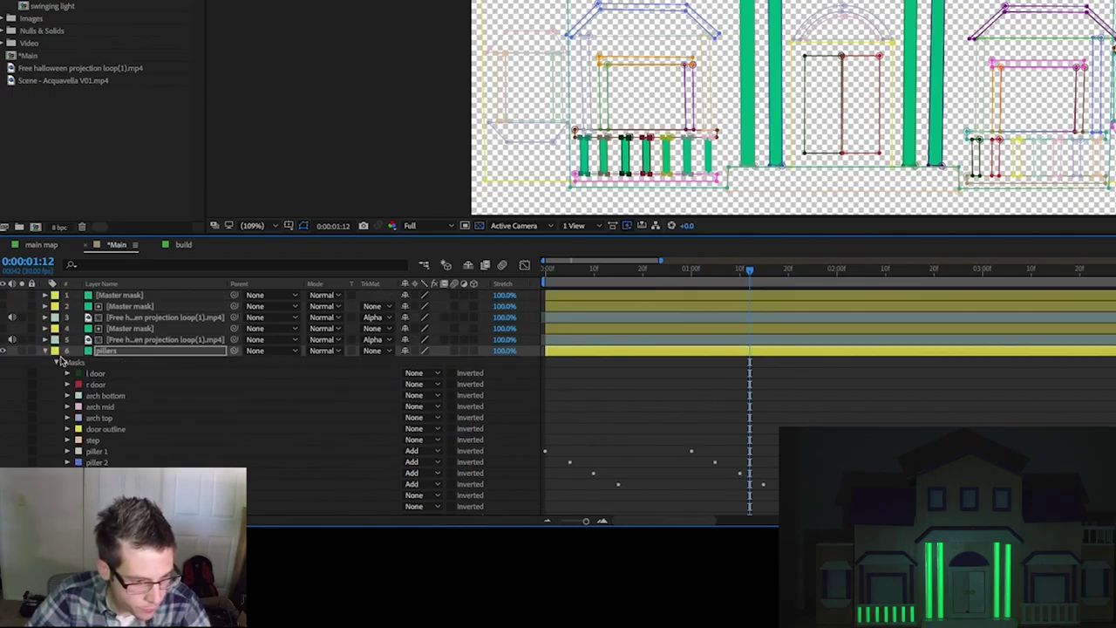
click(47, 352)
In the fence layer, set the mode of the piller masks to None and collapse the layer.
click(46, 362)
scroll(113, 340, down, 2)
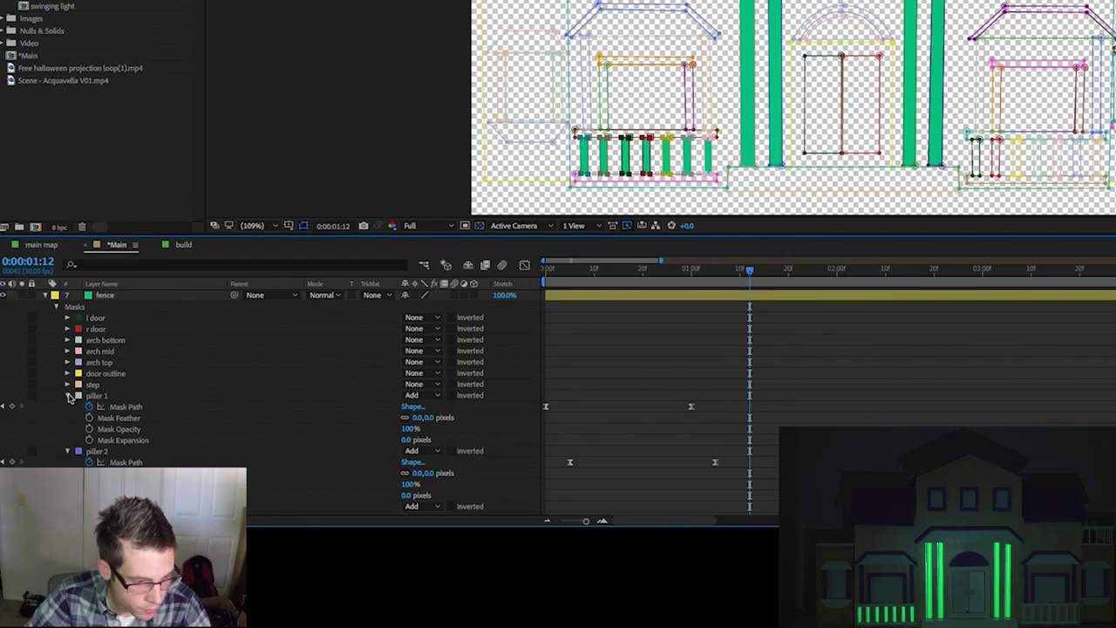
scroll(164, 405, down, 2)
click(125, 370)
scroll(124, 369, down, 4)
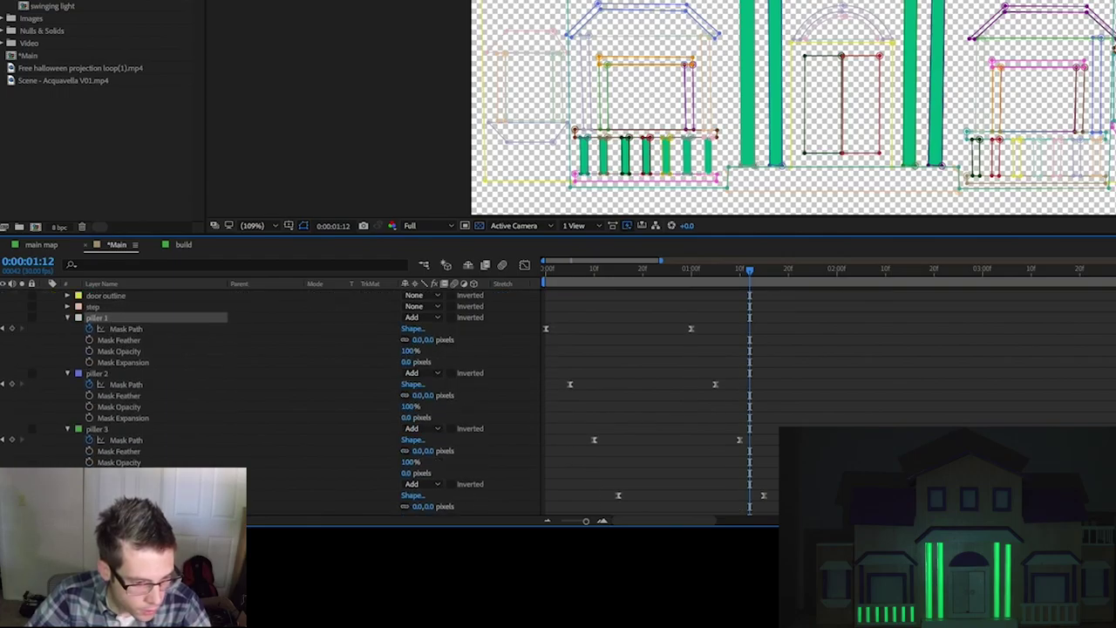
shift+click(97, 428)
click(419, 428)
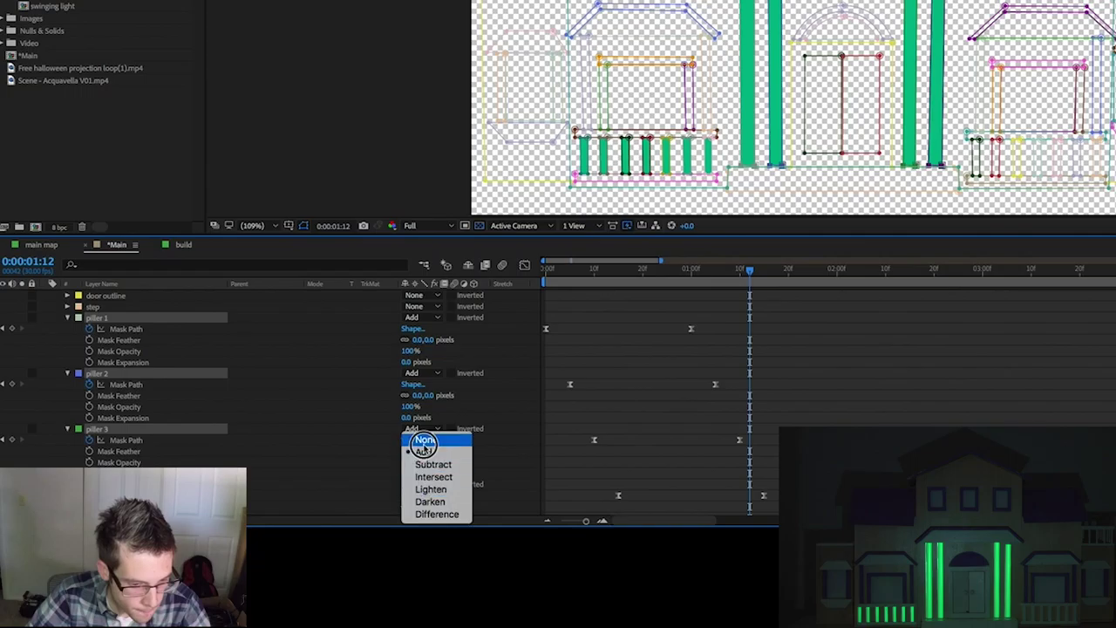
click(87, 299)
scroll(87, 314, up, 5)
click(44, 361)
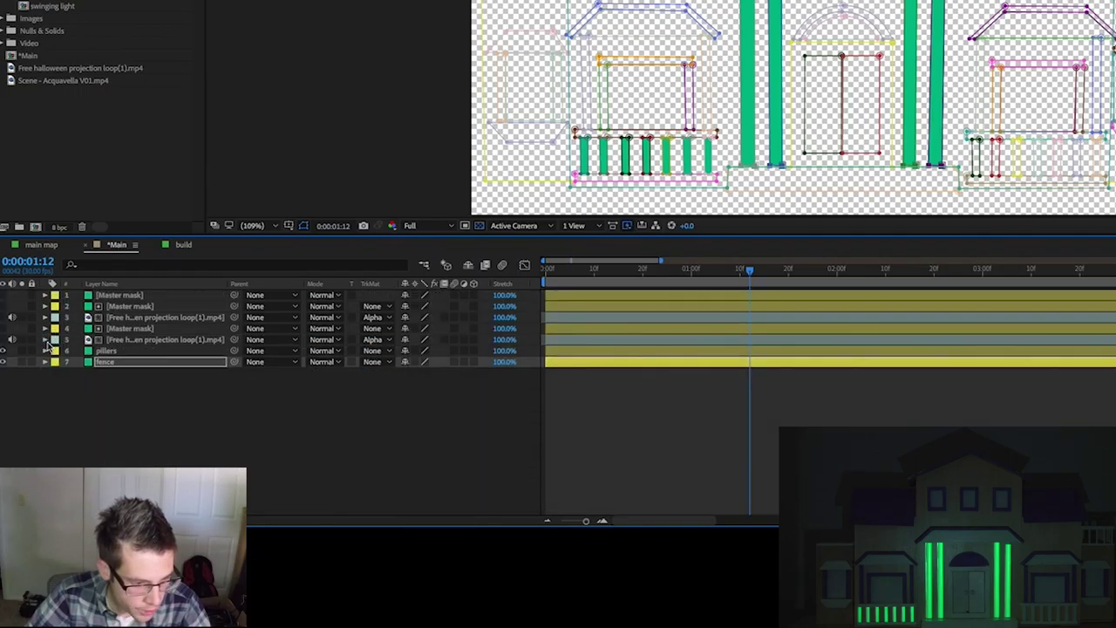
Toggle the visibility of the pillers and fence layers to check each alone, leaving only pillers shown.
click(34, 374)
drag(3, 361, 3, 349)
click(3, 350)
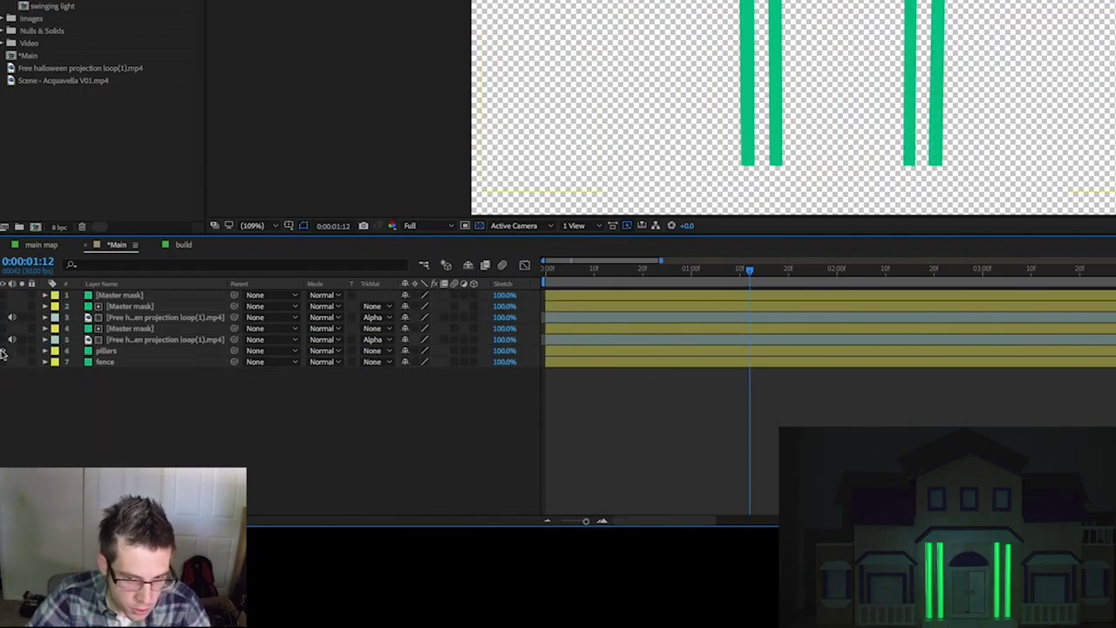
click(2, 349)
click(3, 361)
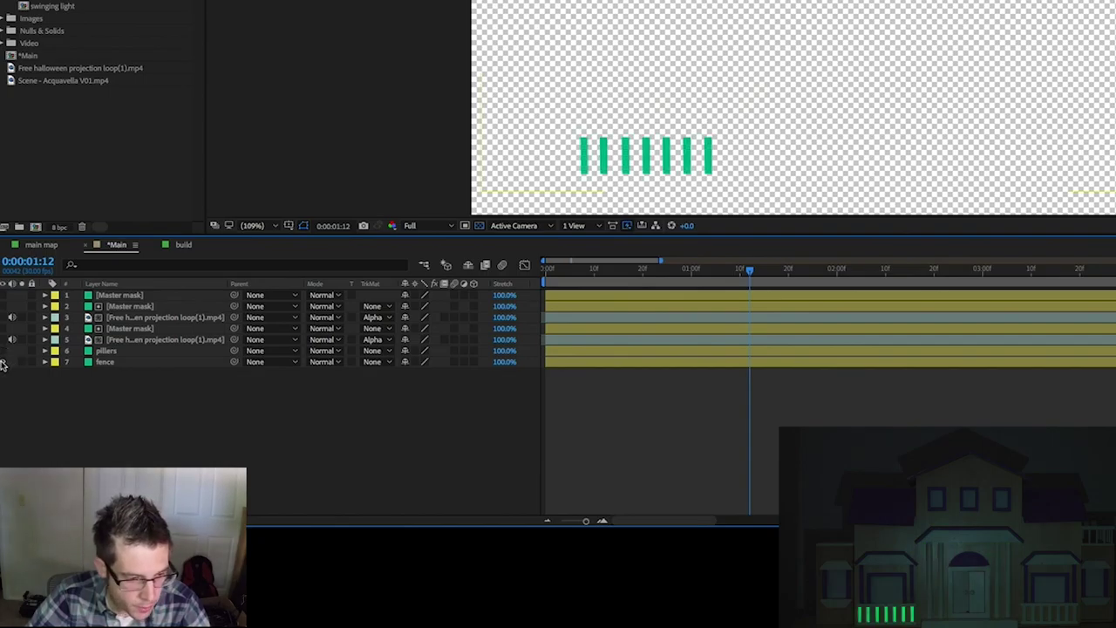
click(3, 361)
click(3, 350)
Add a Gradient Overlay layer style to the pillers layer, collapse its mask list and expand the overlay's settings.
click(106, 350)
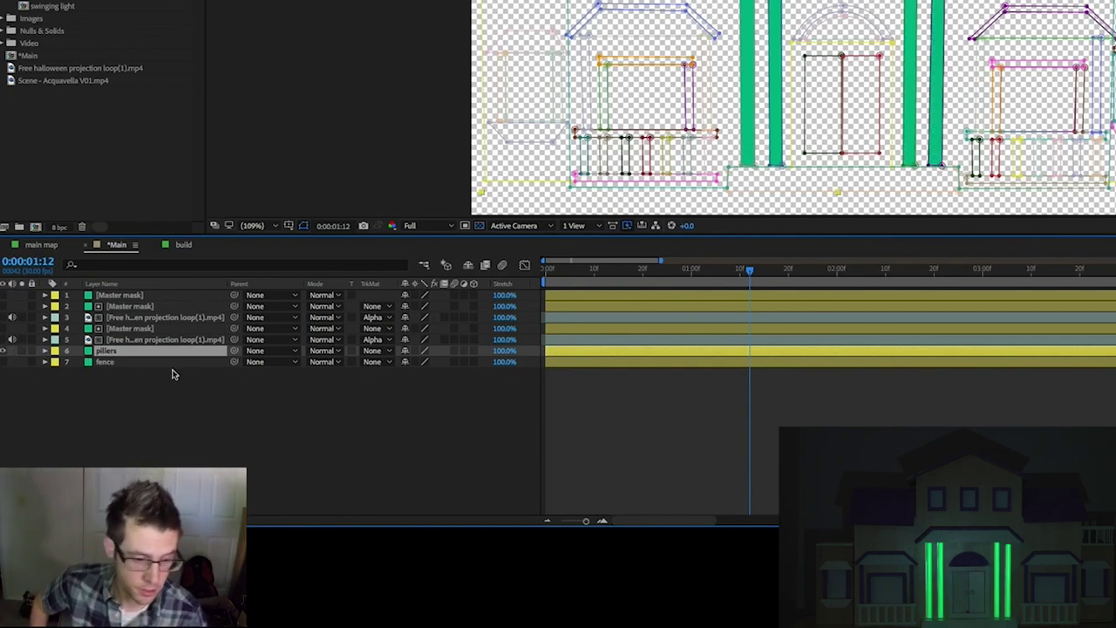
right_click(107, 352)
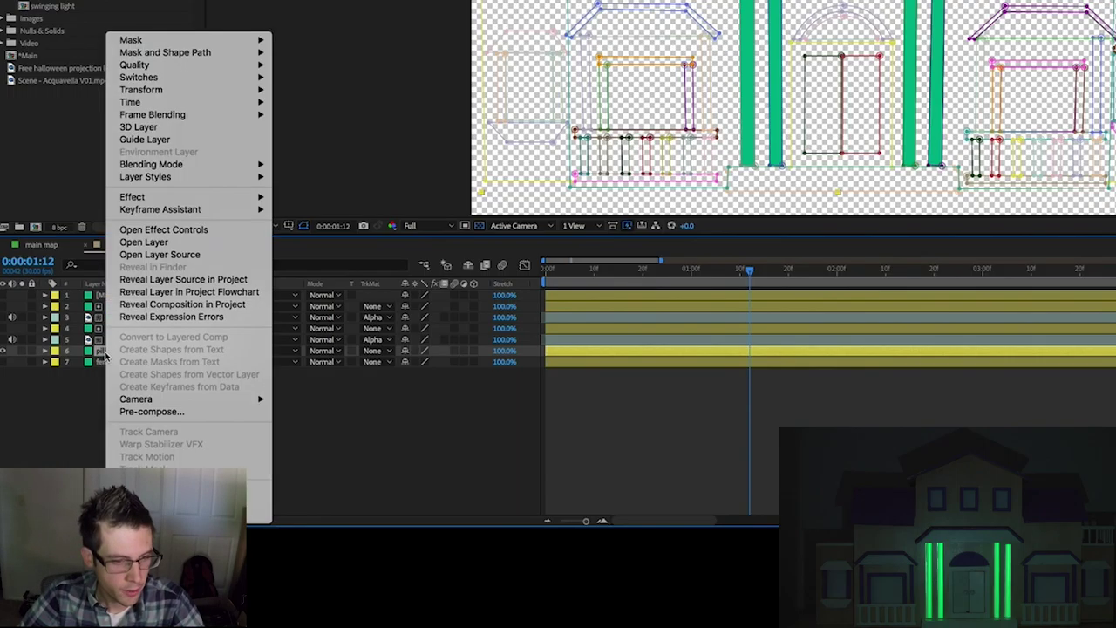
mouse_move(212, 179)
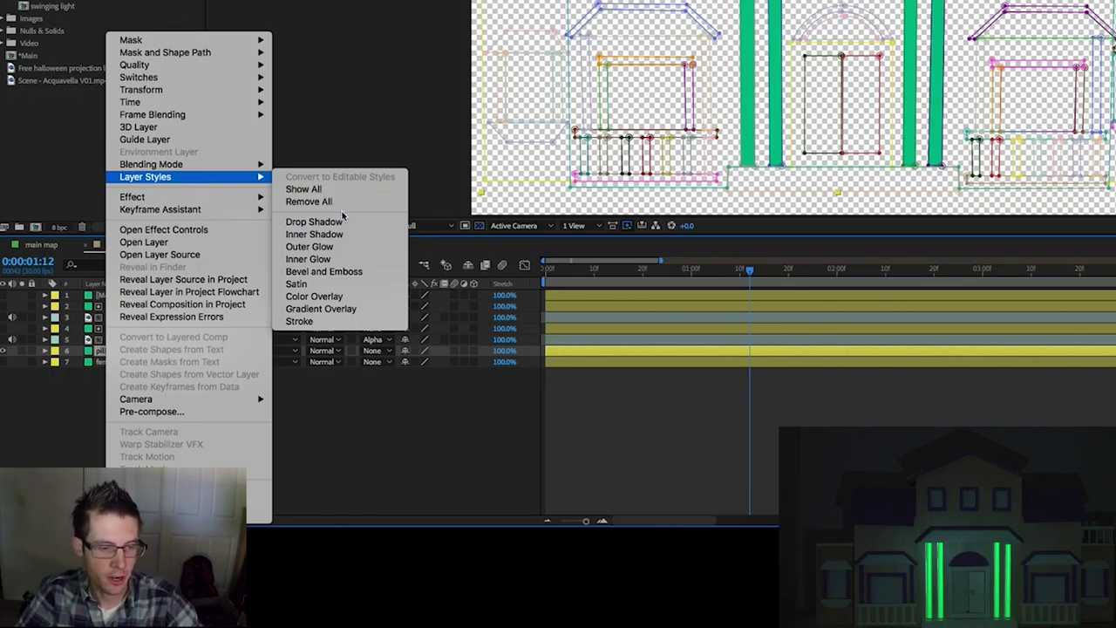
click(328, 310)
scroll(322, 313, up, 10)
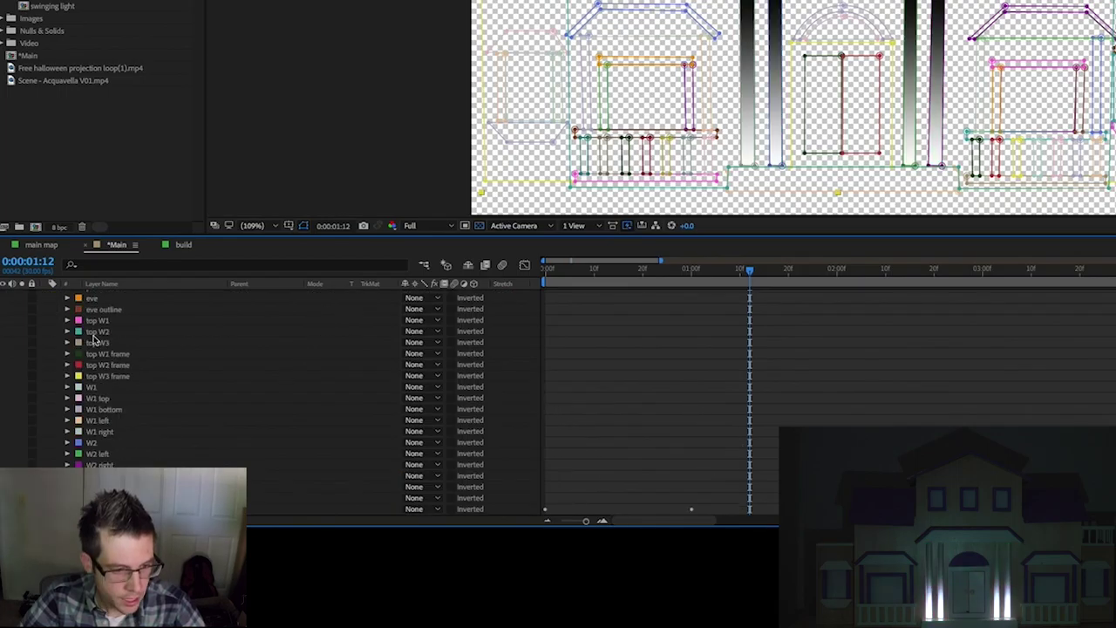
click(56, 362)
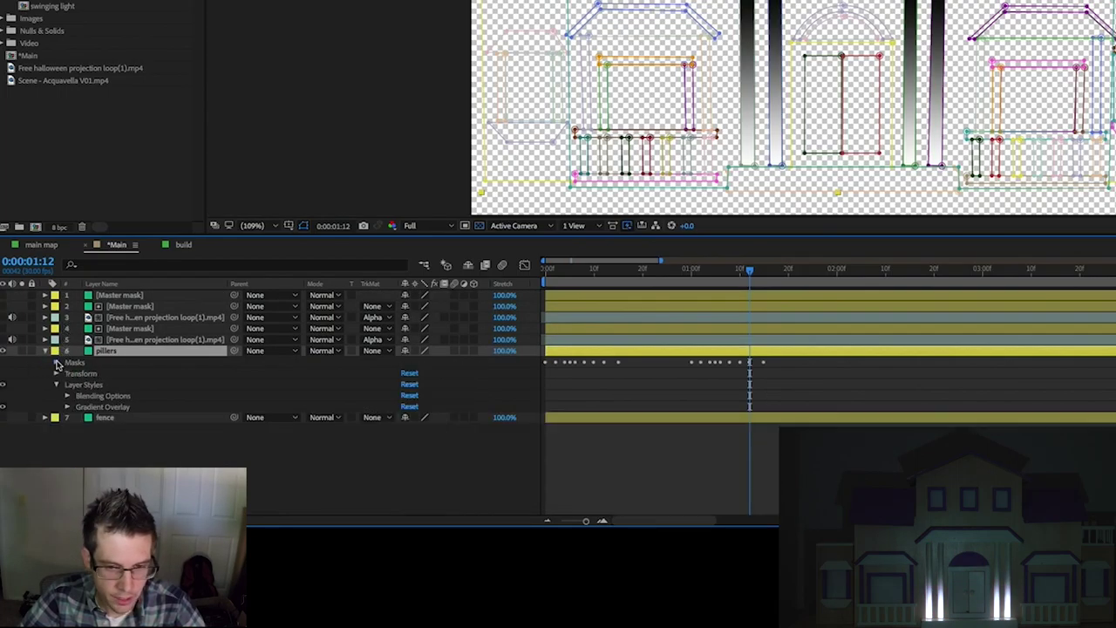
click(67, 407)
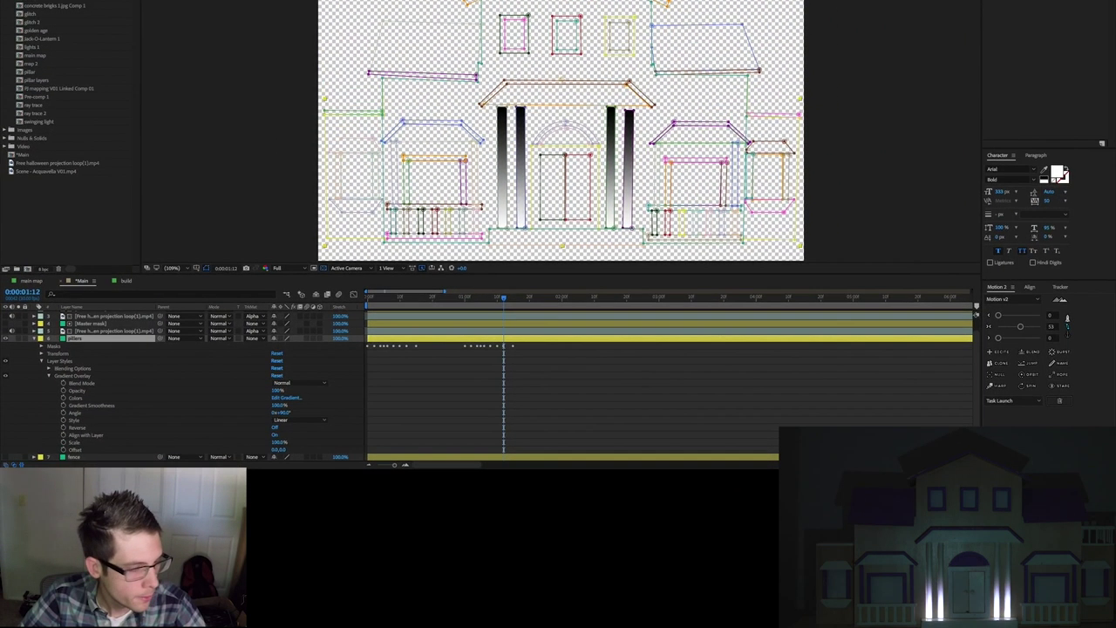
Edit the pillers' overlay gradient to run from red through a blue middle stop to green.
click(414, 418)
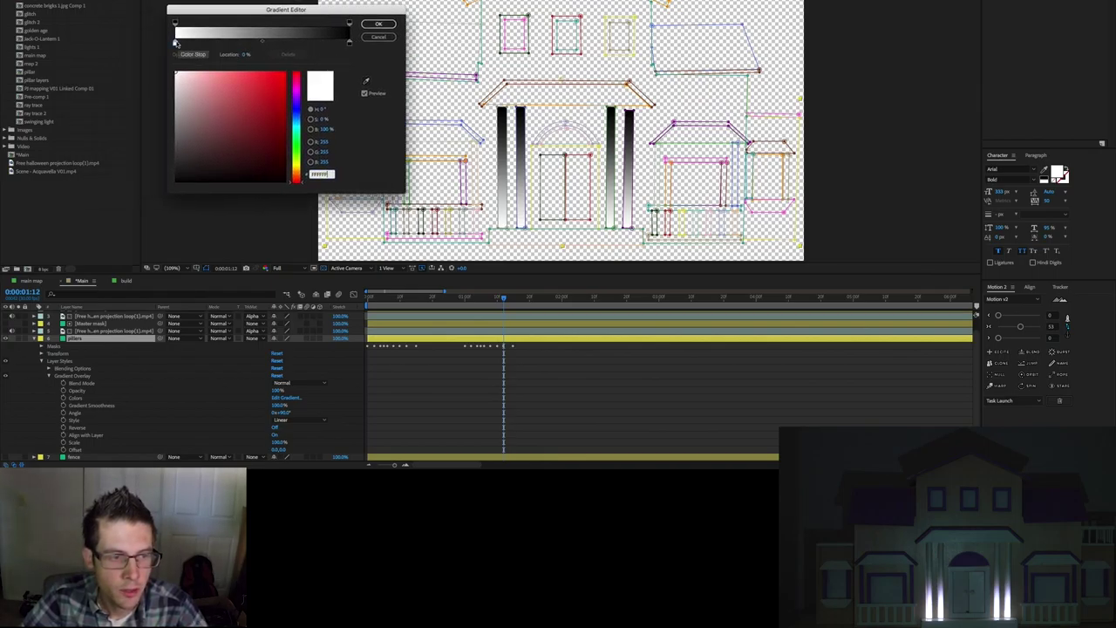
click(181, 46)
drag(261, 90, 285, 74)
click(350, 44)
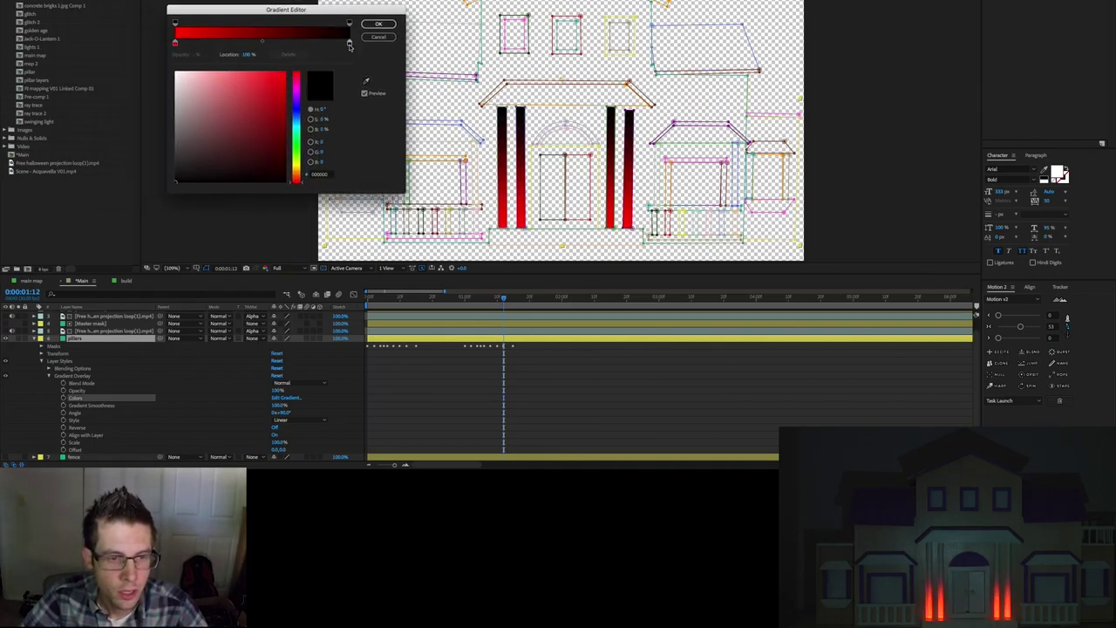
drag(299, 125, 300, 148)
drag(242, 108, 259, 89)
drag(290, 41, 253, 42)
click(292, 108)
drag(266, 93, 234, 83)
click(377, 25)
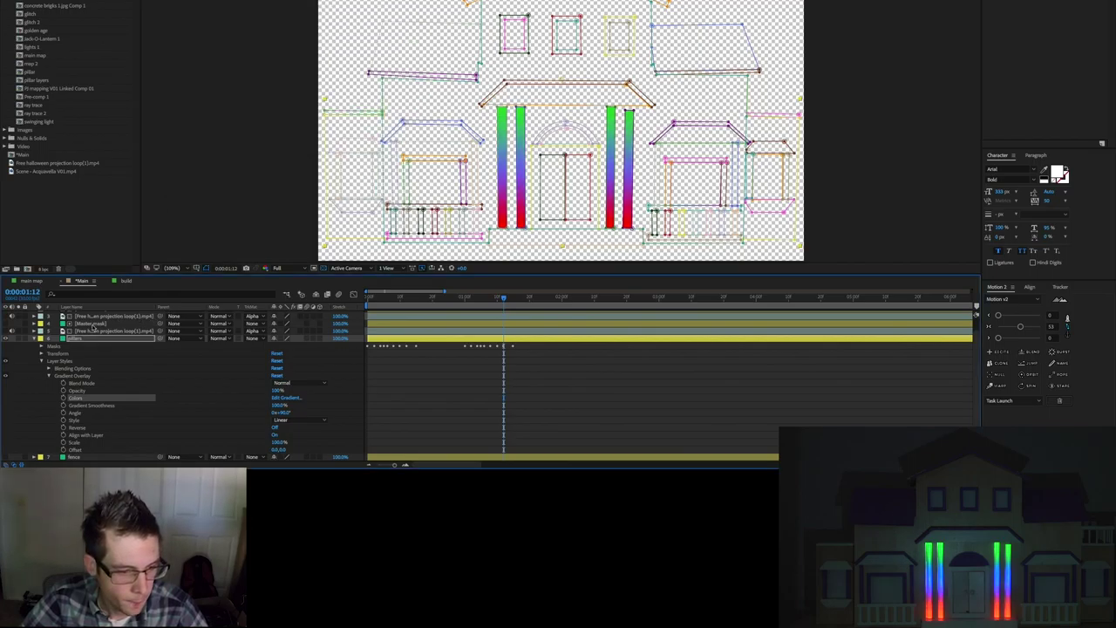
Collapse the pillers layer, show the fence layer, and add a Color Overlay layer style to it with its settings expanded.
click(35, 339)
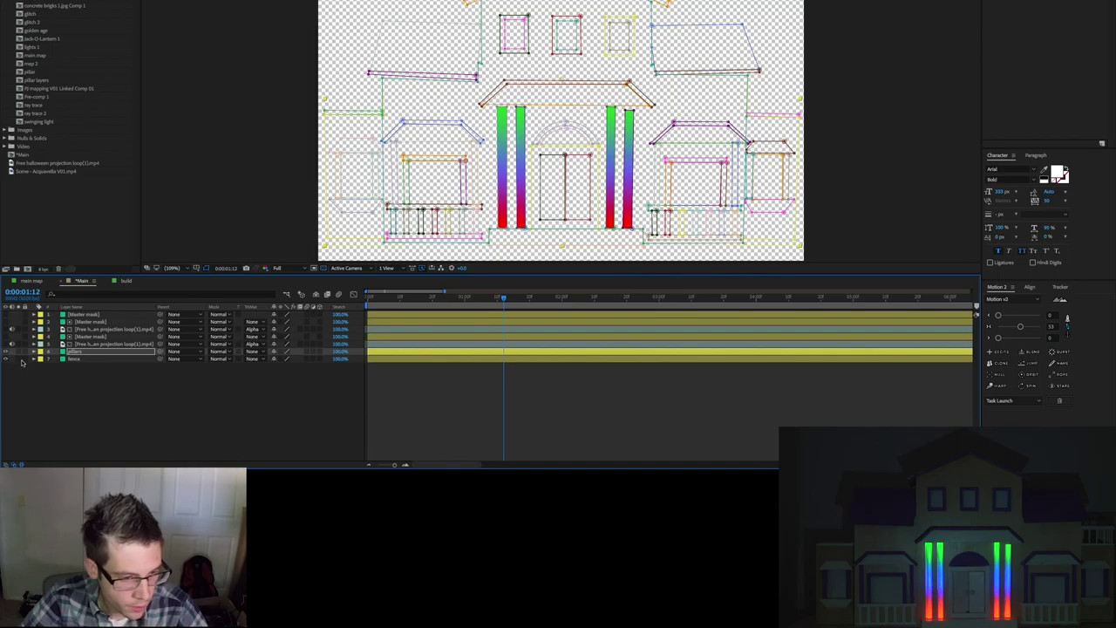
right_click(84, 358)
mouse_move(155, 237)
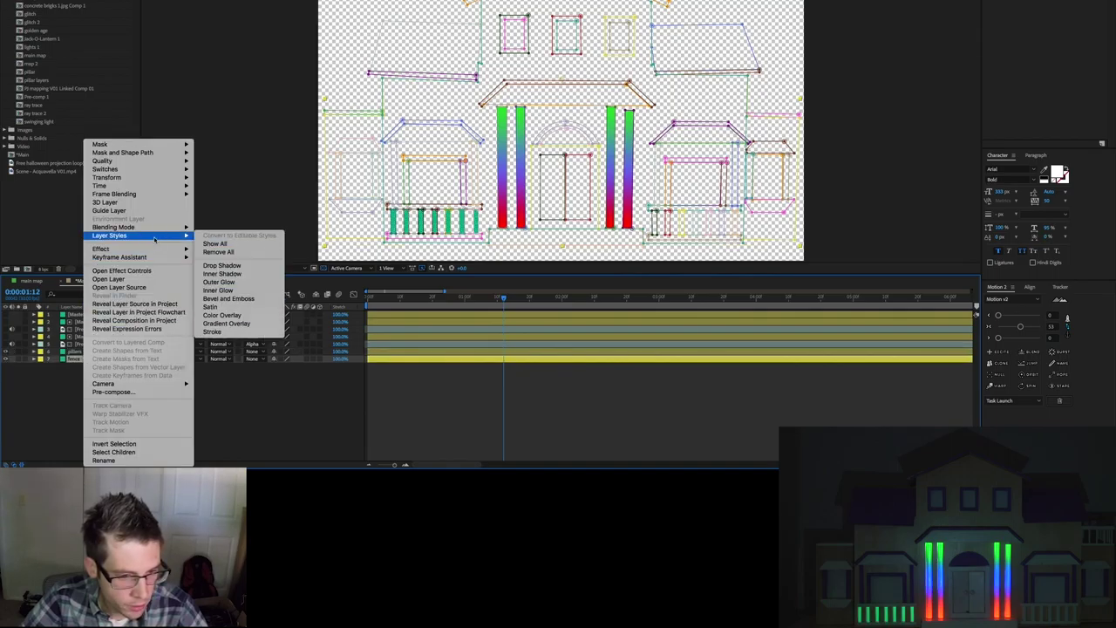
click(250, 315)
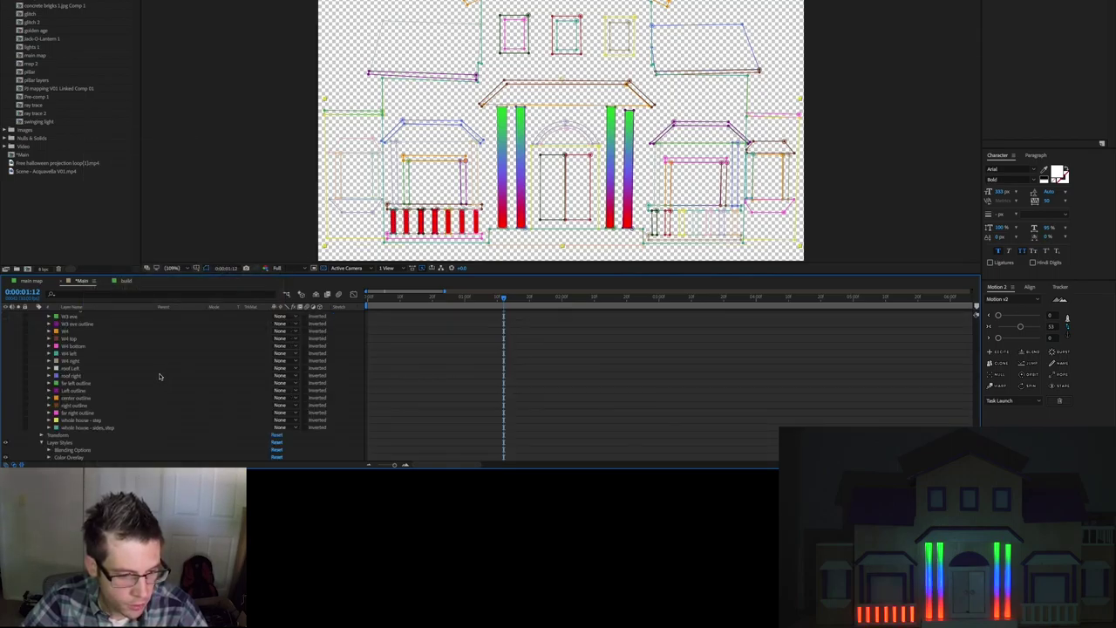
click(48, 457)
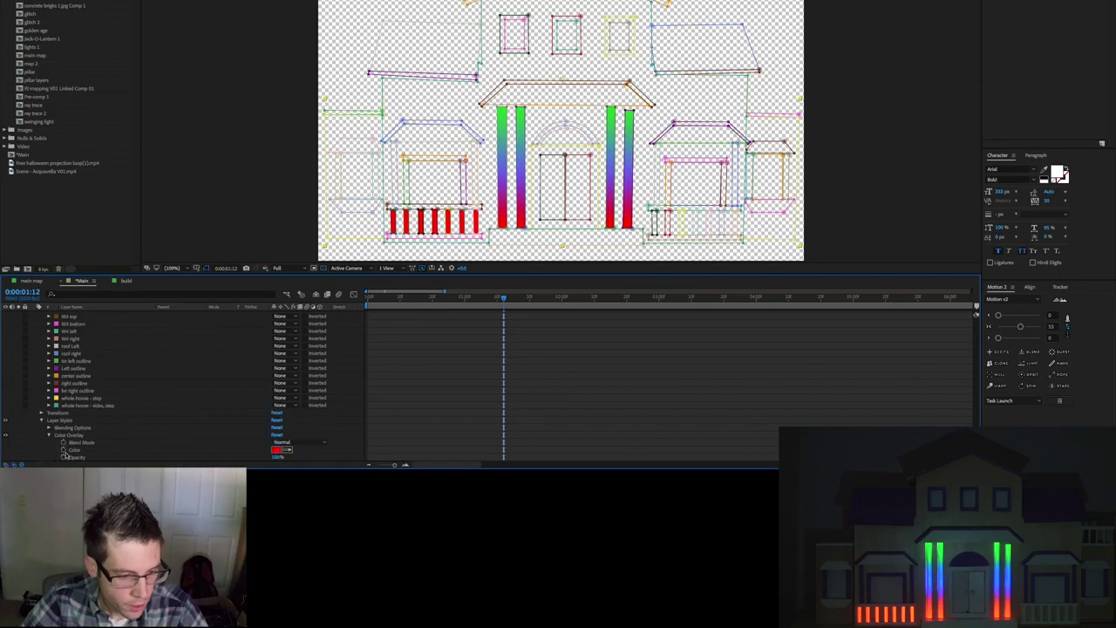
Set the fence layer's Color Overlay colour to a muted dark blue.
click(277, 449)
click(458, 4)
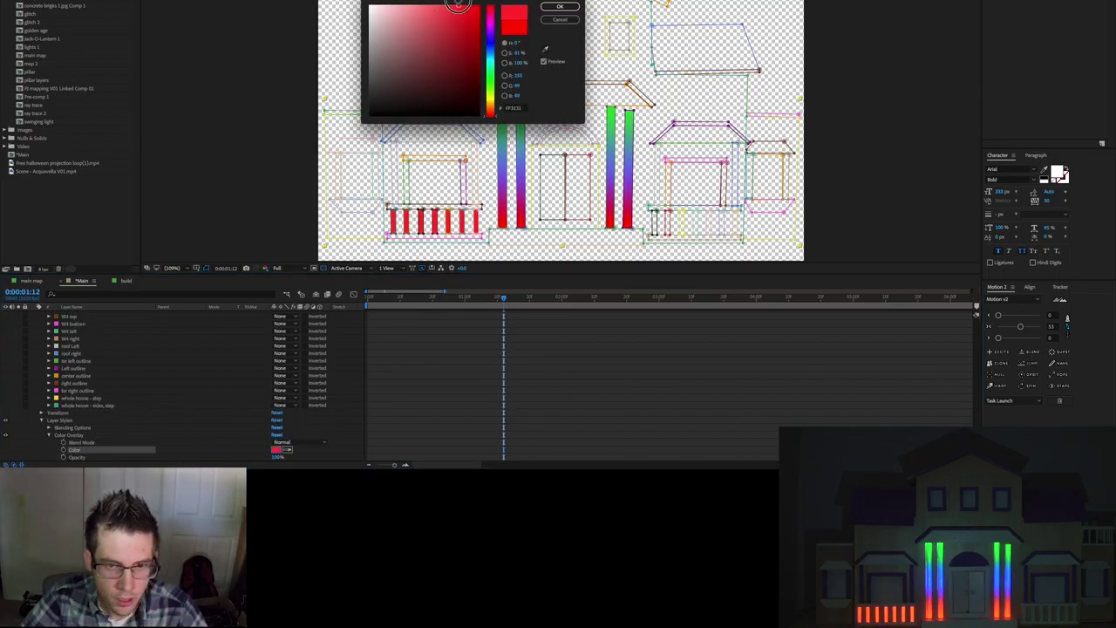
click(490, 45)
click(431, 58)
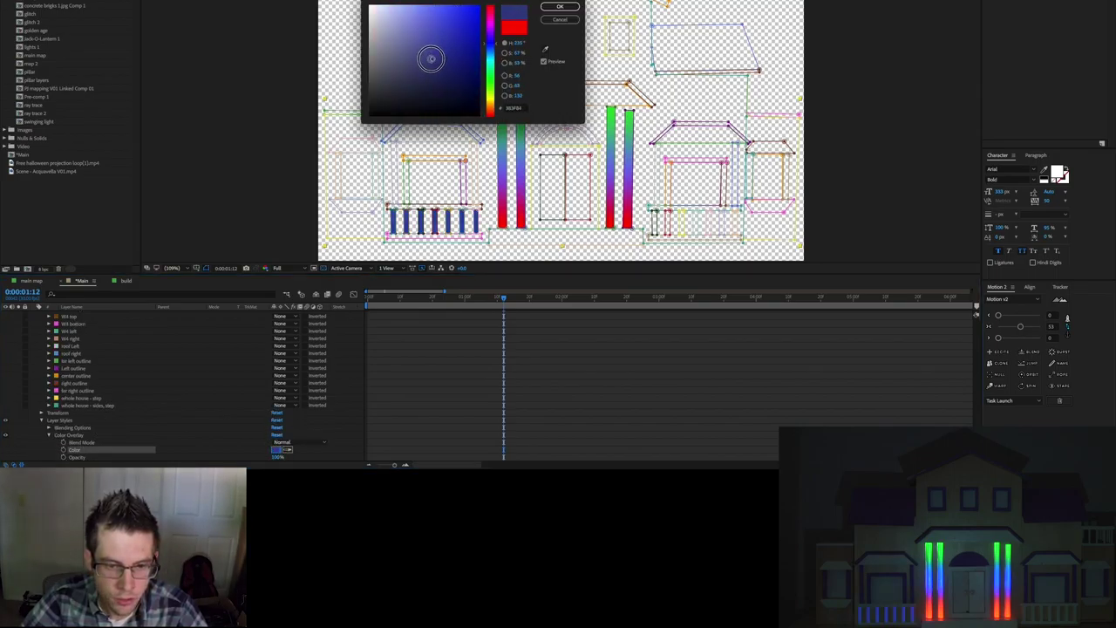
click(421, 56)
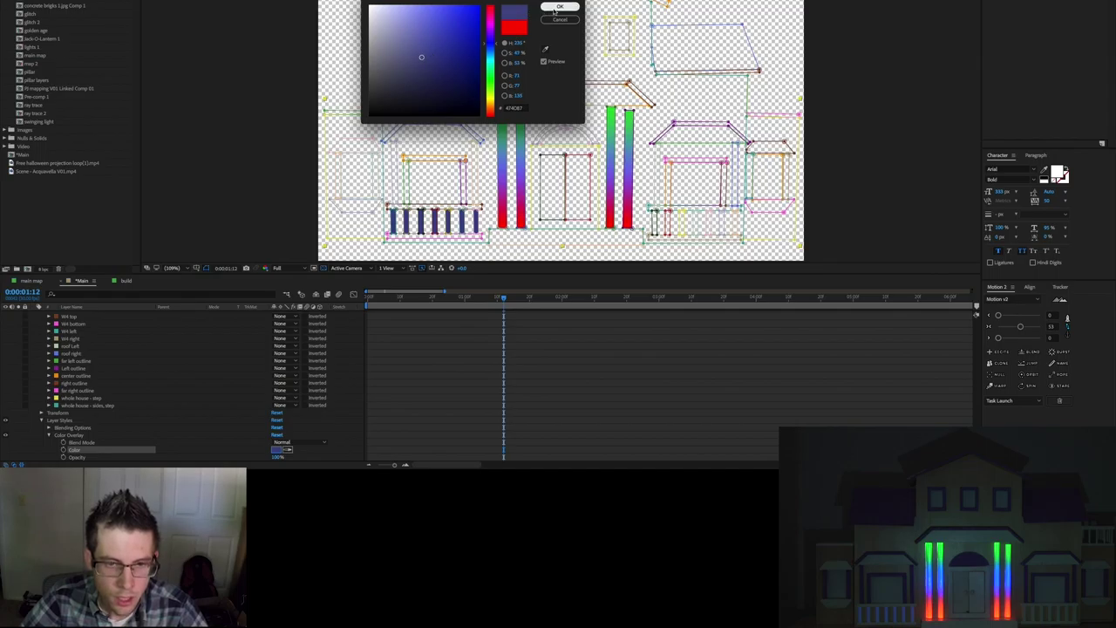
click(422, 58)
click(559, 7)
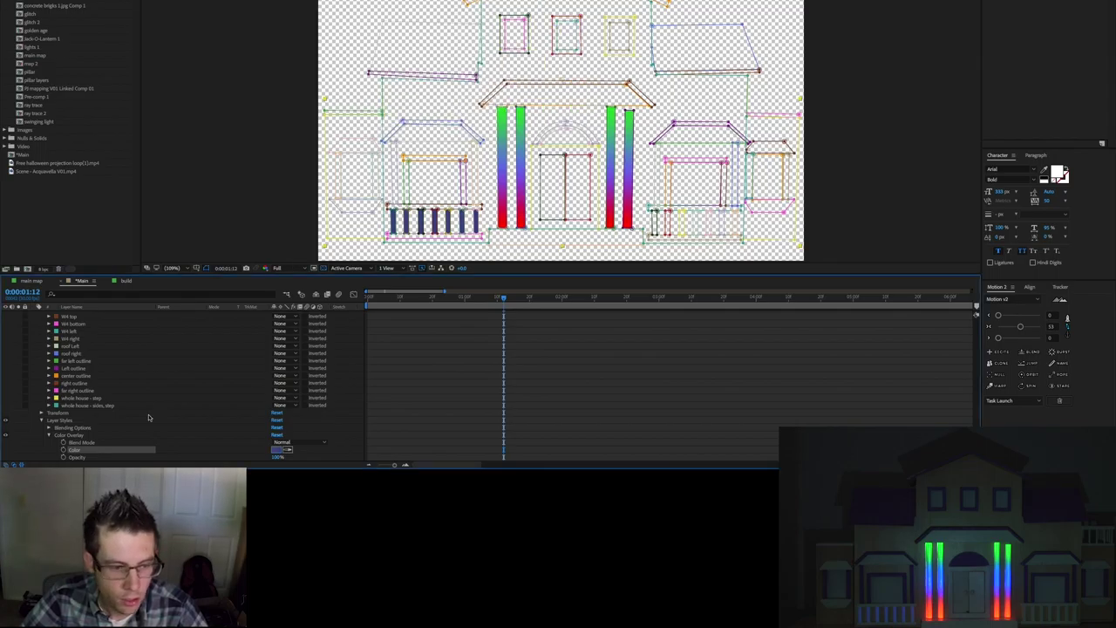
Deselect the masks, collapse the layer properties, and preview the pillers and fence animation from the start.
click(137, 425)
scroll(105, 401, up, 5)
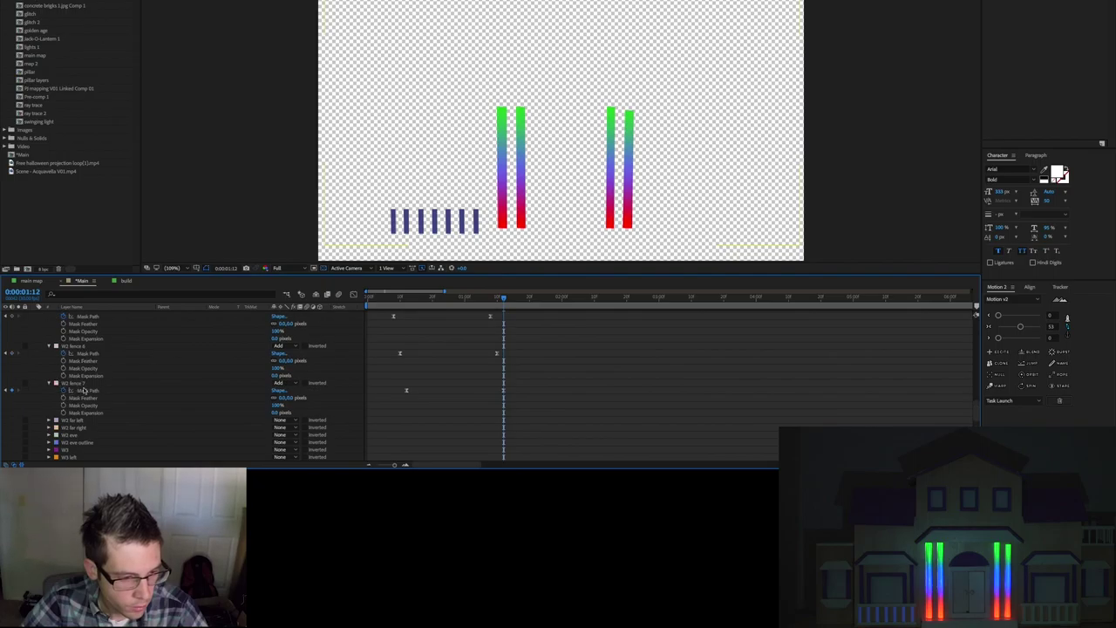
key(u)
key(space)
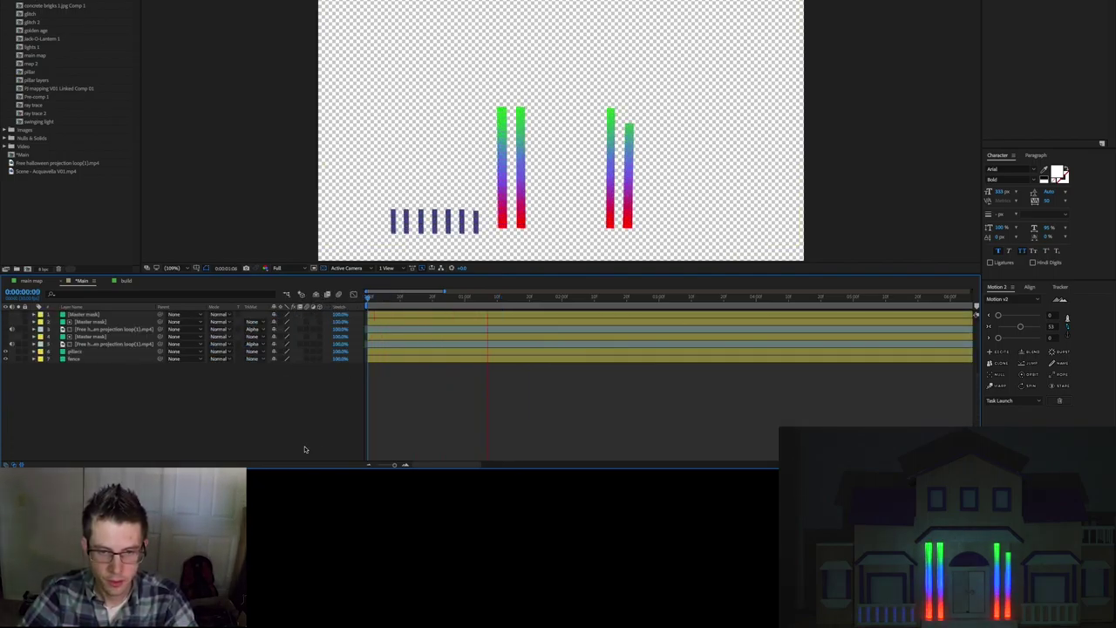
key(space)
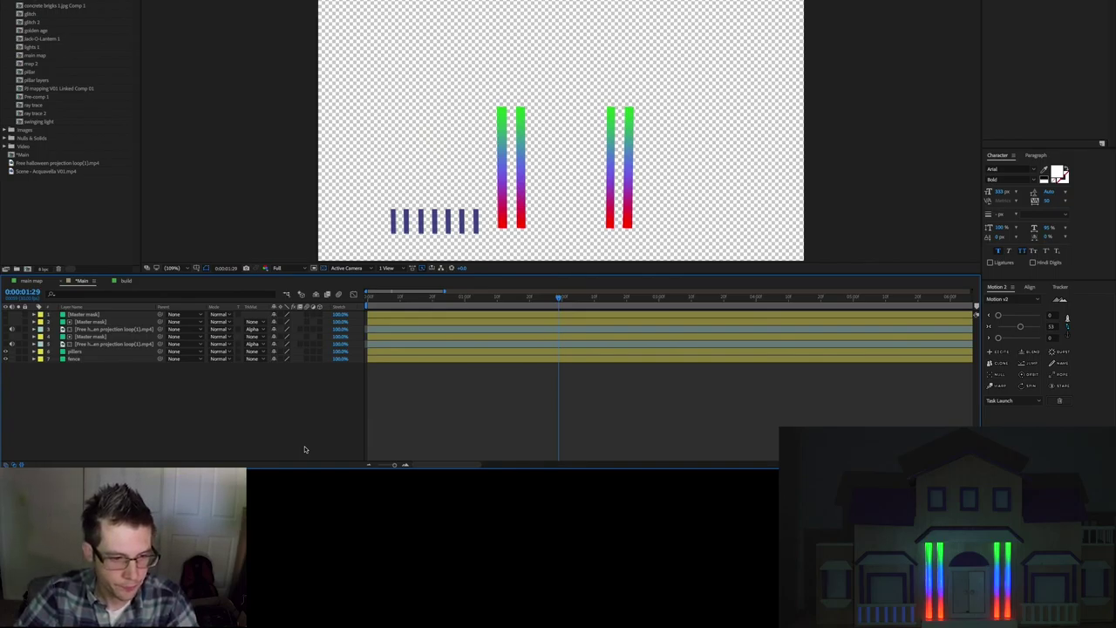
key(shift+period)
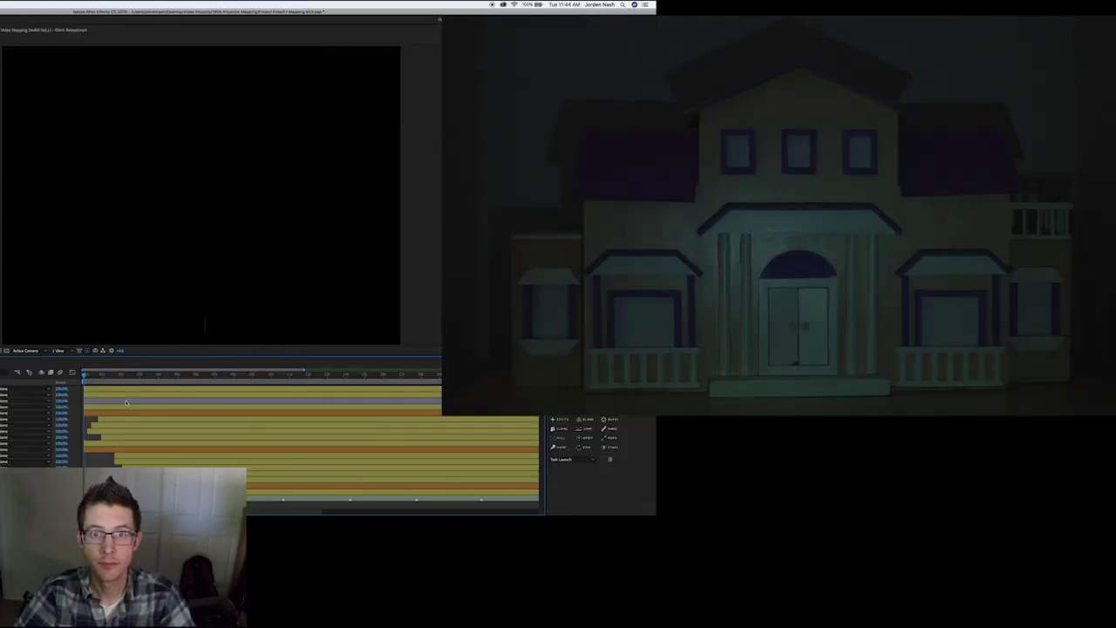
Play the finished house-projection composition and scrub through its timeline to examine the complete animation.
key(space)
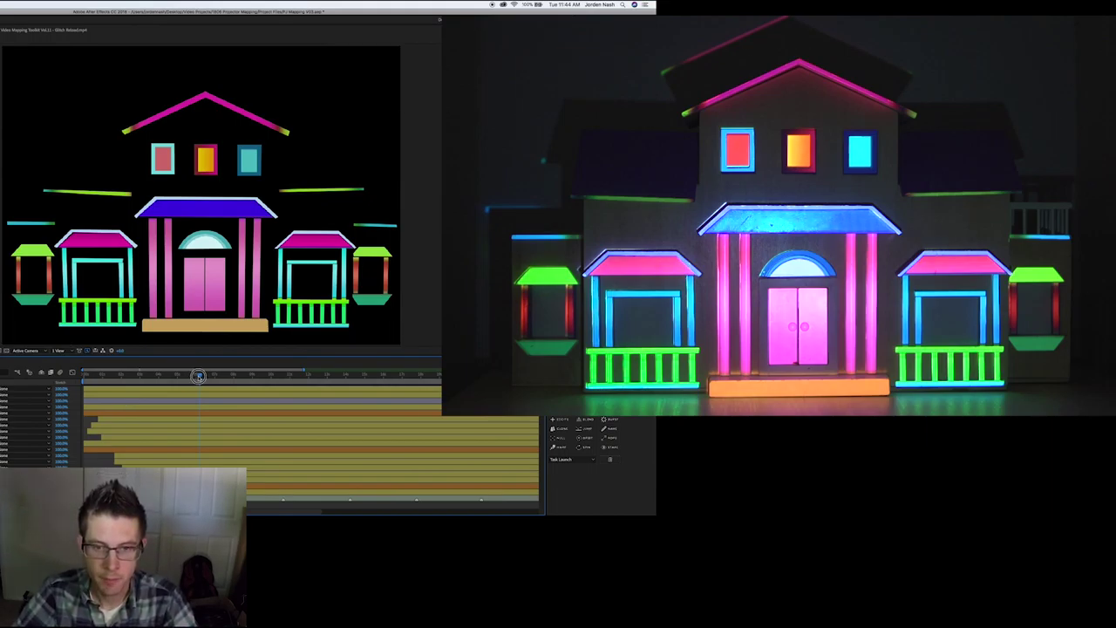
drag(200, 376, 242, 405)
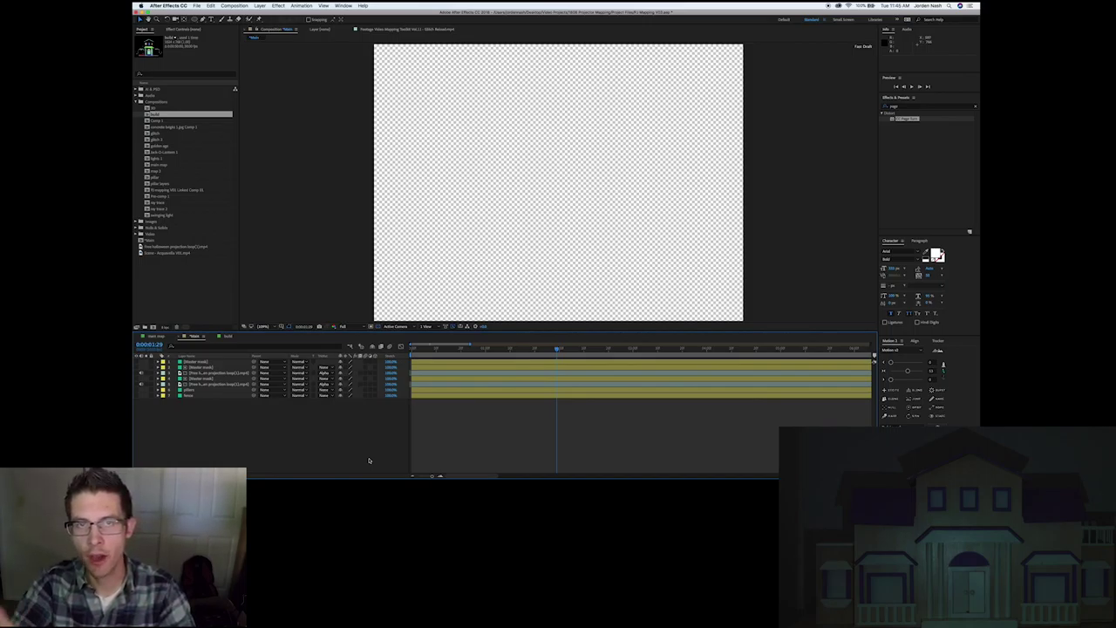
Duplicate the top Master mask layer, move the copy below the fence layer, and make it visible.
click(204, 361)
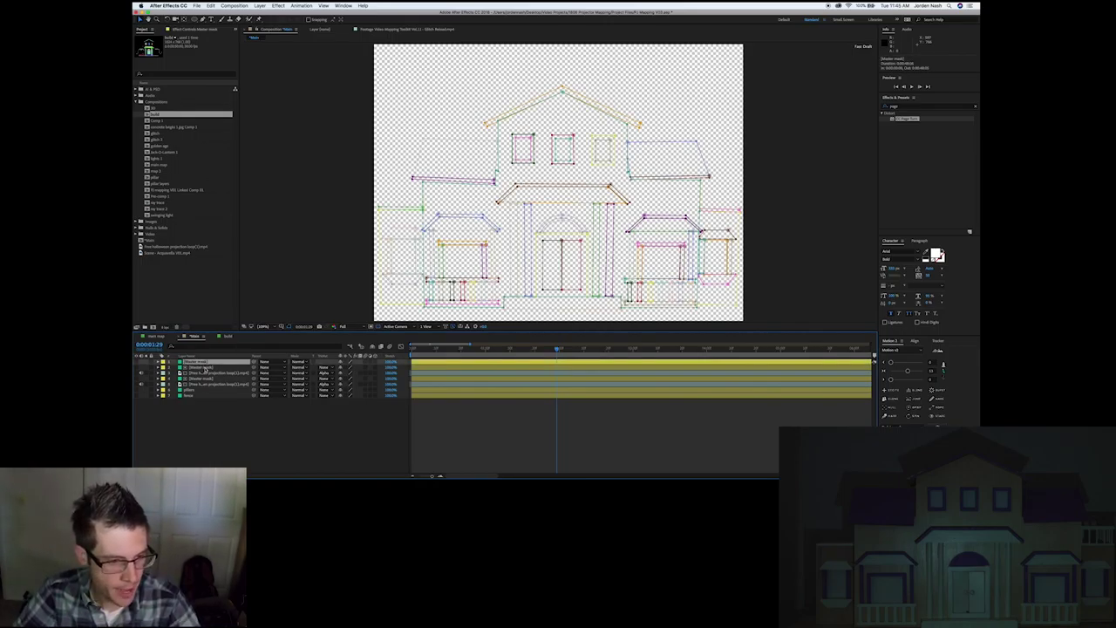
key(ctrl+d)
drag(205, 370, 178, 402)
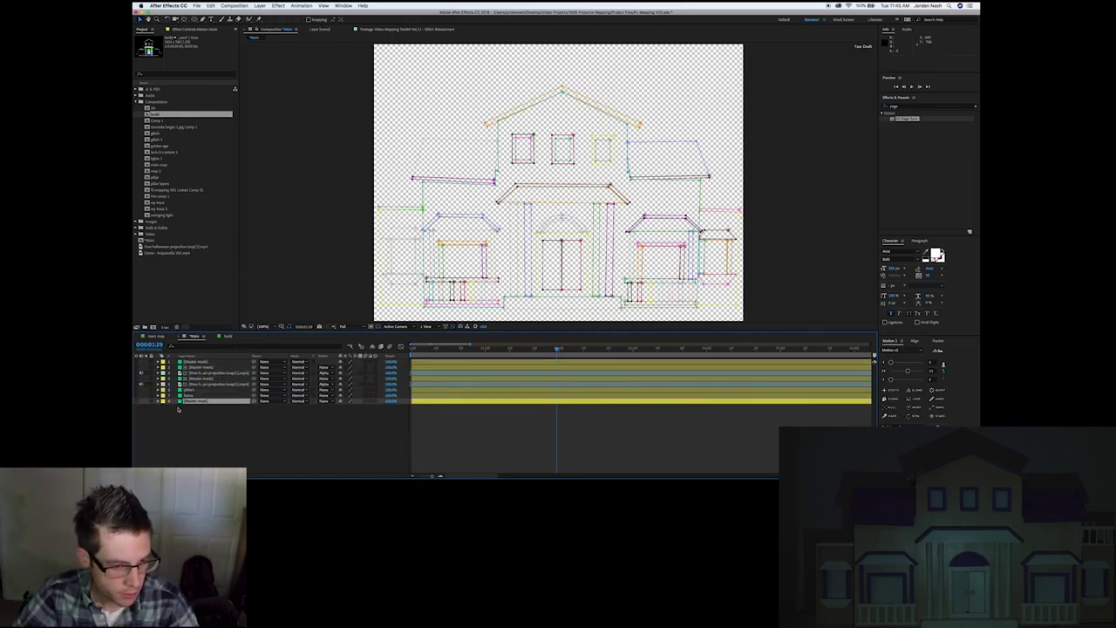
click(137, 402)
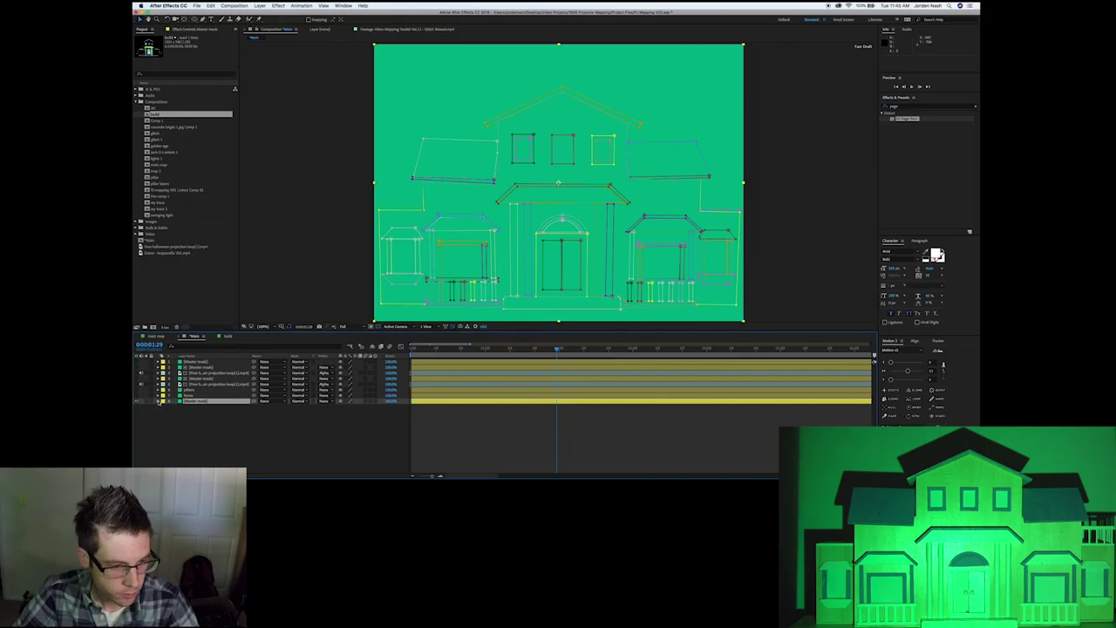
Set all masks of the duplicated Master mask layer to Add, except the two whole house masks, and collapse the layer.
click(162, 407)
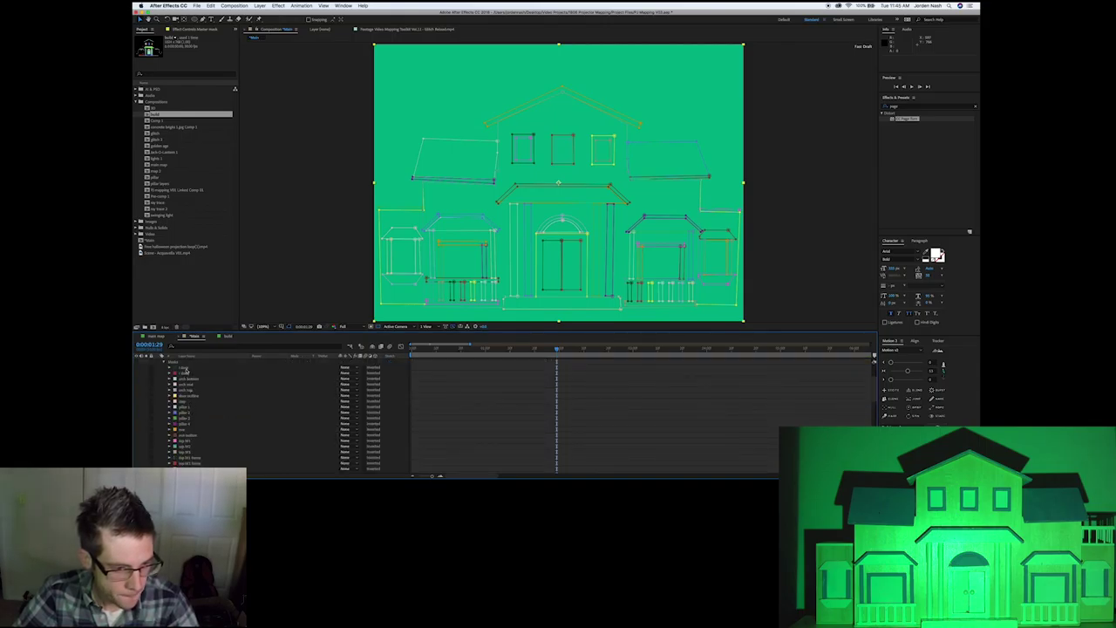
scroll(195, 410, down, 10)
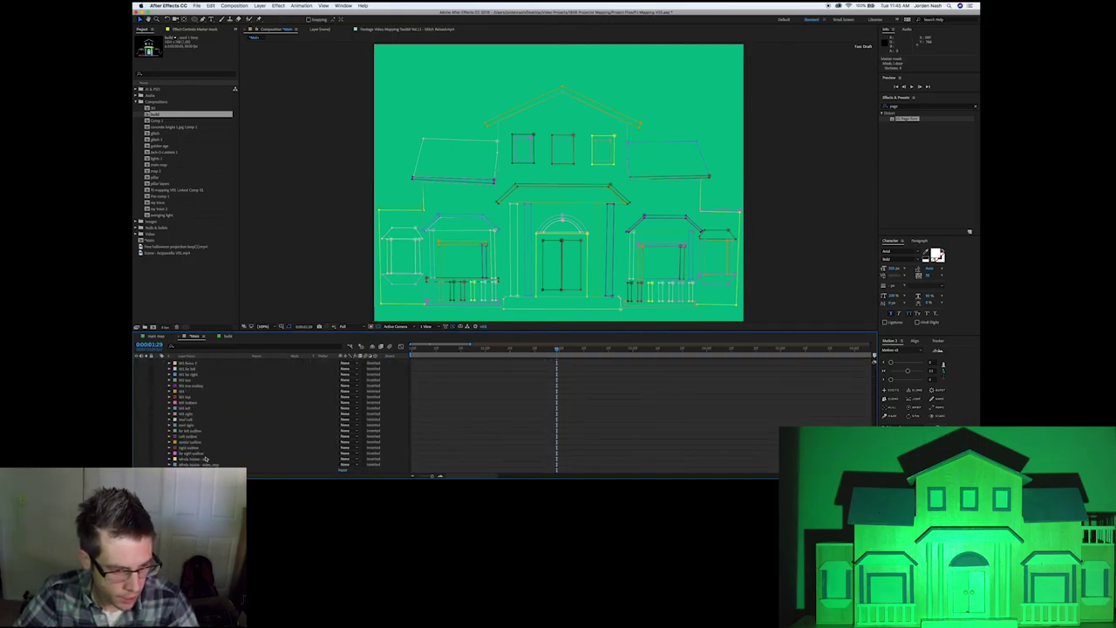
shift+click(201, 455)
click(345, 458)
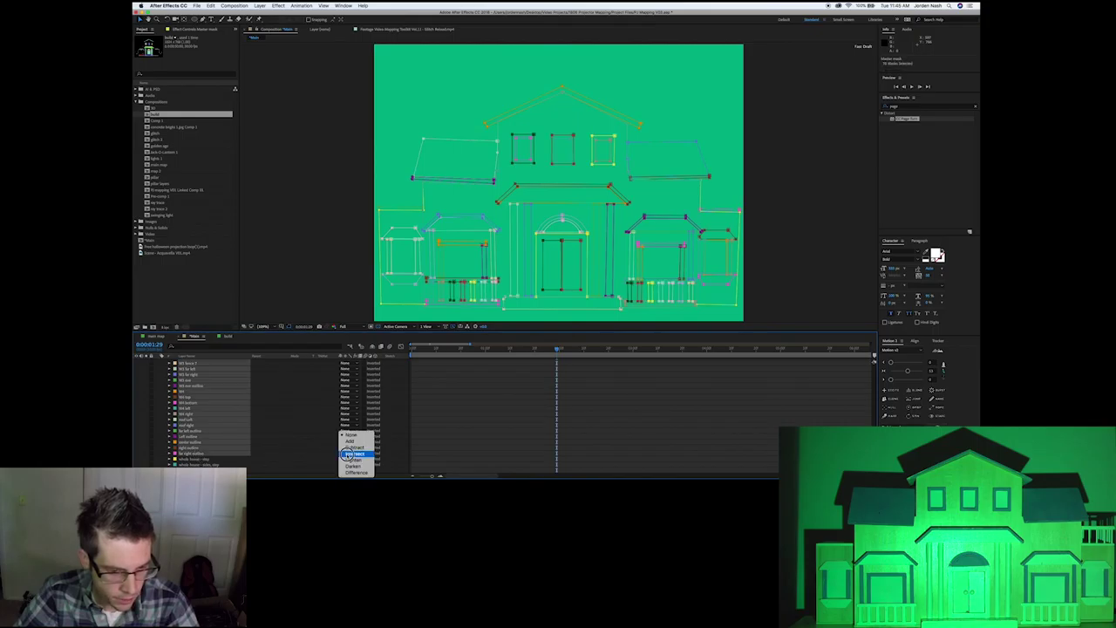
click(355, 442)
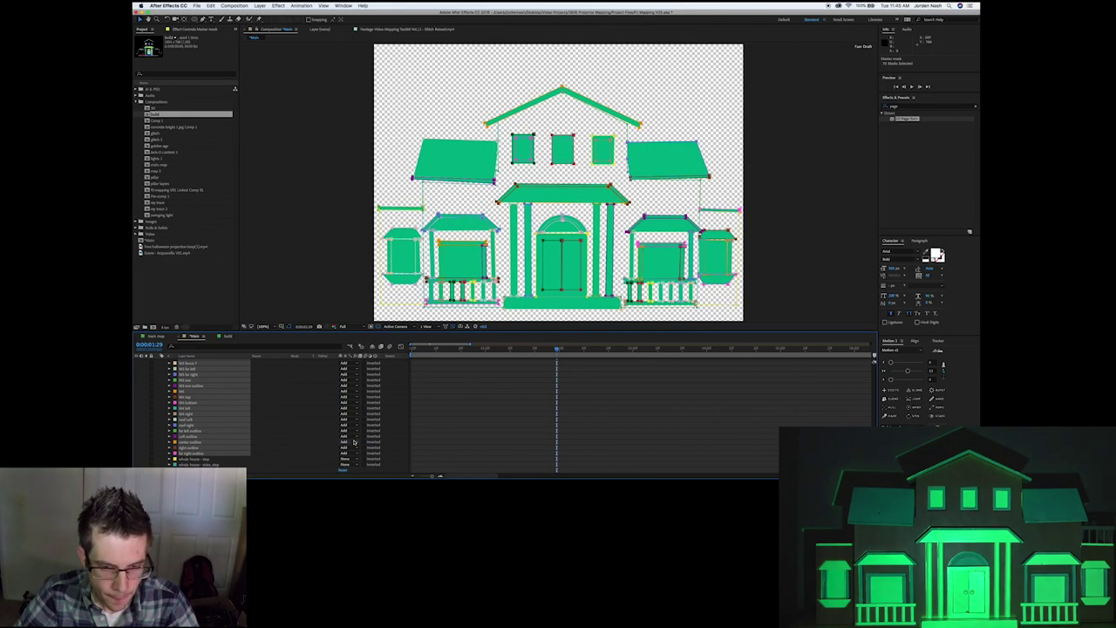
click(203, 460)
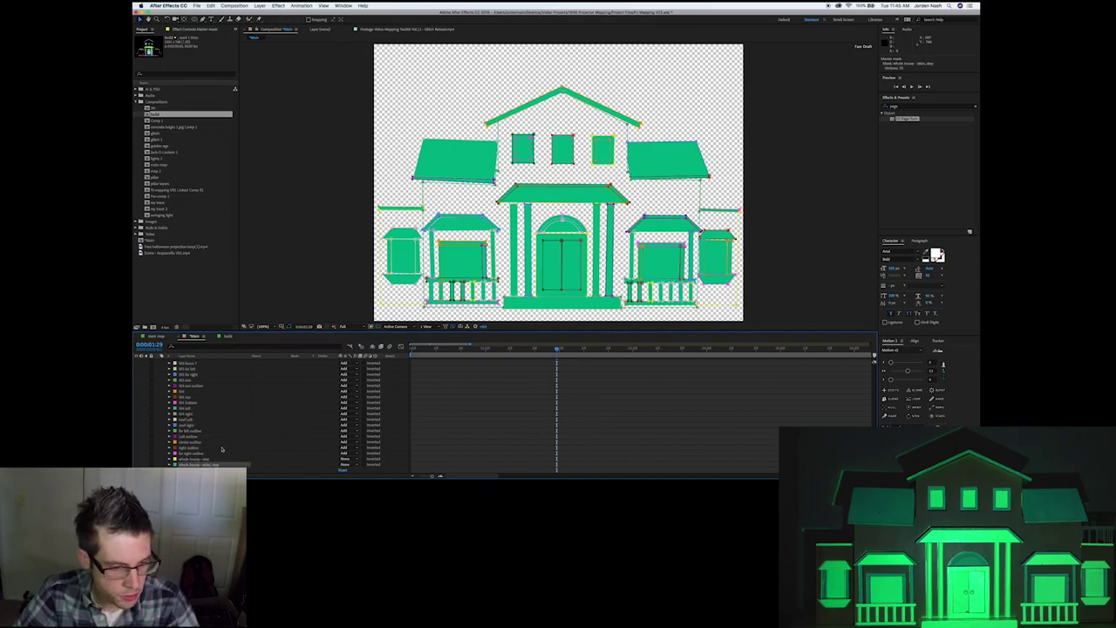
scroll(183, 422, up, 5)
click(160, 406)
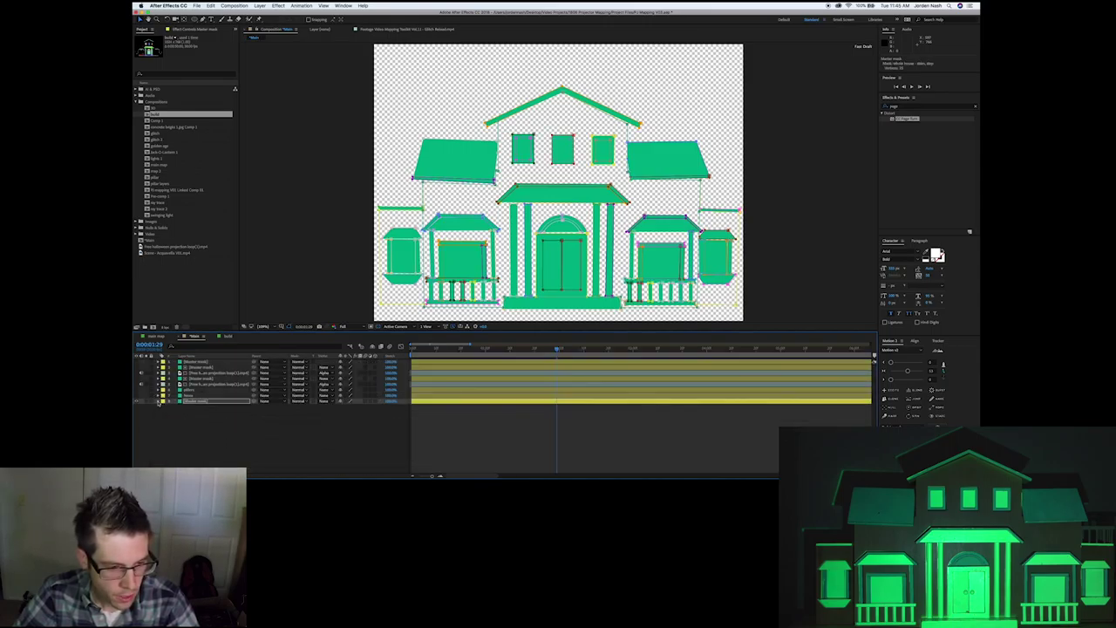
click(196, 420)
click(200, 402)
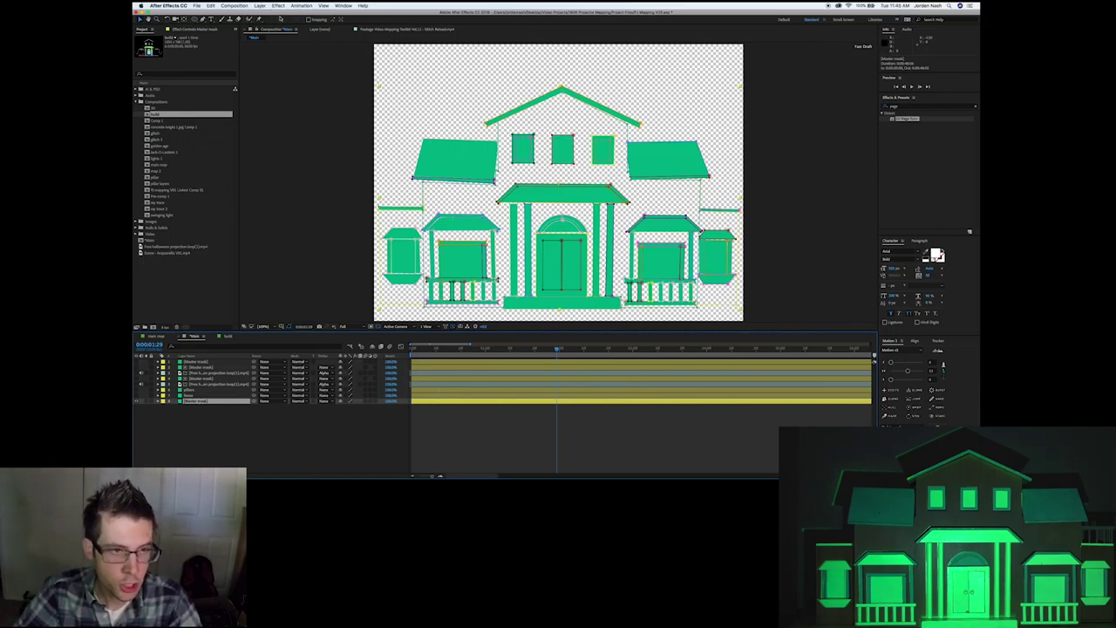
click(276, 6)
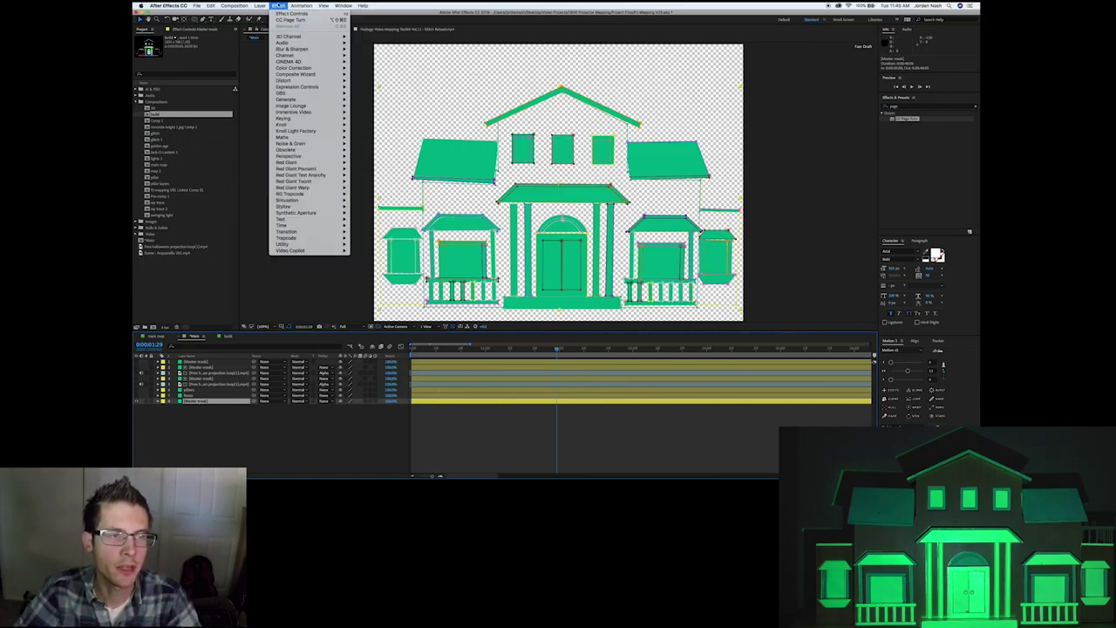
mouse_move(286, 150)
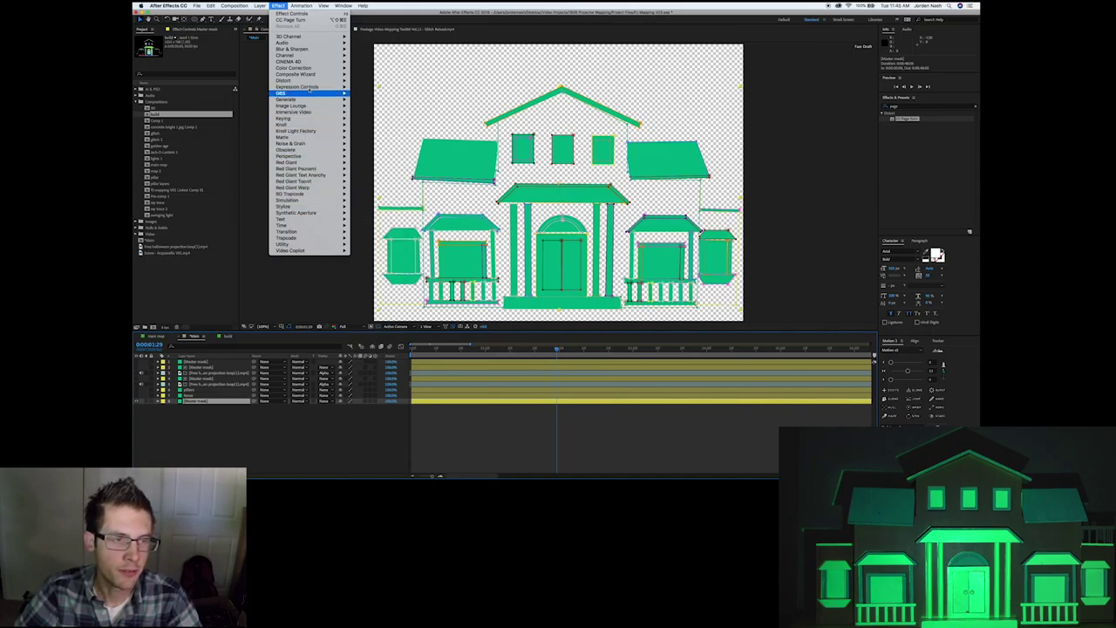
mouse_move(313, 56)
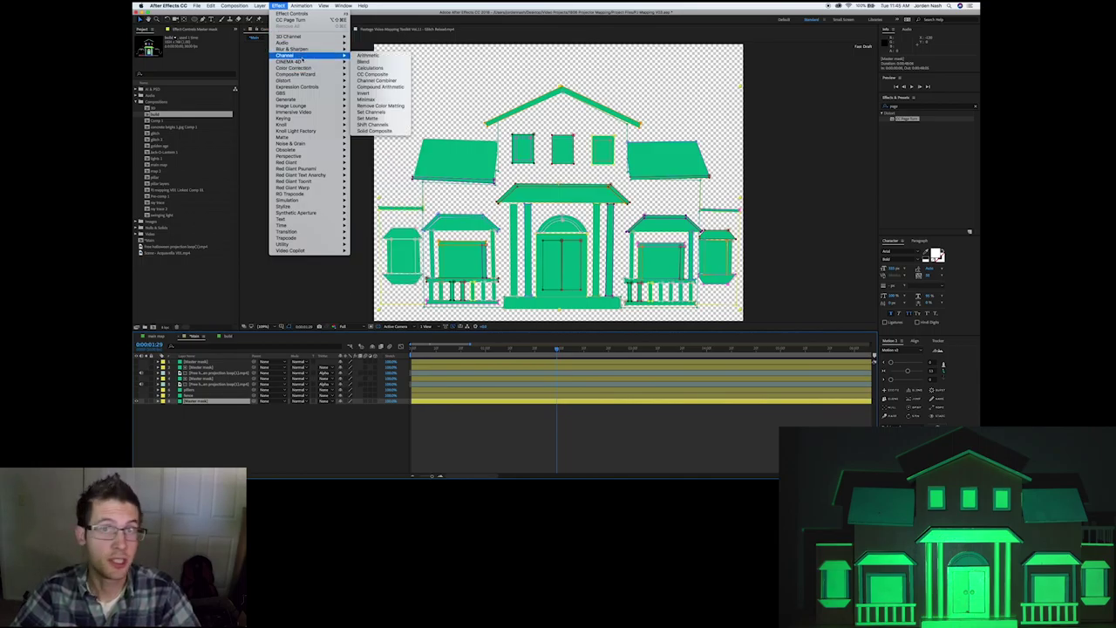
mouse_move(281, 45)
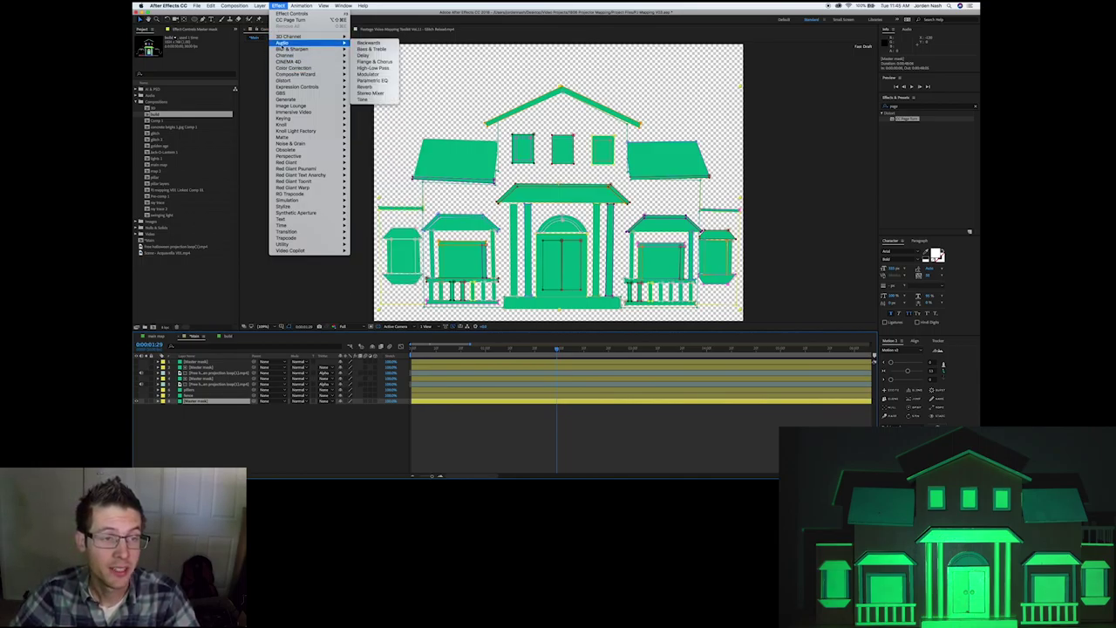
click(278, 5)
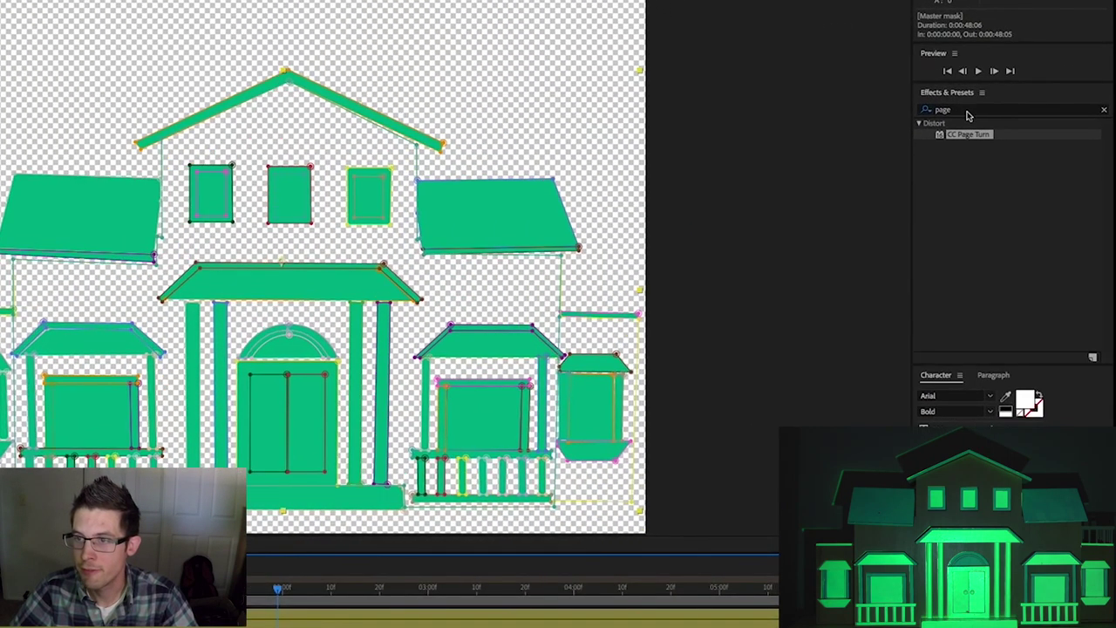
Search the effects for "stroke" and apply the Generate Stroke effect to the bottom Master mask layer.
click(924, 110)
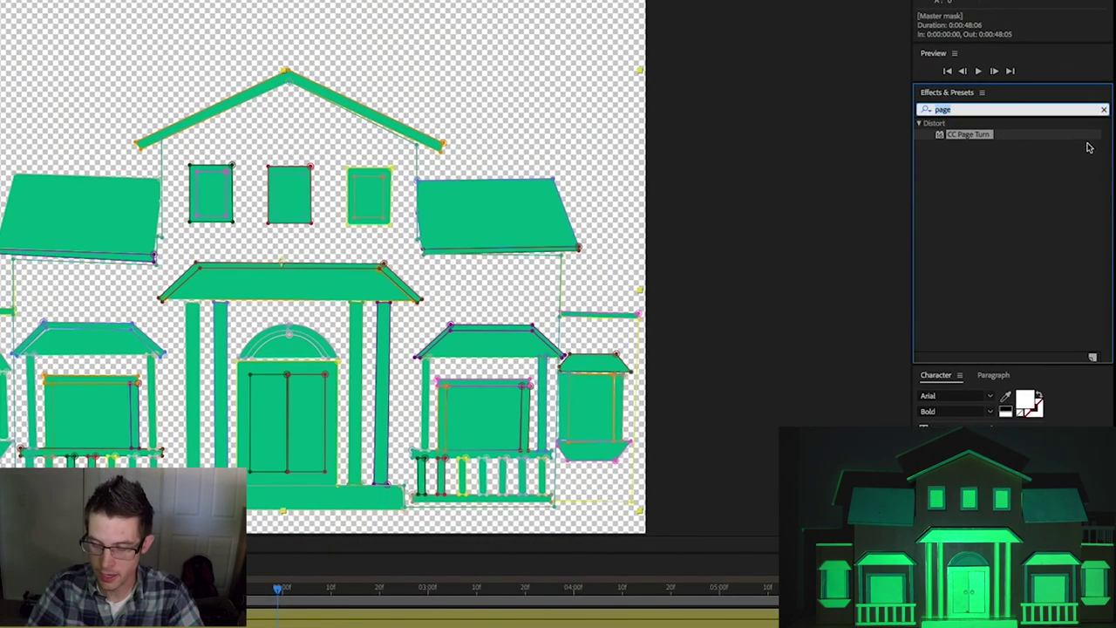
key(BackSpace)
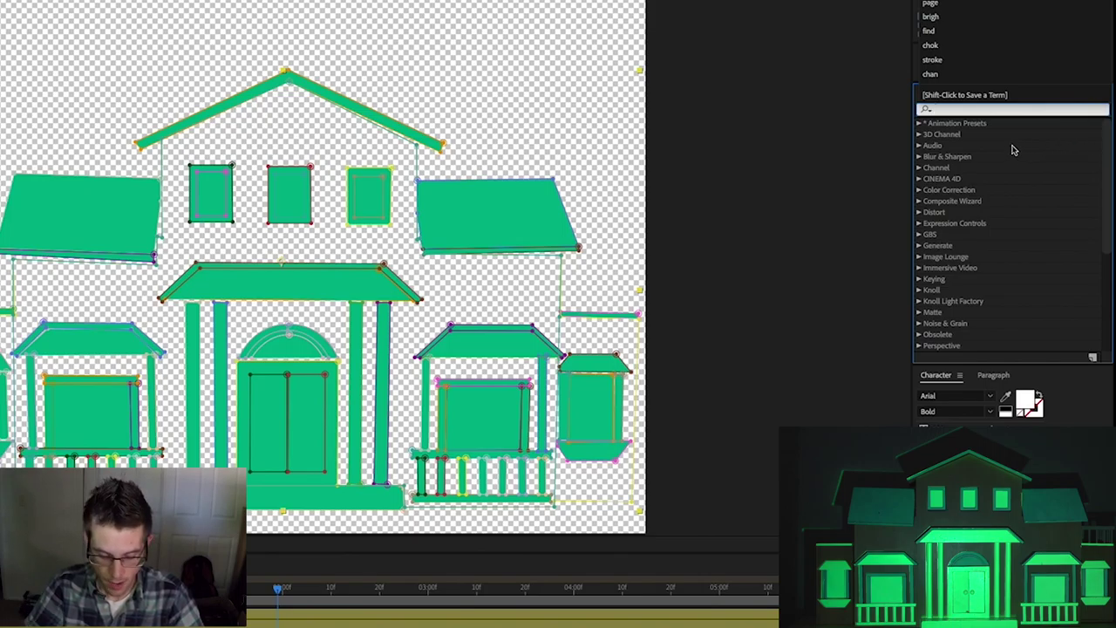
text(st)
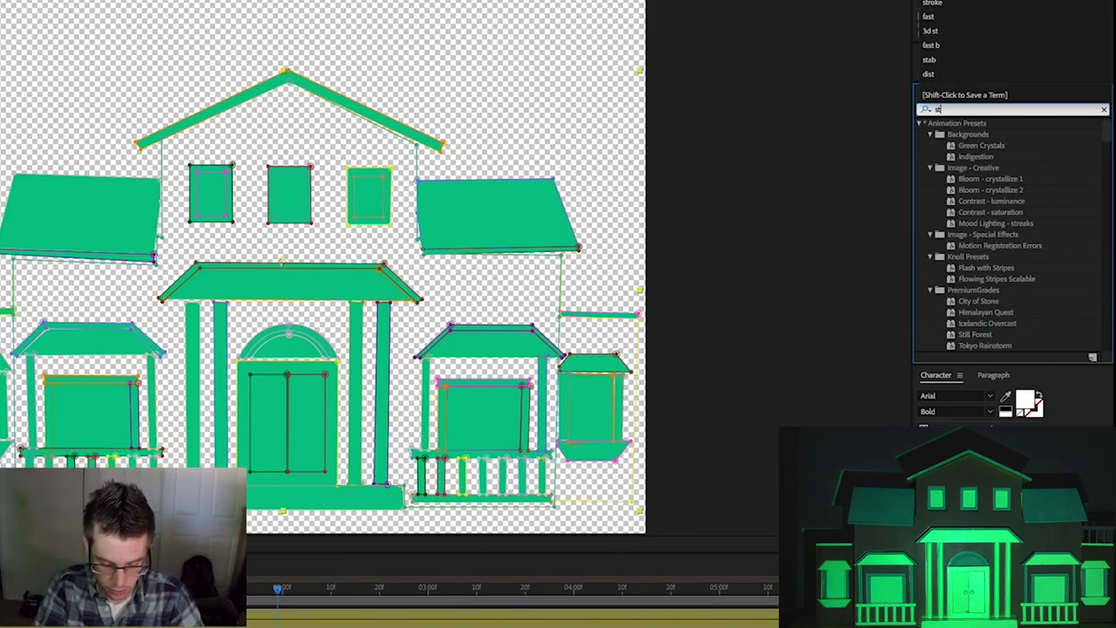
text(roke)
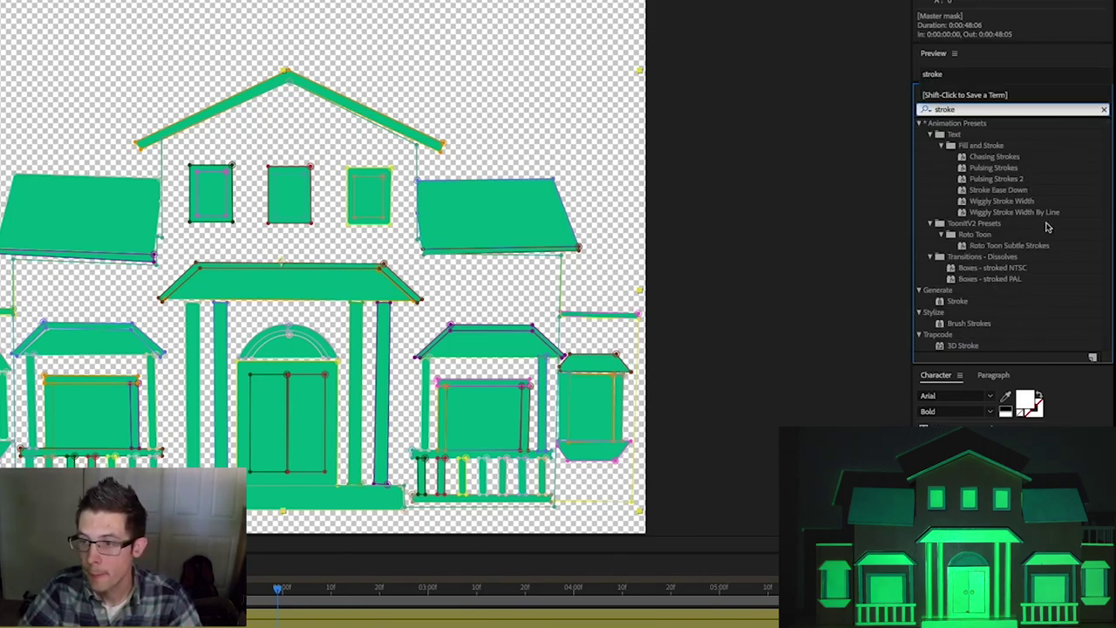
click(960, 303)
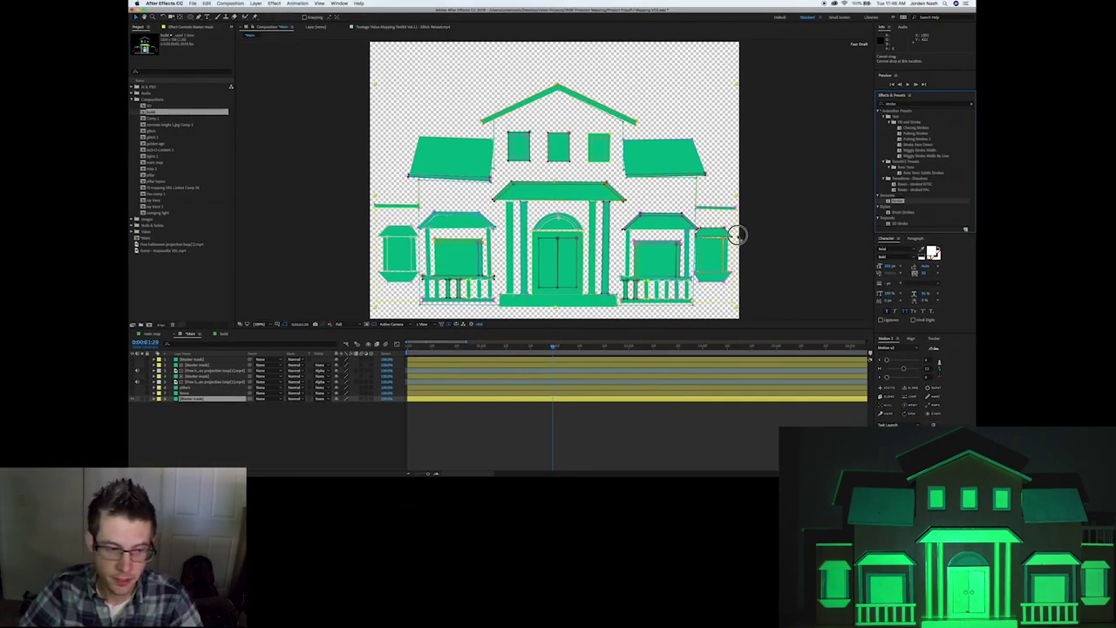
click(209, 391)
drag(210, 395, 207, 399)
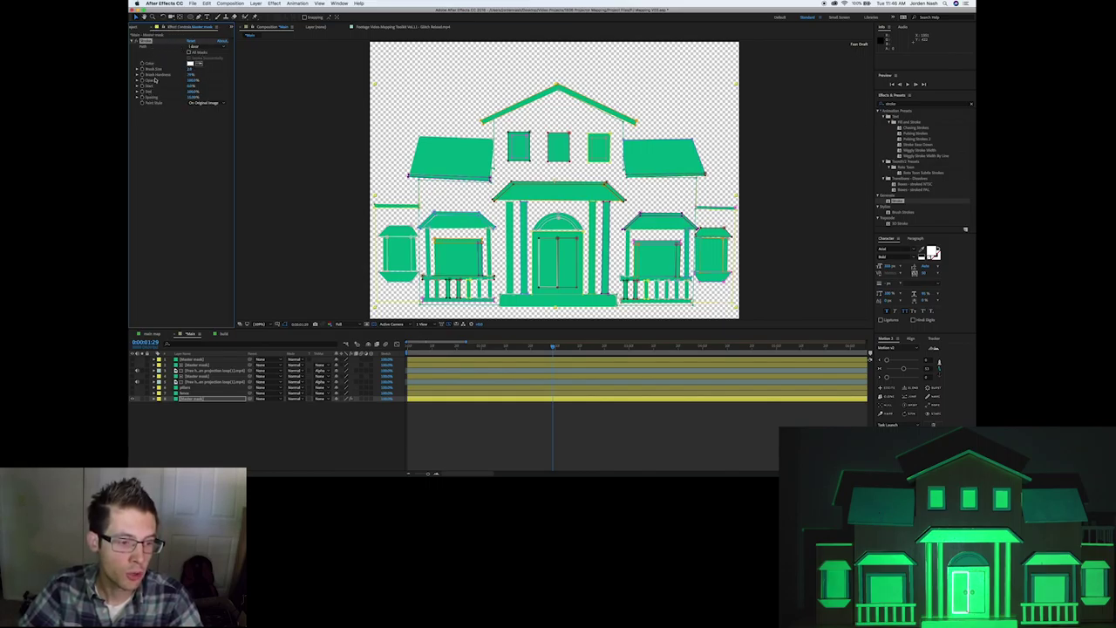
Expand the layer's Stroke effect in the timeline and enable All Masks for the stroke.
click(153, 398)
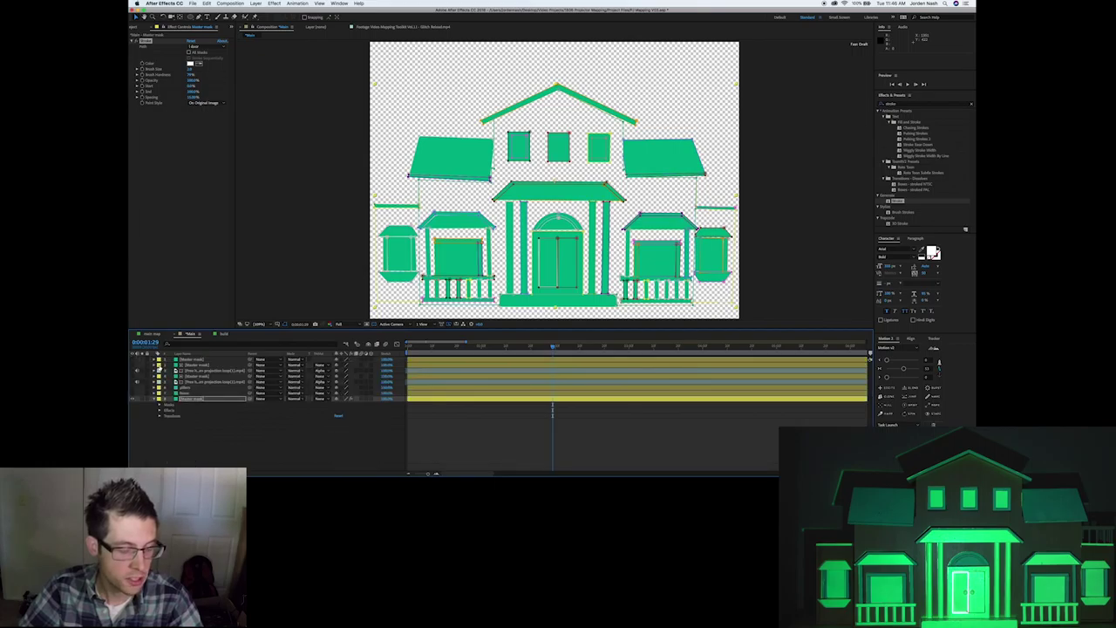
click(154, 399)
click(160, 410)
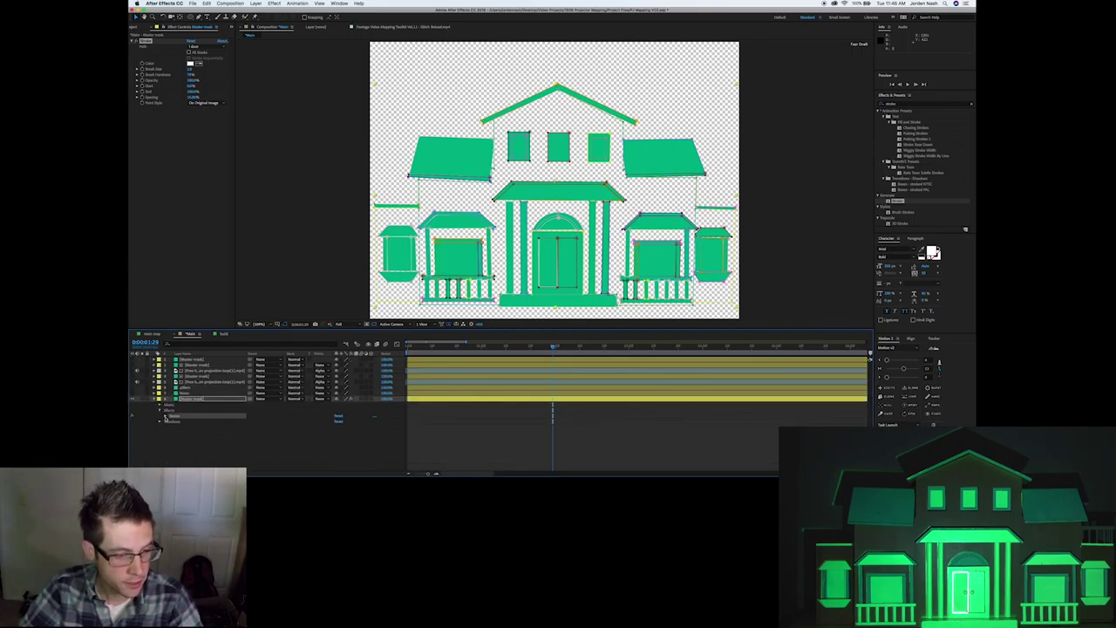
click(165, 417)
scroll(193, 412, down, 1)
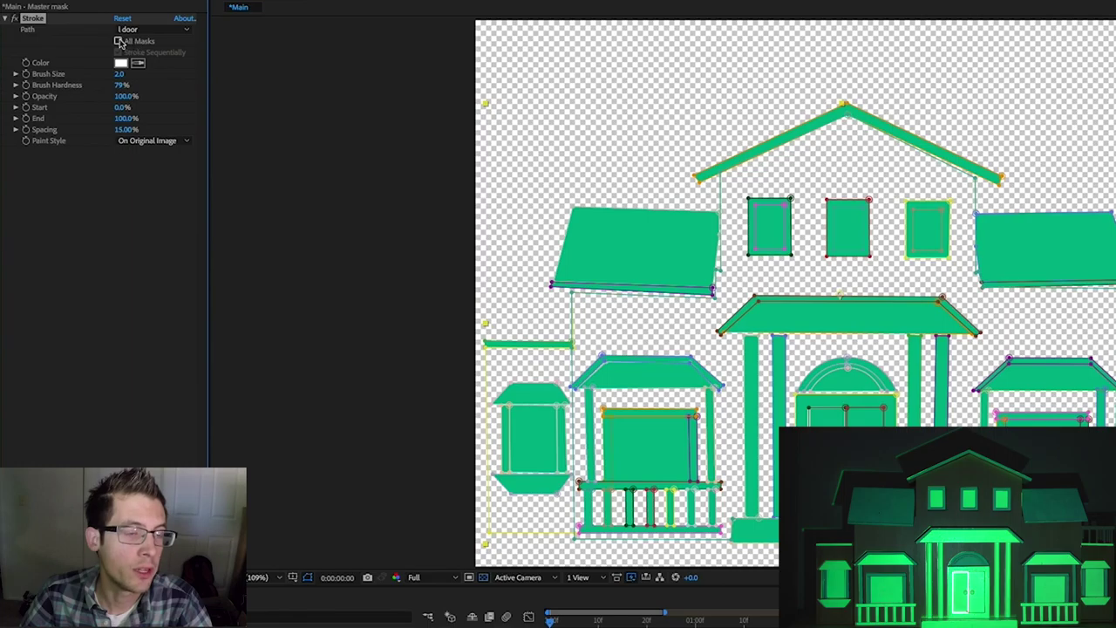
click(118, 42)
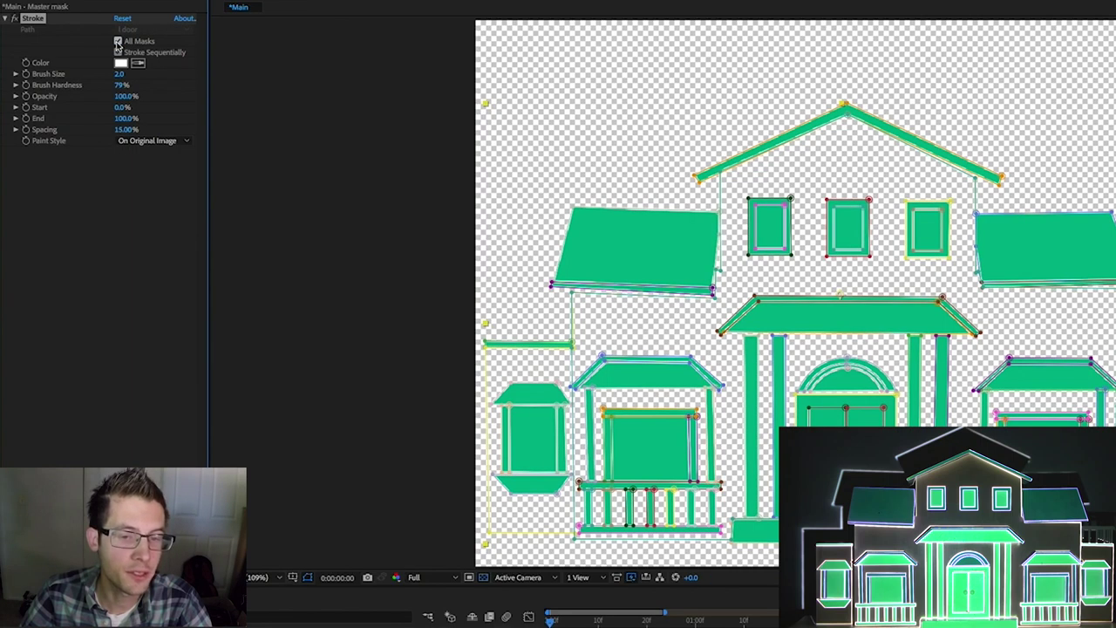
Set the Stroke effect's Paint Style to Reveal Original Image and turn off the transparency grid.
click(165, 141)
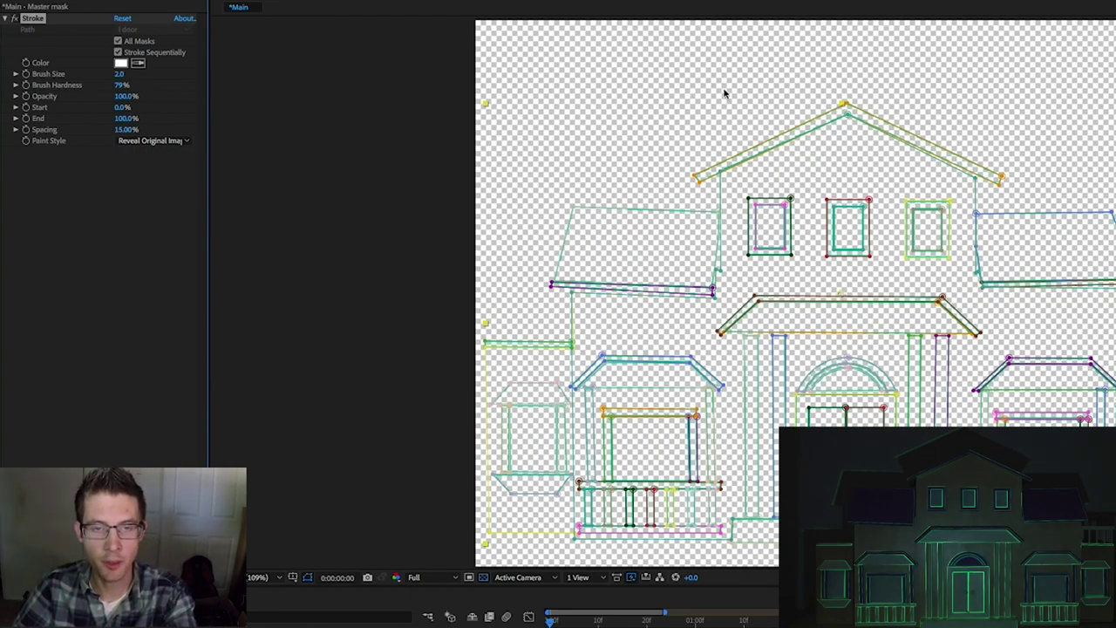
click(484, 580)
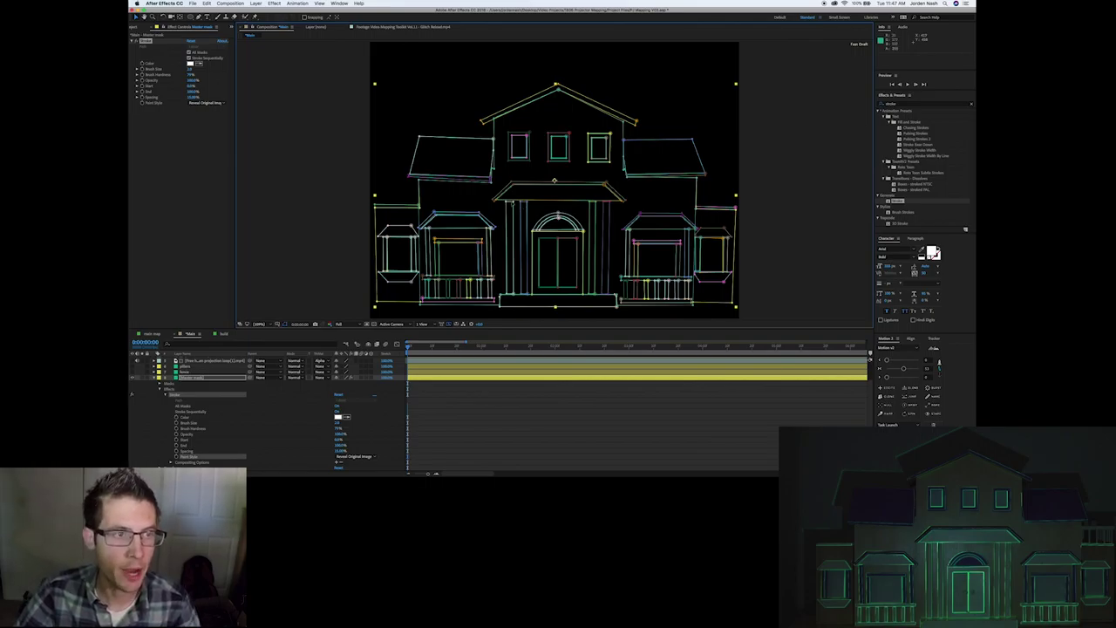
Try a pure red background colour in the composition settings and discard the change.
click(236, 3)
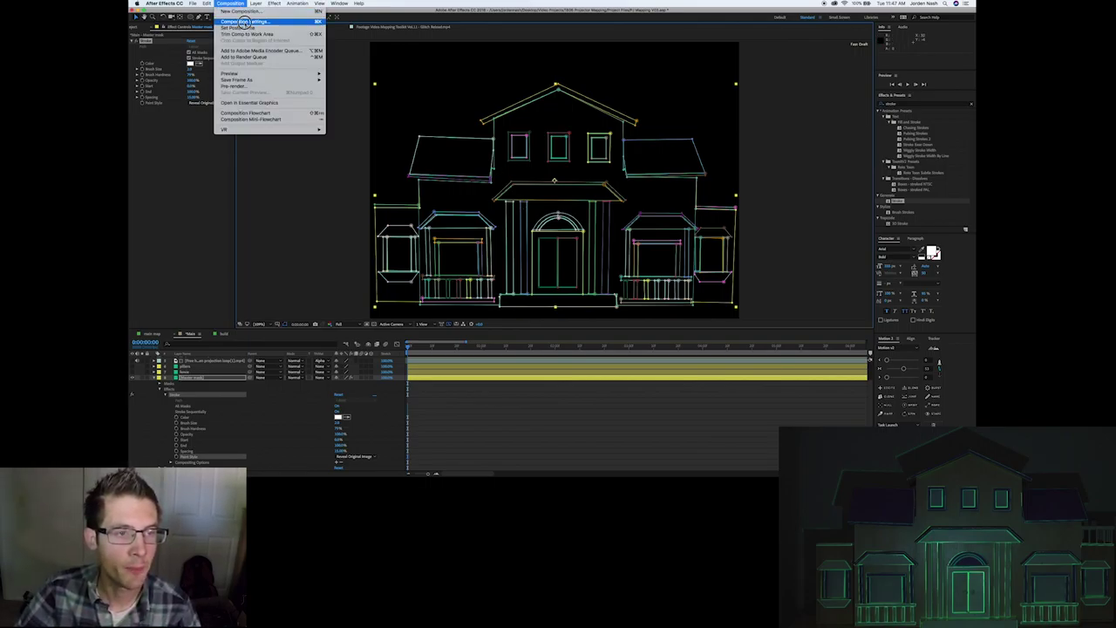
click(245, 21)
click(439, 197)
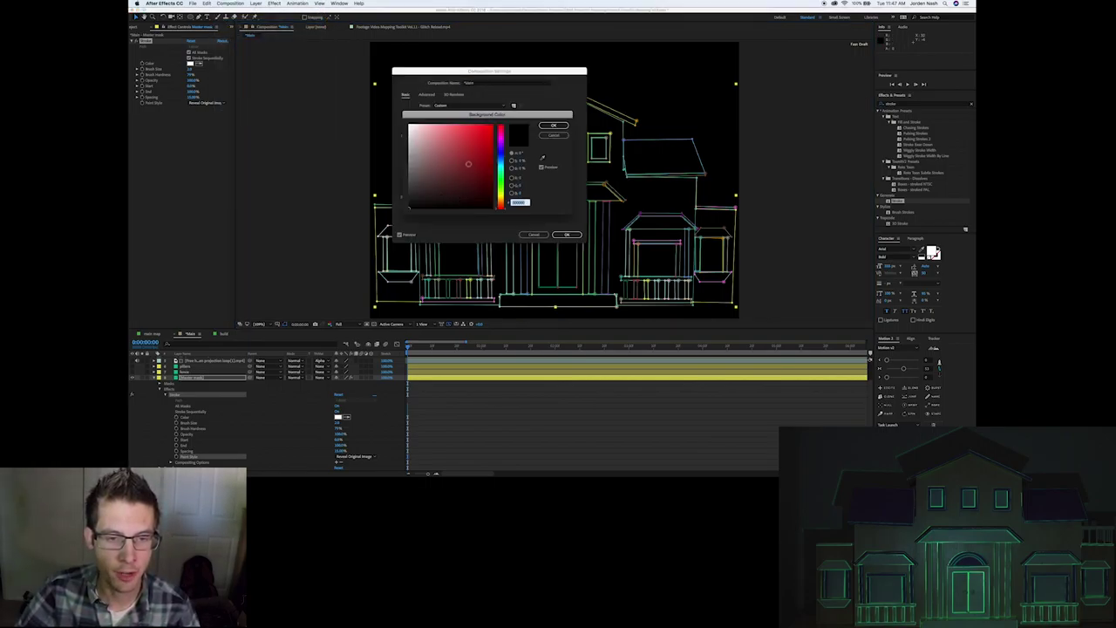
drag(463, 166, 501, 125)
click(555, 126)
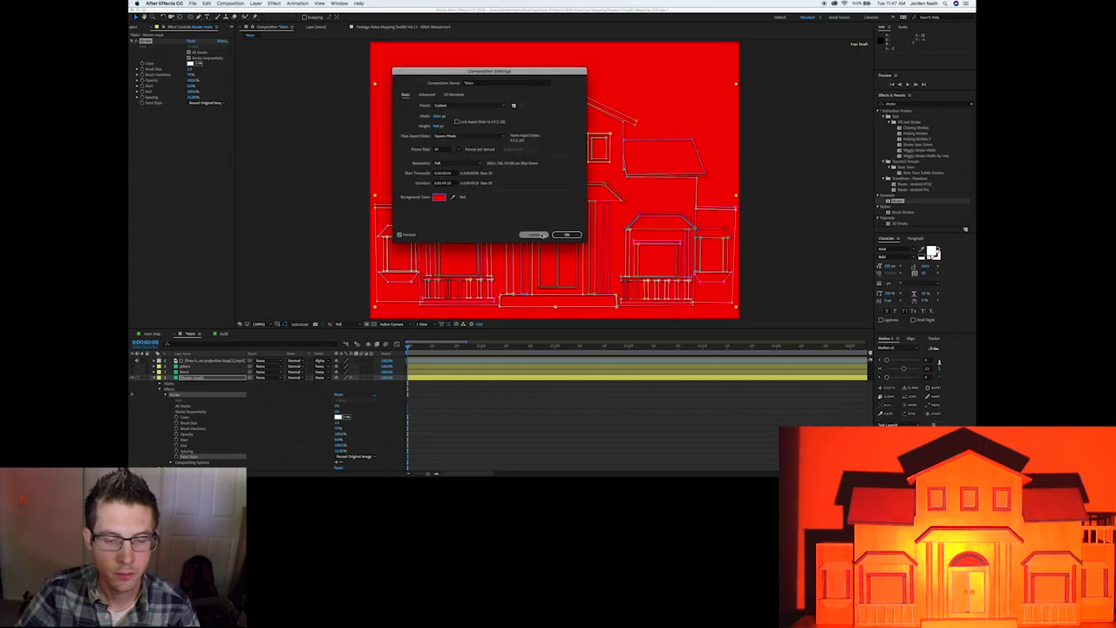
click(533, 234)
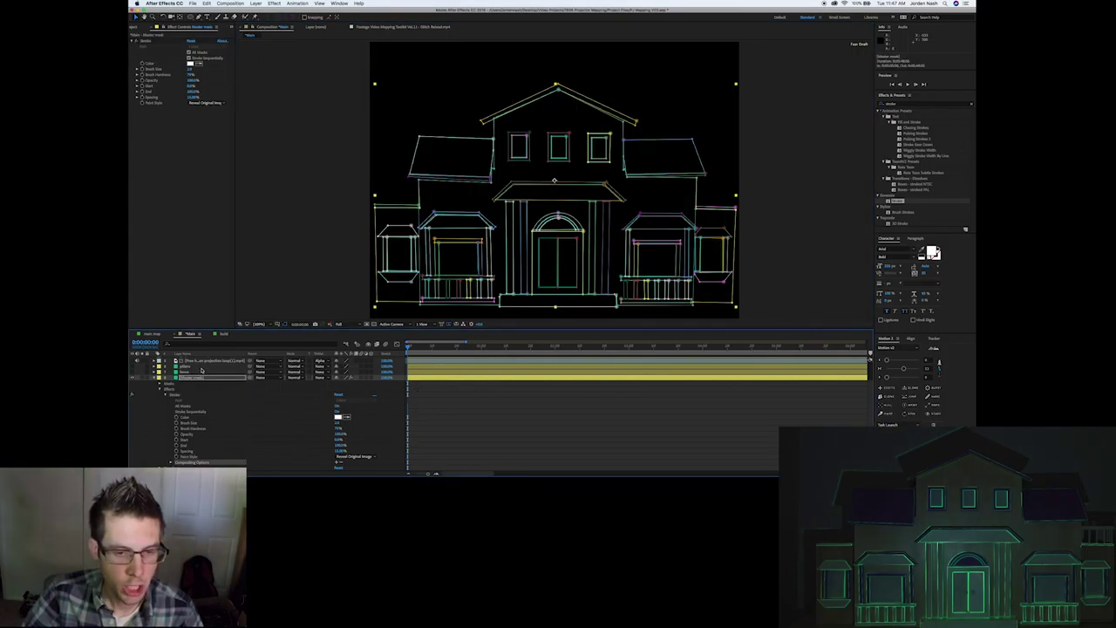
Increase the Stroke effect's Brush Size on the bottom Master mask layer and collapse the layer.
click(201, 371)
click(200, 377)
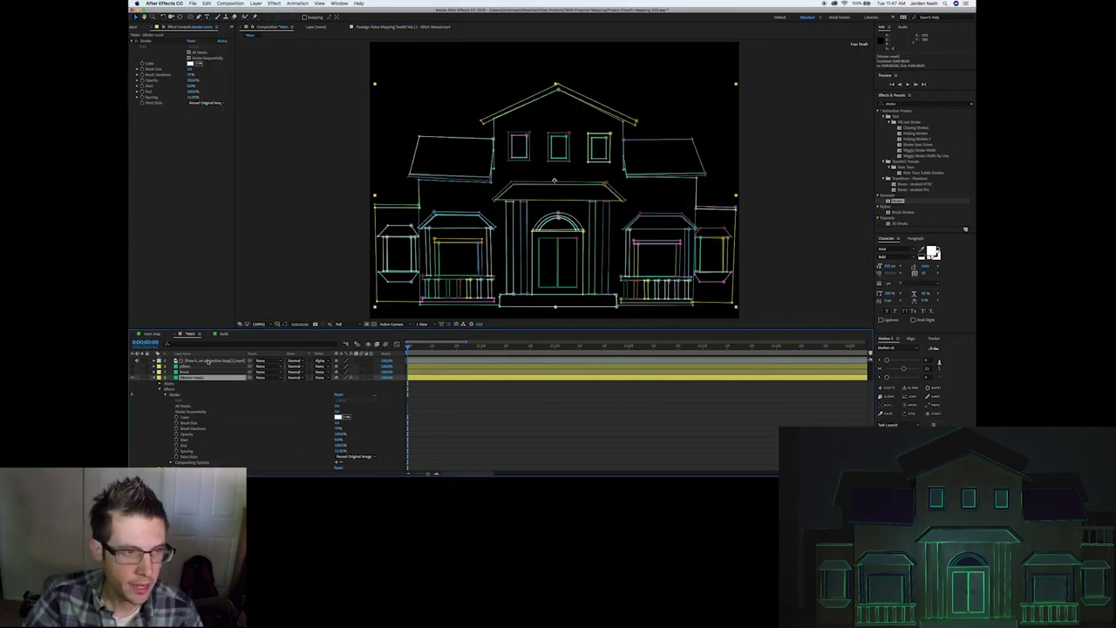
click(190, 69)
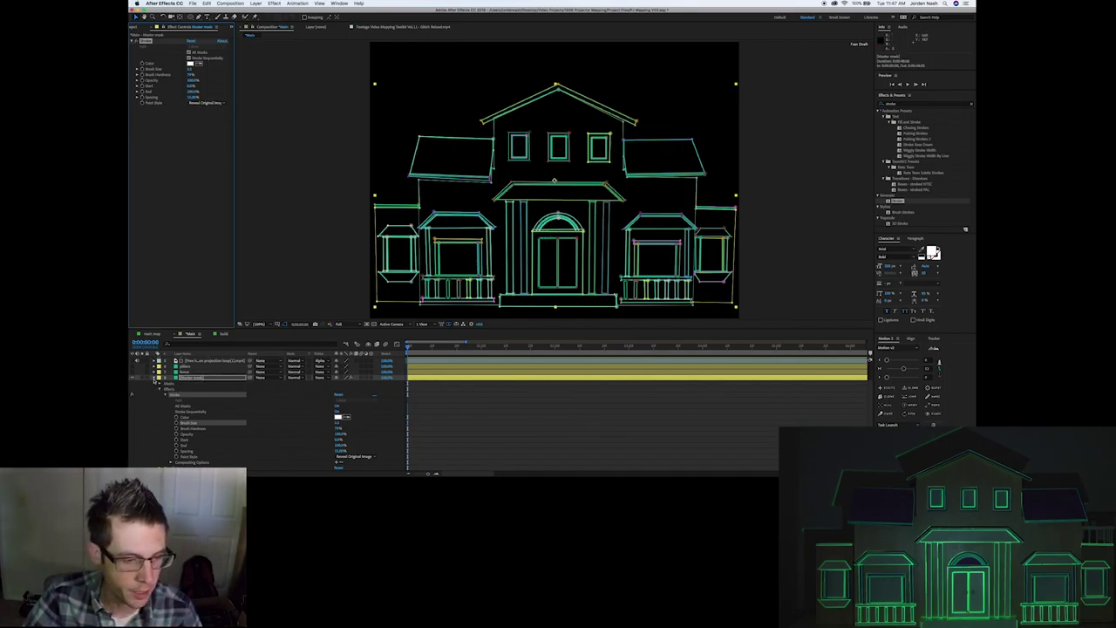
click(154, 376)
Add a Gradient Overlay layer style to the bottom Master mask layer and expand its properties in the timeline.
key(ctrl+v)
right_click(198, 401)
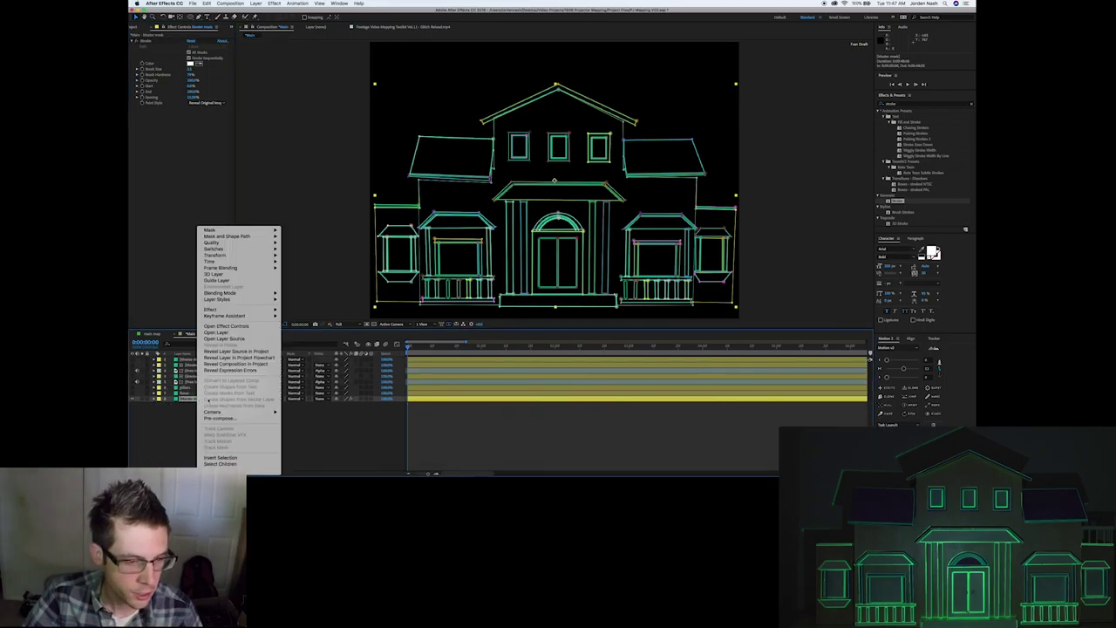
mouse_move(245, 299)
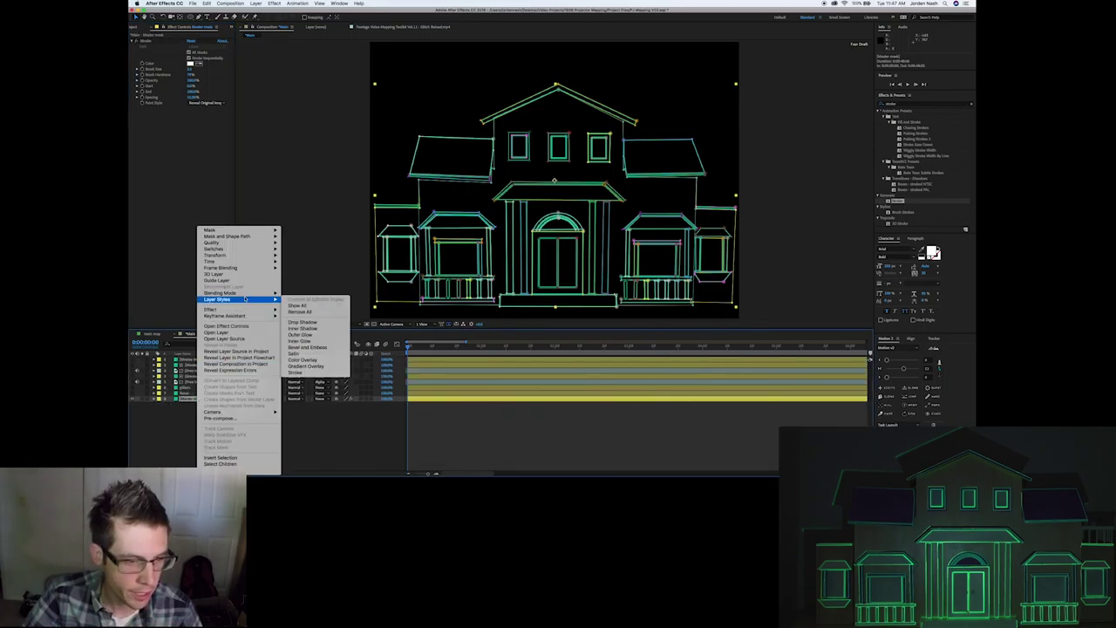
click(319, 367)
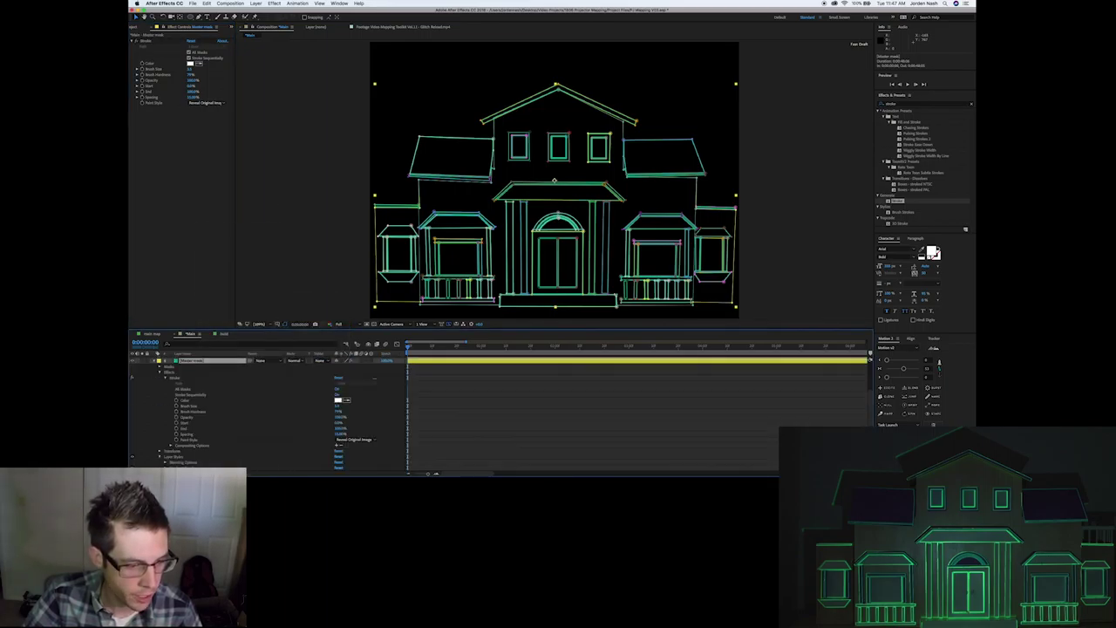
click(162, 376)
click(166, 433)
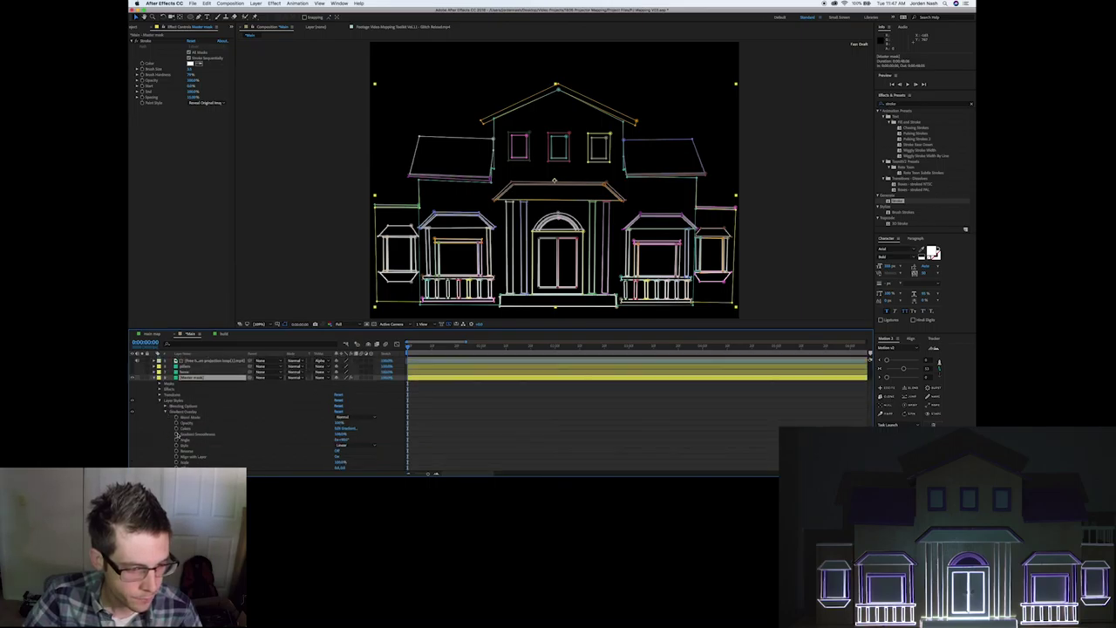
Edit the overlay's gradient to run from a blue start through a red middle stop to a yellow-green end.
click(342, 429)
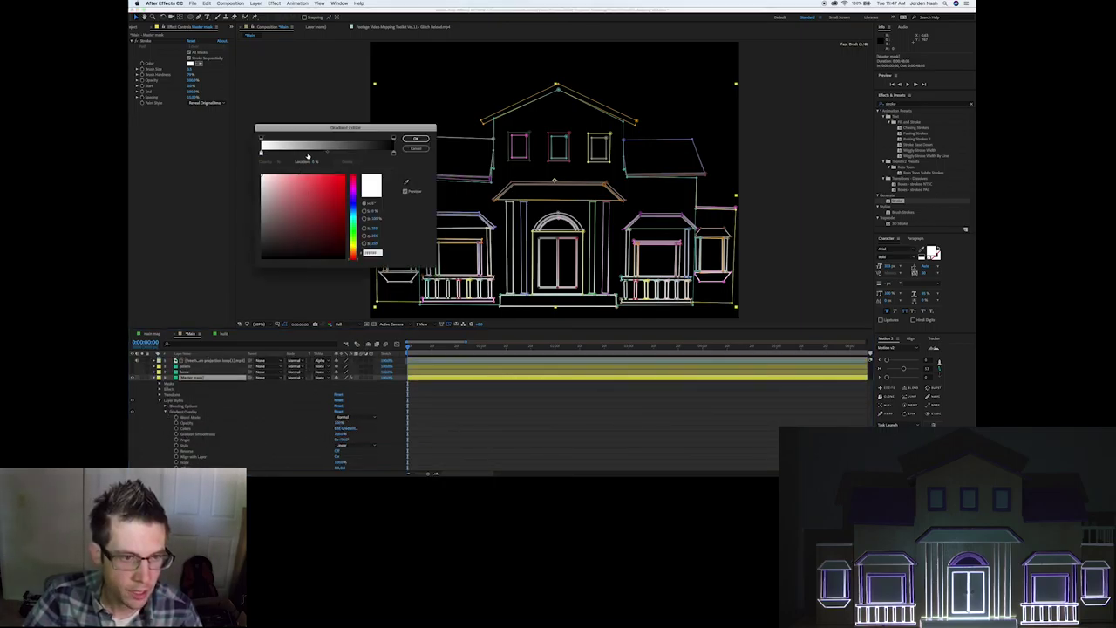
click(307, 156)
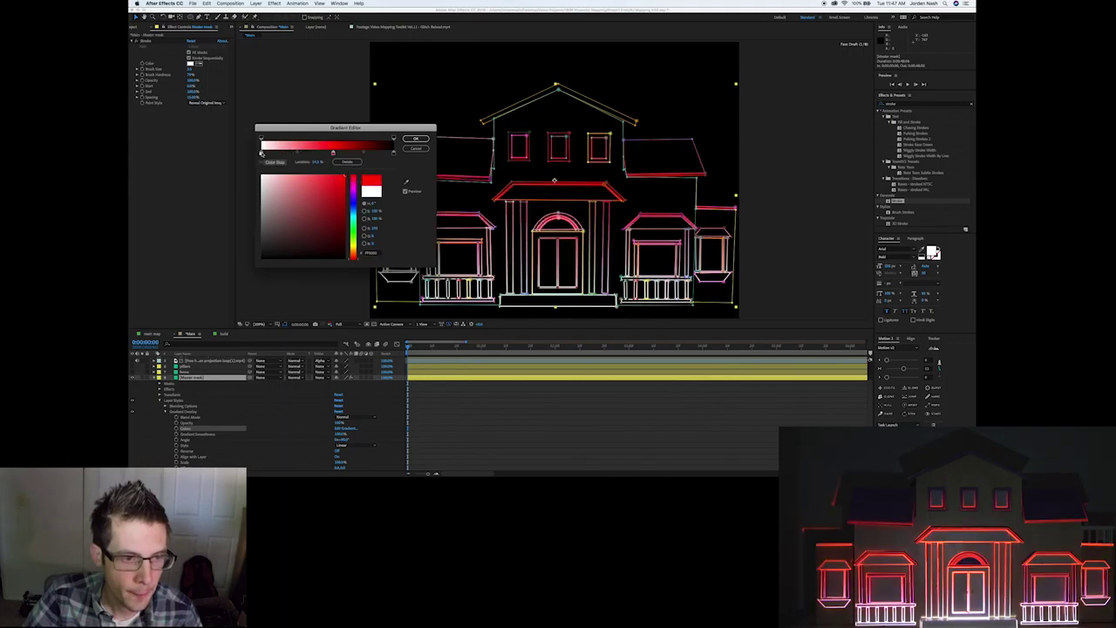
click(261, 154)
click(353, 203)
click(342, 179)
click(394, 153)
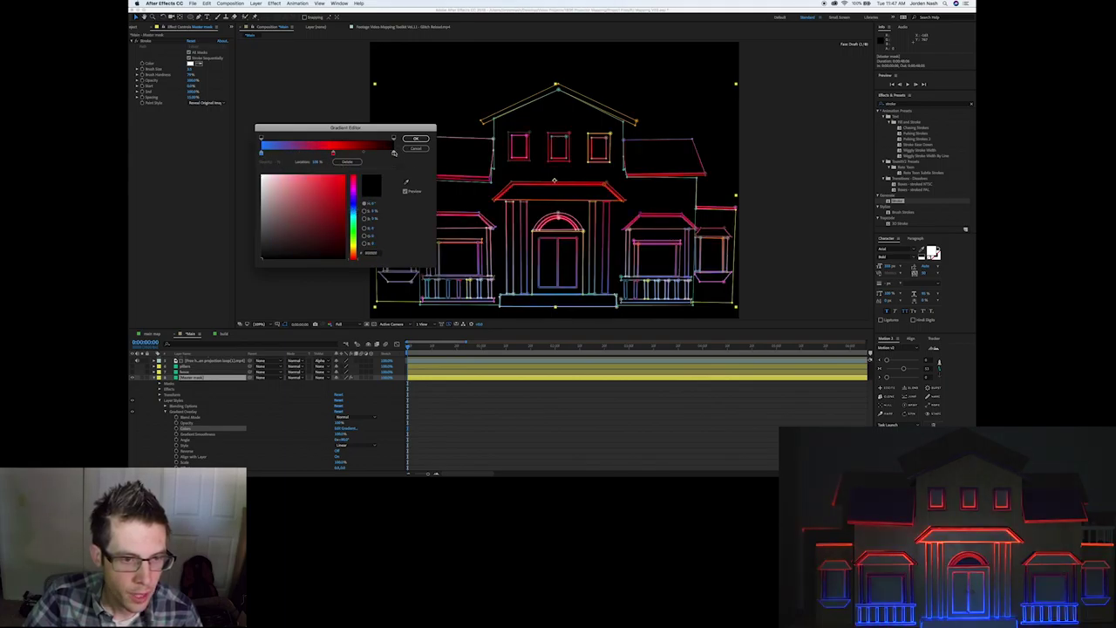
drag(353, 190, 354, 240)
click(343, 176)
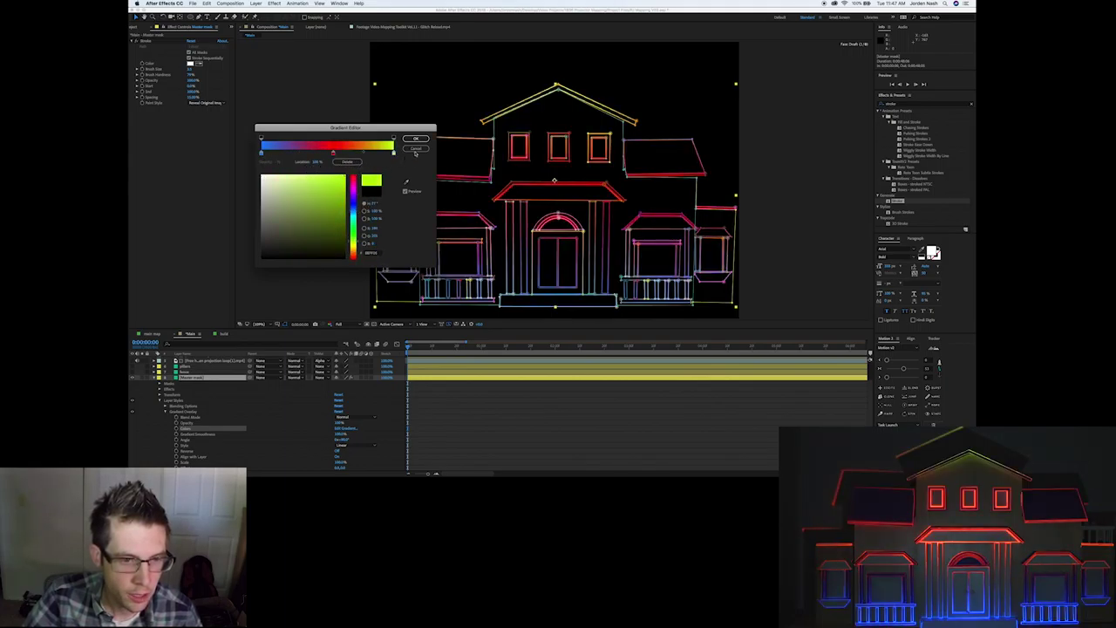
click(415, 139)
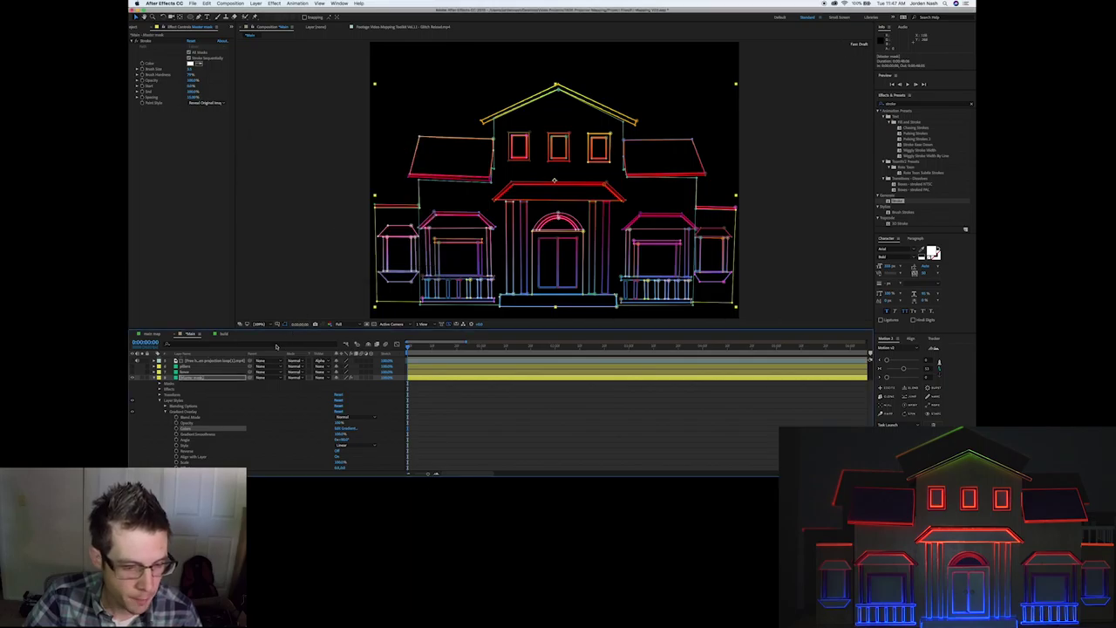
Set the Gradient Overlay's Style to Radial and increase its Scale to spread the colours across the house.
click(212, 451)
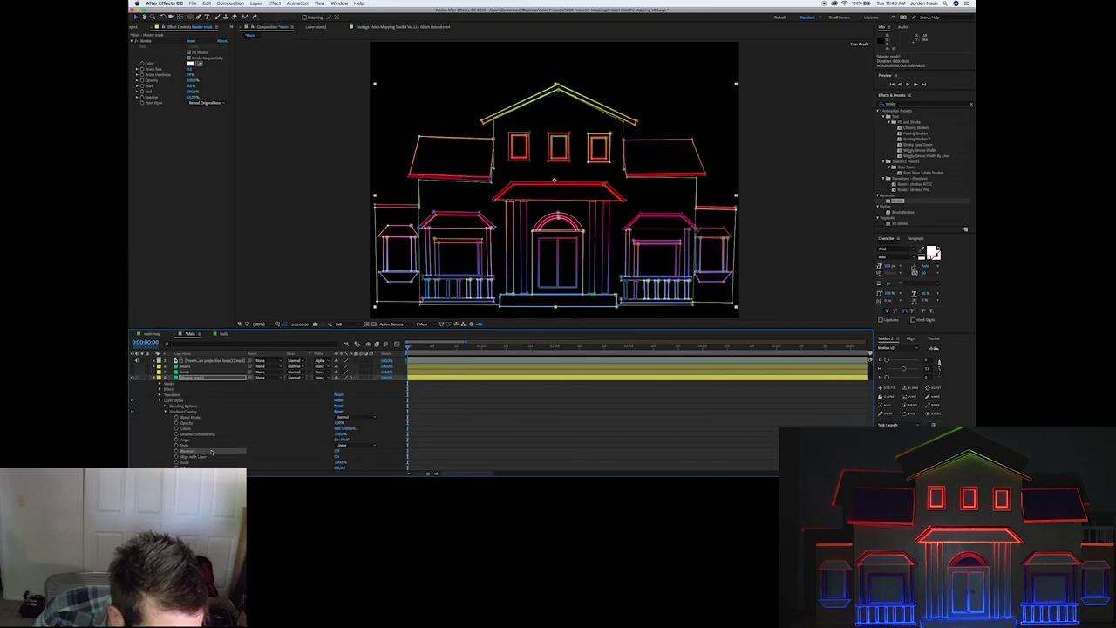
click(349, 446)
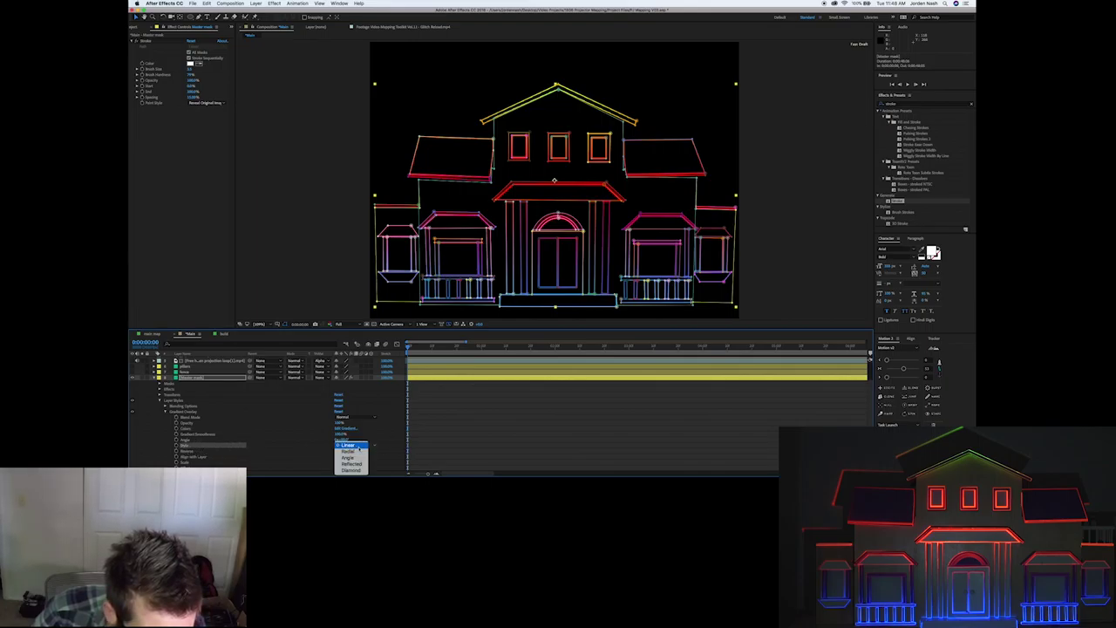
click(349, 451)
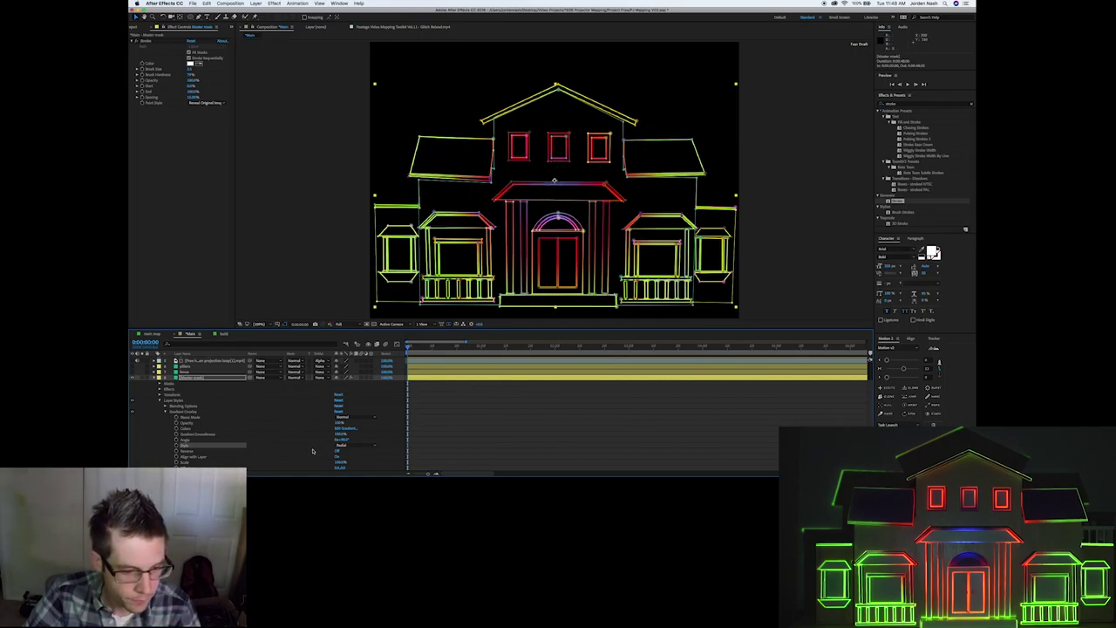
mouse_move(339, 464)
mouse_down()
mouse_move(366, 461)
mouse_move(326, 461)
mouse_move(411, 462)
mouse_move(340, 460)
mouse_up()
click(191, 399)
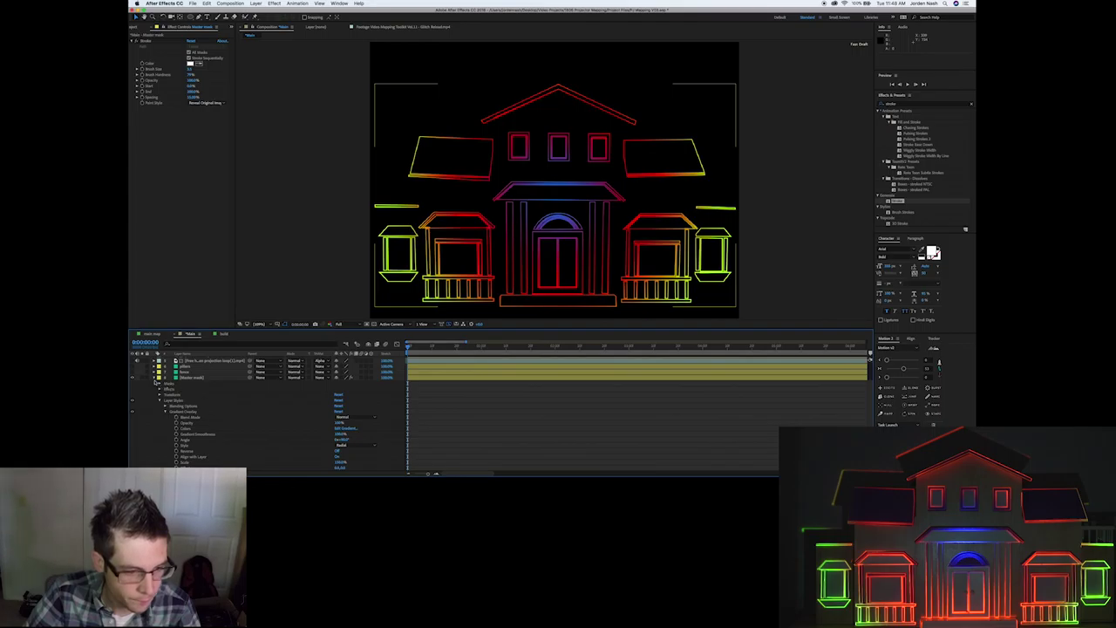
Collapse the bottom Master mask layer and rename it "outline".
click(156, 382)
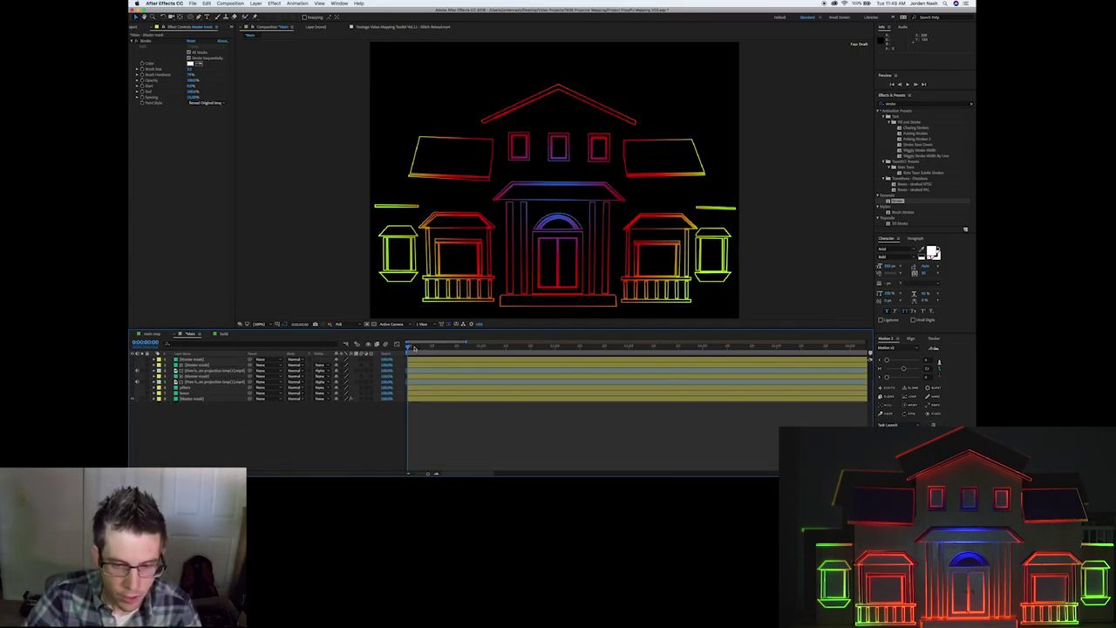
drag(415, 348, 363, 363)
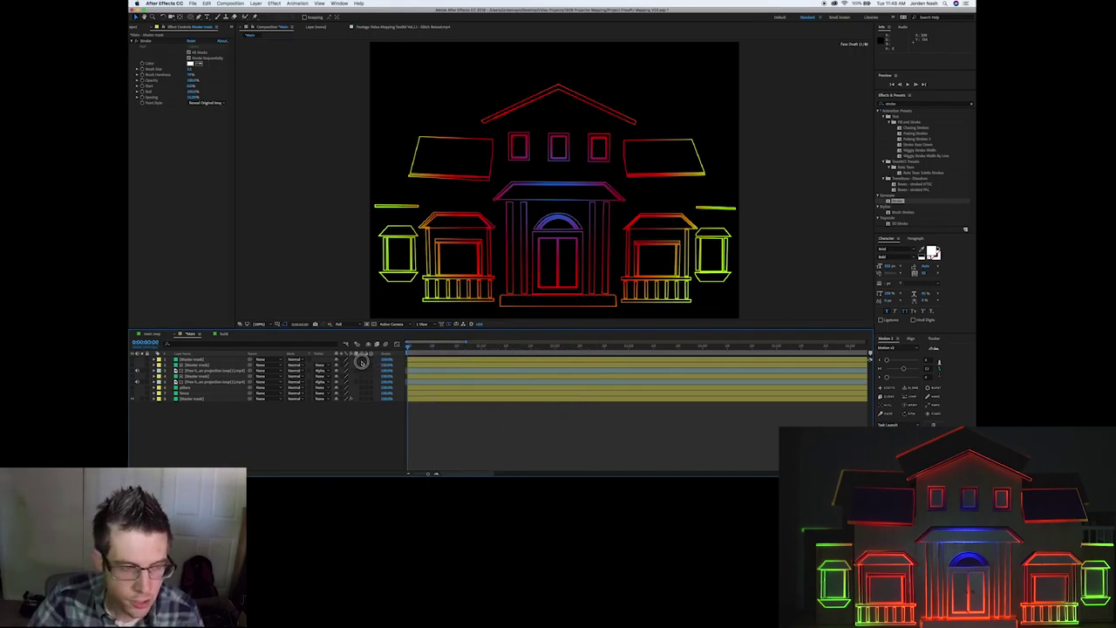
click(197, 398)
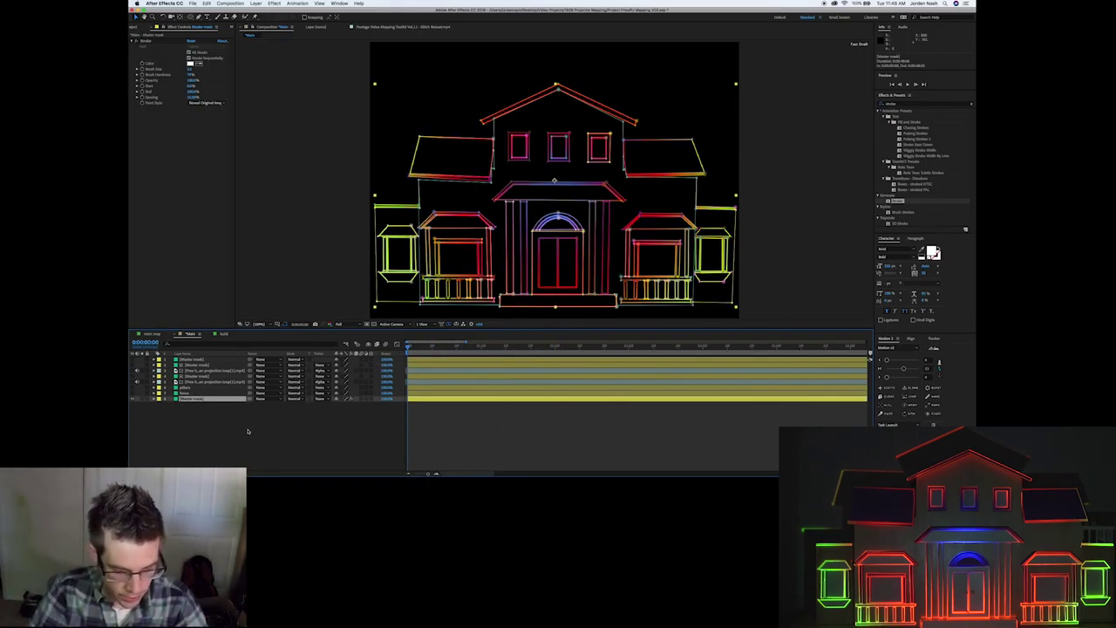
key(Return)
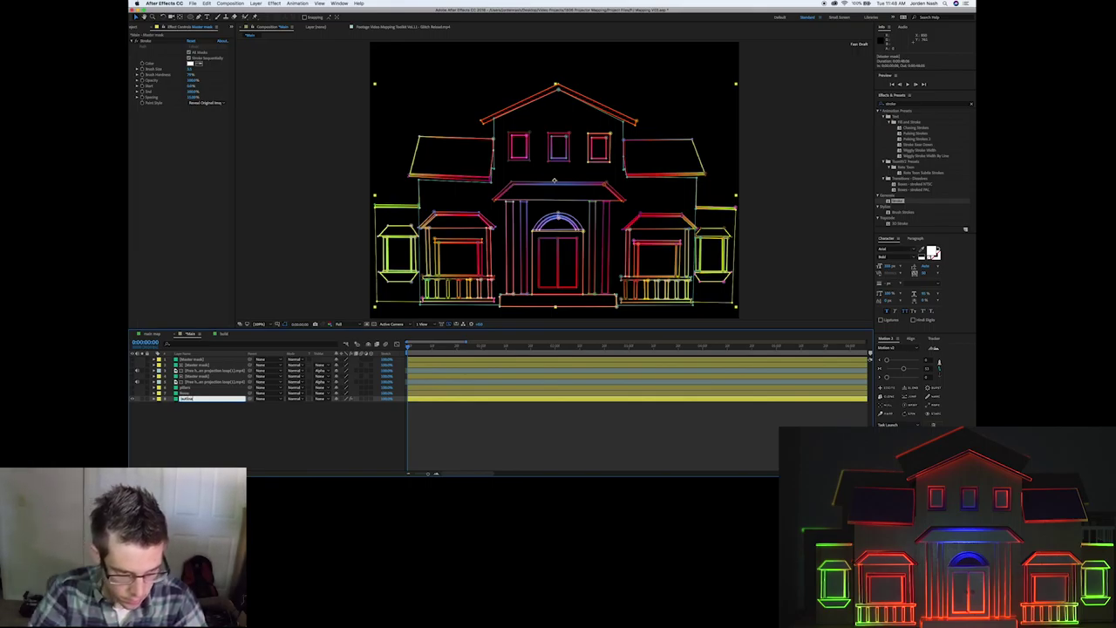
key(Return)
Search the effects for "tur" and apply Turbulent Displace to the outline layer.
click(891, 103)
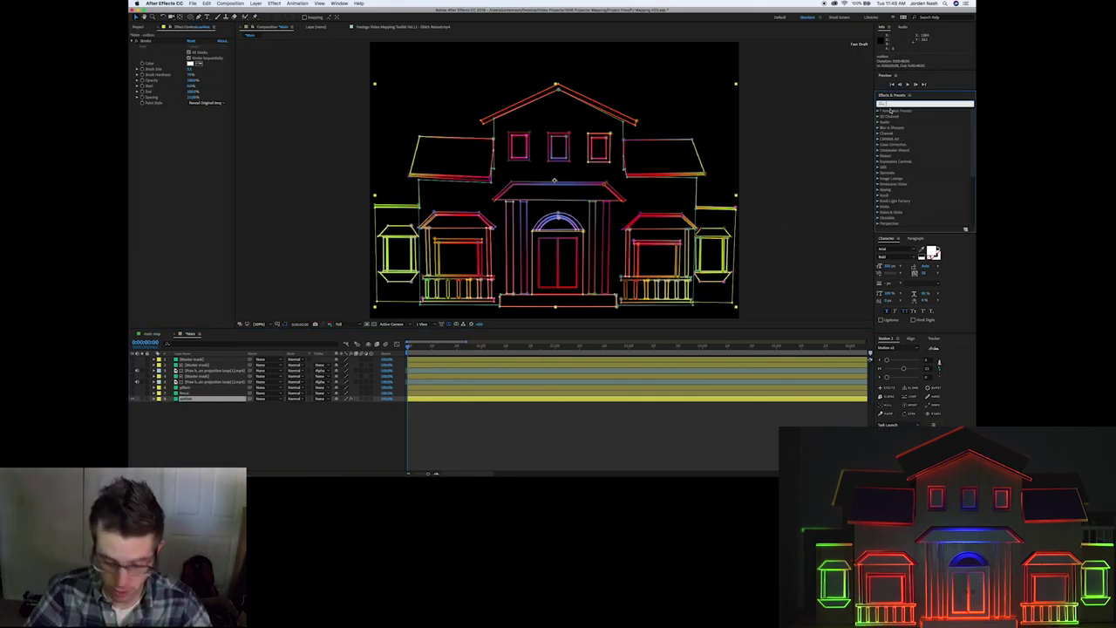
text(s)
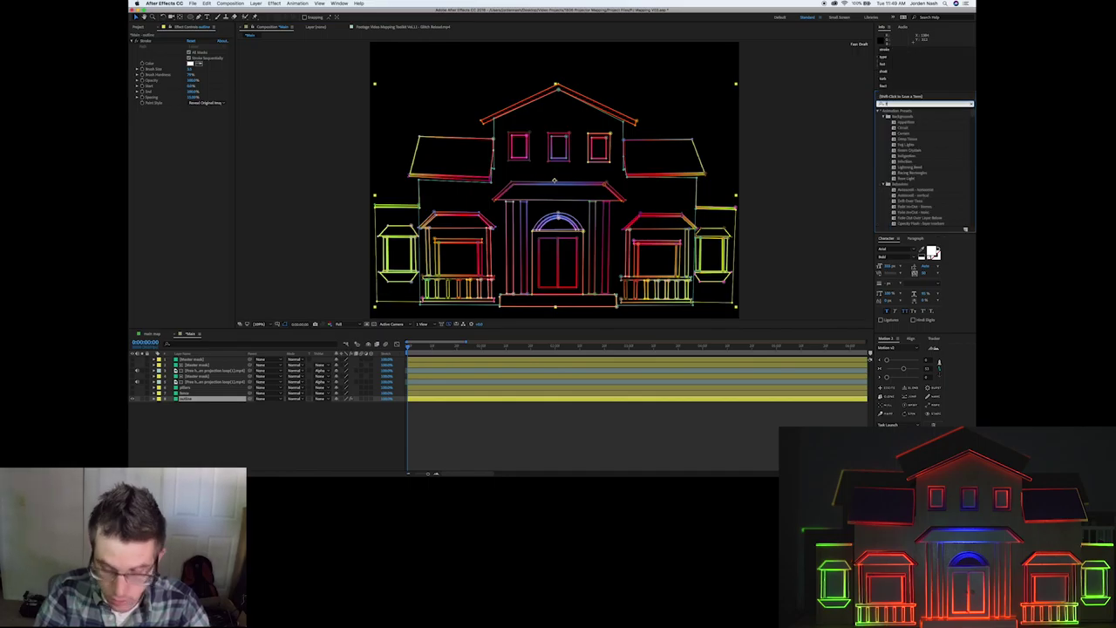
text(ur)
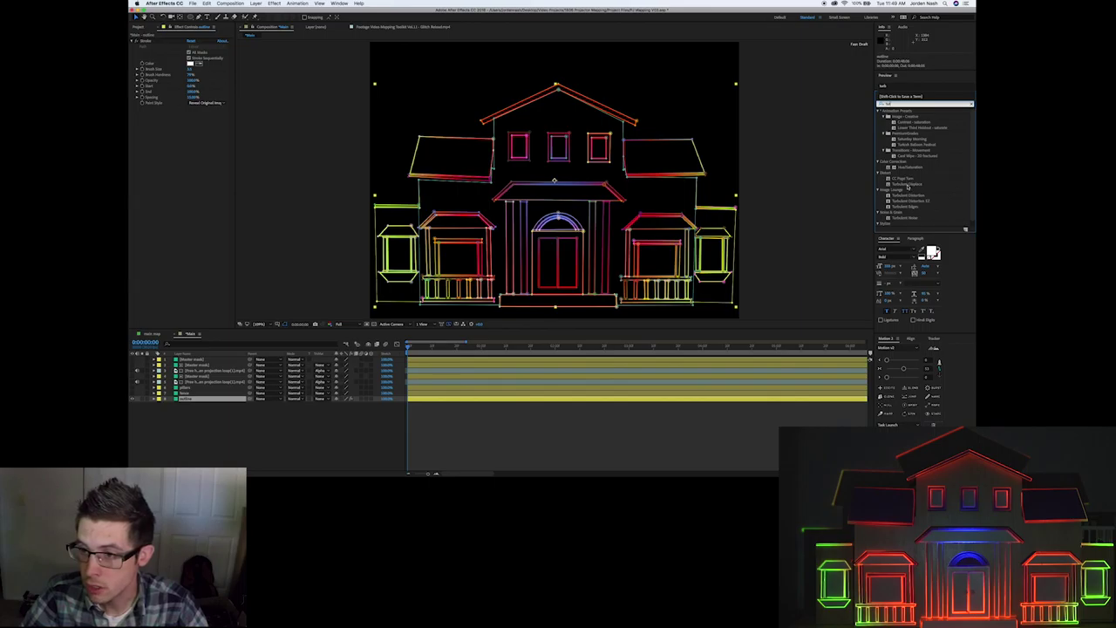
mouse_move(902, 186)
mouse_down()
mouse_move(523, 184)
mouse_move(160, 162)
mouse_move(209, 149)
mouse_up()
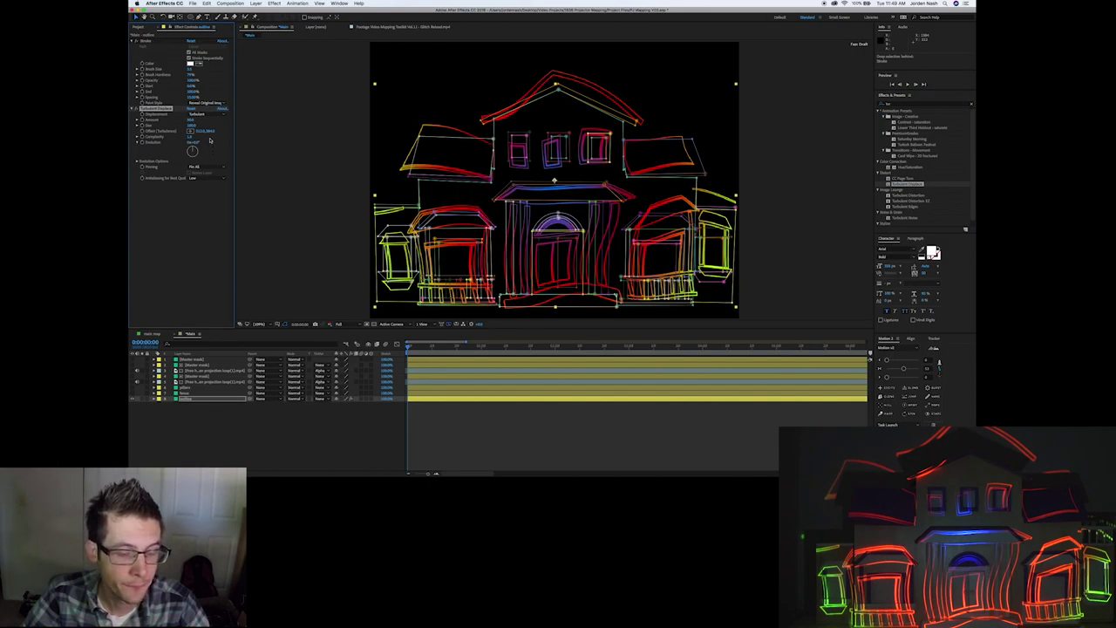
Lower the Turbulent Displace Amount so the house outlines are distorted only slightly.
click(318, 437)
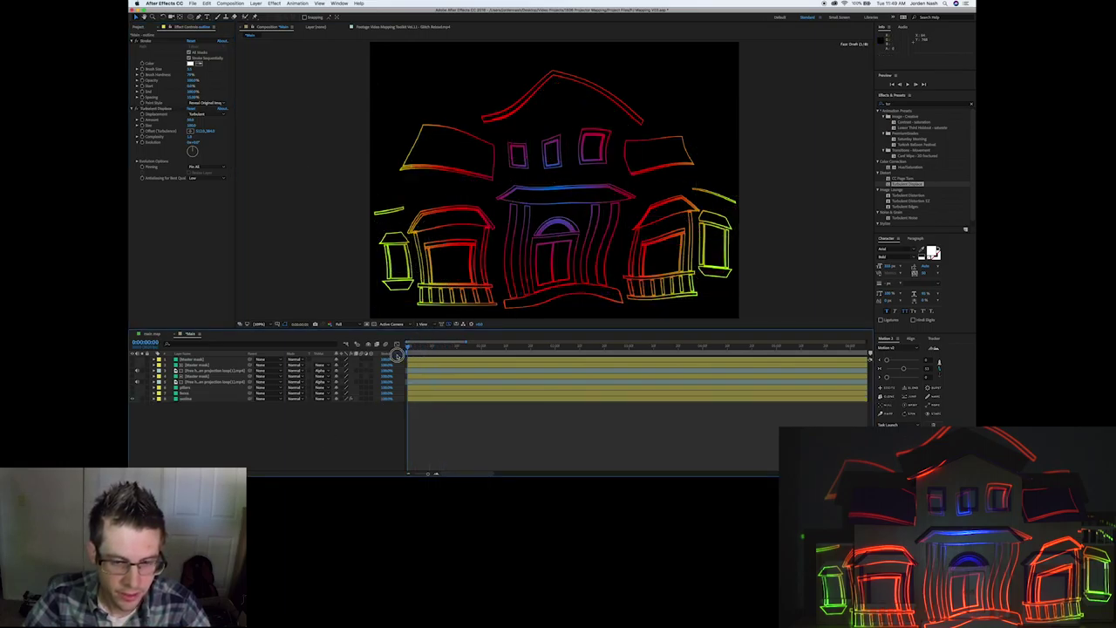
click(541, 148)
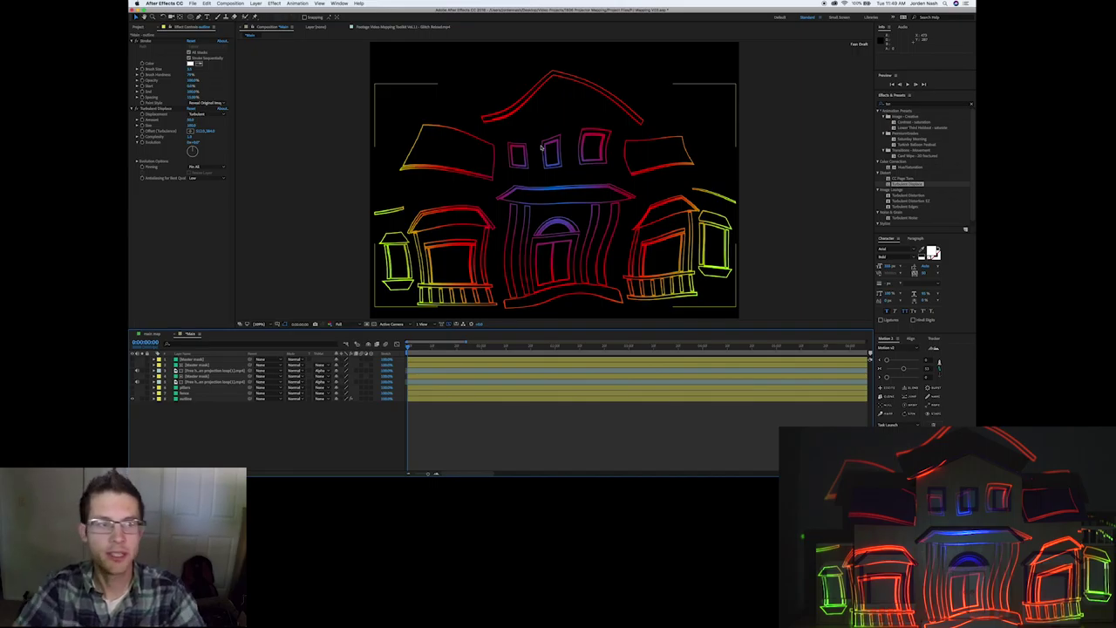
click(263, 133)
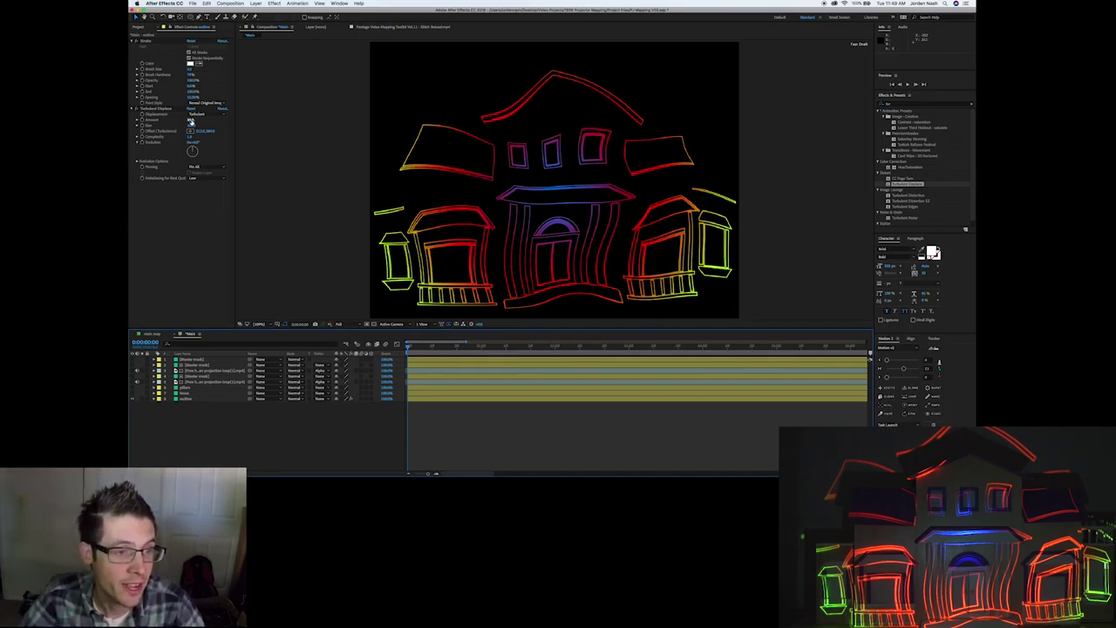
mouse_move(191, 120)
mouse_down()
mouse_move(179, 115)
mouse_move(194, 142)
mouse_move(395, 141)
mouse_move(198, 146)
mouse_up()
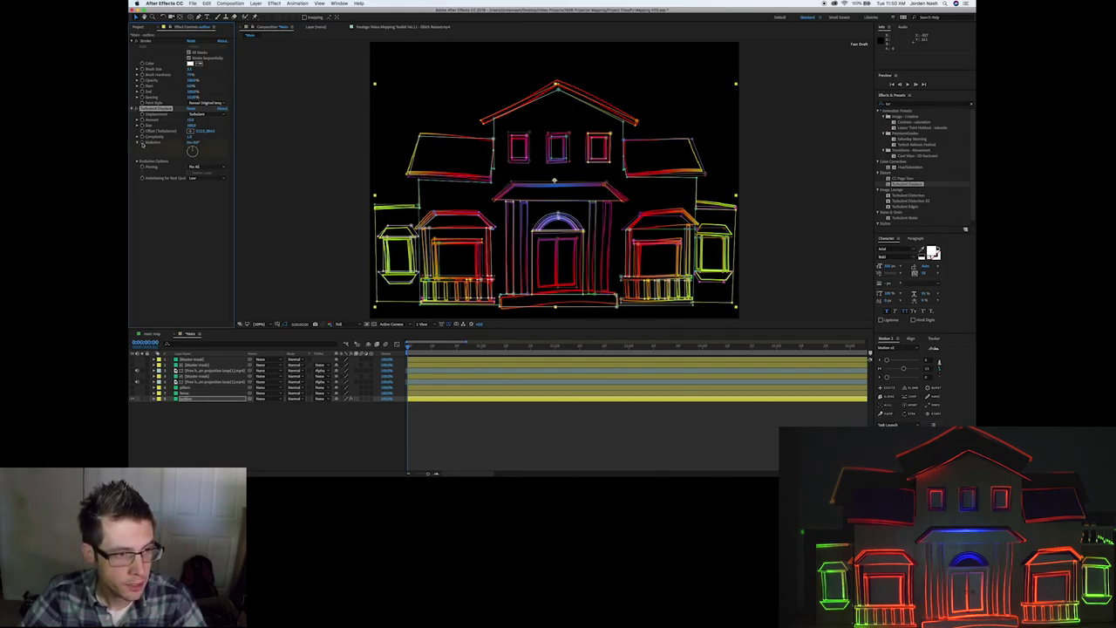
Enable keyframing for Turbulent Displace's Evolution and reveal that property under the outline layer.
click(192, 399)
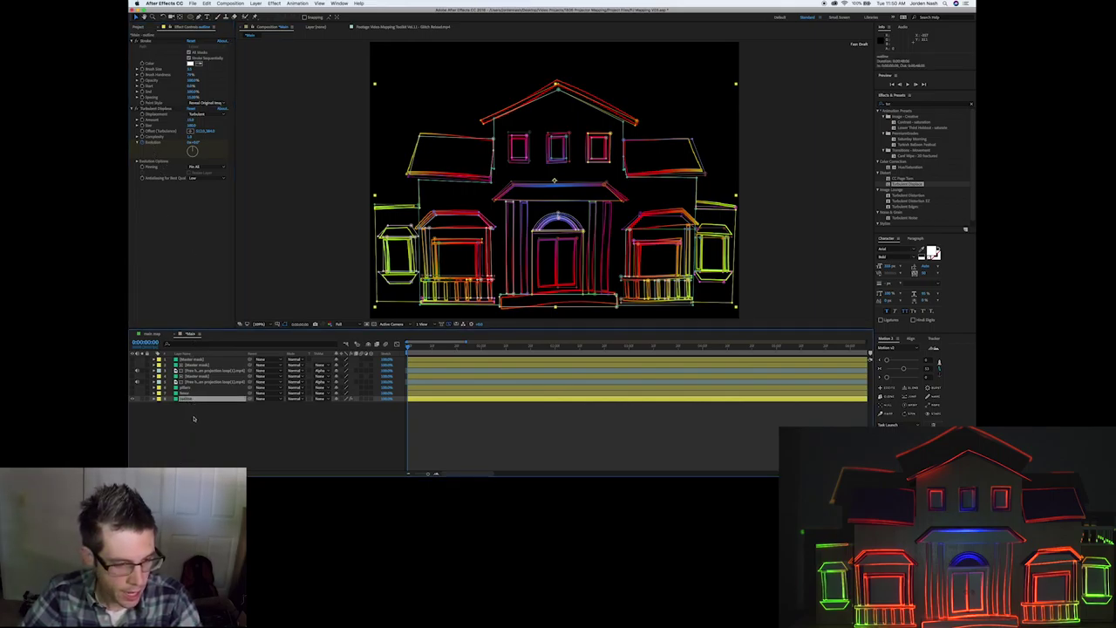
key(e)
key(e)
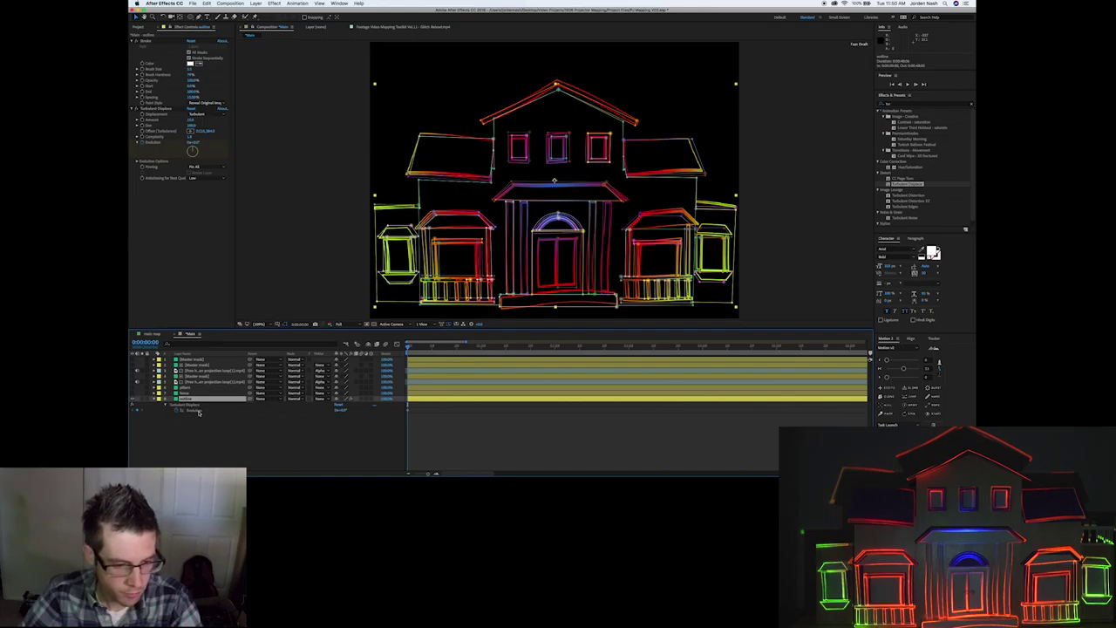
Add a second Evolution keyframe with a higher value at 4 seconds on the outline layer's Turbulent Displace effect.
click(195, 411)
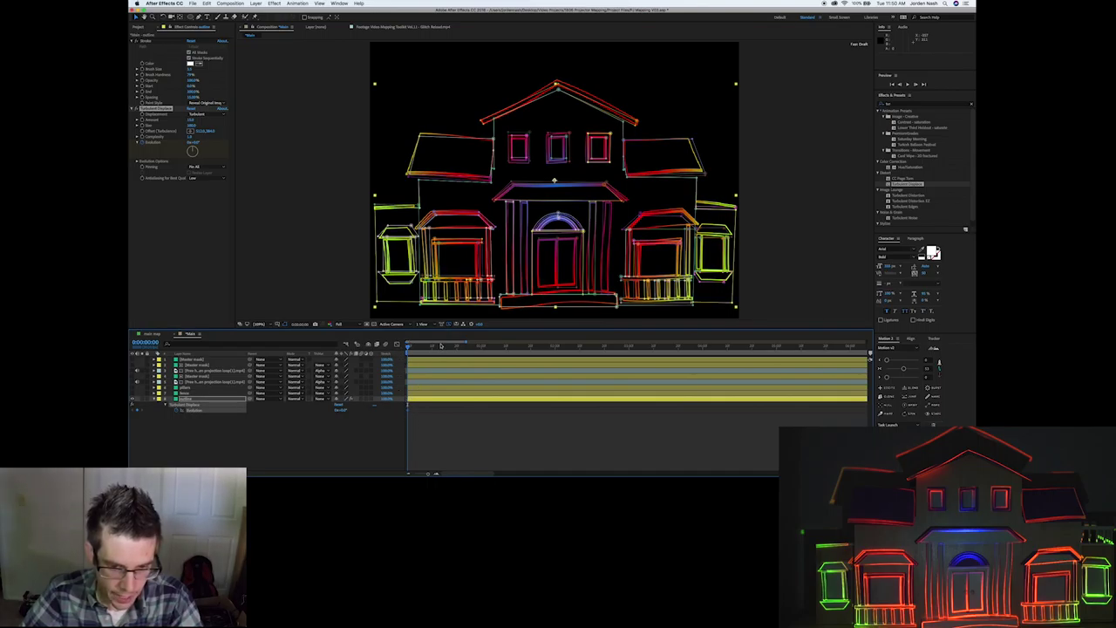
drag(435, 349, 703, 360)
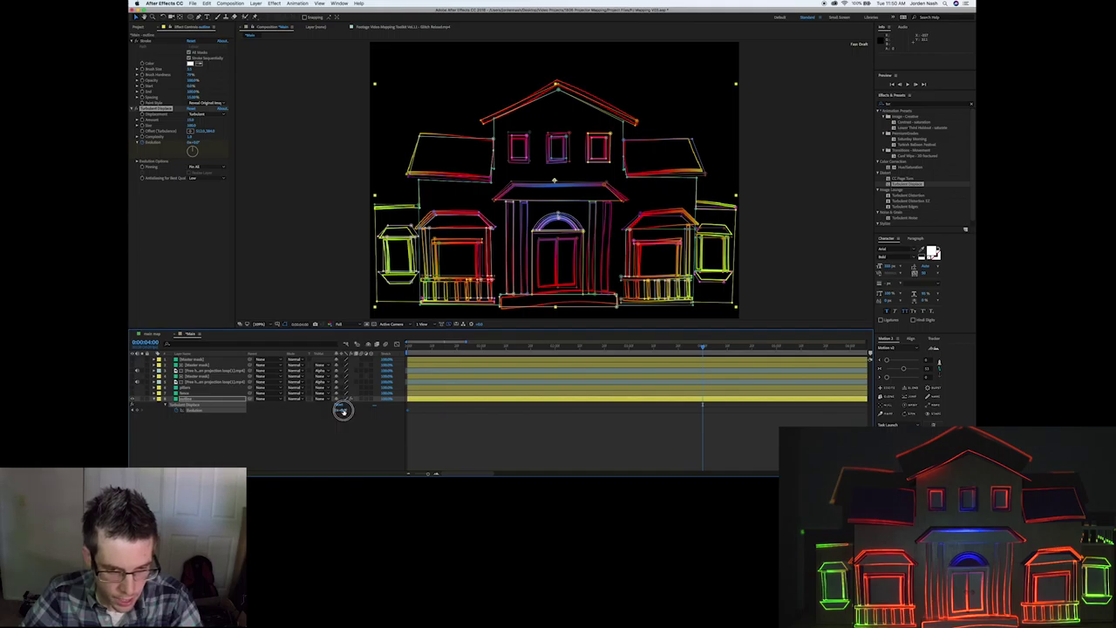
drag(344, 407, 439, 414)
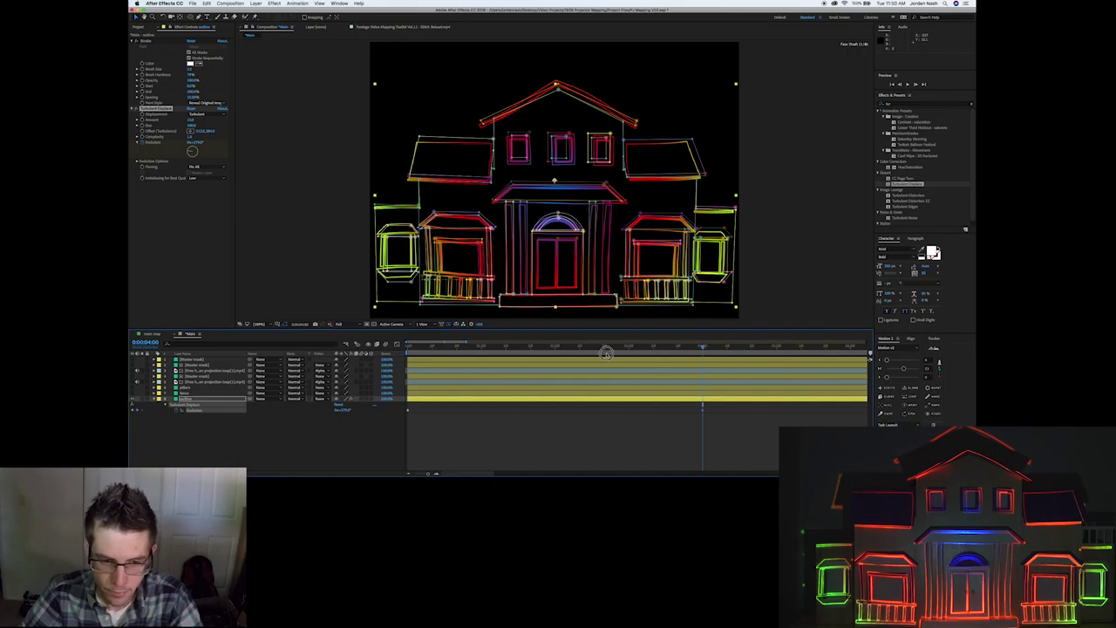
Play back the Evolution animation of the house outlines from the first frame.
key(Home)
key(F2)
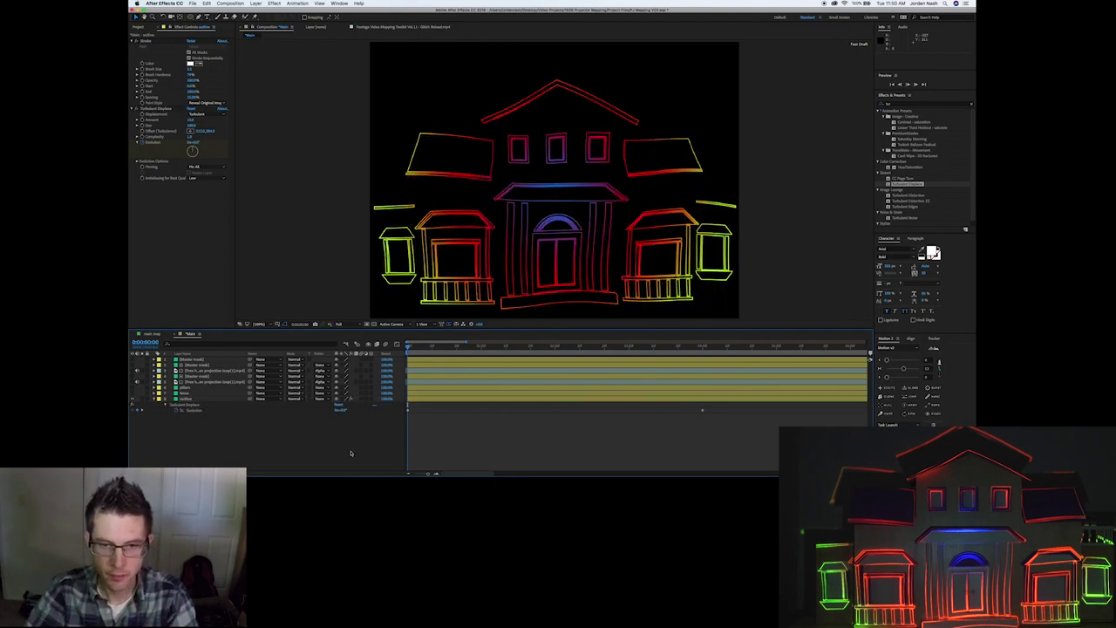
key(space)
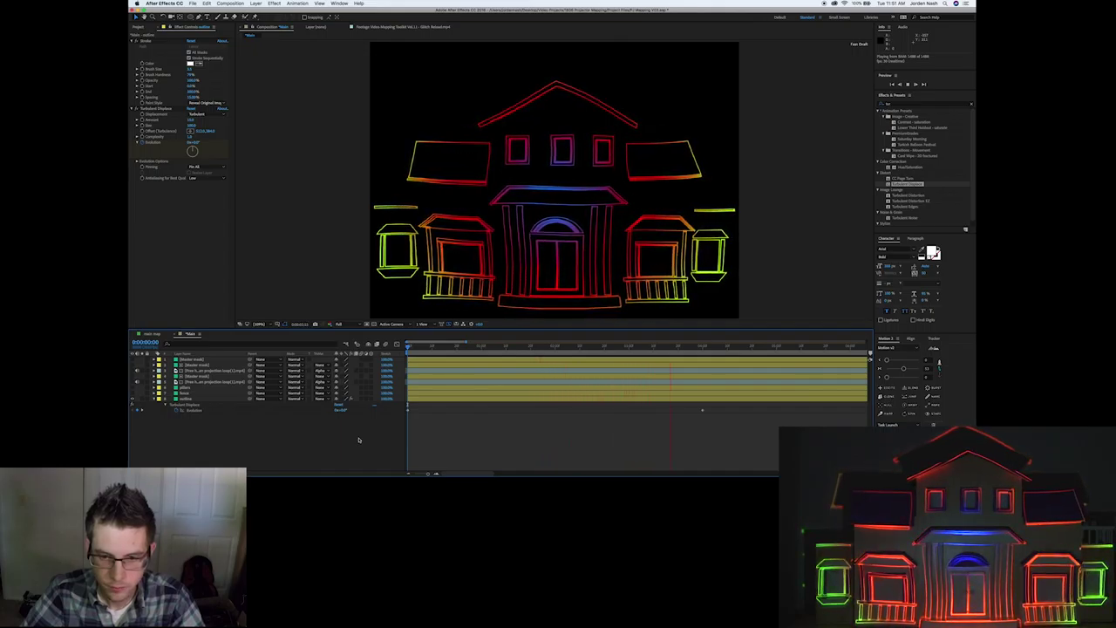
key(space)
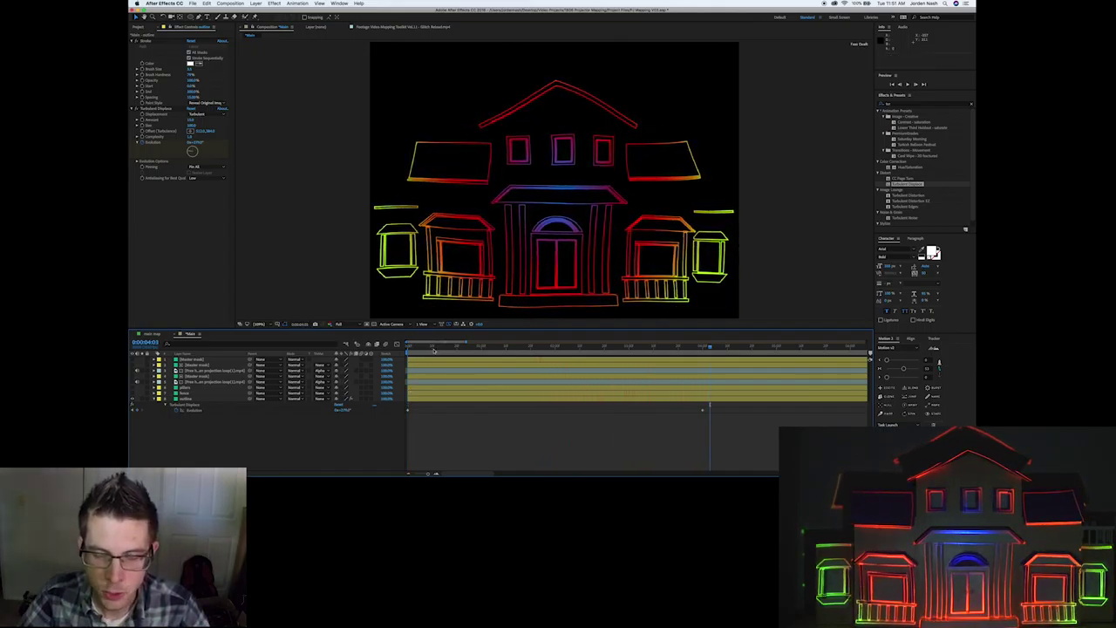
Enable keyframing for Turbulent Displace's Amount at the first frame and reveal the outline layer's keyframed properties.
drag(435, 346, 403, 347)
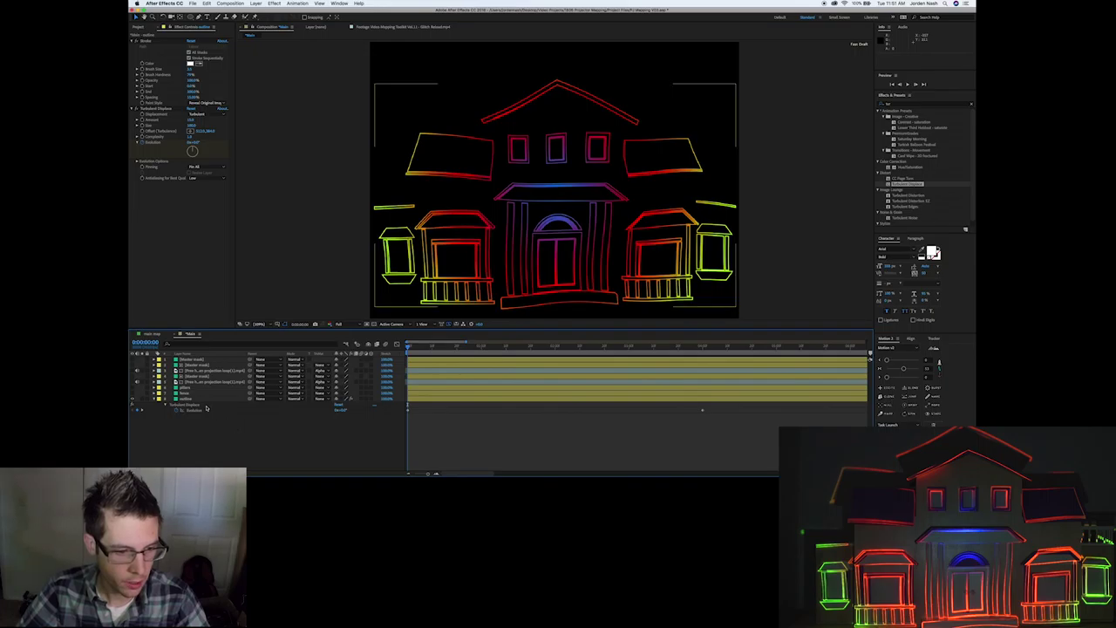
click(204, 397)
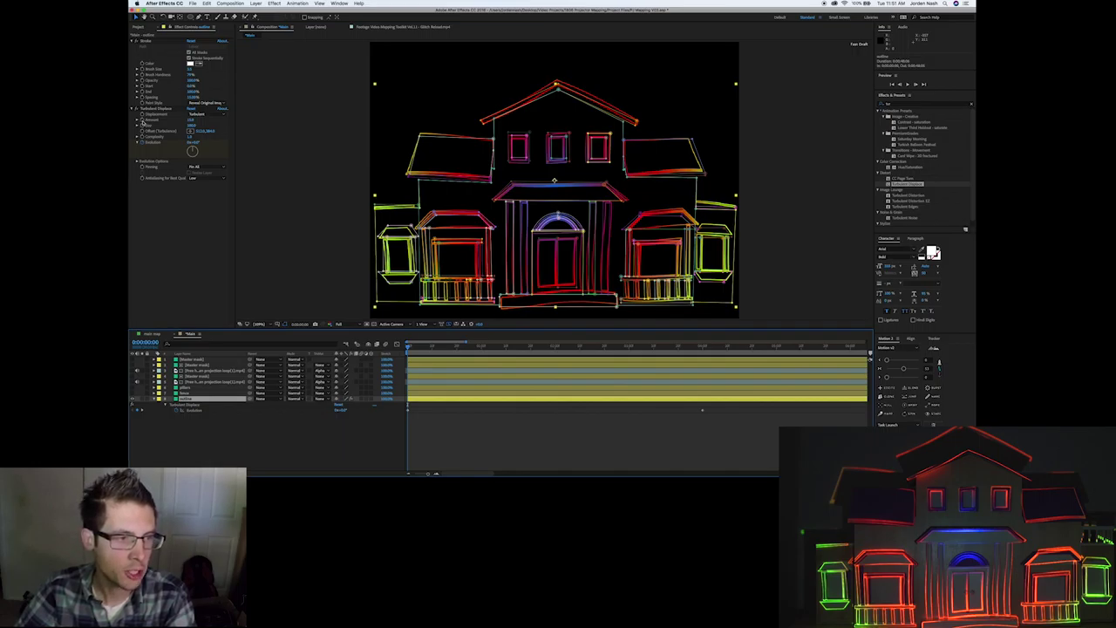
click(142, 123)
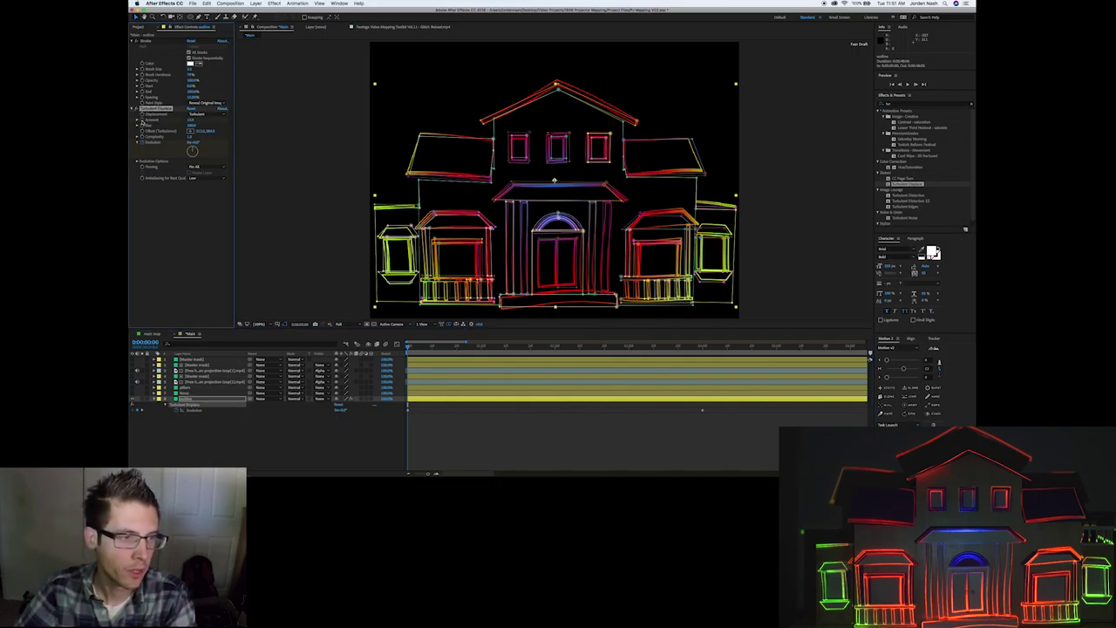
click(199, 403)
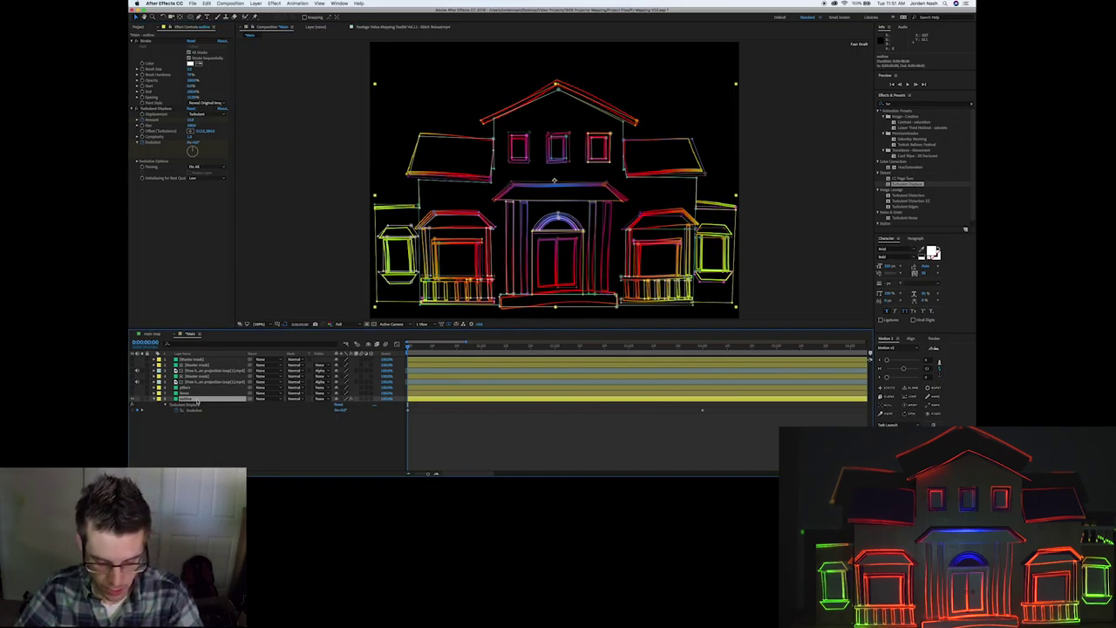
click(199, 404)
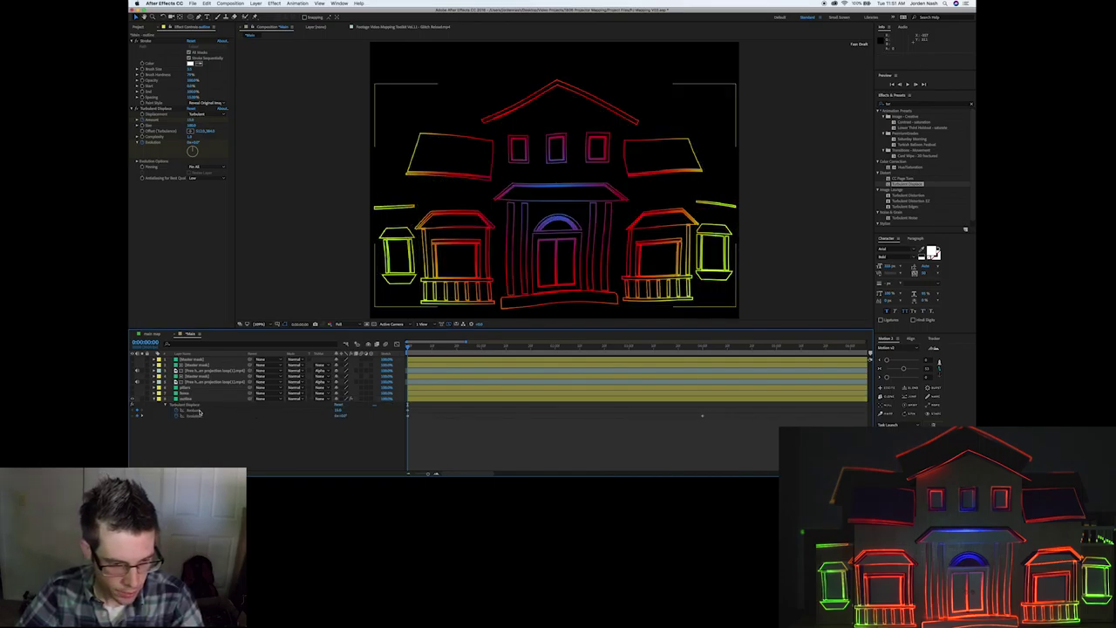
Add an Amount keyframe at 1 second with the current value, and set the first-frame Amount keyframe to 0.
drag(443, 349, 482, 352)
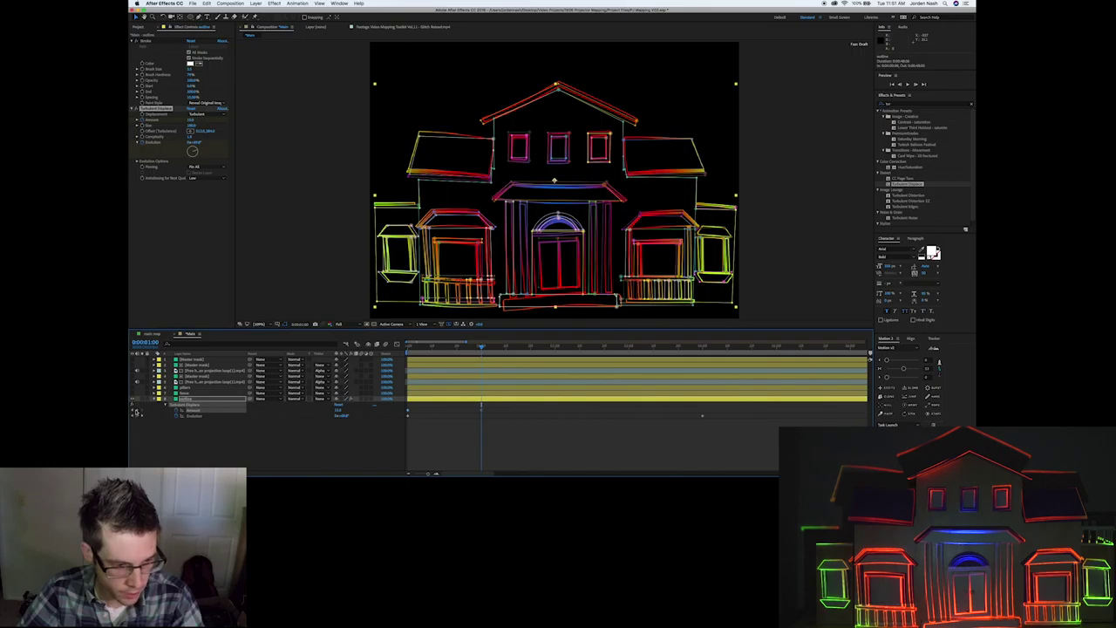
key(Home)
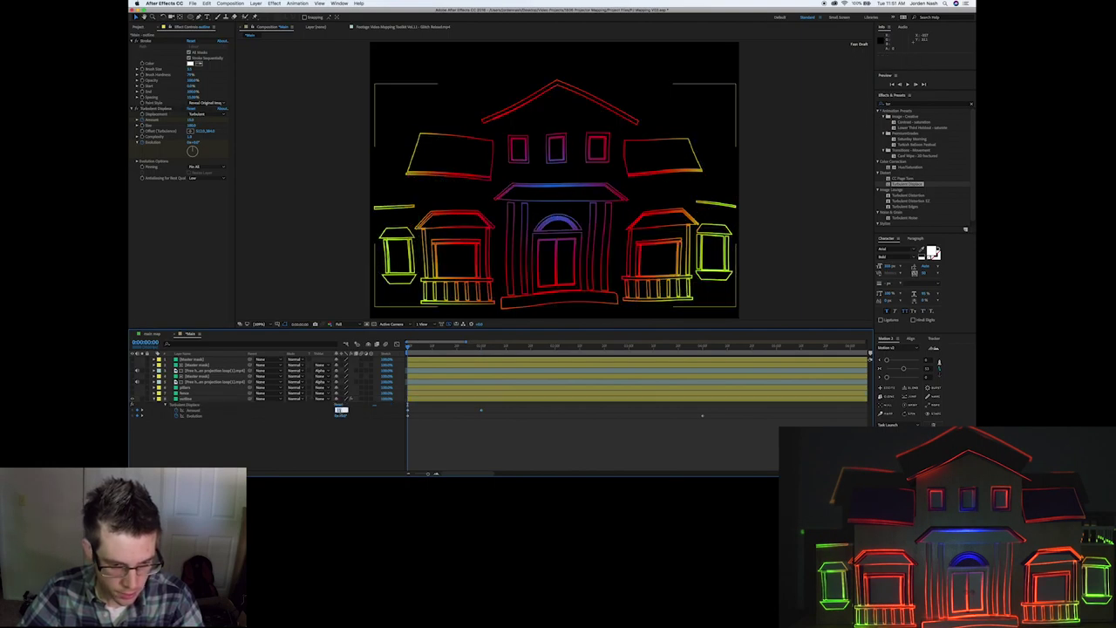
text(0)
key(Return)
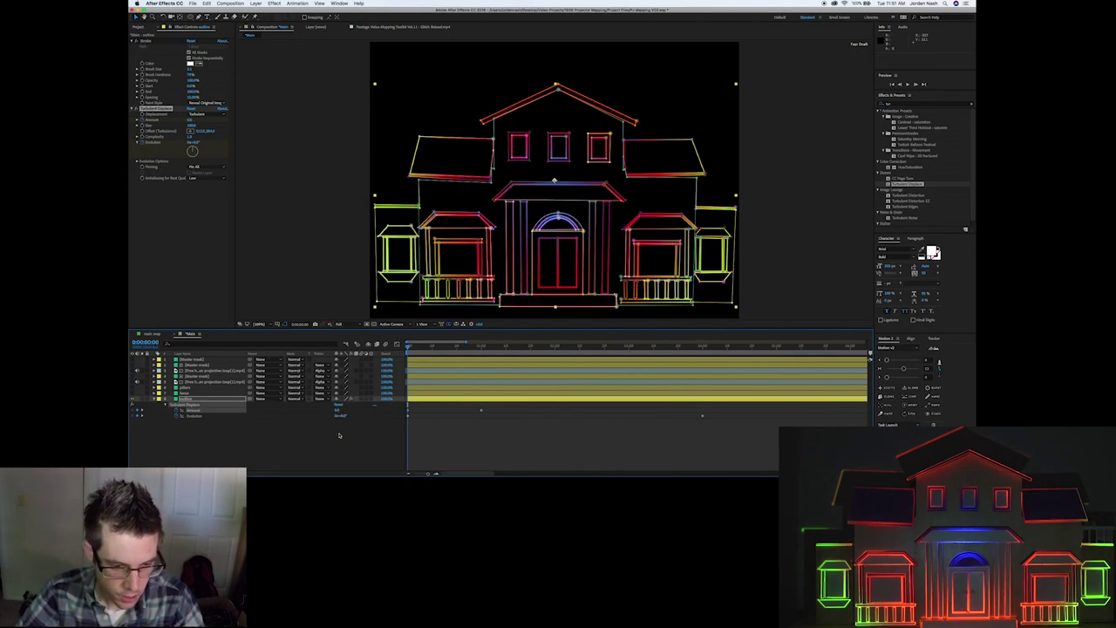
Deselect the outline layer and preview its distortion building up from straight lines.
click(335, 434)
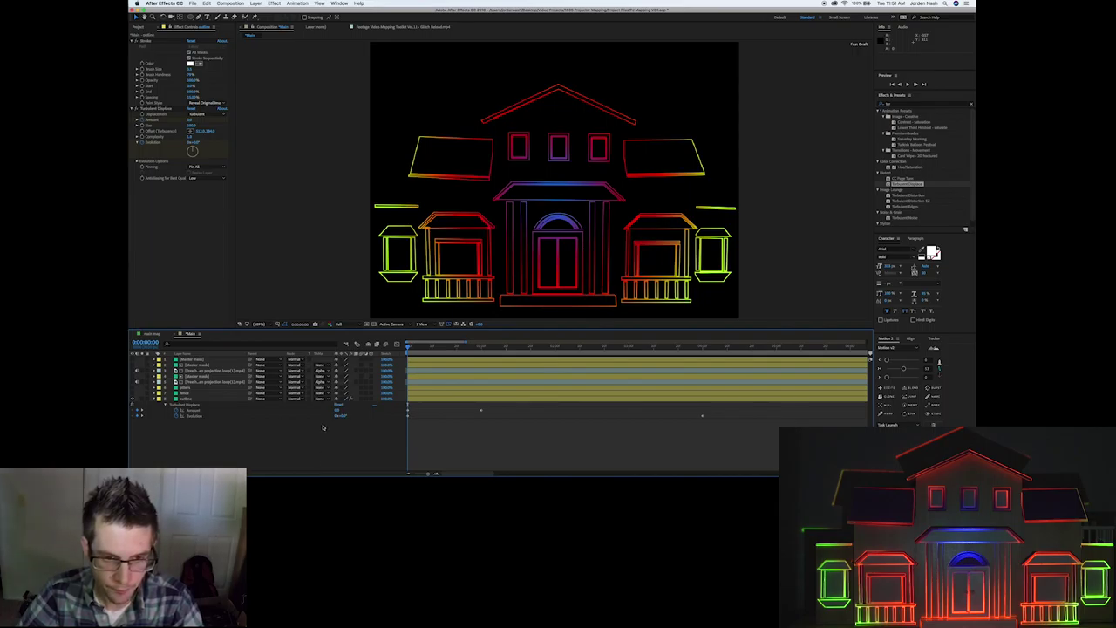
key(space)
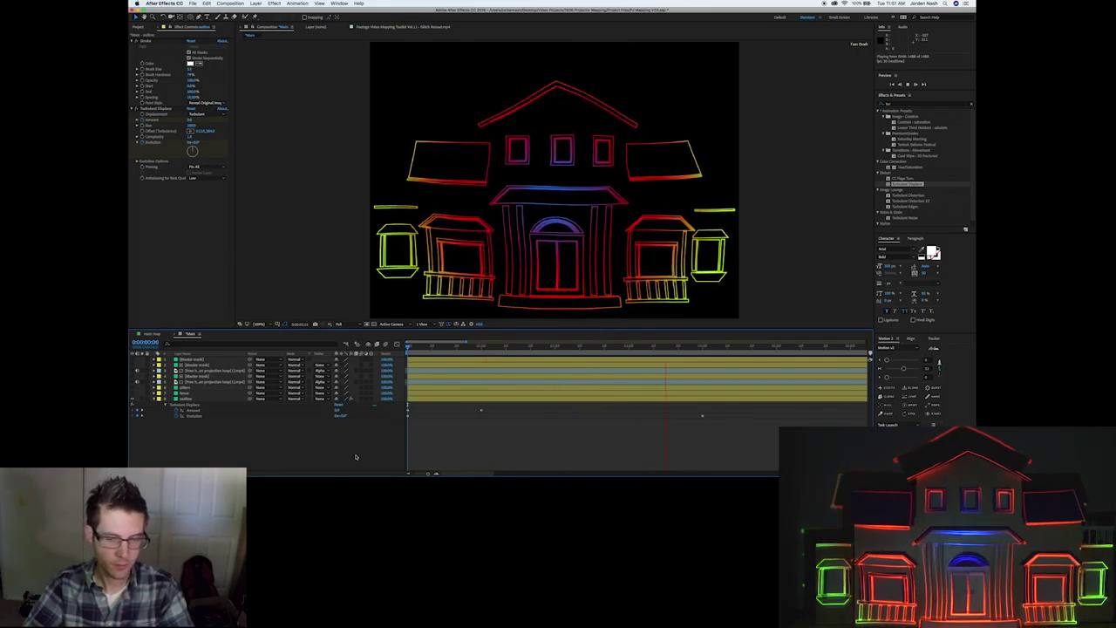
key(space)
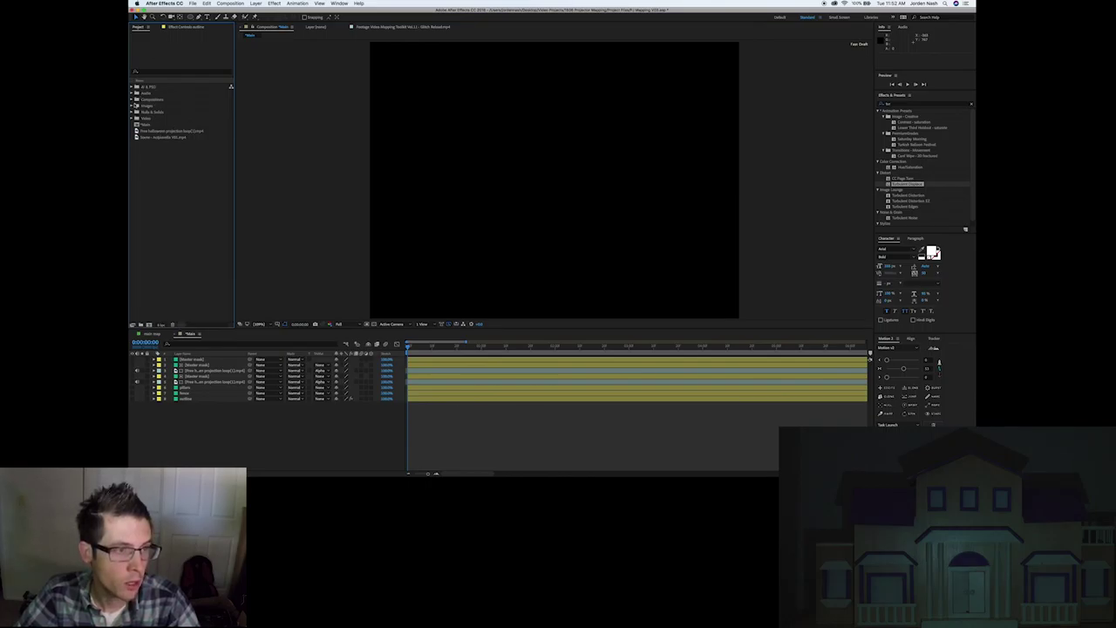
Switch to Finder, import the concrete brick JPG into the project and place it as the bottom layer of the Main composition.
key(super+Tab)
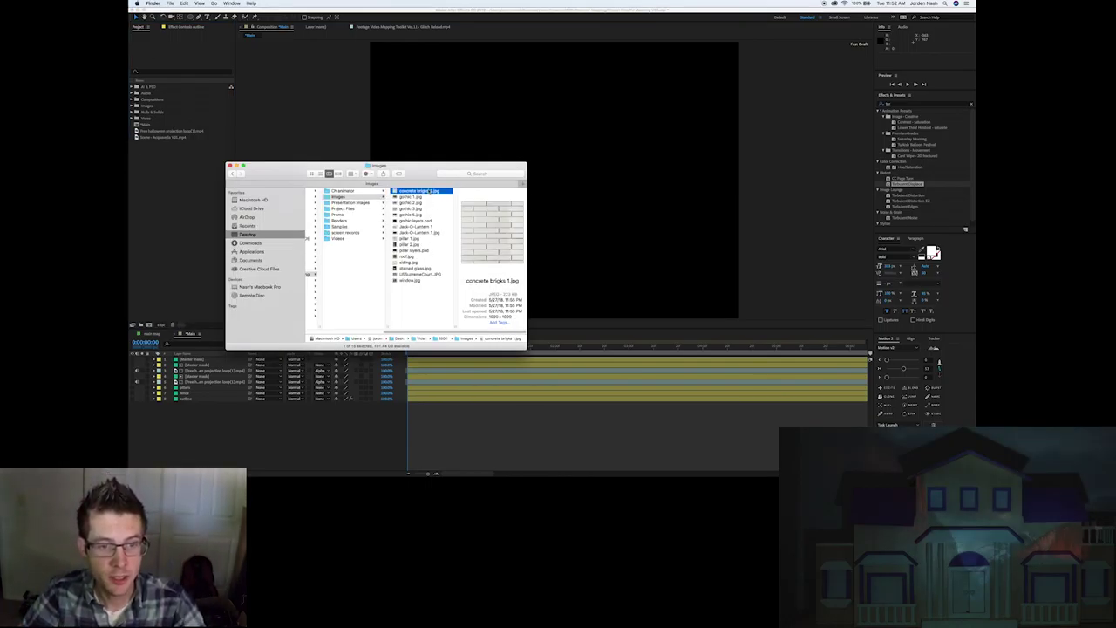
drag(427, 193, 179, 207)
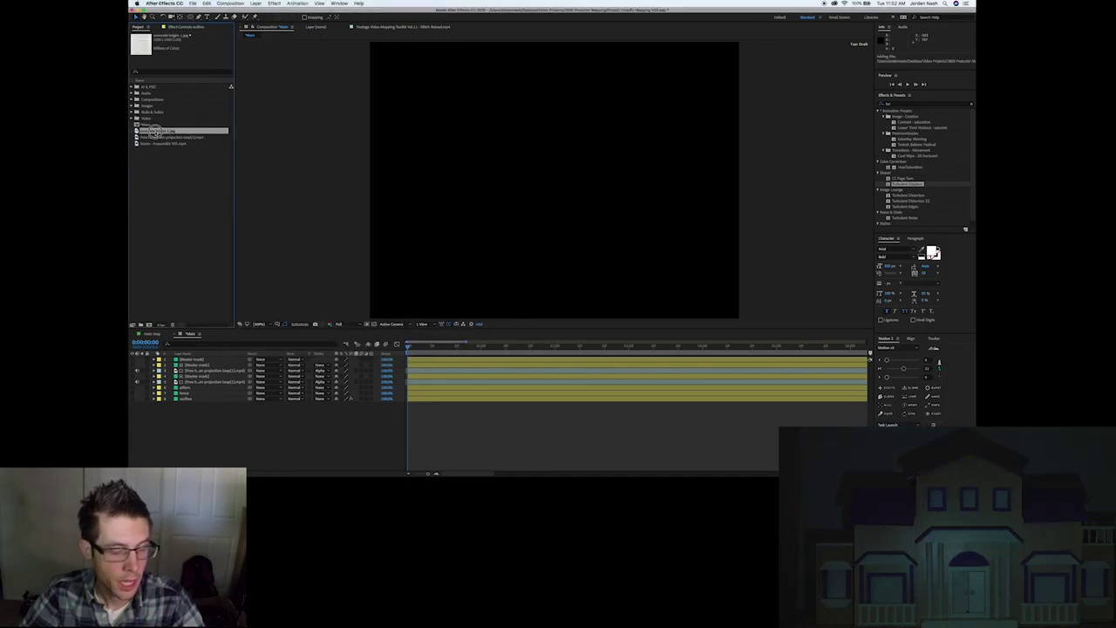
drag(153, 133, 224, 426)
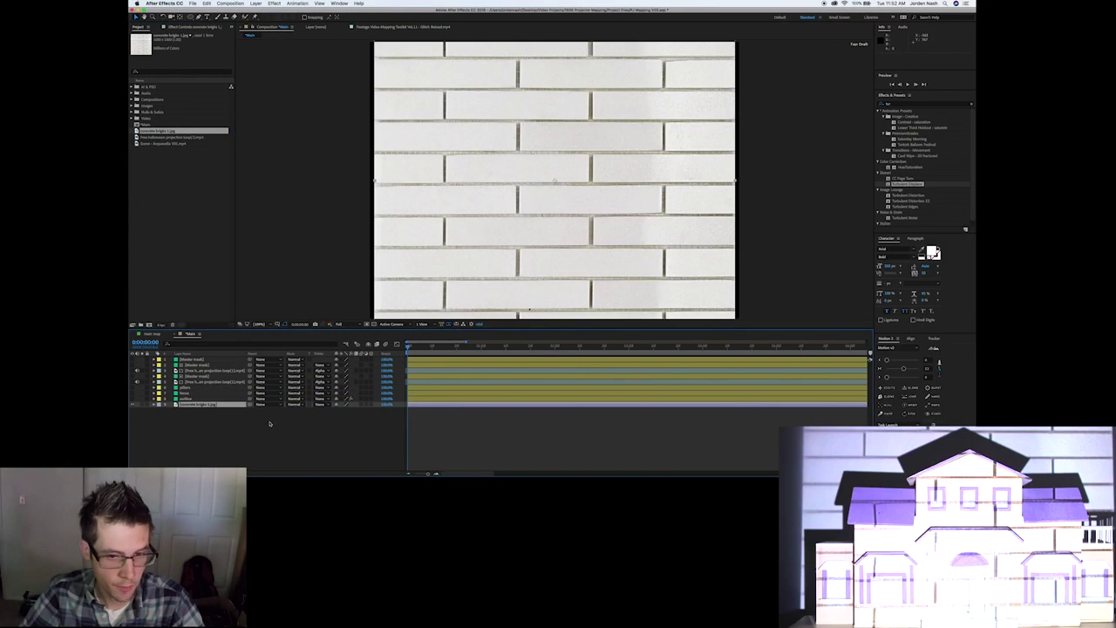
click(225, 431)
Scale the brick image layer down to about 25%.
click(211, 406)
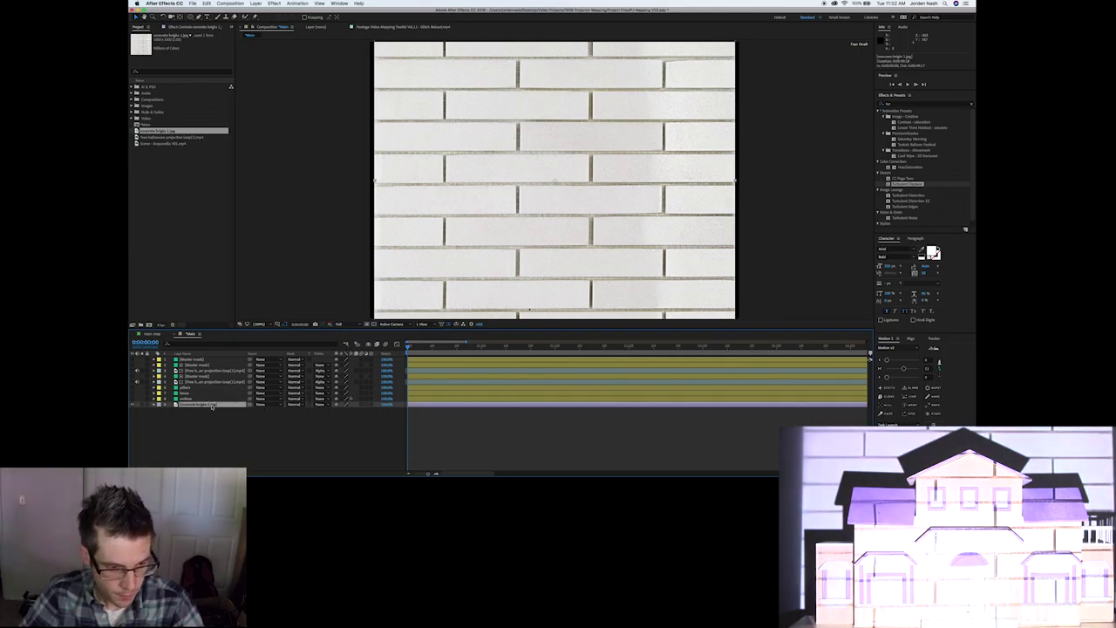
drag(353, 410, 331, 411)
click(326, 435)
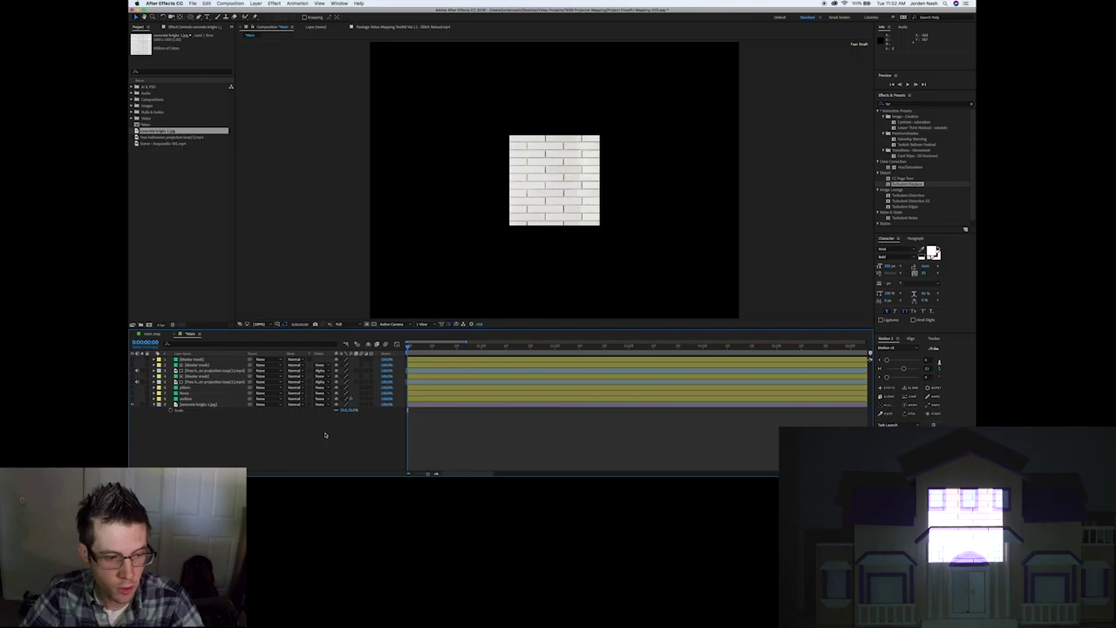
Search the effects for "repe" and apply CC RepeTile to the brick image layer.
click(209, 405)
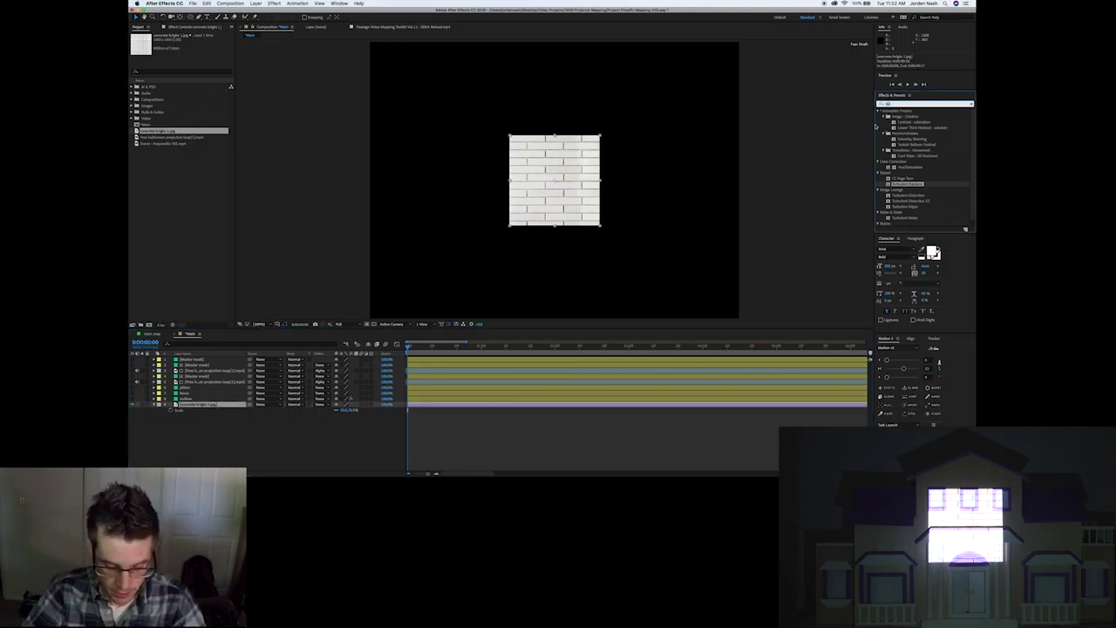
click(888, 104)
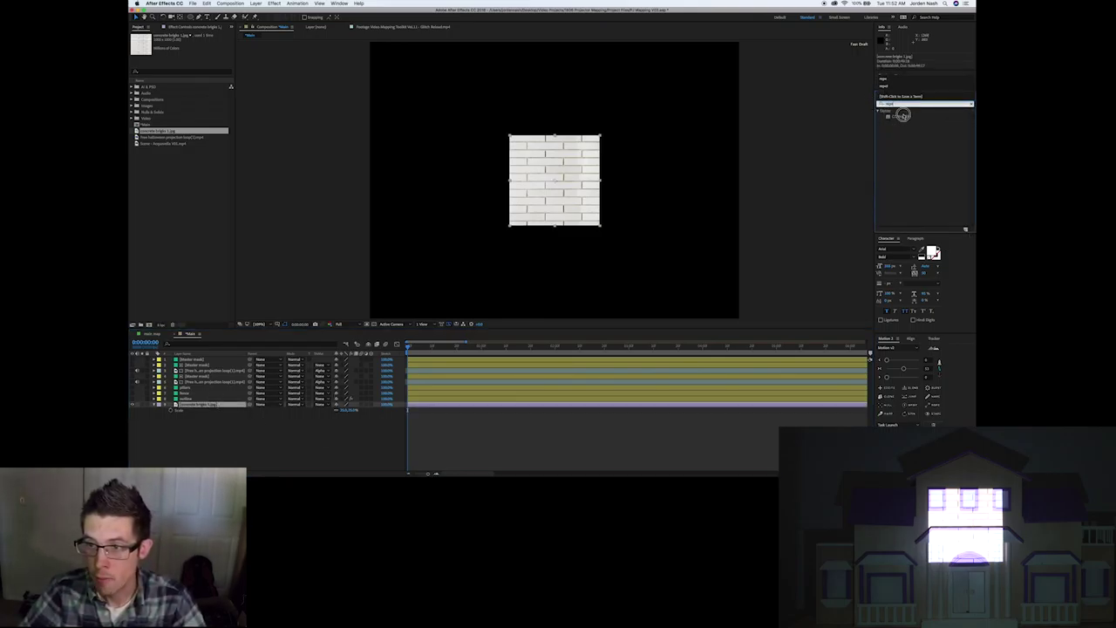
drag(898, 116, 230, 405)
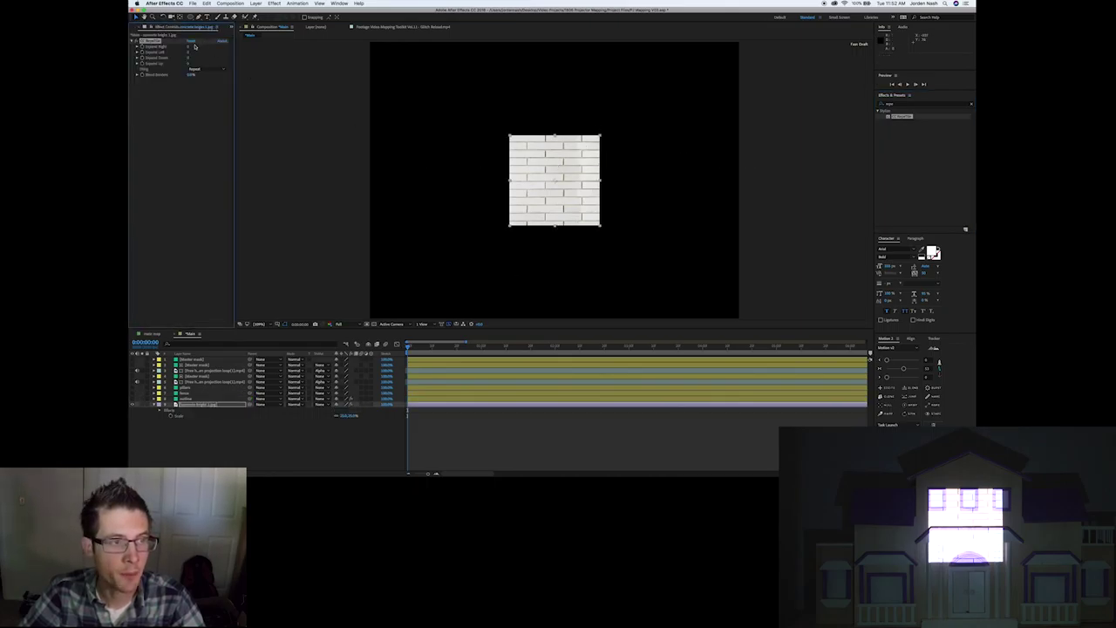
Expand the CC RepeTile tiling right, left, down and up until the bricks fill the whole frame.
drag(187, 48, 712, 57)
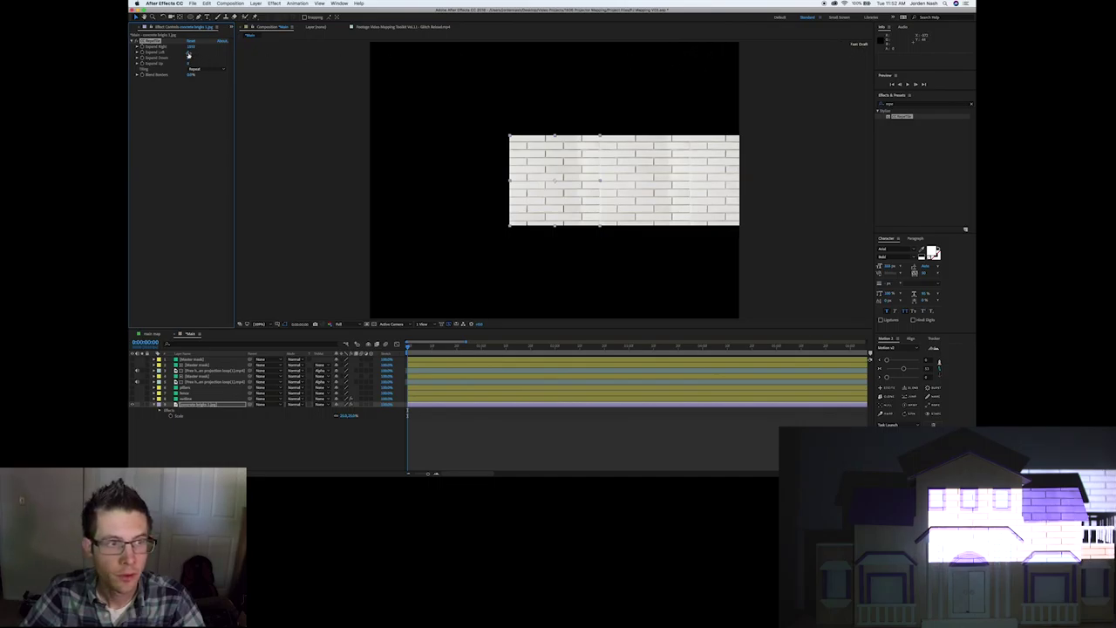
drag(188, 54, 604, 91)
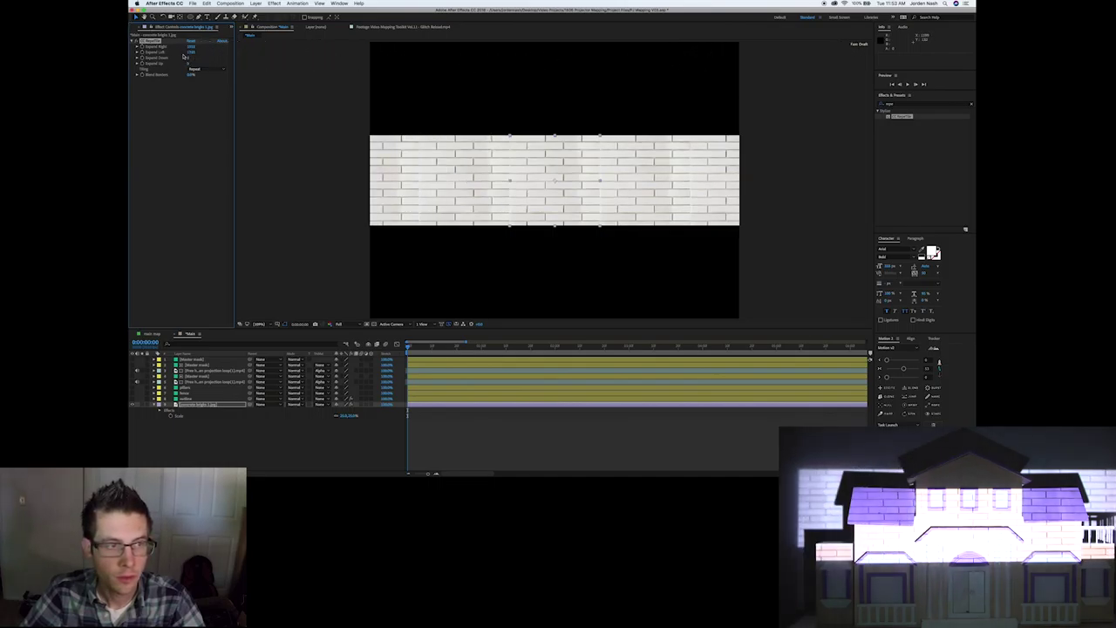
drag(188, 59, 628, 89)
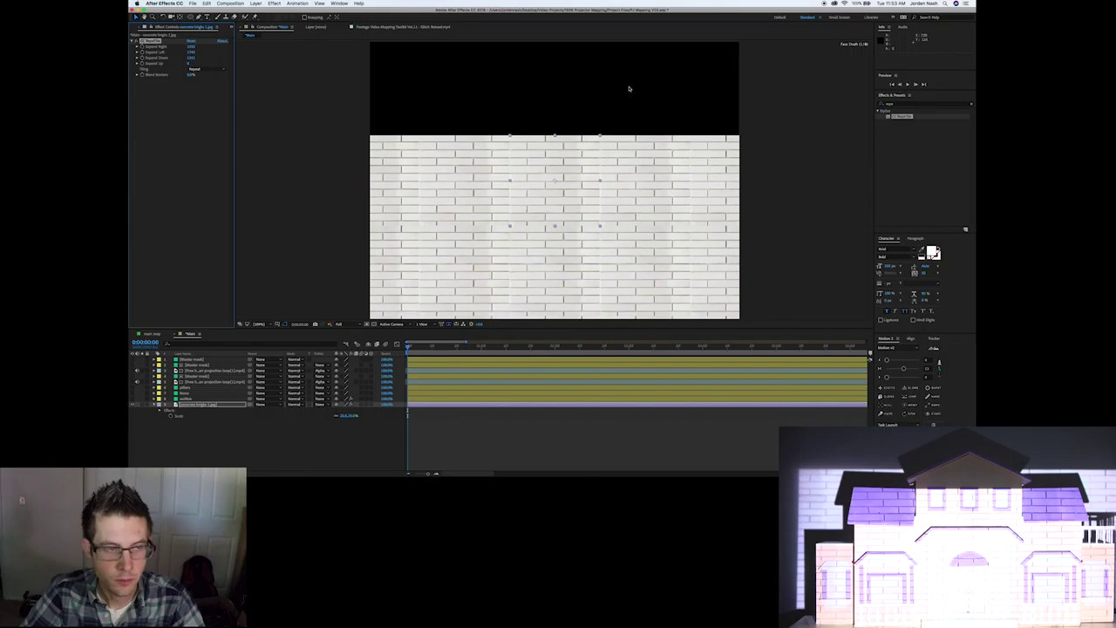
drag(187, 65, 524, 48)
Set the CC RepeTile tiling mode to Unfold and collapse the brick layer.
click(191, 73)
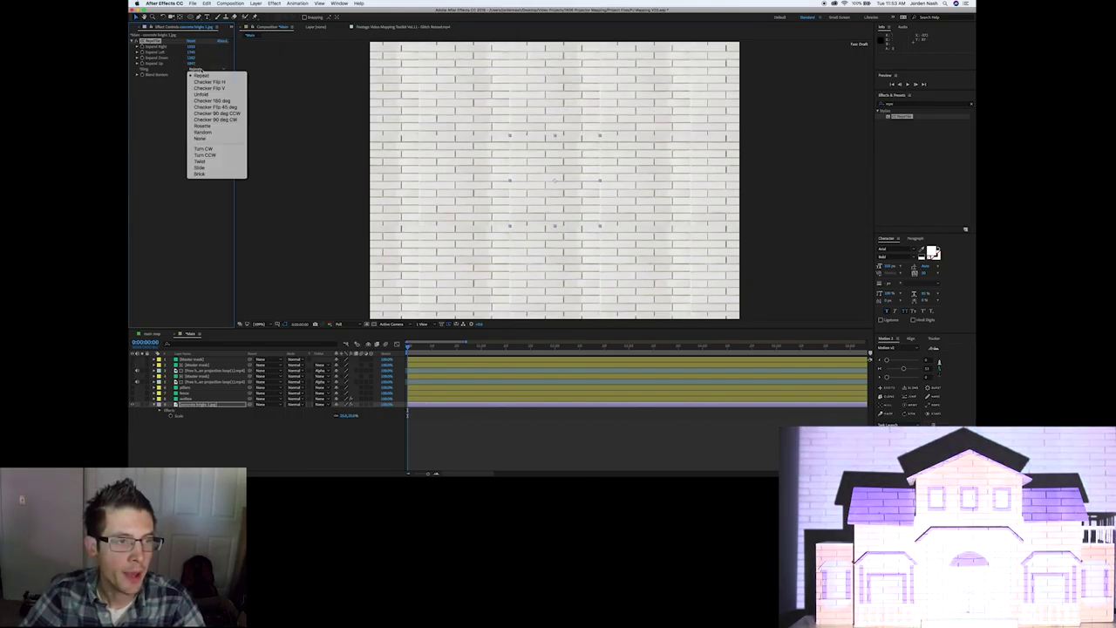
click(214, 98)
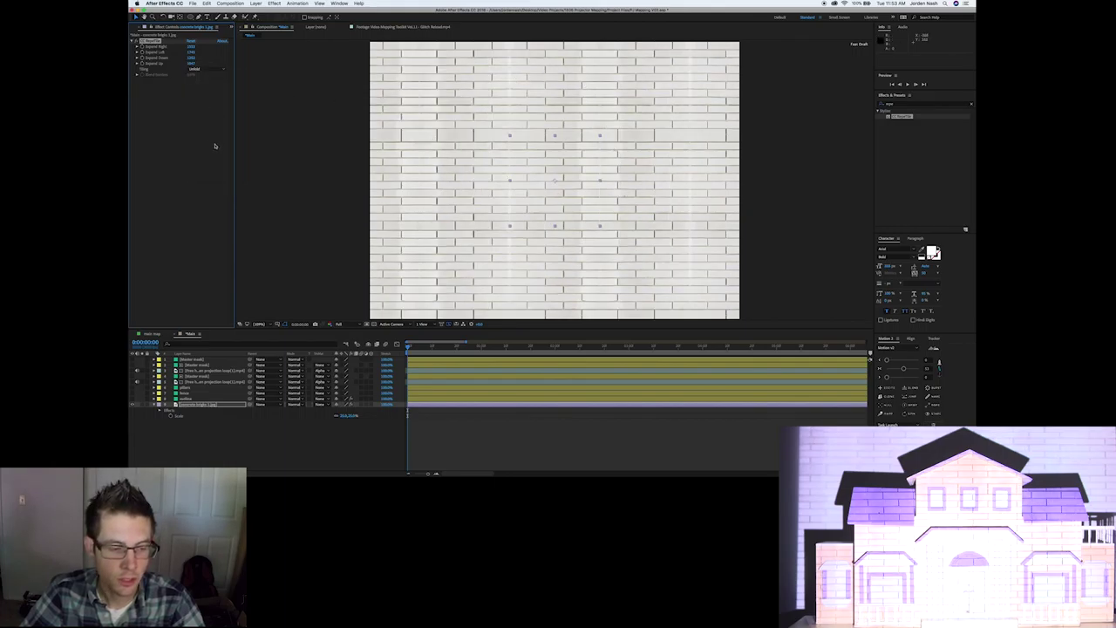
click(242, 448)
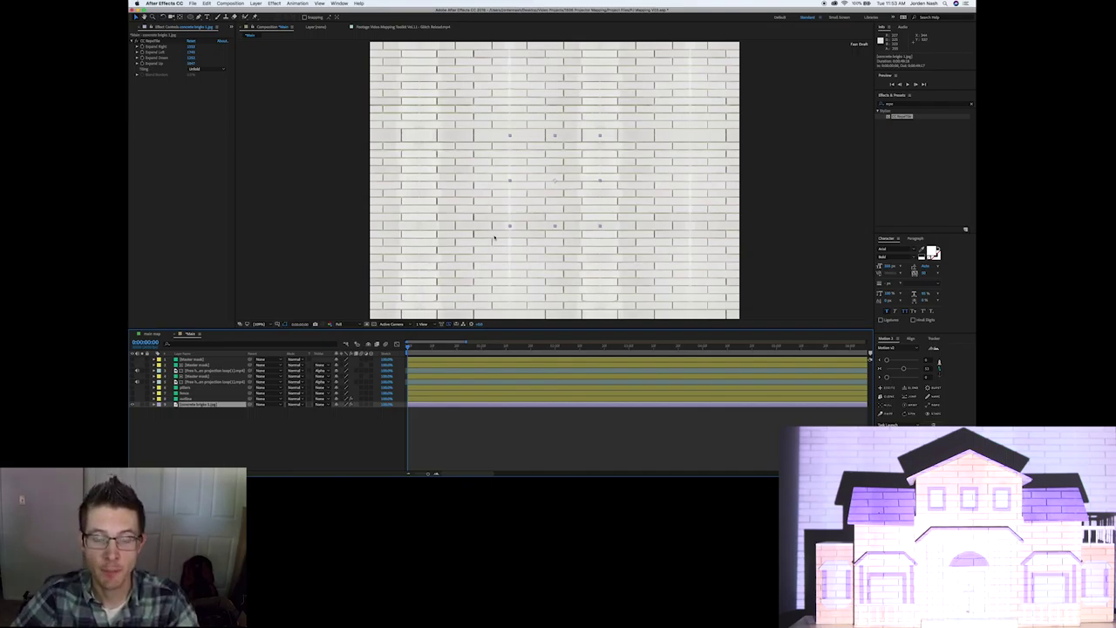
click(222, 428)
Duplicate the top Master mask layer, place the copy directly above the brick layer and make it visible.
click(202, 359)
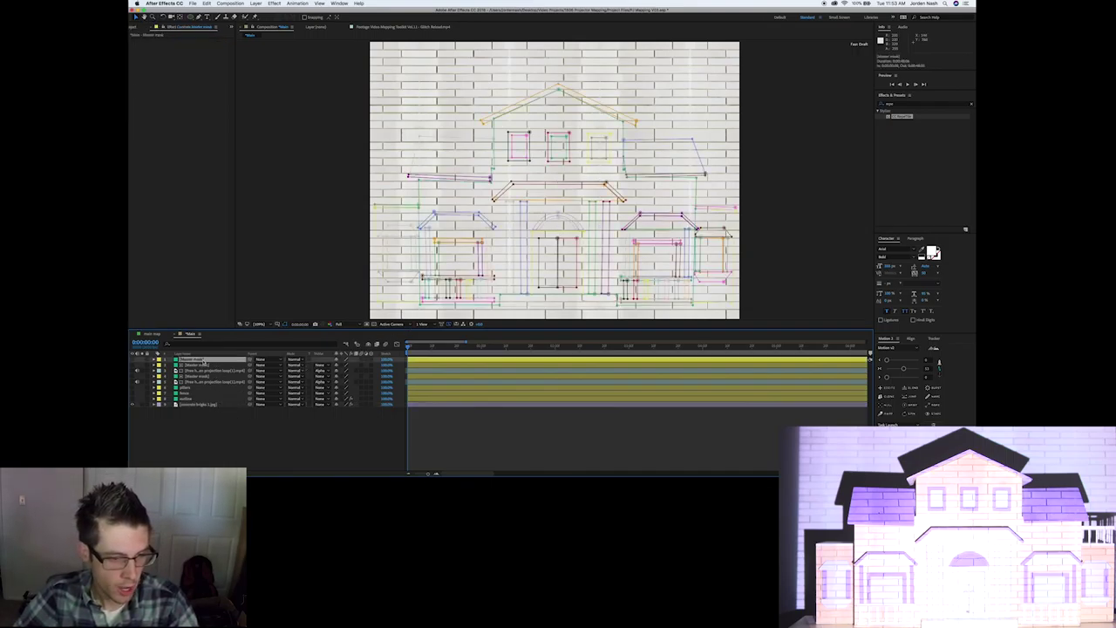
key(ctrl+d)
drag(203, 360, 205, 406)
click(141, 406)
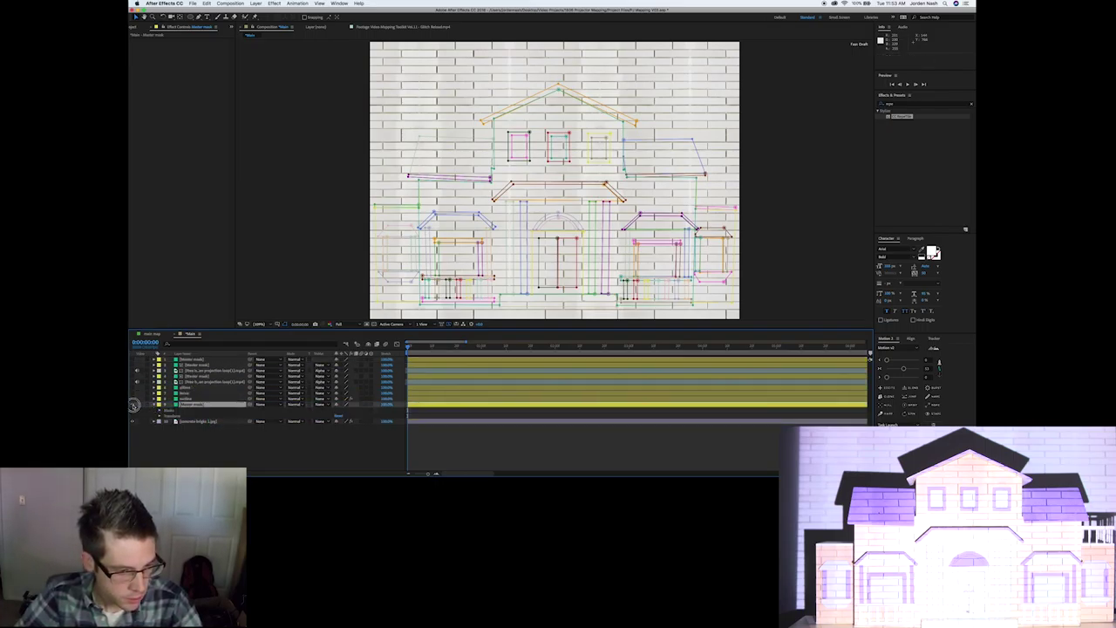
Set the "whole house - step" mask on the lowest Master mask layer to Add.
click(162, 412)
scroll(217, 425, down, 10)
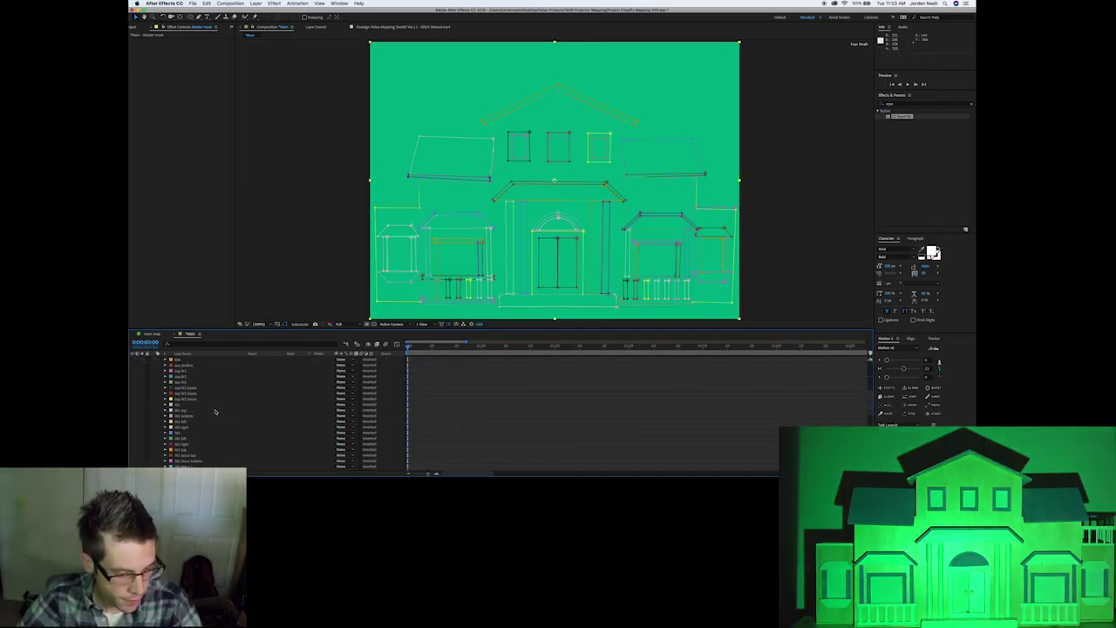
scroll(217, 424, down, 5)
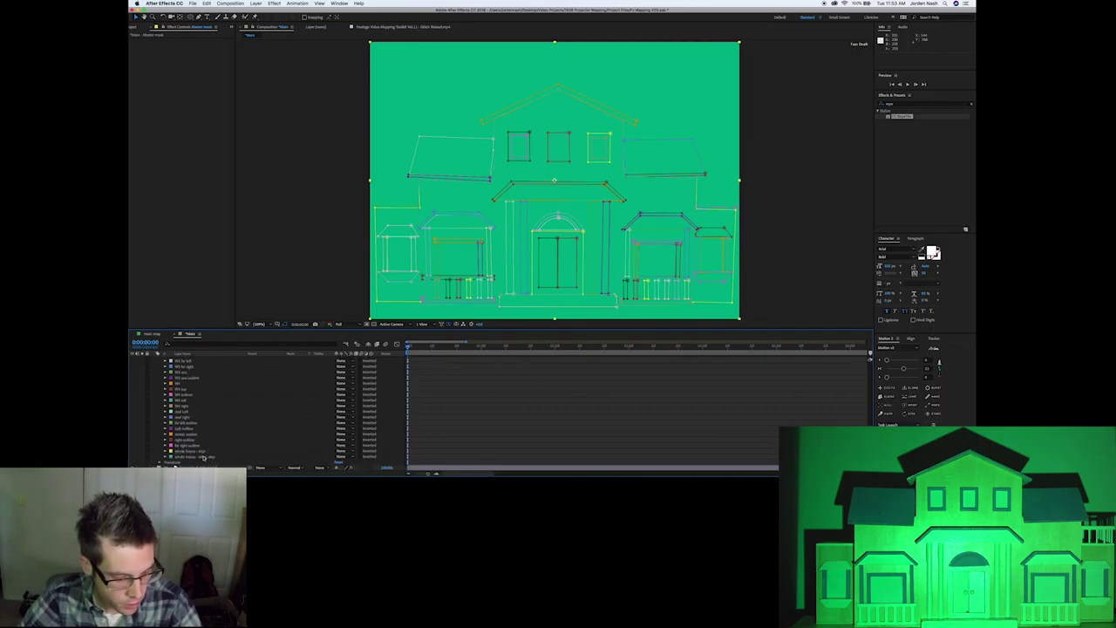
click(205, 457)
click(351, 460)
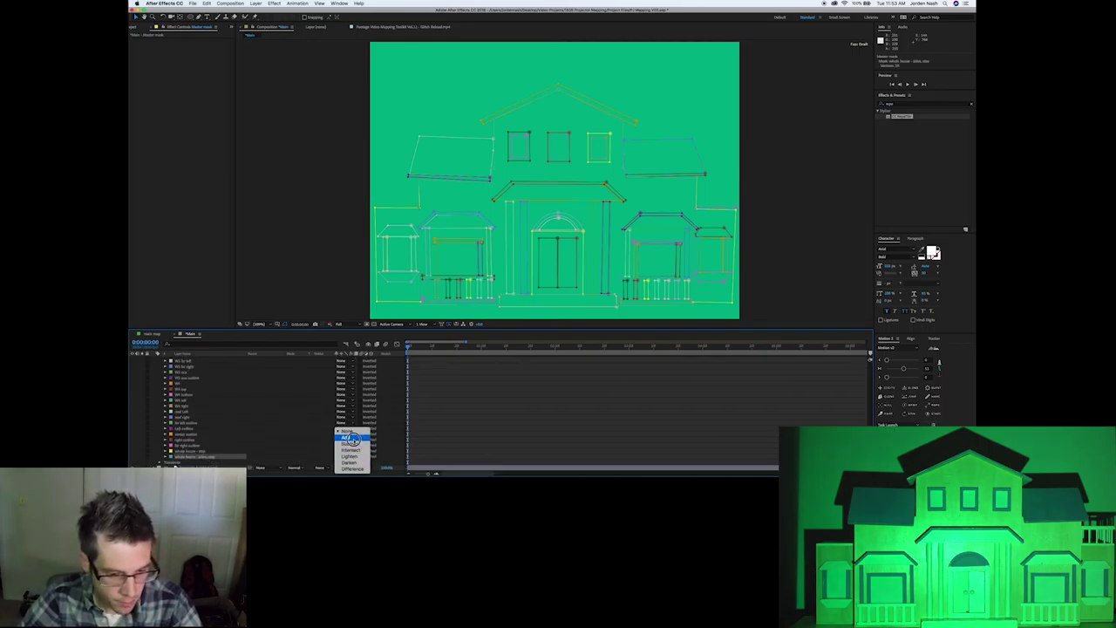
click(200, 454)
click(200, 451)
click(350, 451)
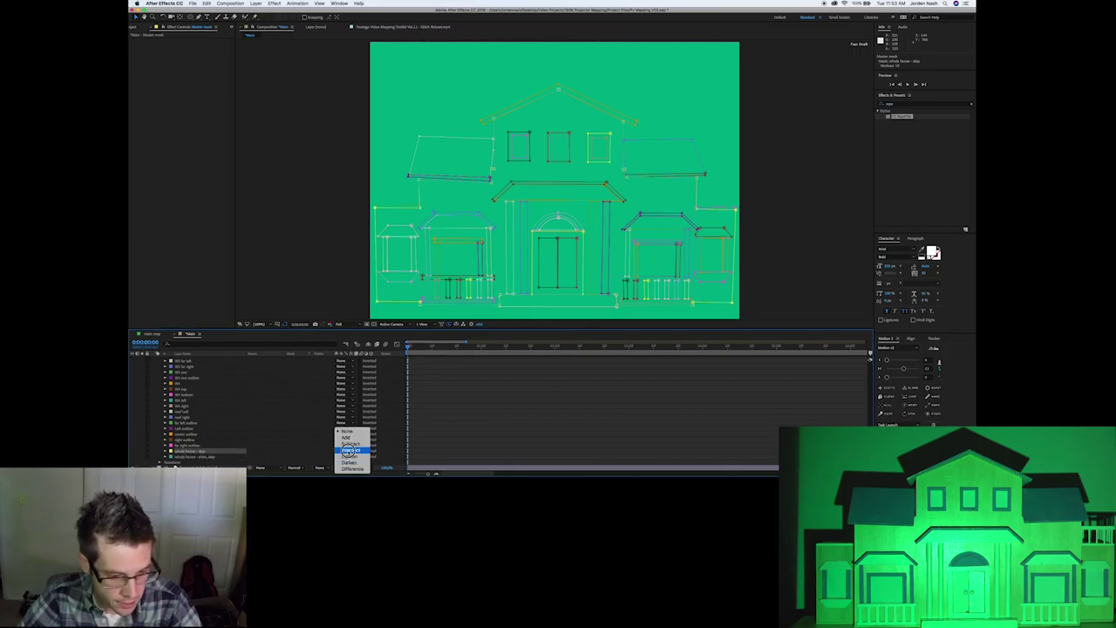
click(355, 438)
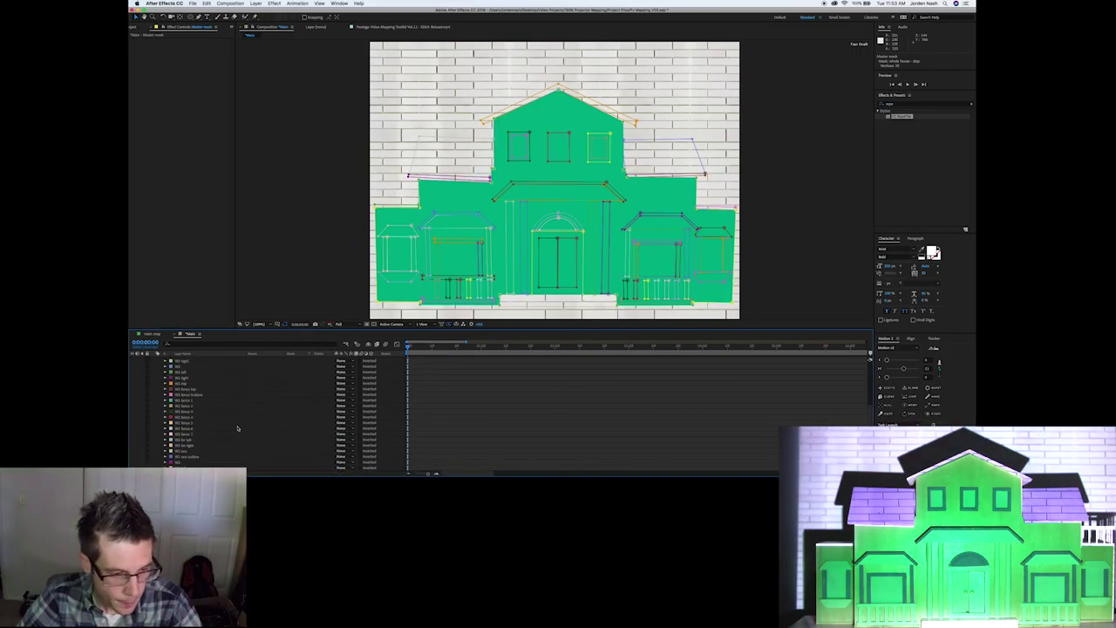
Collapse the Master mask layer and set the brick image layer's track matte to Alpha Matte "[Master mask]".
click(175, 406)
click(155, 405)
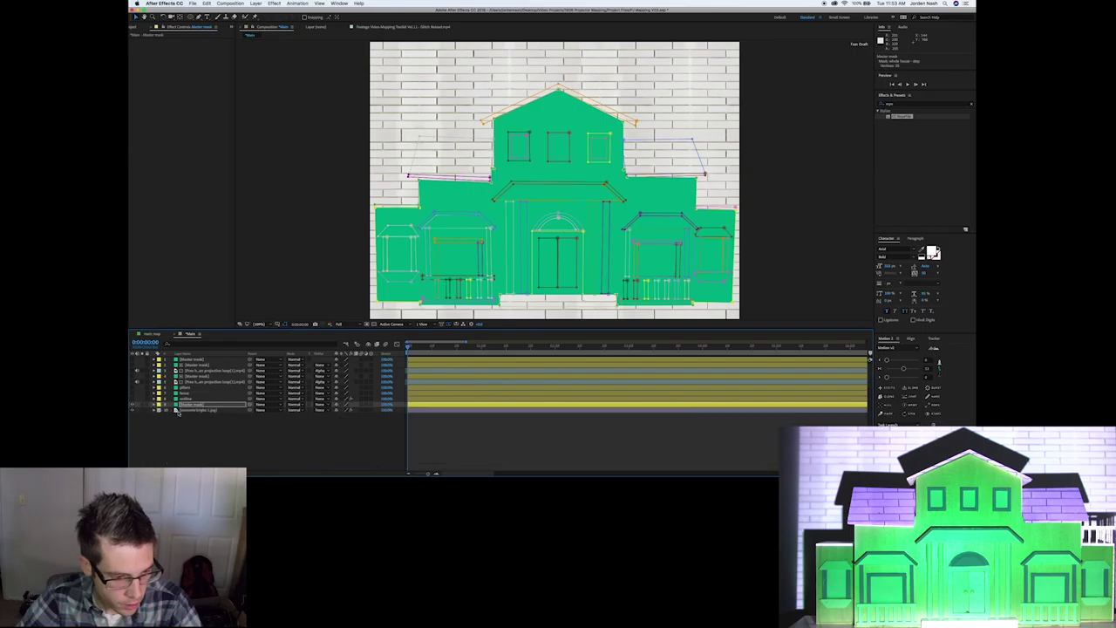
click(194, 411)
click(336, 410)
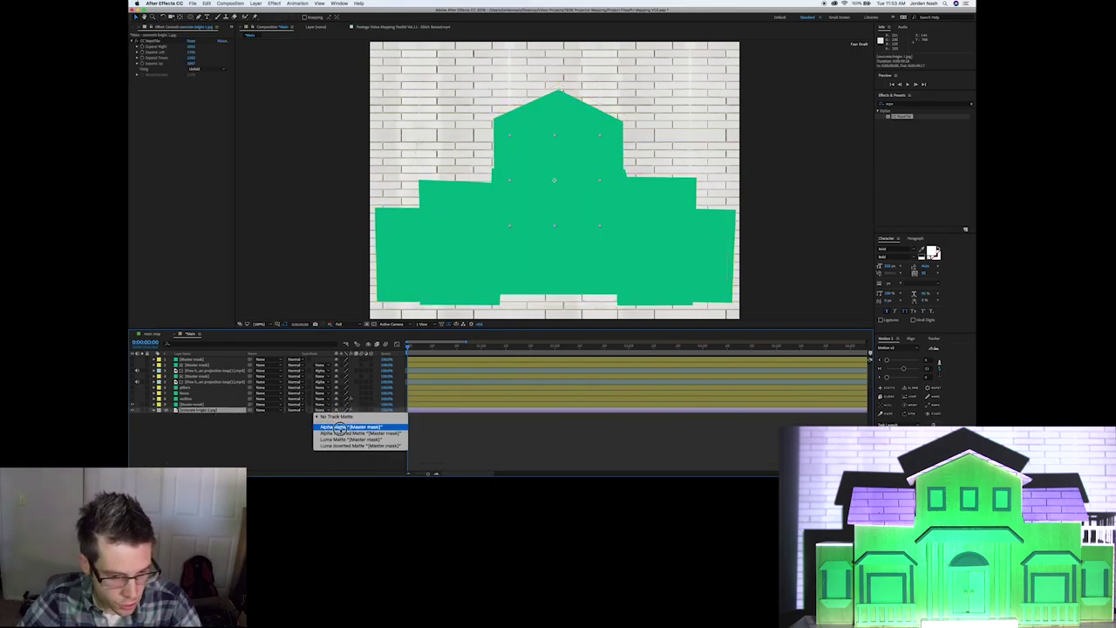
click(349, 427)
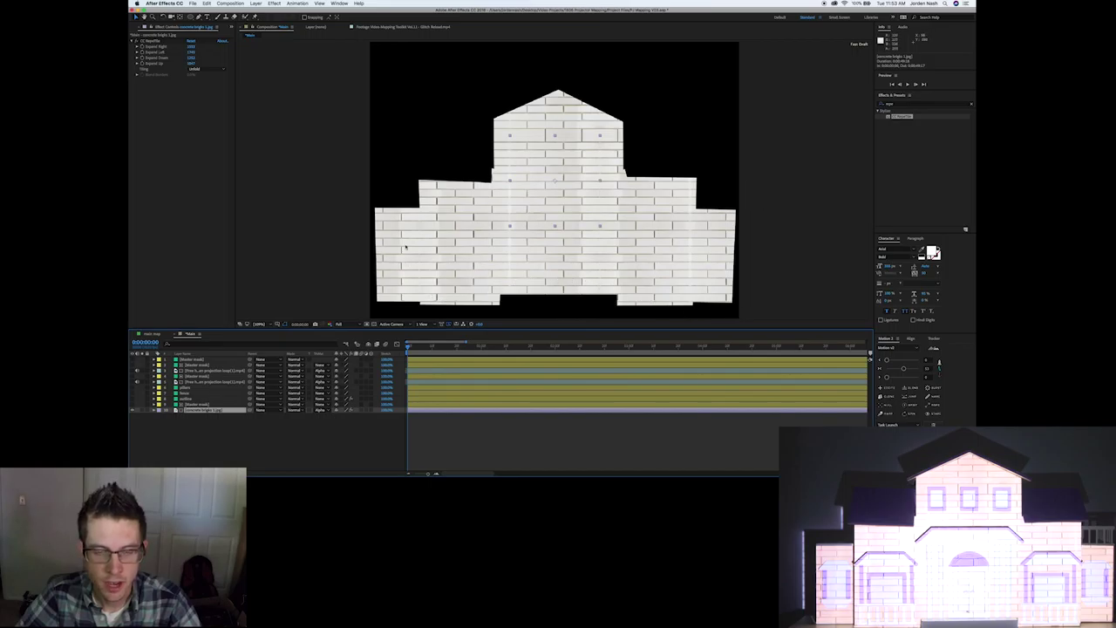
Pre-compose the brick image layer together with its Master mask matte into a new composition named "shatter bricks".
click(224, 444)
click(212, 409)
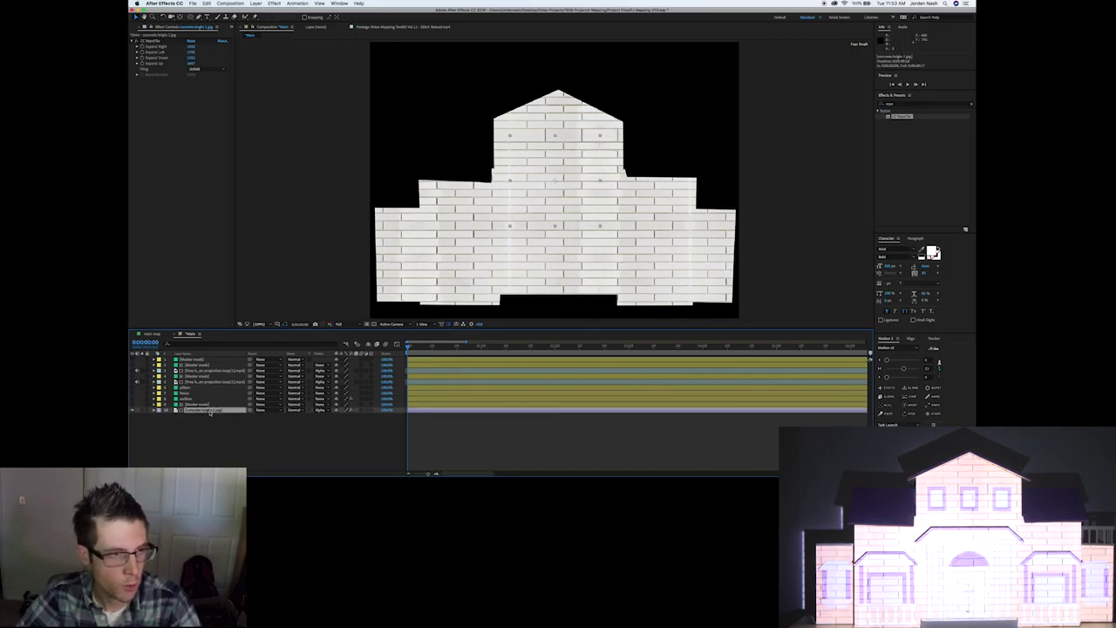
click(231, 420)
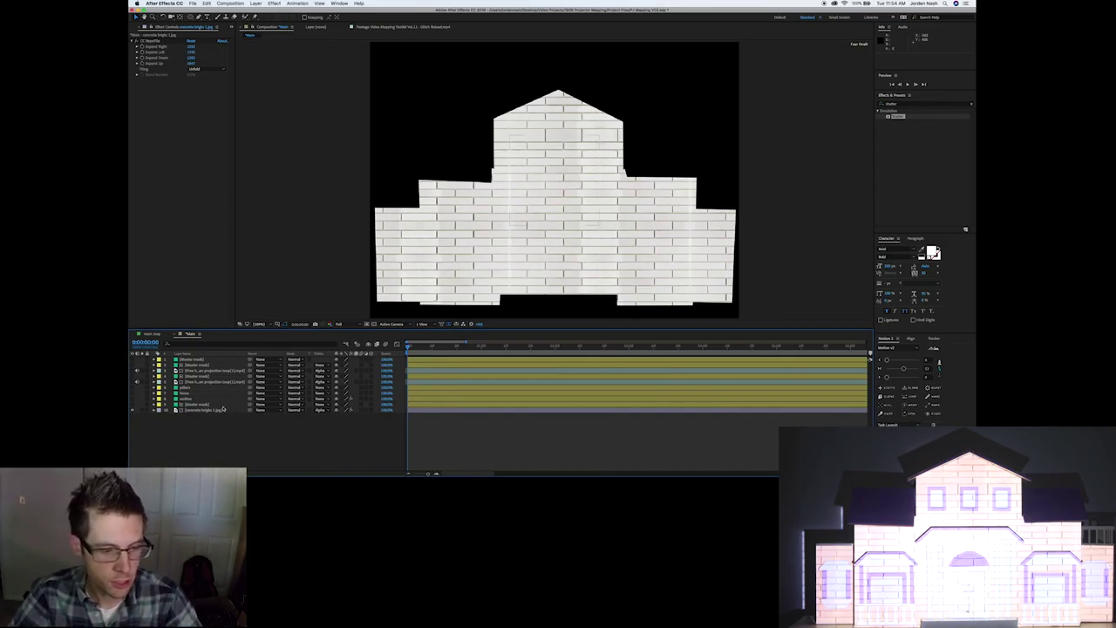
click(224, 407)
shift+click(218, 411)
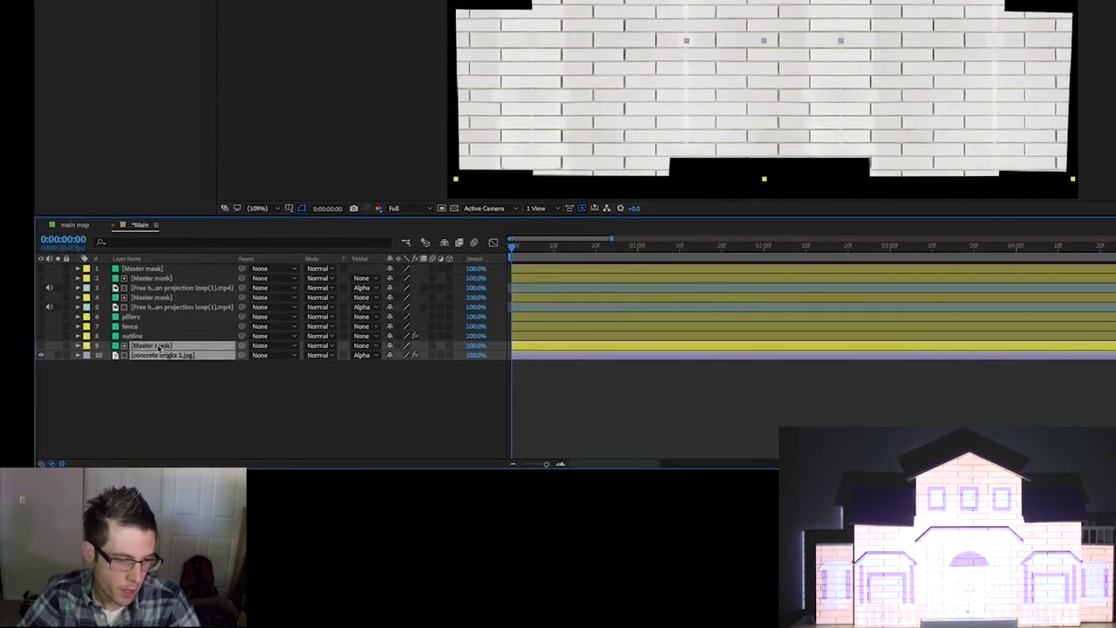
right_click(158, 346)
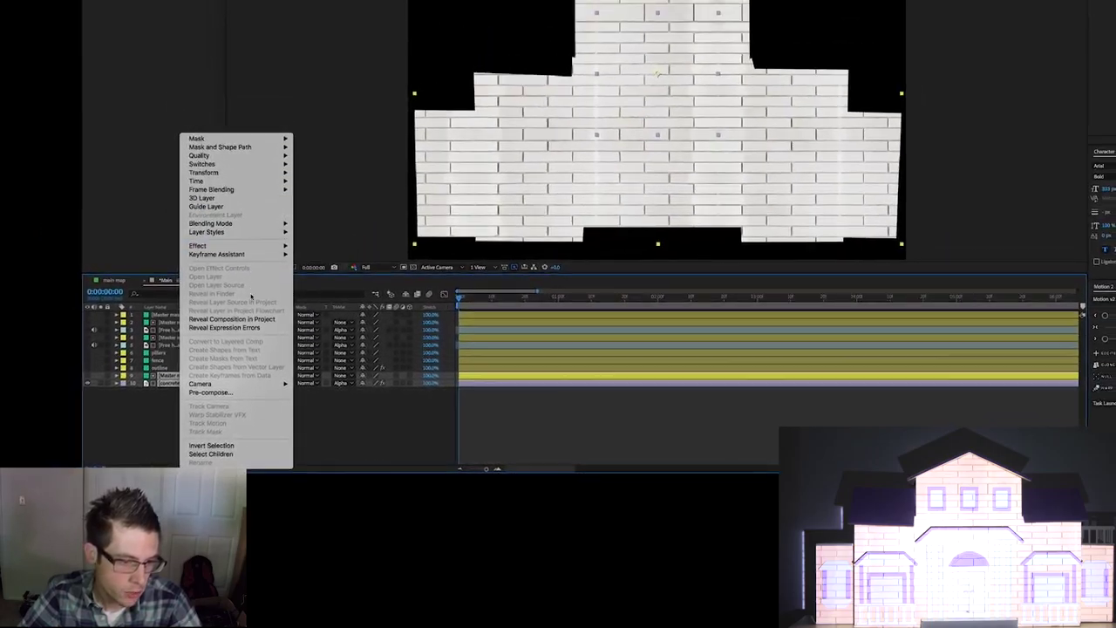
click(211, 392)
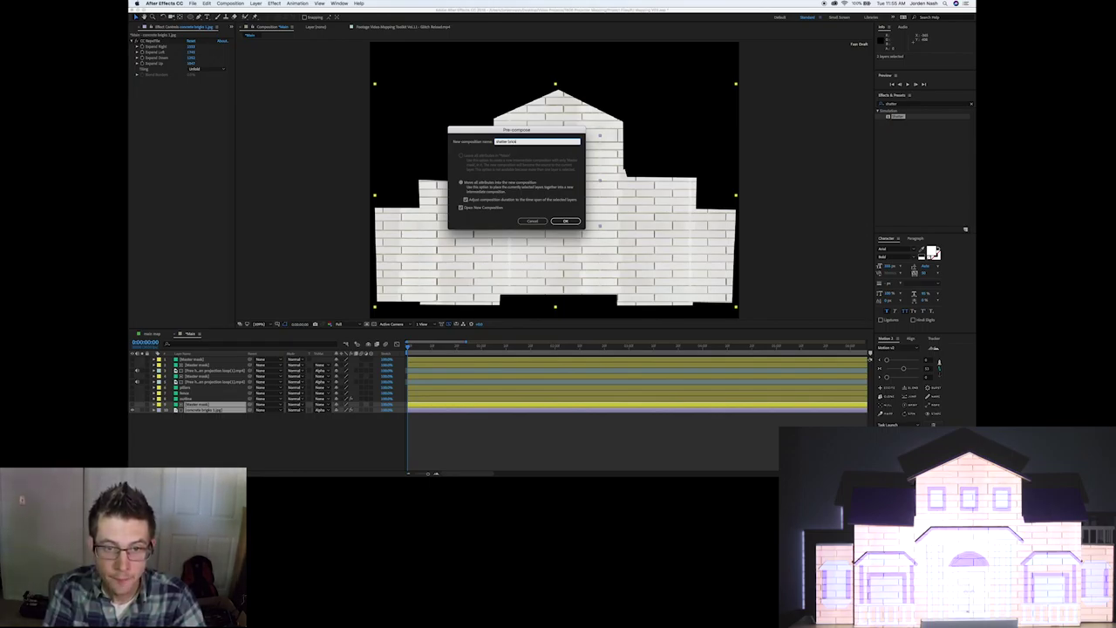
key(Return)
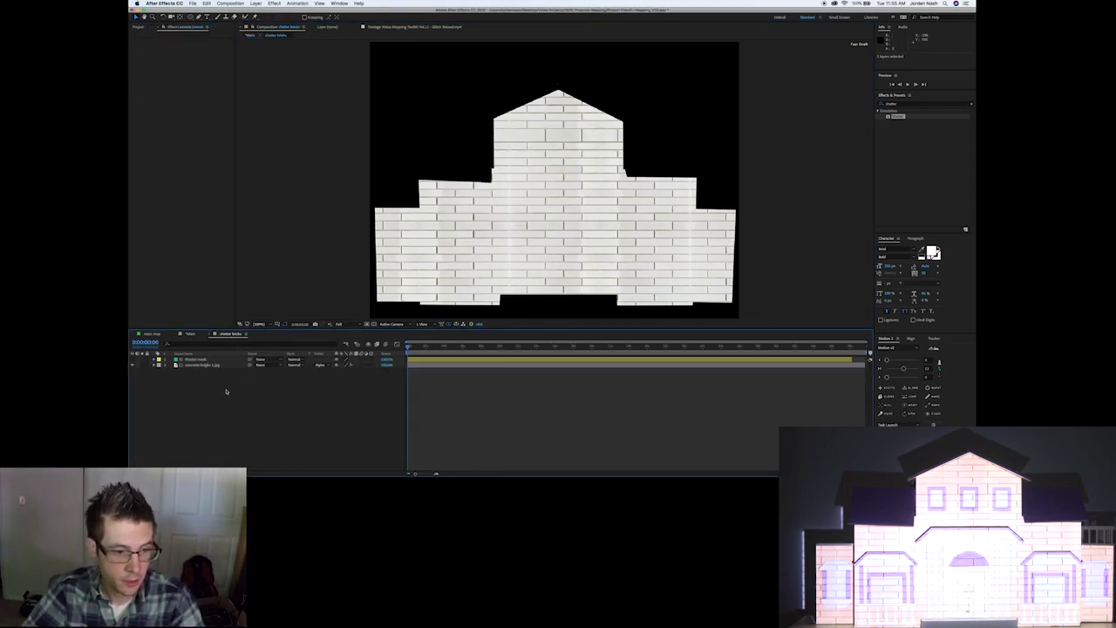
Check the layers inside the shatter bricks composition and return to the Main composition.
drag(226, 391, 174, 354)
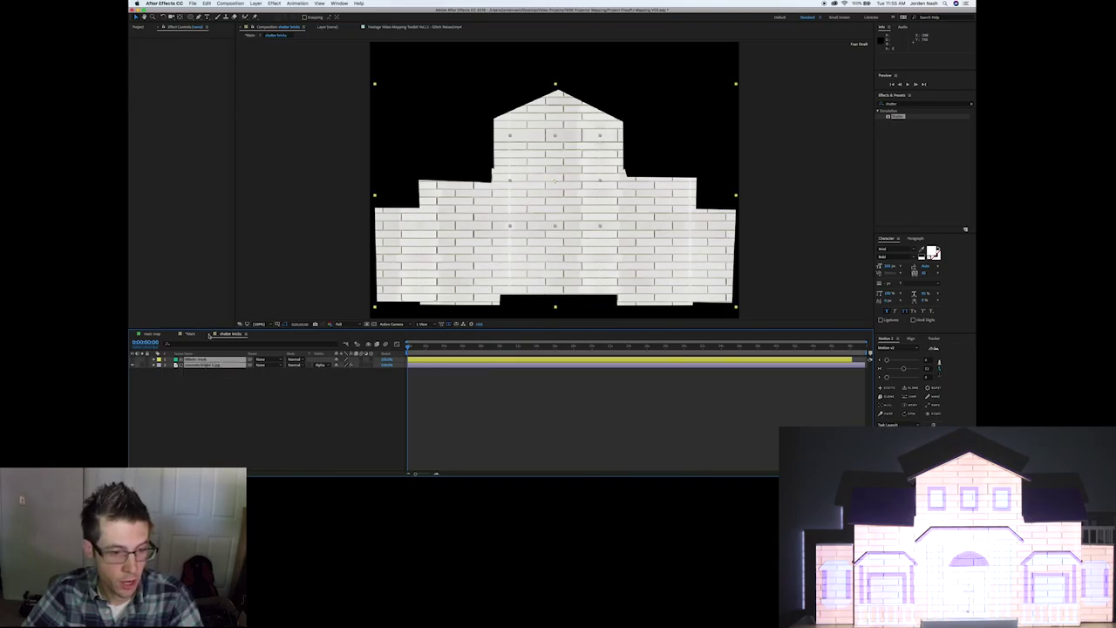
click(191, 334)
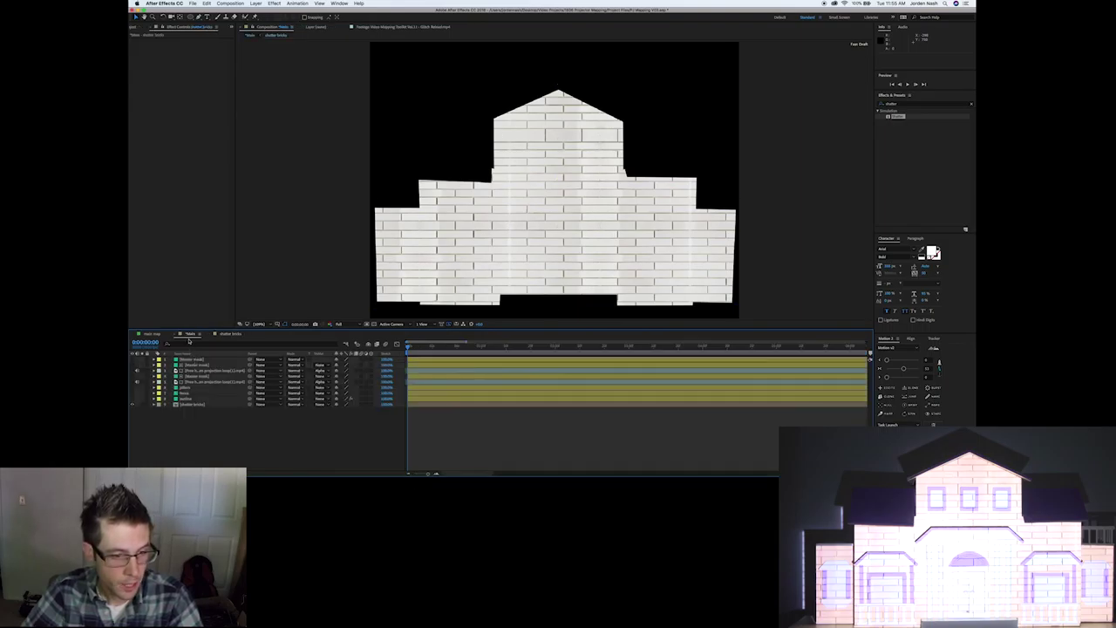
click(186, 404)
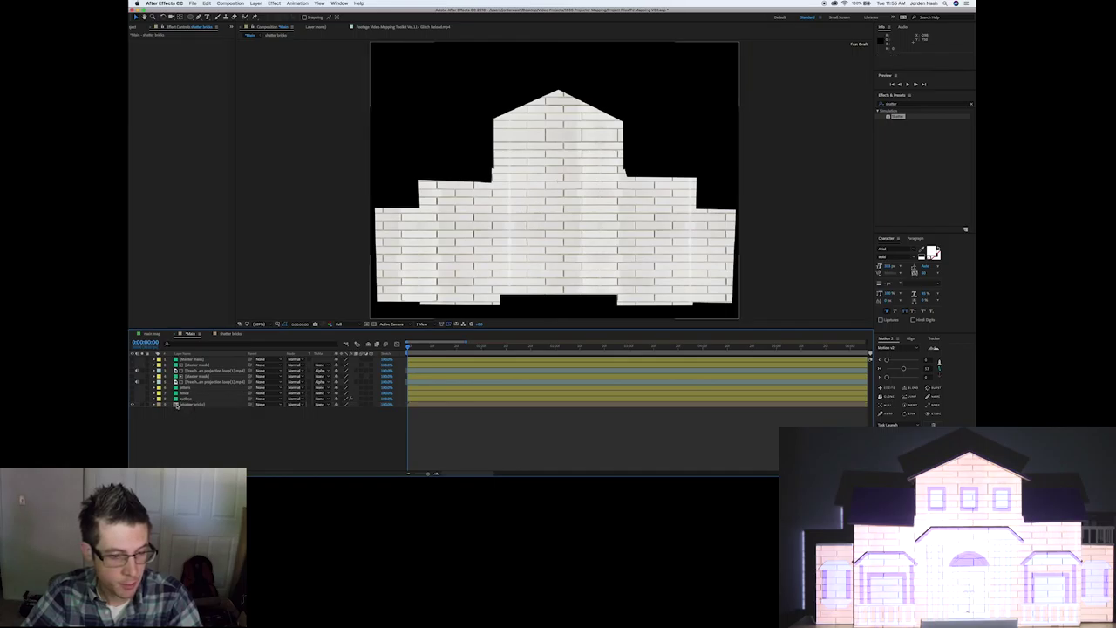
double_click(179, 406)
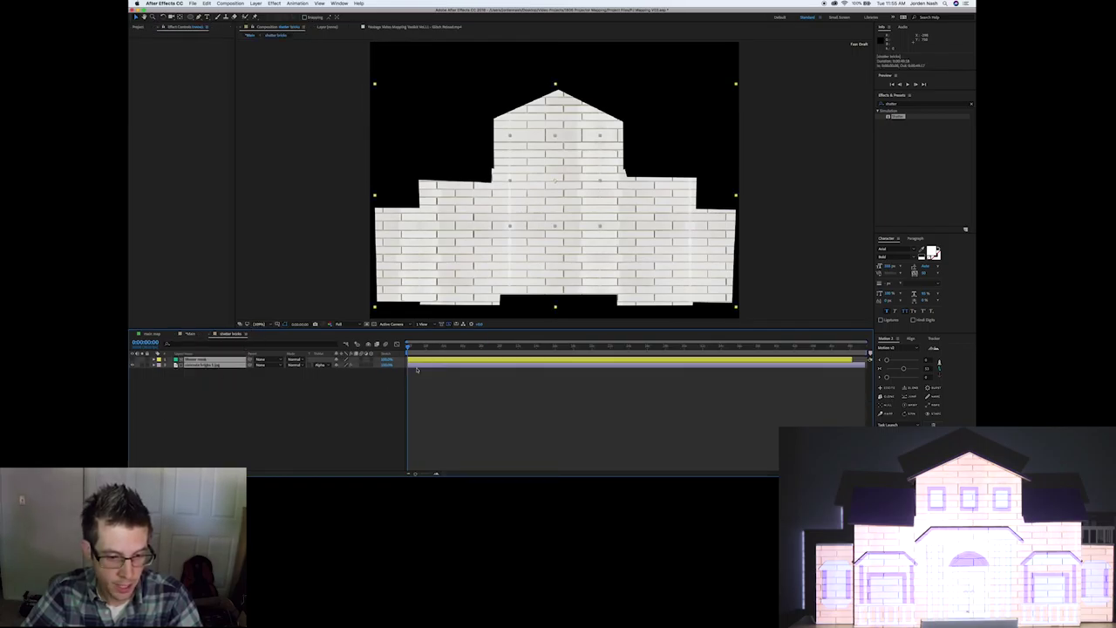
click(191, 334)
Apply the Shatter effect to the shatter bricks layer and set its View to Rendered.
click(198, 407)
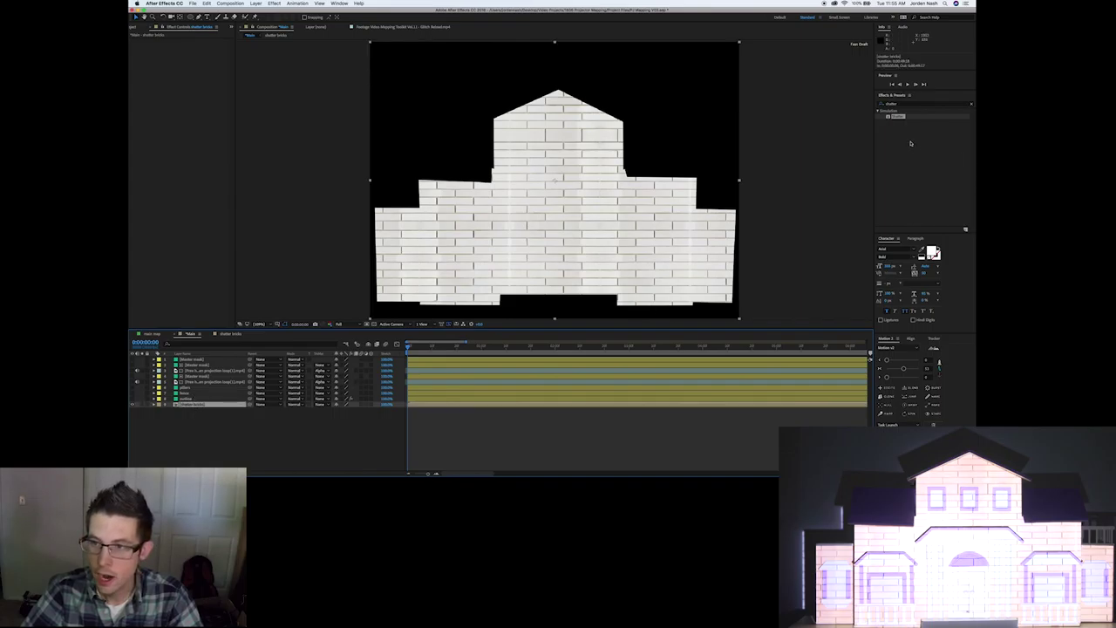
drag(898, 116, 209, 406)
click(218, 45)
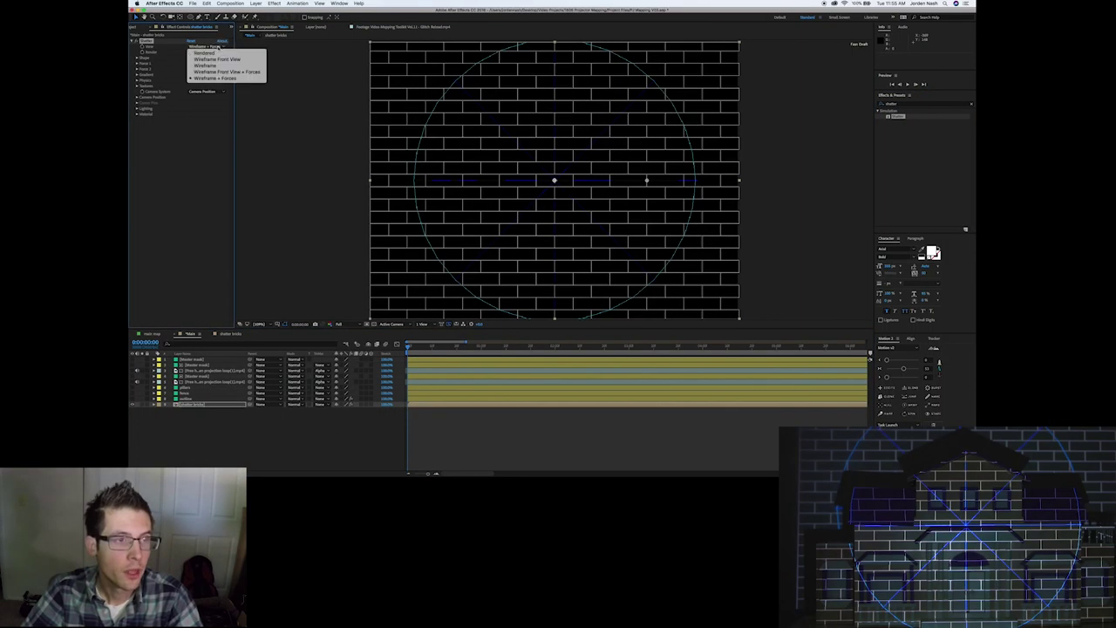
click(205, 53)
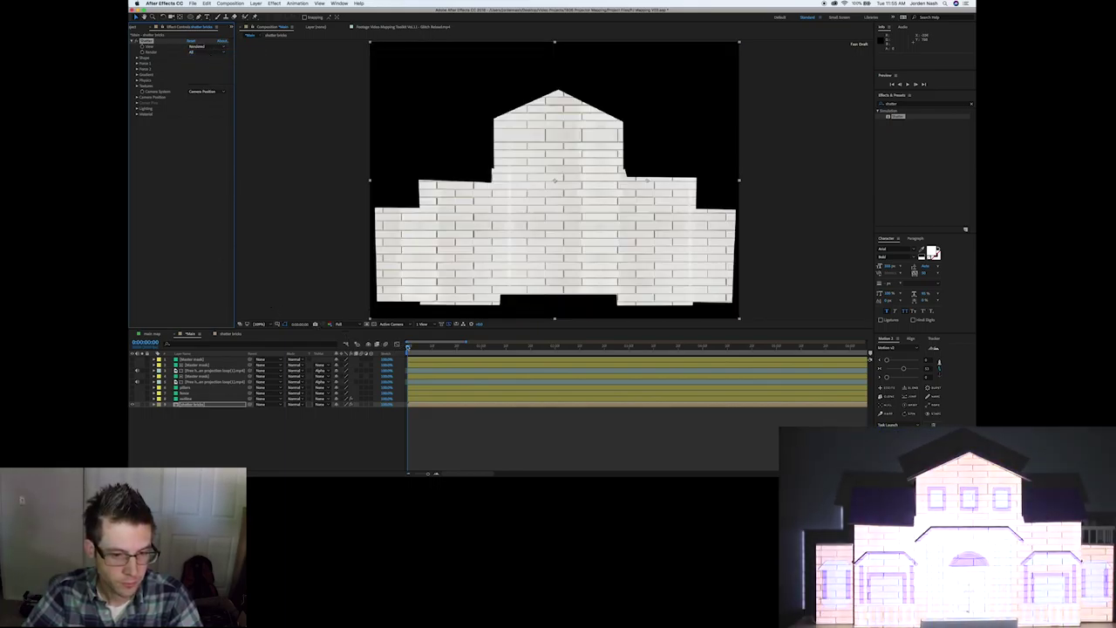
mouse_move(410, 347)
mouse_down()
mouse_move(443, 349)
mouse_move(408, 359)
mouse_up()
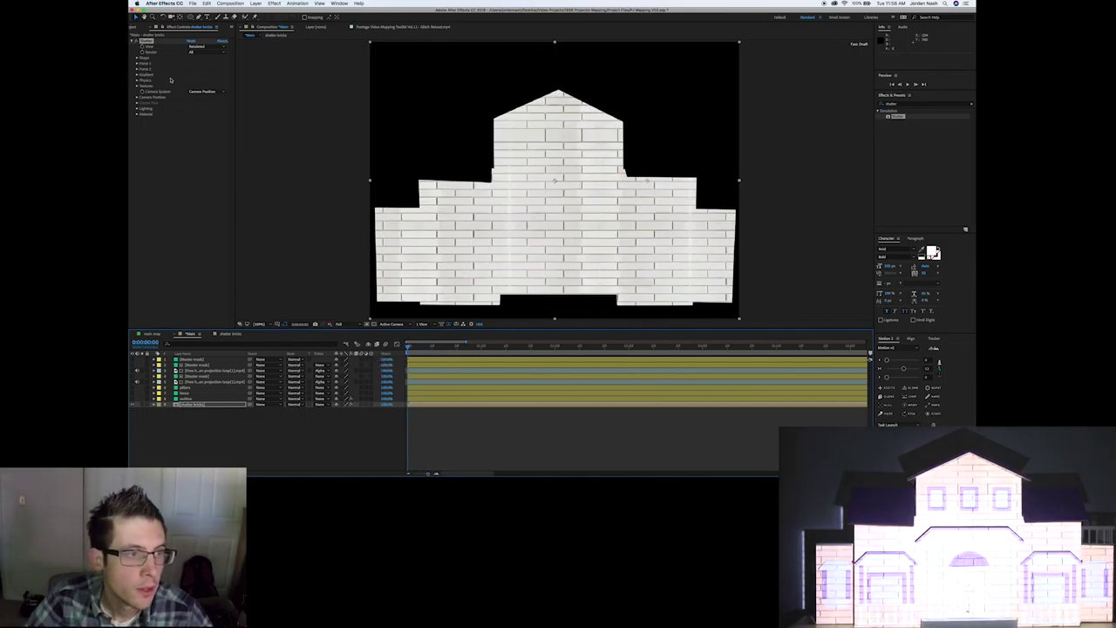
Look through Shatter's Force 1 and Shape settings, including the pattern choices, and preview the brick explosion.
click(137, 63)
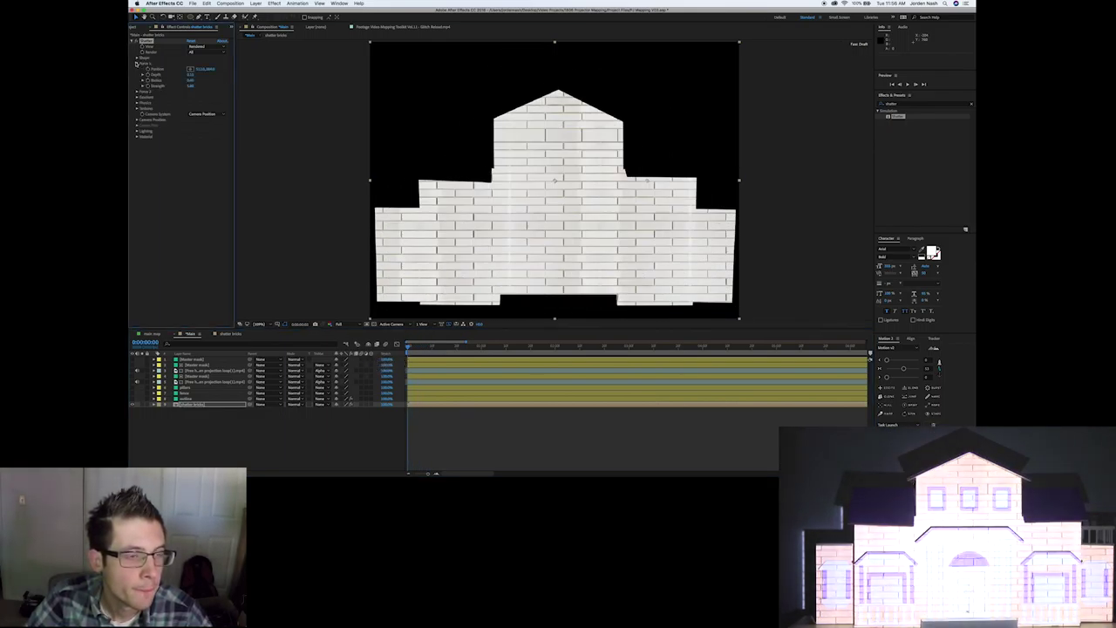
click(137, 58)
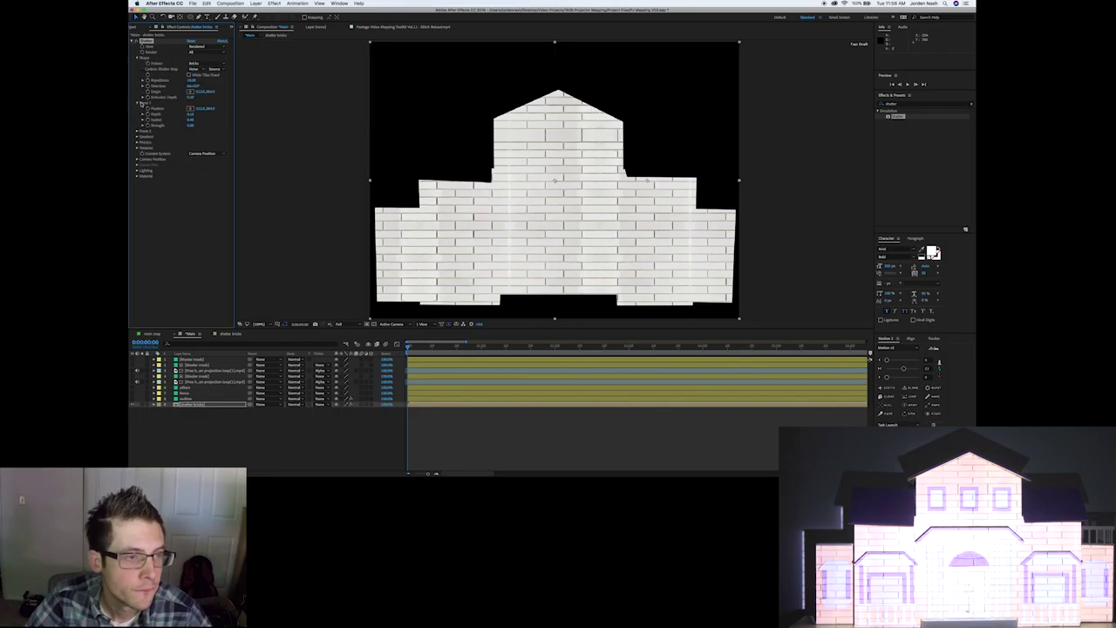
click(137, 102)
click(137, 58)
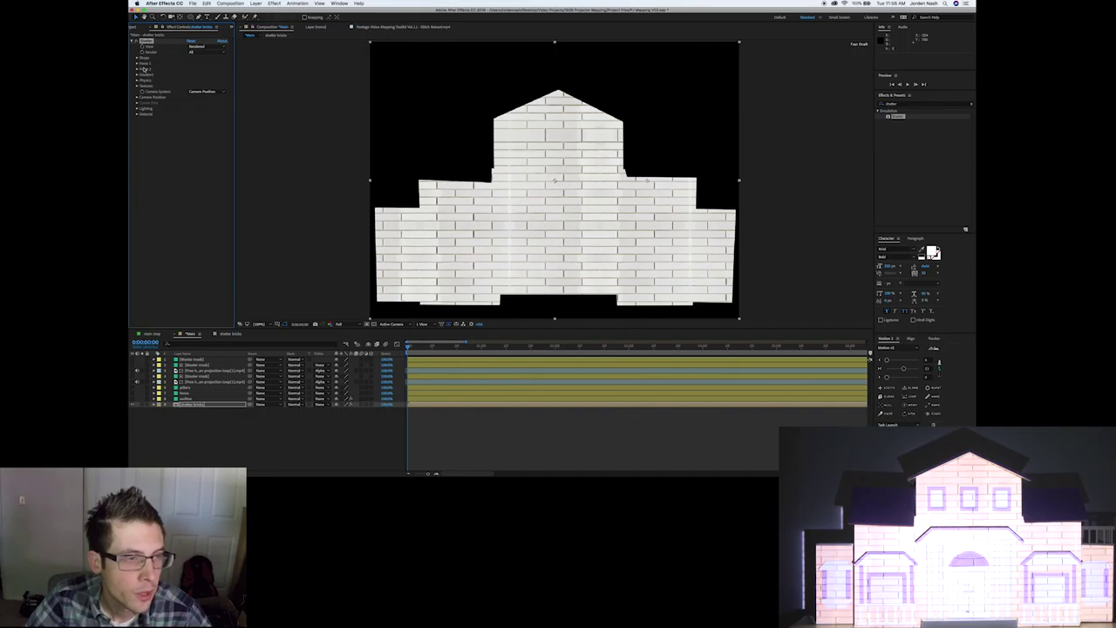
click(137, 58)
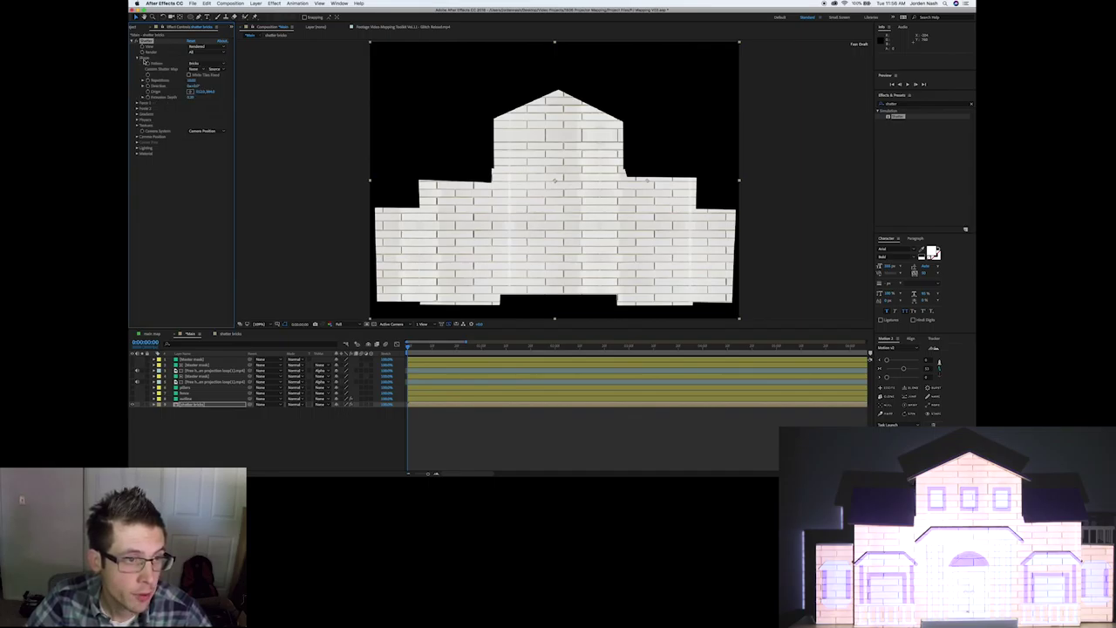
click(214, 63)
click(203, 80)
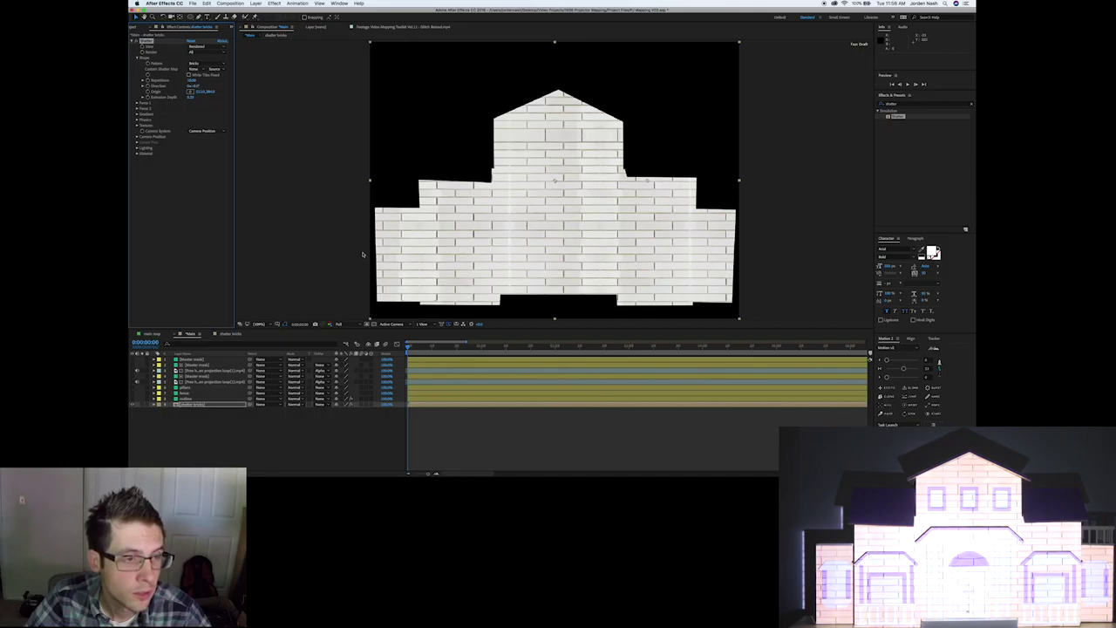
key(space)
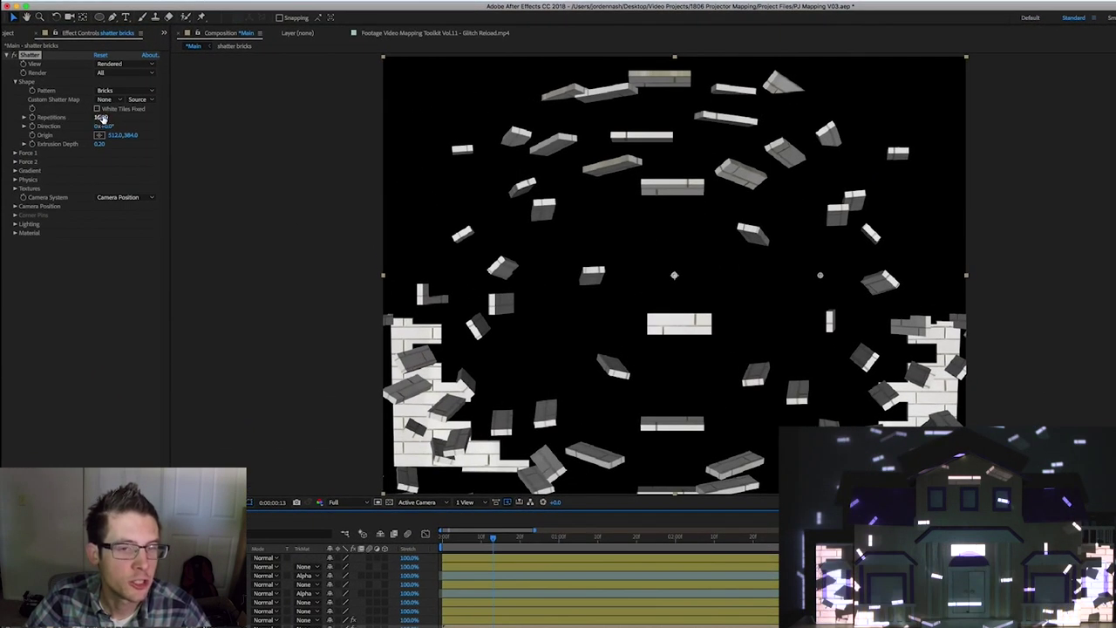
Set Shatter's Shape repetitions to about 22 and its extrusion depth to 0.27, with the Bricks pattern.
click(153, 97)
drag(109, 121, 168, 122)
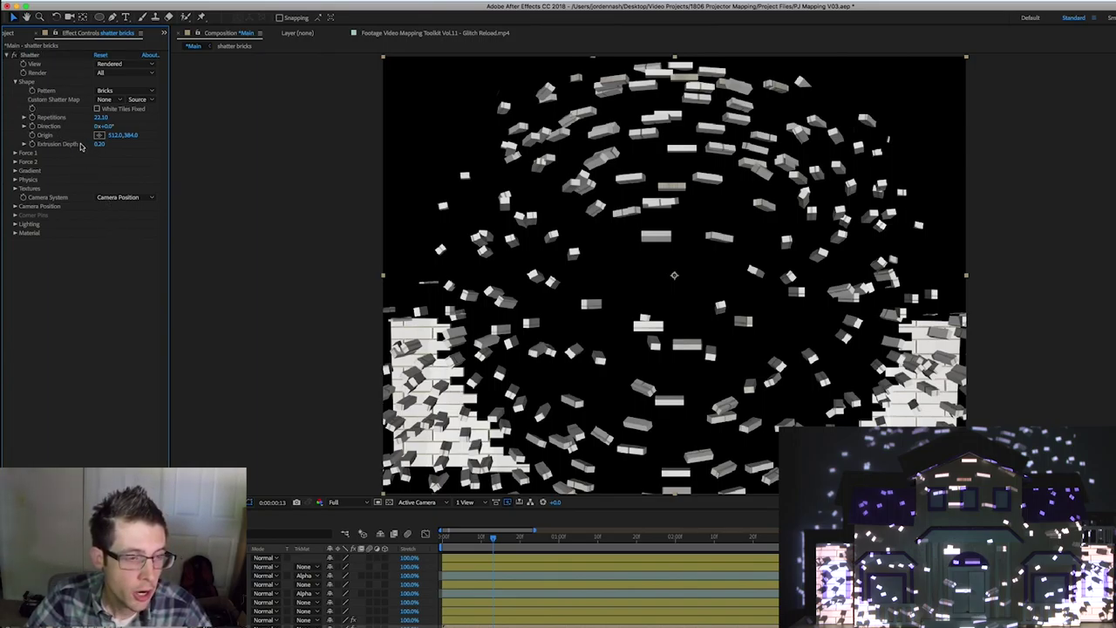
mouse_move(99, 144)
mouse_down()
mouse_move(149, 146)
mouse_move(99, 144)
mouse_up()
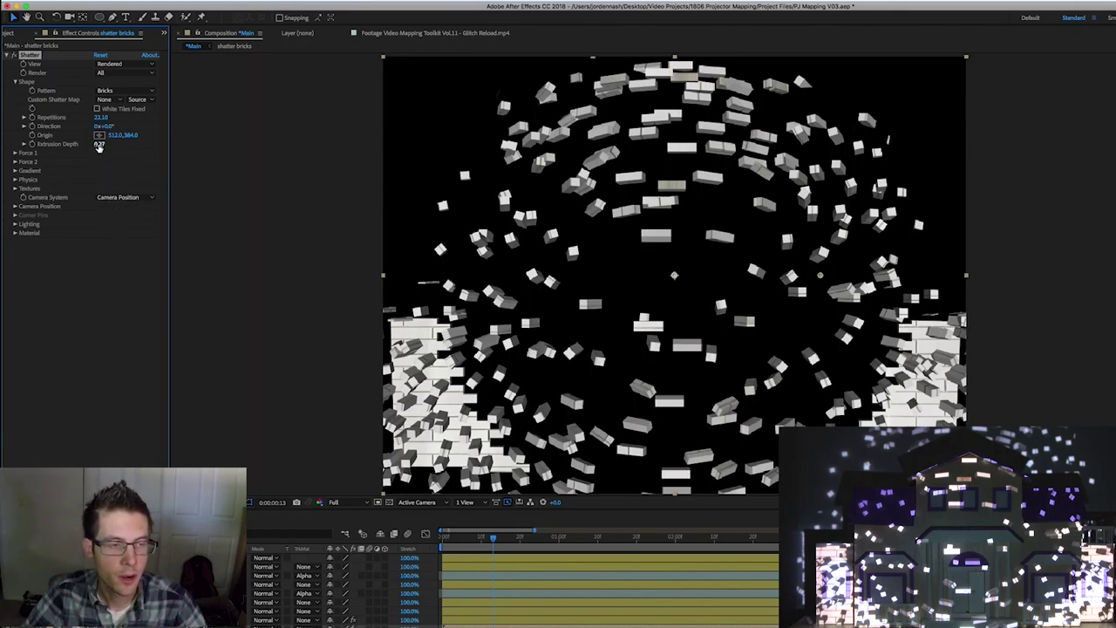
Move Shatter's Force 1 position vertically up above the house, keeping its horizontal value at 512.
click(15, 82)
click(15, 91)
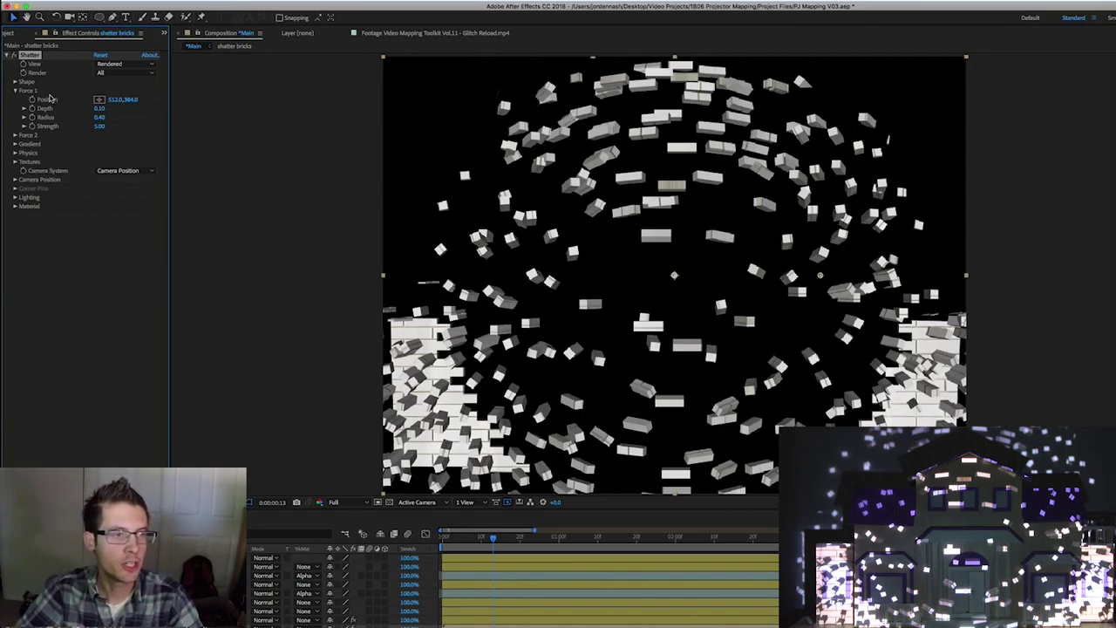
drag(131, 101, 2, 116)
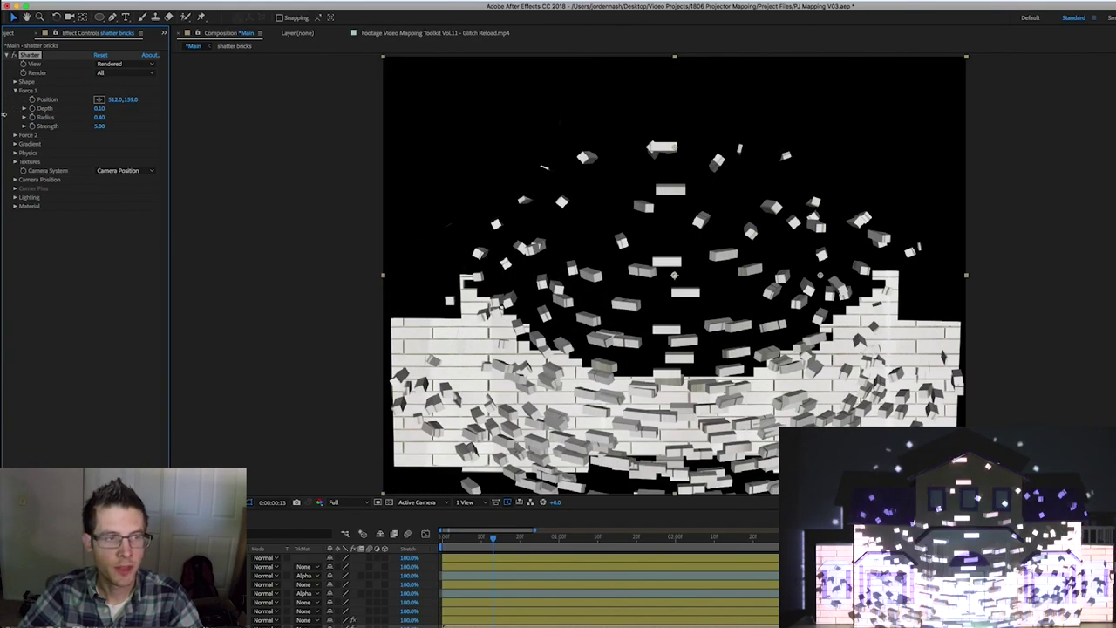
drag(131, 100, 3, 112)
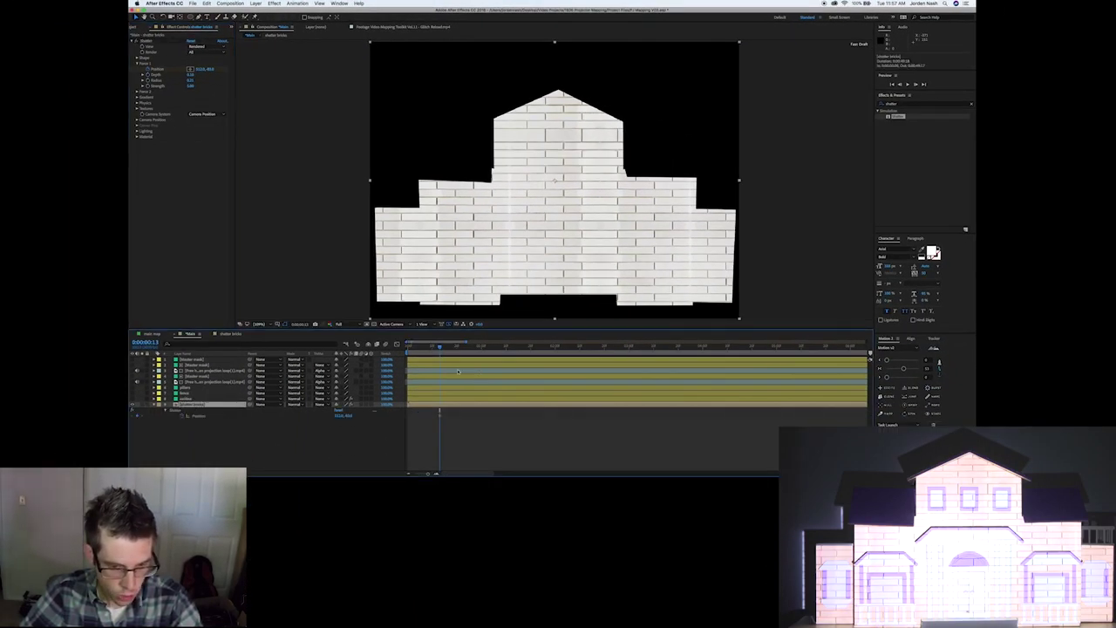
Keyframe Shatter's Force 1 position from above the house at the first frame down to the house's base at 3:00.
click(427, 417)
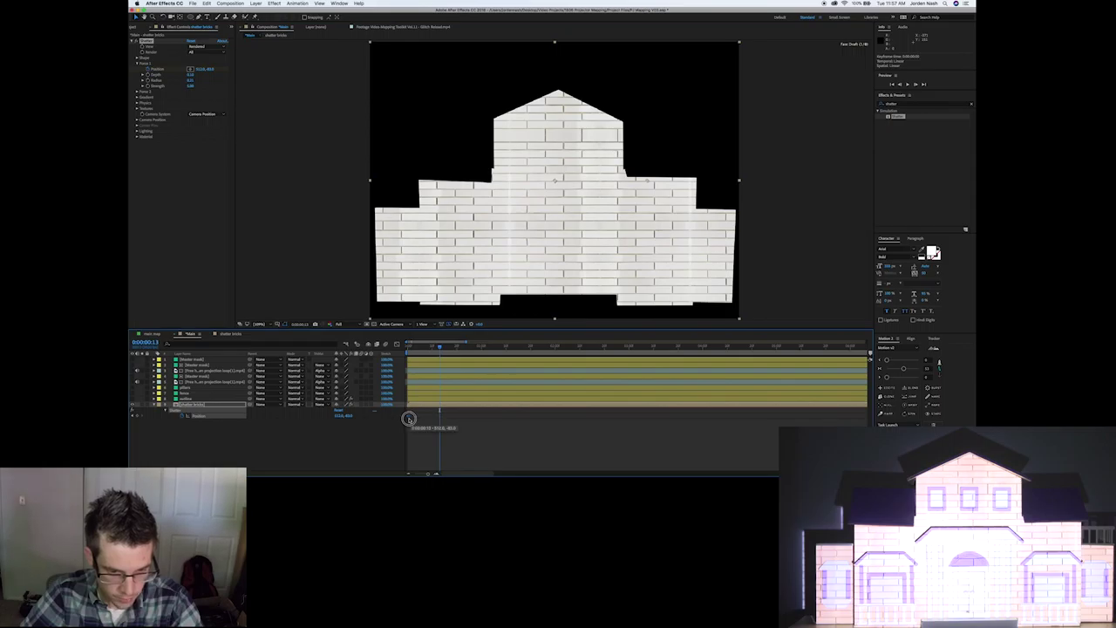
drag(543, 346, 646, 350)
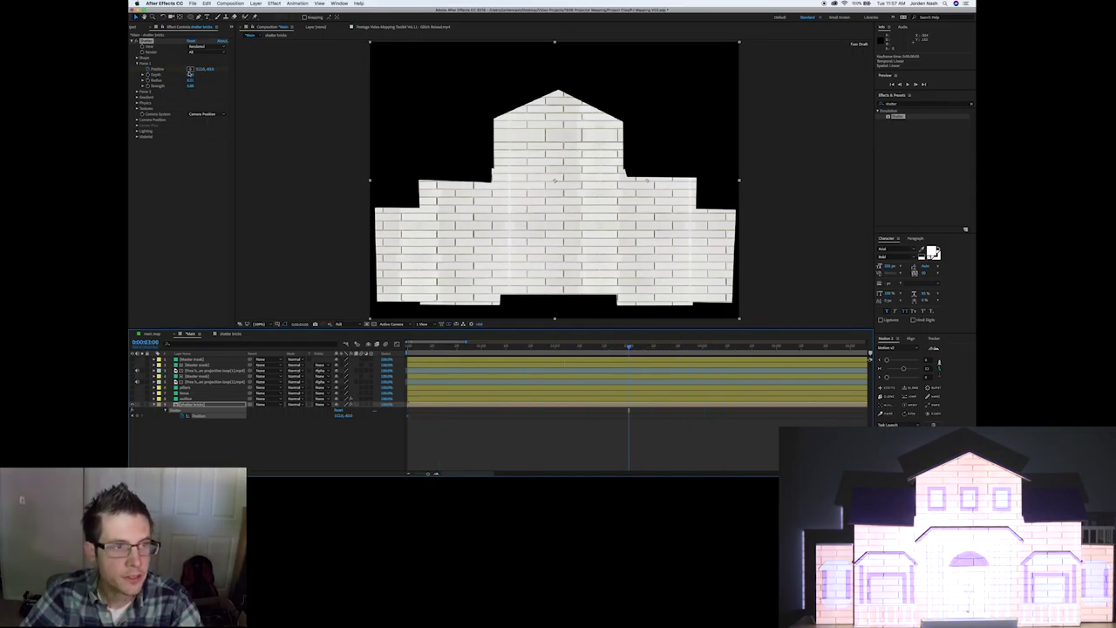
drag(210, 71, 454, 106)
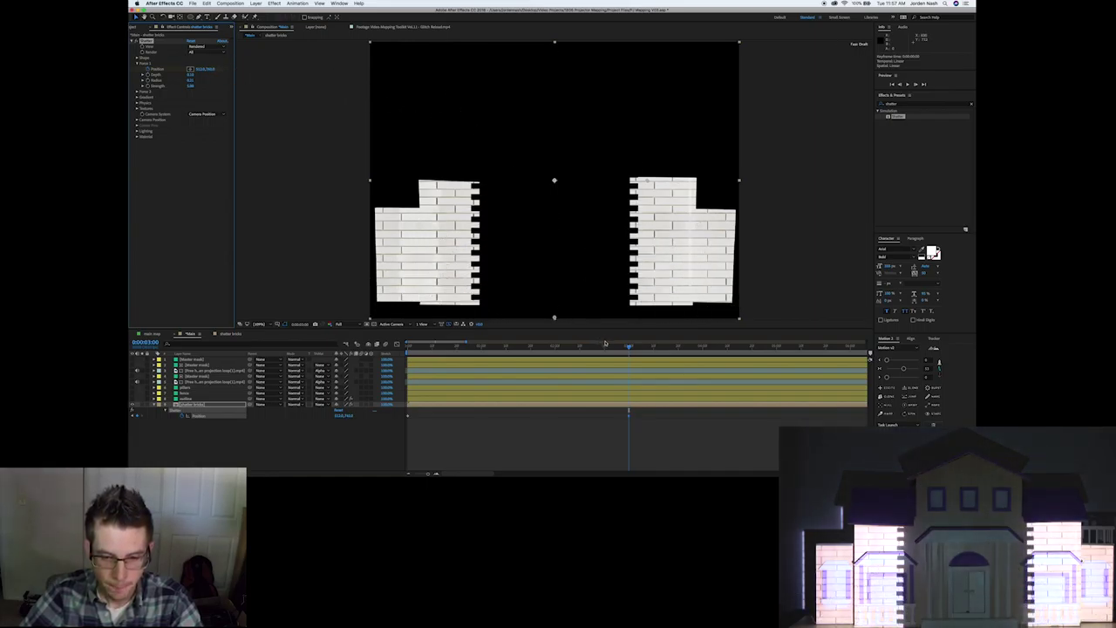
drag(613, 348, 451, 352)
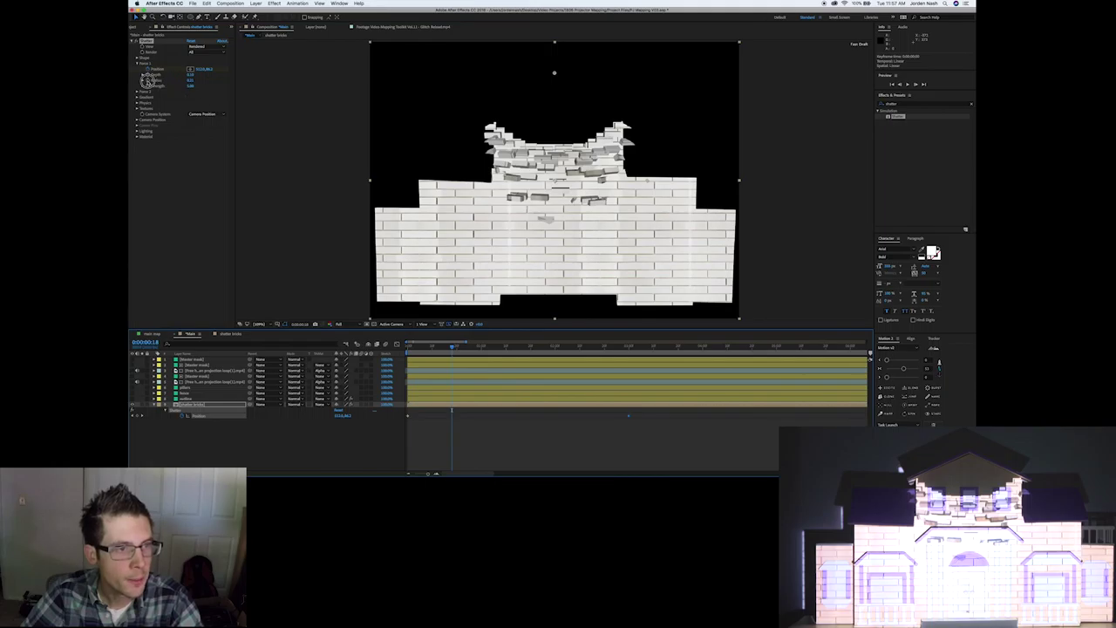
Keyframe Shatter's Force 1 radius at 0:18 and increase it at 1:22 so the break reaches the outer walls.
click(148, 81)
drag(506, 345, 534, 346)
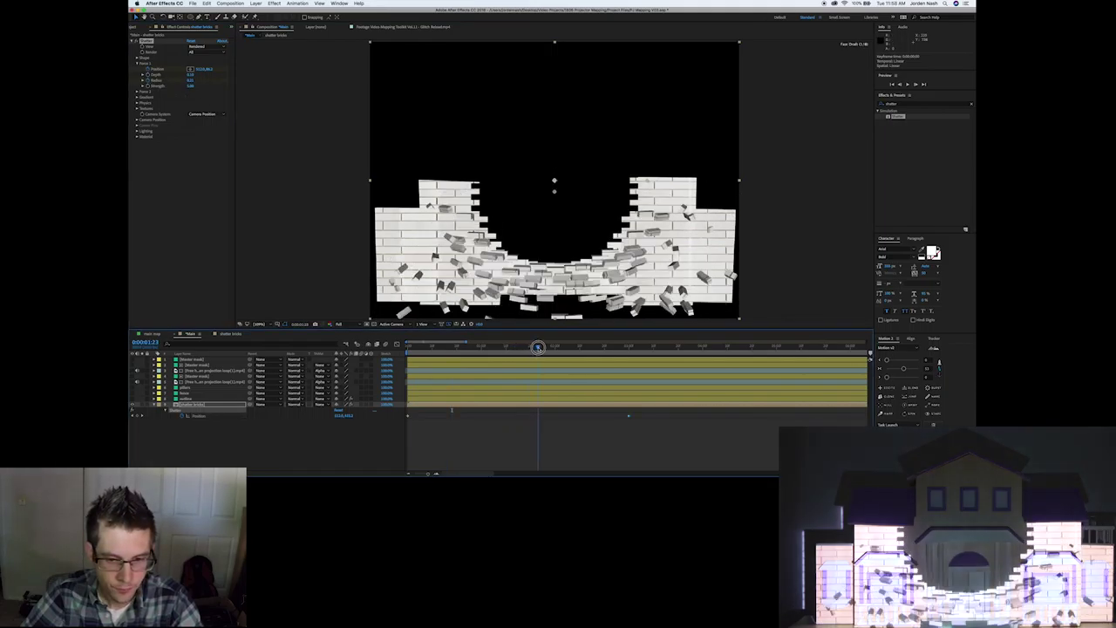
drag(191, 82, 198, 83)
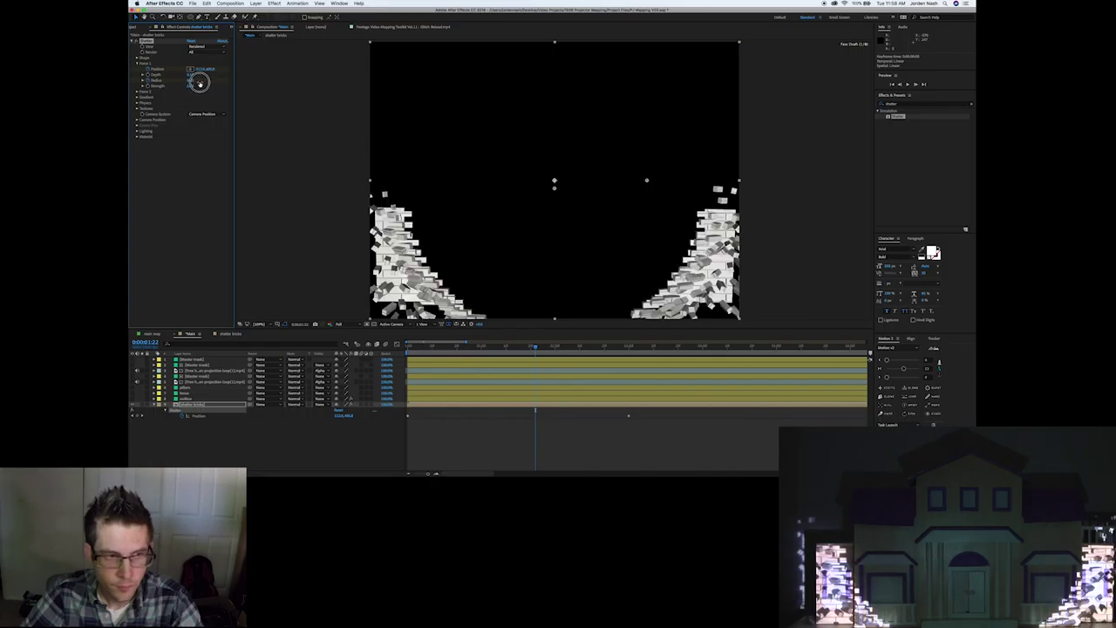
click(205, 406)
key(u)
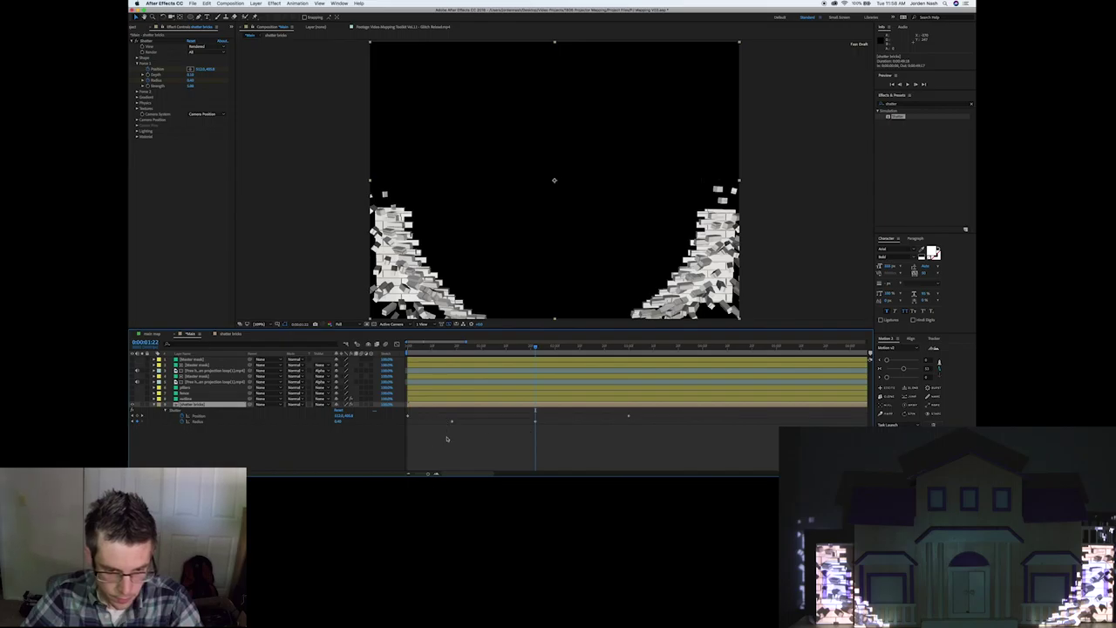
drag(551, 436, 438, 407)
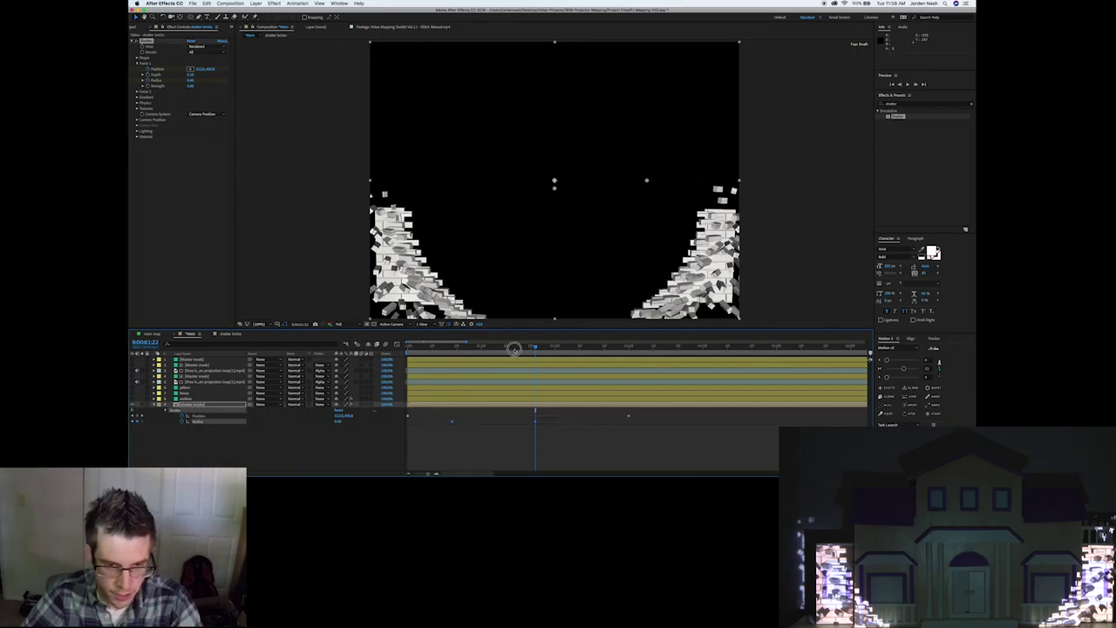
Increase the Force 1 radius further at 2:18 to clear the remaining side walls, and scrub back through the animation.
drag(514, 349, 580, 388)
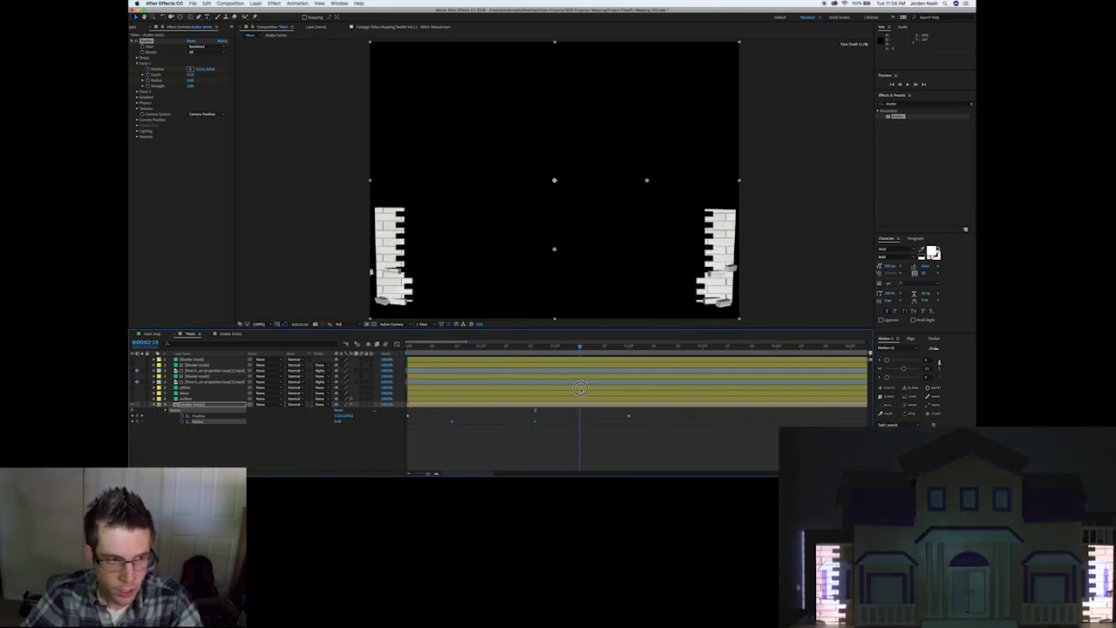
drag(188, 83, 194, 83)
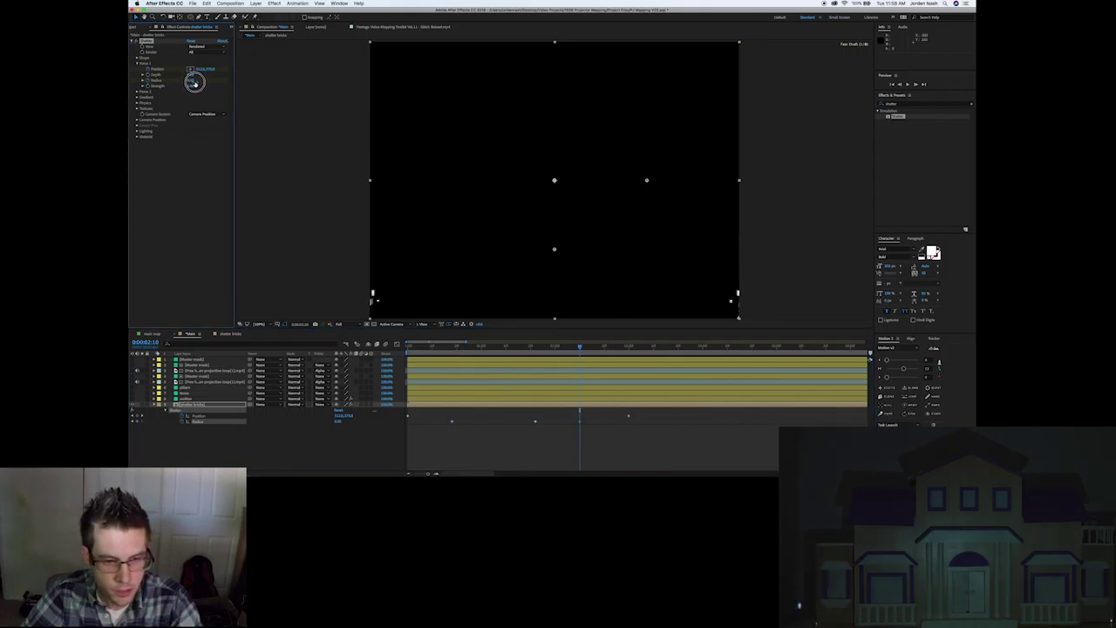
drag(574, 353, 444, 353)
Lower the gravity in Shatter's Physics settings and preview how the bricks fall.
click(138, 63)
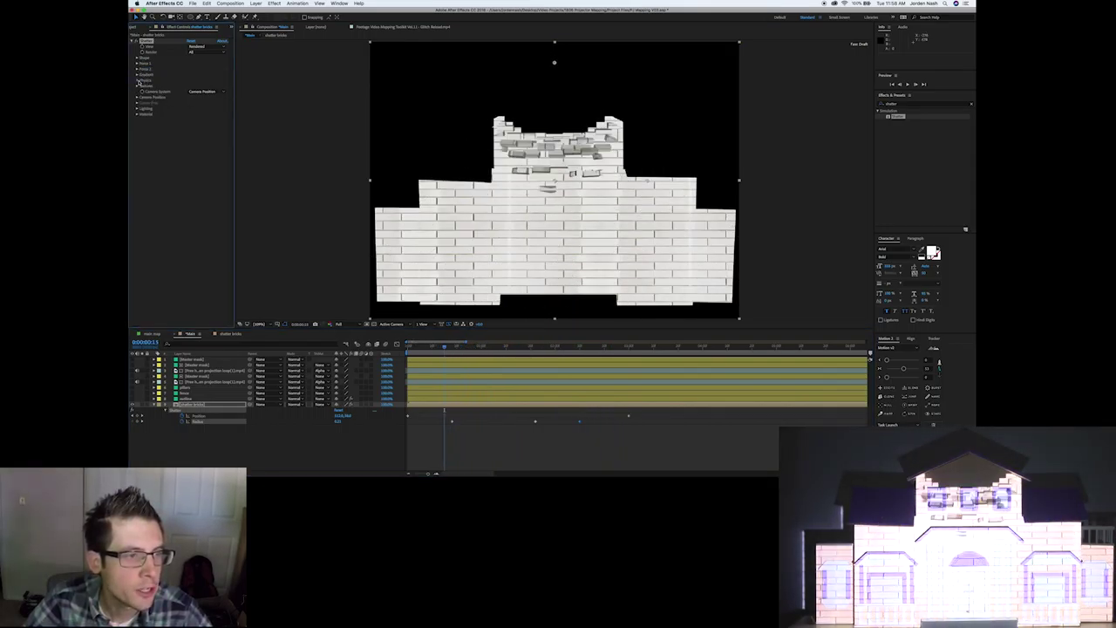
click(138, 80)
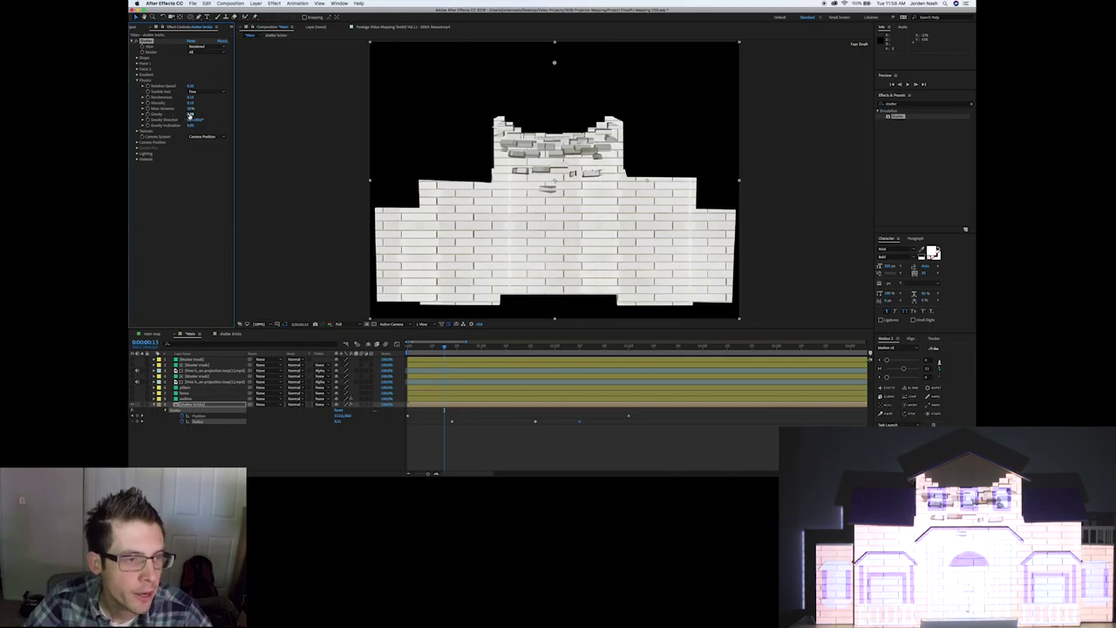
key(Return)
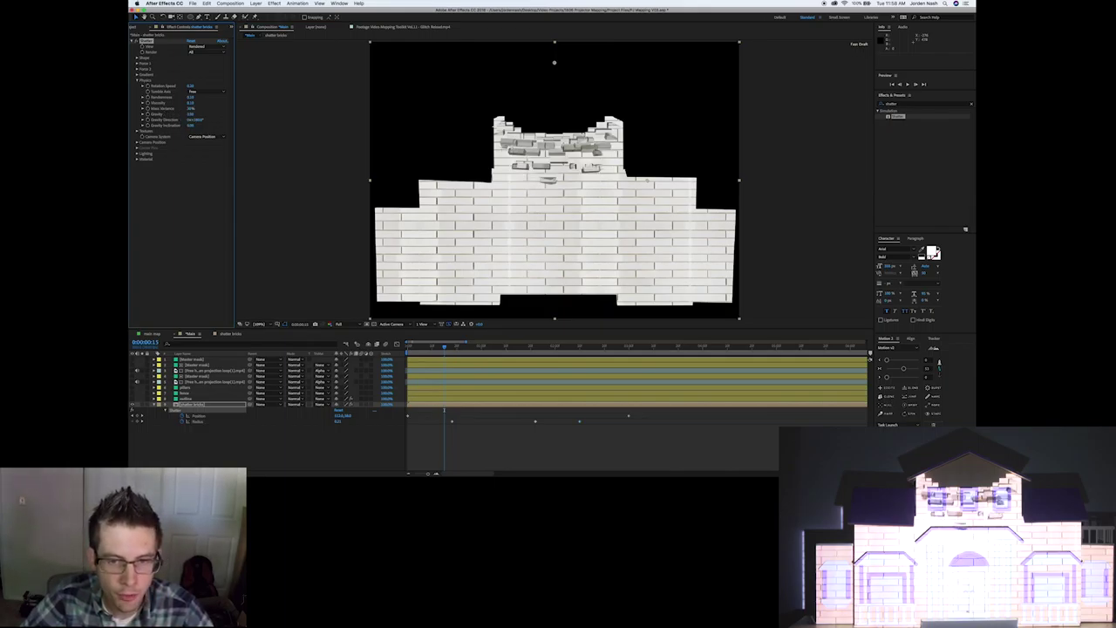
mouse_move(448, 353)
mouse_down()
mouse_move(508, 354)
mouse_move(460, 353)
mouse_up()
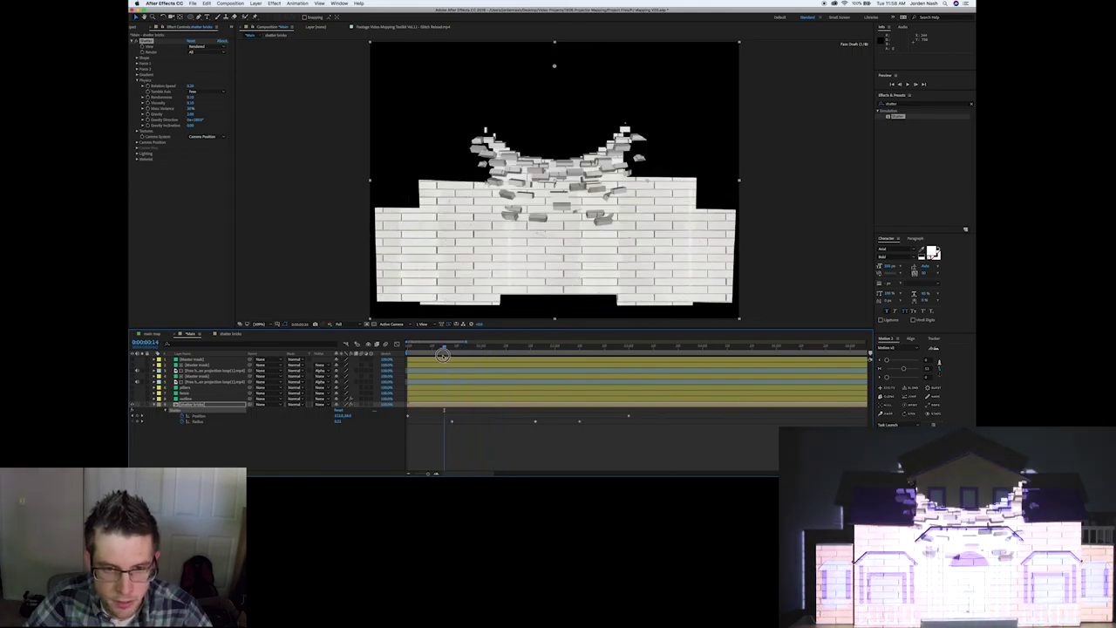
click(191, 114)
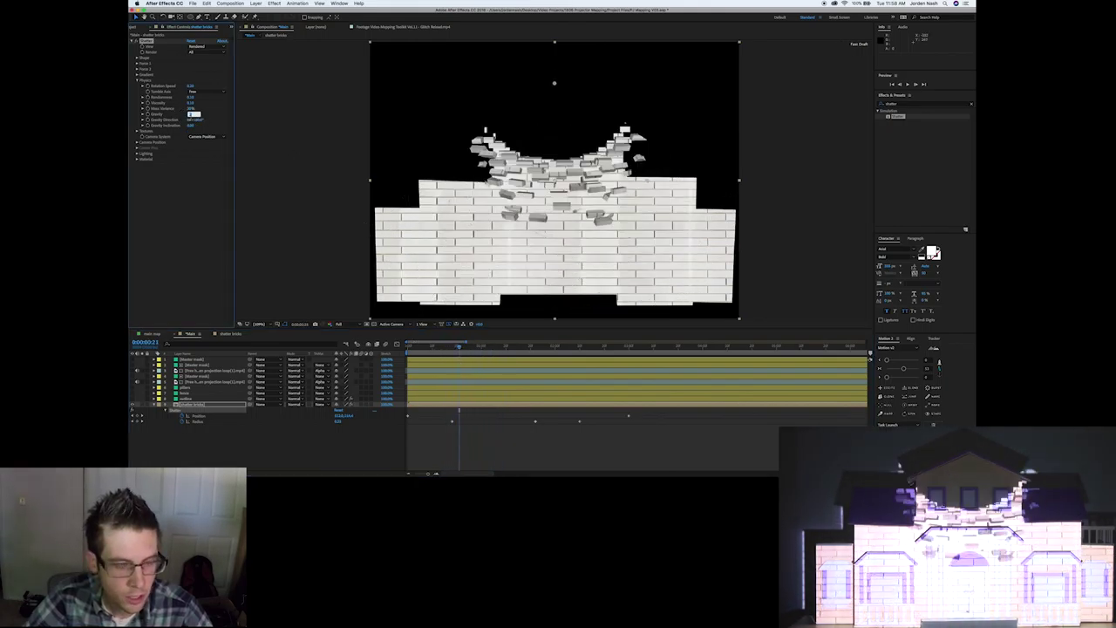
key(Return)
key(space)
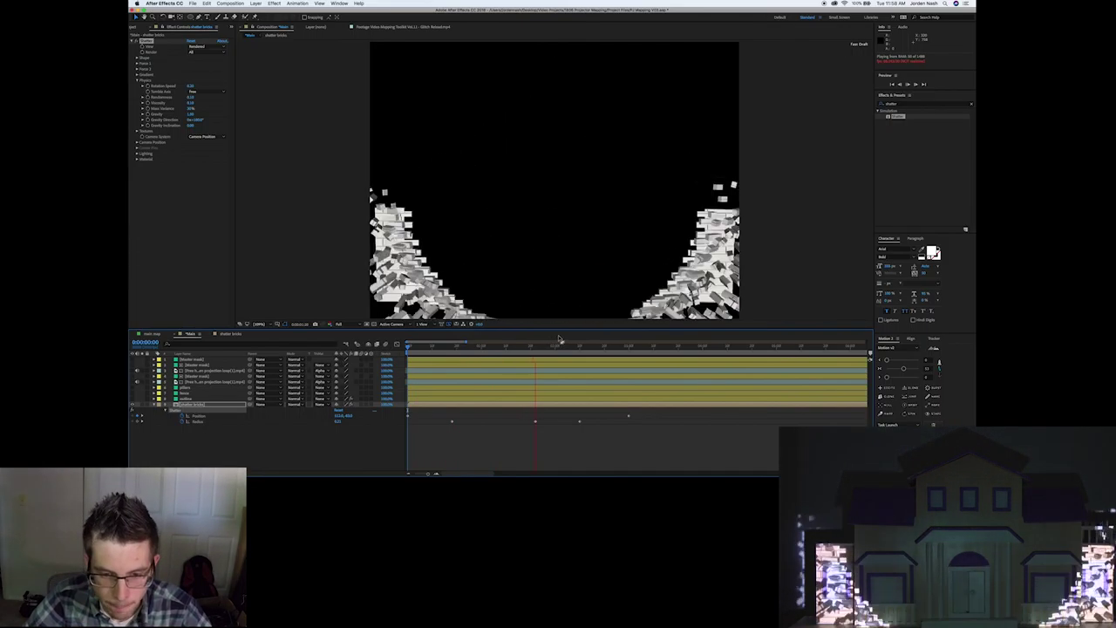
drag(464, 345, 393, 347)
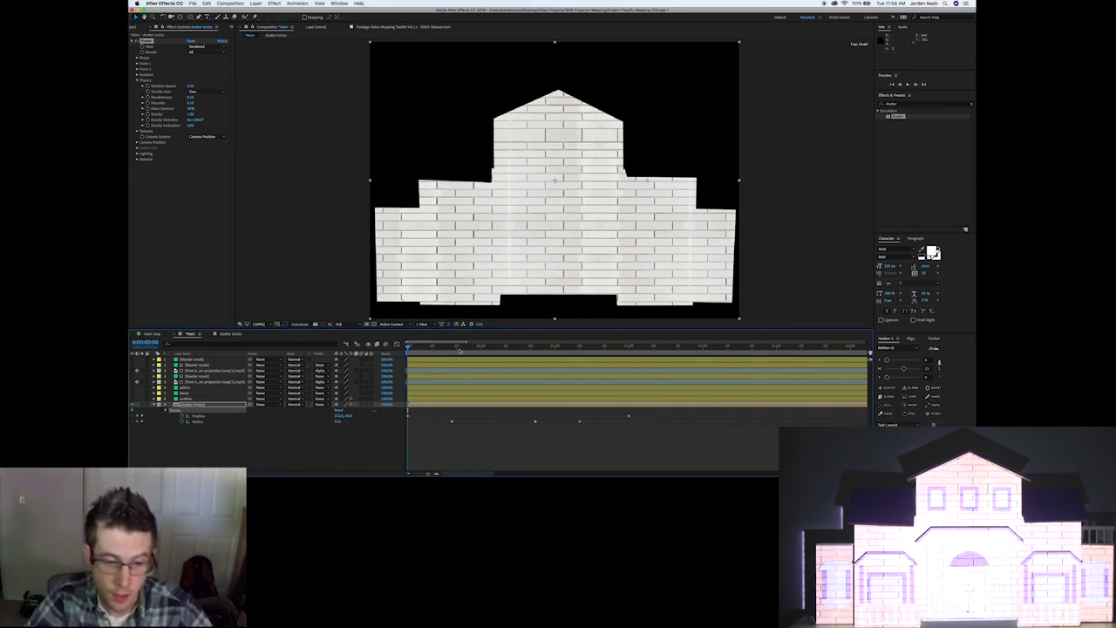
mouse_move(446, 348)
mouse_down()
mouse_move(605, 346)
mouse_move(444, 347)
mouse_up()
key(space)
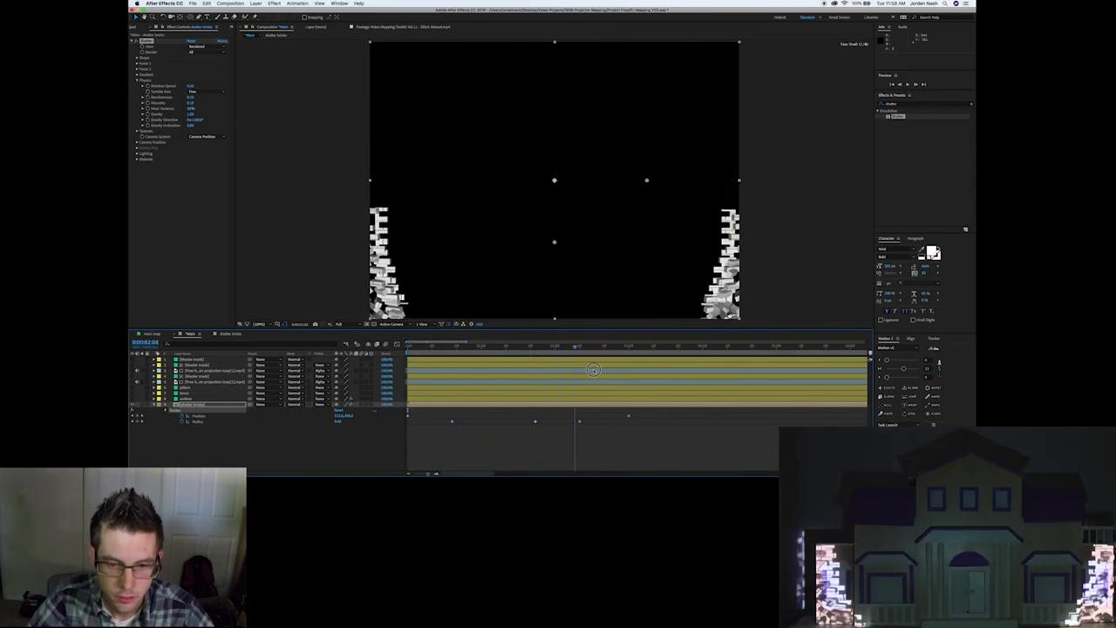
Raise the randomness in Shatter's Physics settings and preview the scattered bricks from the start.
drag(558, 347, 499, 347)
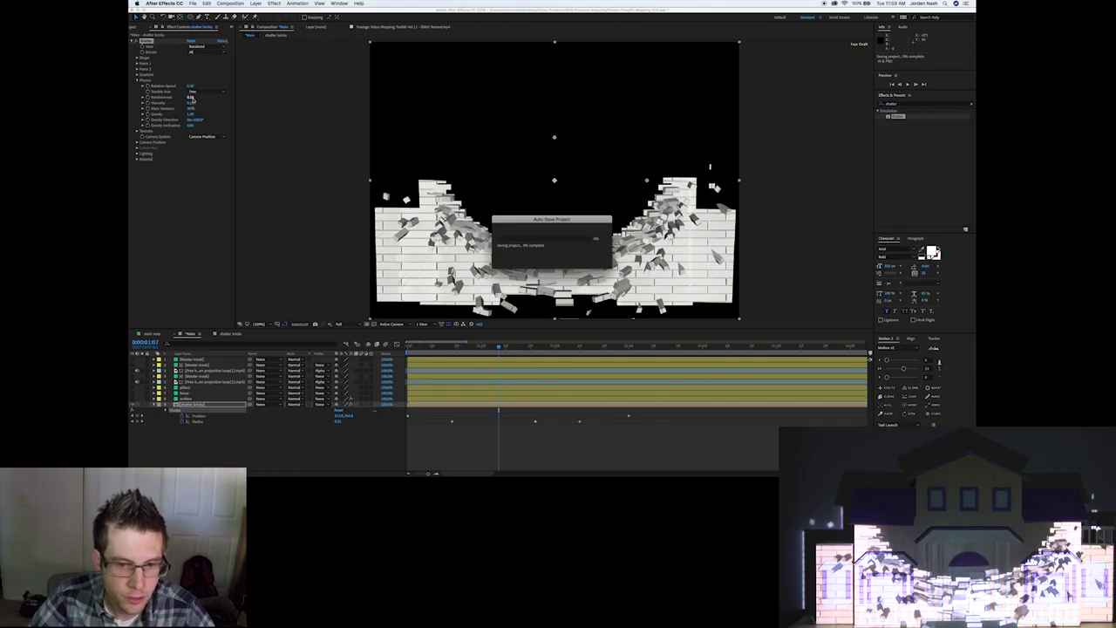
click(192, 97)
text(1)
key(Return)
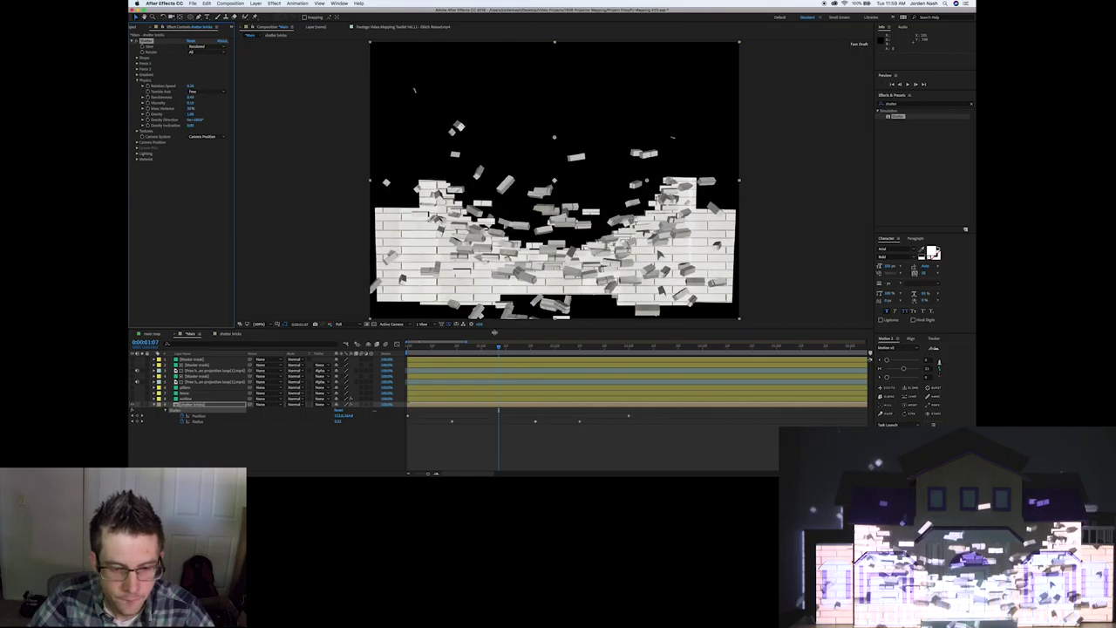
click(553, 352)
key(space)
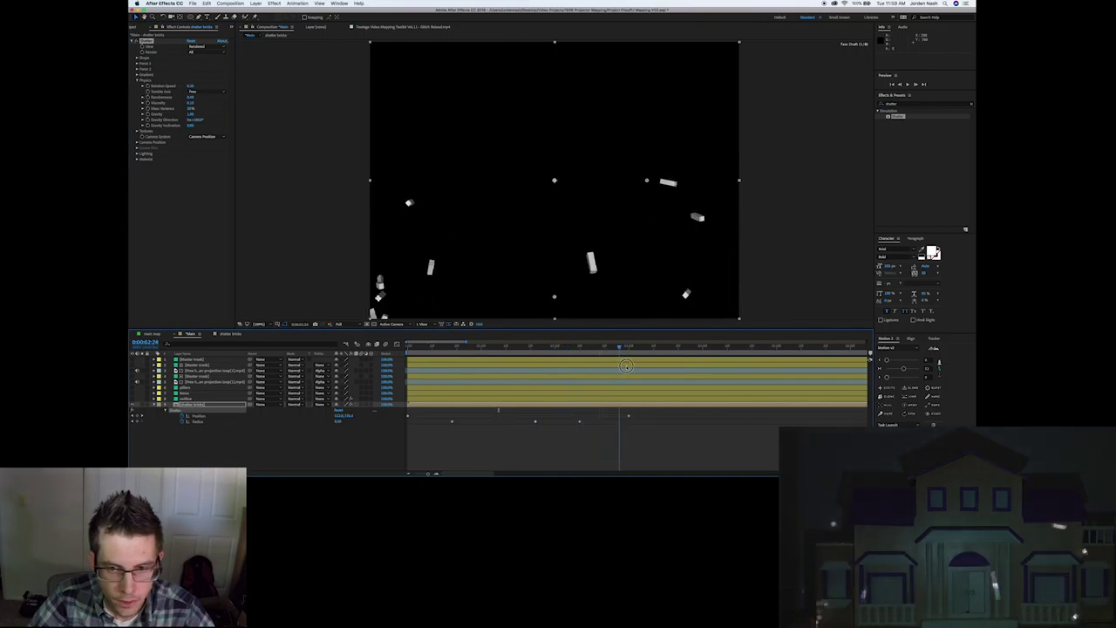
key(Home)
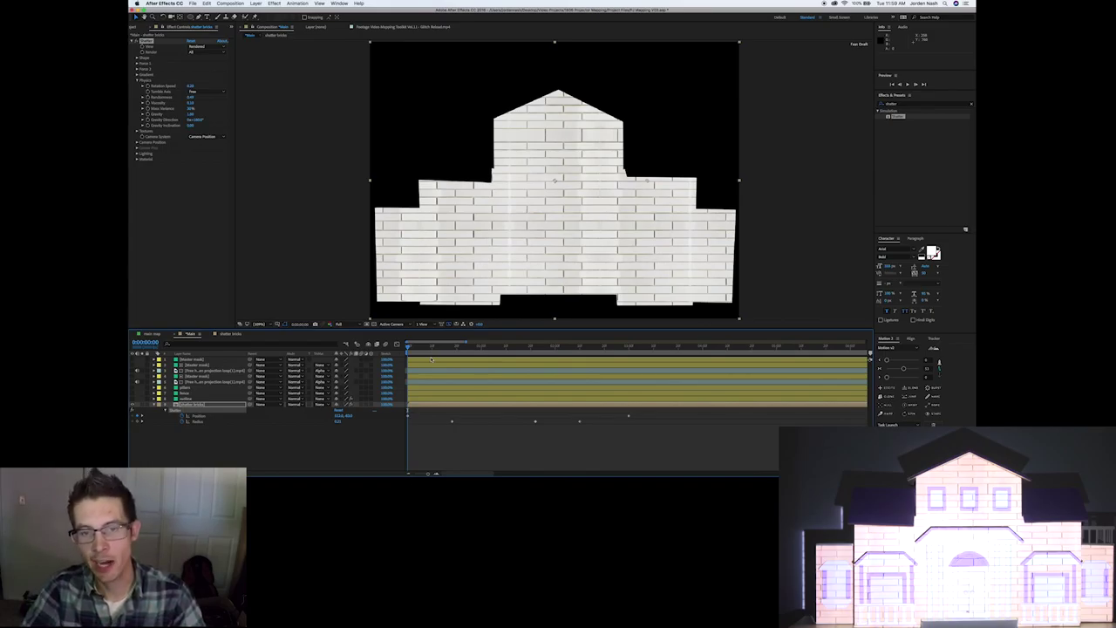
Add Rocks Falling Sound Effect.mp4 from the Finder's Videos folder below the shatter bricks layer and hide its picture.
click(358, 429)
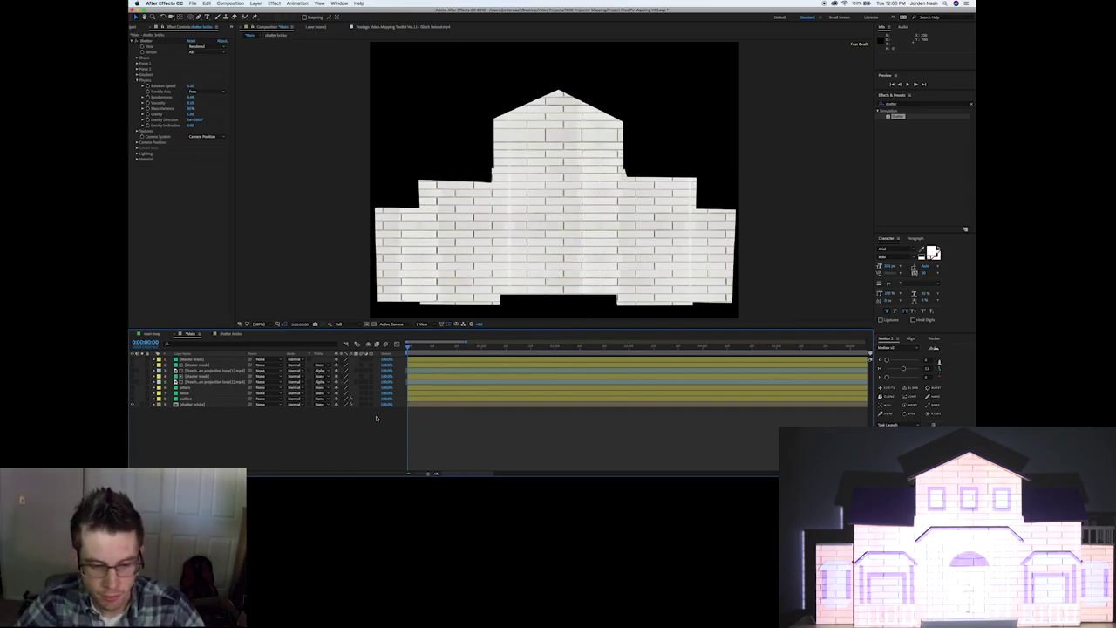
click(137, 26)
click(401, 458)
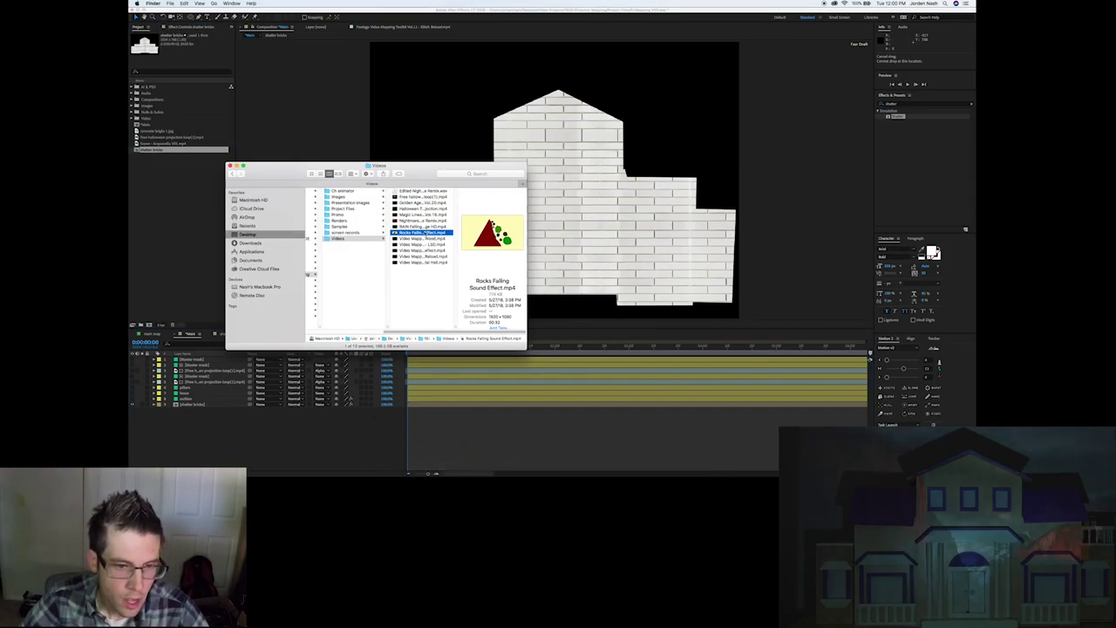
drag(410, 233, 205, 440)
click(135, 410)
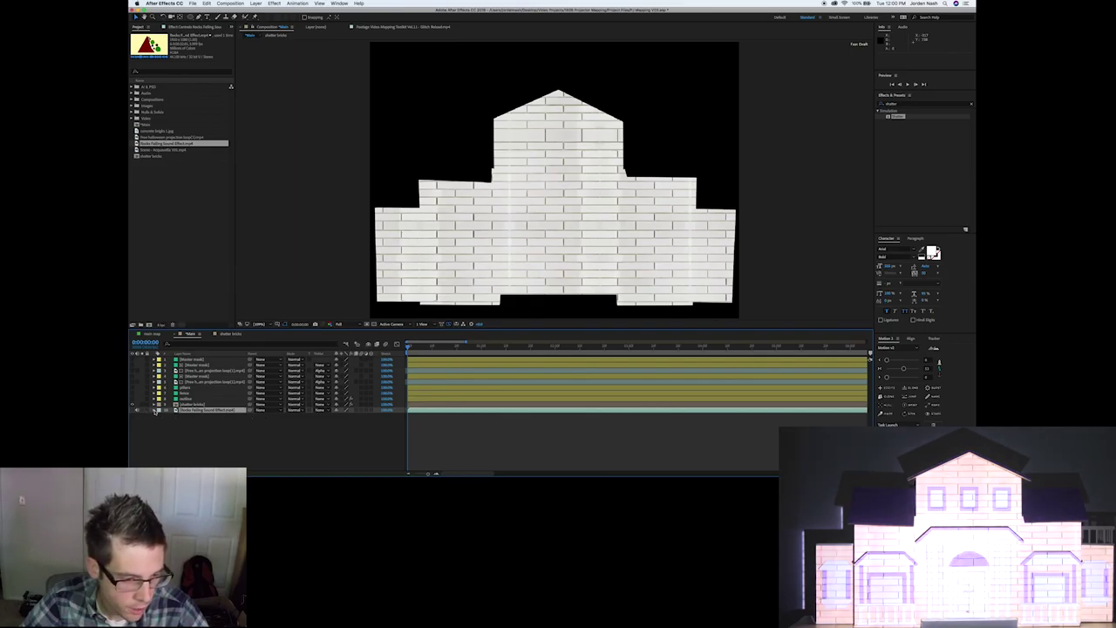
Show the rocks sound effect's waveform, shift the layer earlier so its first loud peak meets the composition start, and preview.
click(159, 423)
click(166, 433)
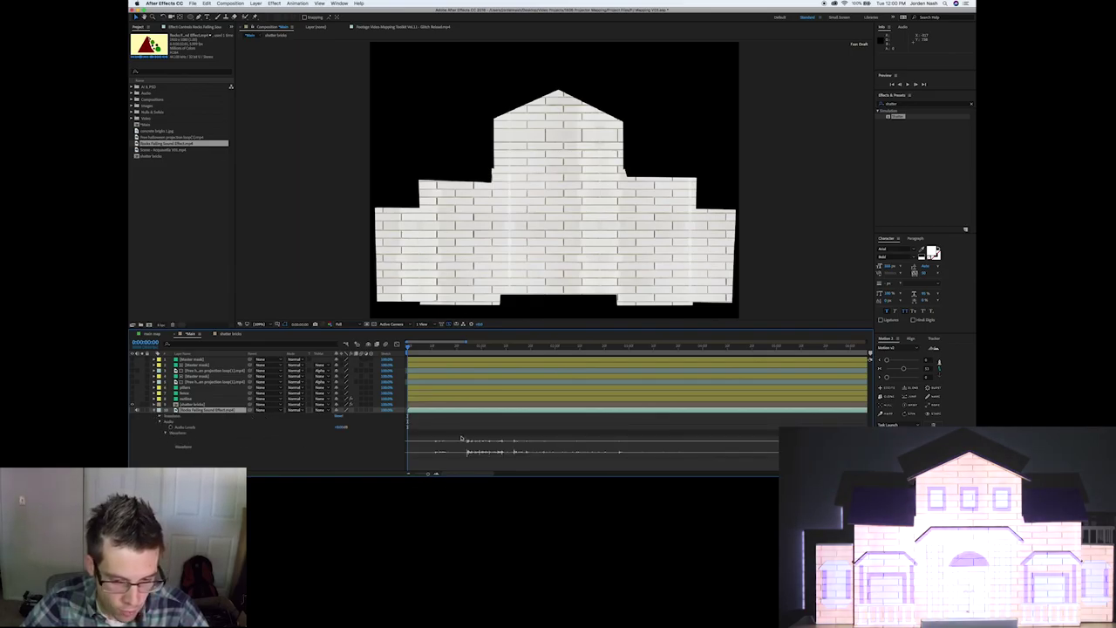
drag(442, 352, 464, 354)
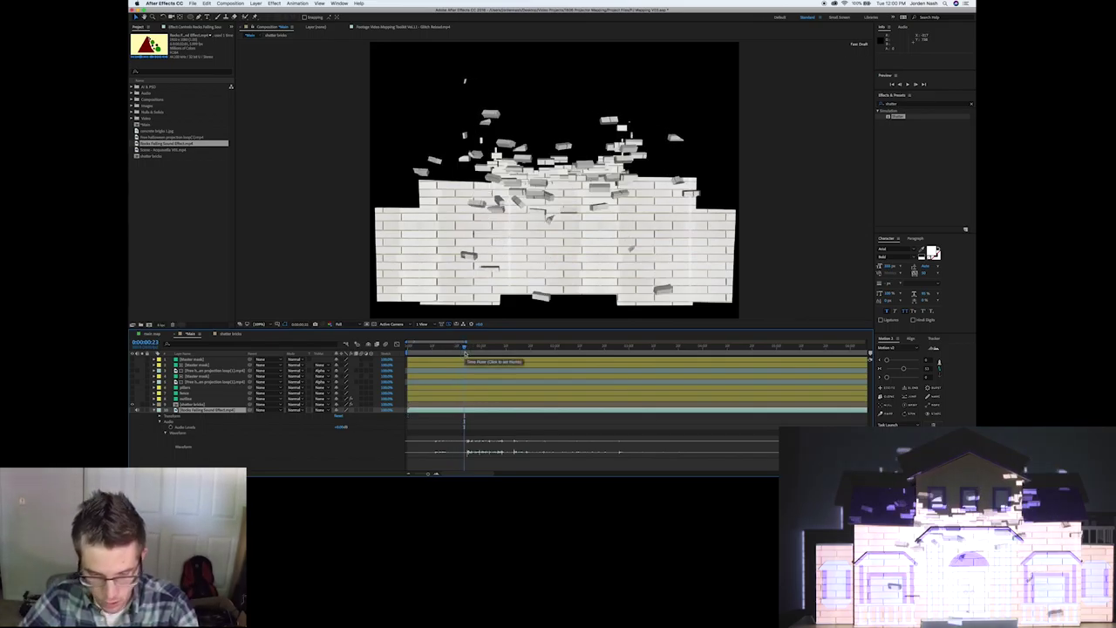
drag(461, 413, 427, 414)
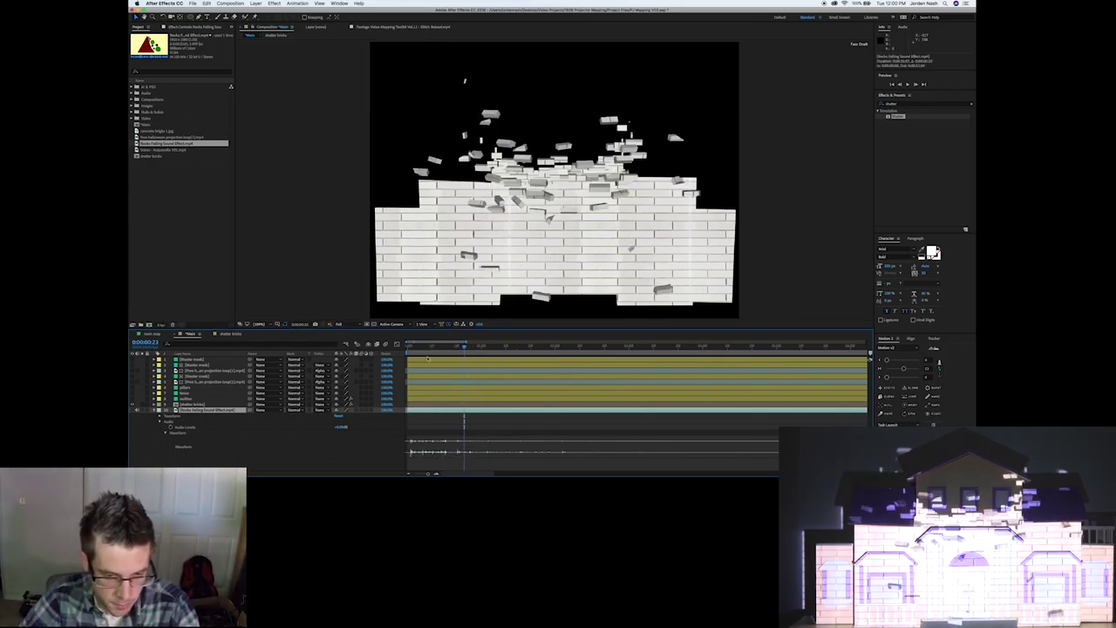
key(Home)
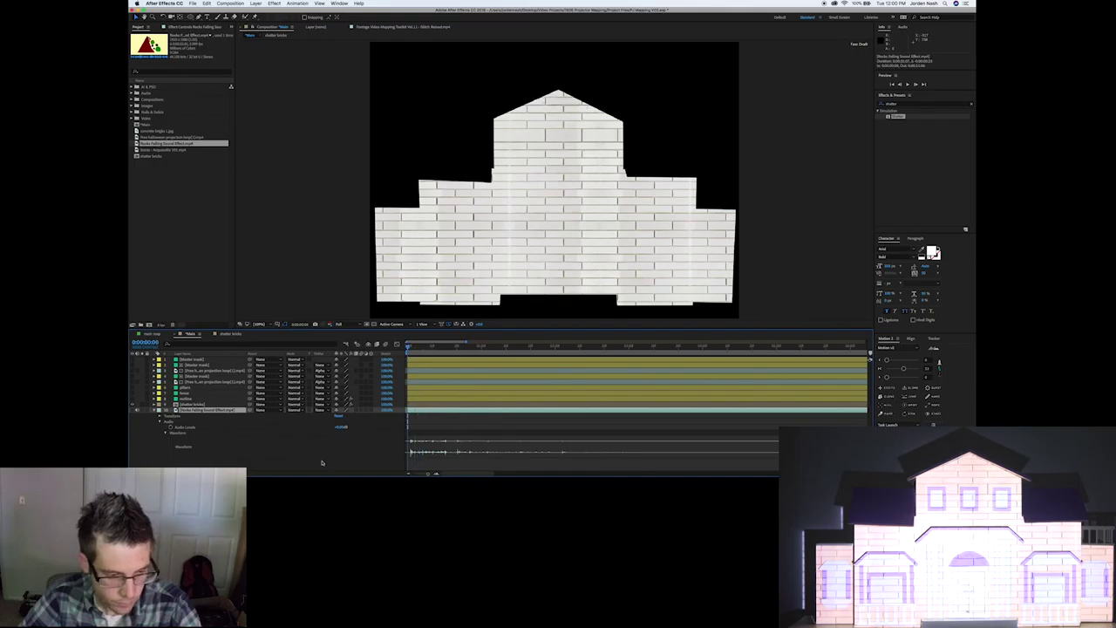
key(space)
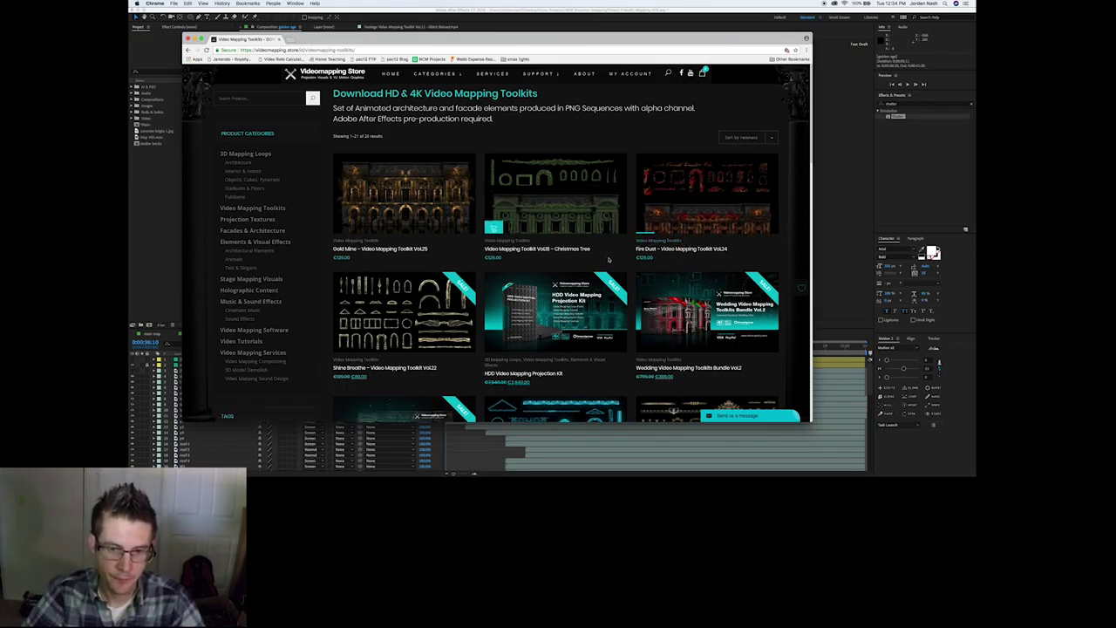
Switch to Chrome and browse the Video Mapping Toolkits offered on the Videomapping Store page.
scroll(687, 243, down, 6)
scroll(618, 249, down, 3)
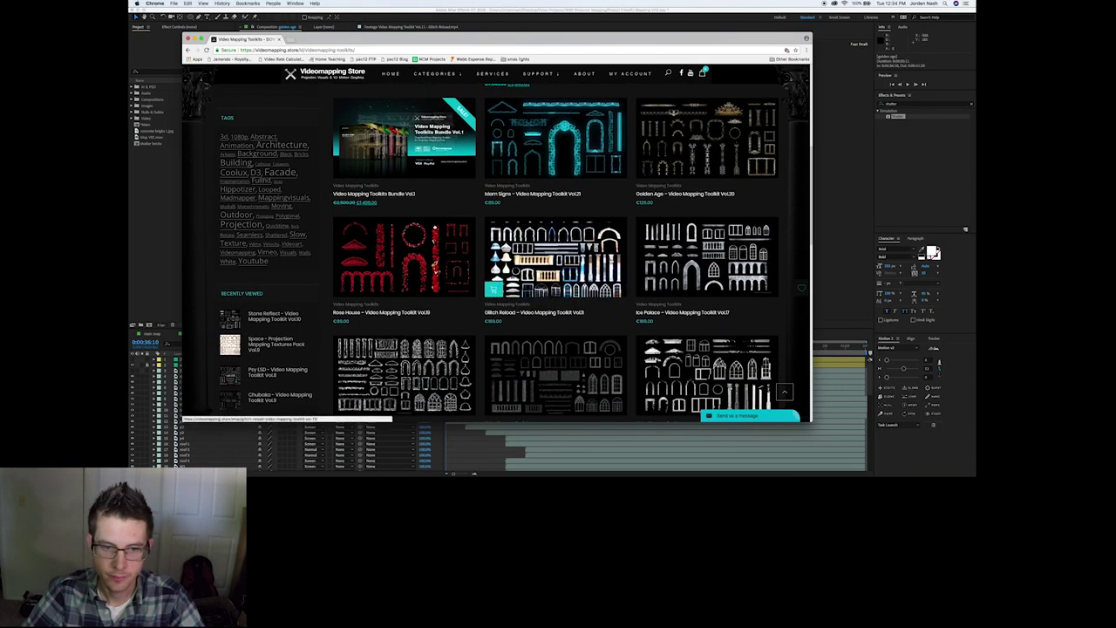
scroll(618, 250, down, 5)
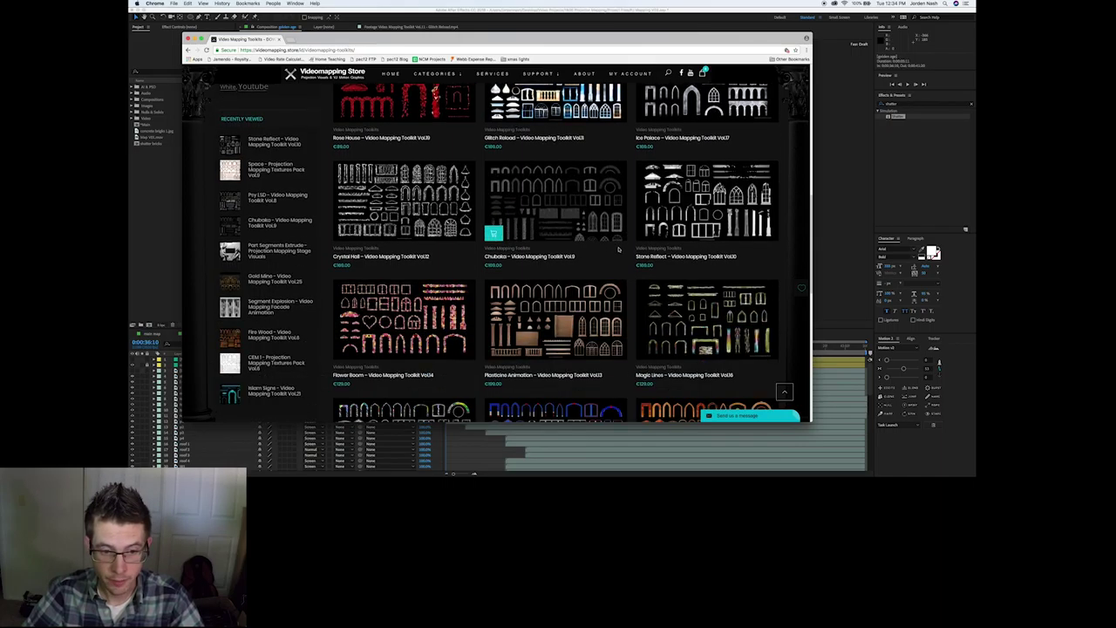
scroll(619, 249, up, 10)
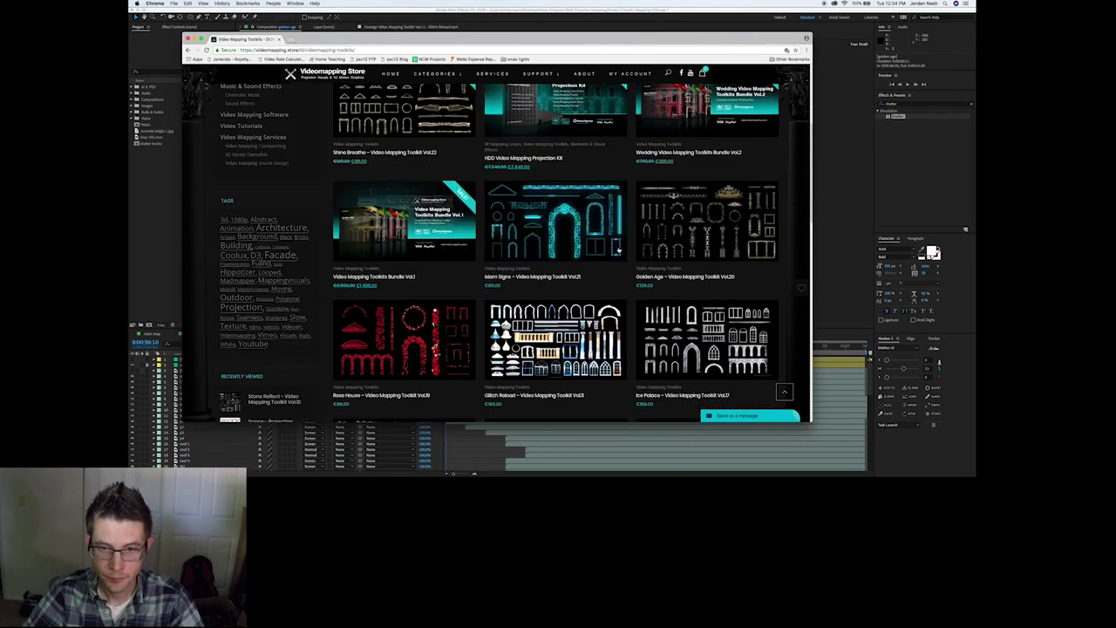
scroll(618, 250, down, 4)
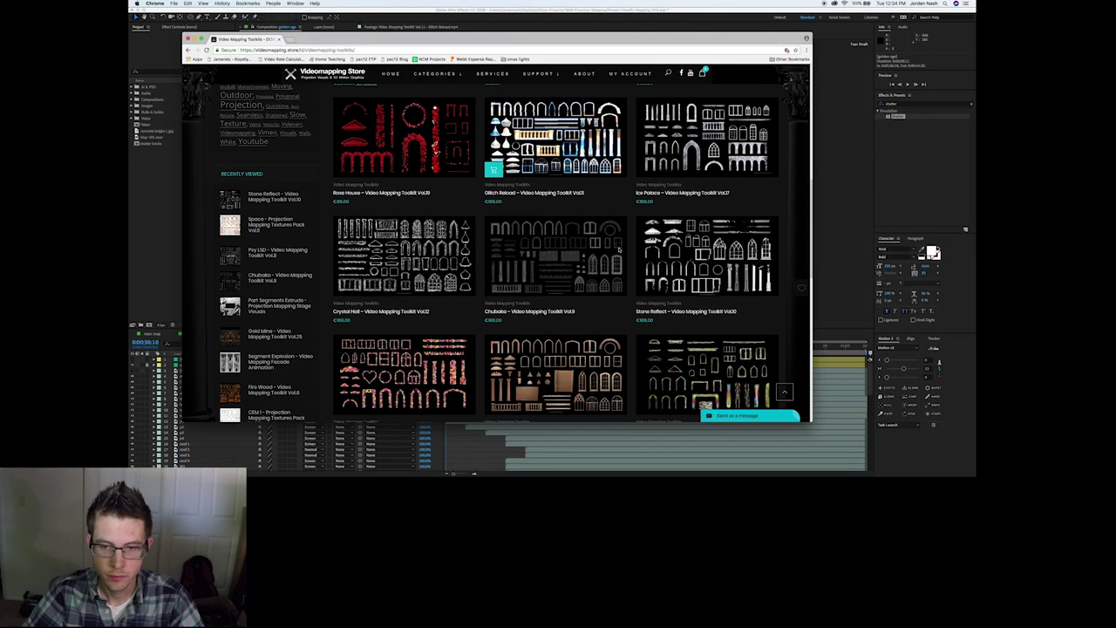
scroll(618, 250, down, 3)
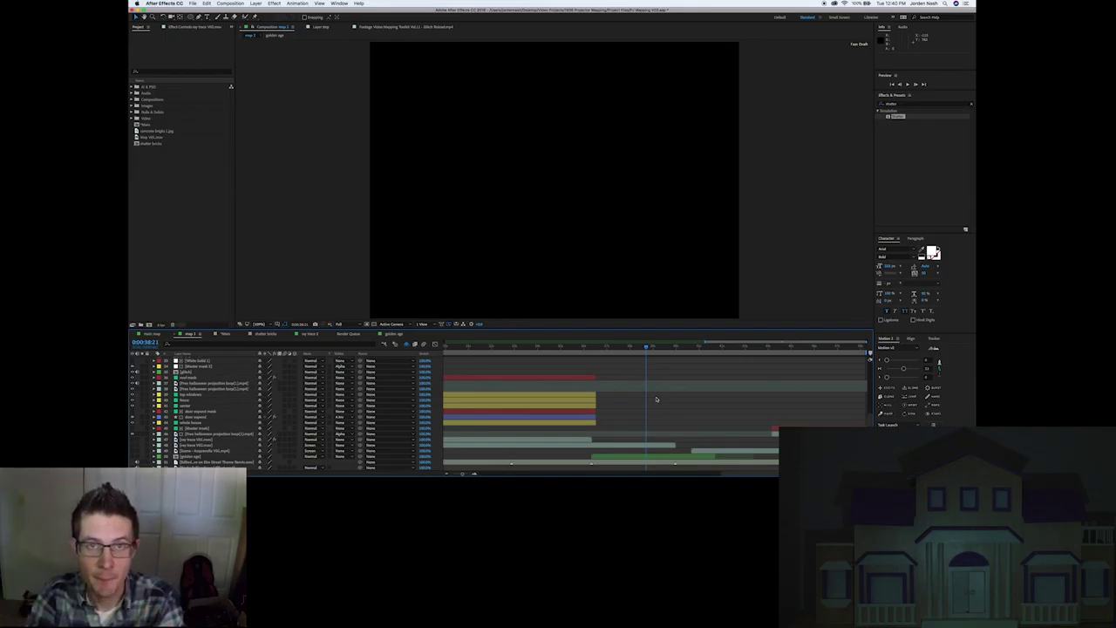
click(656, 347)
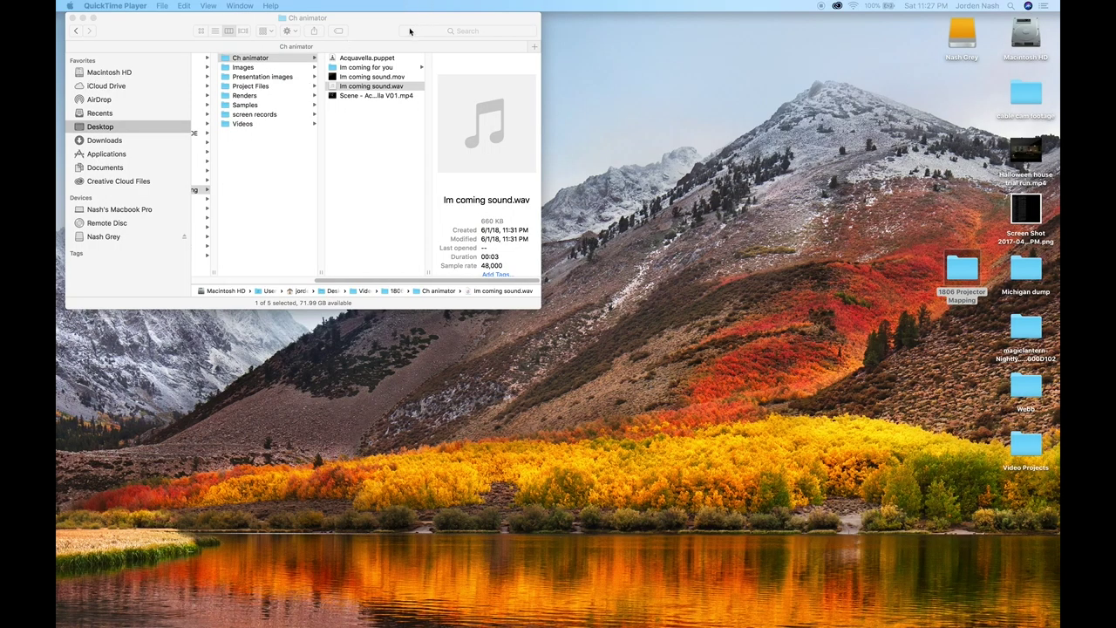
Look up Character Animator CC in the Adobe Creative Cloud app list.
click(376, 30)
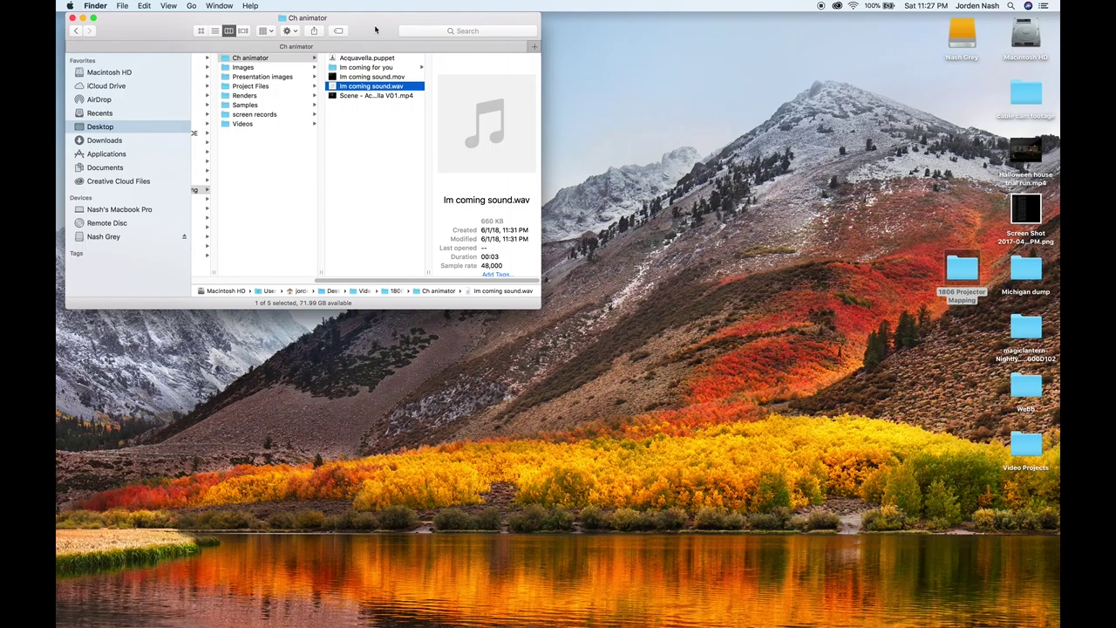
click(836, 7)
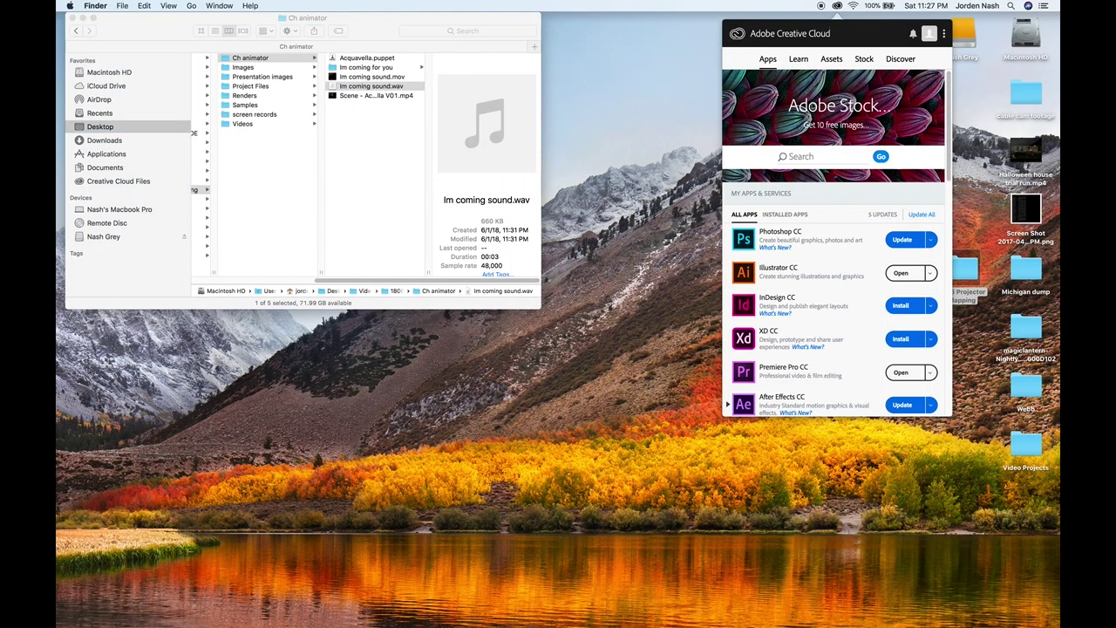
scroll(799, 273, down, 5)
scroll(800, 272, down, 8)
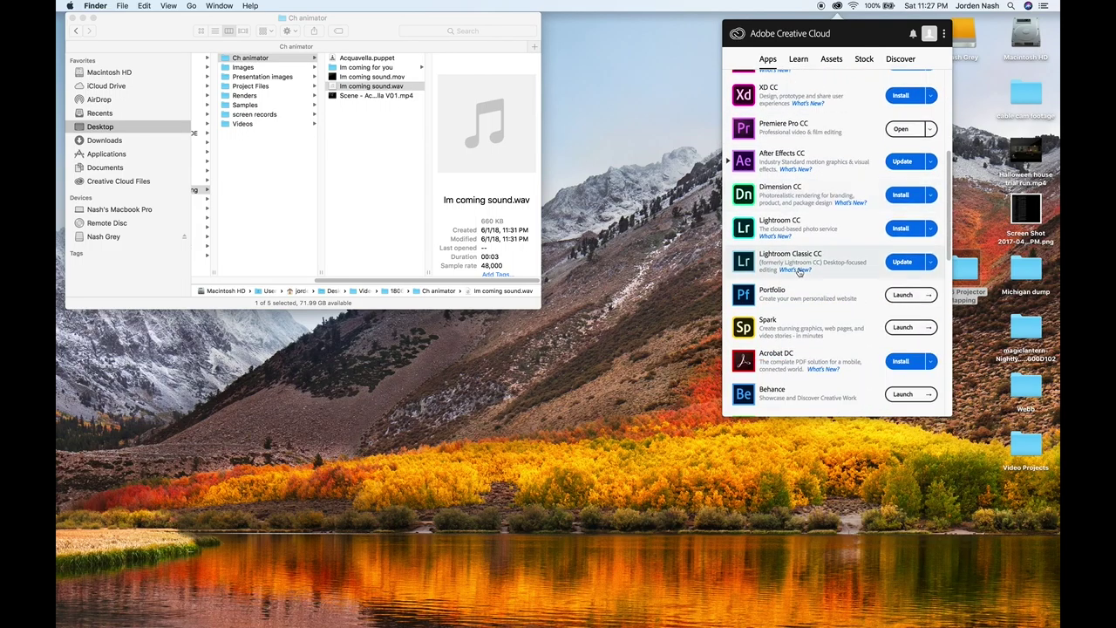
scroll(799, 272, down, 4)
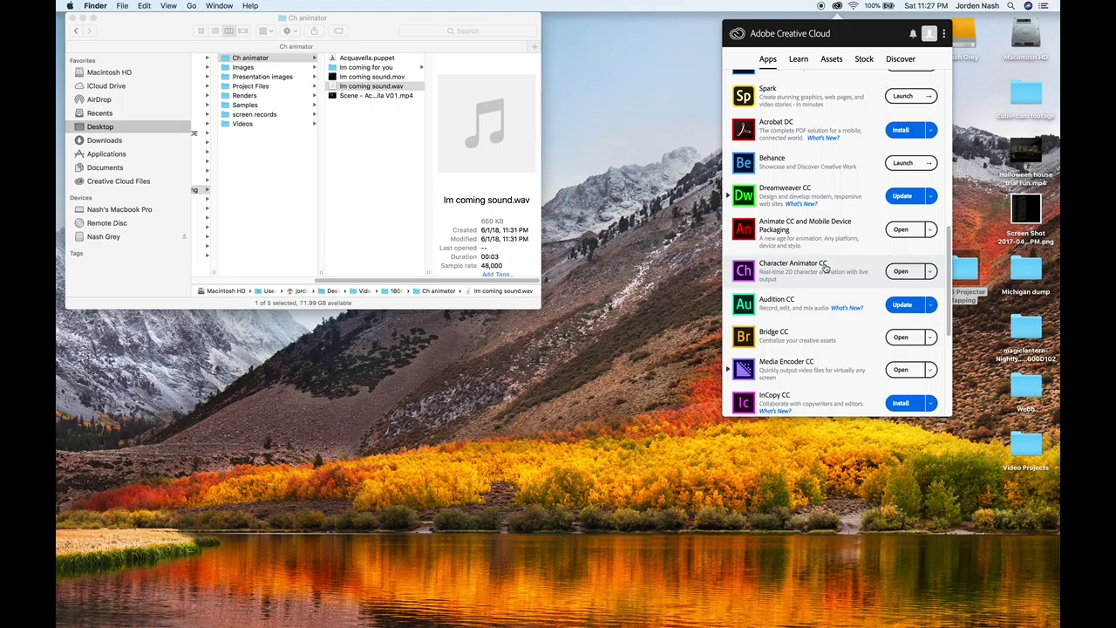
click(905, 274)
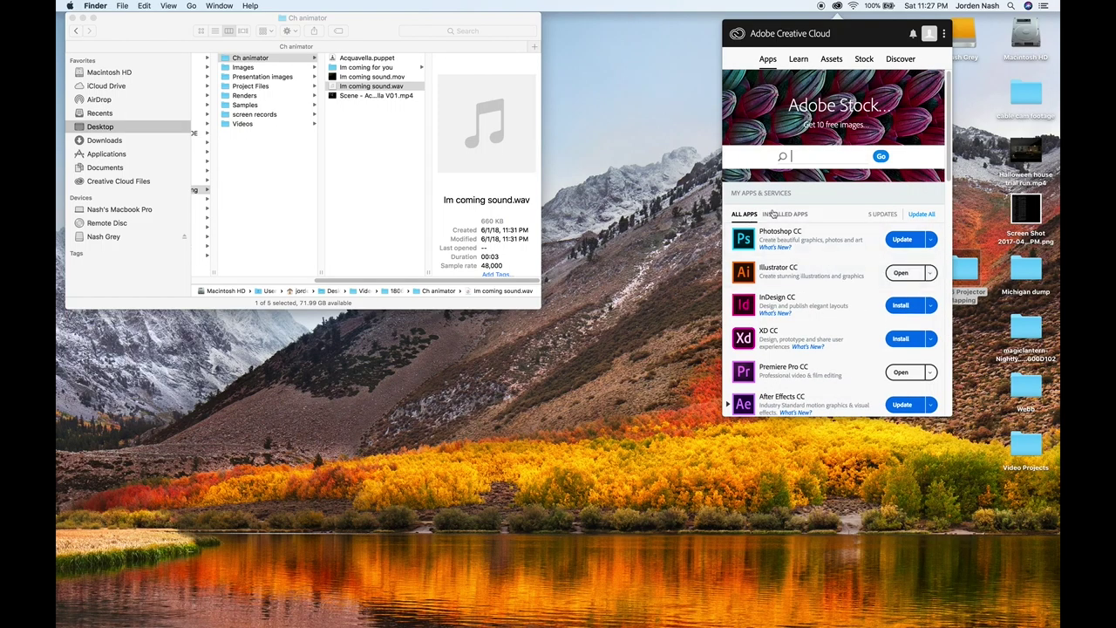
click(682, 210)
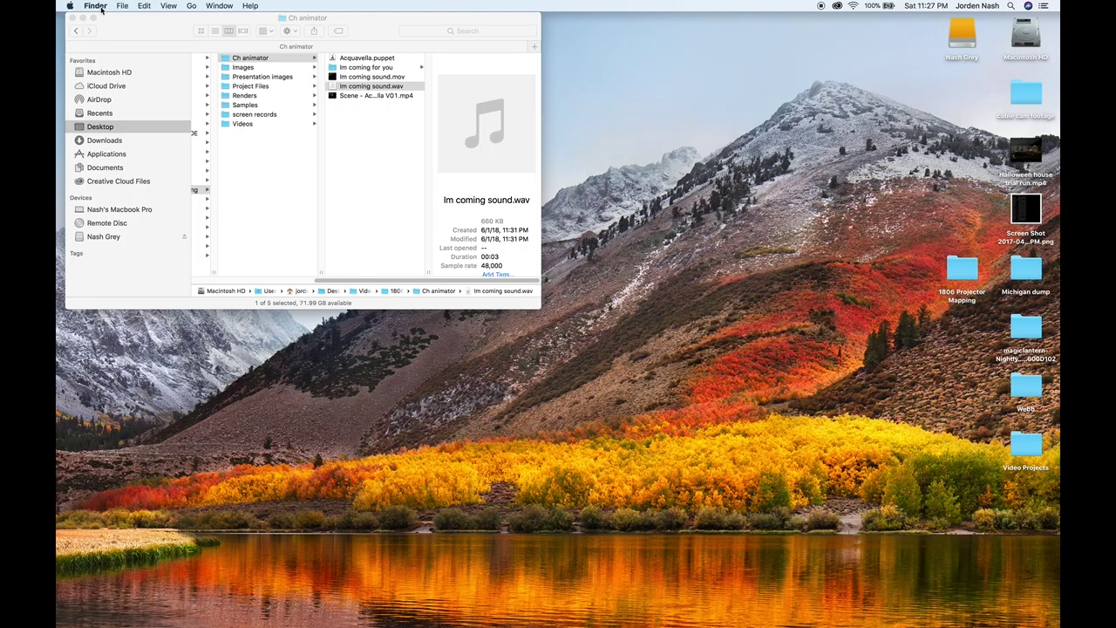
Close the Ch animator Finder window and create a folder named "Charachter animator" inside the desktop's 1806 Projector Mapping folder.
click(74, 18)
double_click(963, 270)
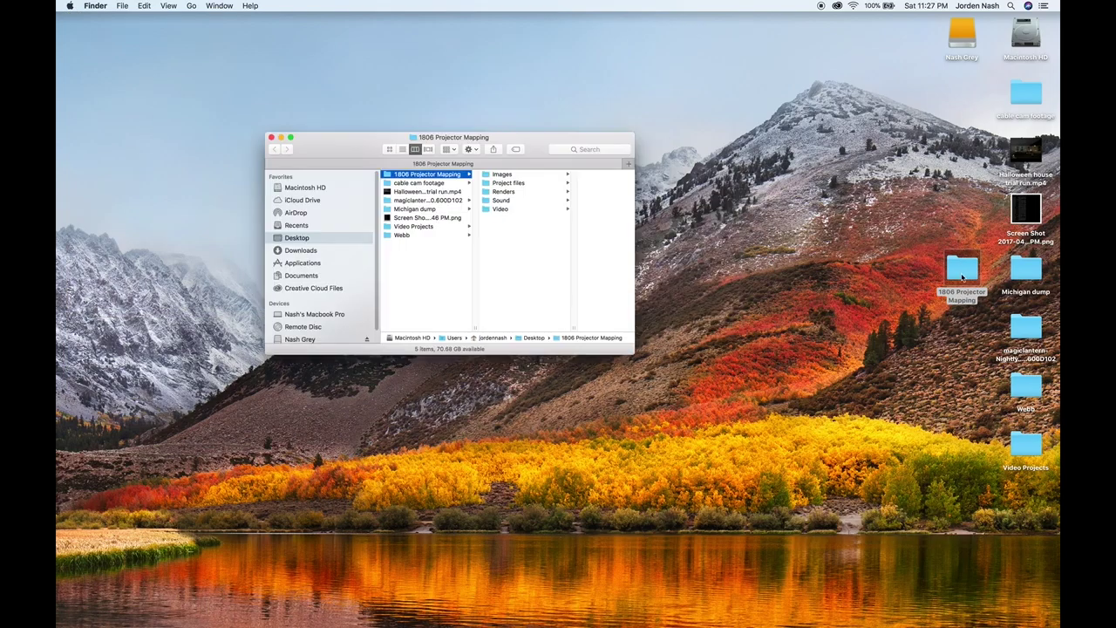
right_click(476, 249)
click(500, 254)
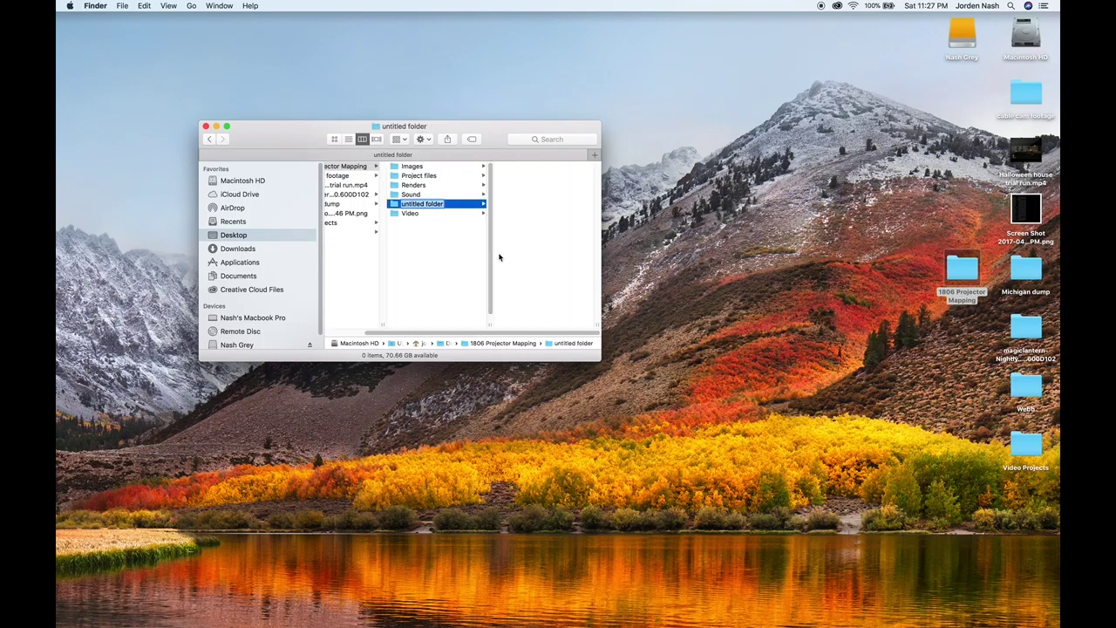
text(Charachter animator)
key(Return)
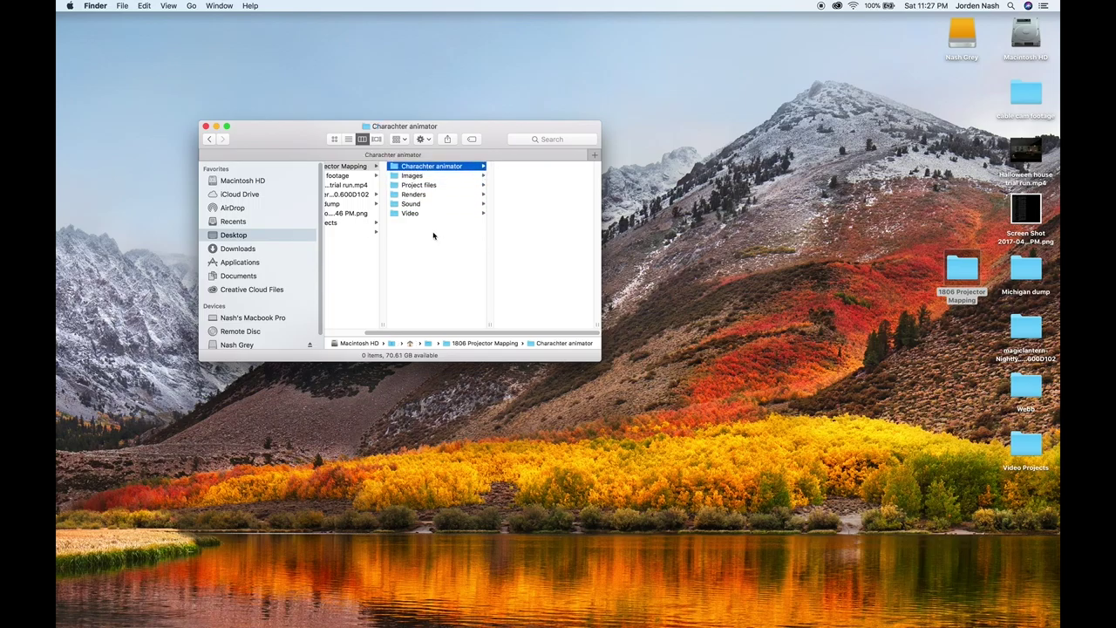
Switch to Chrome and download Acquavella.puppet from the Okay Samurai Puppets page into the Charachter animator folder of 1806 Projector Mapping.
mouse_move(497, 615)
click(352, 599)
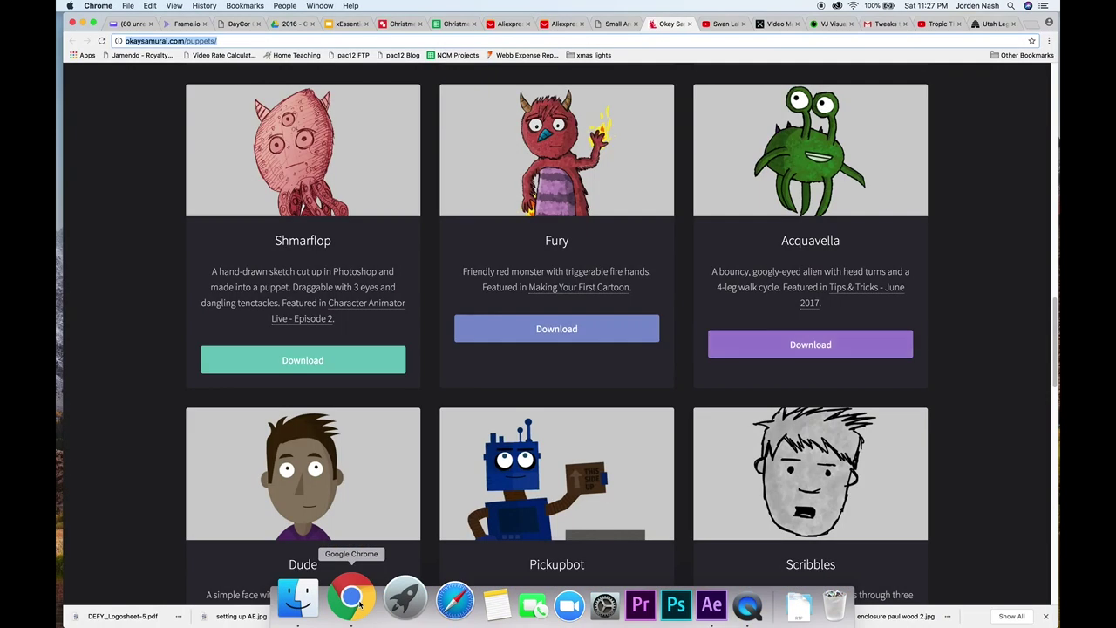
click(225, 42)
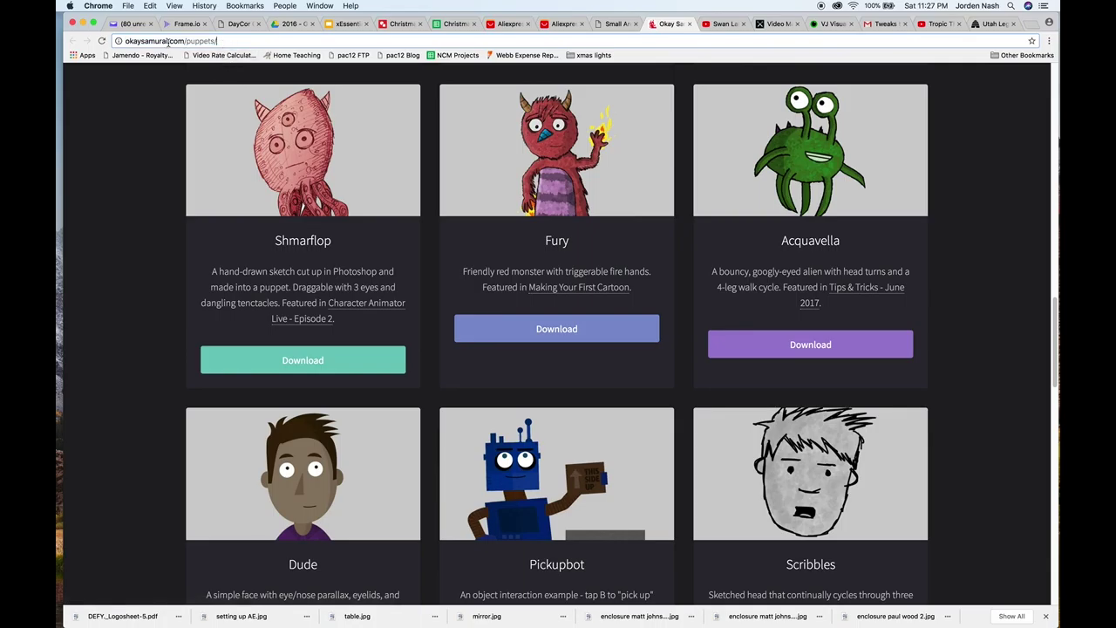
scroll(174, 226, down, 10)
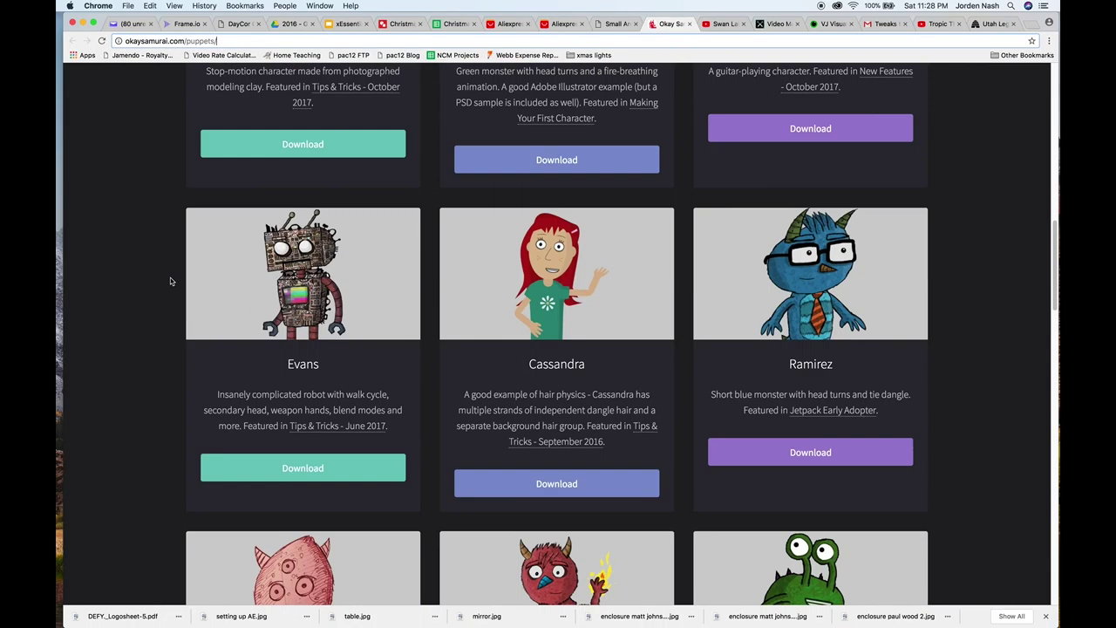
scroll(172, 281, up, 5)
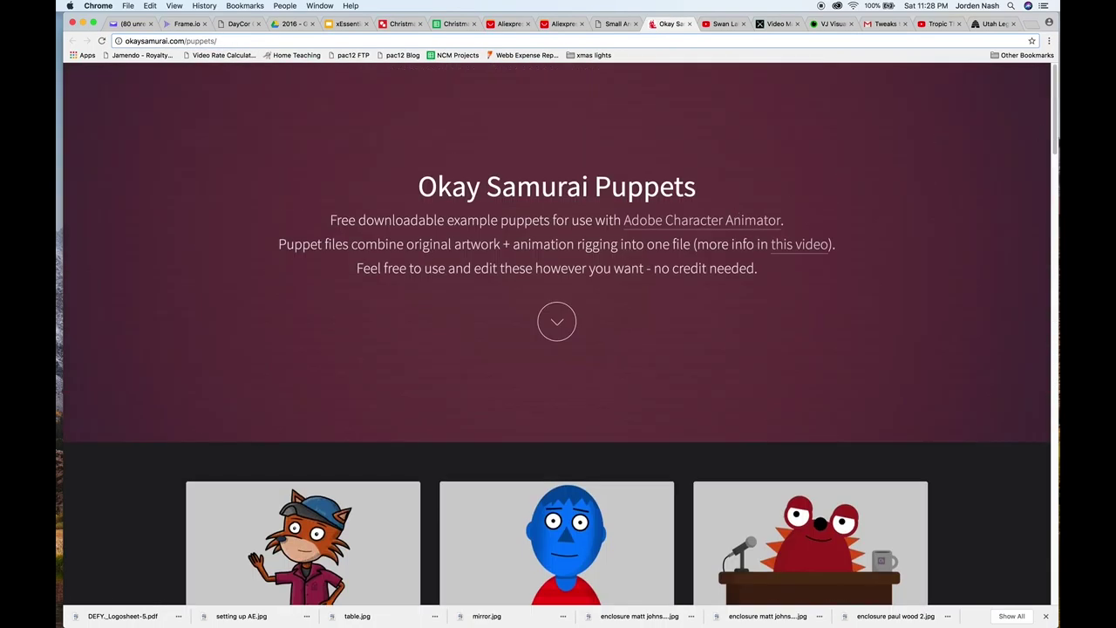
mouse_move(1055, 135)
mouse_down()
mouse_move(1036, 249)
mouse_move(1029, 481)
mouse_move(960, 288)
mouse_move(898, 305)
mouse_up()
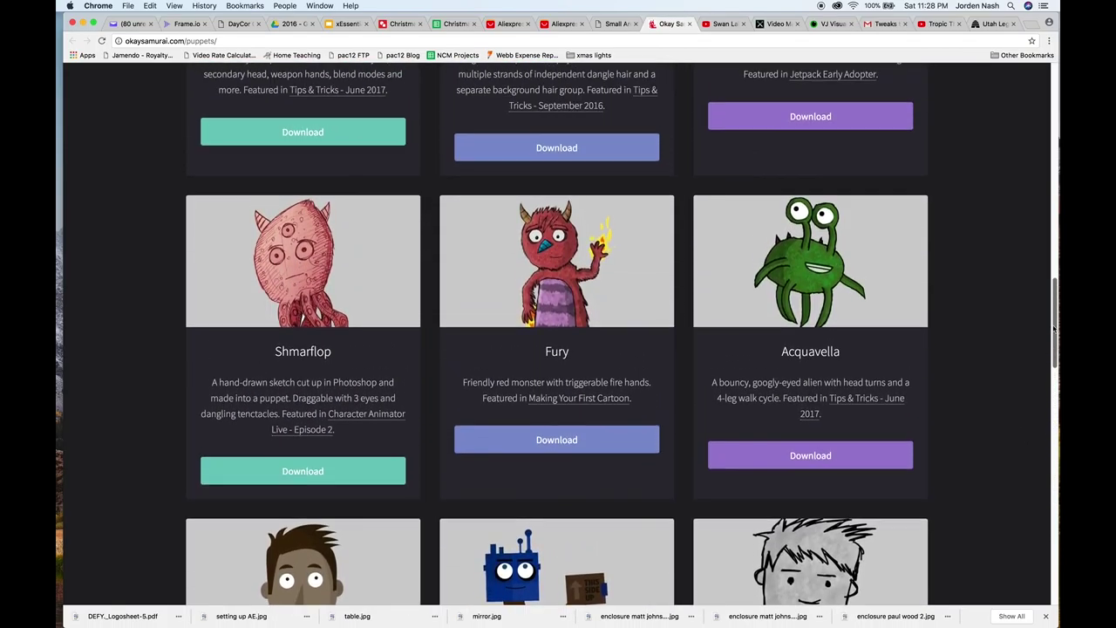
click(821, 460)
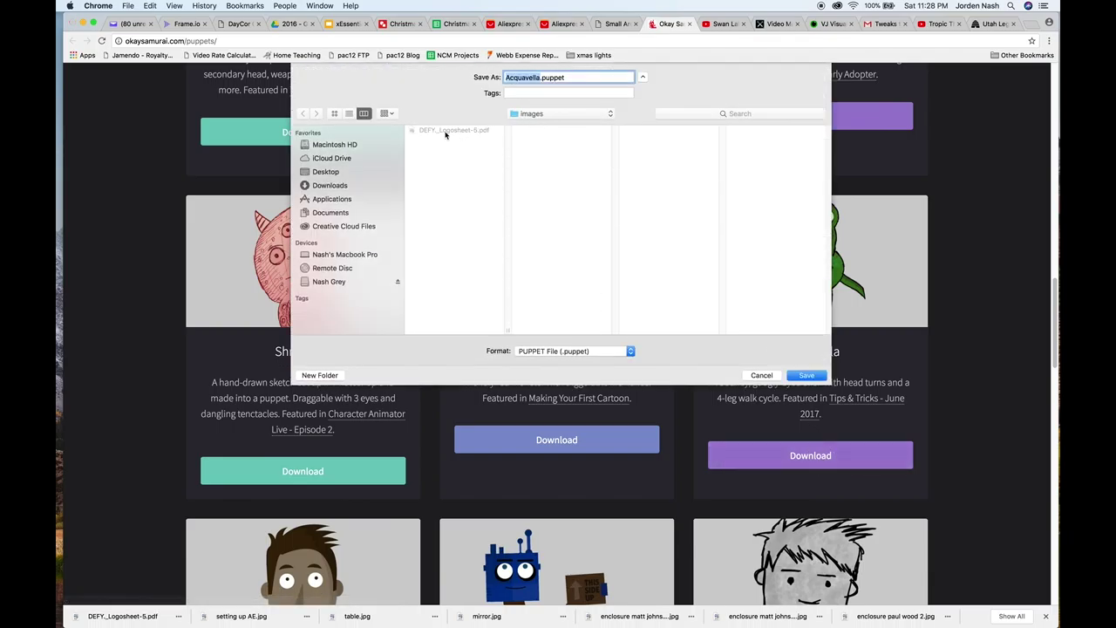
click(326, 173)
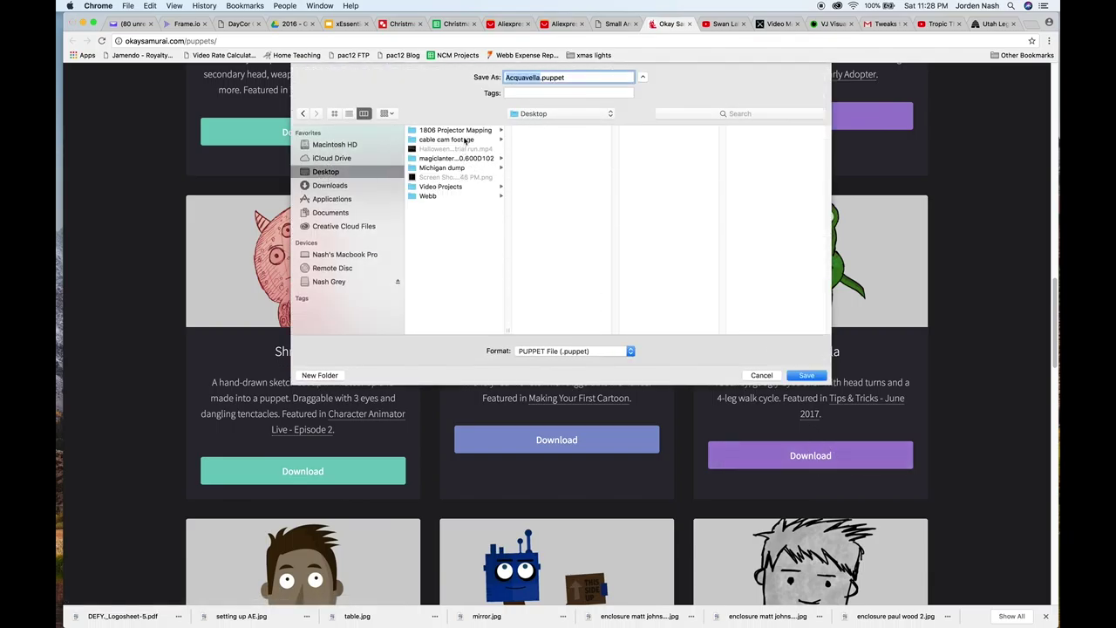
click(464, 131)
click(563, 133)
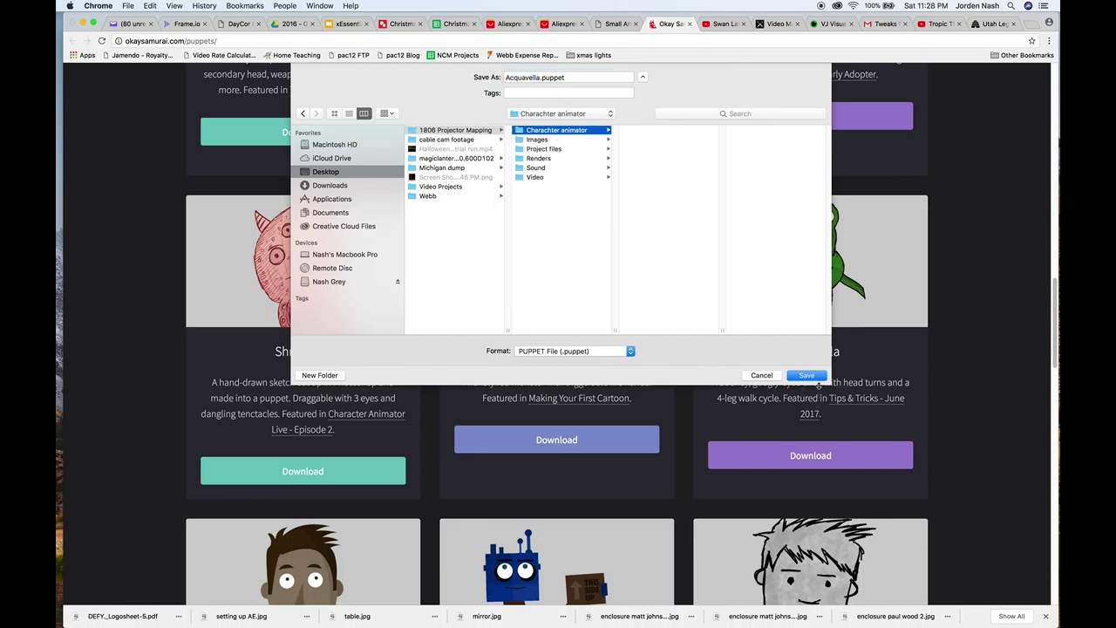
click(809, 377)
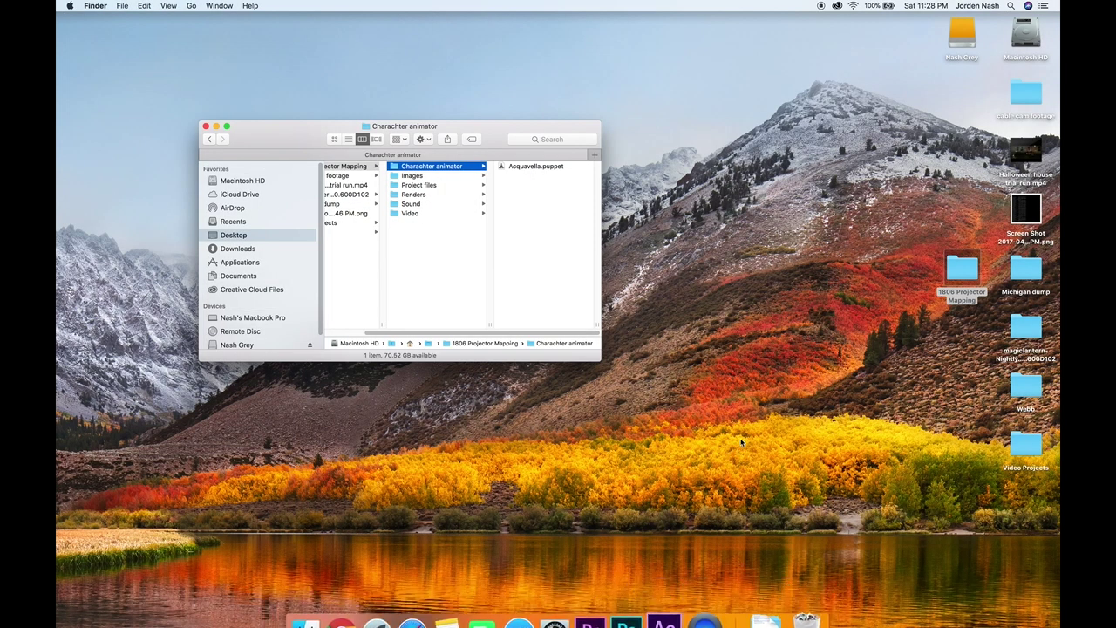
Launch Adobe Character Animator CC 2018.
key(super+space)
text(cha)
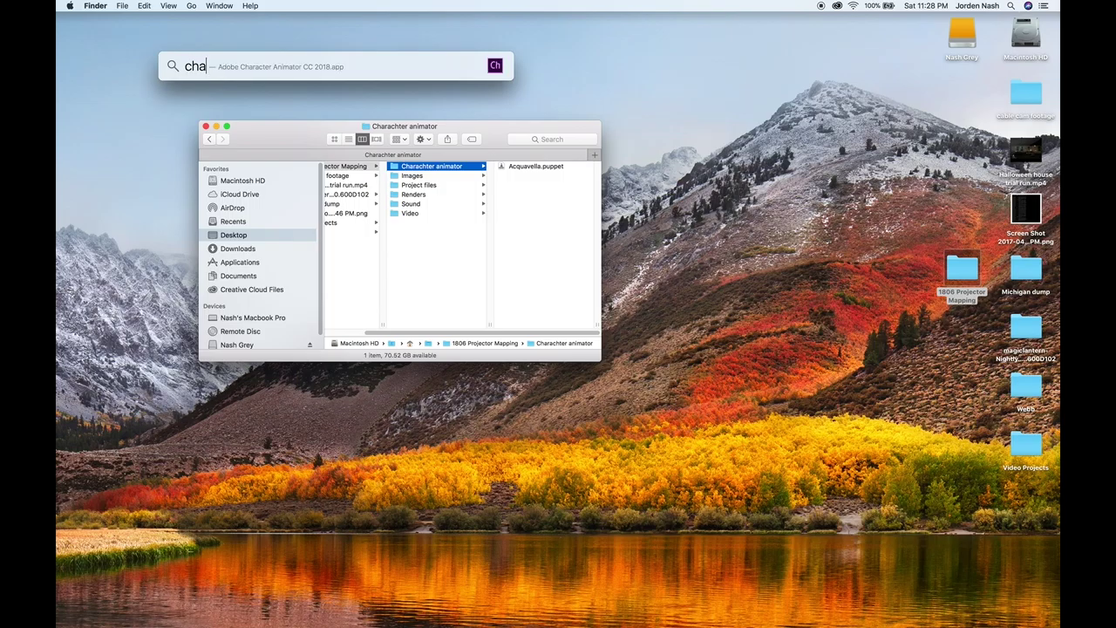
key(Return)
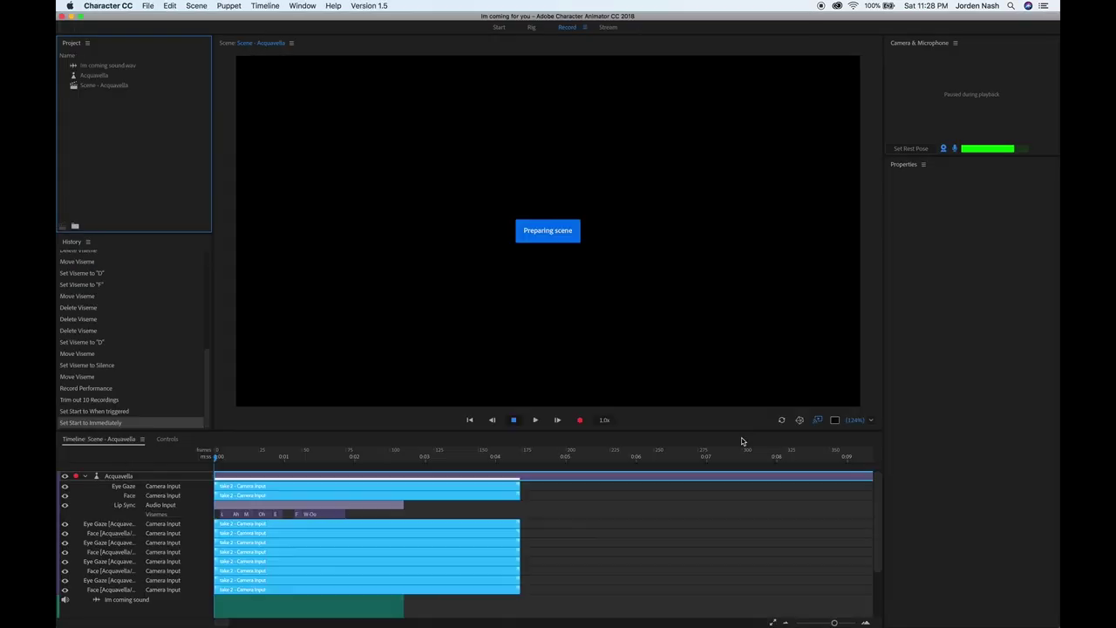
Create a new project named "im coming for you" in the Charachter animator folder of the desktop's 1806 Projector Mapping folder.
click(152, 8)
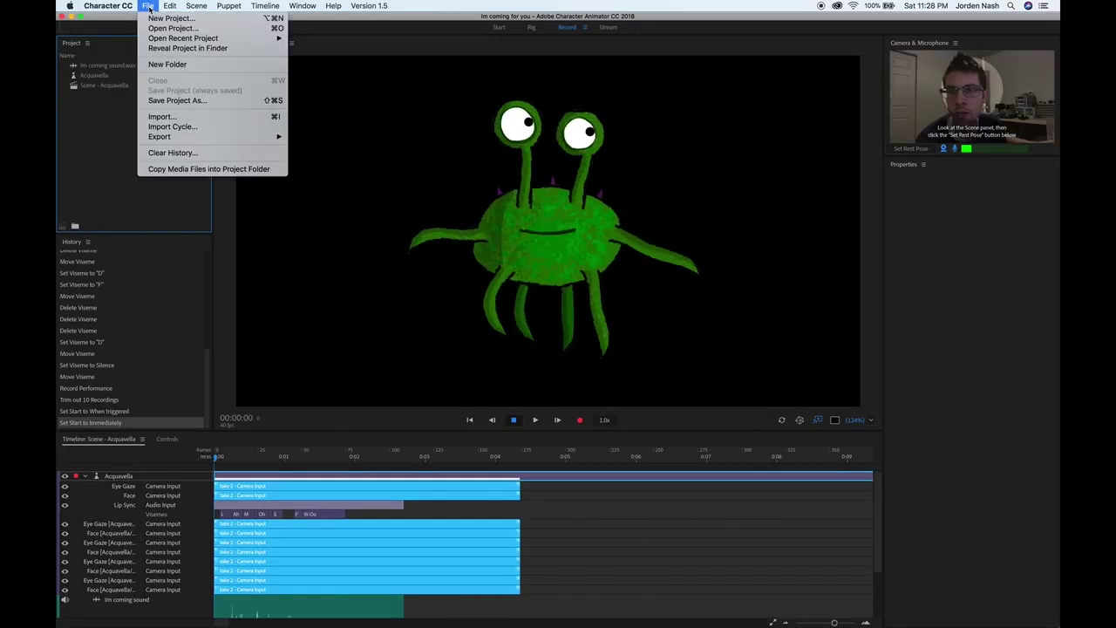
click(162, 18)
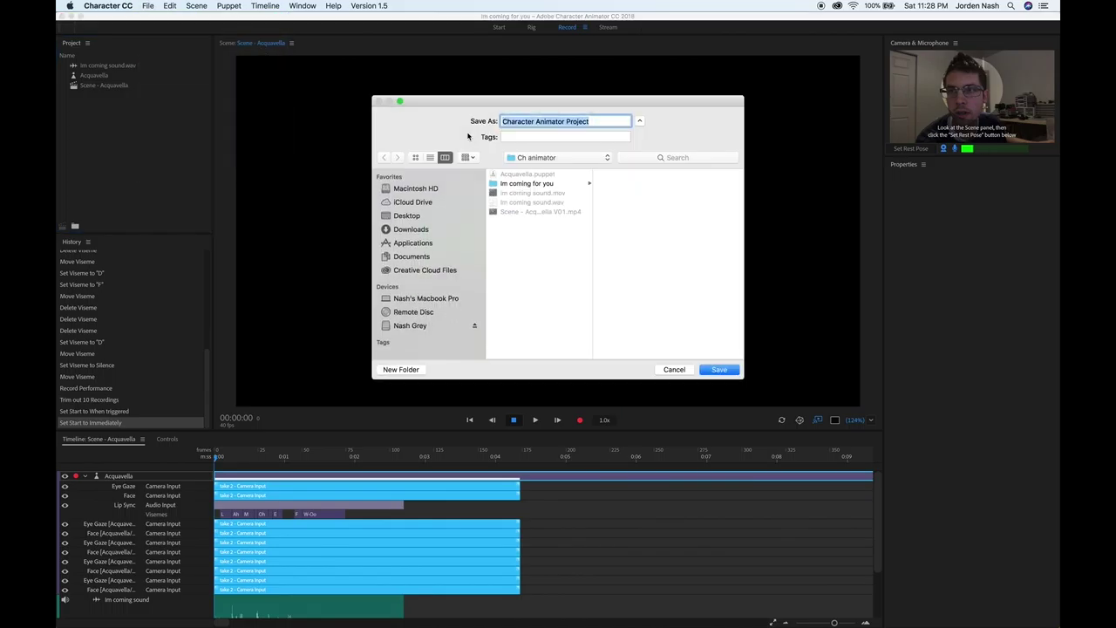
click(415, 189)
click(407, 215)
click(534, 174)
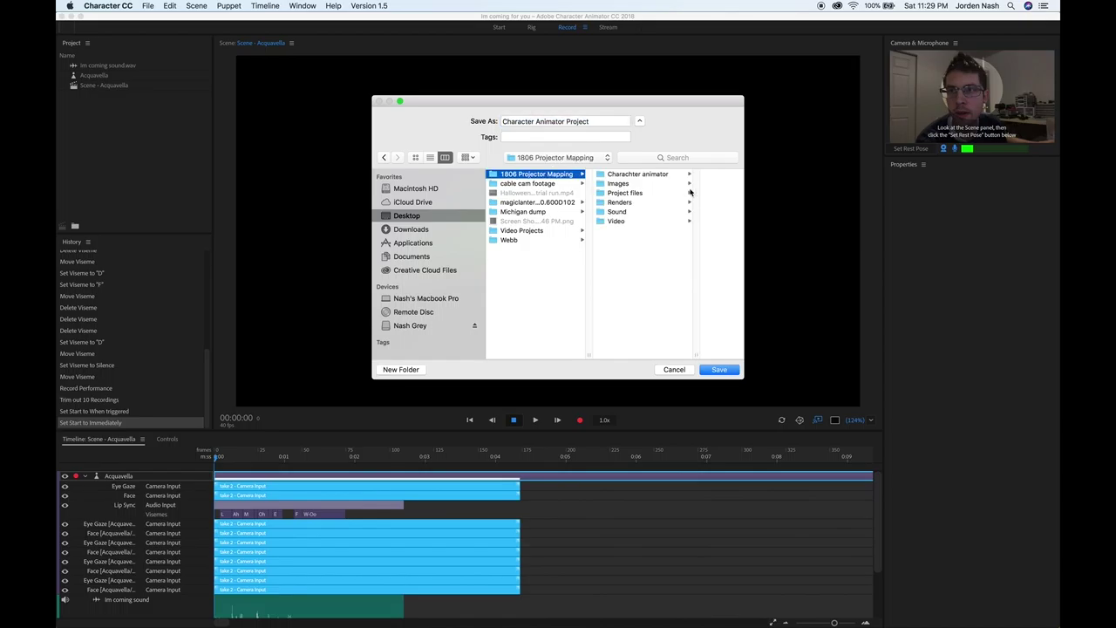
click(638, 173)
key(Tab)
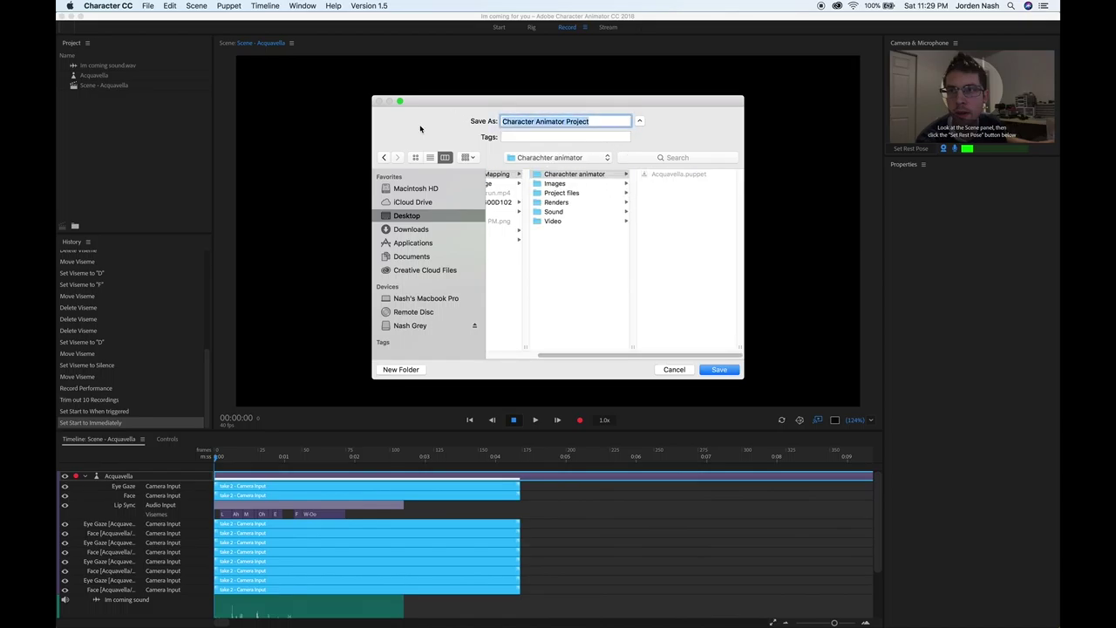
text(im coming for you)
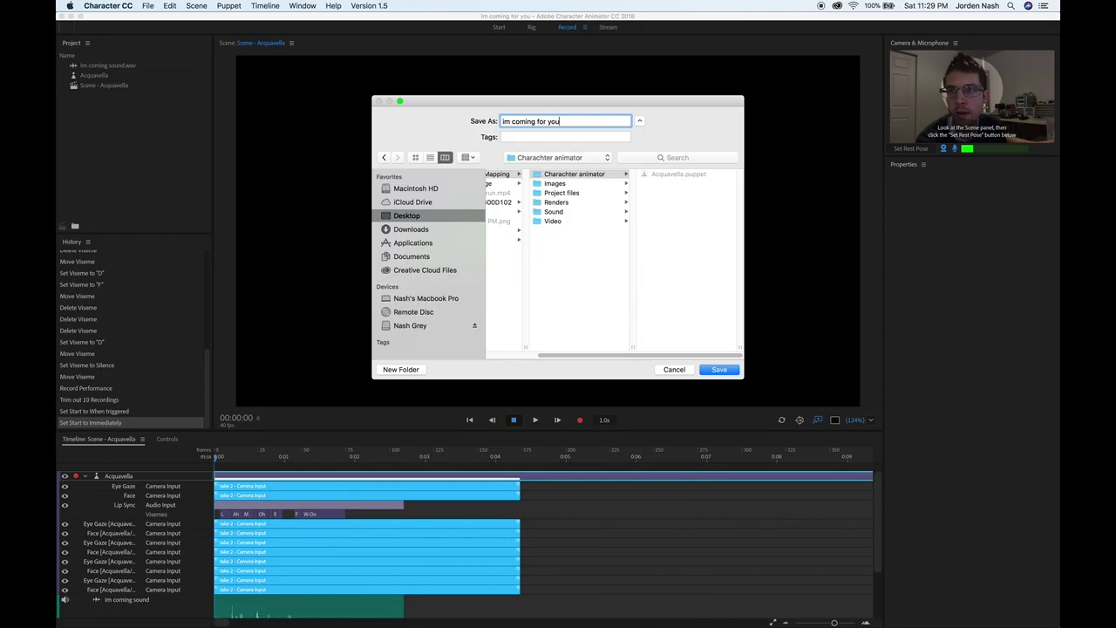
key(Return)
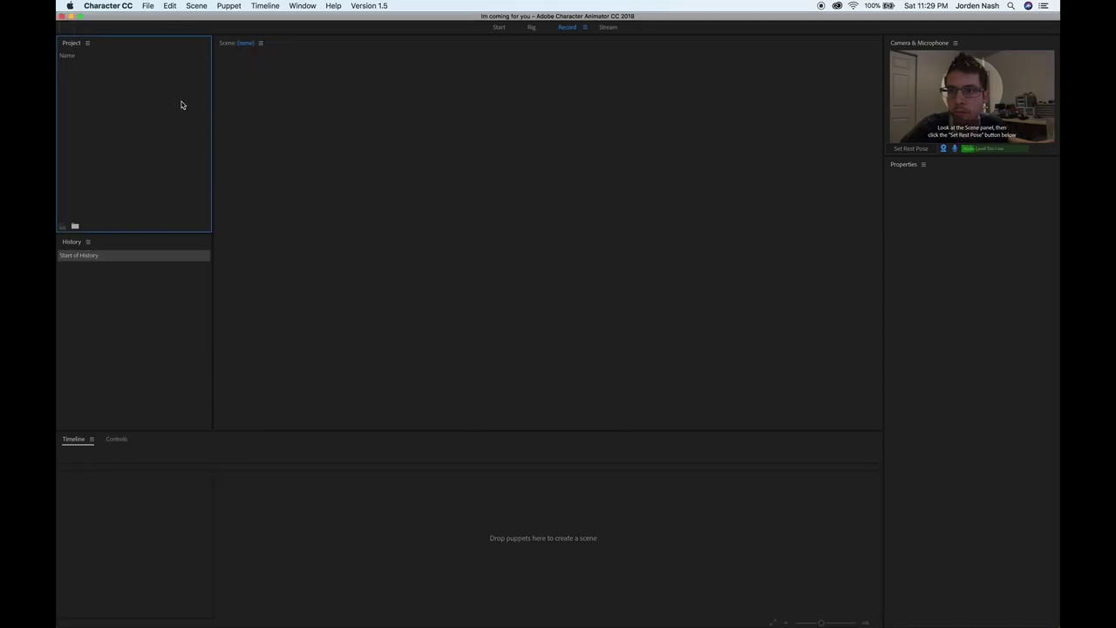
Import Acquavella.puppet from the Charachter animator folder into the project.
double_click(137, 110)
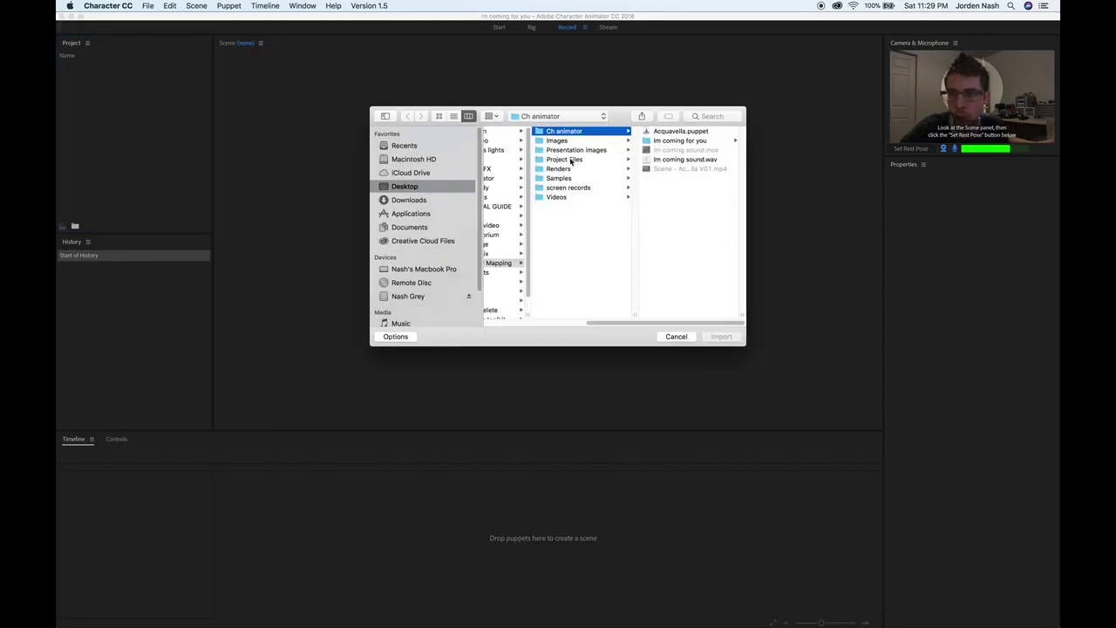
click(414, 159)
click(404, 186)
click(540, 132)
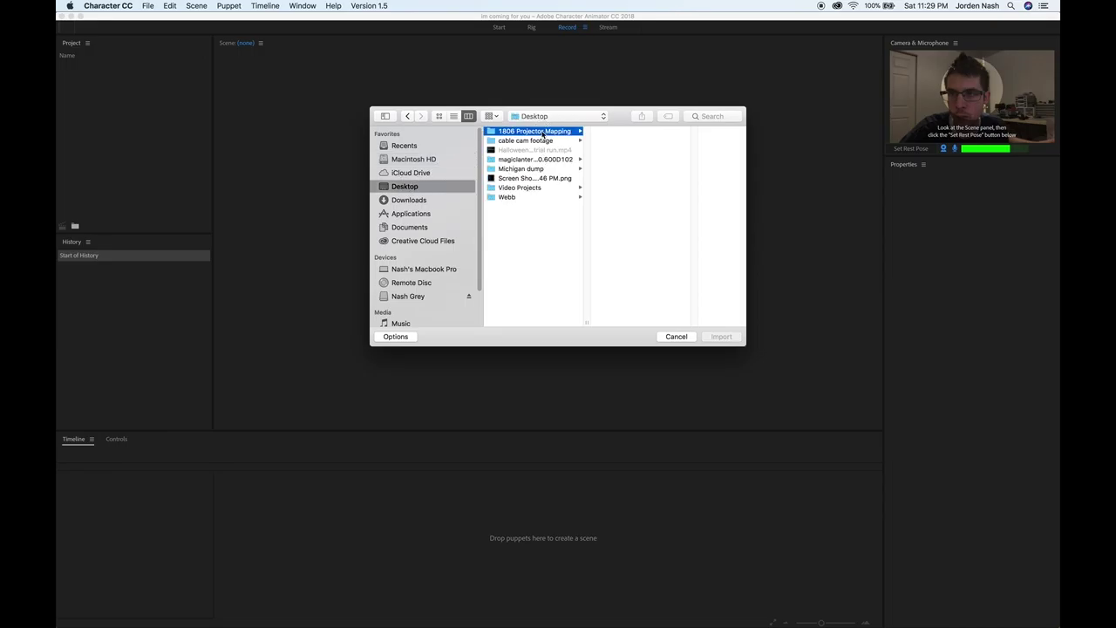
click(631, 131)
click(685, 132)
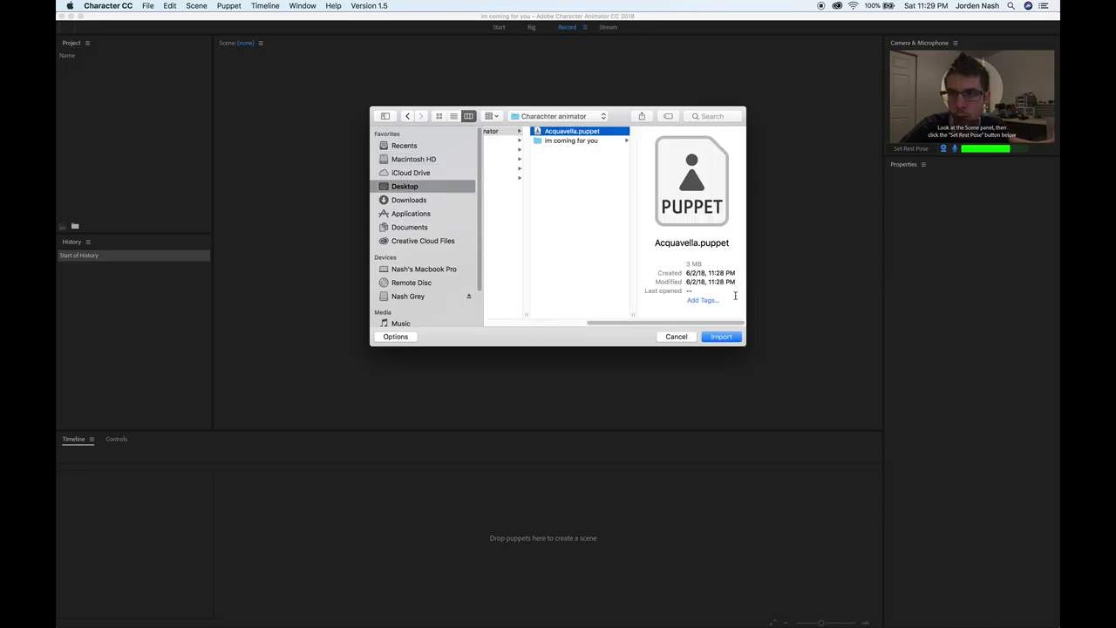
click(721, 337)
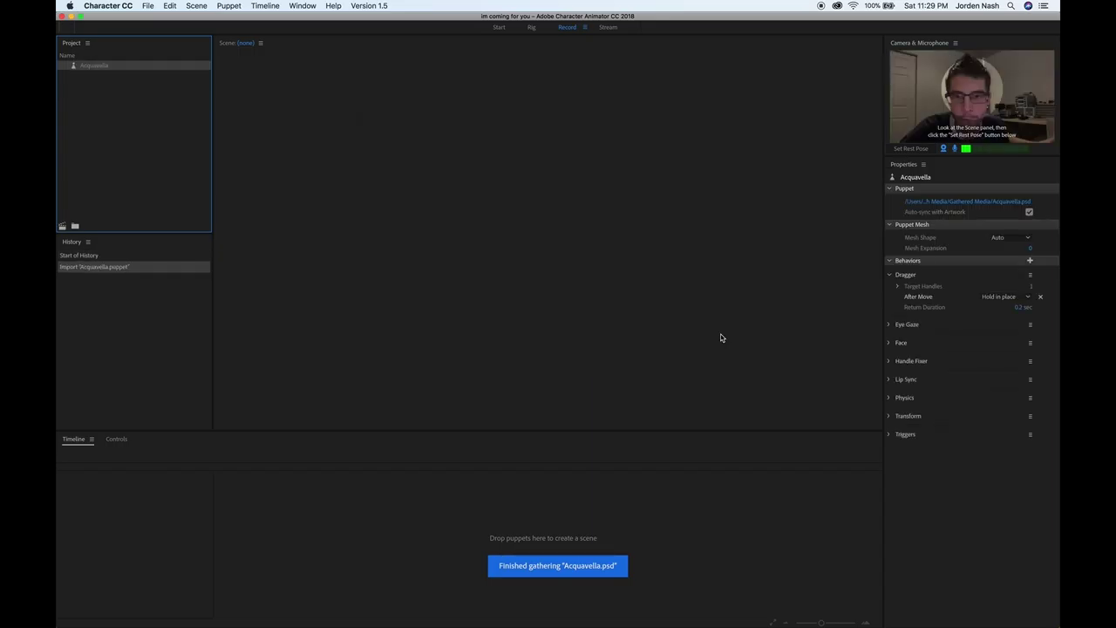
Create a new scene from the imported Acquavella puppet.
click(92, 68)
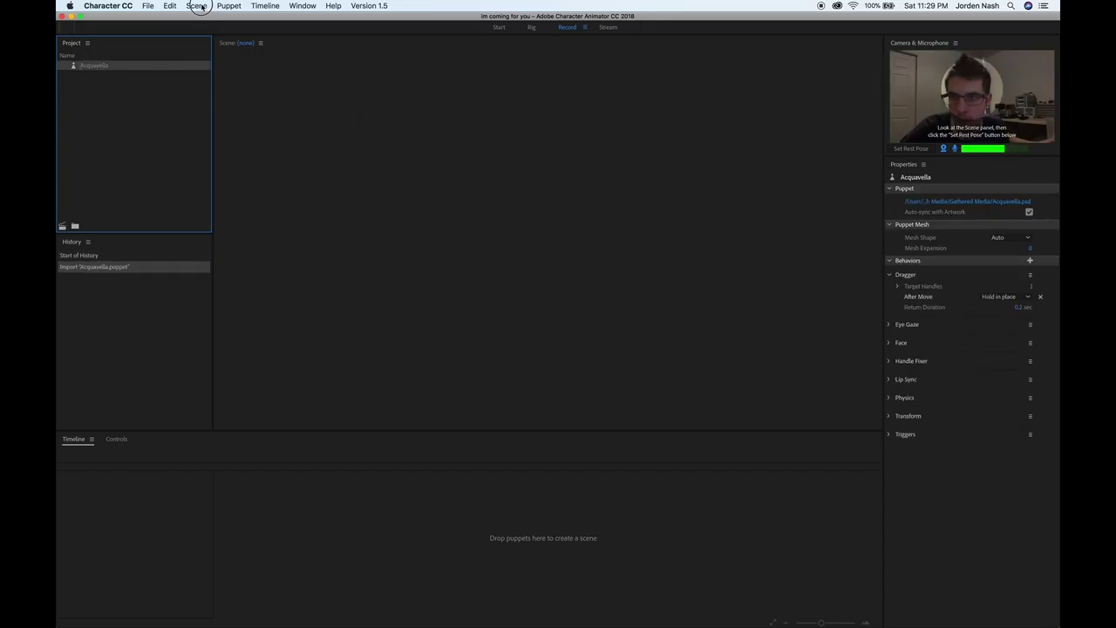
click(196, 6)
click(223, 34)
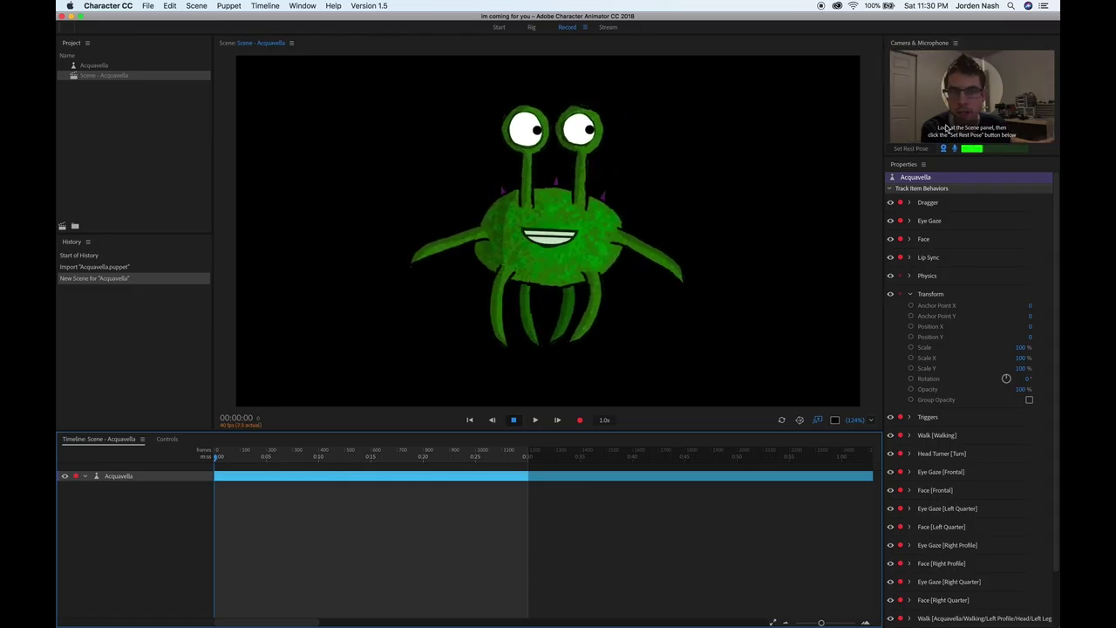
Collapse Acquavella's Transform properties and disarm its Head Turner [Turn] behavior for recording.
click(916, 294)
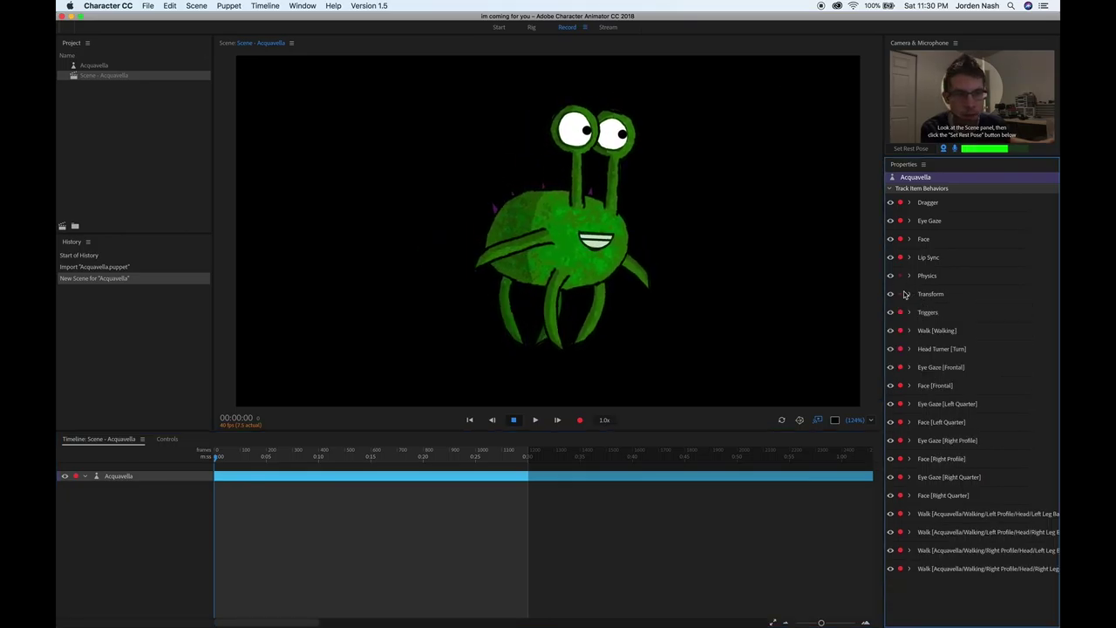
click(901, 349)
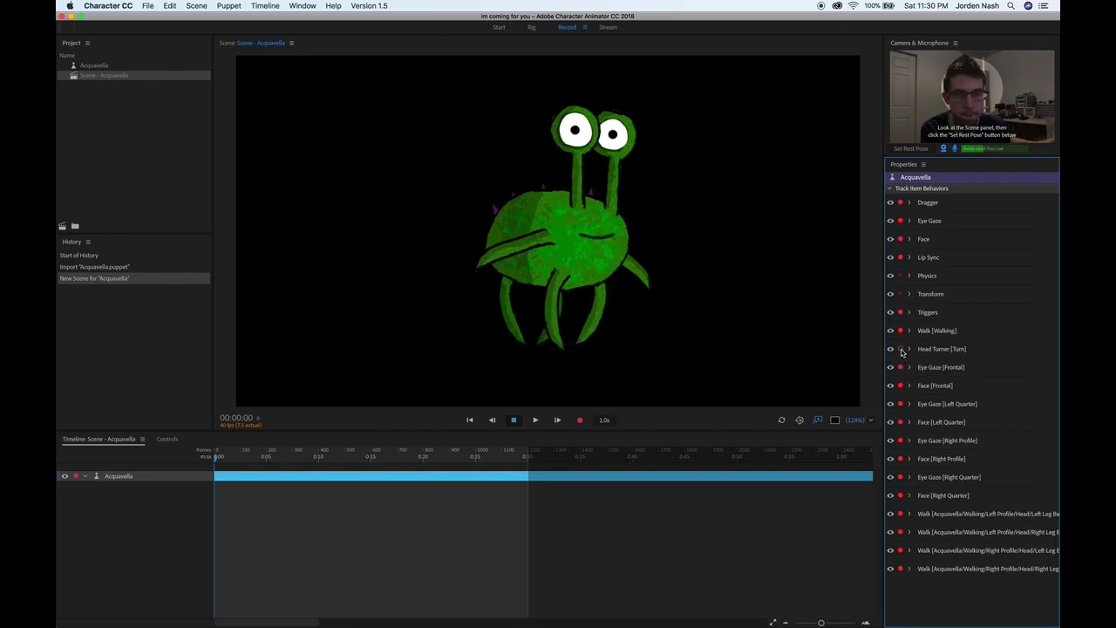
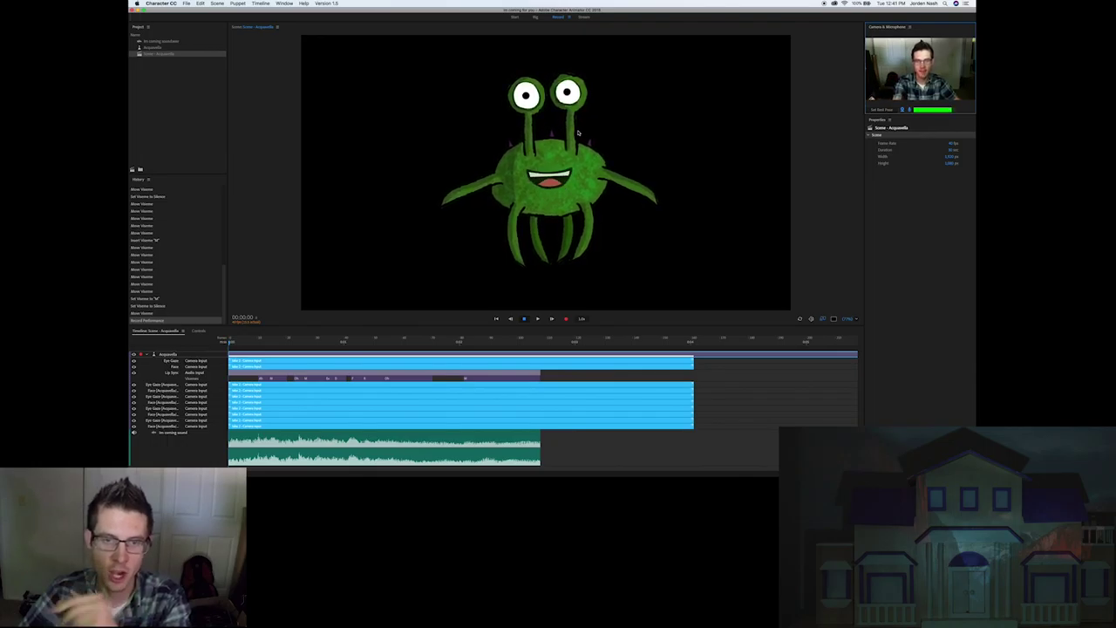
Examine the video devices available in the Live Output preferences, including the 1024 x 768 Adobe Monitor 3.
click(162, 3)
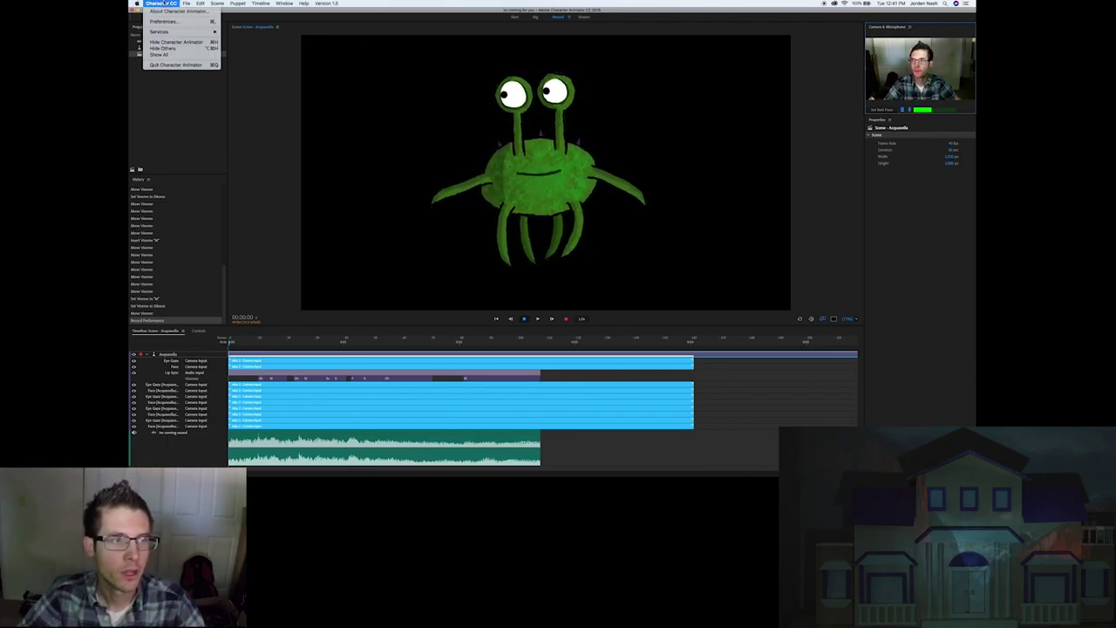
click(177, 21)
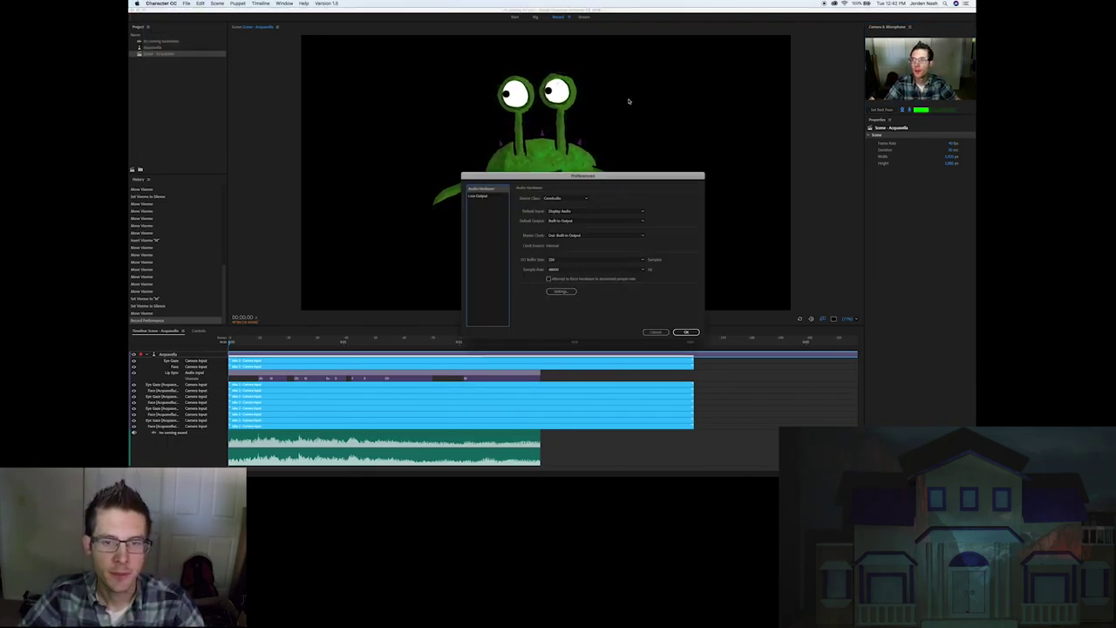
click(495, 197)
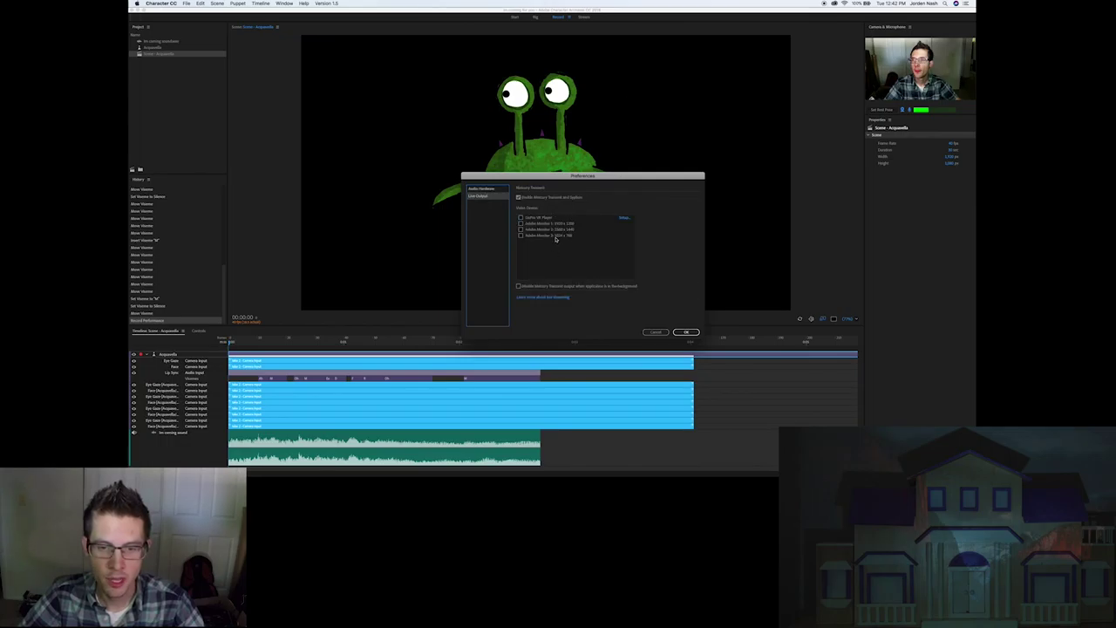
click(554, 238)
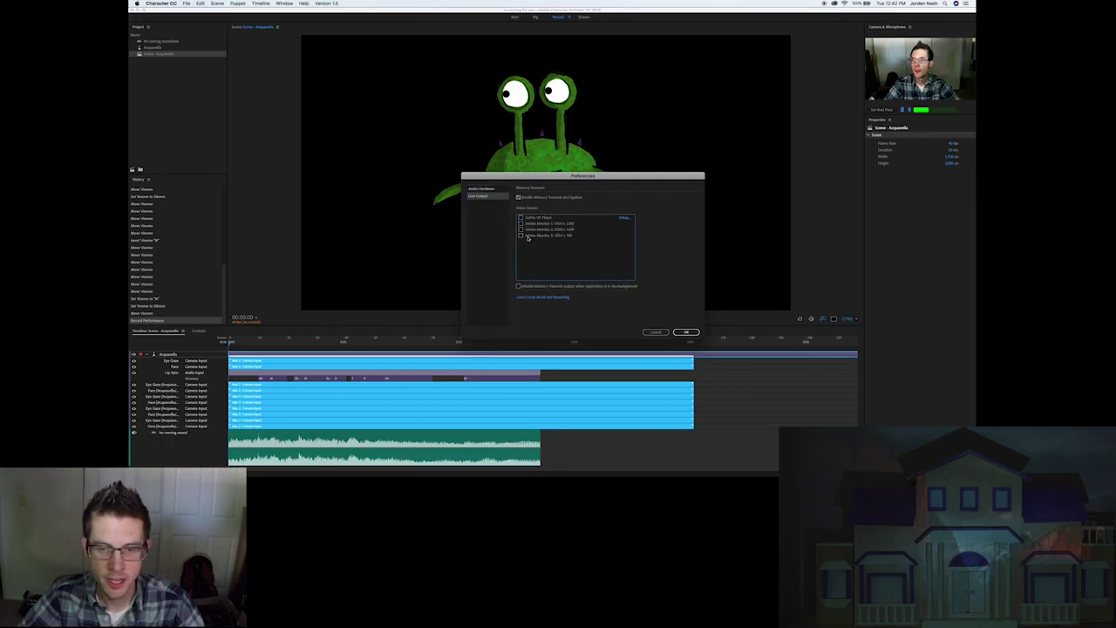
key(Return)
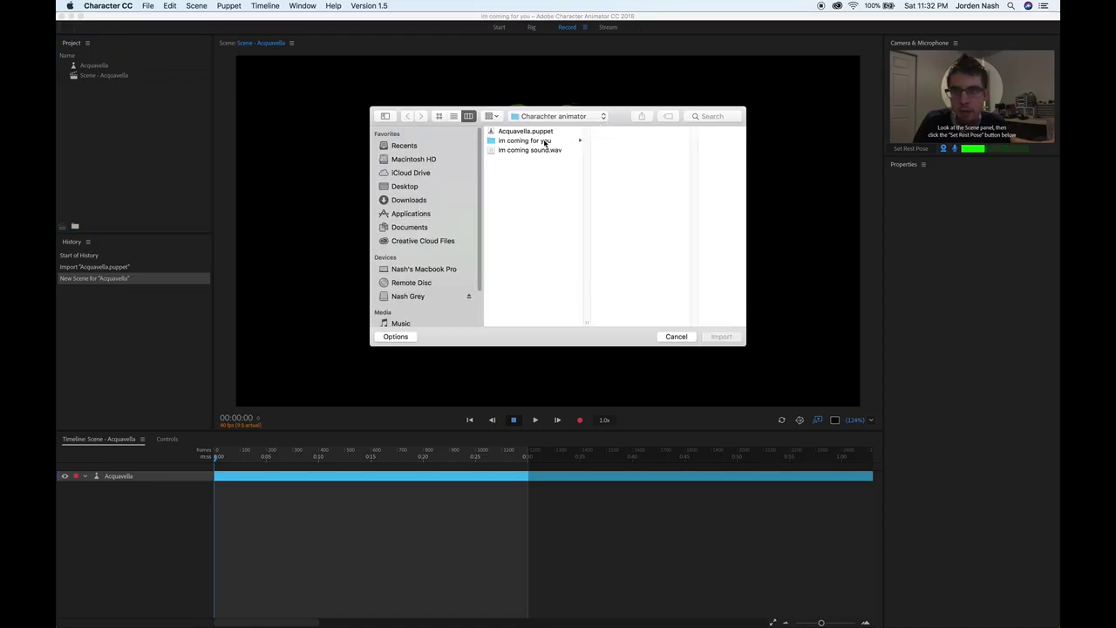
Import im coming sound.wav from the Charachter animator folder and add it to the Acquavella scene's timeline.
click(542, 152)
click(721, 336)
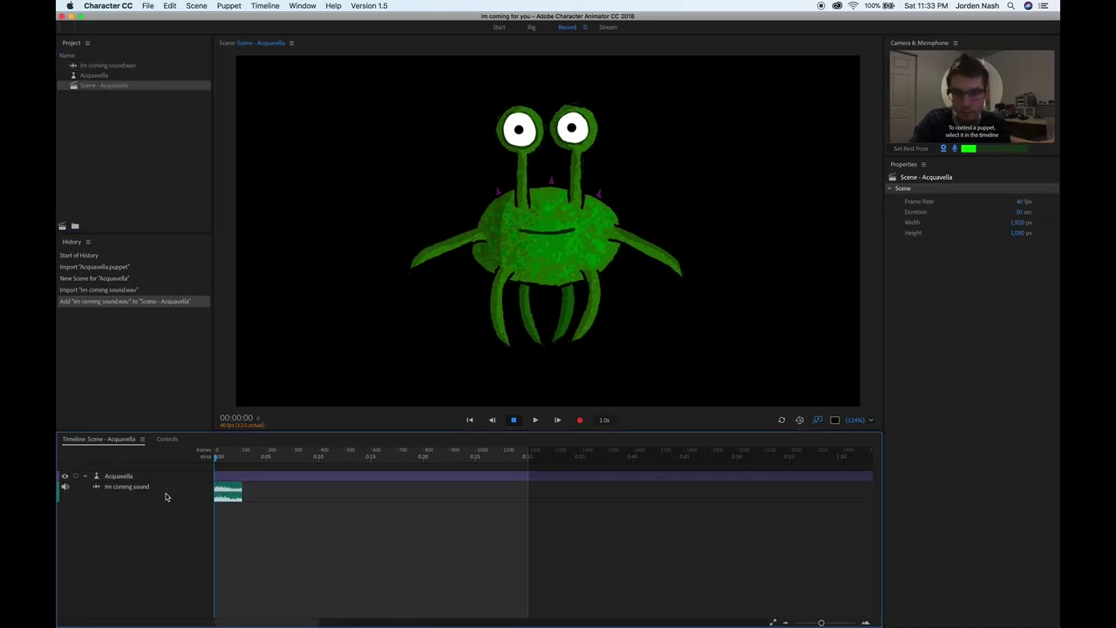
key(backslash)
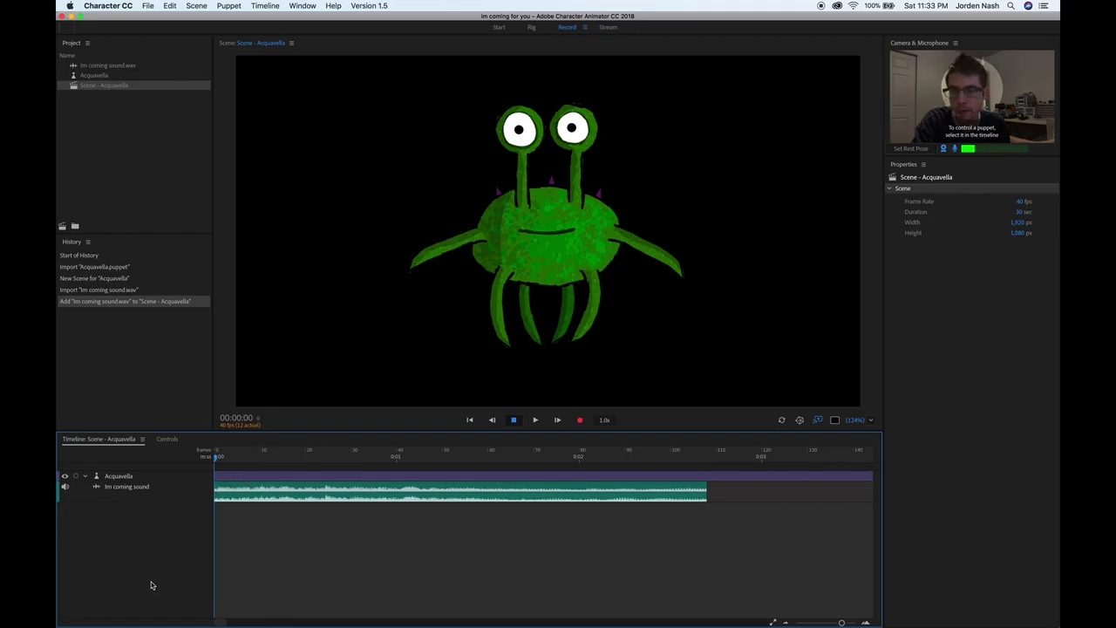
Compute Acquavella's lip sync from the scene audio with the puppet and sound tracks selected.
click(129, 485)
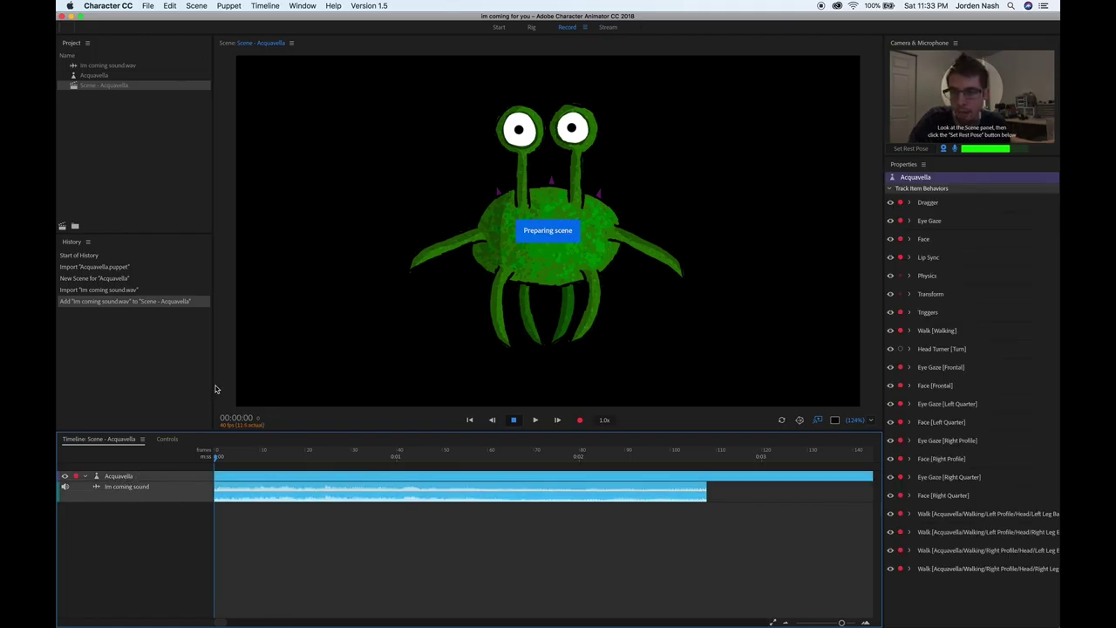
click(259, 6)
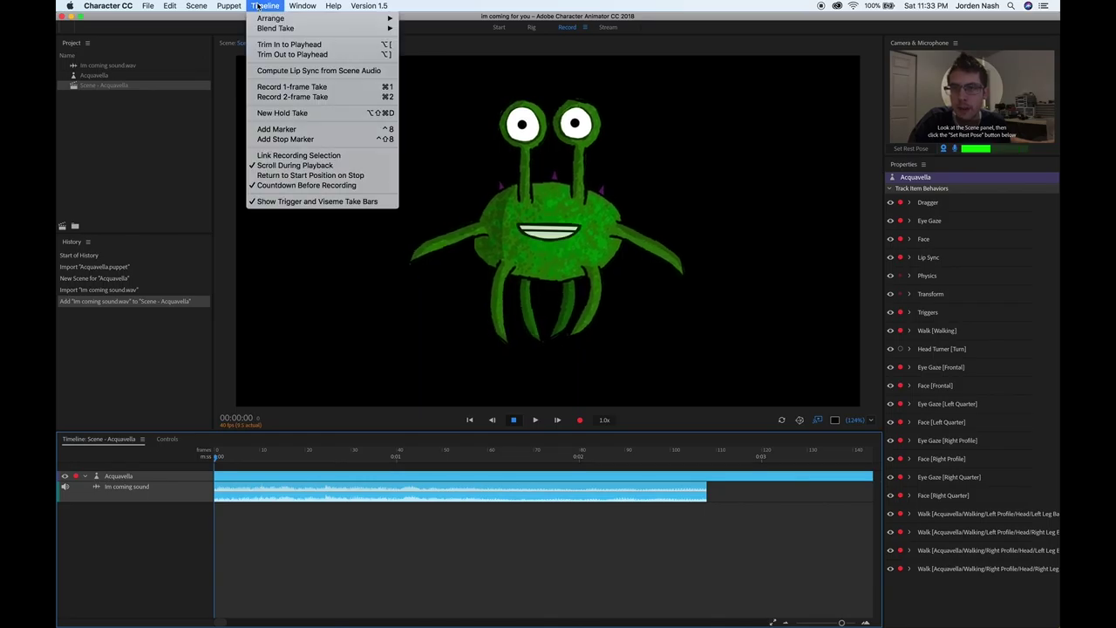
click(310, 71)
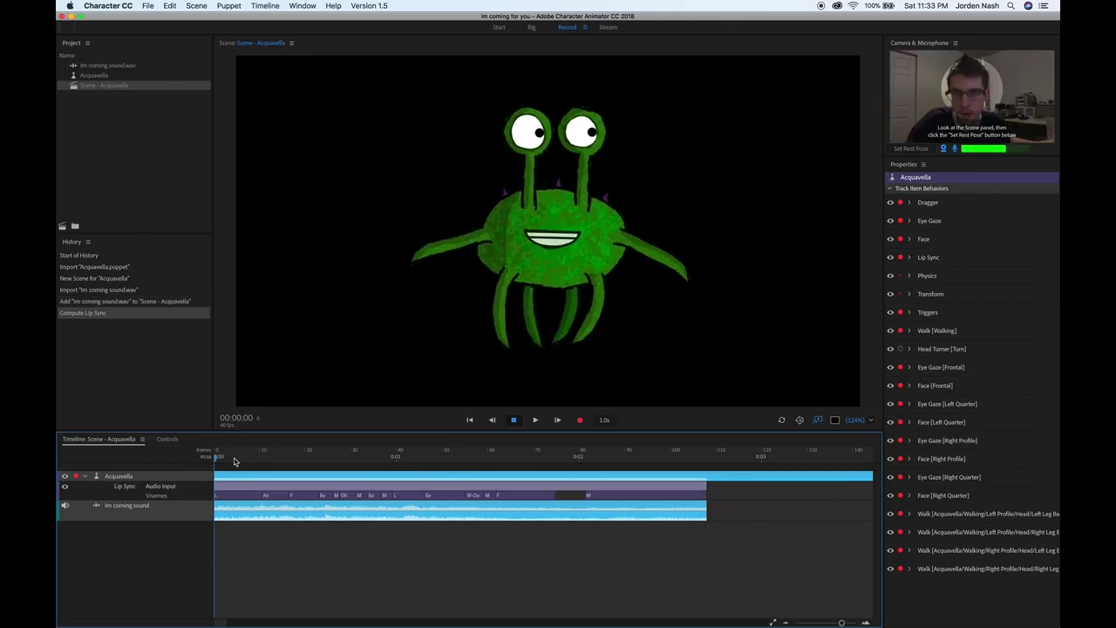
Play the scene from the start to check the computed lip sync, and return to the first frame.
mouse_move(219, 461)
mouse_down()
mouse_move(236, 459)
mouse_move(220, 460)
mouse_move(219, 476)
mouse_up()
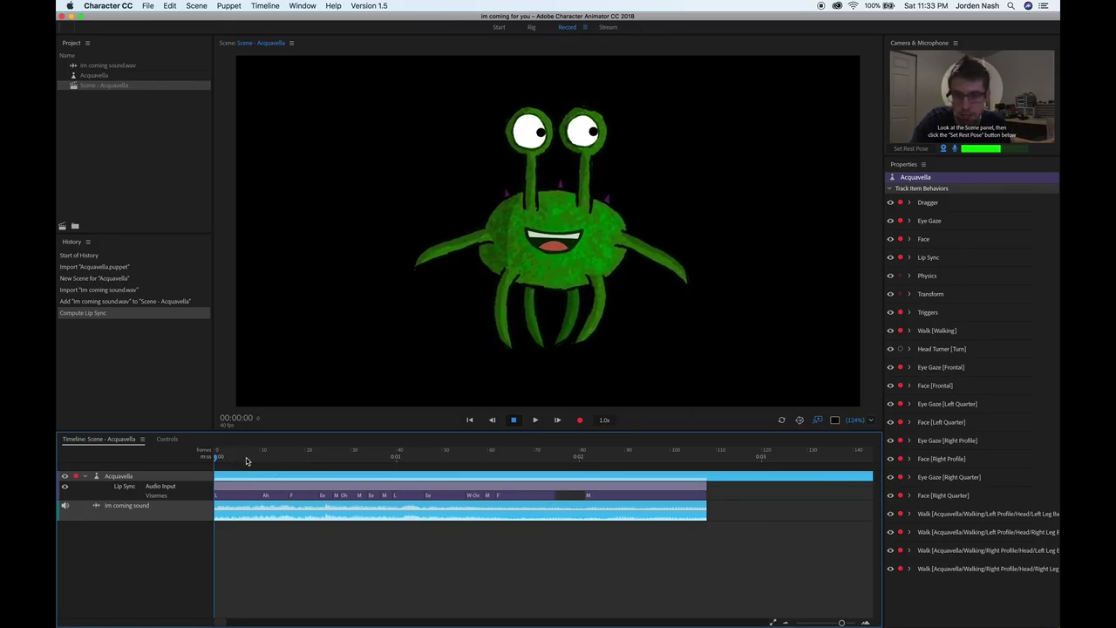
key(space)
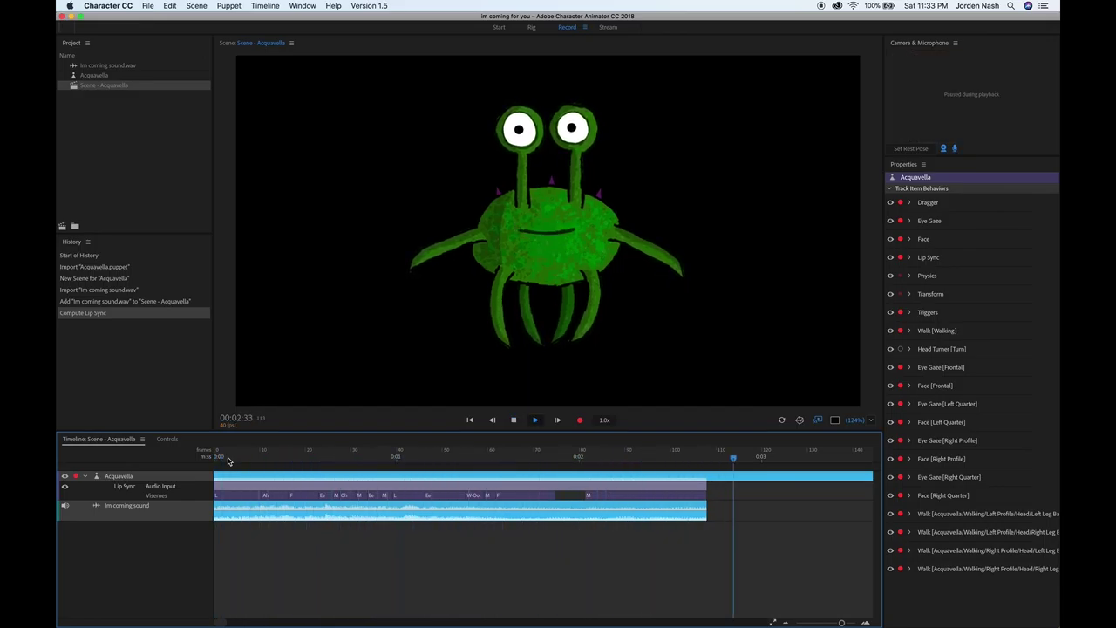
key(space)
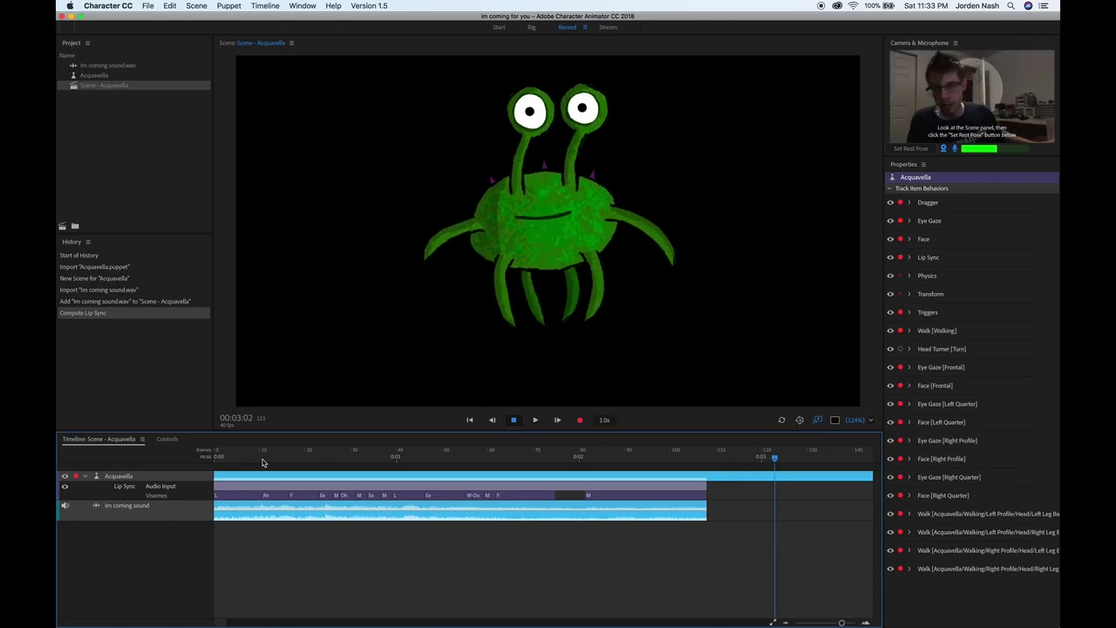
key(Home)
Change the opening L viseme to Ah and the viseme after it to D, shifting both to match the sound.
right_click(228, 497)
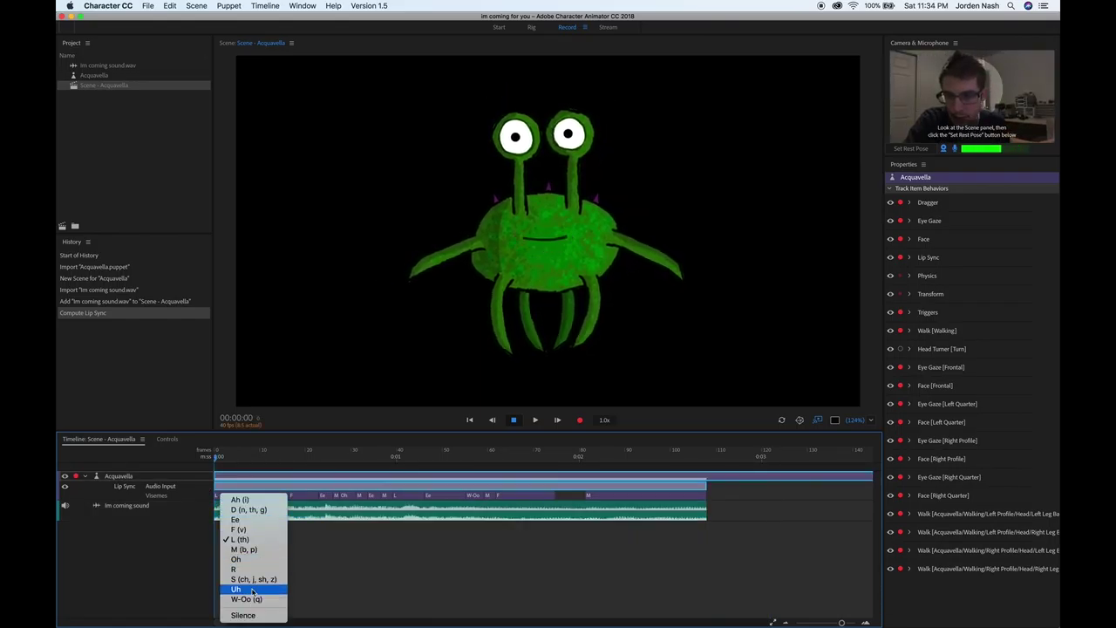
click(255, 502)
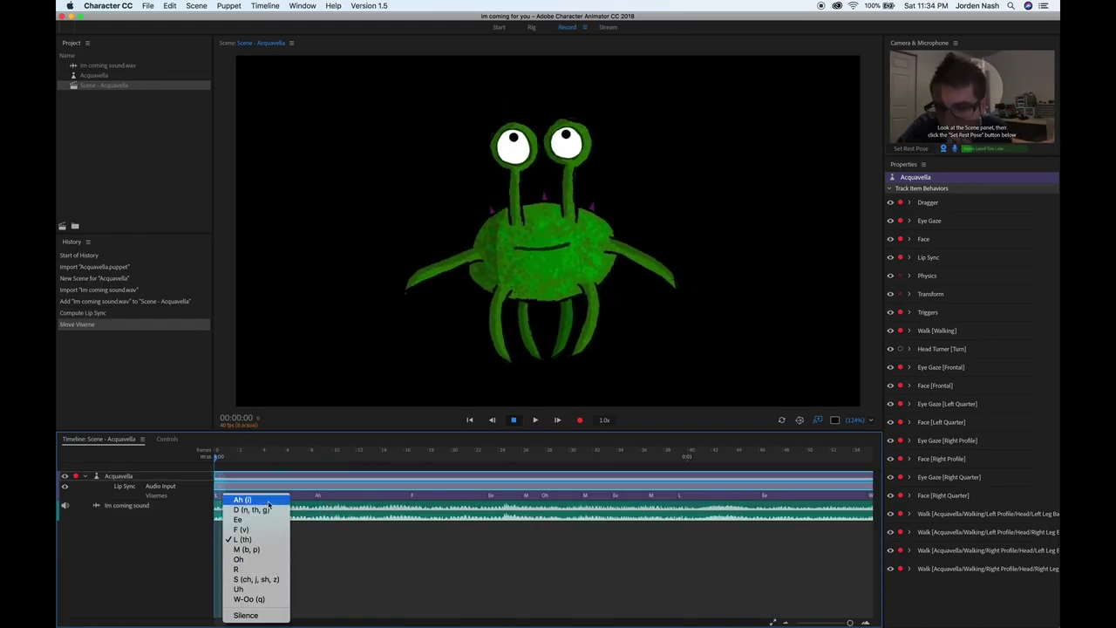
click(344, 546)
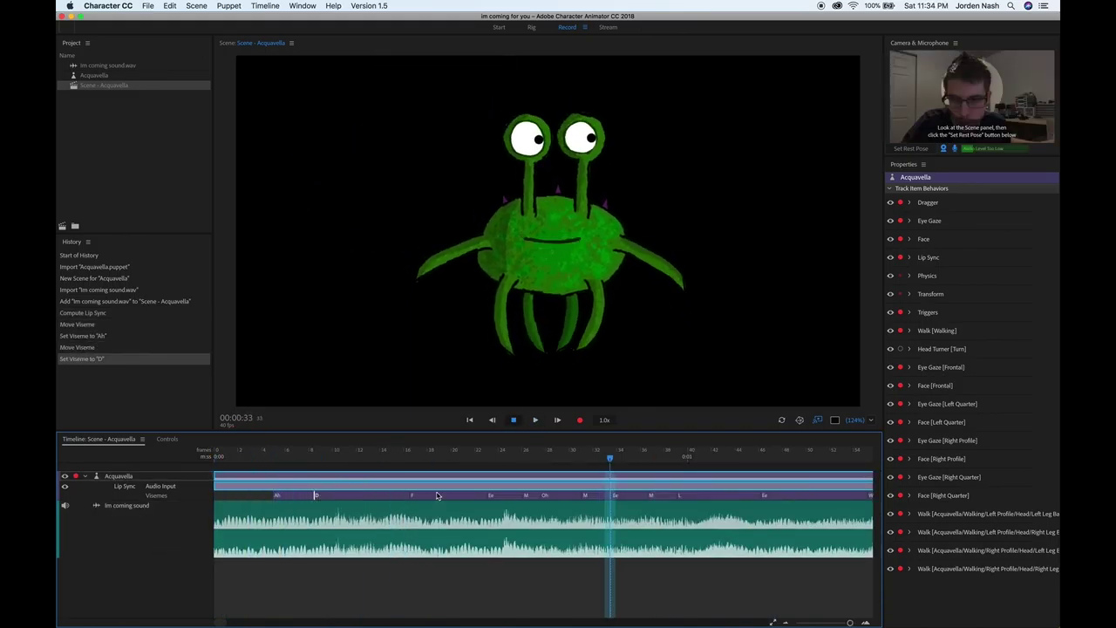
Set the F viseme to Silence, the next Ee to Oh and the M before L to D, deleting the two surplus visemes before Ee.
drag(414, 496, 488, 495)
click(491, 495)
click(524, 529)
click(507, 459)
click(538, 496)
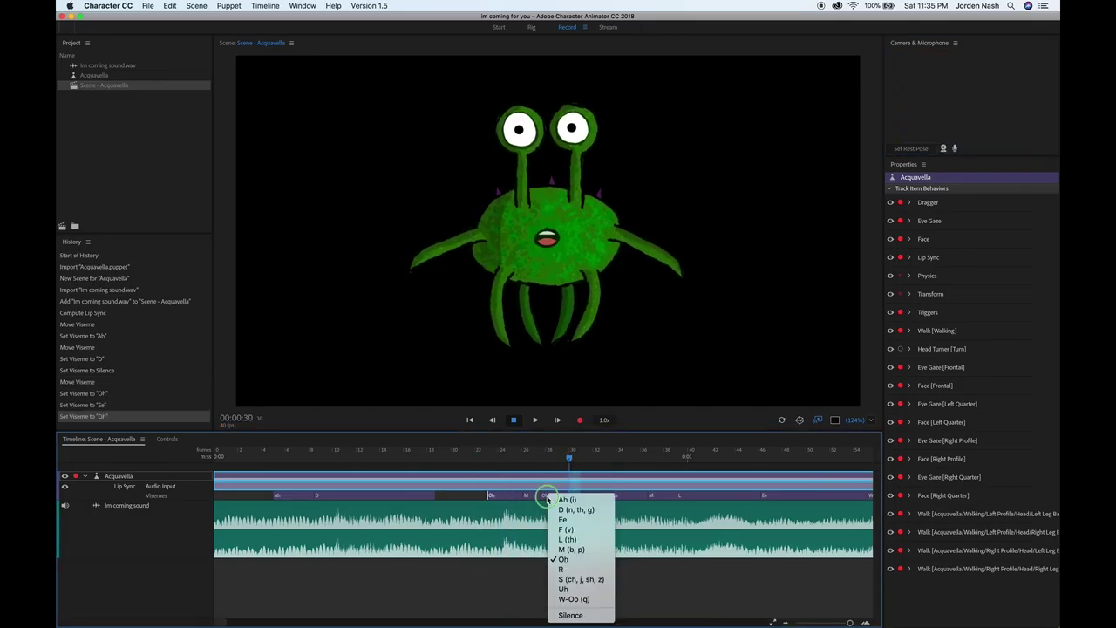
click(464, 451)
click(626, 480)
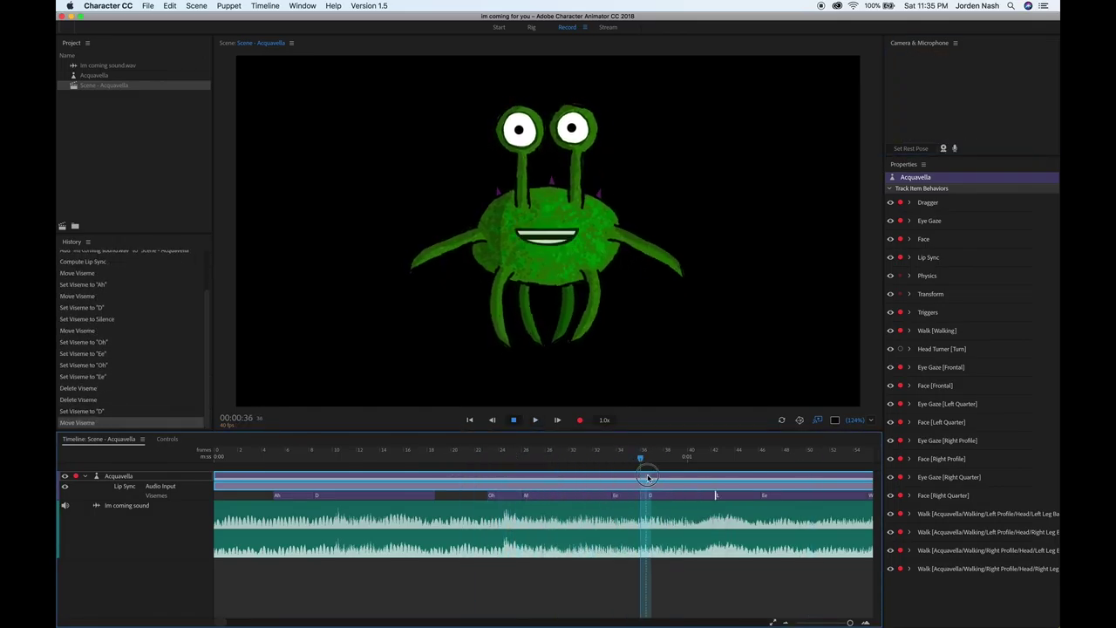
Set the L viseme after D to Silence, the following Ee to F, and the M after W-Oo to Oh.
click(740, 495)
click(750, 613)
click(519, 471)
click(637, 496)
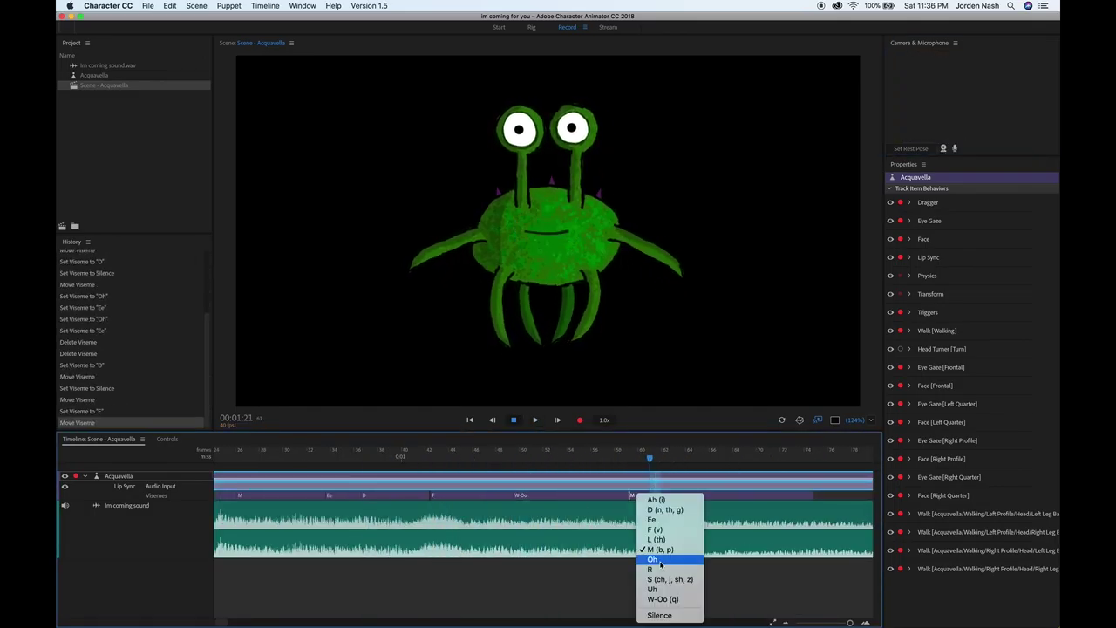
click(667, 559)
Move the visemes into line with the audio waveform and change the D viseme after the opening Ah to M.
click(573, 454)
click(752, 460)
drag(755, 469, 486, 456)
click(392, 457)
drag(435, 496, 275, 495)
click(444, 457)
click(394, 495)
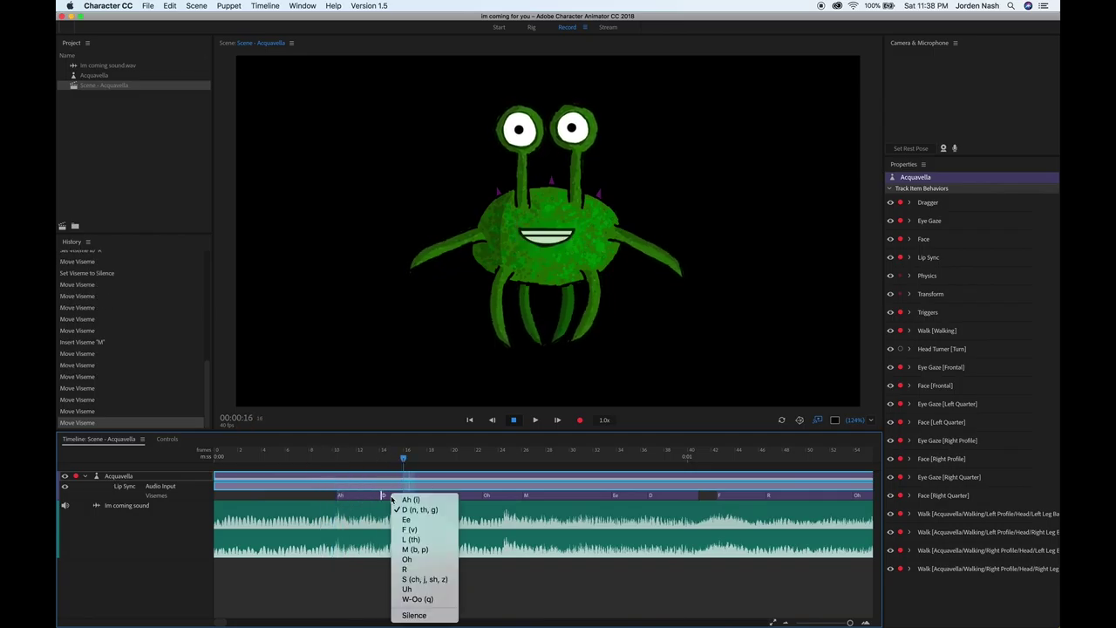
click(410, 541)
Play the scene from the start to check the corrected visemes against the sound.
key(space)
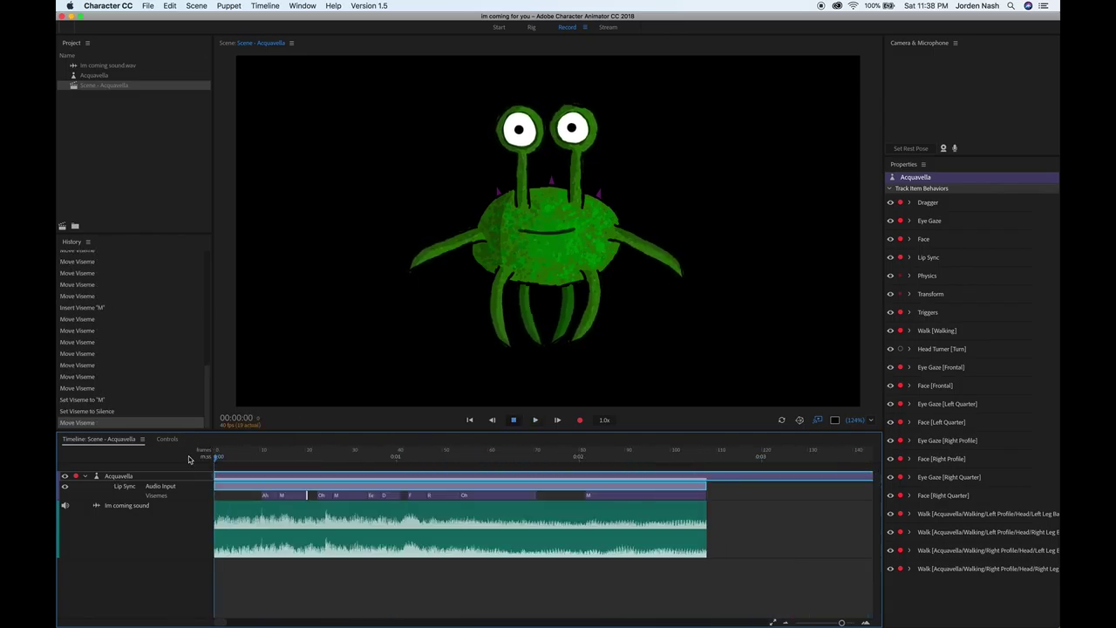
key(space)
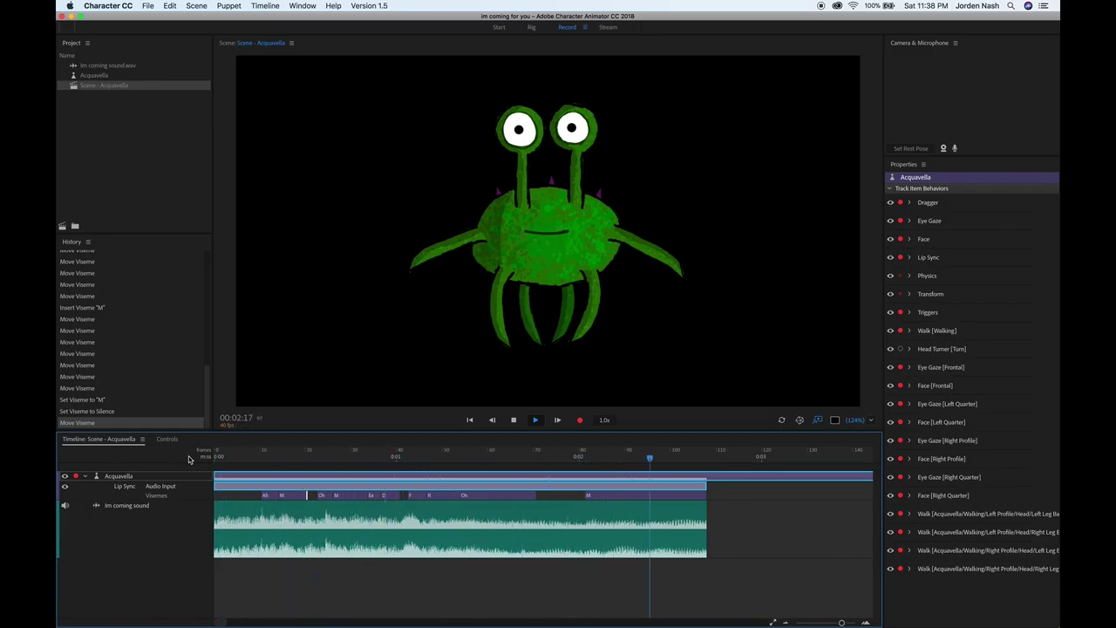
key(space)
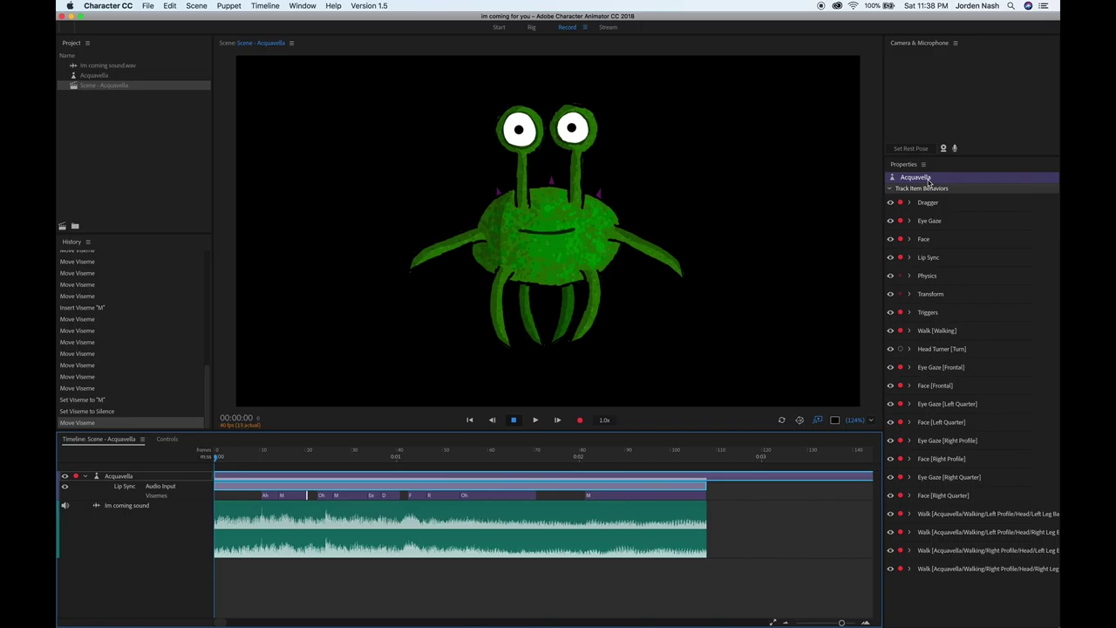
Enable the camera input and record a facial performance for Acquavella along with the sound.
click(942, 150)
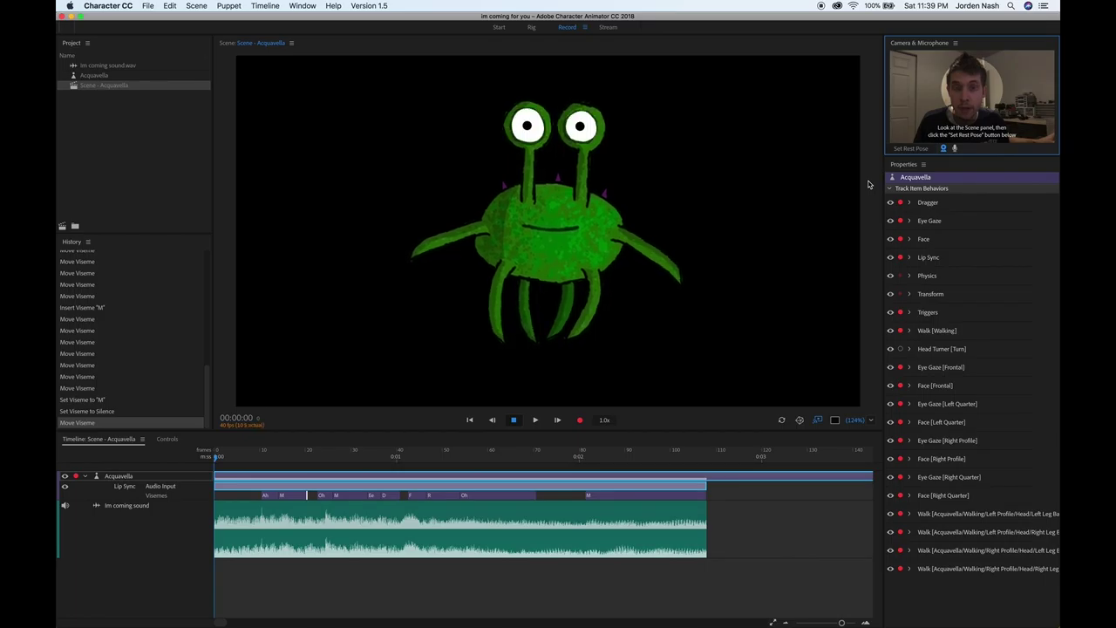
click(581, 421)
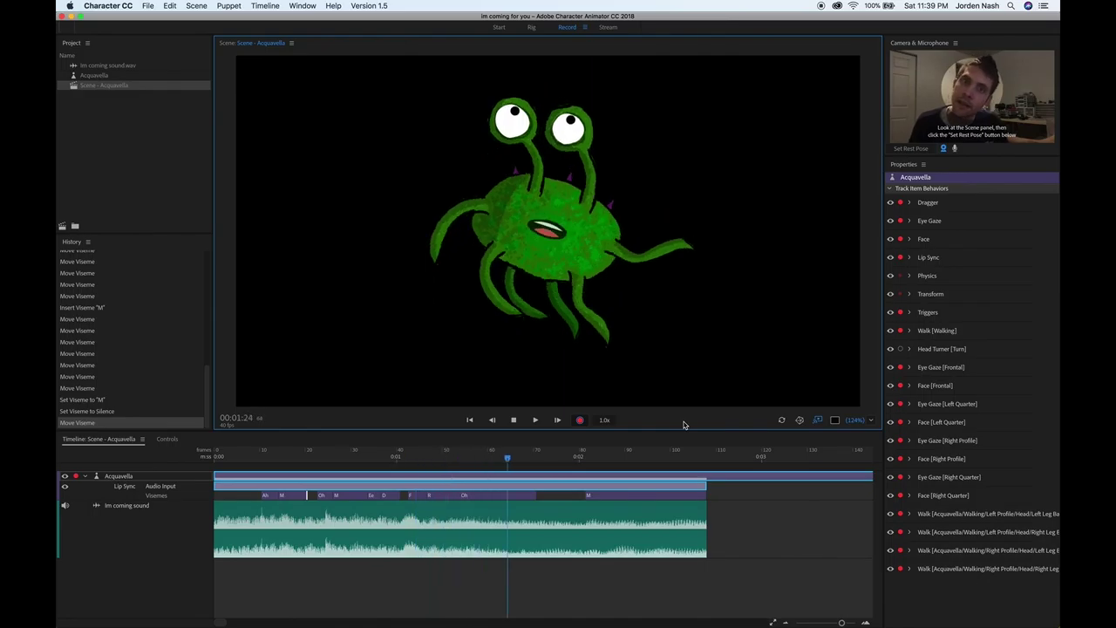
click(513, 421)
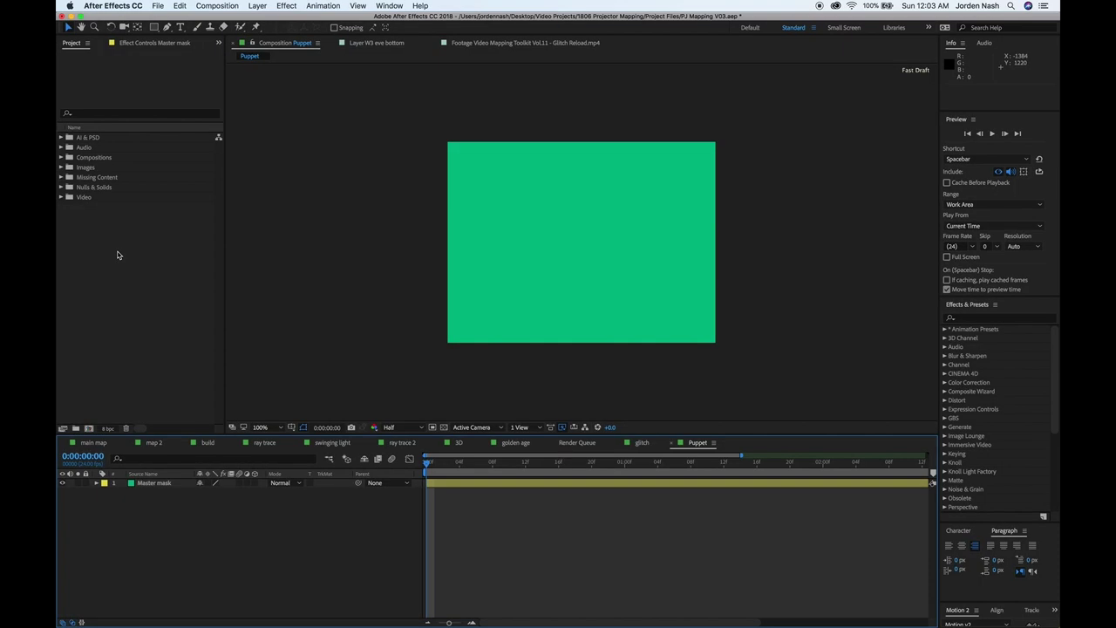
In After Effects, import Scene - Acquavella from im coming for you.chproj into the PJ Mapping V03 project.
double_click(118, 255)
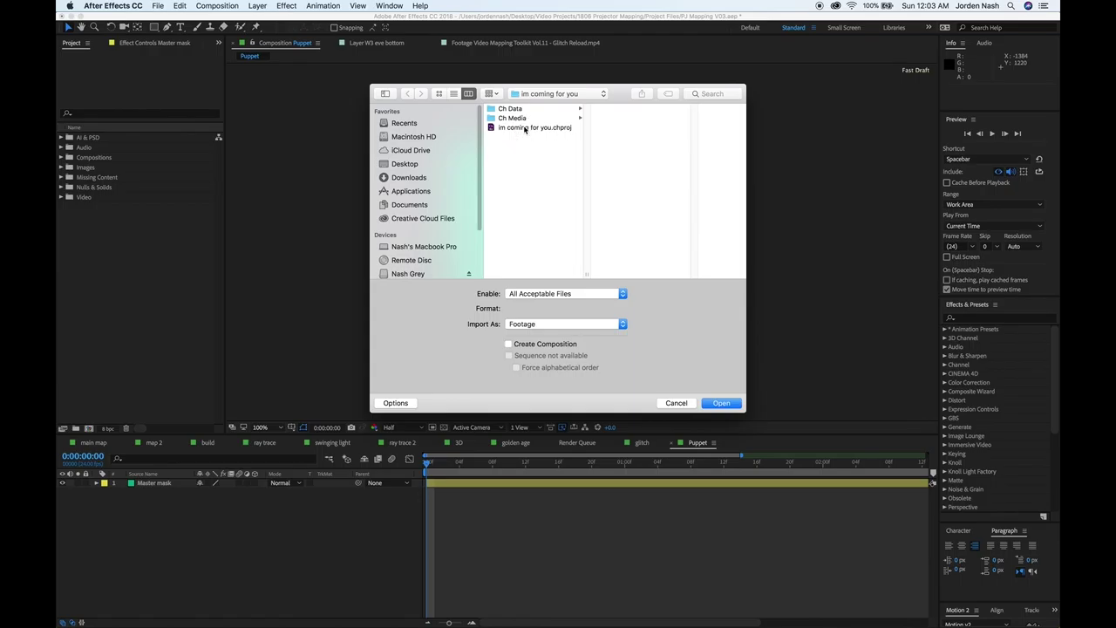
click(521, 128)
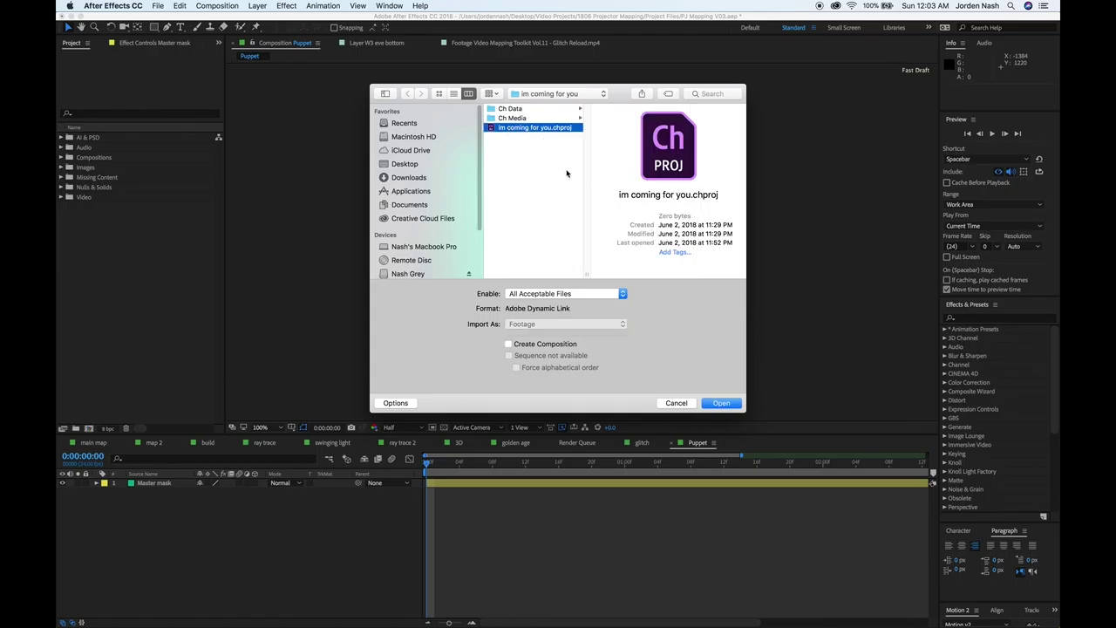
click(724, 402)
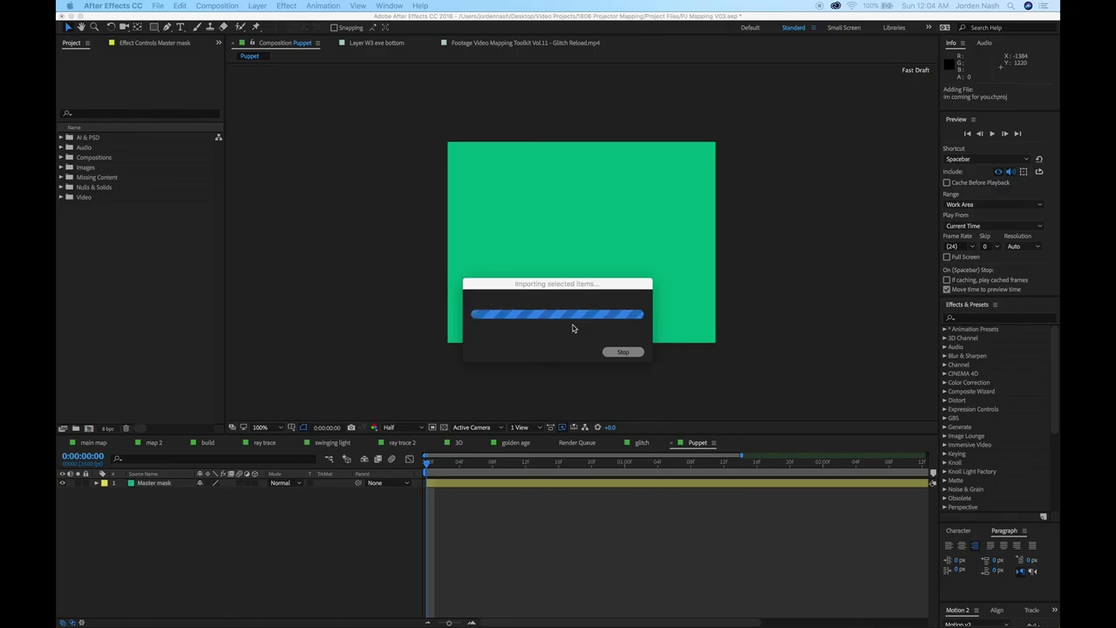
drag(480, 205, 419, 173)
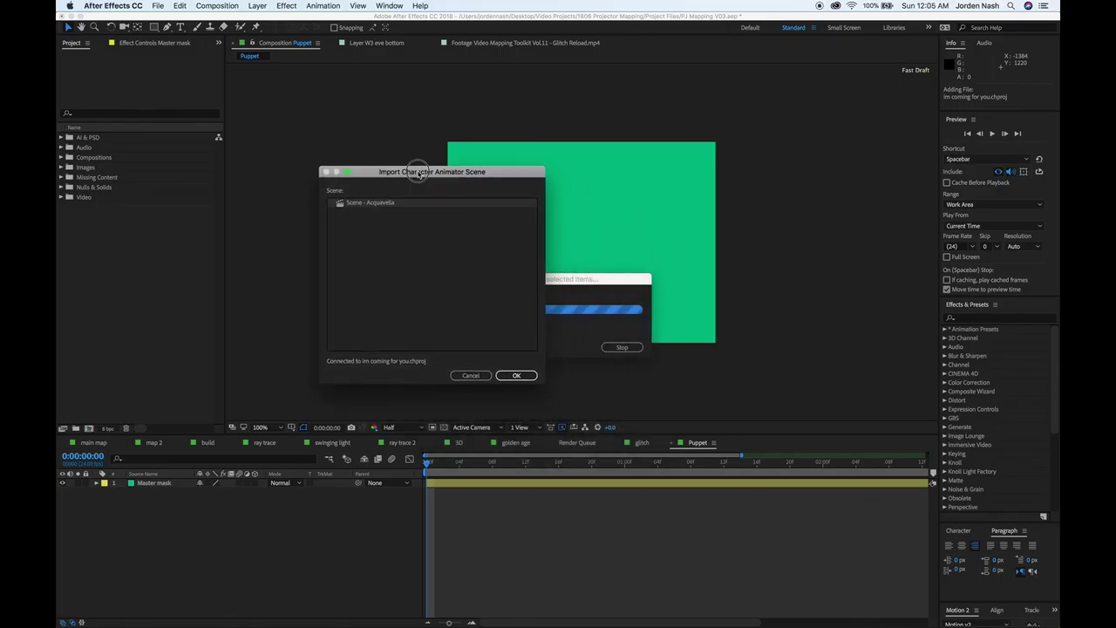
click(393, 235)
click(388, 203)
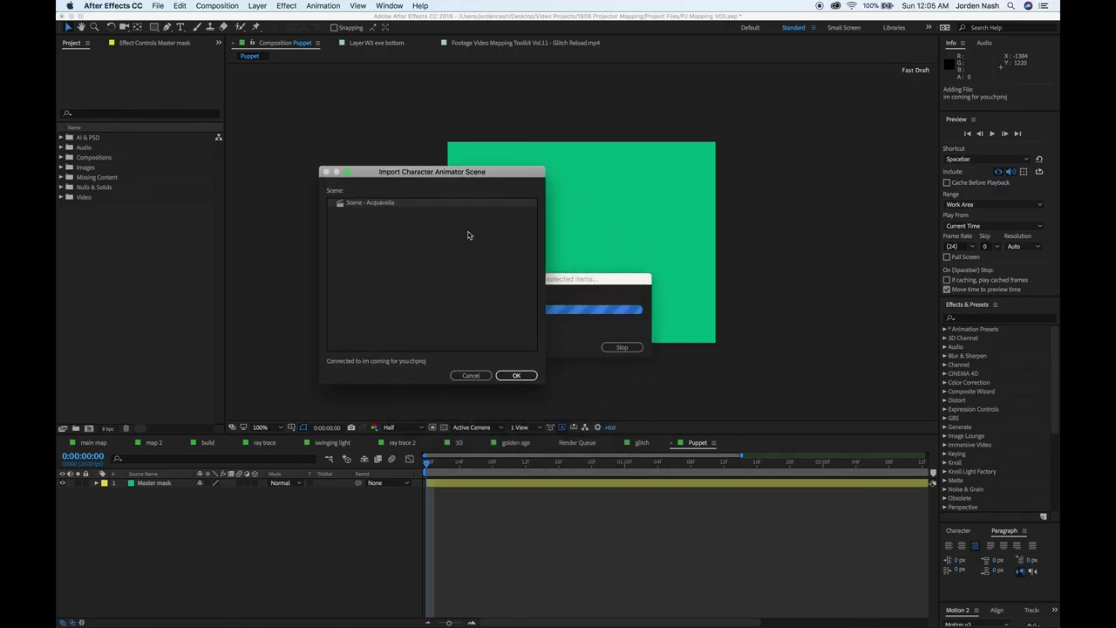
click(517, 376)
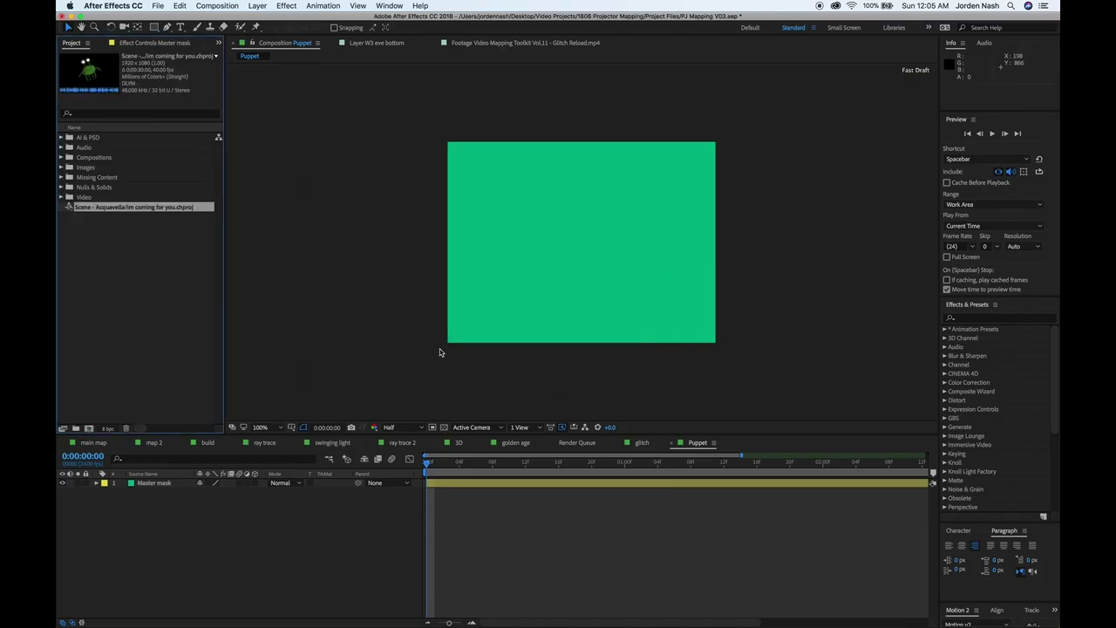
Add the imported Acquavella scene to the Puppet composition beneath the Master mask layer and hide Master mask.
drag(88, 210, 223, 537)
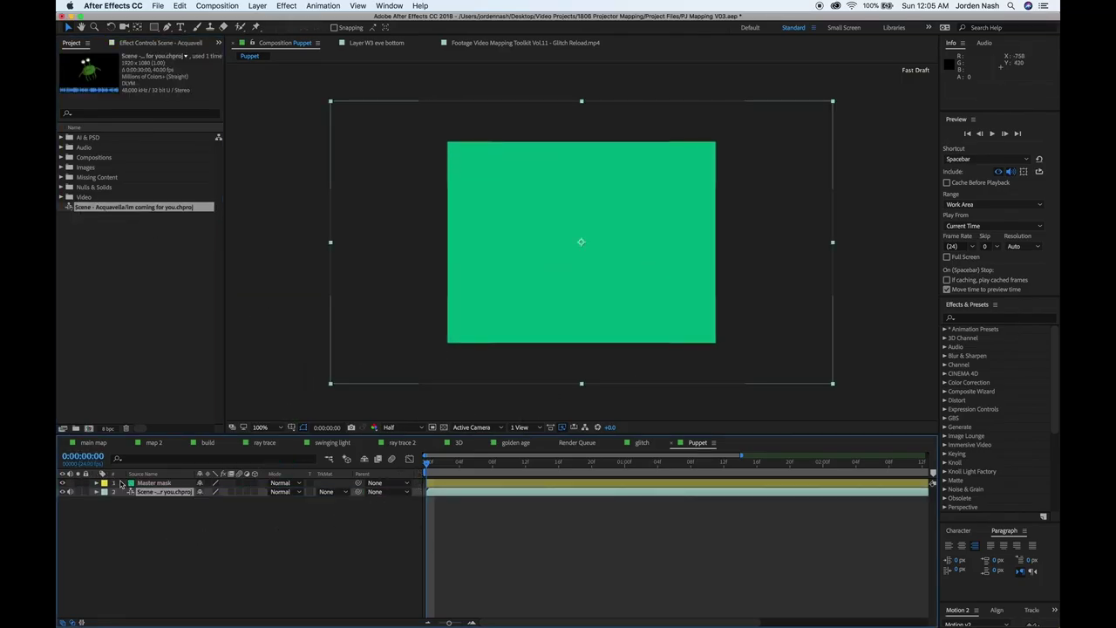
click(62, 484)
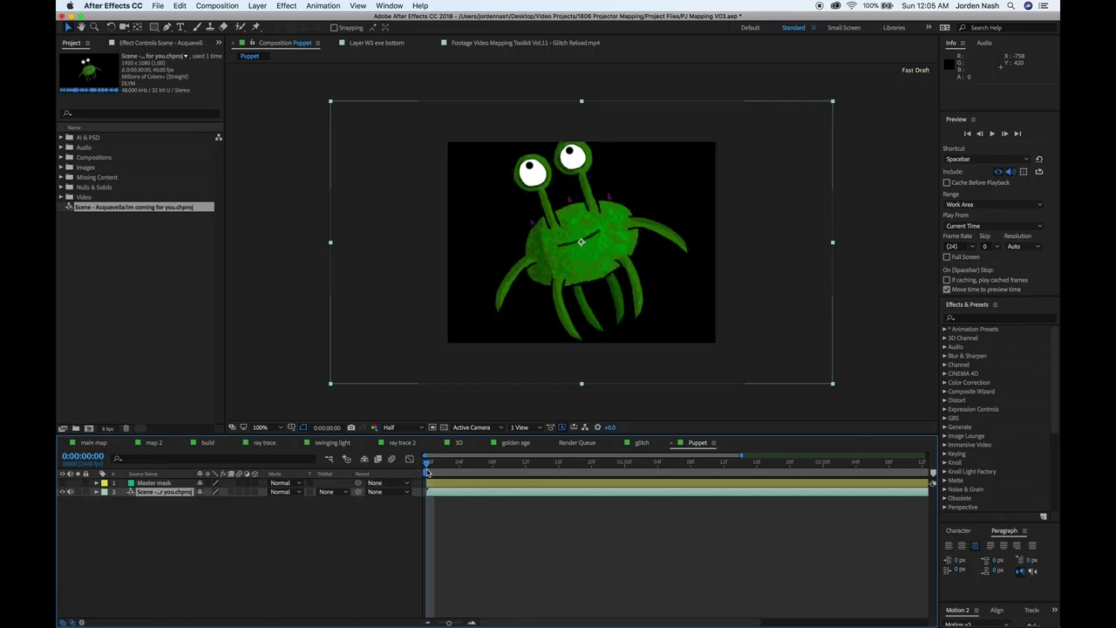
At 0:00:00:23, scale the Acquavella scene layer to 50% so the character fits within the house area.
drag(428, 471, 617, 470)
click(184, 492)
key(s)
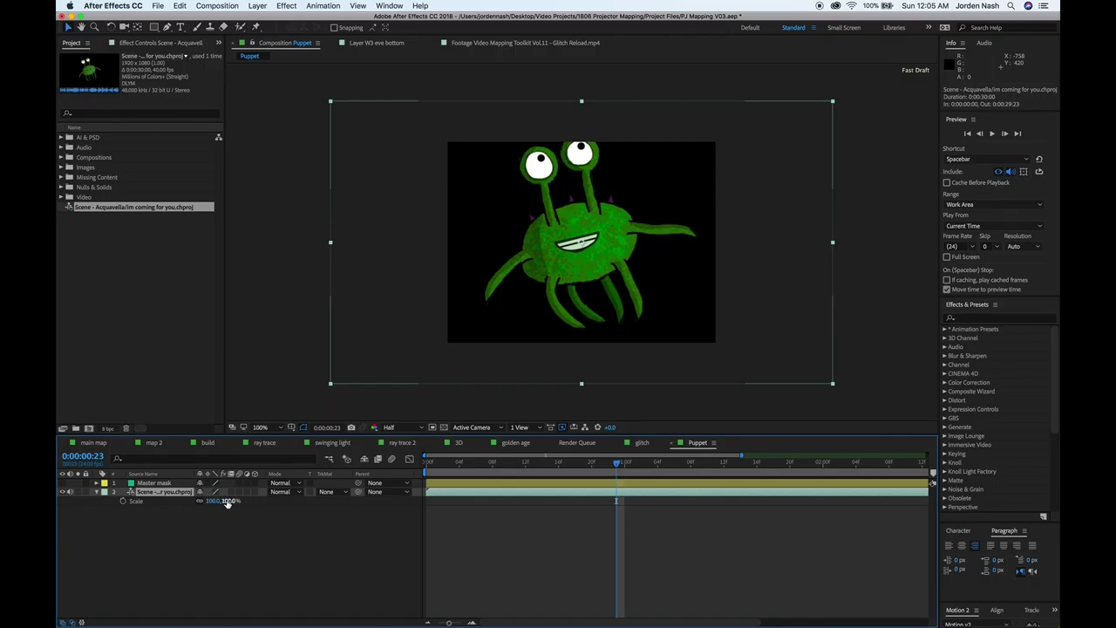
drag(227, 502, 200, 500)
Activate the "whole house - sides, step" mask on the Master mask layer and make that layer visible.
click(158, 483)
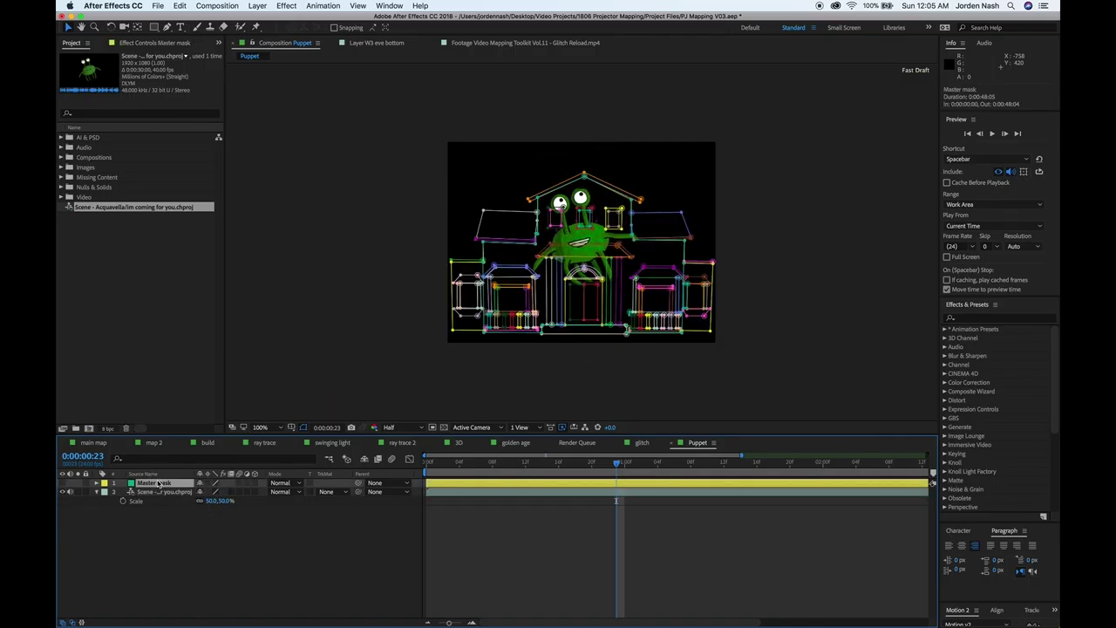
click(97, 483)
scroll(166, 532, down, 5)
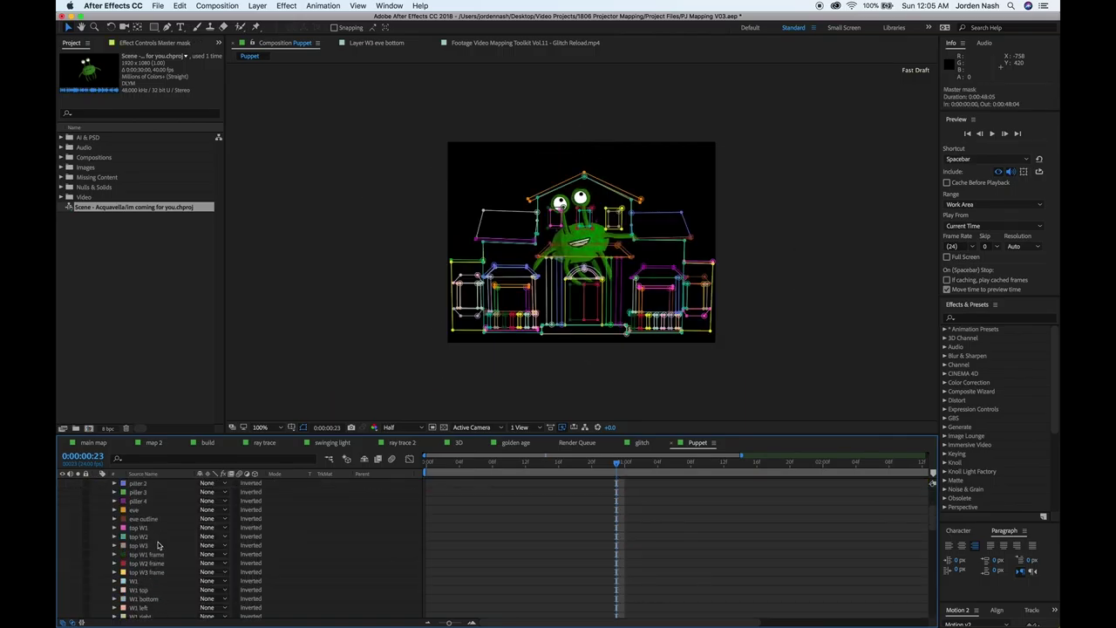
click(173, 587)
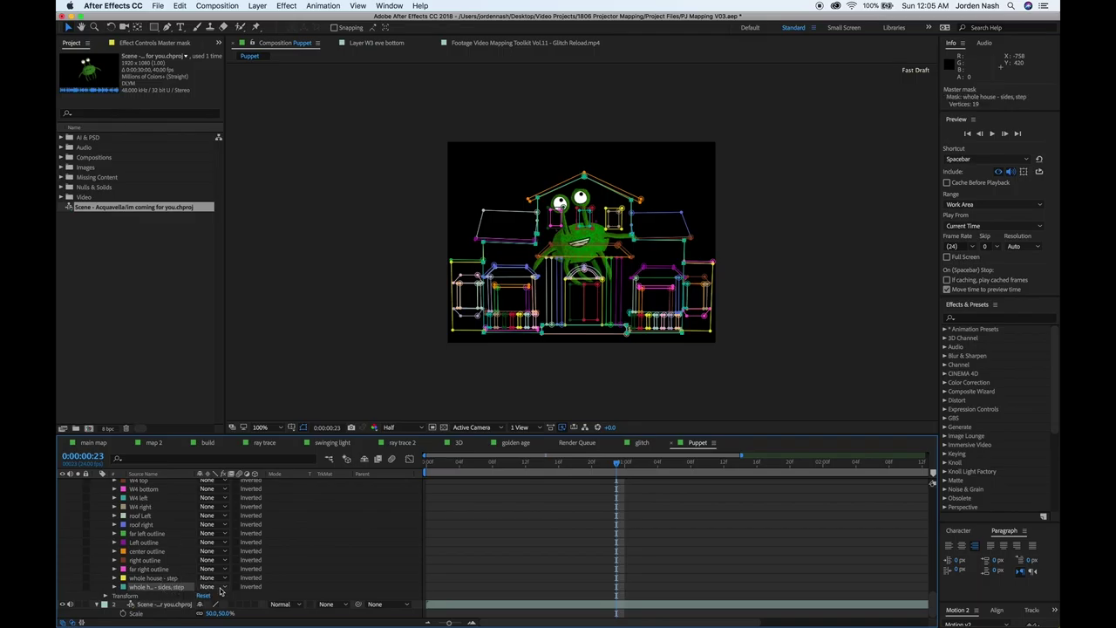
click(220, 587)
click(231, 567)
scroll(157, 536, up, 5)
click(64, 484)
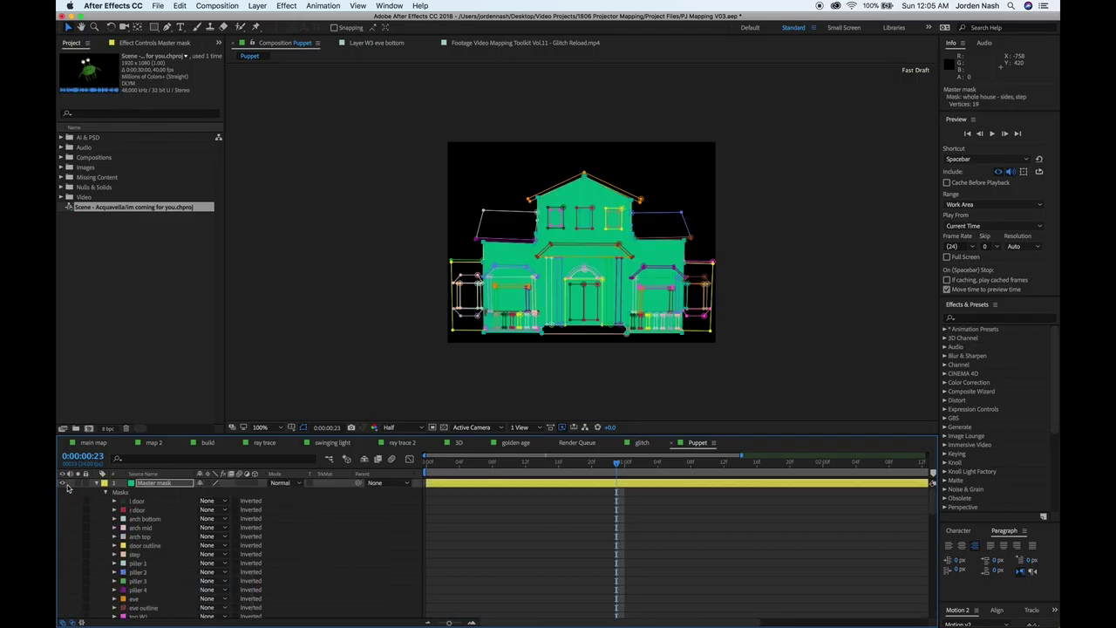
Use Master mask as the alpha track matte for the Acquavella scene layer and play back the result.
click(97, 484)
click(157, 492)
key(s)
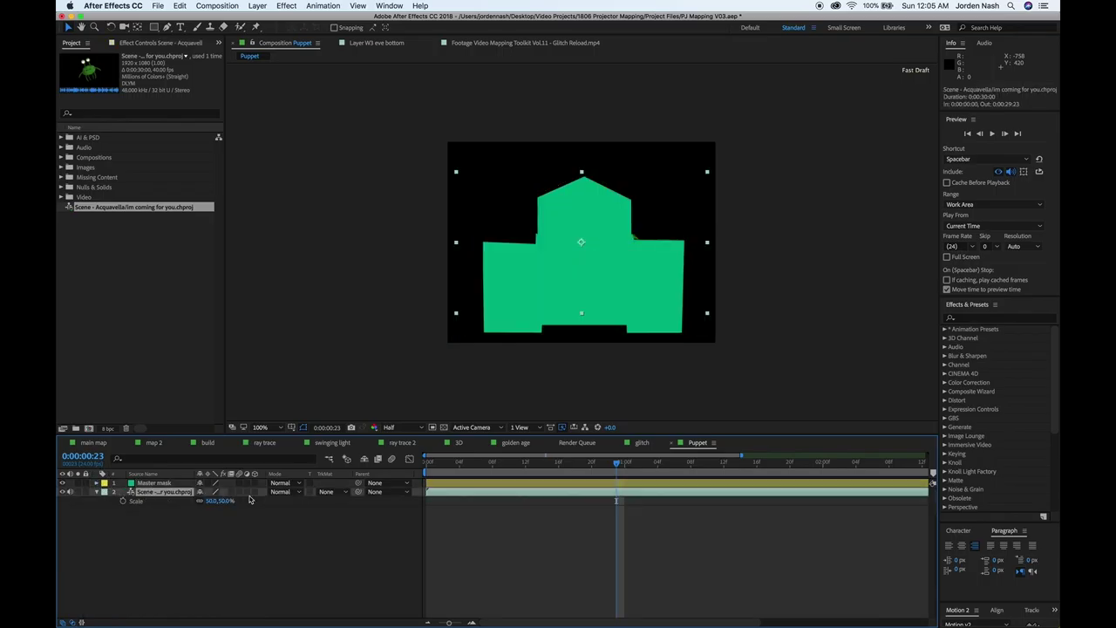
click(332, 492)
click(353, 519)
key(space)
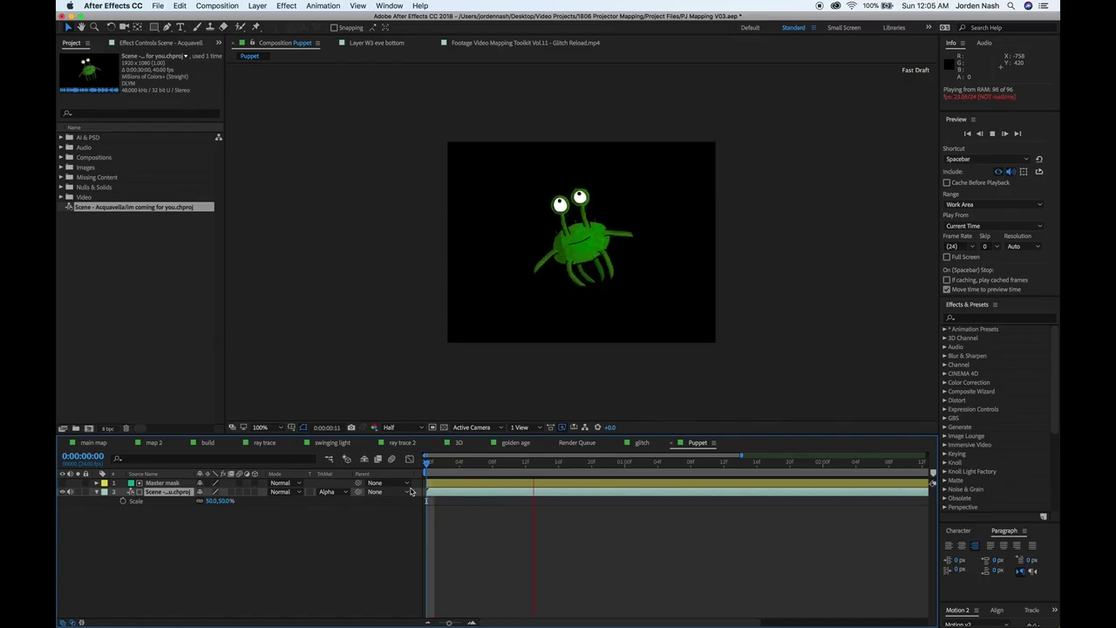
key(space)
key(semicolon)
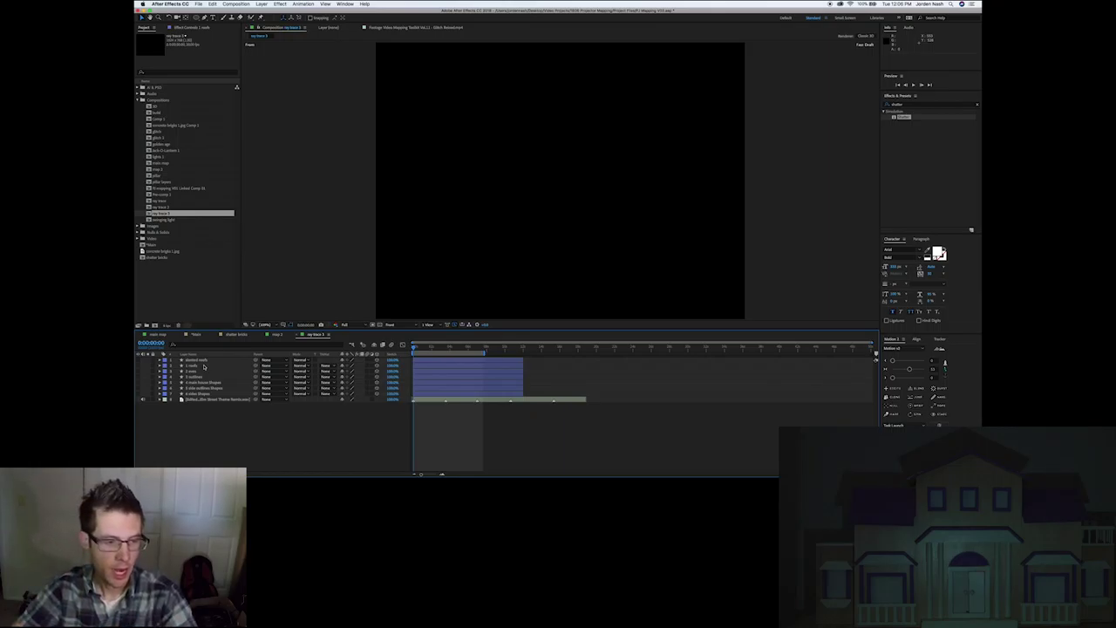
In the ray trace 3 composition, show the numbered shape layers one after another to examine which house parts each covers.
click(198, 366)
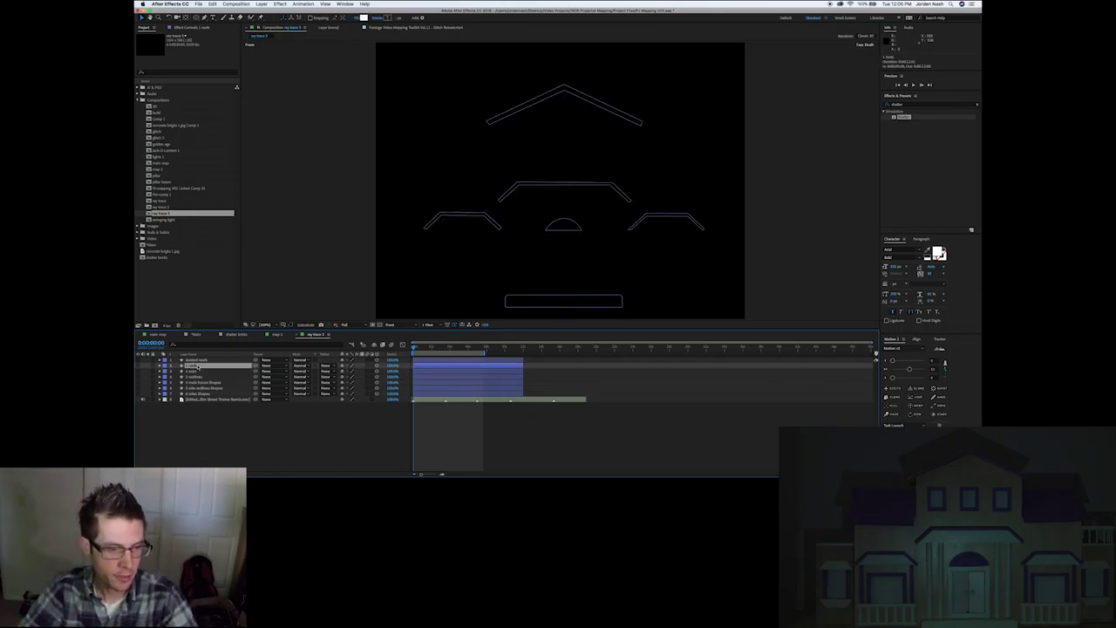
click(139, 367)
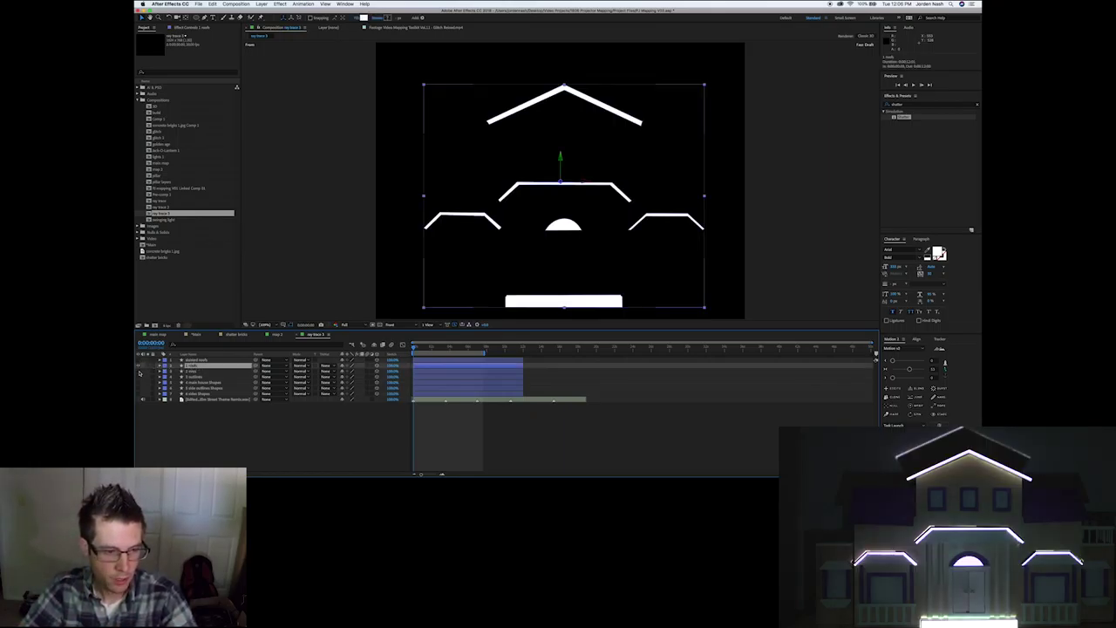
click(139, 373)
click(139, 368)
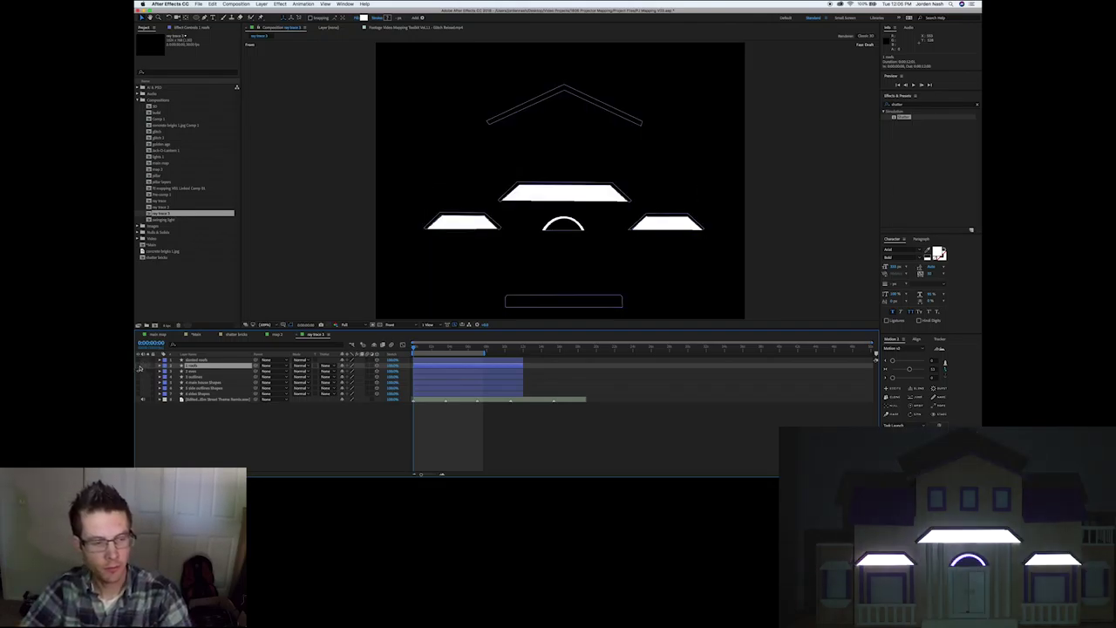
click(138, 373)
click(138, 367)
click(137, 377)
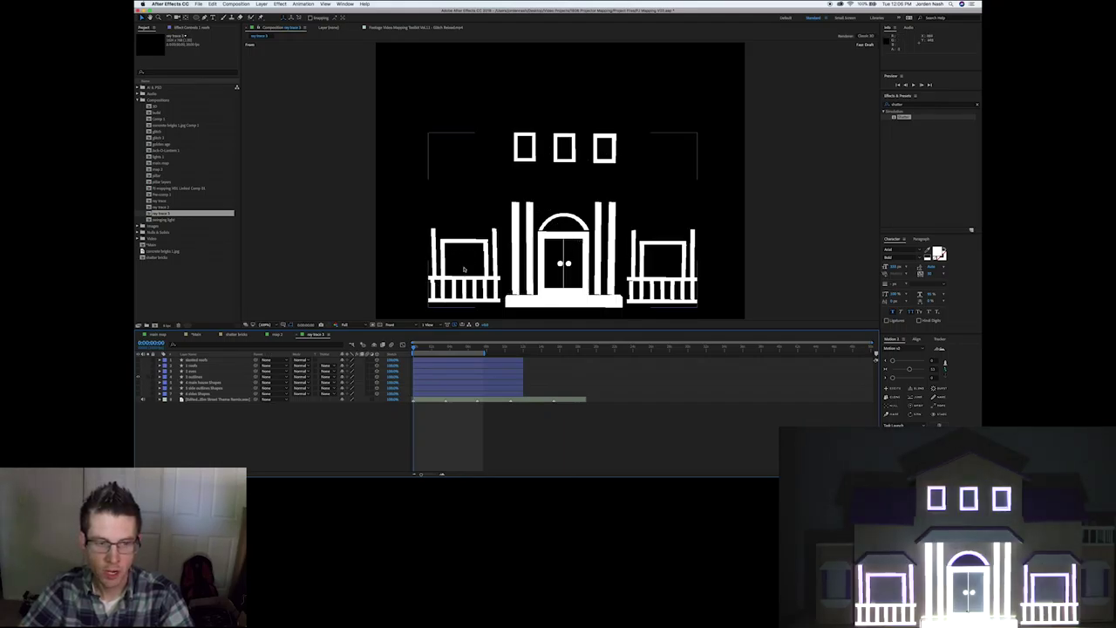
key(super+z)
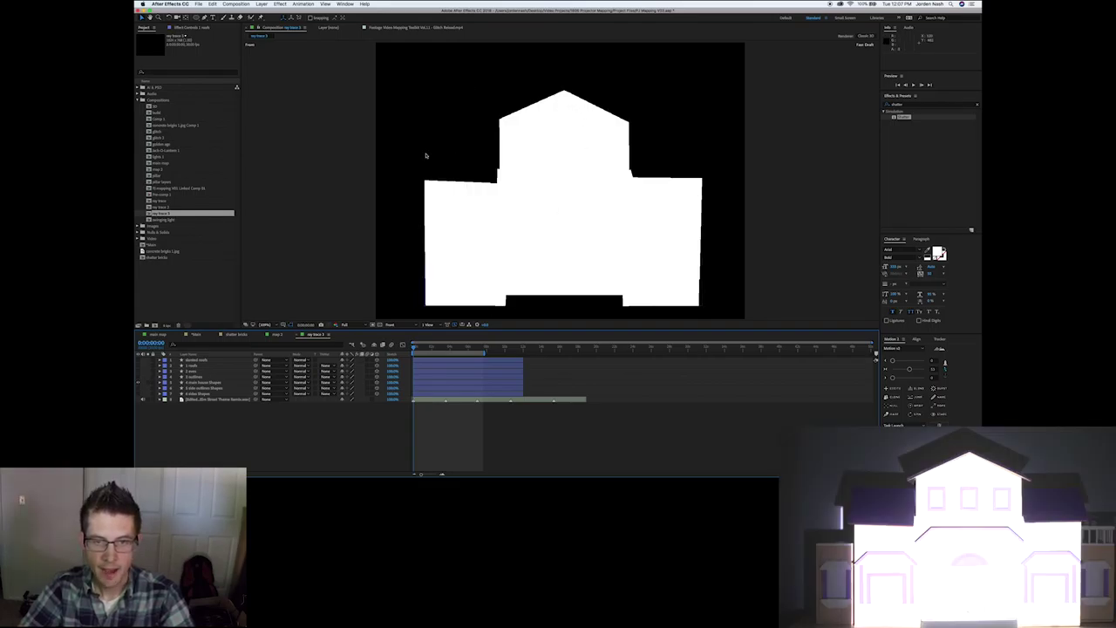
key(super+z)
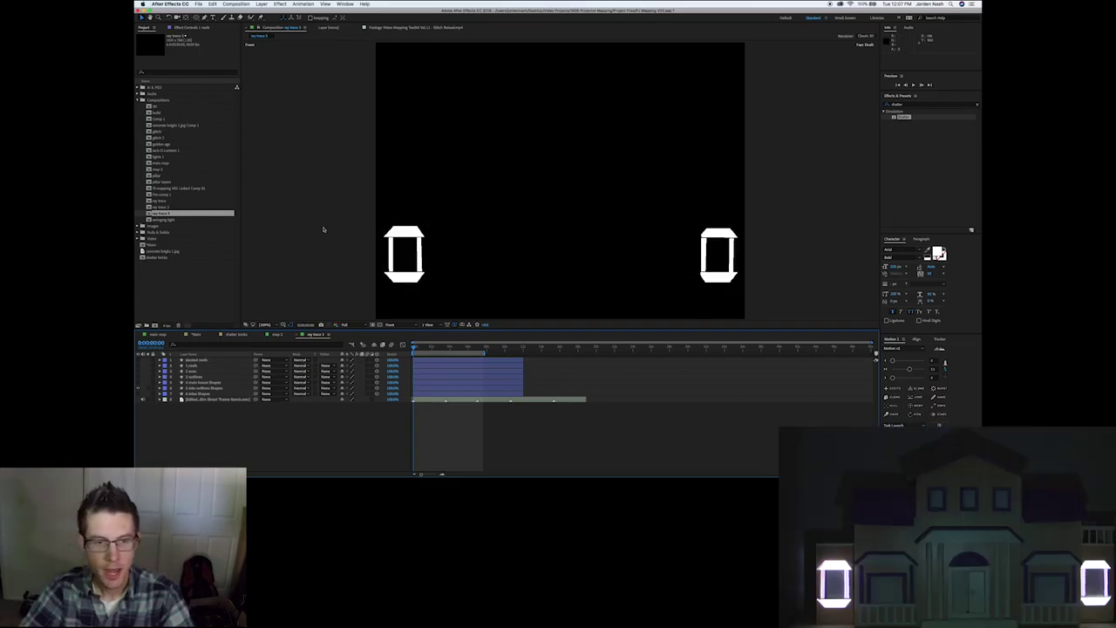
key(super+z)
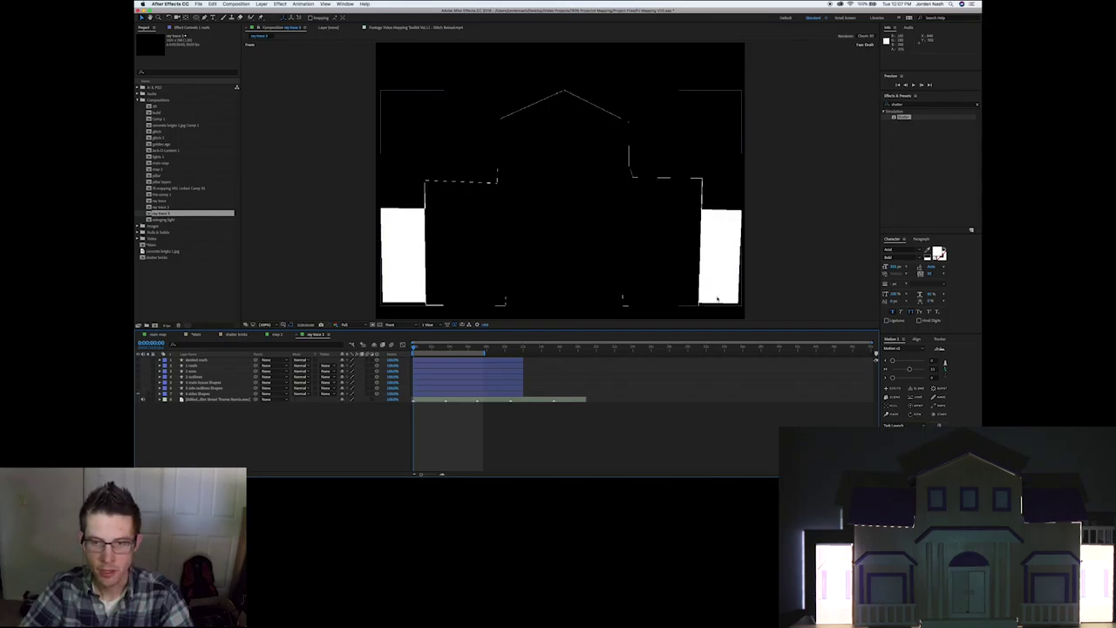
Make all six numbered shape layers visible together and switch the viewer to two horizontal views.
click(138, 365)
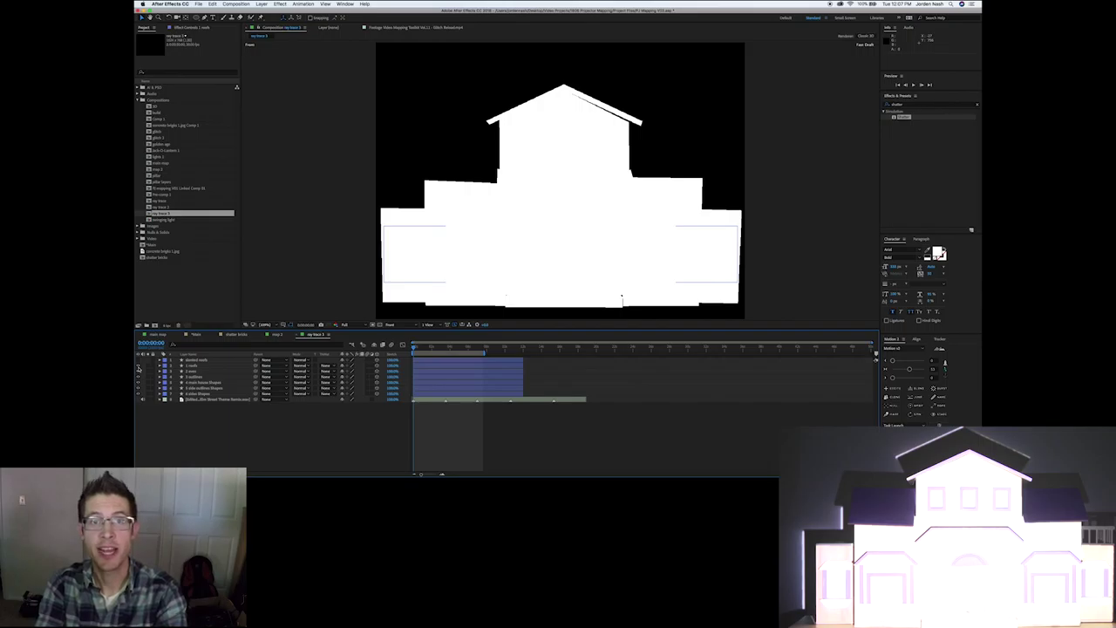
click(138, 368)
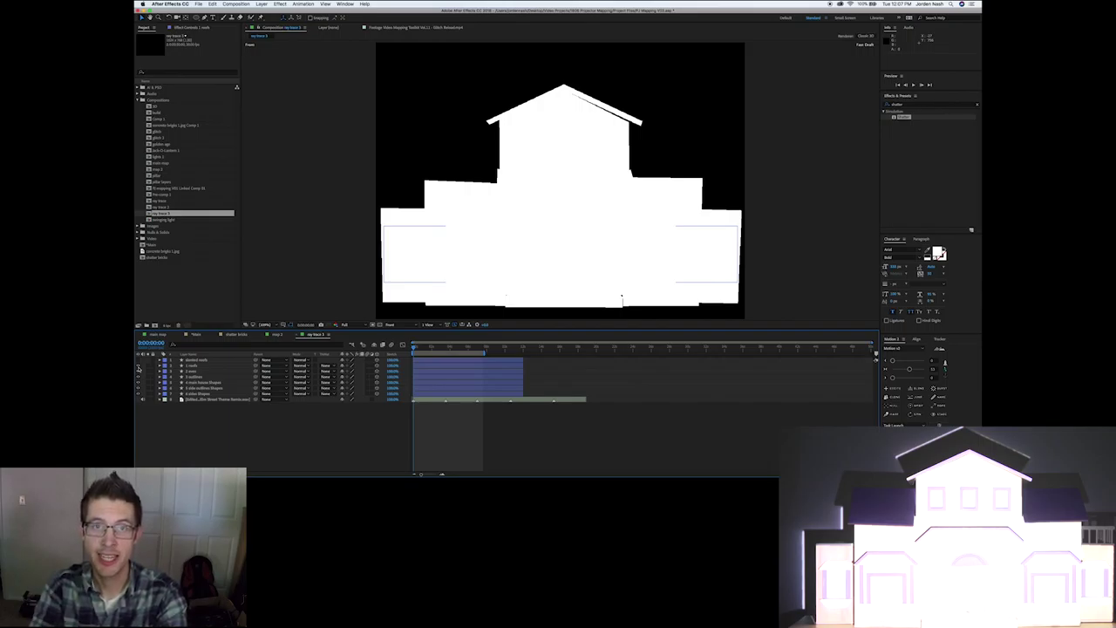
click(432, 324)
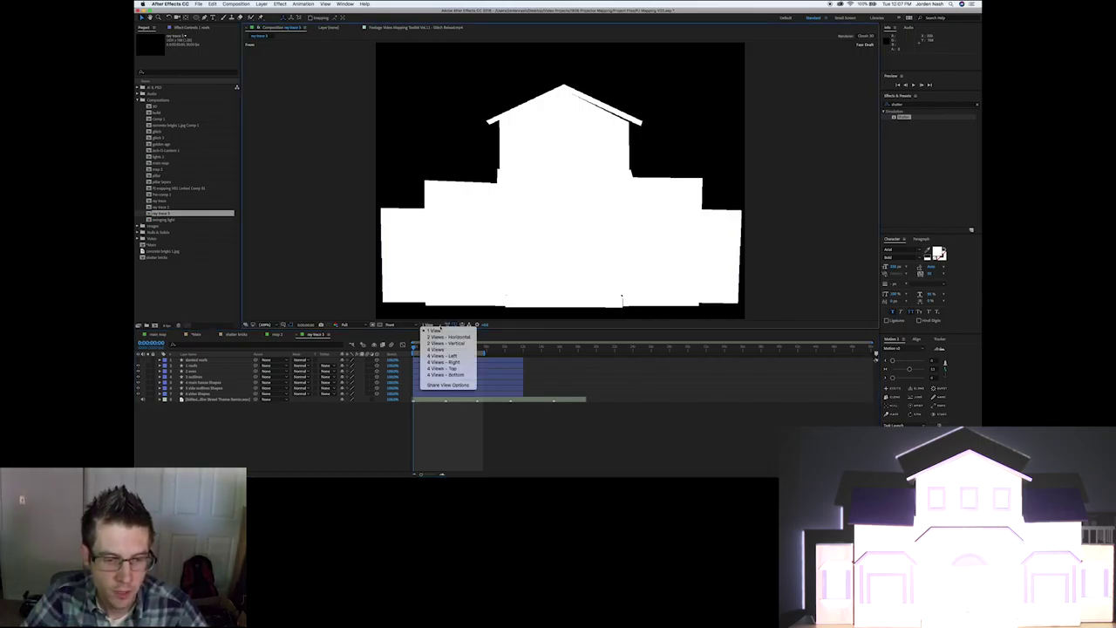
click(446, 337)
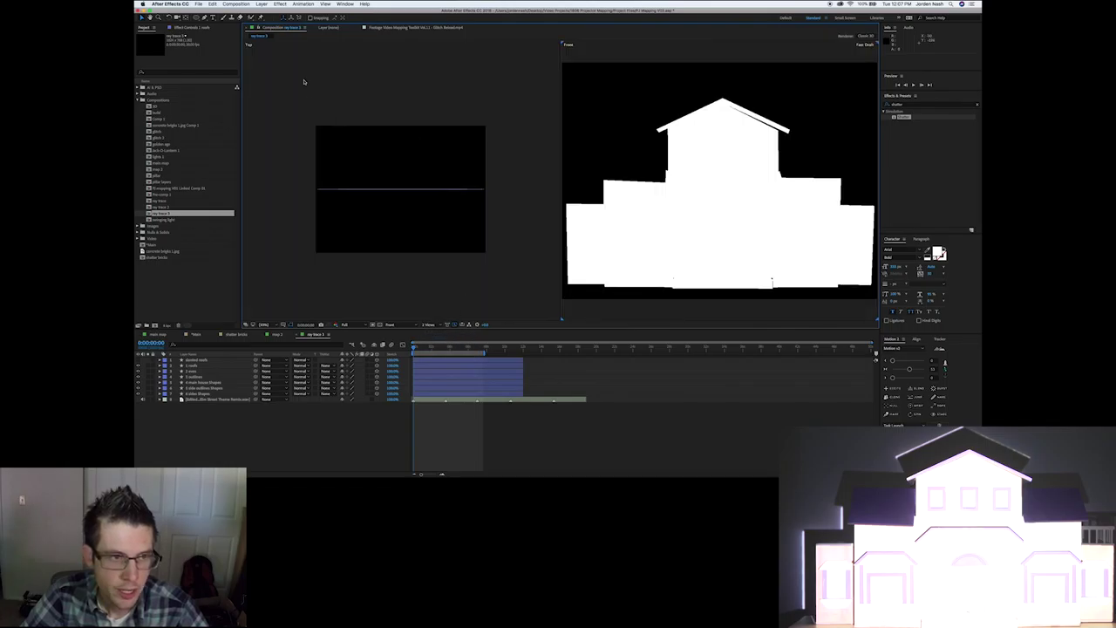
Turn the layers from 1 roofs through 6 sides Shapes into 3D layers and show only their Position properties.
shift+click(194, 393)
key(p)
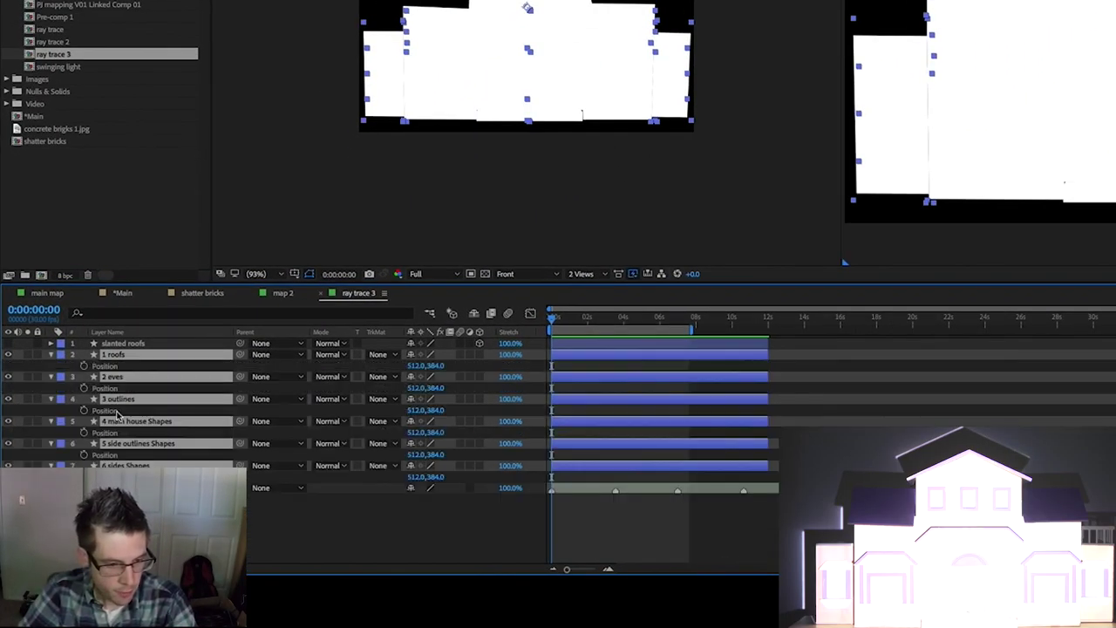
click(480, 355)
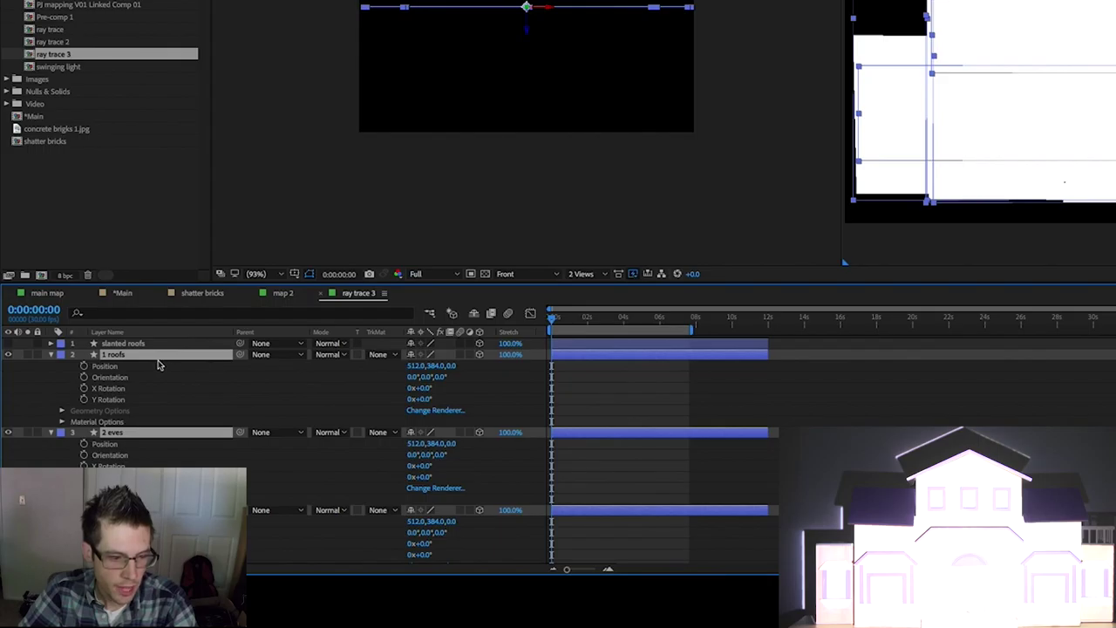
key(p)
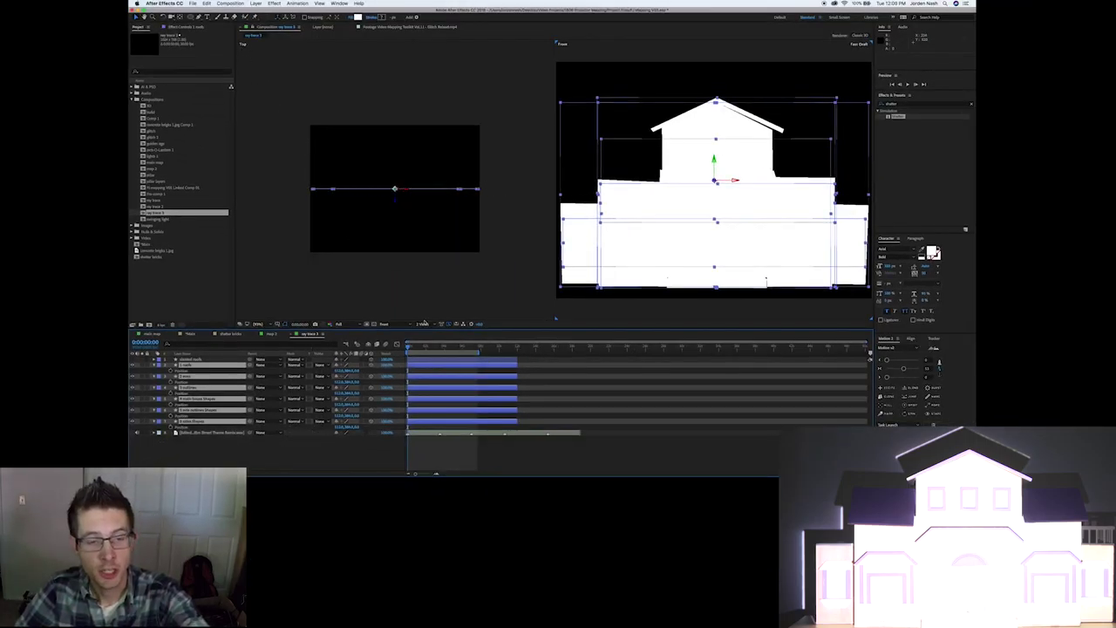
key(super+shift+a)
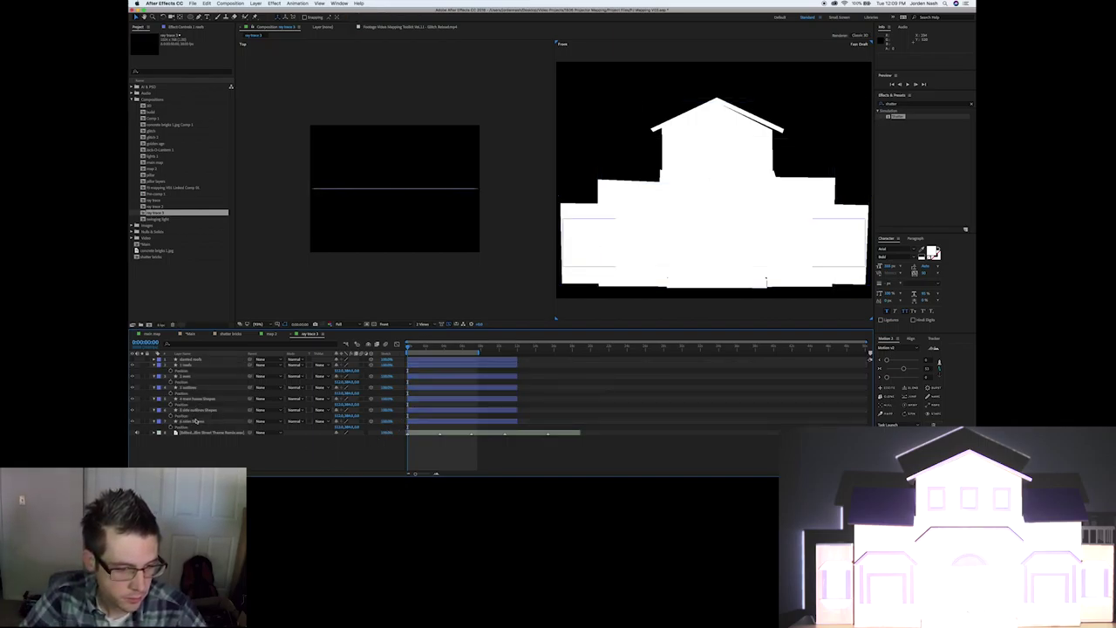
Stagger the Z positions of the layers from 5 side outlines Shapes up to 1 roofs, bringing the roofs furthest forward.
click(197, 421)
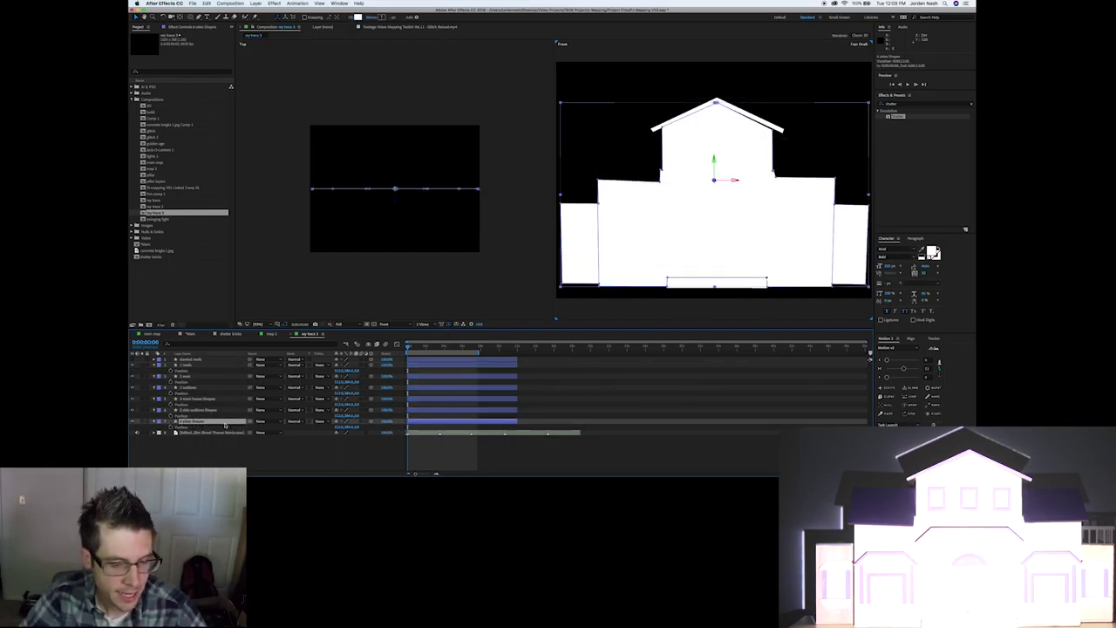
key(super+Up)
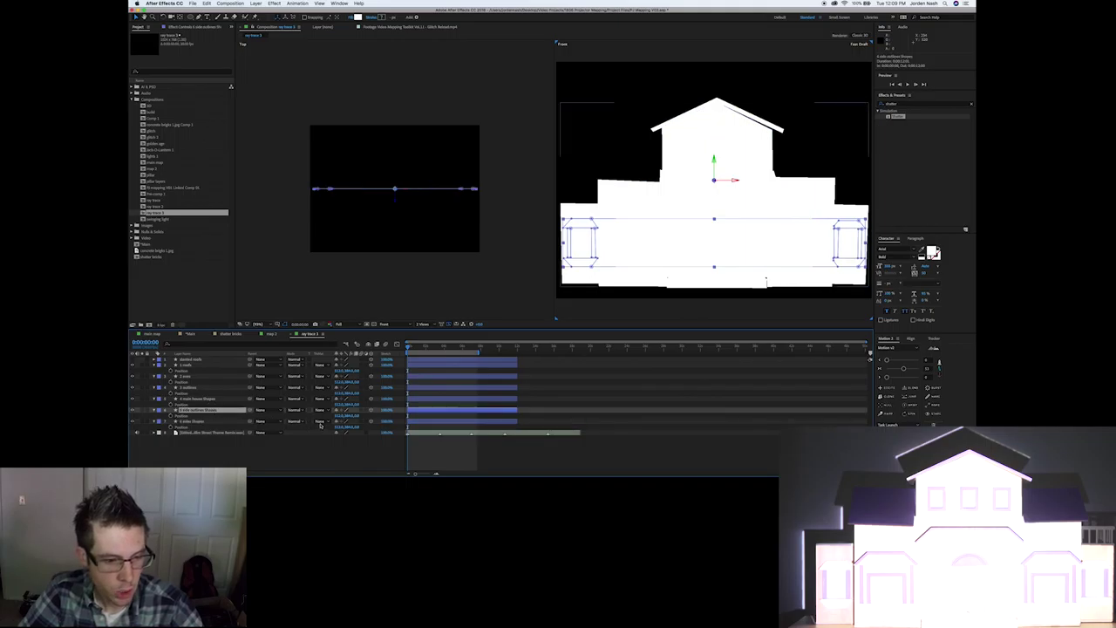
drag(348, 416, 295, 384)
click(224, 399)
key(super+Up)
key(super+Up)
key(super+Up)
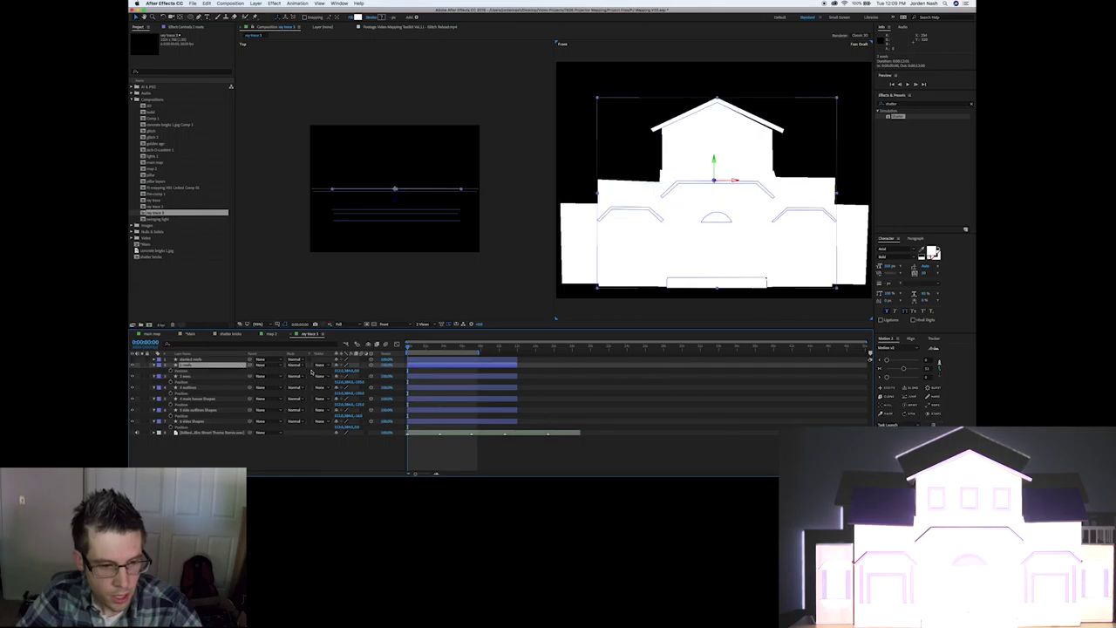
drag(355, 370, 285, 370)
key(Return)
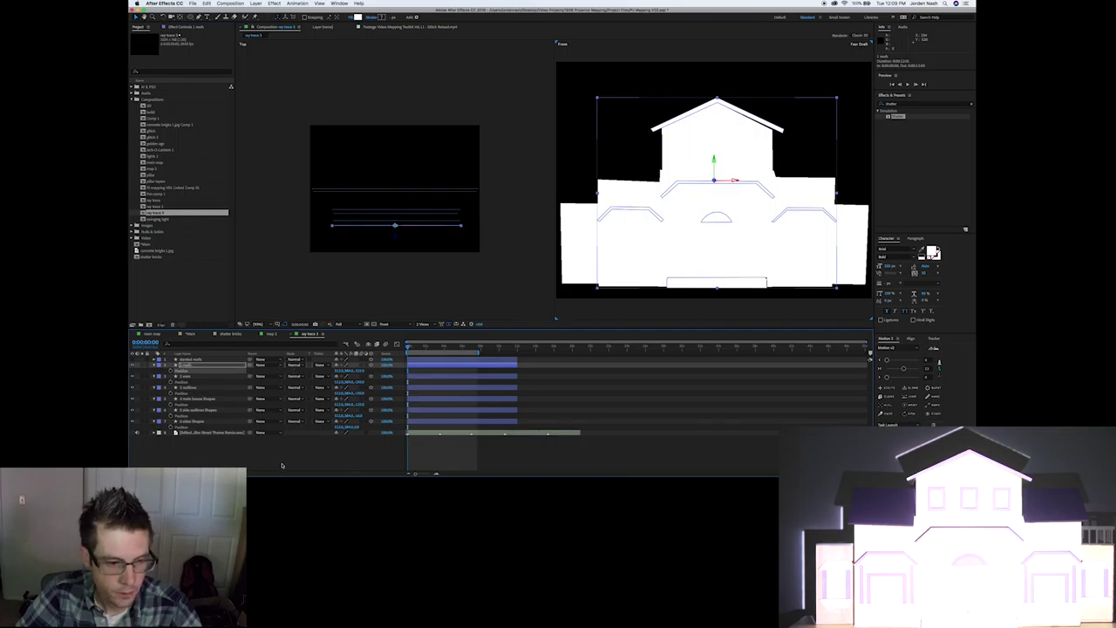
click(279, 457)
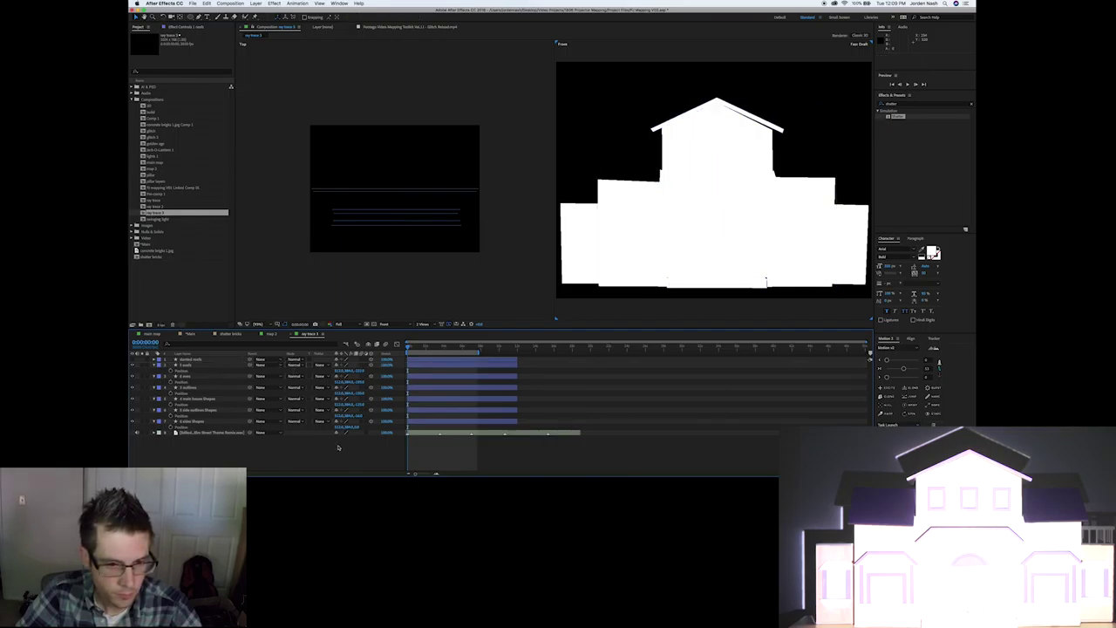
Change the ray trace 3 composition's 3D renderer to Ray-traced 3D.
click(199, 365)
shift+click(202, 422)
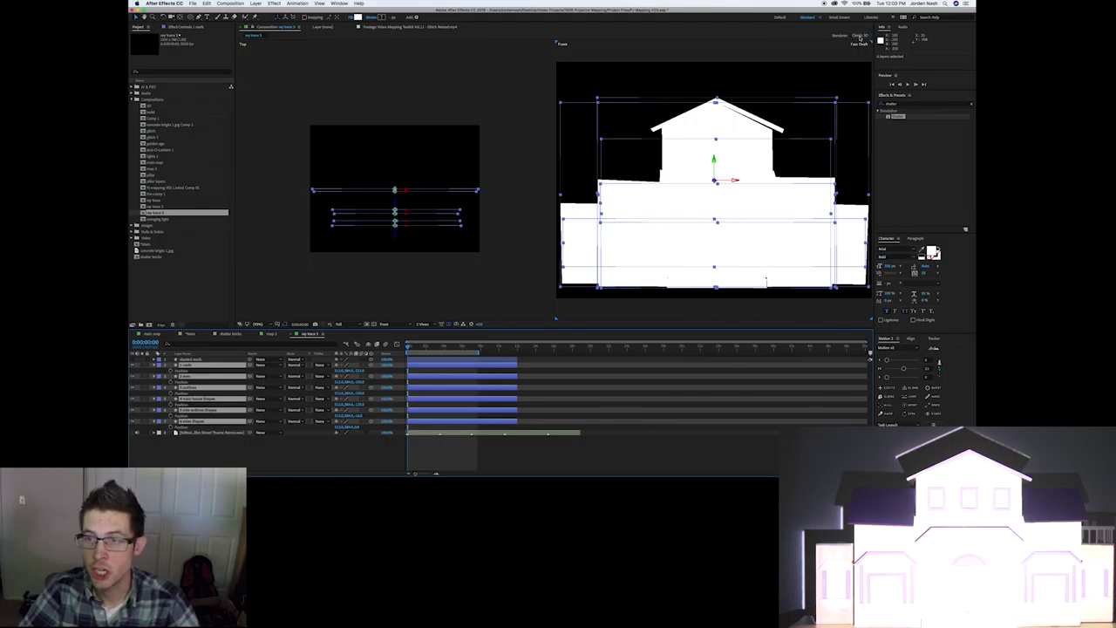
click(229, 4)
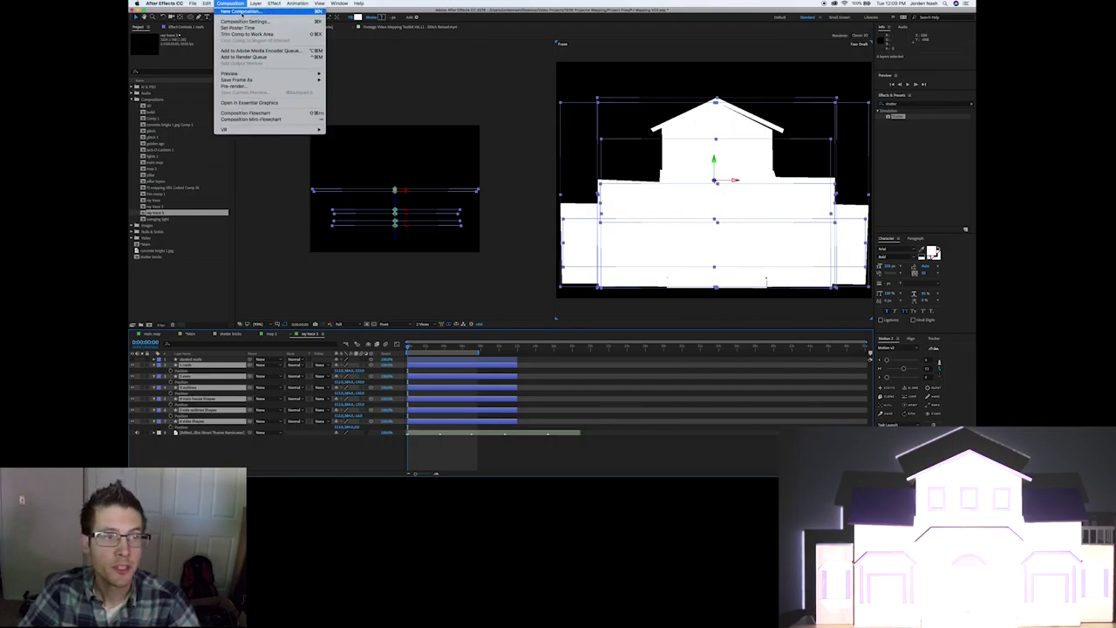
click(245, 24)
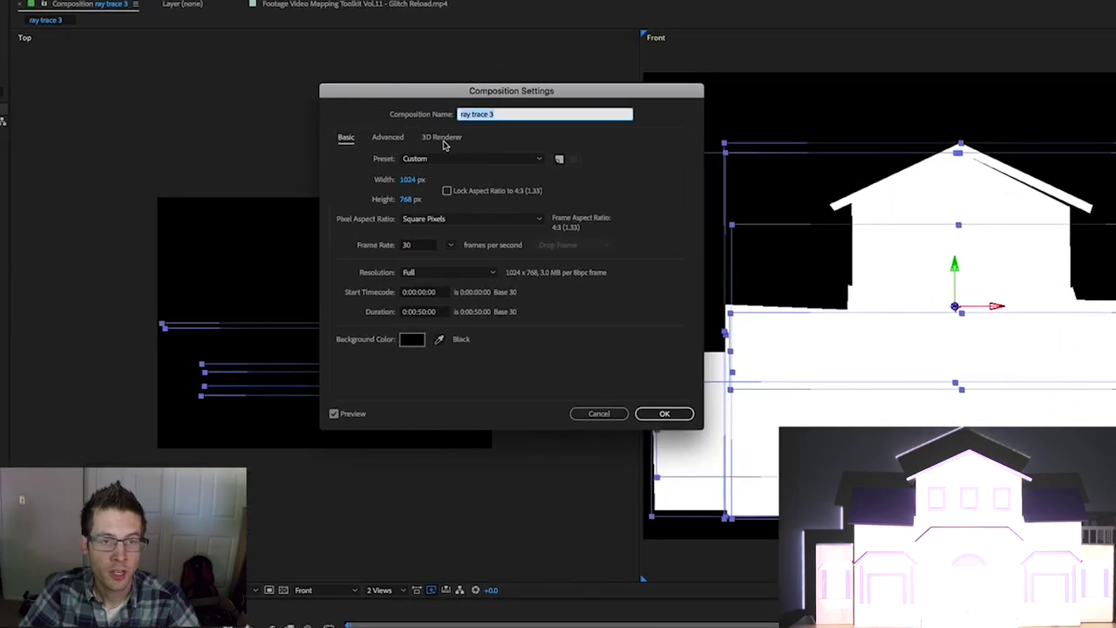
click(448, 114)
click(412, 157)
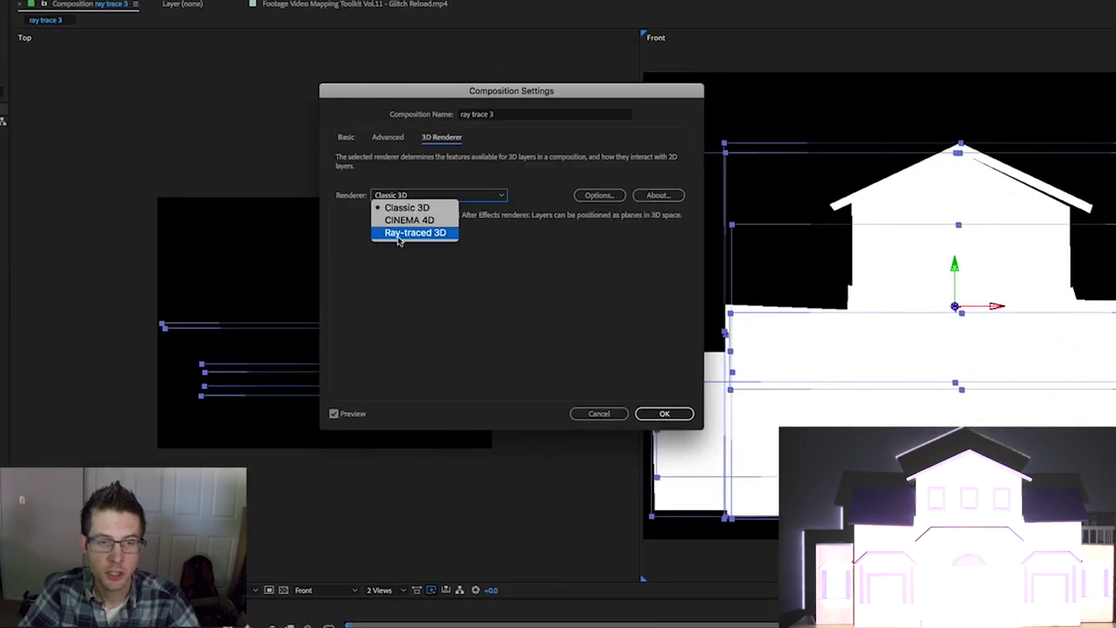
click(414, 232)
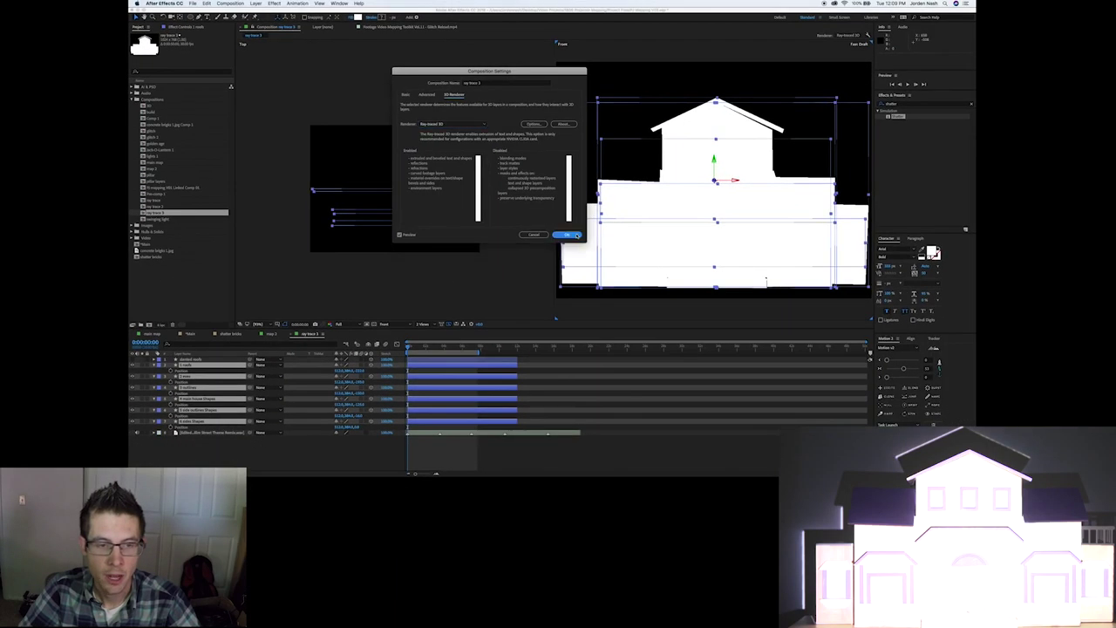
click(576, 235)
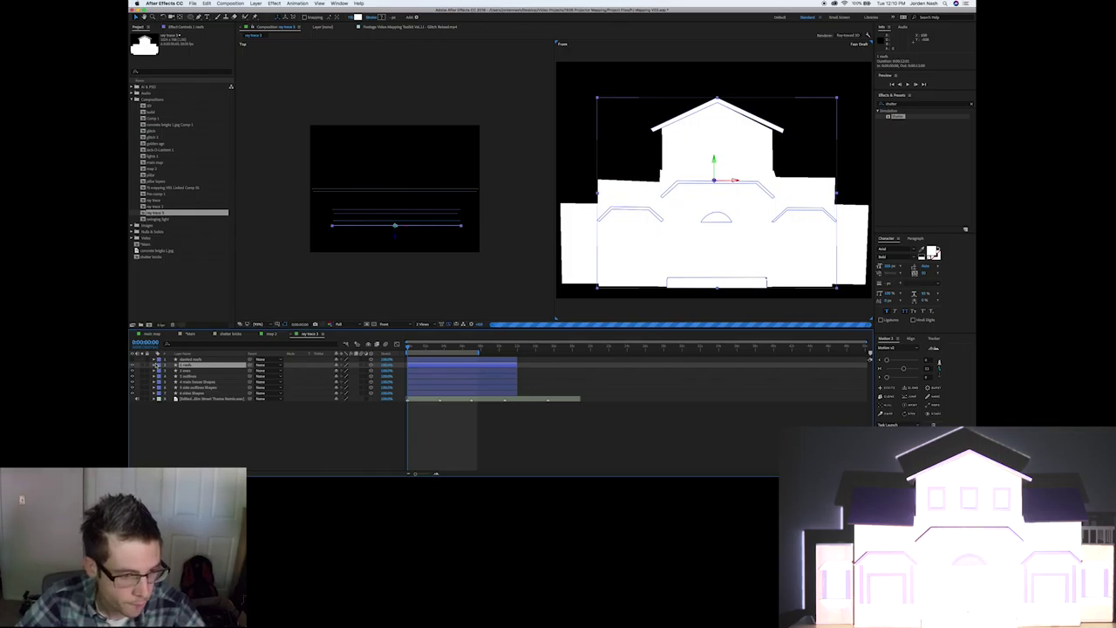
Increase the extrusion depth of the 1 roofs layer until it reaches back to the rearmost house layers.
click(154, 365)
click(174, 382)
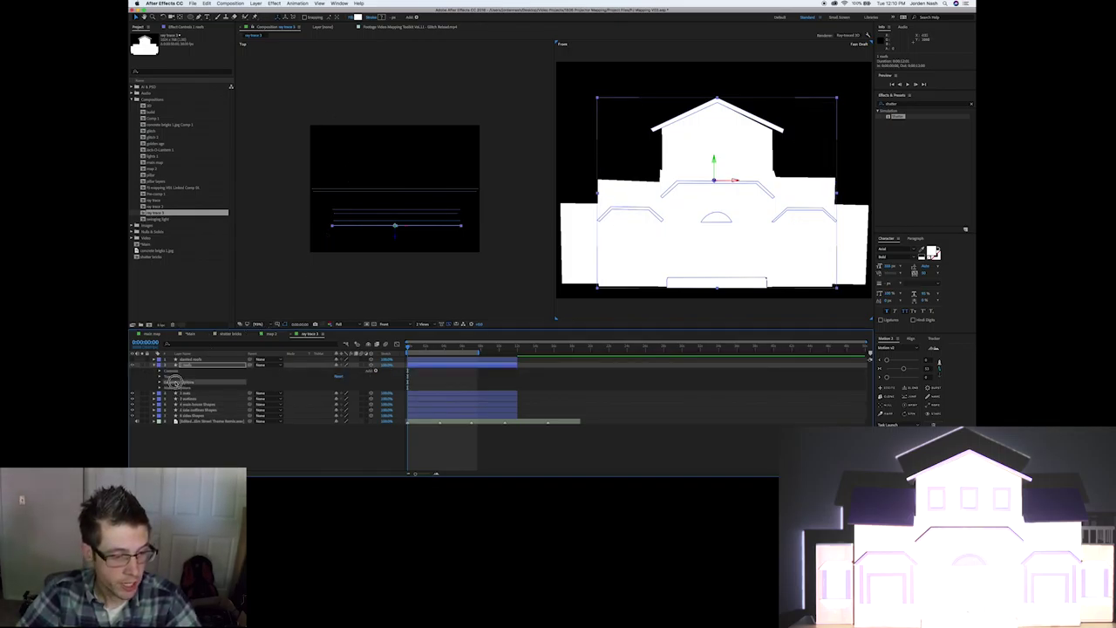
click(159, 382)
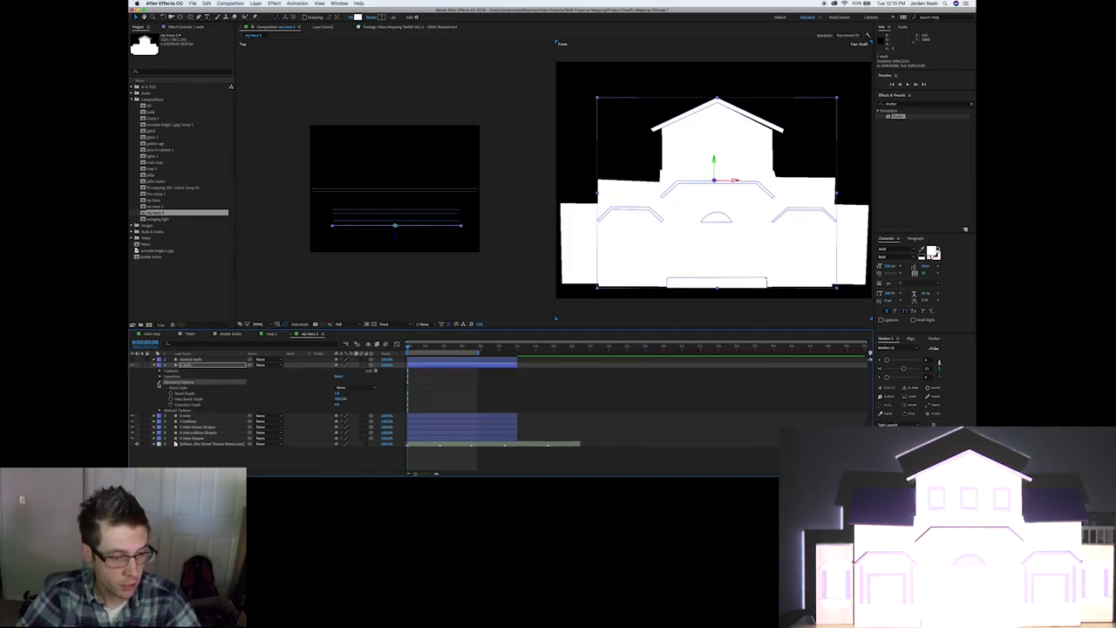
click(192, 405)
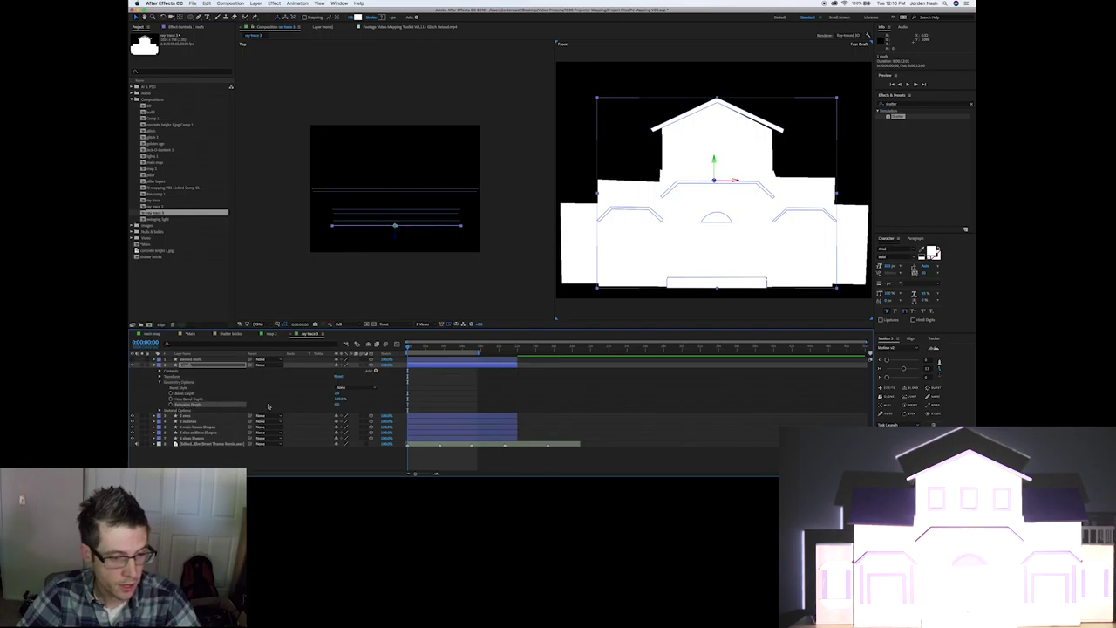
drag(337, 404, 404, 398)
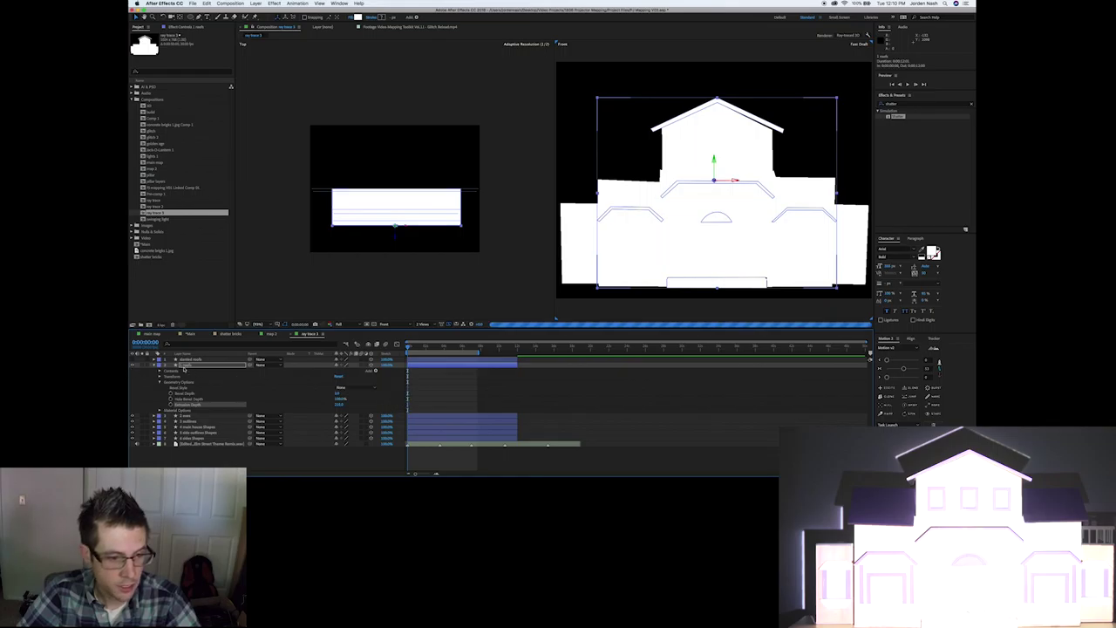
click(154, 365)
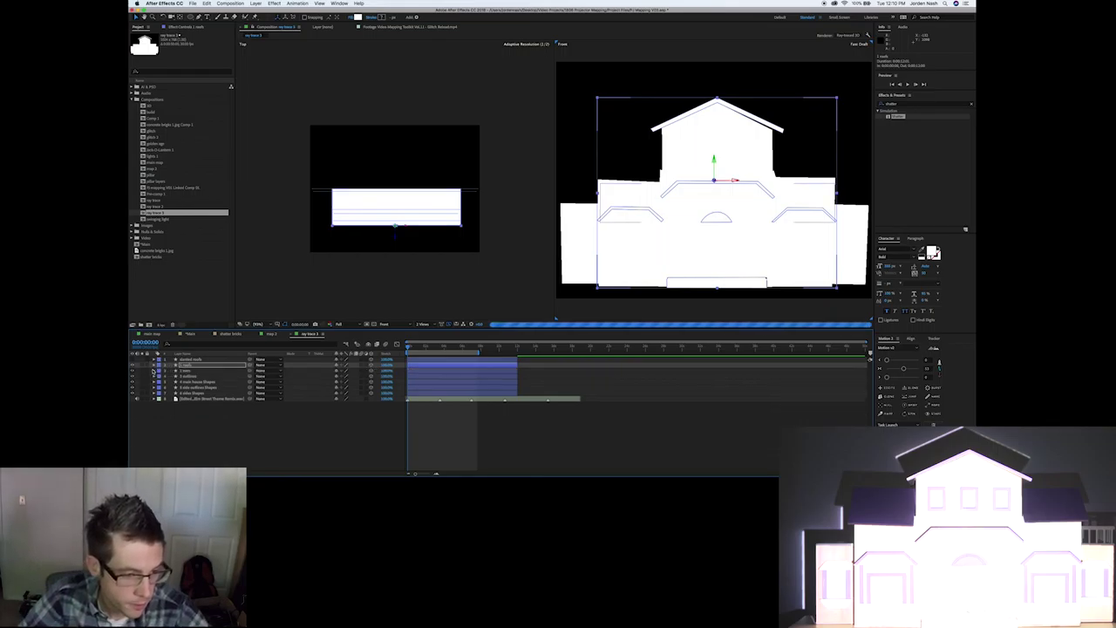
Extrude the remaining house shape layers behind the roofs through their geometry options.
click(154, 375)
click(192, 376)
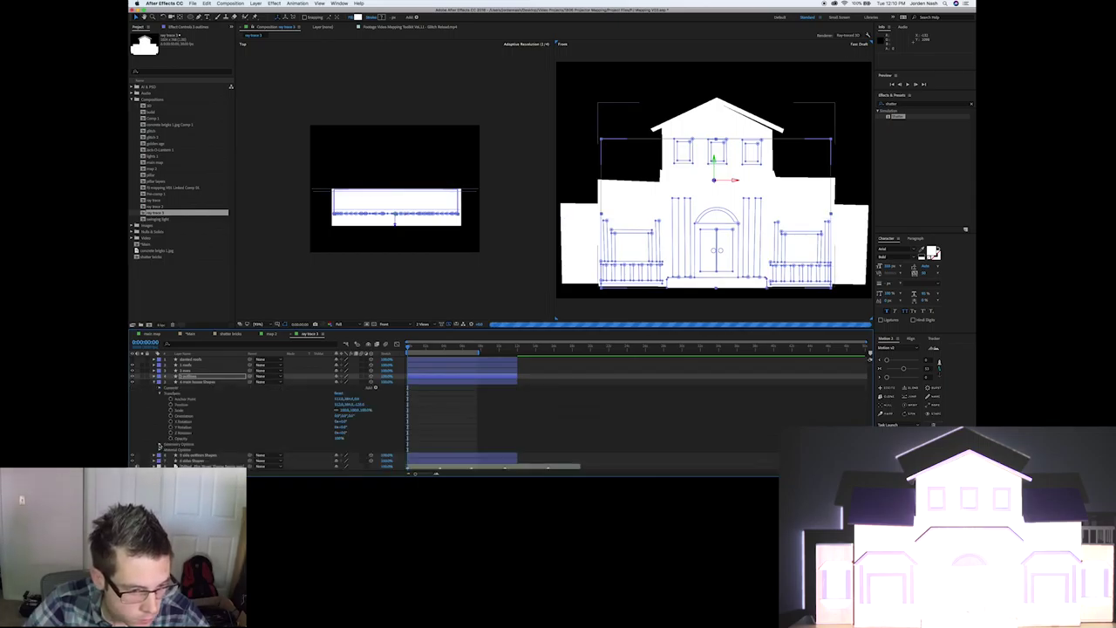
click(255, 4)
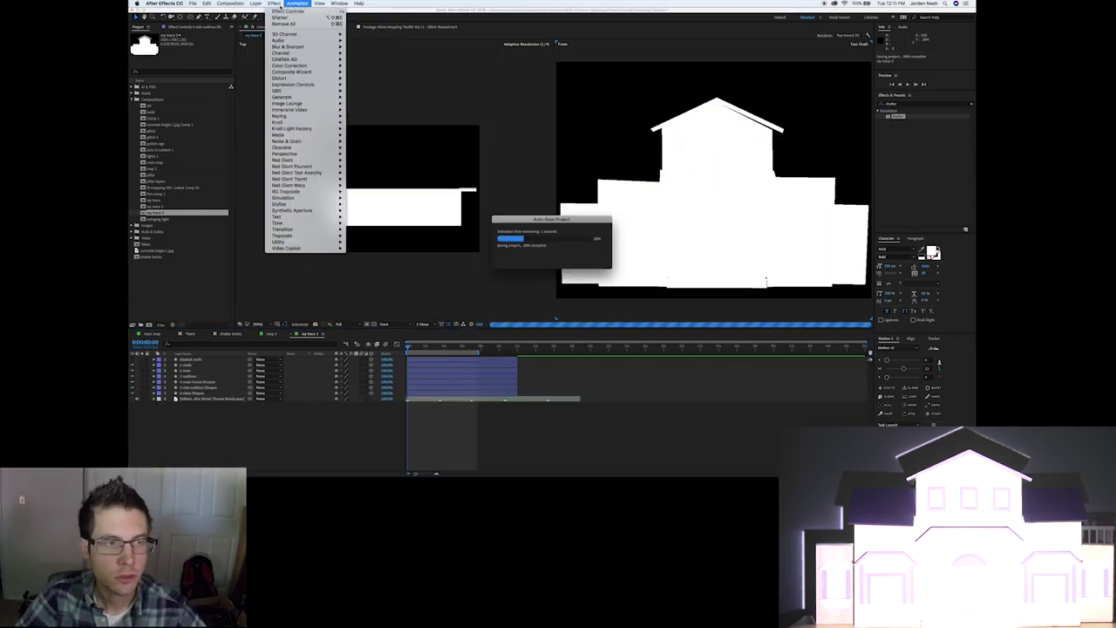
click(349, 241)
Change the Top view to Custom View 1 and fit it to the viewer.
click(406, 325)
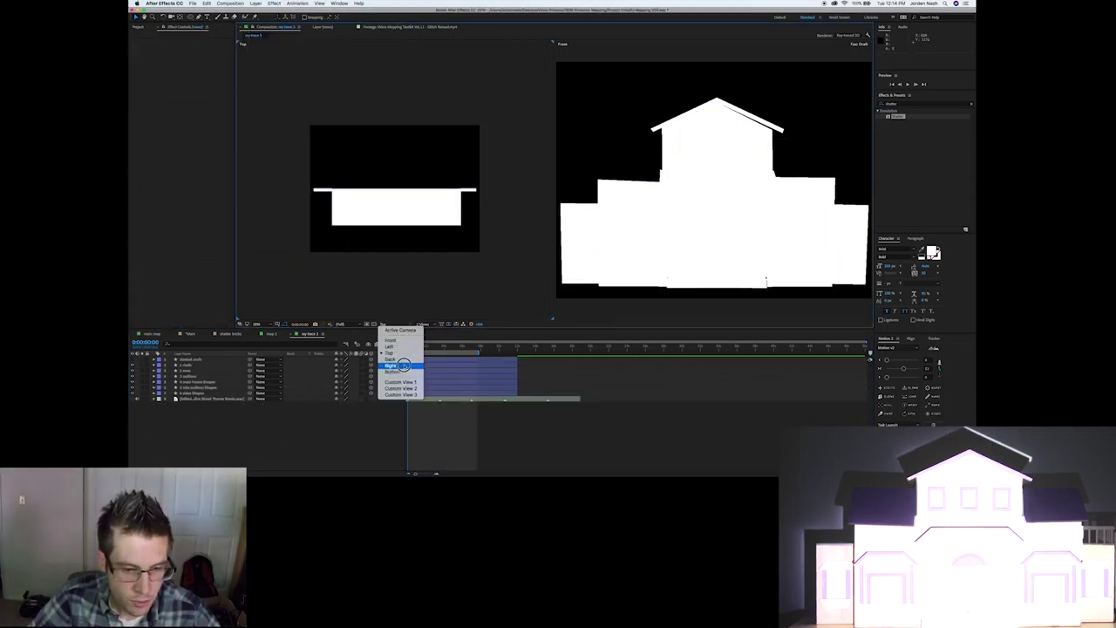
click(398, 381)
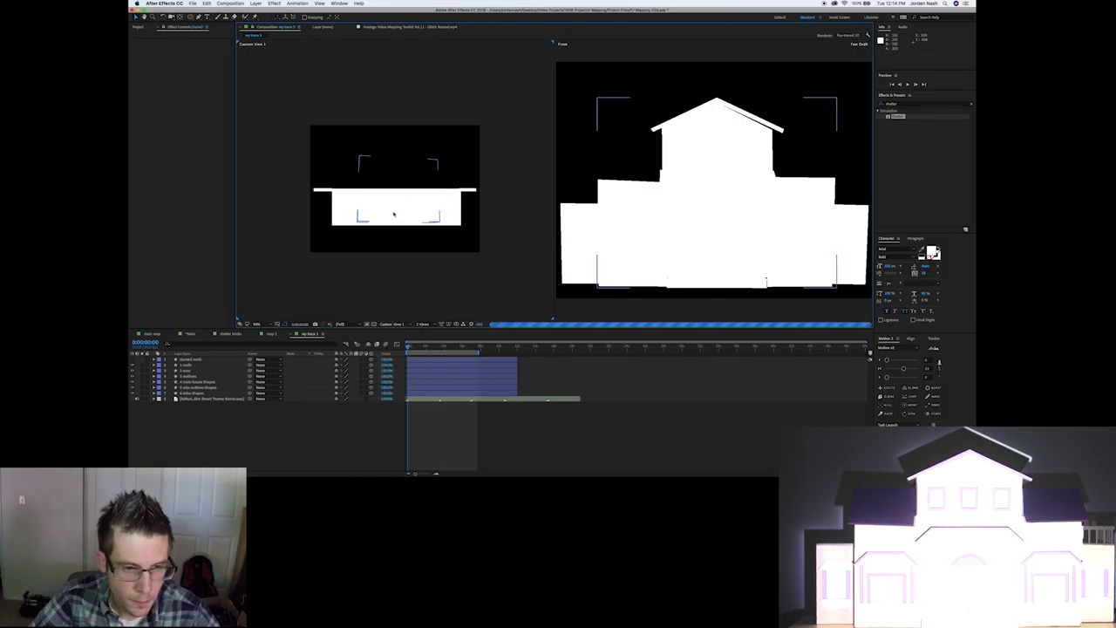
click(257, 324)
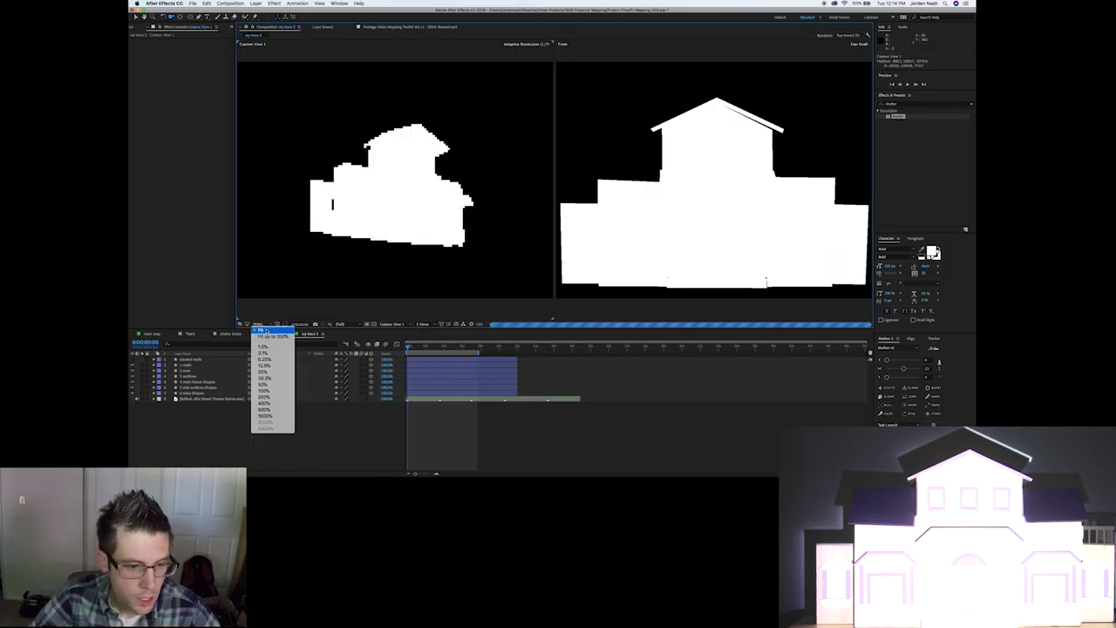
click(262, 331)
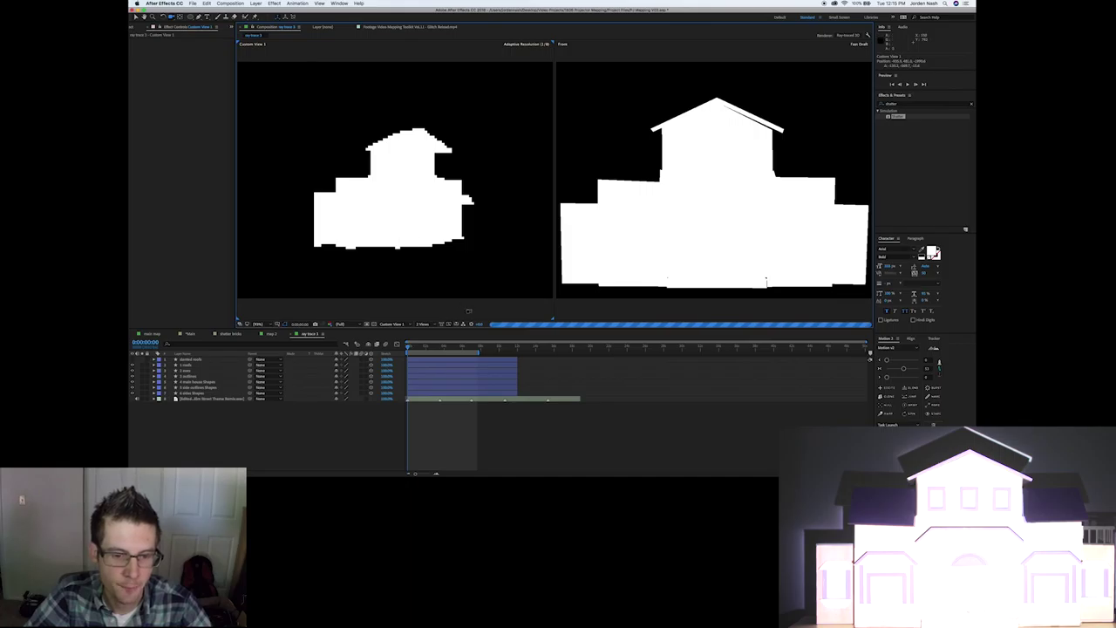
Set the custom view's fast previews to Fast Draft and orbit it to an angled view of the extruded house.
click(461, 324)
click(460, 324)
click(460, 323)
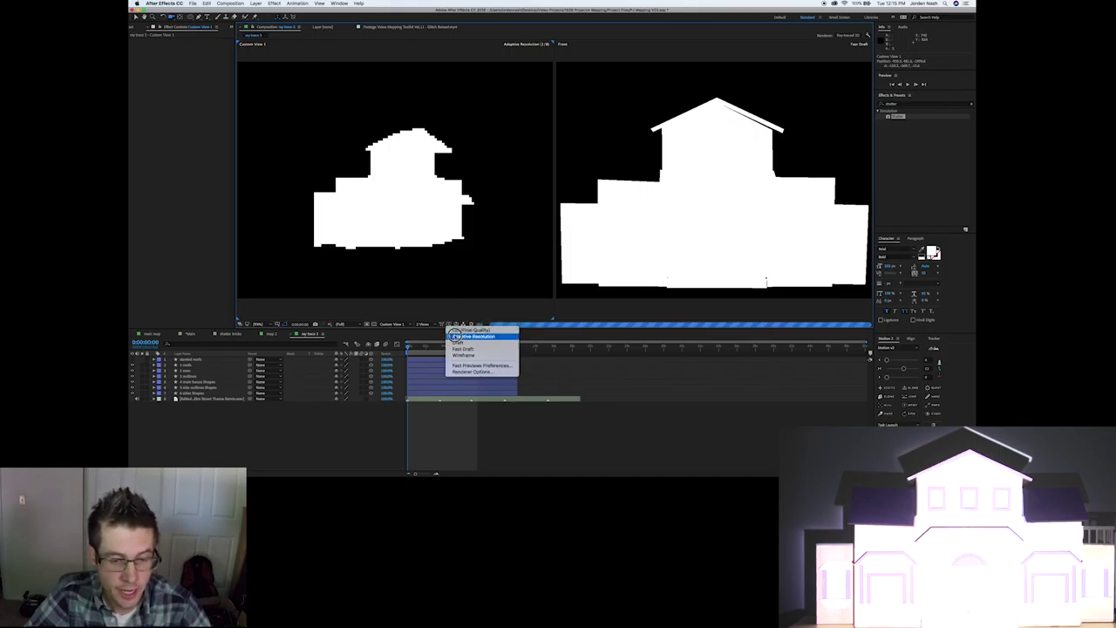
click(463, 349)
drag(427, 262, 363, 279)
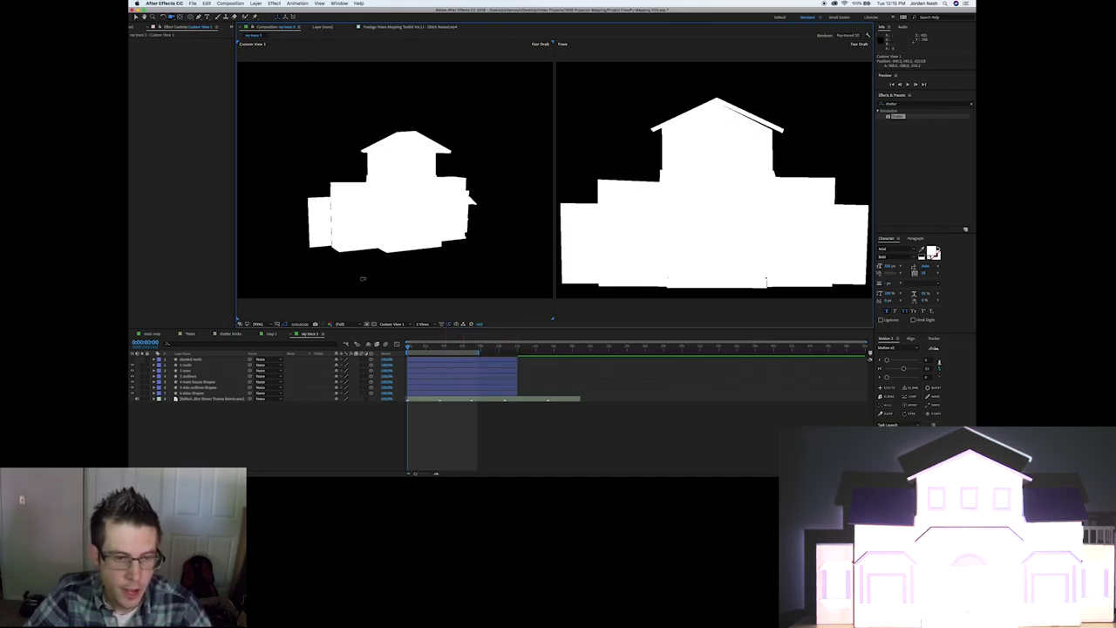
click(135, 16)
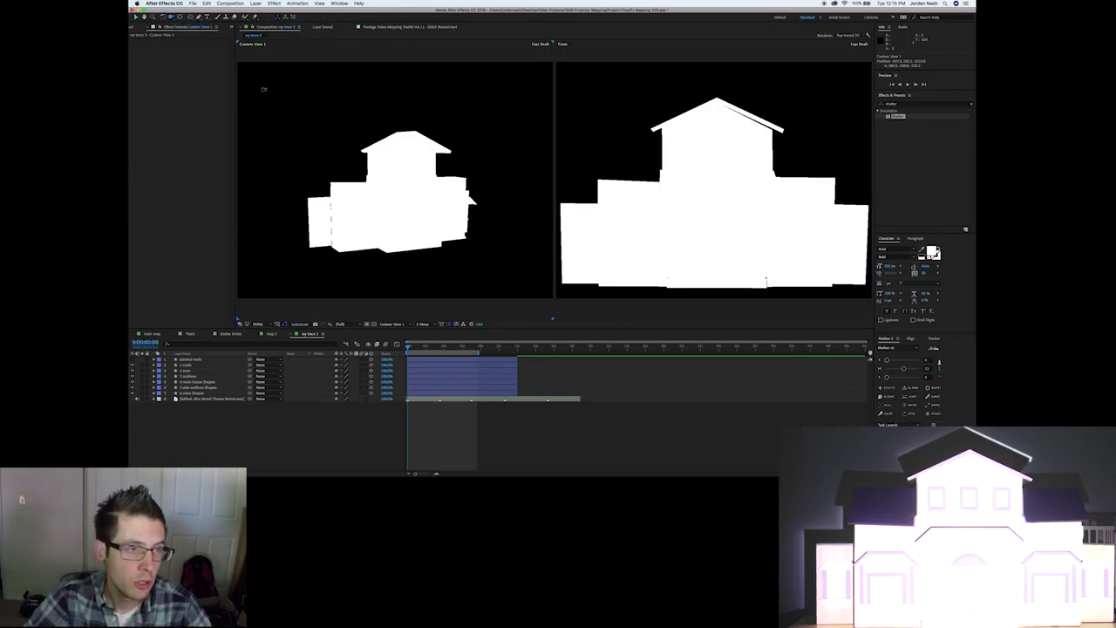
drag(373, 199, 412, 191)
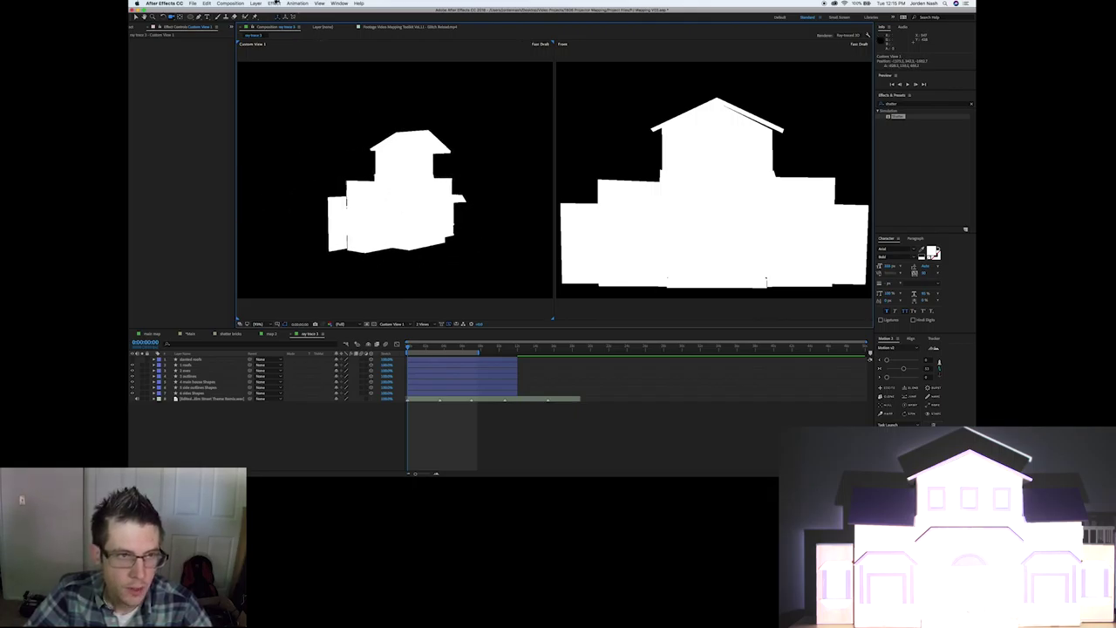
Add a Spot light with smooth falloff and shadow casting enabled to the ray trace 3 composition.
click(254, 4)
mouse_move(260, 10)
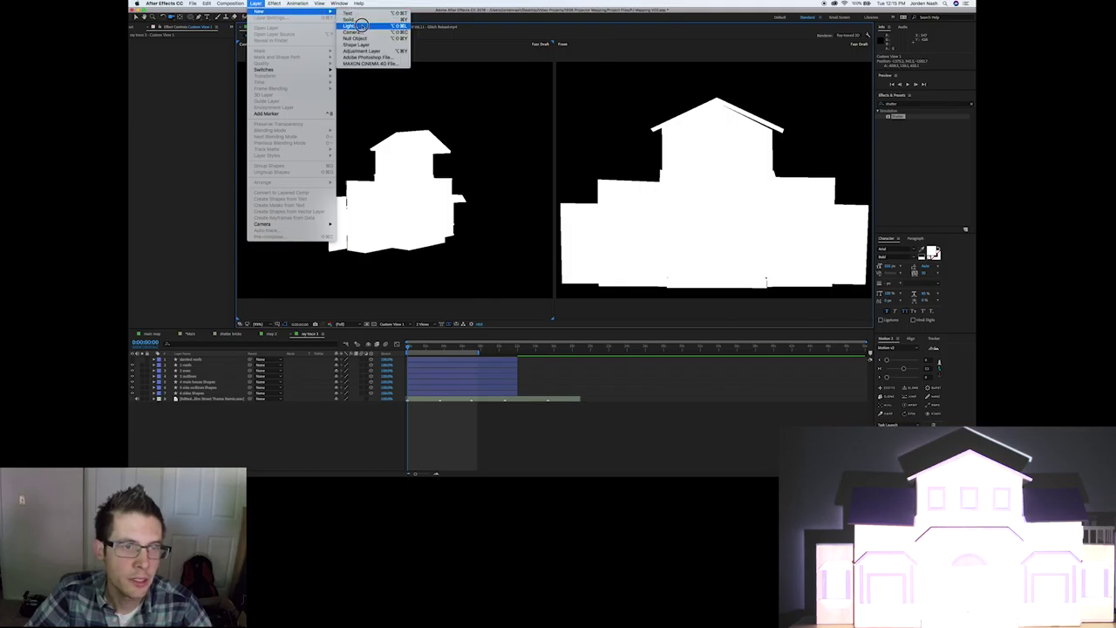
click(353, 26)
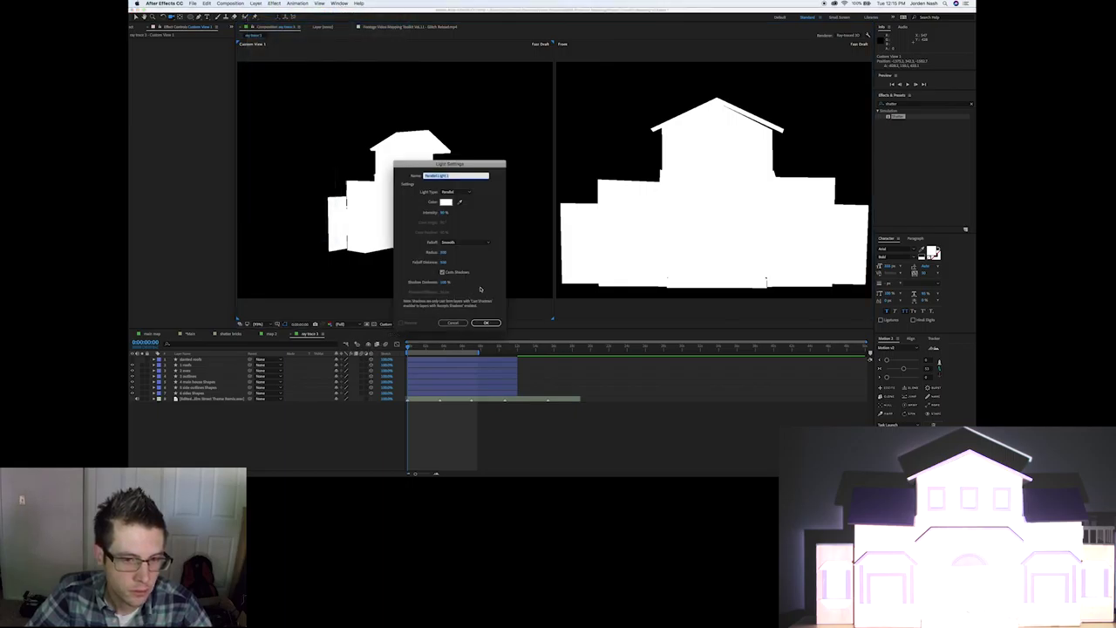
click(465, 193)
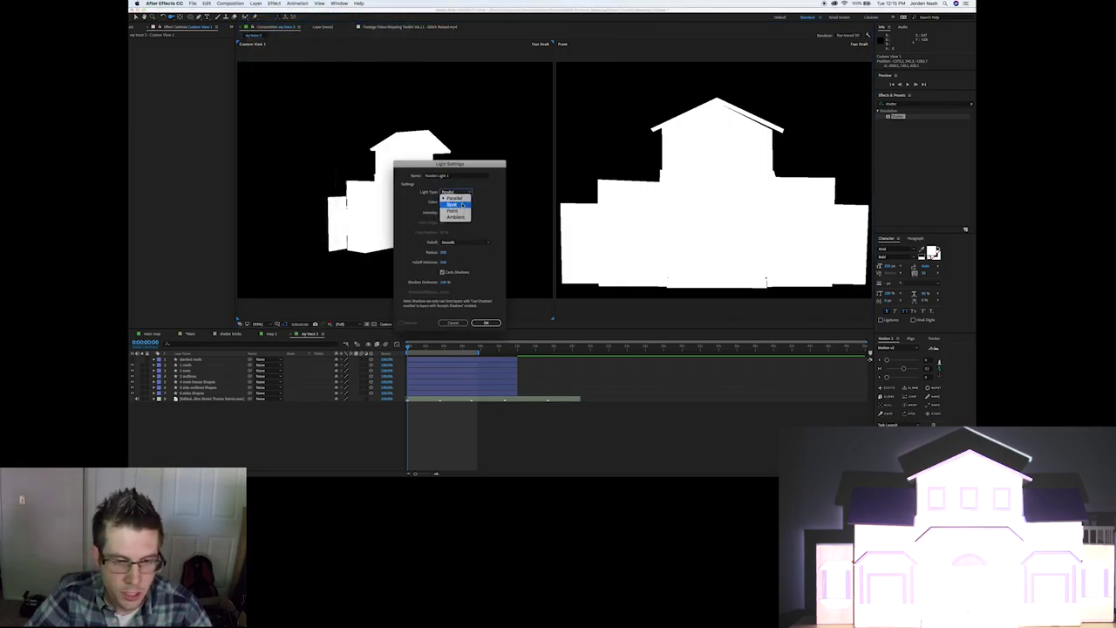
click(453, 204)
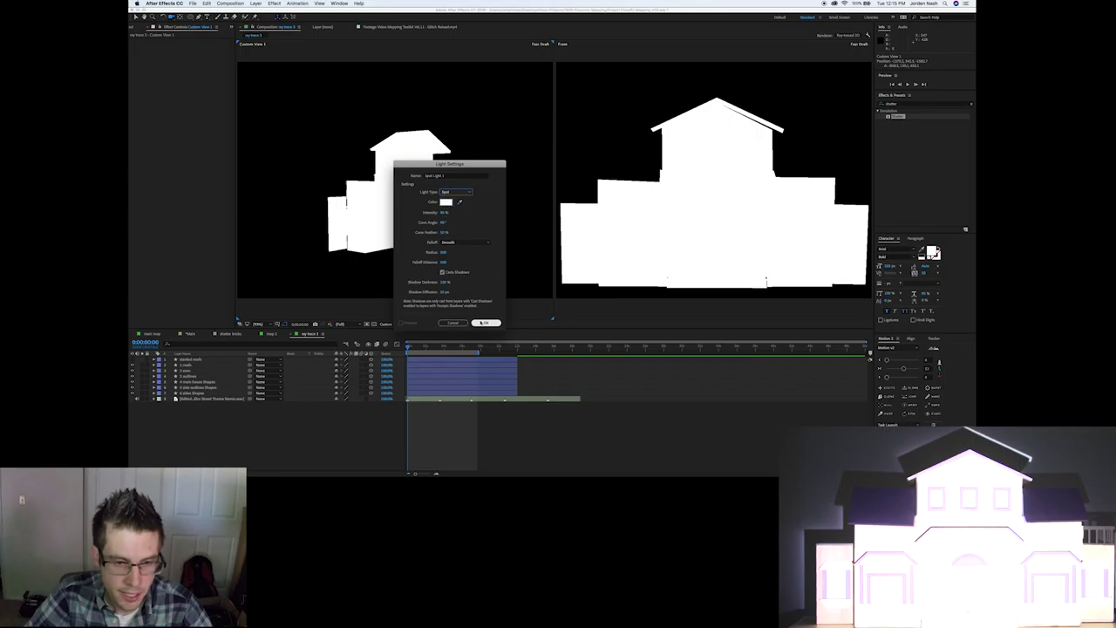
click(484, 323)
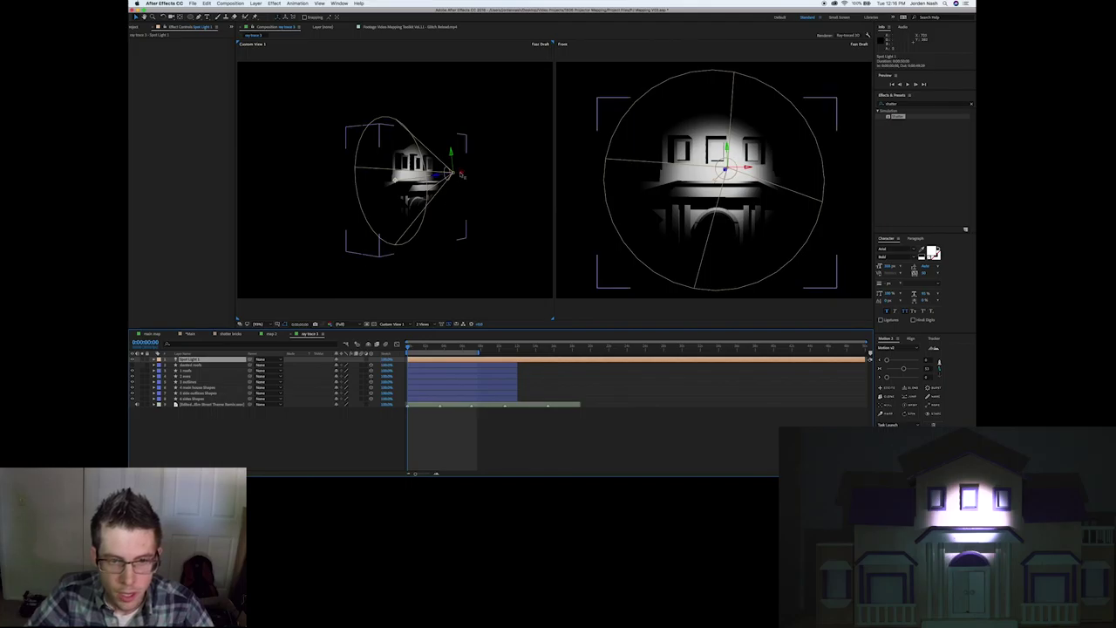
Position the spot light and its point of interest up and to the side so it shines on the house's left wing.
drag(440, 173, 667, 178)
drag(579, 193, 478, 122)
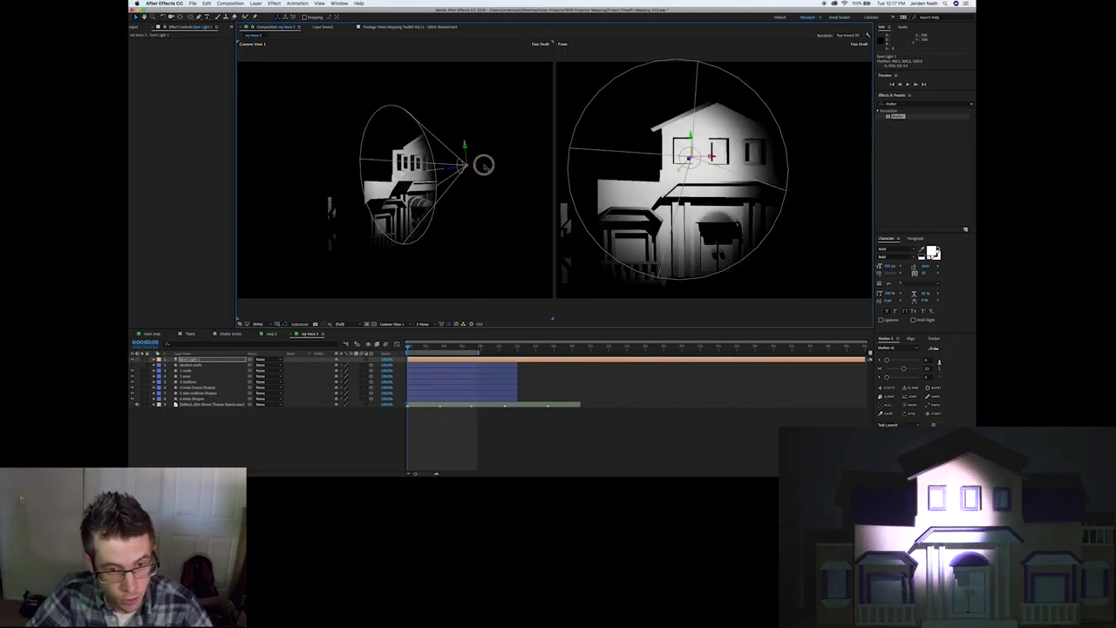
drag(484, 165, 262, 382)
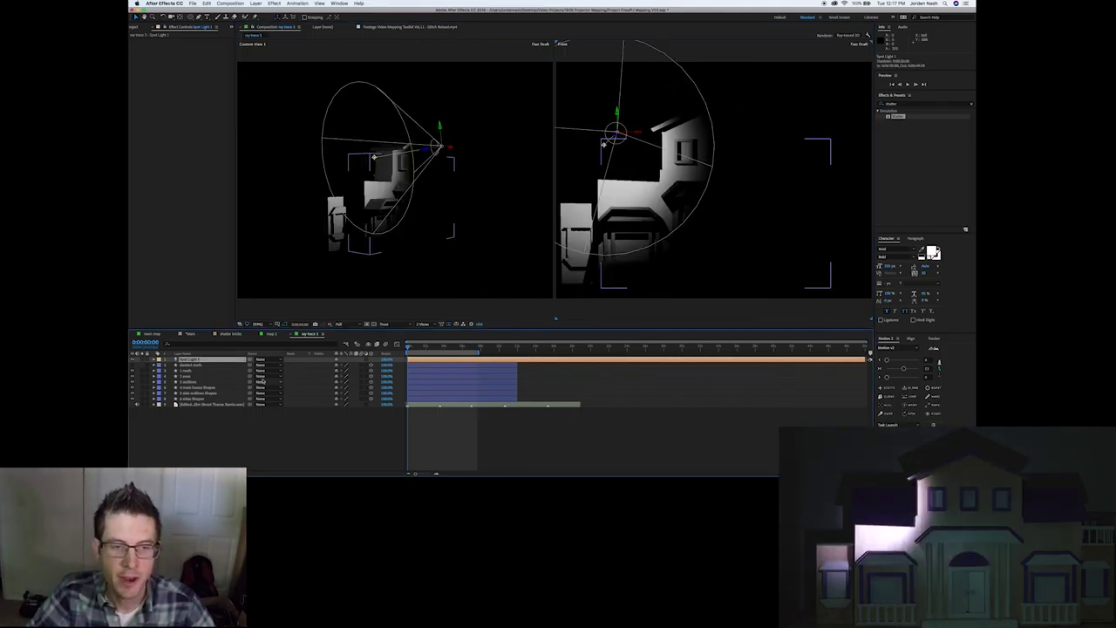
click(403, 203)
click(441, 150)
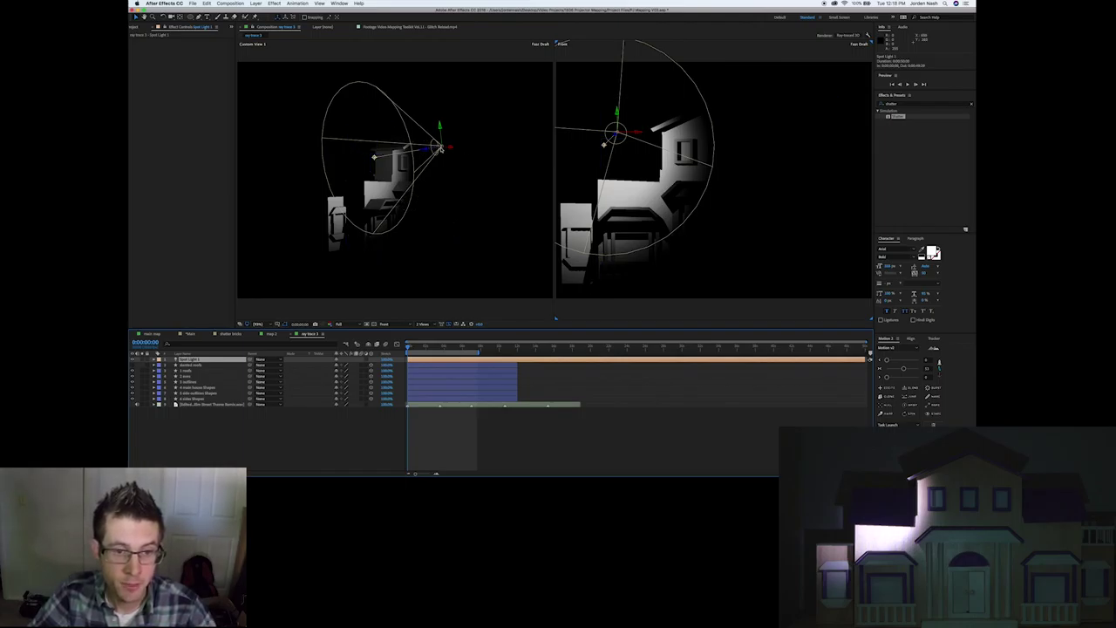
drag(374, 158, 437, 133)
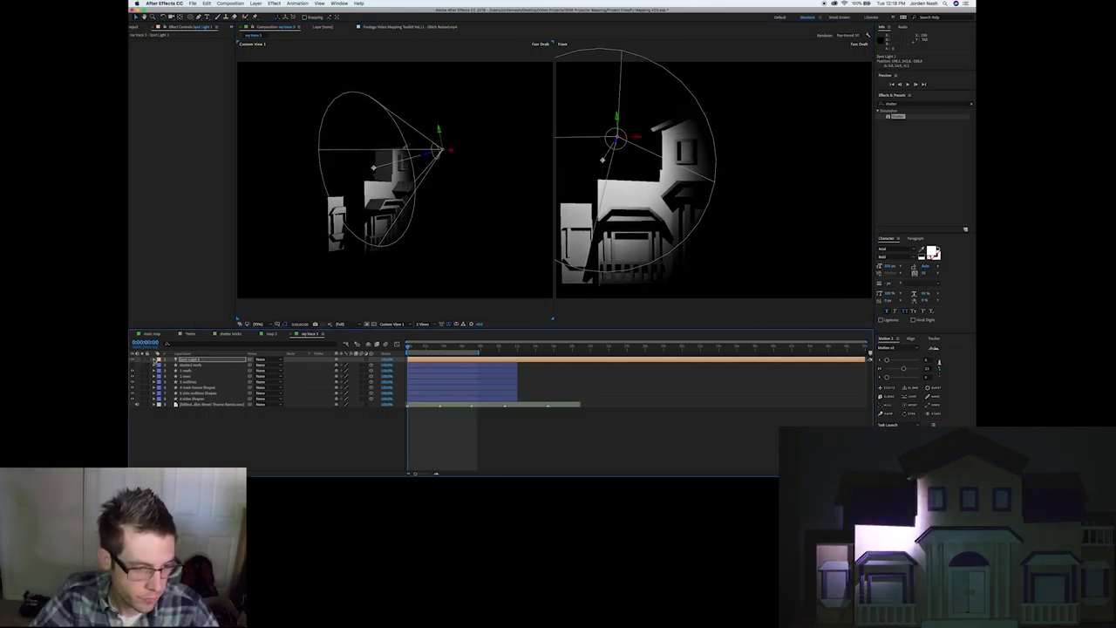
Set starting keyframes for the spot light's Point of Interest and Position at 0:00:00:00.
click(154, 359)
click(168, 371)
click(168, 375)
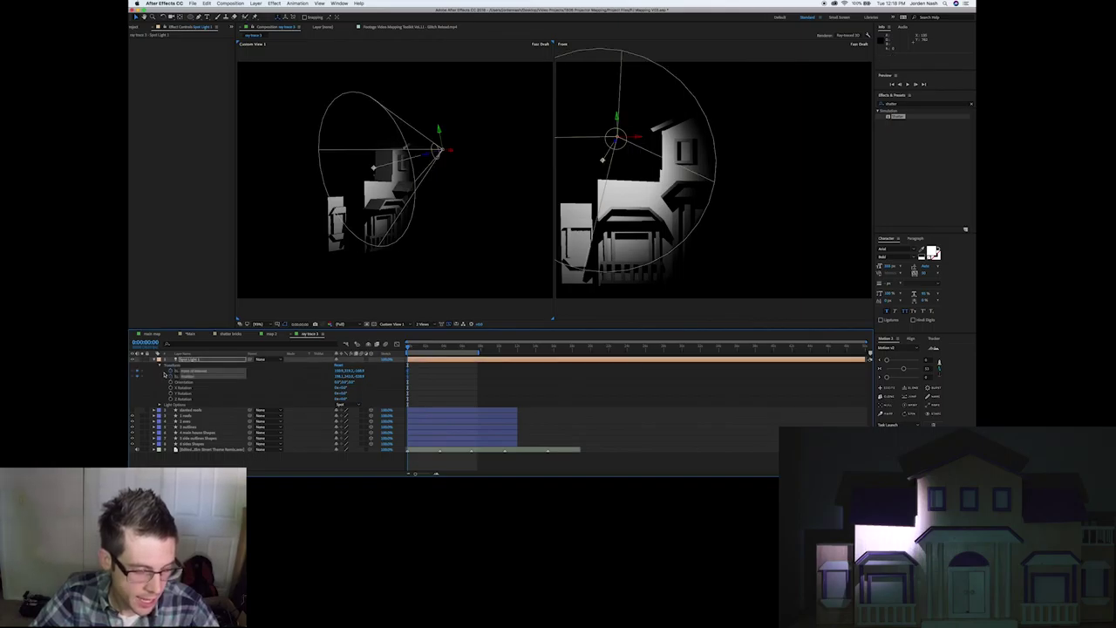
click(202, 376)
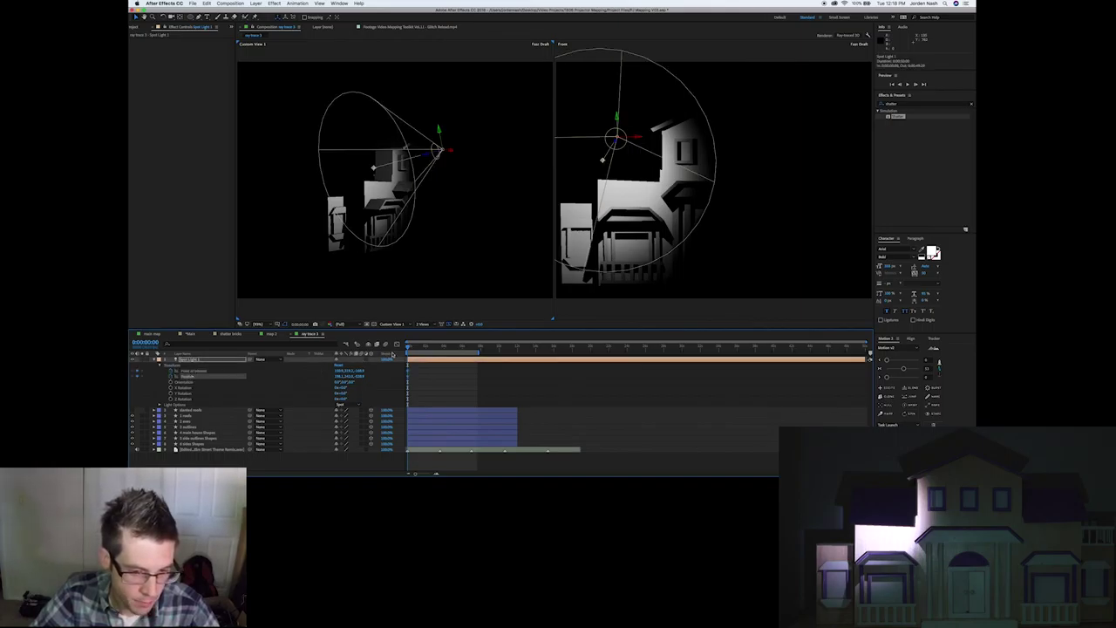
Keyframe the spot light at 0:00:03:29 with the light and its point of interest moved to the central front door.
drag(438, 347, 445, 348)
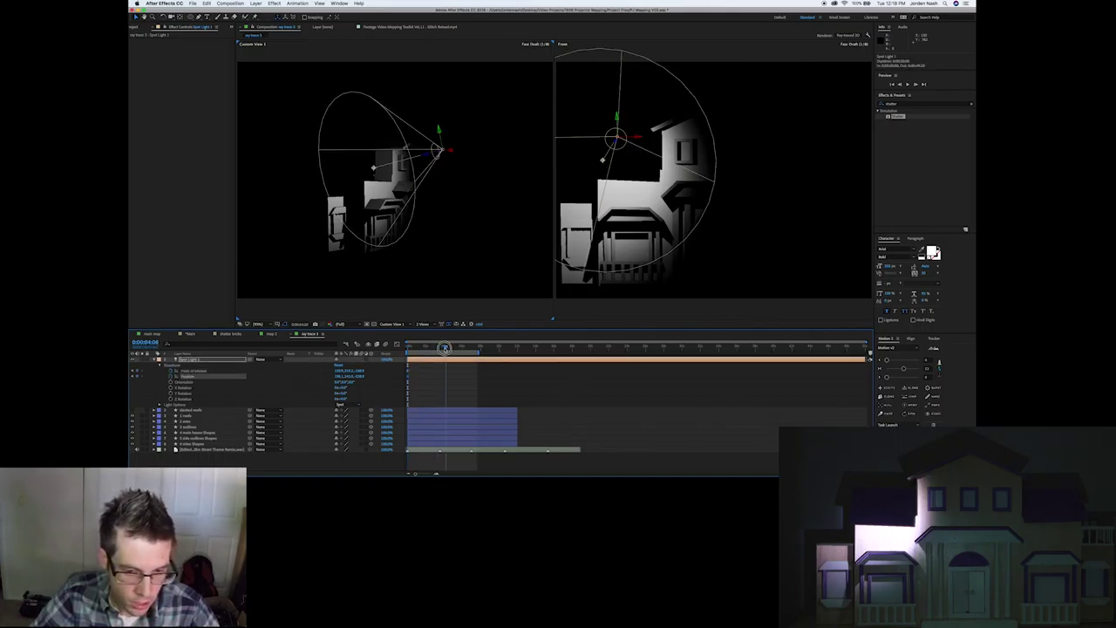
click(137, 373)
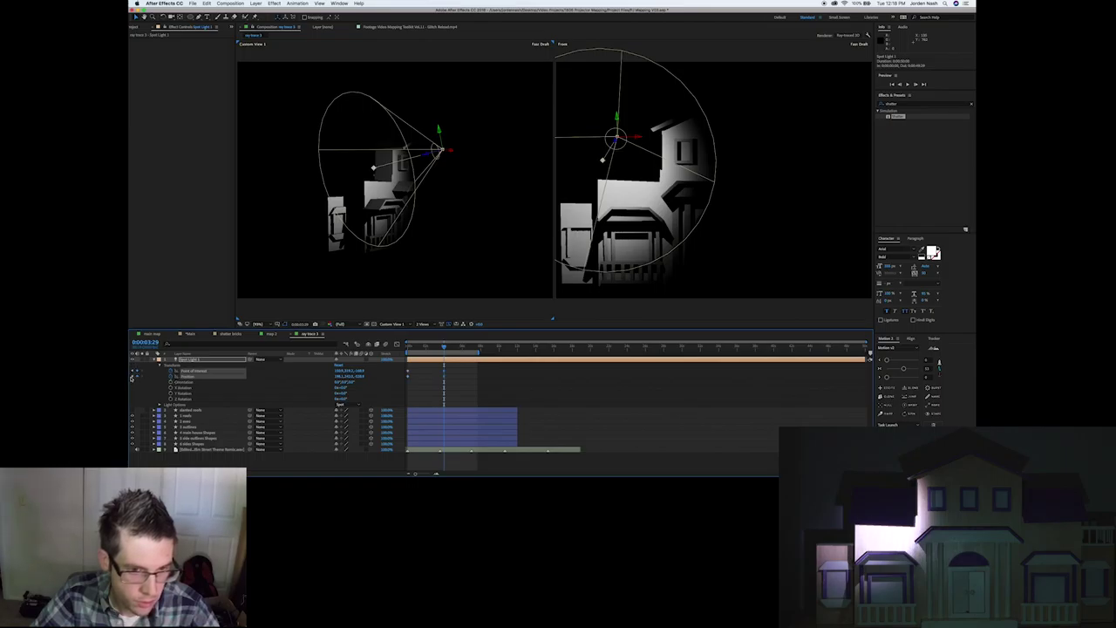
drag(450, 152, 437, 202)
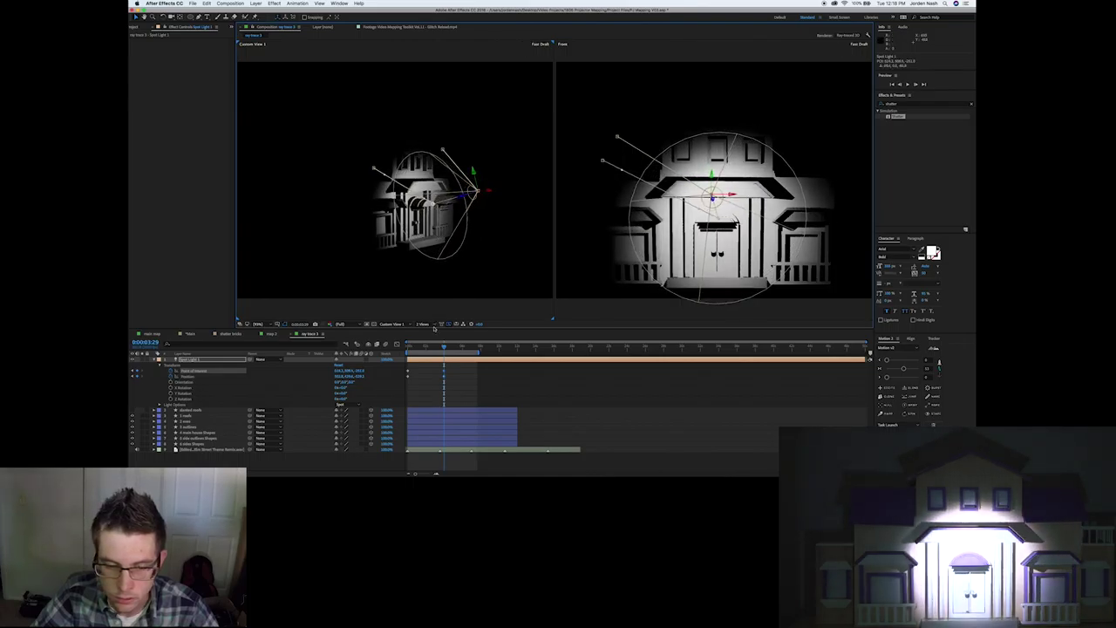
Preview the spot light's sweep across the house from the start, keeping fast previews at Fast Draft.
key(Home)
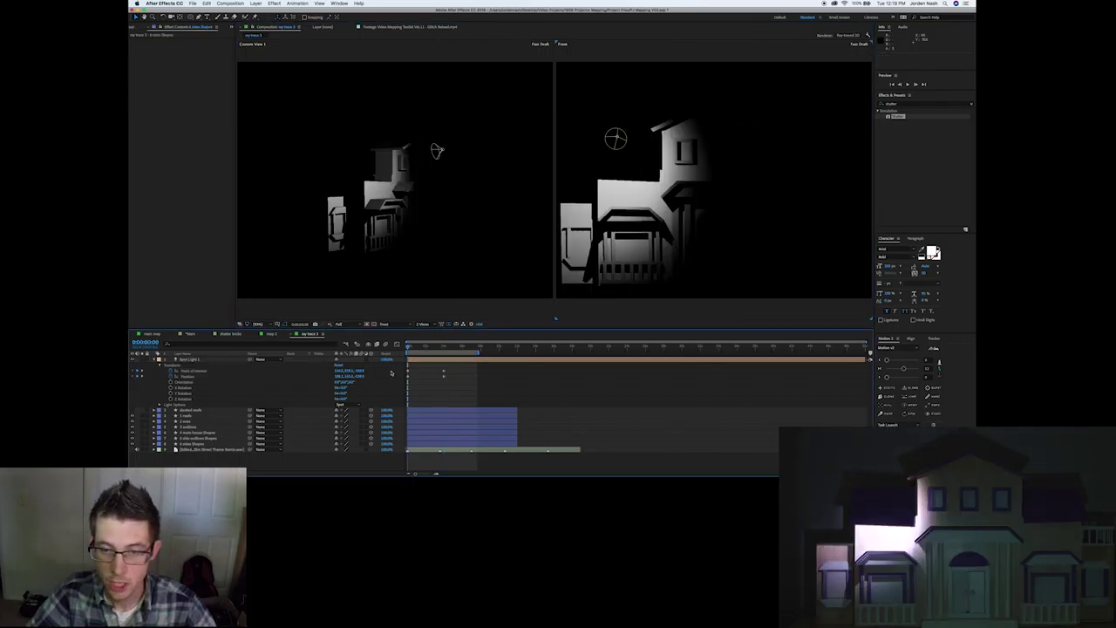
key(space)
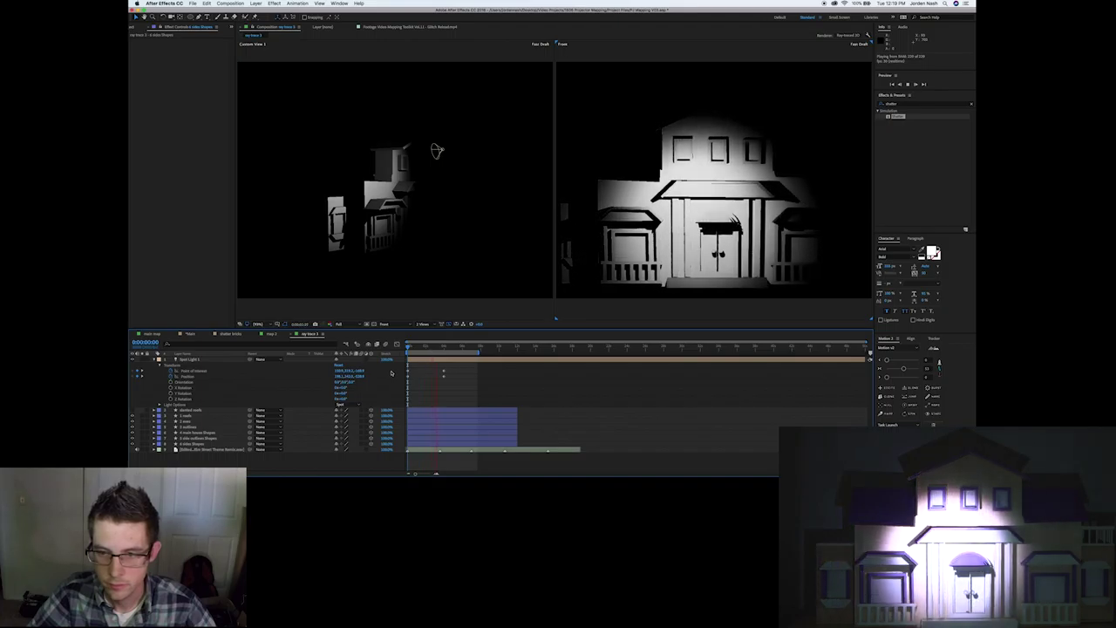
key(space)
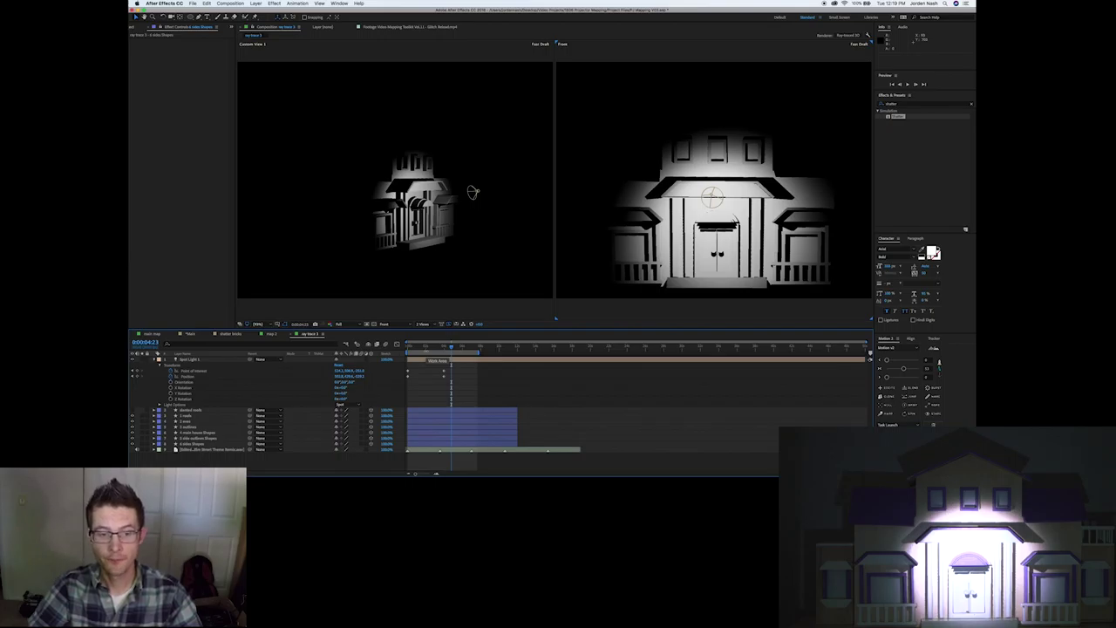
click(463, 323)
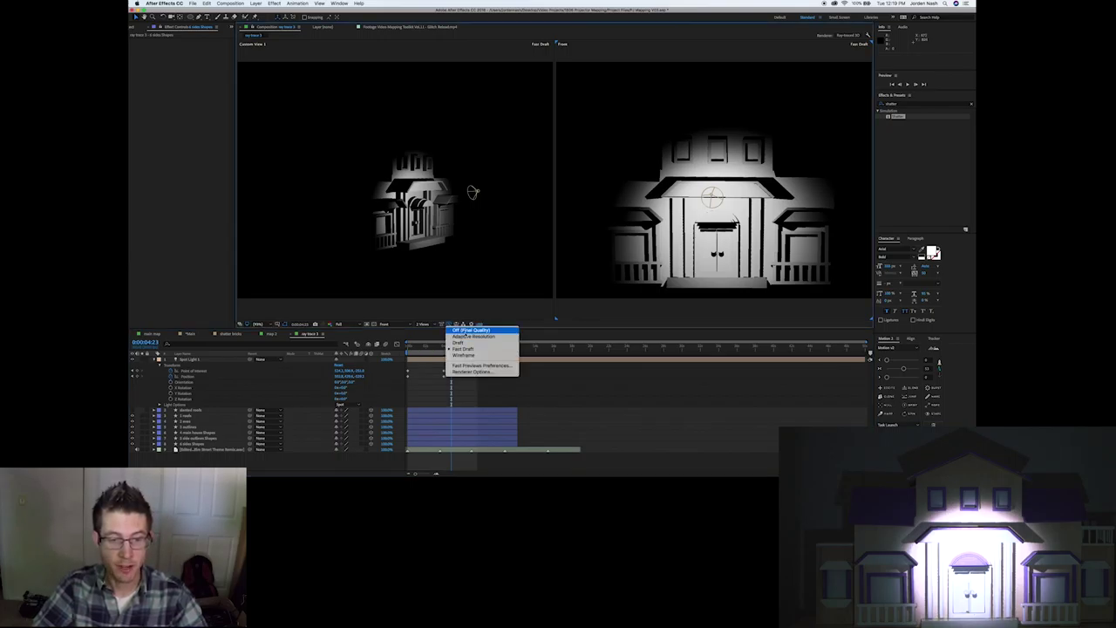
click(463, 348)
click(402, 349)
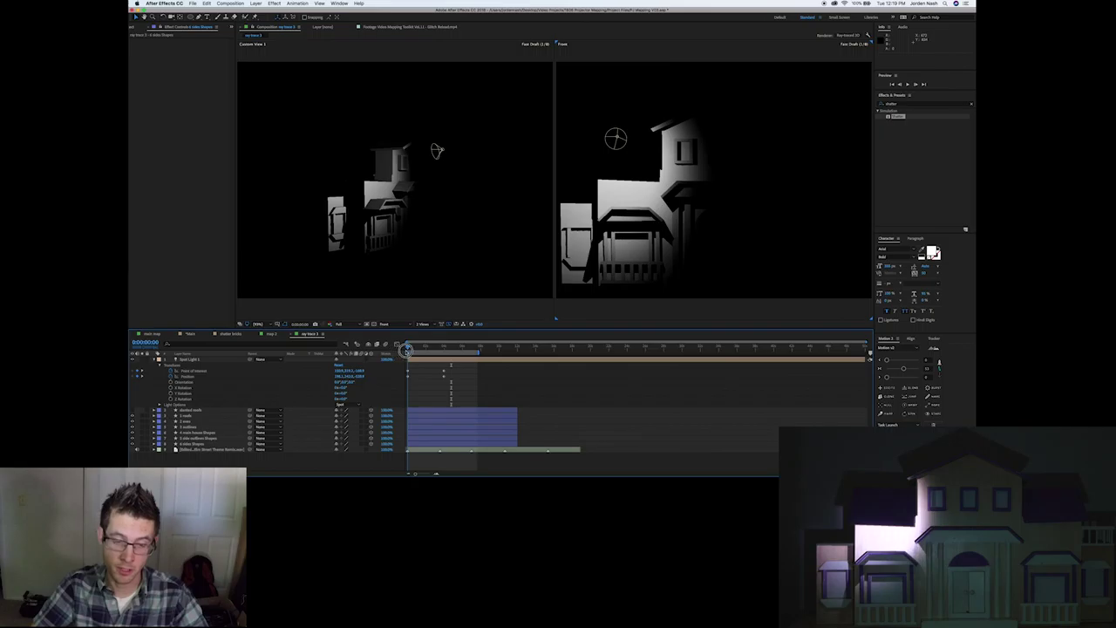
key(space)
key(space)
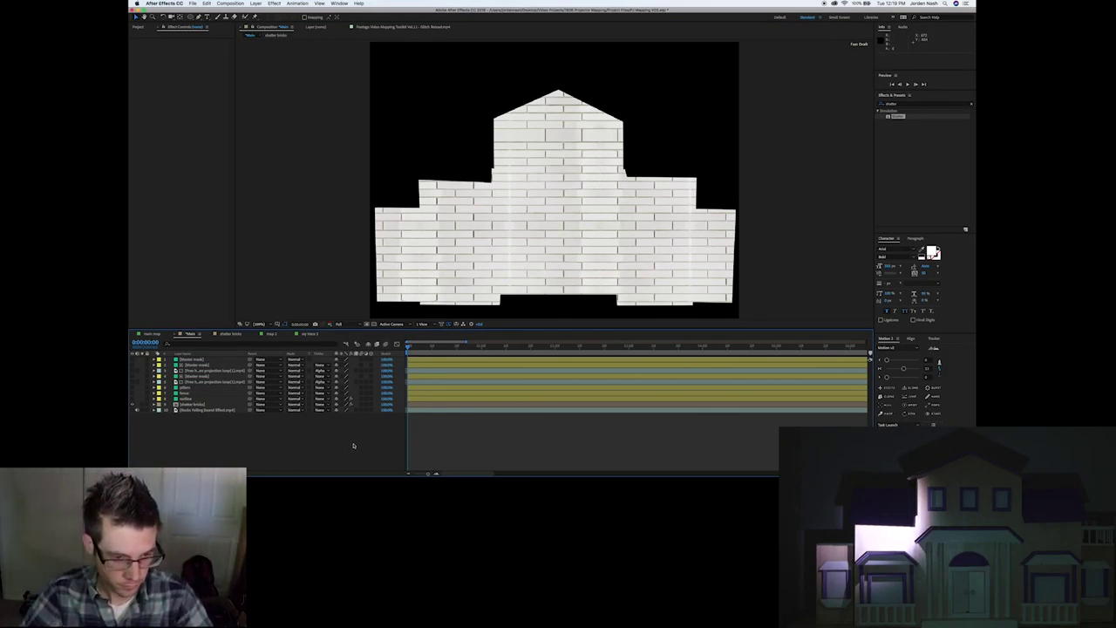
Scrub through the brick shatter in the Main composition and try shortening the work area to its first few seconds.
mouse_move(408, 347)
mouse_down()
mouse_move(459, 351)
mouse_move(408, 348)
mouse_move(427, 347)
mouse_up()
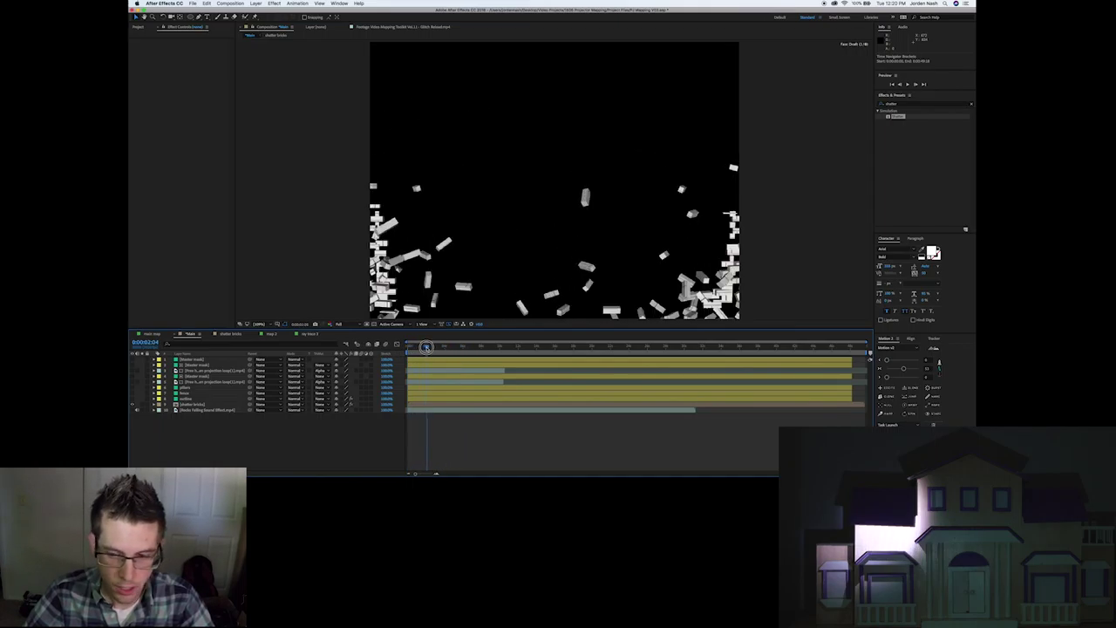
key(Home)
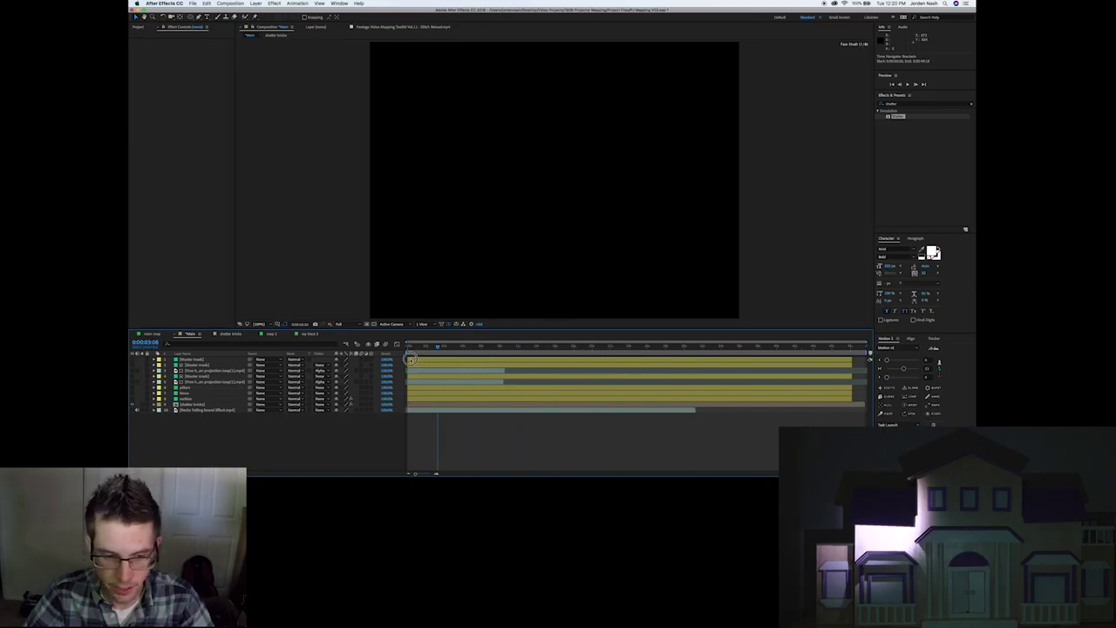
drag(866, 352, 446, 350)
key(super+z)
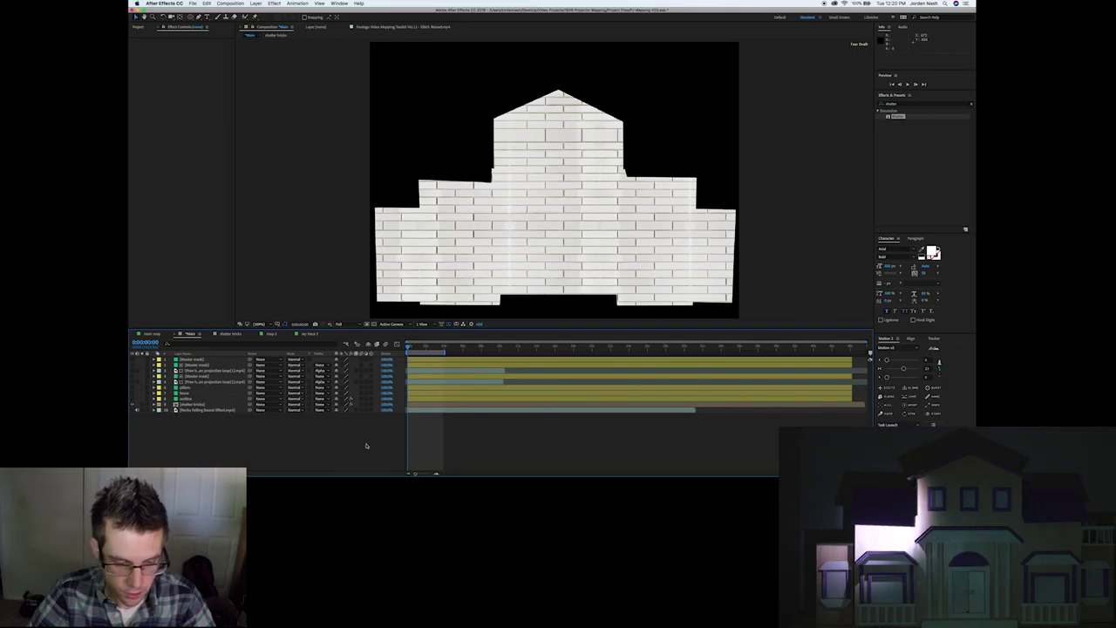
Shorten the duration of the Main composition in its composition settings.
click(231, 3)
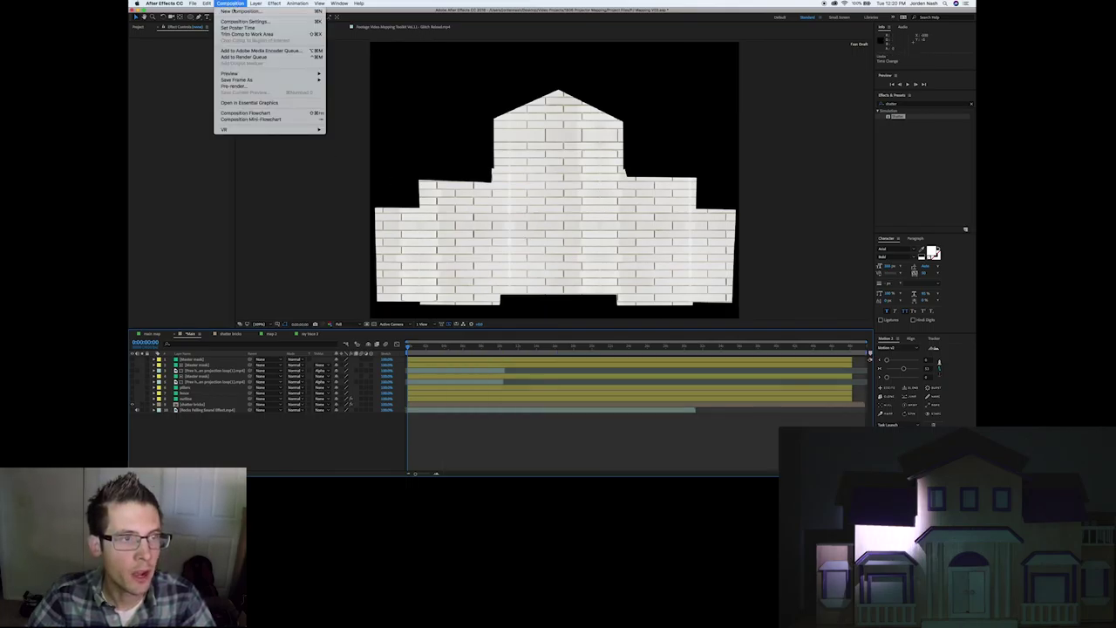
click(241, 21)
click(449, 183)
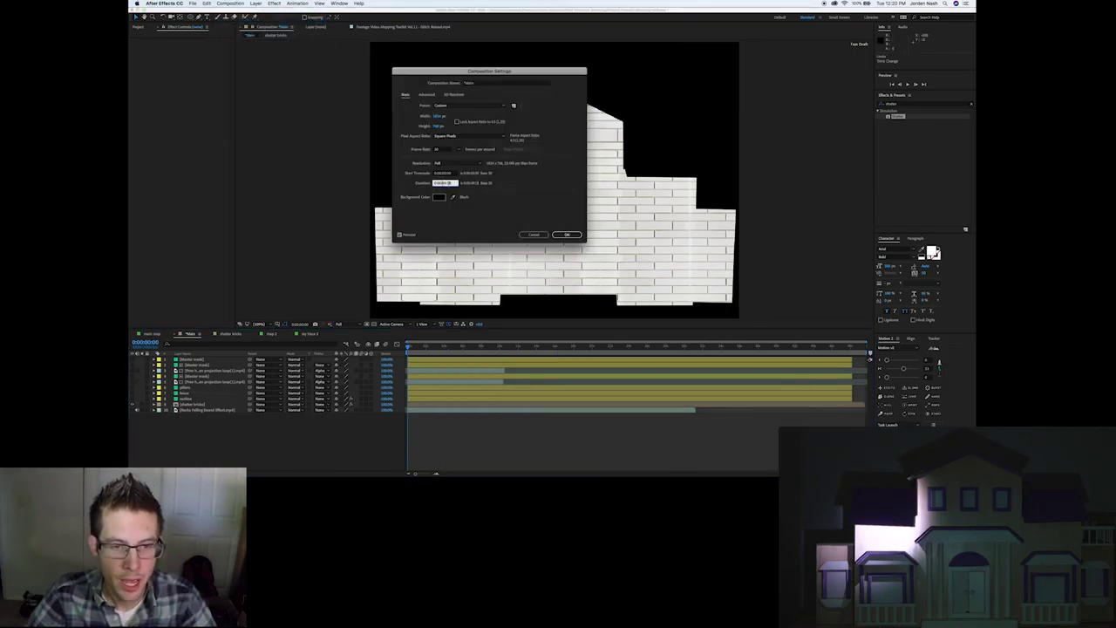
text(100)
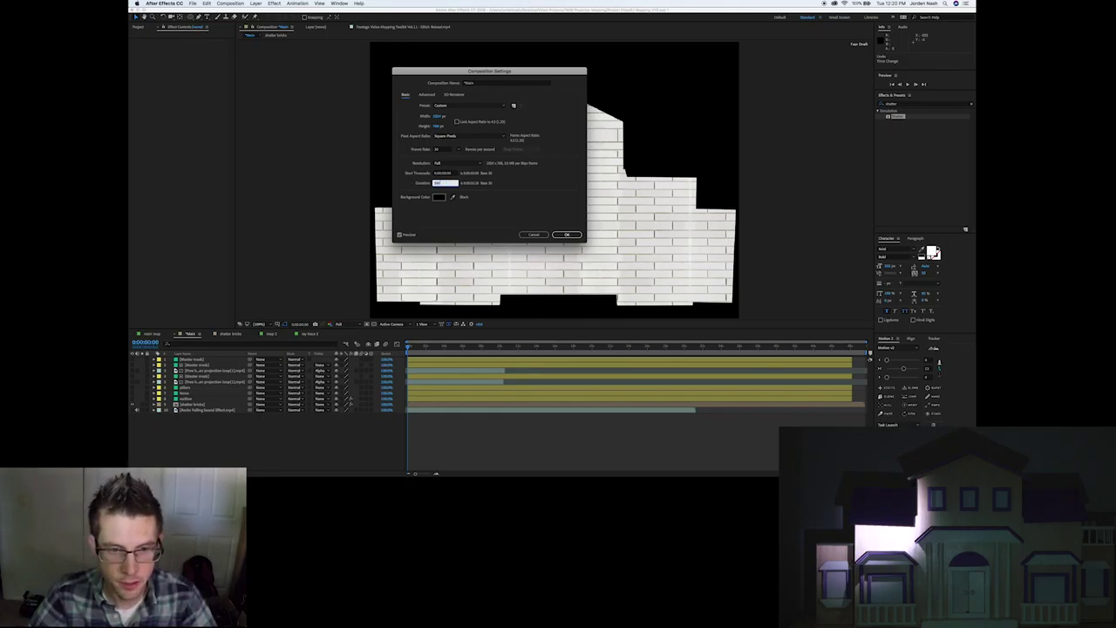
key(Return)
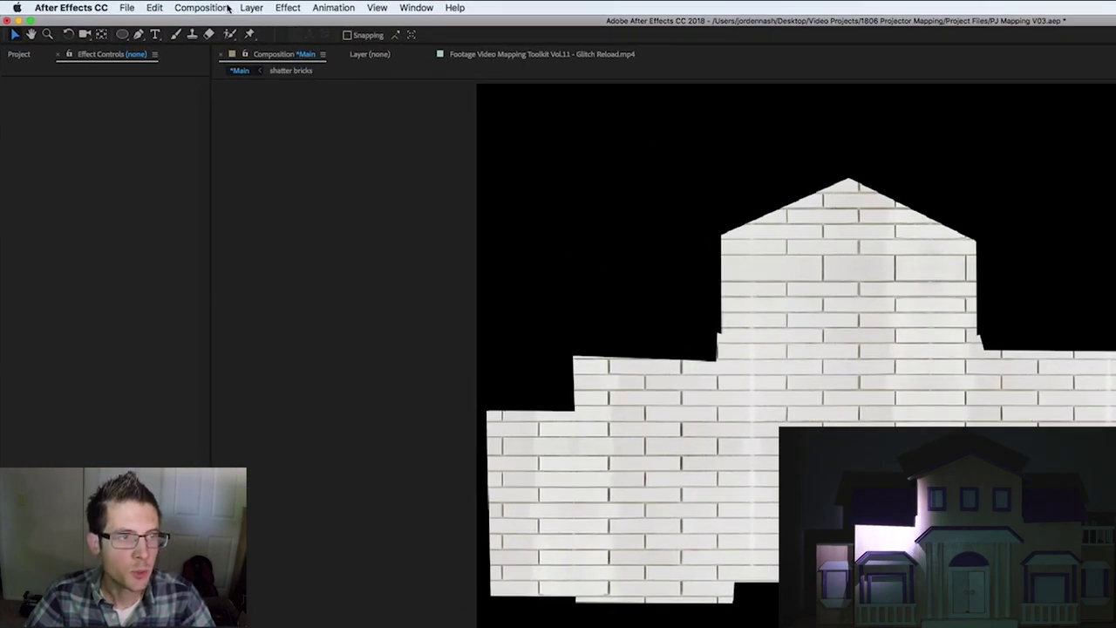
Add the Main composition to the render queue and set its QuickTime output to the H.264 codec.
click(214, 8)
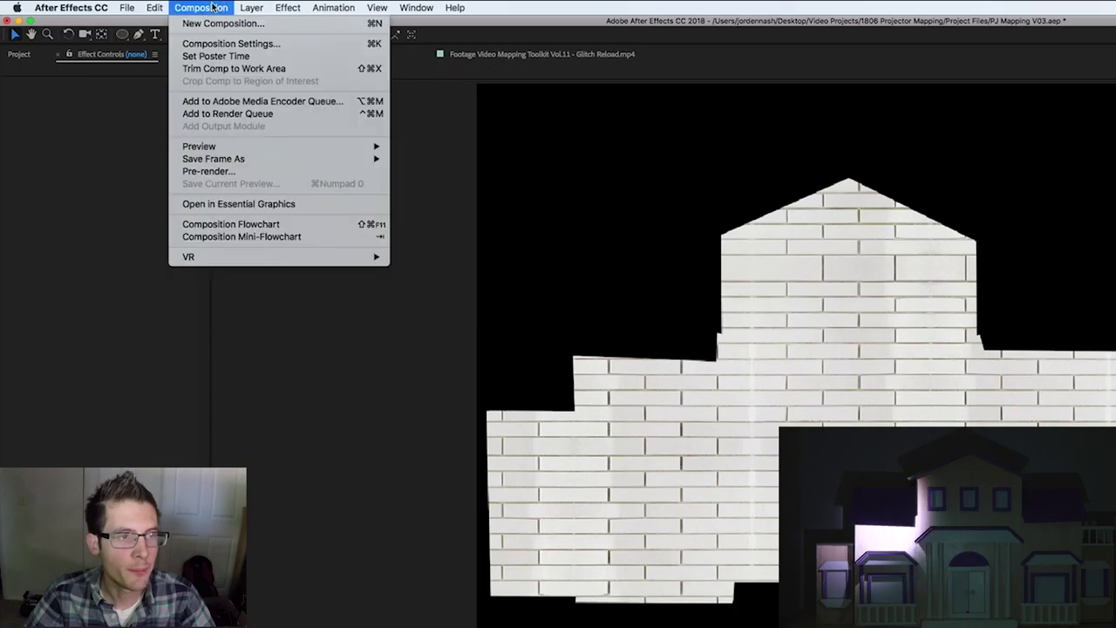
click(244, 116)
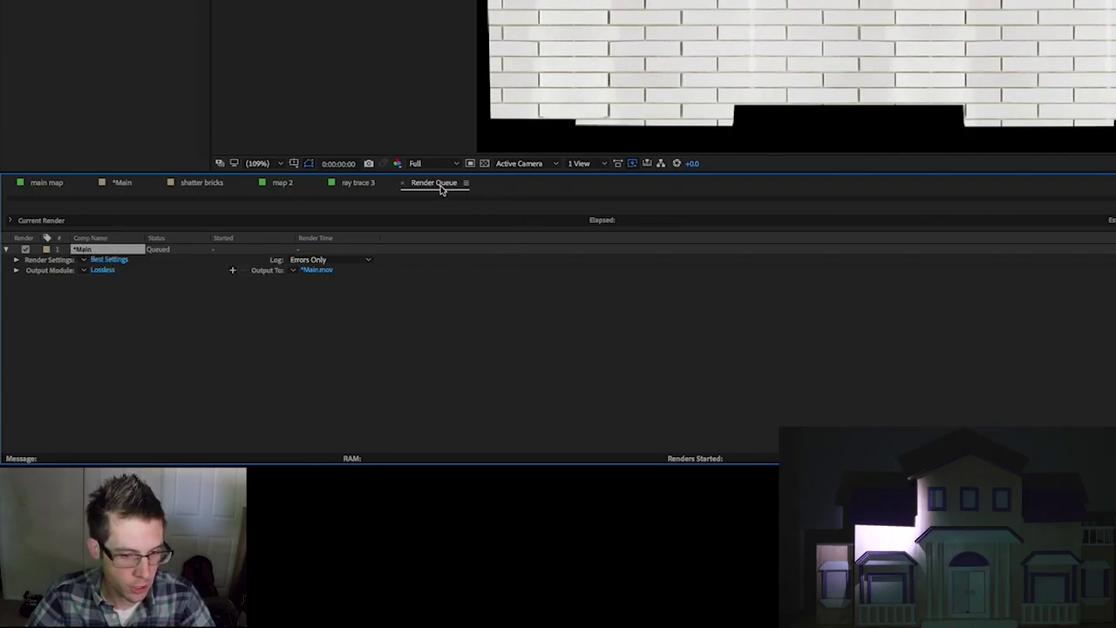
click(102, 270)
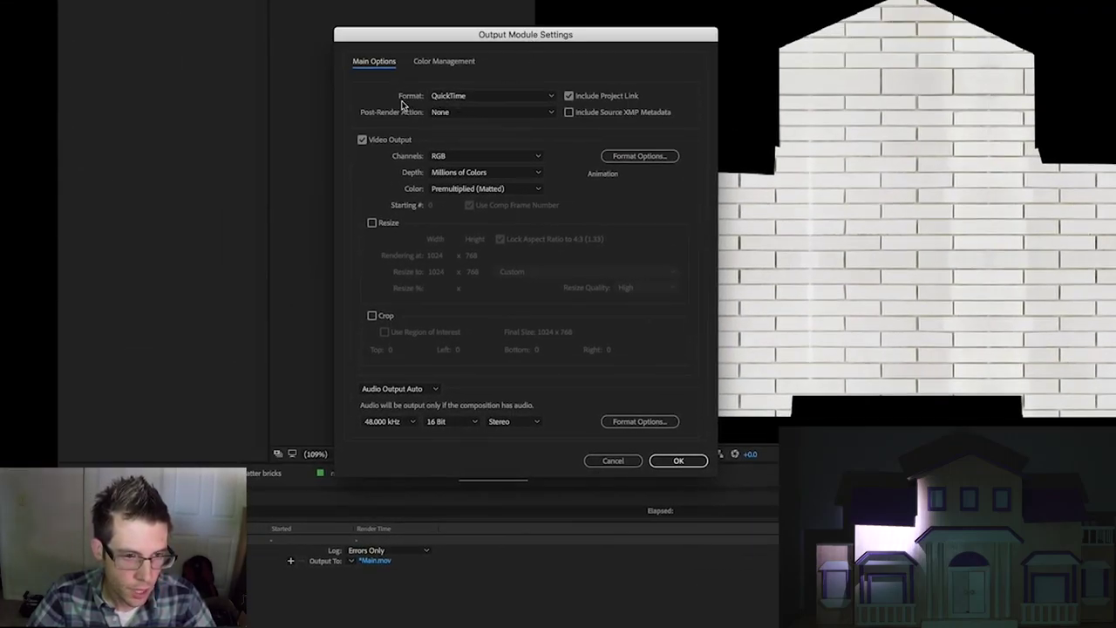
click(644, 157)
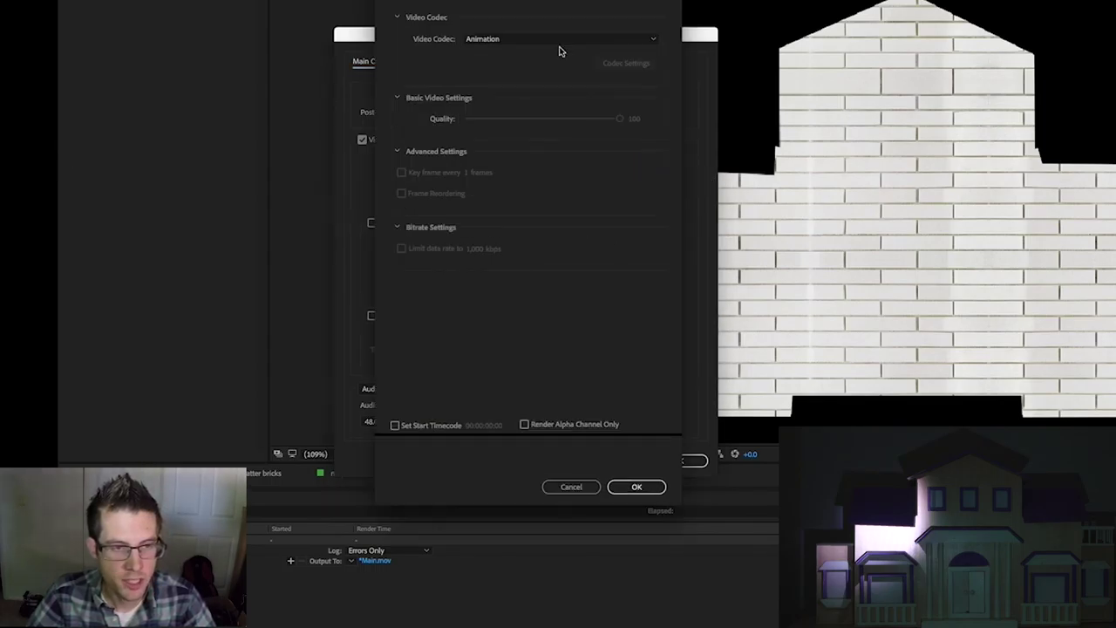
click(542, 40)
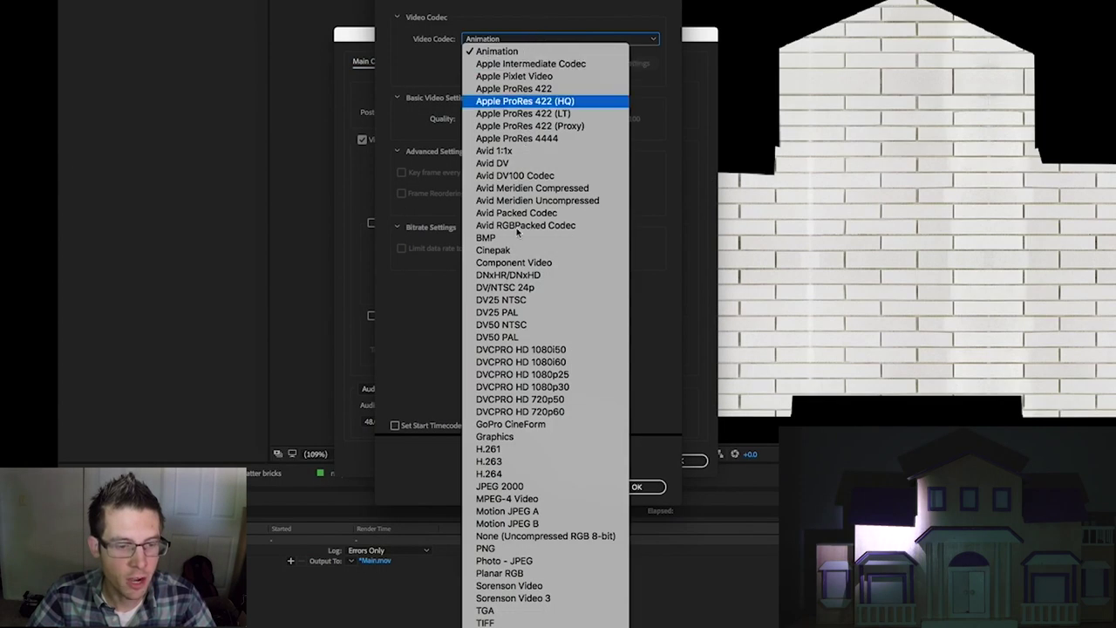
click(510, 474)
click(649, 493)
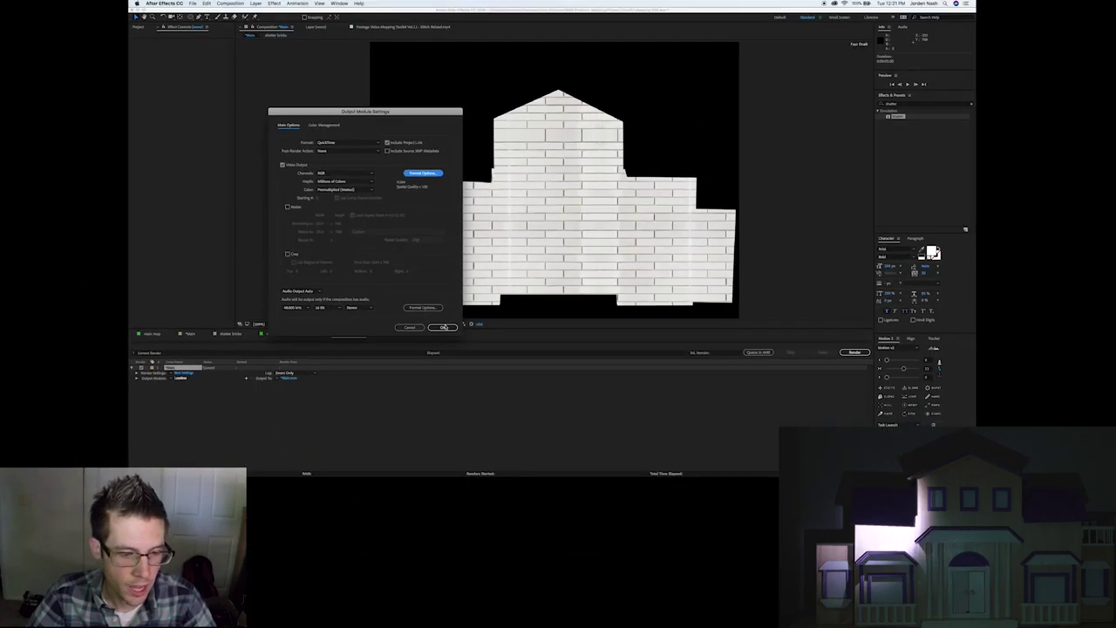
click(444, 328)
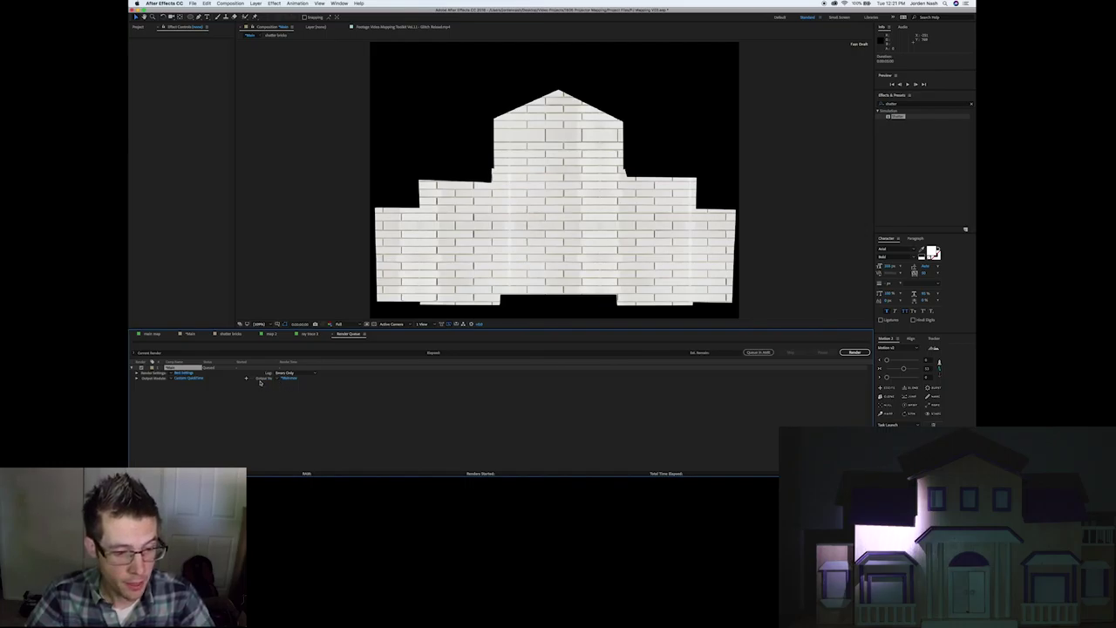
Set the render's output location to the Renders folder in 1806 Projector Mapping, naming the file Halloween with a version number.
click(287, 376)
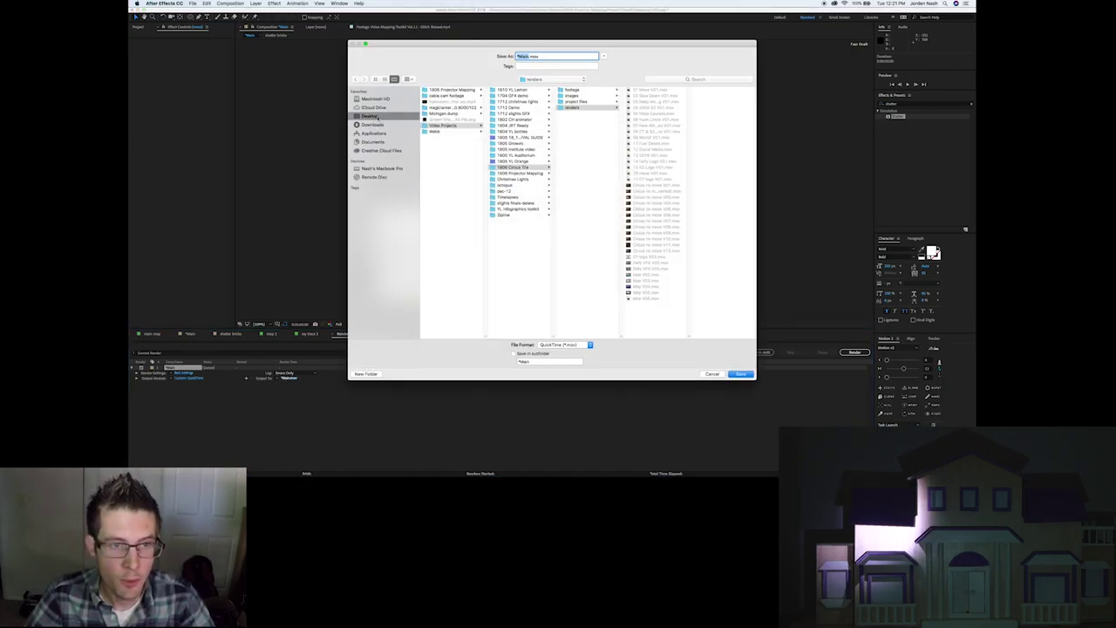
click(377, 117)
click(447, 90)
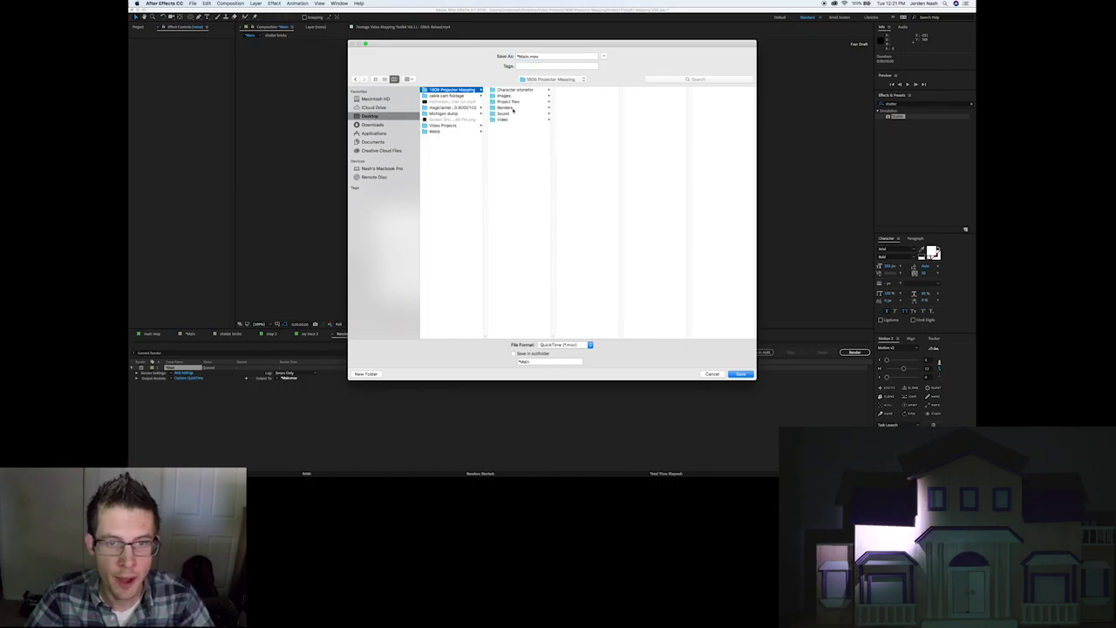
click(510, 107)
triple_click(537, 56)
text(ma)
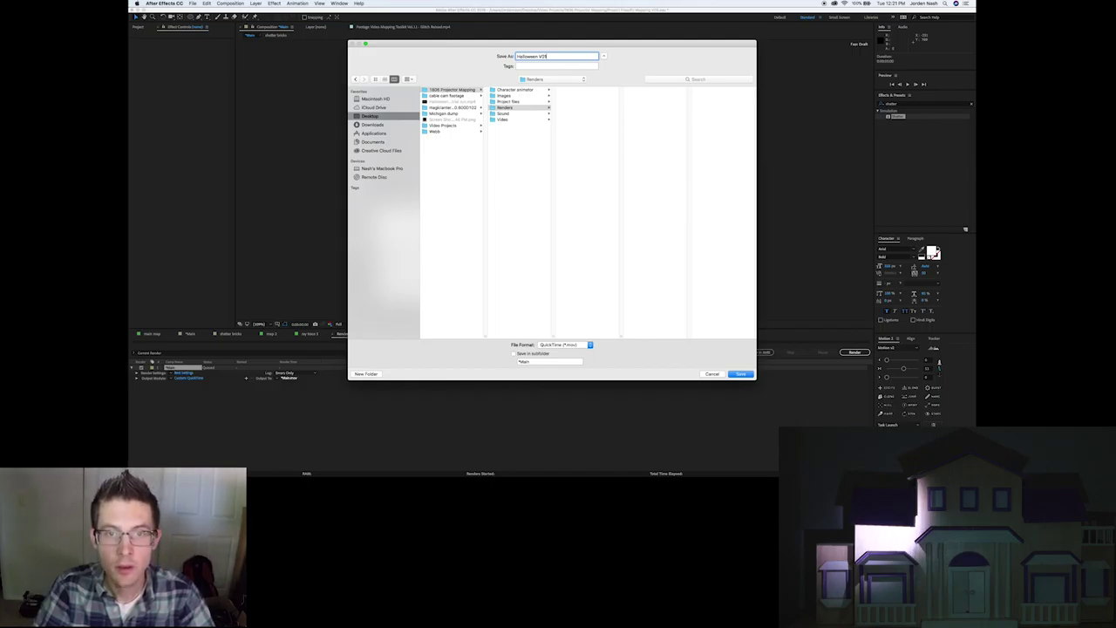
text(lloween V2)
click(740, 373)
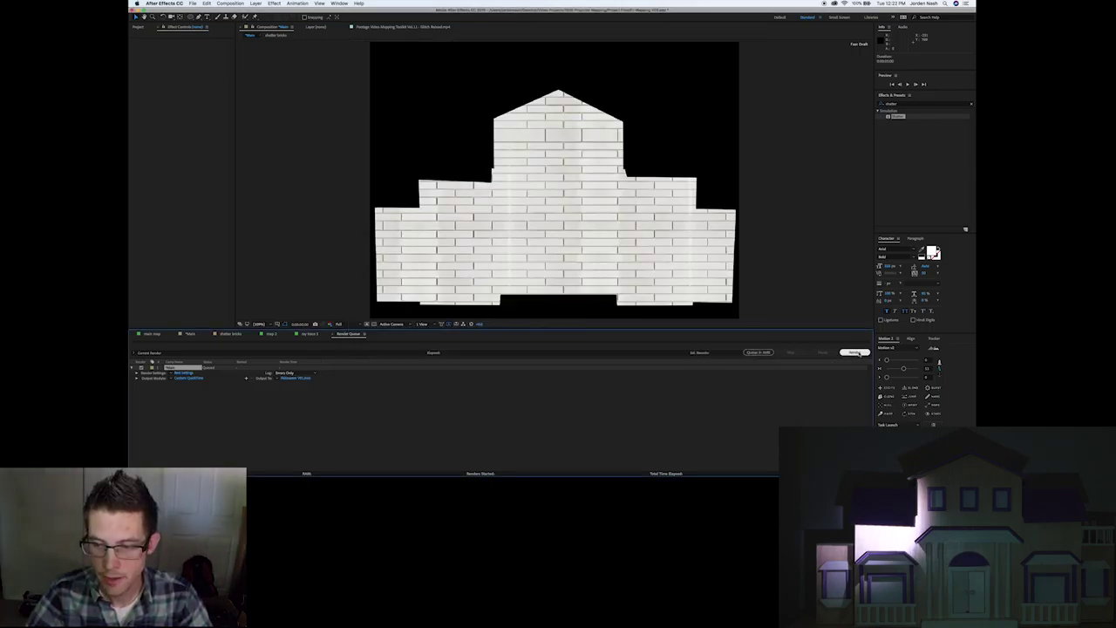